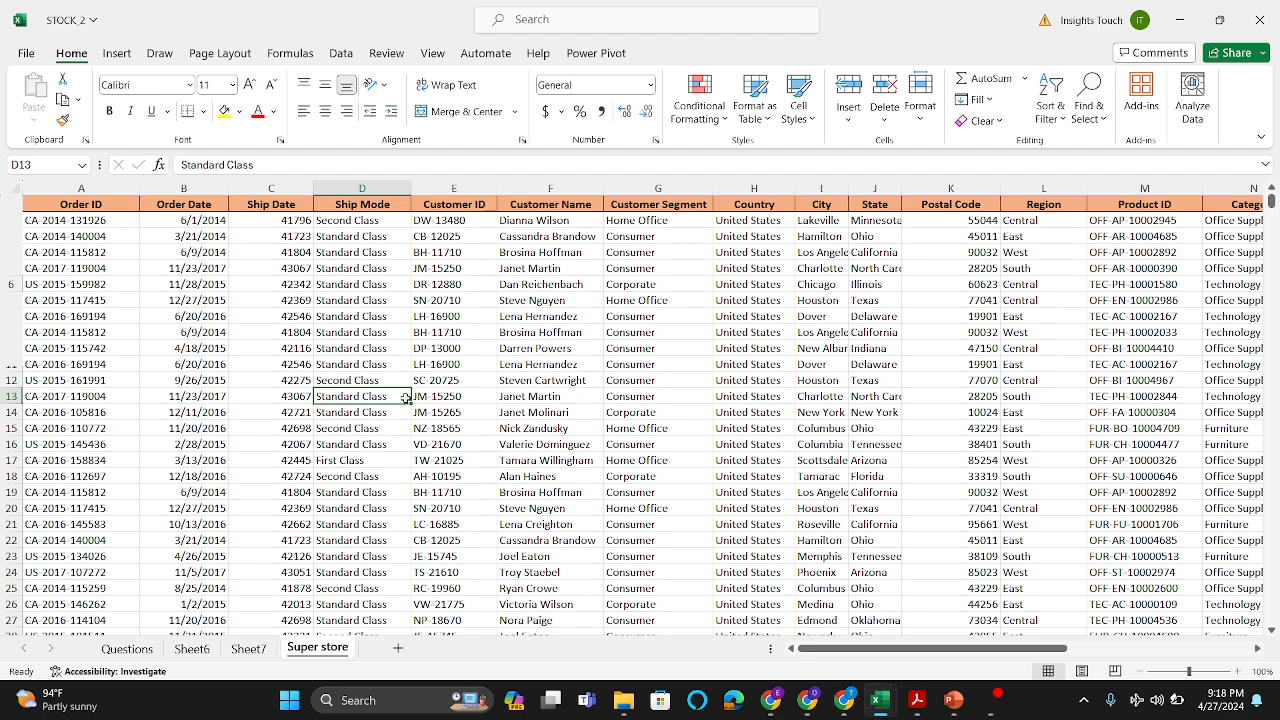
Step: Examine the Super store data columns from Order ID to Profit and read the business questions on the Questions sheet
{"action": "scroll", "coordinate": [290, 316], "scroll_direction": "right", "scroll_amount": 1}
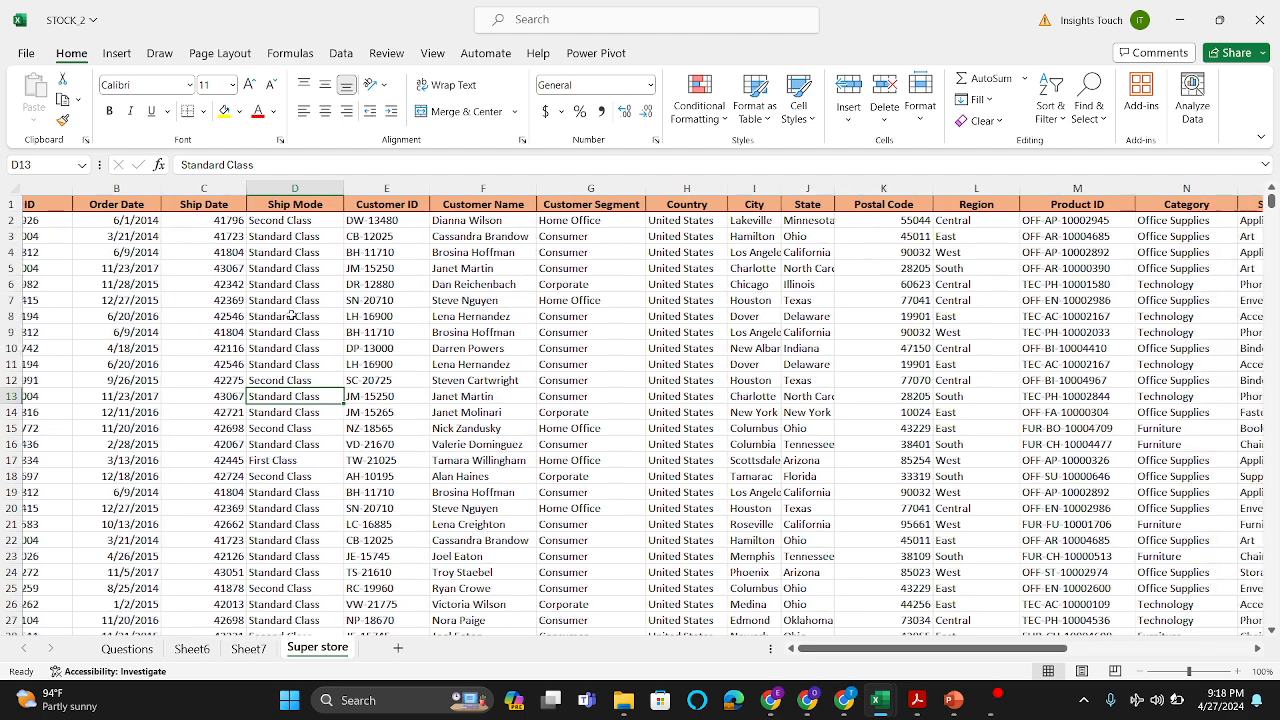
{"action": "scroll", "coordinate": [290, 316], "scroll_direction": "left", "scroll_amount": 1}
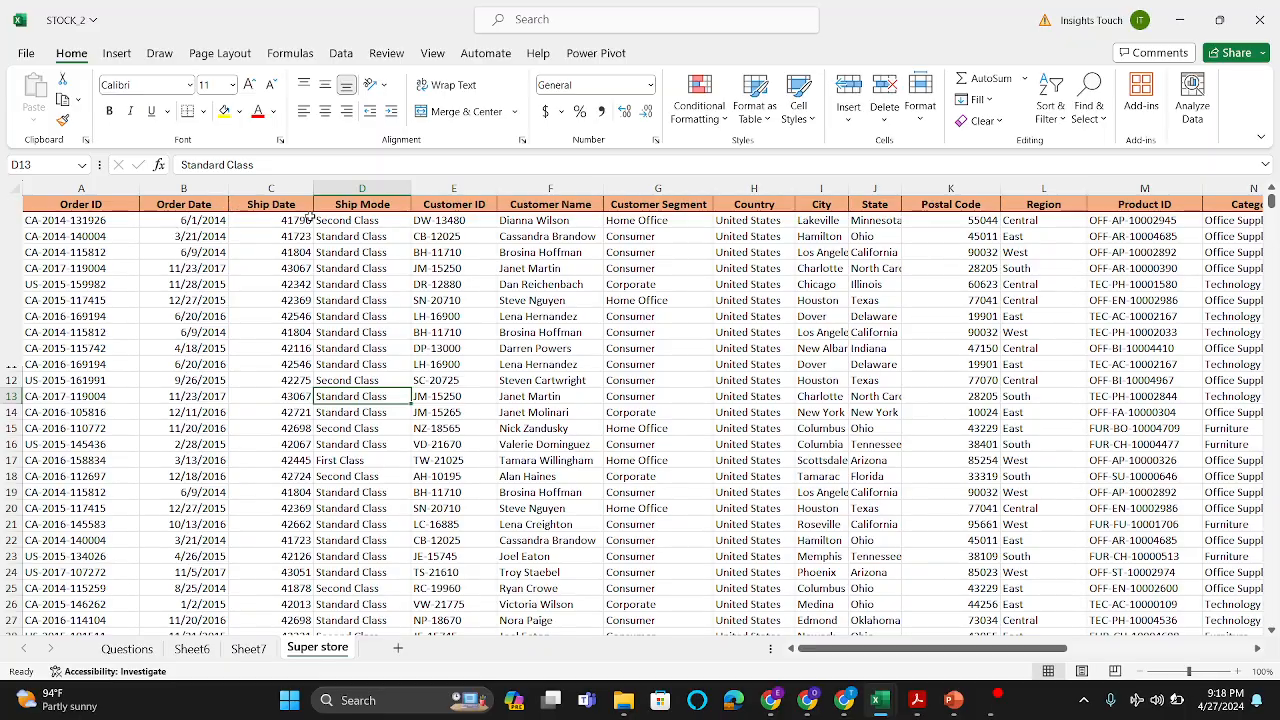
{"action": "scroll", "coordinate": [308, 214], "scroll_direction": "right", "scroll_amount": 1}
{"action": "scroll", "coordinate": [310, 214], "scroll_direction": "right", "scroll_amount": 3}
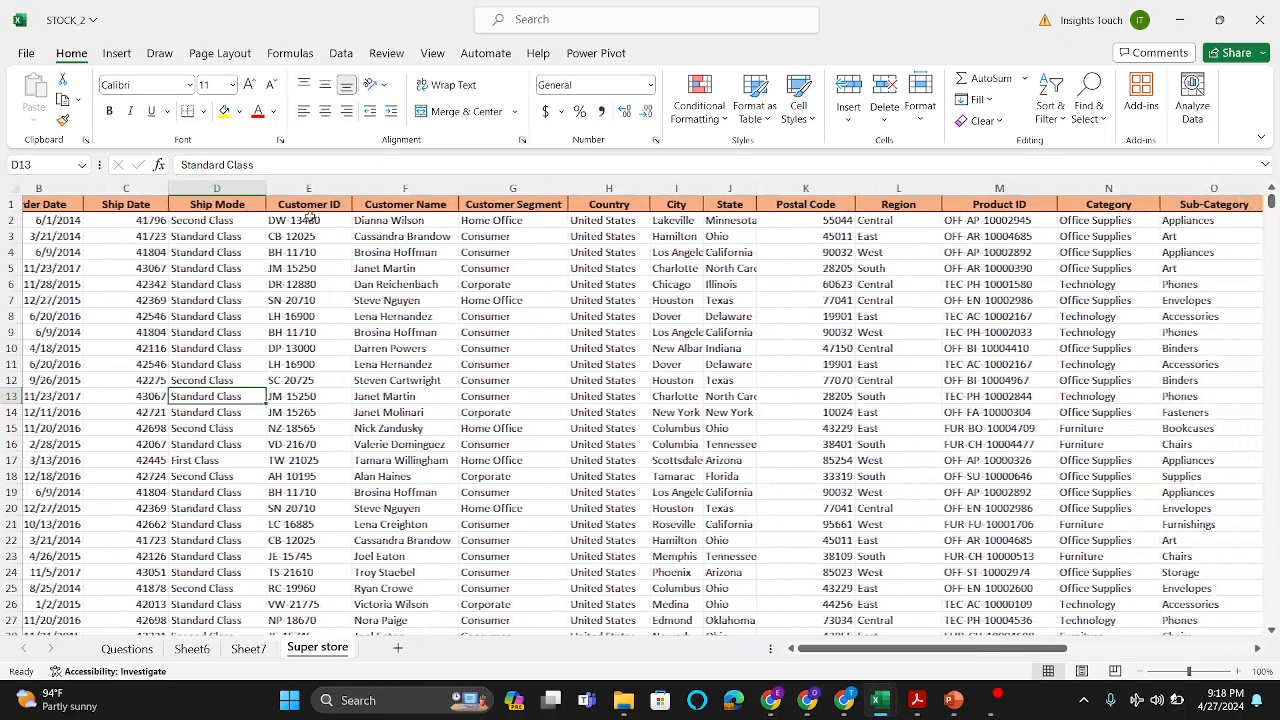
{"action": "scroll", "coordinate": [630, 272], "scroll_direction": "right", "scroll_amount": 1}
{"action": "scroll", "coordinate": [630, 272], "scroll_direction": "right", "scroll_amount": 3}
{"action": "scroll", "coordinate": [630, 272], "scroll_direction": "right", "scroll_amount": 4}
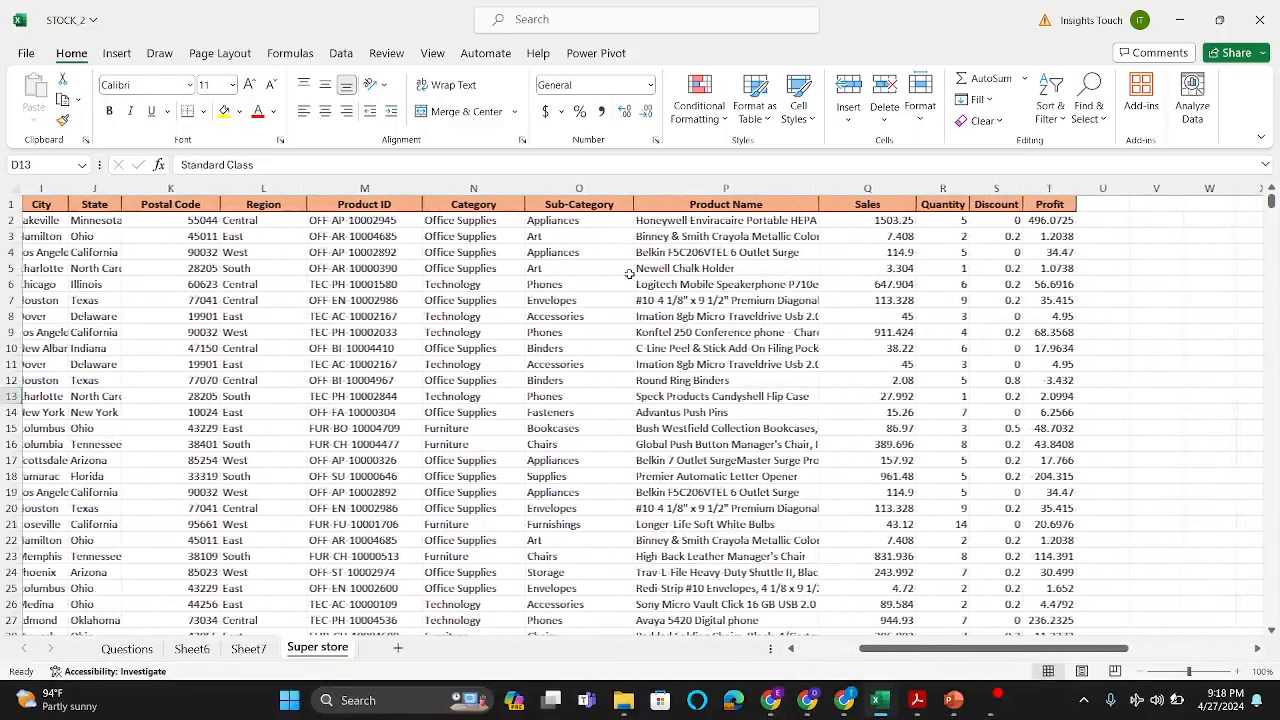
{"action": "scroll", "coordinate": [630, 272], "scroll_direction": "left", "scroll_amount": 10}
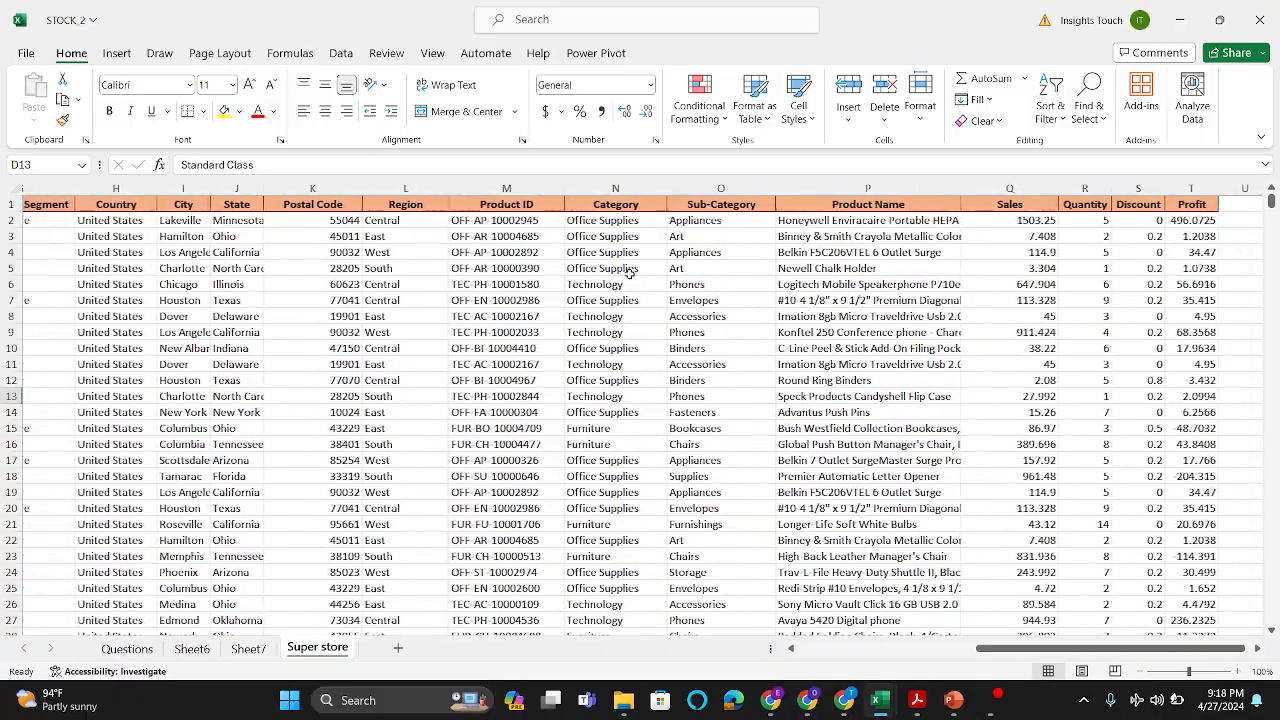
{"action": "scroll", "coordinate": [630, 272], "scroll_direction": "right", "scroll_amount": 1}
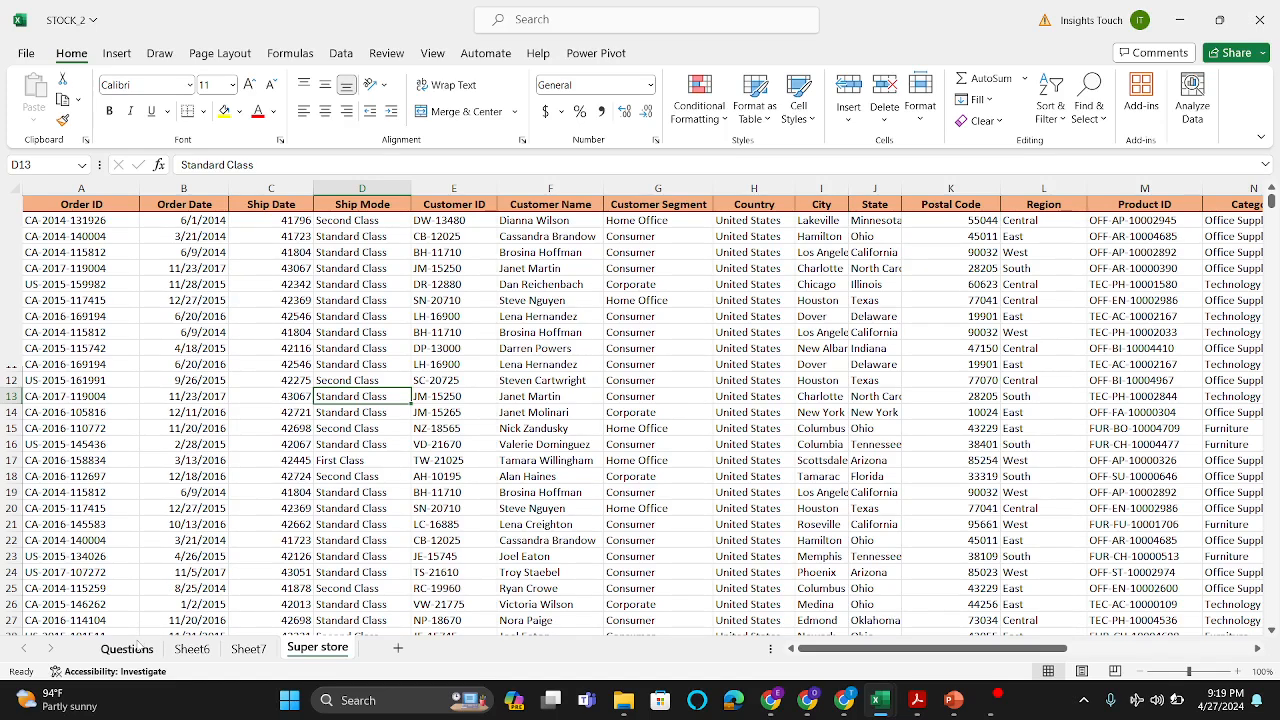
{"action": "left_click", "coordinate": [137, 643]}
{"action": "scroll", "coordinate": [196, 360], "scroll_direction": "up", "scroll_amount": 3}
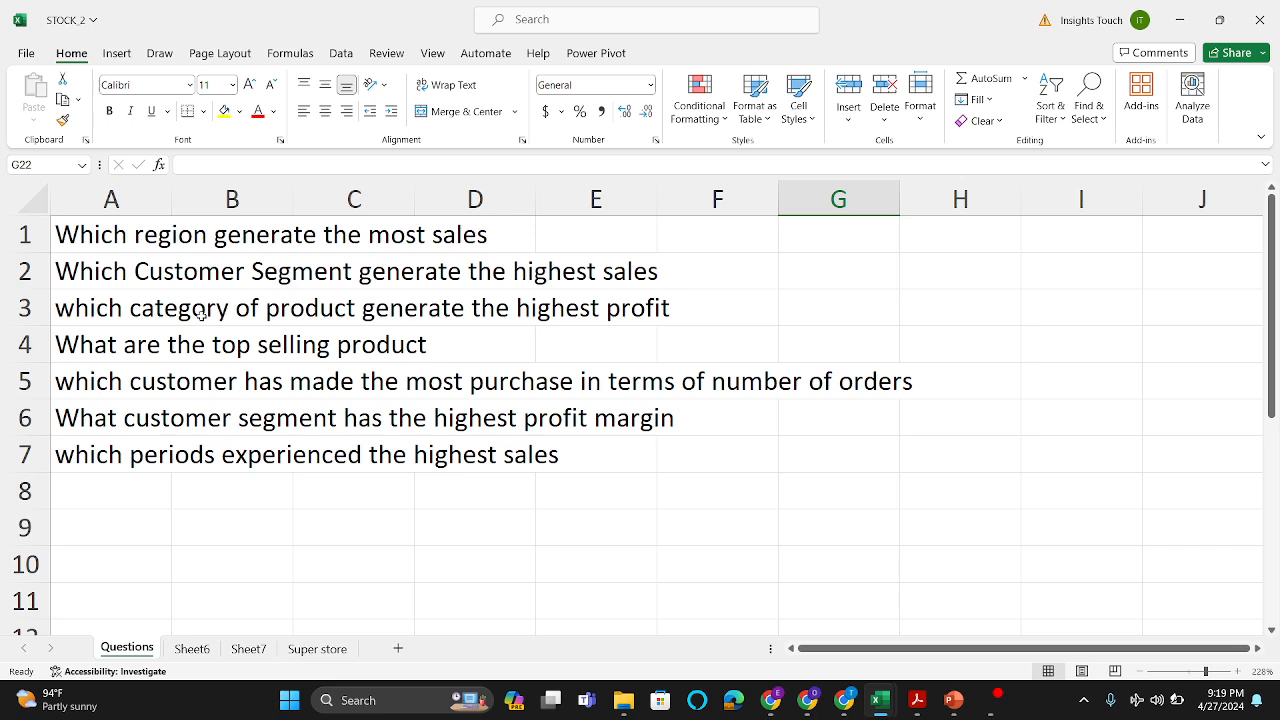
Step: Insert a PivotTable on a new worksheet from the Super store data range $A$1:$T$33920
{"action": "left_click", "coordinate": [313, 650]}
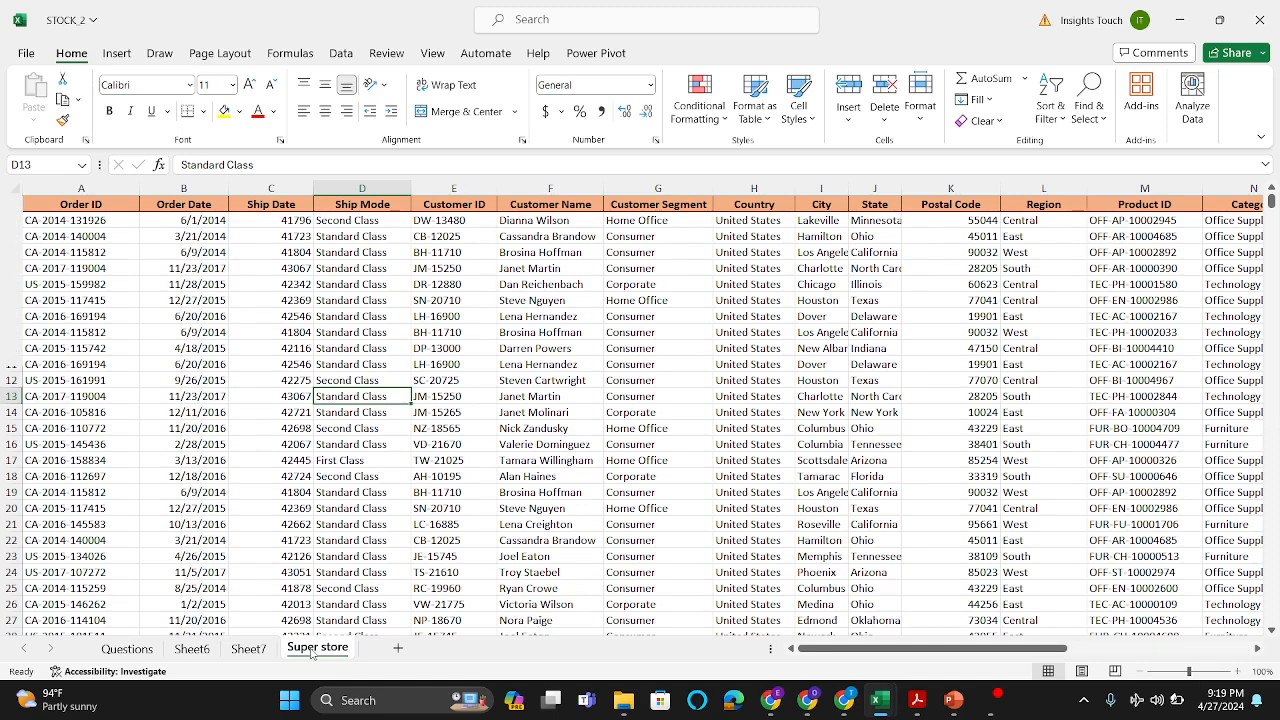
{"action": "left_click", "coordinate": [221, 348]}
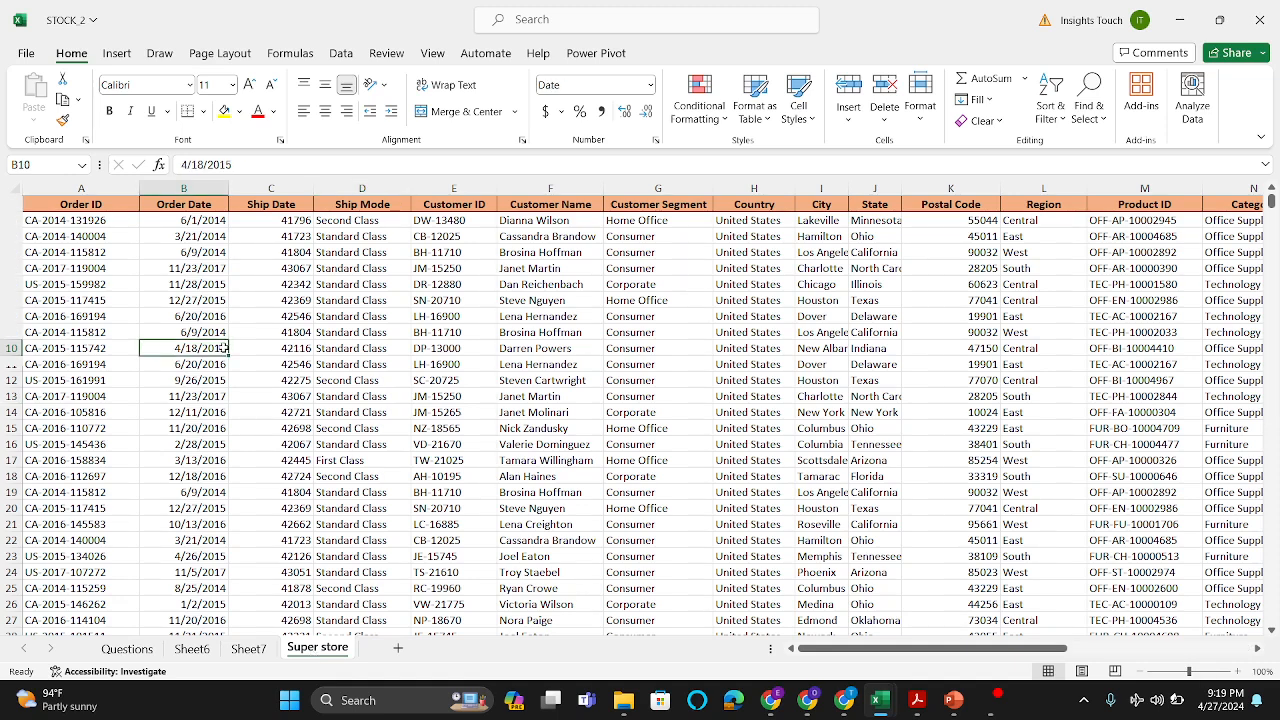
{"action": "left_click", "coordinate": [381, 305]}
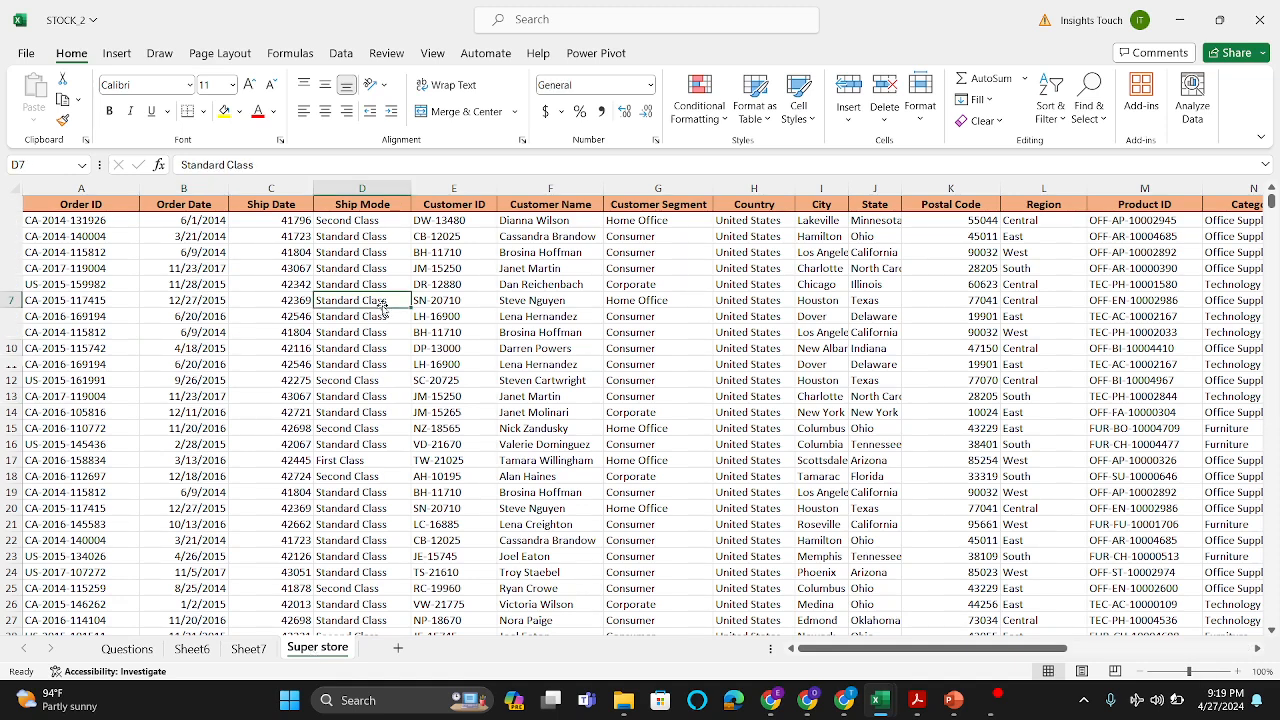
{"action": "left_click", "coordinate": [117, 55]}
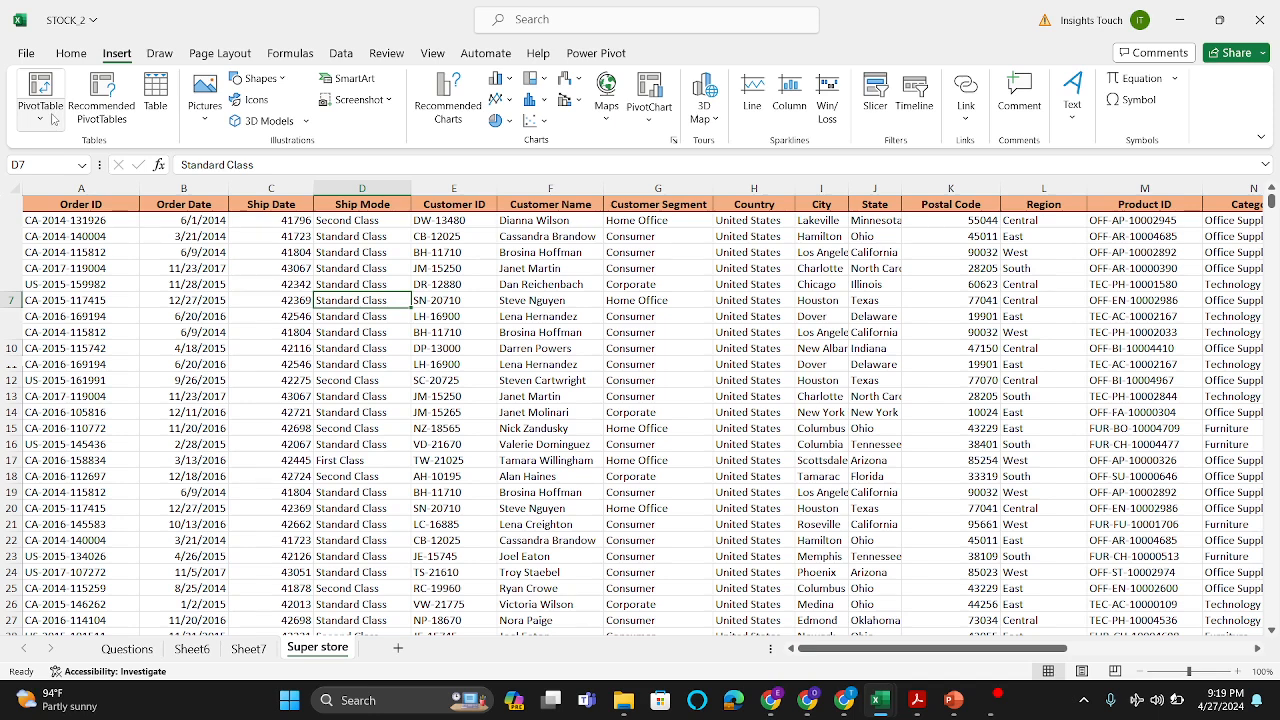
{"action": "left_click", "coordinate": [50, 118]}
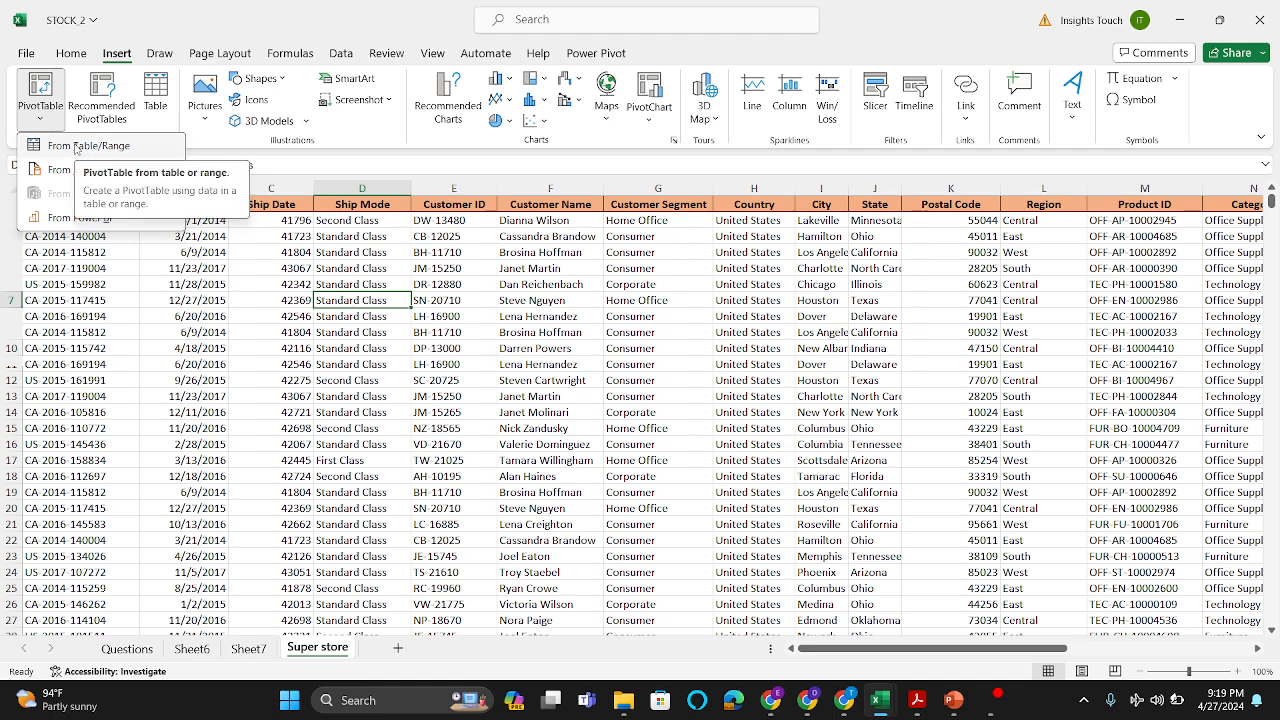
{"action": "left_click", "coordinate": [76, 147]}
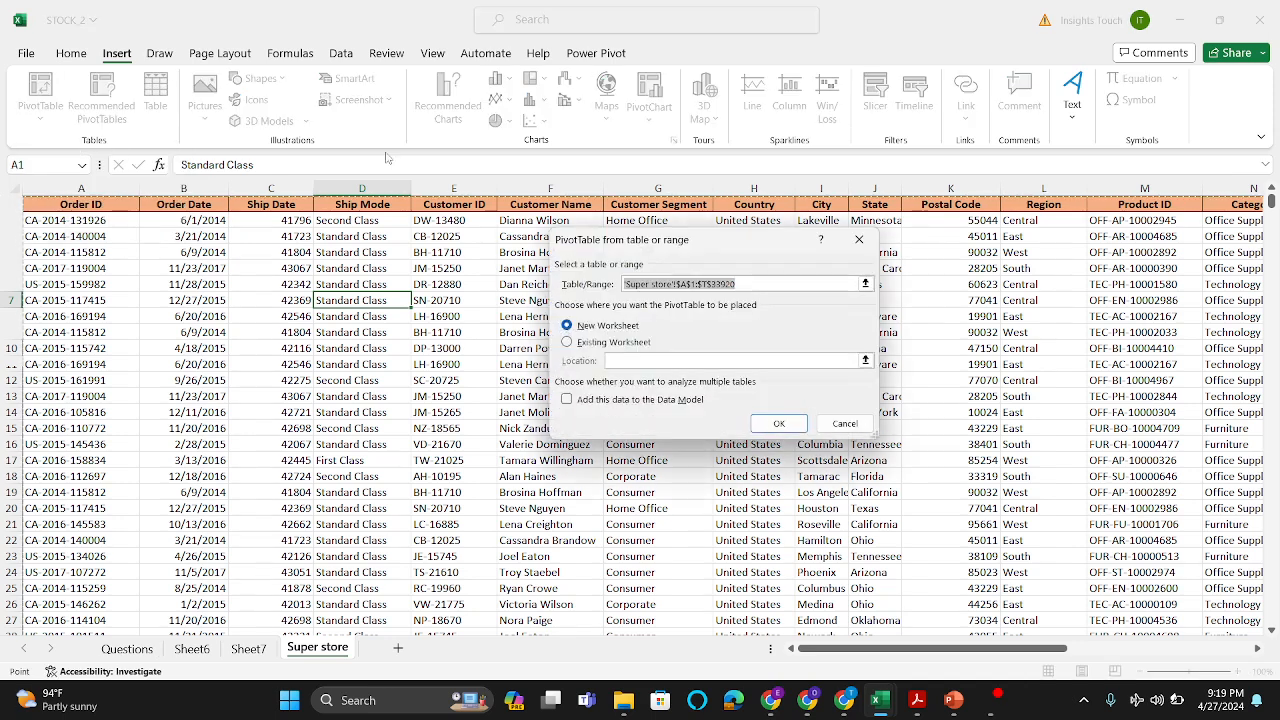
{"action": "left_click", "coordinate": [755, 285]}
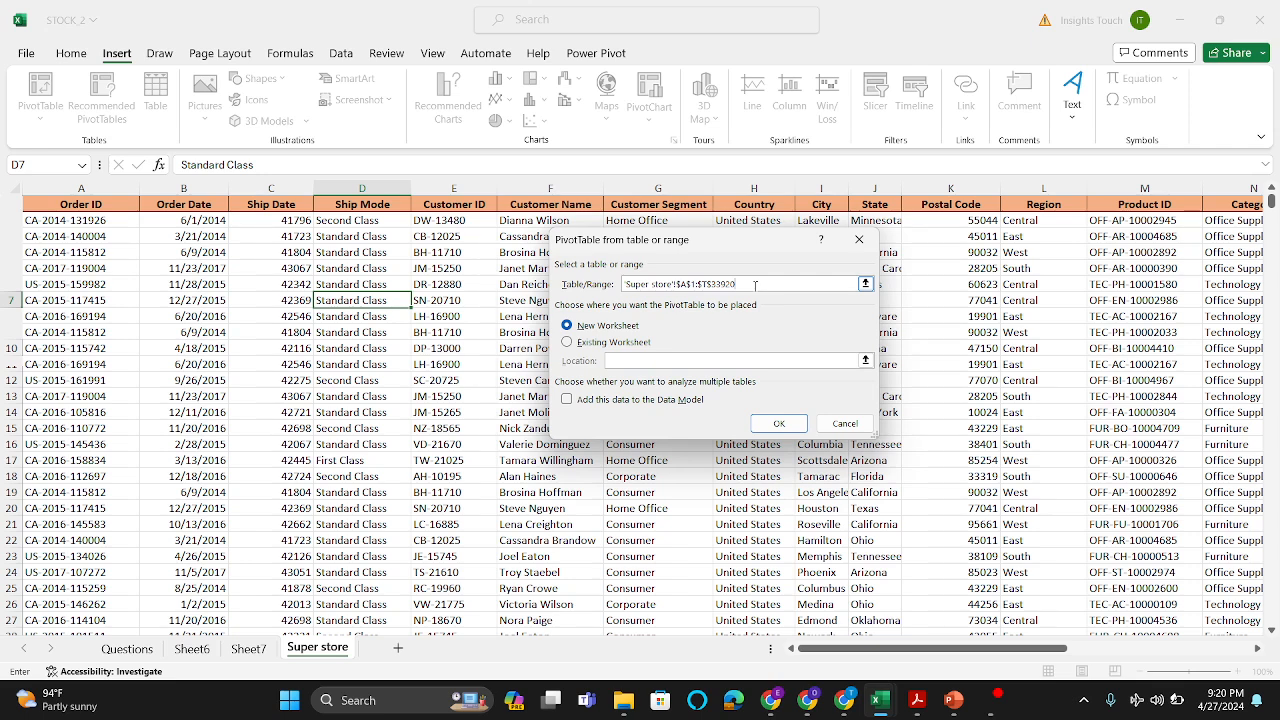
{"action": "left_click", "coordinate": [780, 428]}
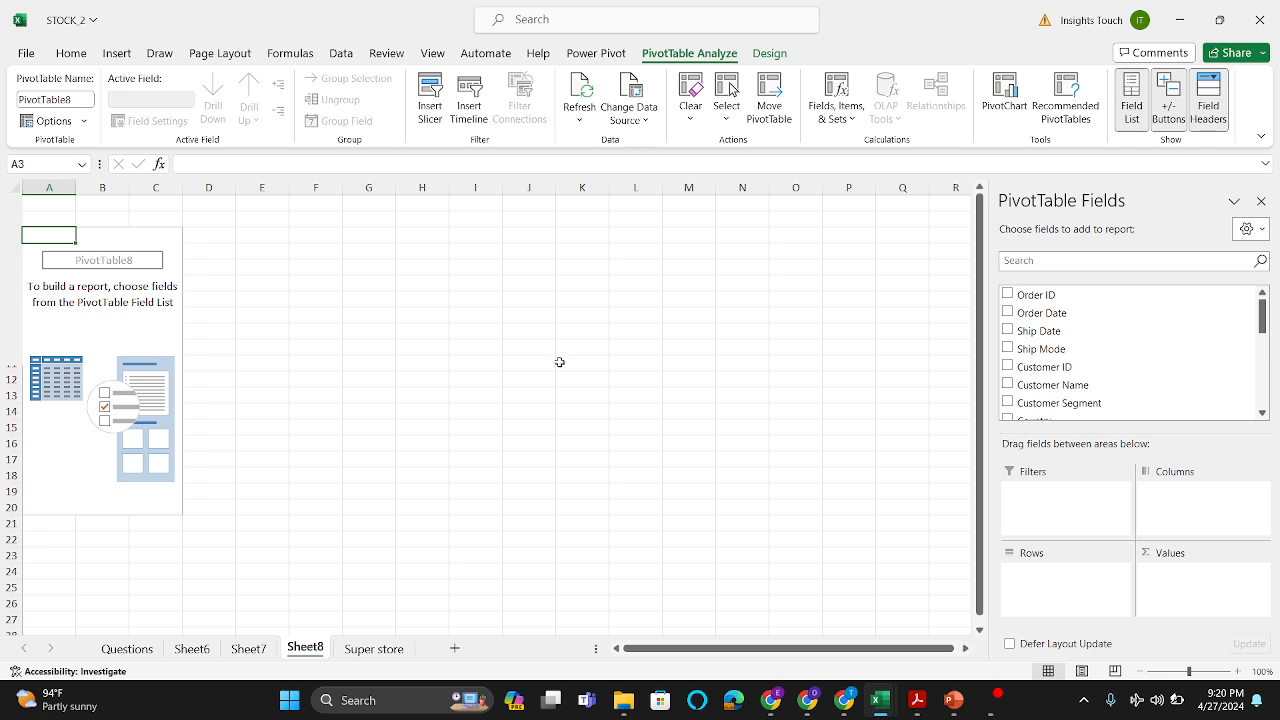
Step: Examine the fields available for the new PivotTable, from Order ID to Months (Order Date)
{"action": "scroll", "coordinate": [1081, 367], "scroll_direction": "down", "scroll_amount": 2}
{"action": "scroll", "coordinate": [1081, 367], "scroll_direction": "up", "scroll_amount": 2}
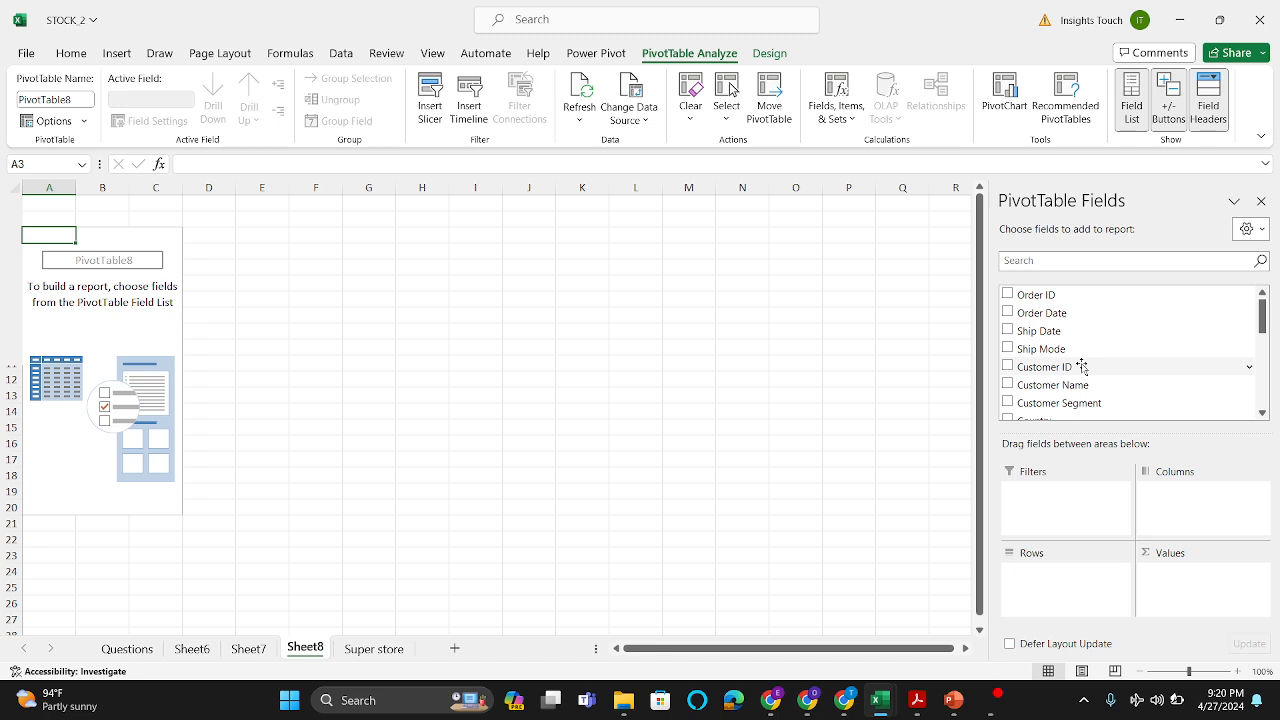
{"action": "scroll", "coordinate": [1081, 367], "scroll_direction": "down", "scroll_amount": 5}
{"action": "scroll", "coordinate": [1081, 367], "scroll_direction": "up", "scroll_amount": 5}
{"action": "scroll", "coordinate": [1081, 367], "scroll_direction": "down", "scroll_amount": 5}
{"action": "scroll", "coordinate": [1081, 367], "scroll_direction": "up", "scroll_amount": 5}
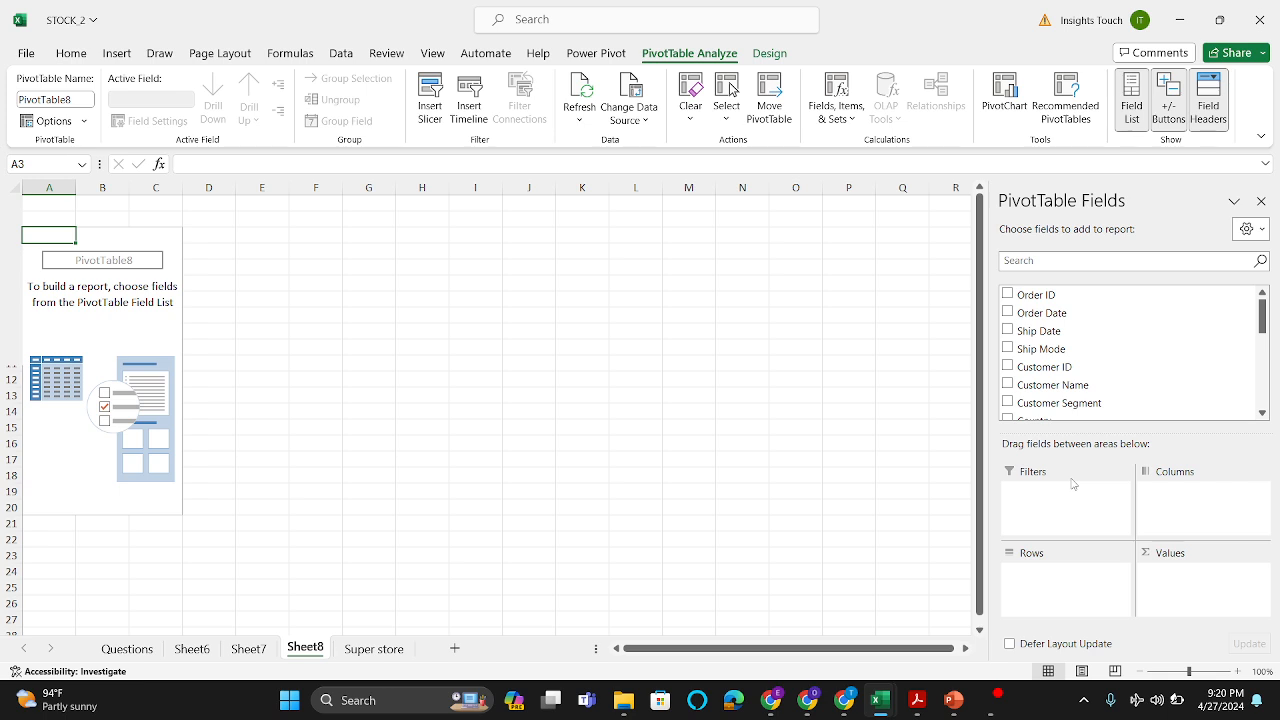
{"action": "scroll", "coordinate": [1062, 374], "scroll_direction": "down", "scroll_amount": 6}
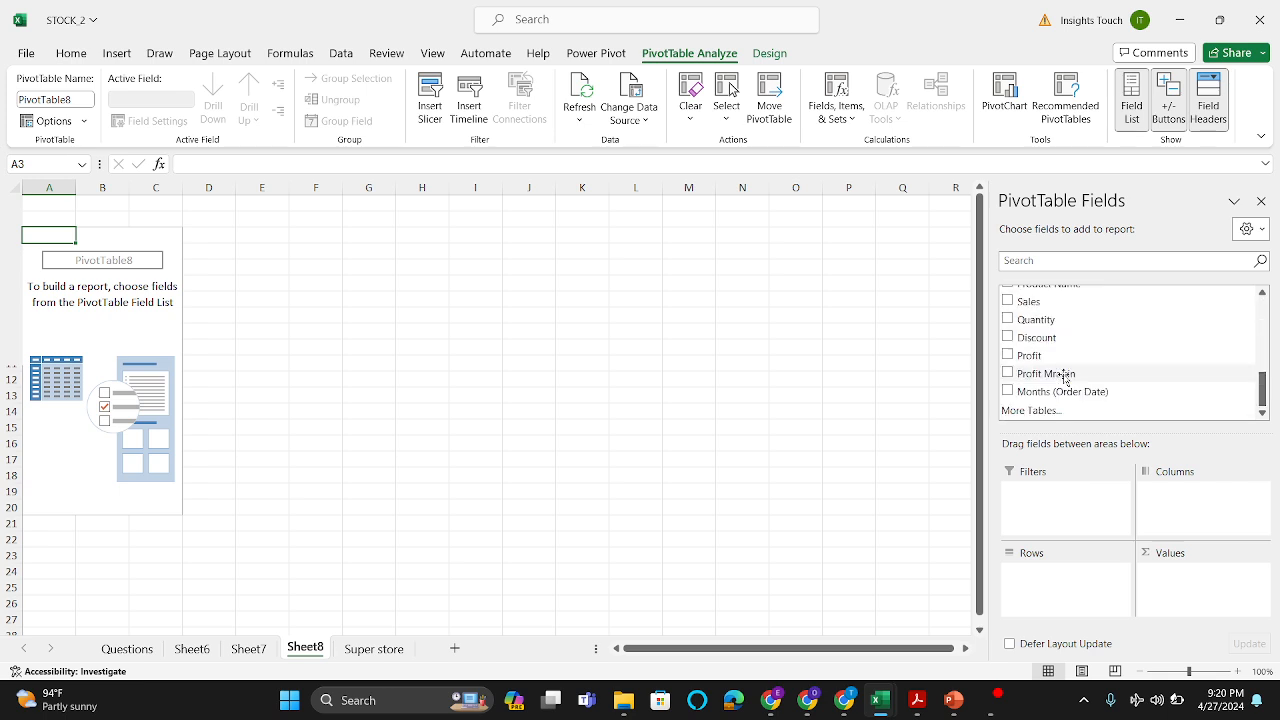
{"action": "scroll", "coordinate": [1062, 372], "scroll_direction": "up", "scroll_amount": 2}
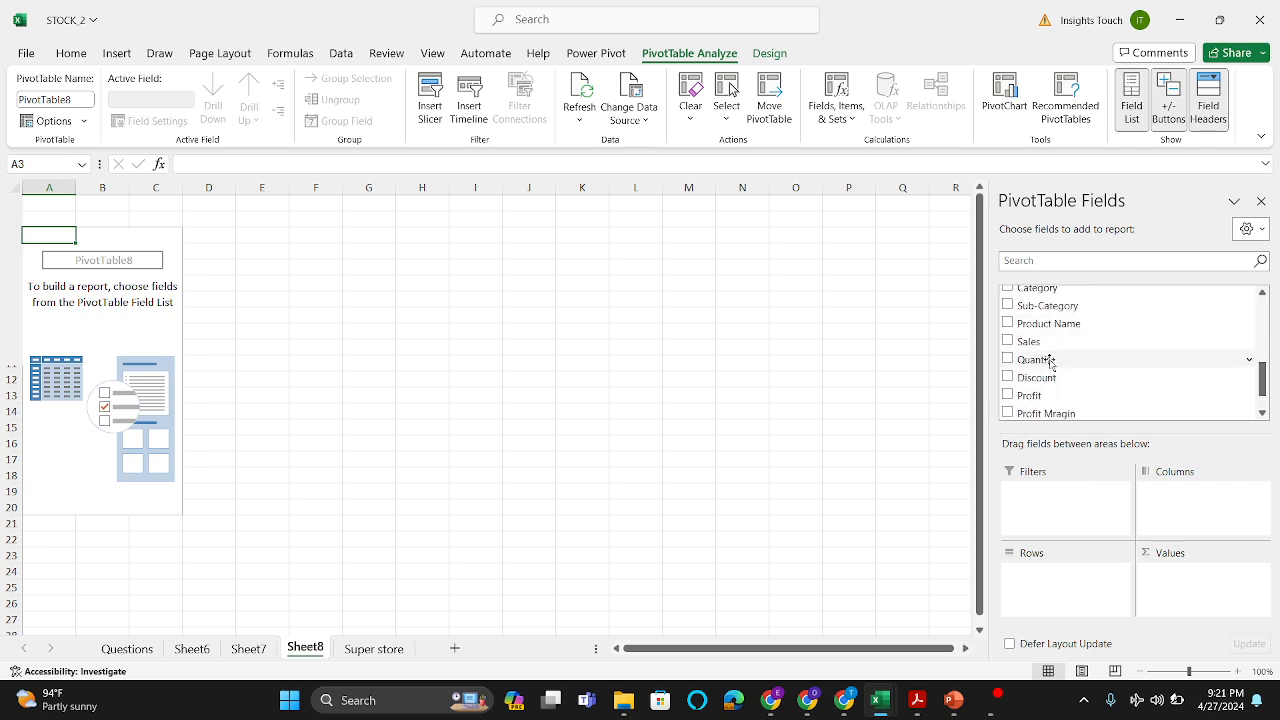
Step: Add City as the PivotTable's row field, try it as a column field, and return it to the rows
{"action": "scroll", "coordinate": [1050, 360], "scroll_direction": "up", "scroll_amount": 2}
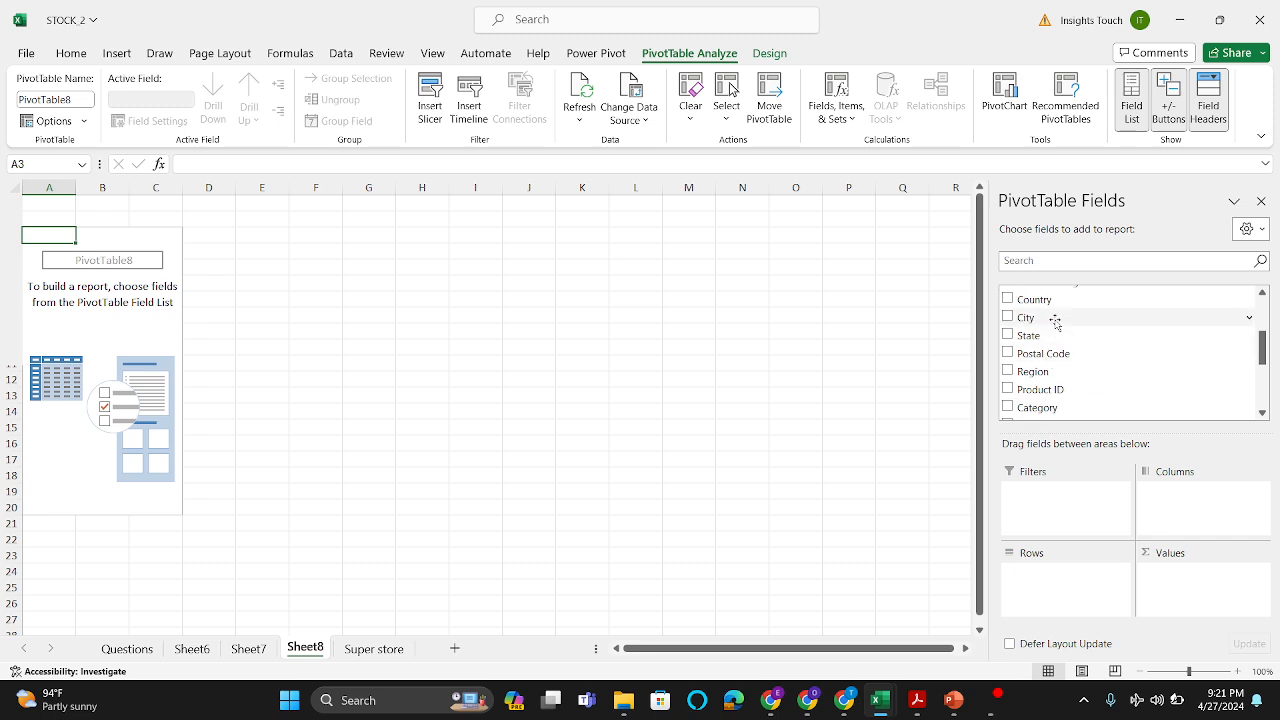
{"action": "left_click_drag", "start_coordinate": [1058, 303], "coordinate": [1062, 592]}
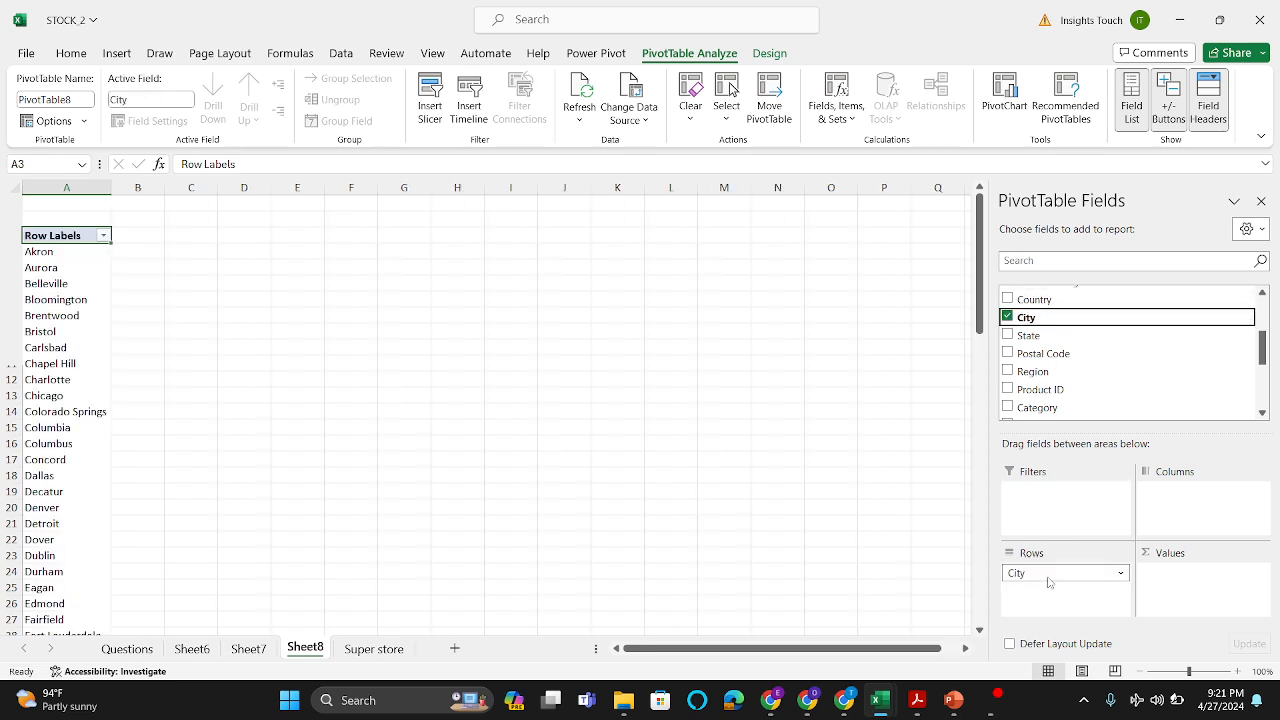
{"action": "left_click_drag", "start_coordinate": [1048, 582], "coordinate": [1199, 500]}
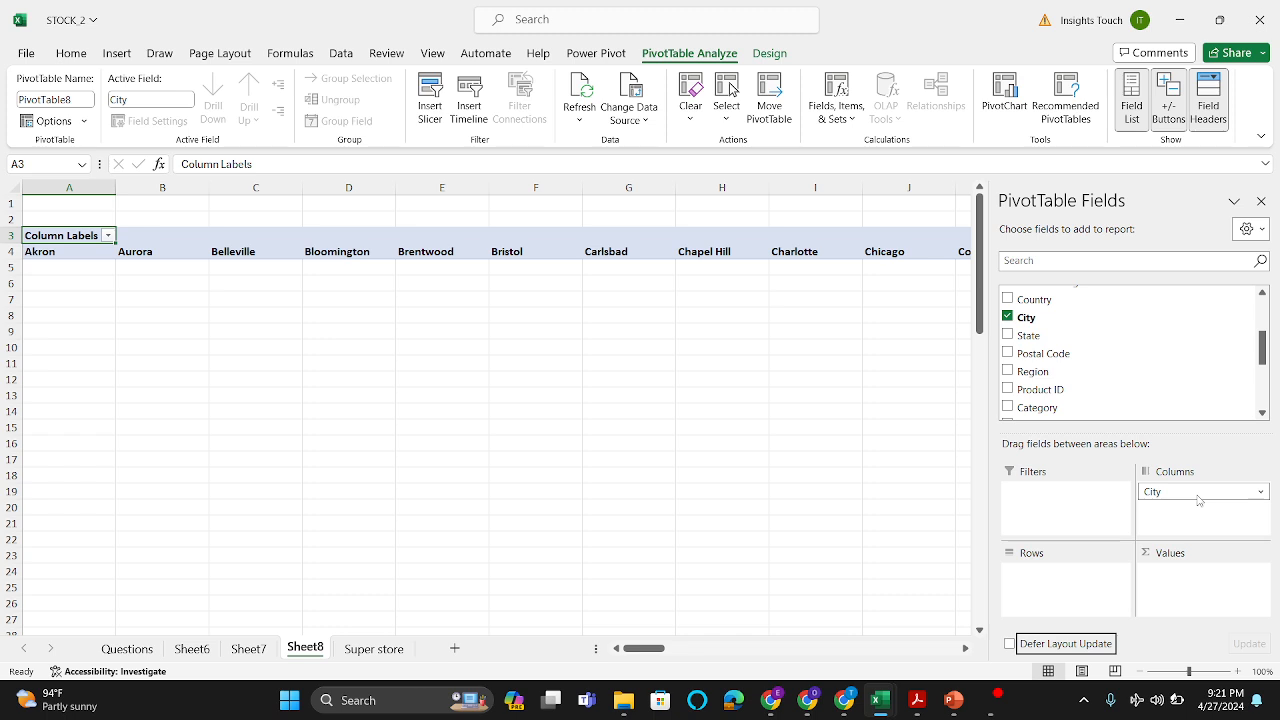
{"action": "left_click_drag", "start_coordinate": [1199, 492], "coordinate": [1073, 606]}
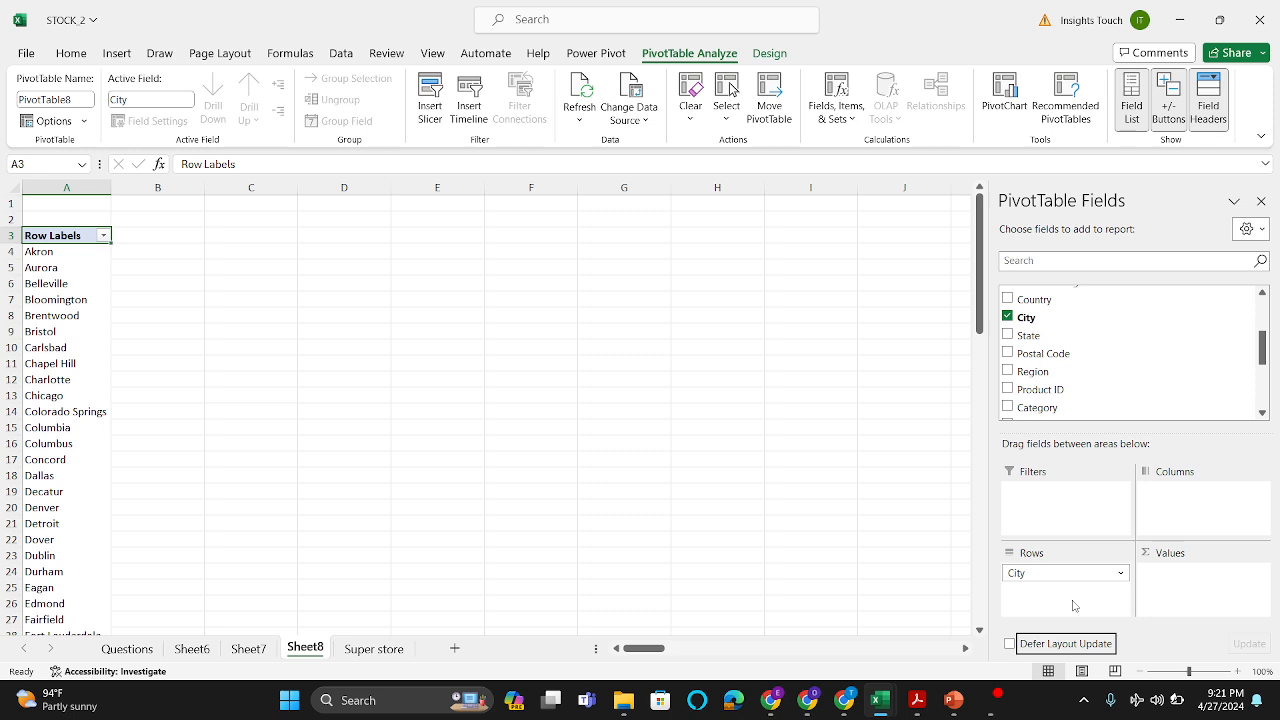
Step: Add the Sales field to the PivotTable's values so sales are summed per city
{"action": "scroll", "coordinate": [1047, 387], "scroll_direction": "down", "scroll_amount": 2}
{"action": "scroll", "coordinate": [1047, 390], "scroll_direction": "down", "scroll_amount": 1}
{"action": "mouse_move", "coordinate": [1047, 304]}
{"action": "left_mouse_down"}
{"action": "mouse_move", "coordinate": [1175, 514]}
{"action": "mouse_move", "coordinate": [1192, 594]}
{"action": "left_mouse_up"}
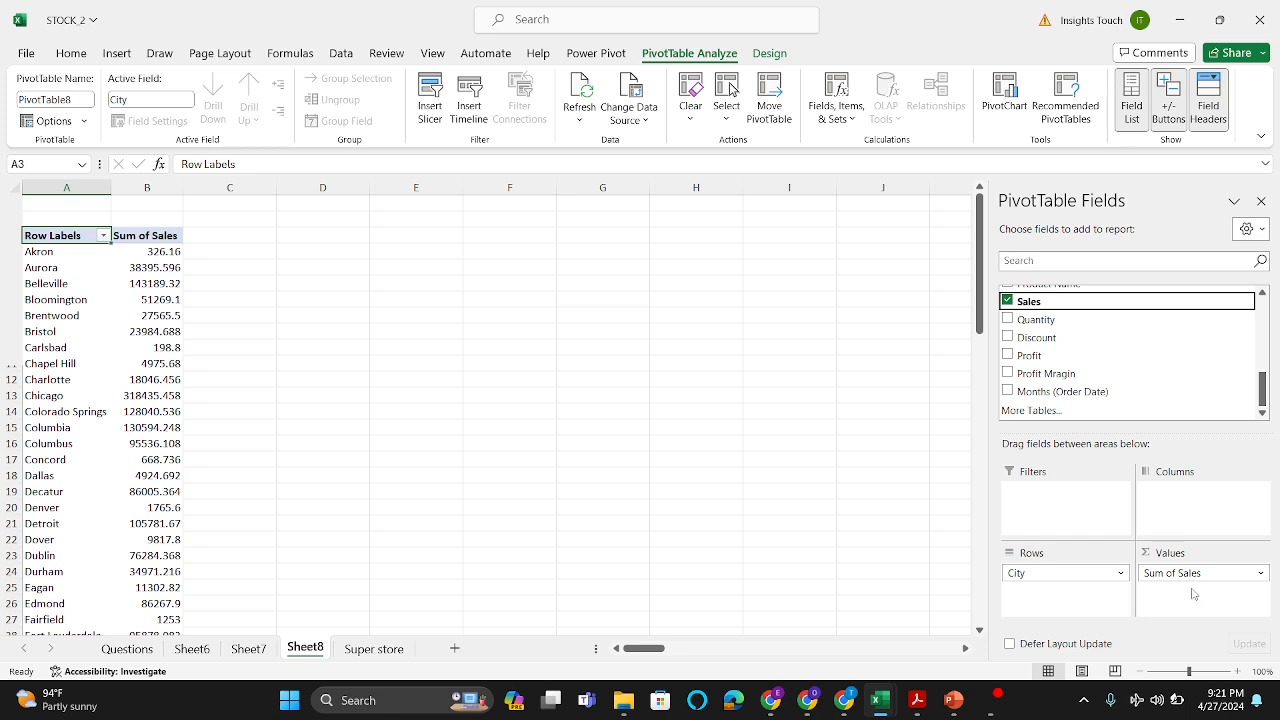
Step: View the calculation types in the value field settings of Sum of Sales, leaving without changes
{"action": "left_click", "coordinate": [1259, 573]}
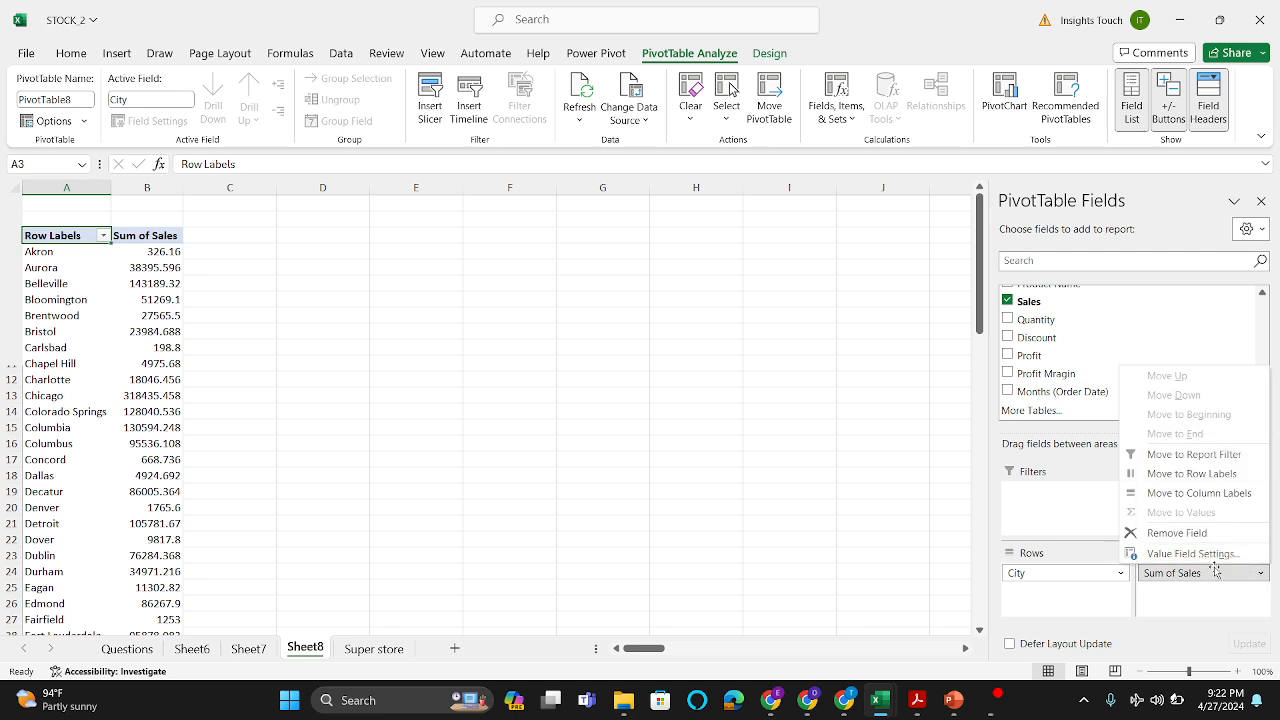
{"action": "left_click", "coordinate": [1205, 600]}
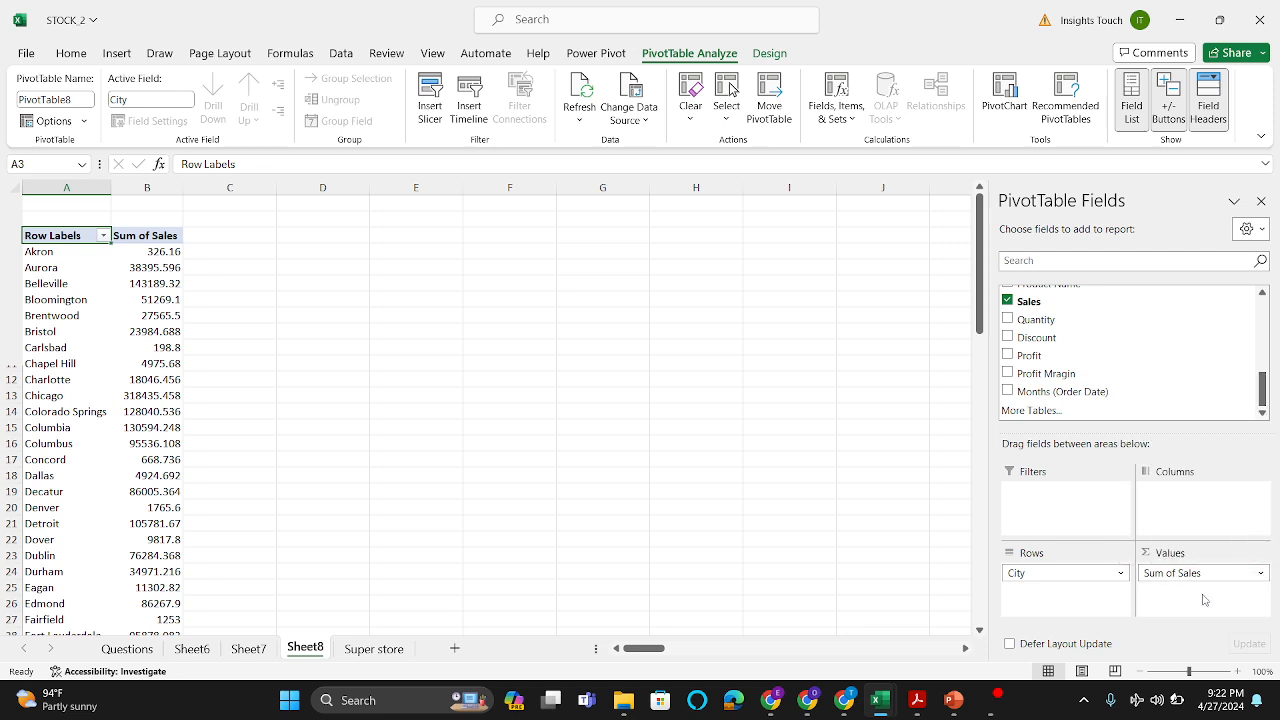
{"action": "left_click", "coordinate": [1257, 573]}
{"action": "left_click", "coordinate": [1190, 554]}
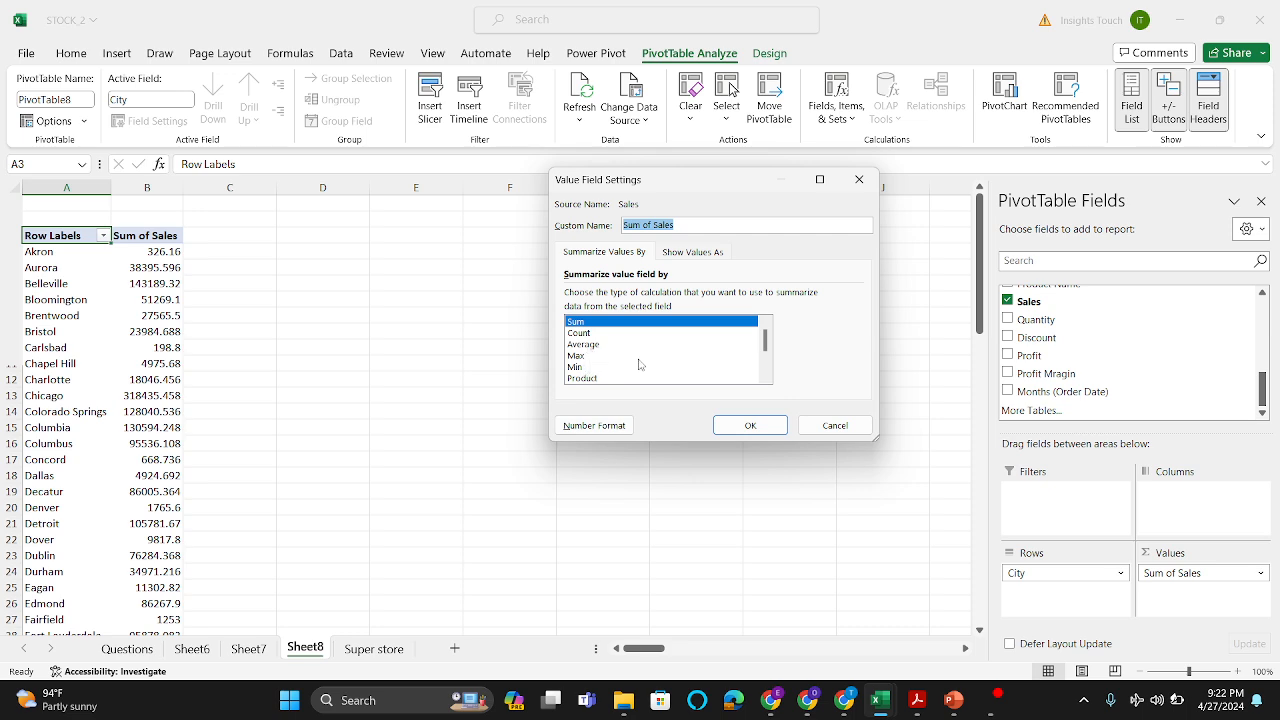
{"action": "left_click", "coordinate": [833, 426]}
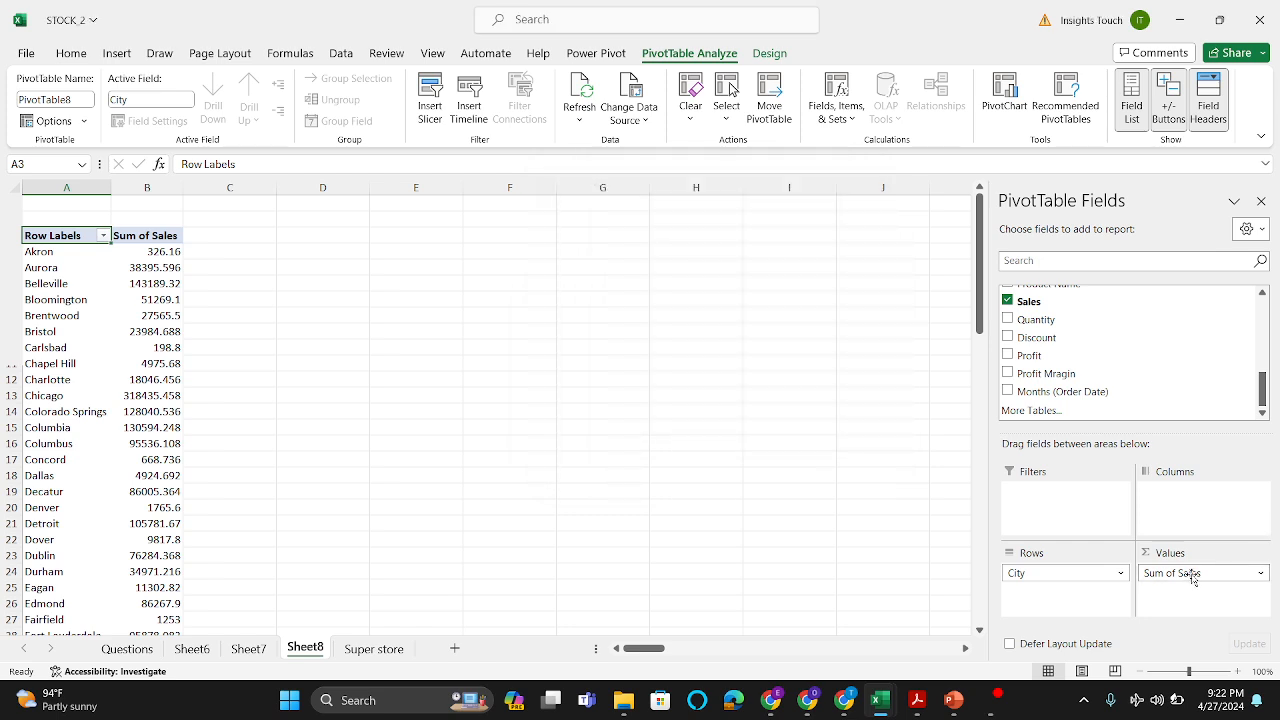
Step: Remove the Sum of Sales and City fields from the PivotTable layout
{"action": "left_click_drag", "start_coordinate": [1163, 573], "coordinate": [828, 504]}
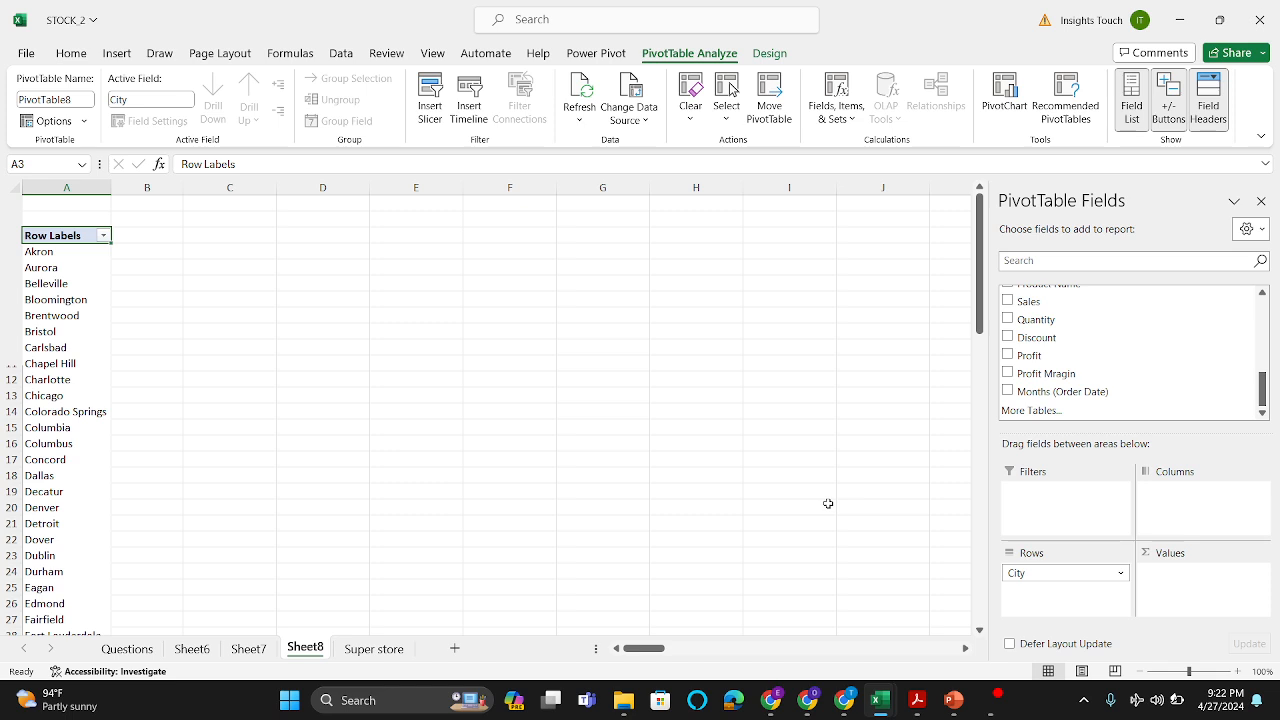
{"action": "left_click_drag", "start_coordinate": [1064, 573], "coordinate": [880, 534]}
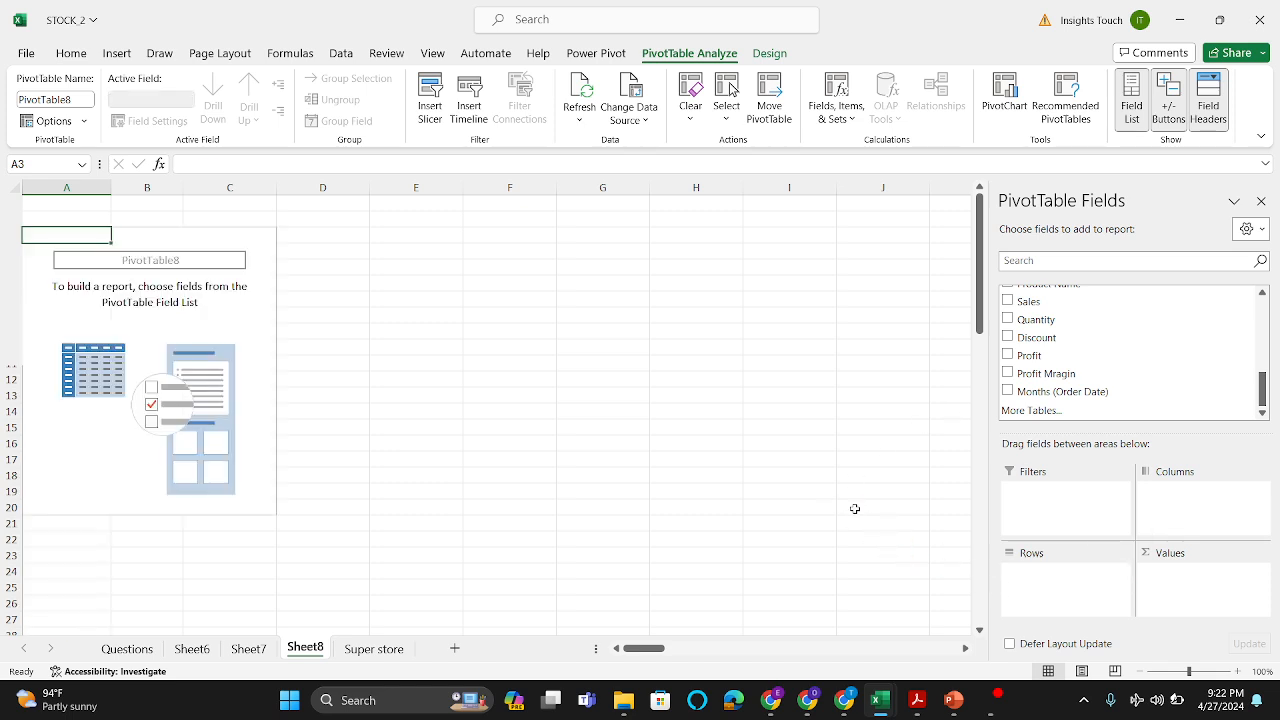
Step: Read the questions on the Questions sheet again and look through the PivotTable fields on Sheet8 for matching ones
{"action": "left_click", "coordinate": [127, 649]}
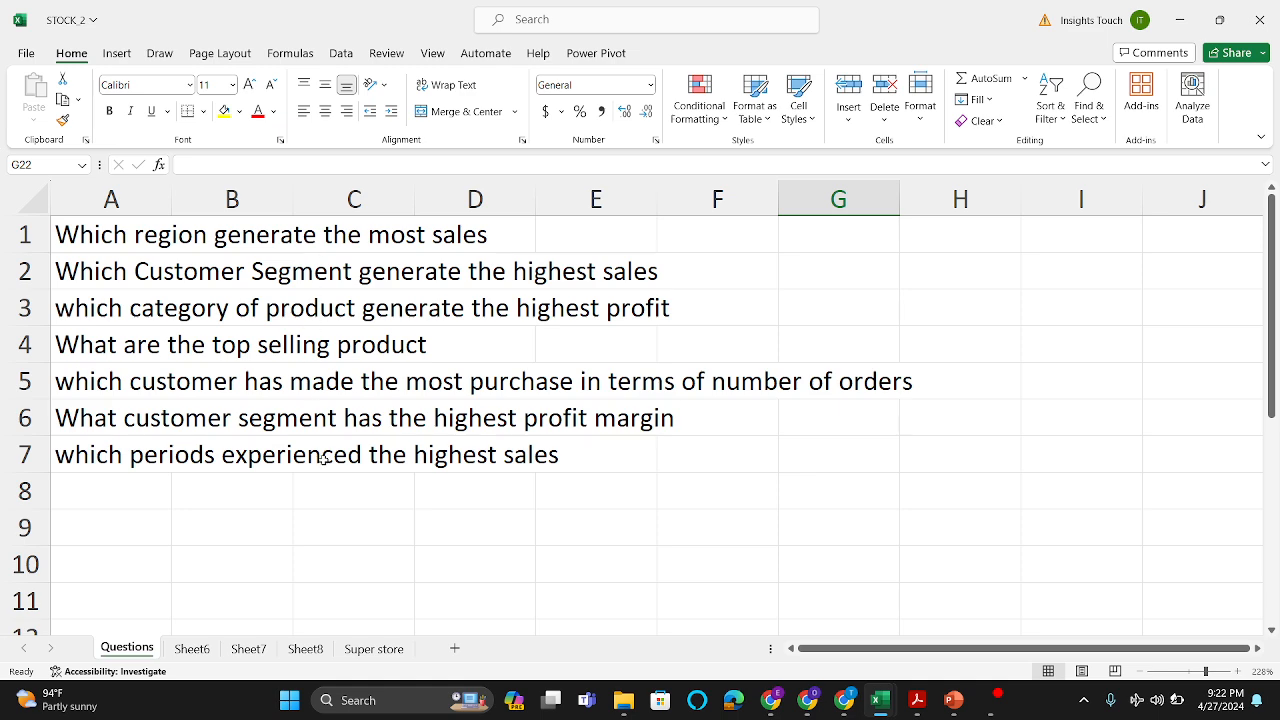
{"action": "left_click", "coordinate": [304, 650]}
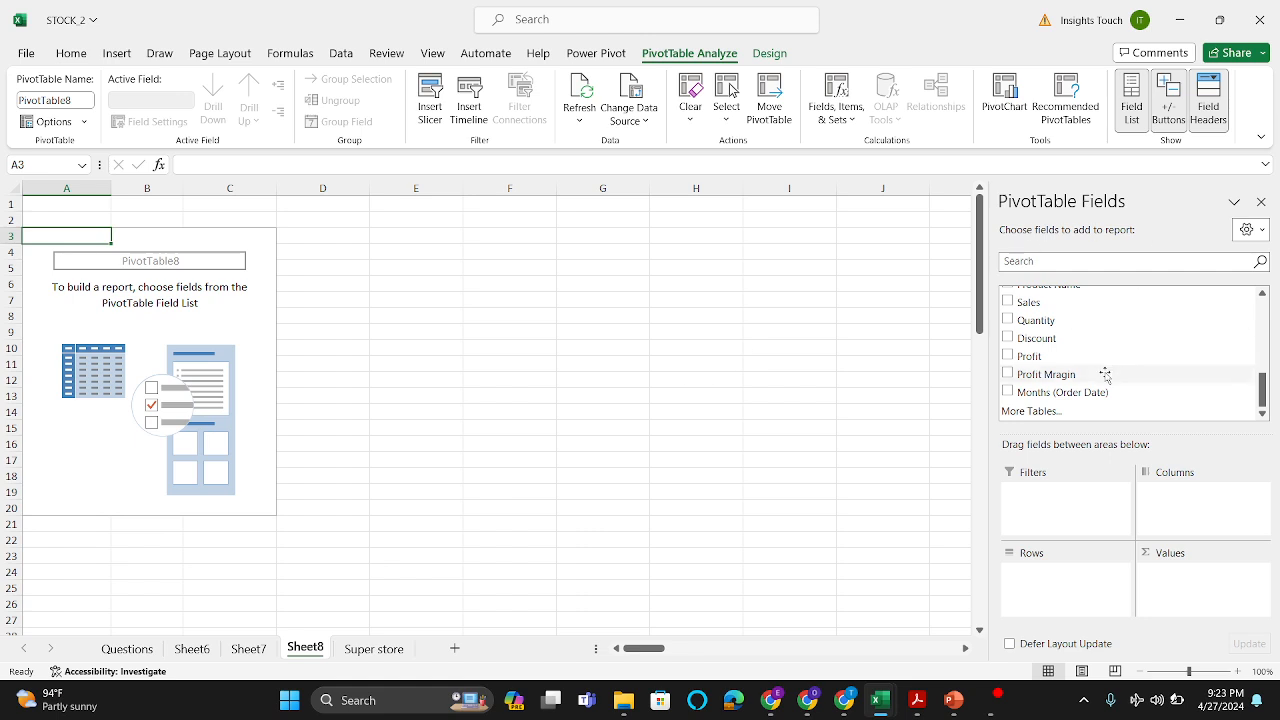
{"action": "scroll", "coordinate": [1103, 371], "scroll_direction": "up", "scroll_amount": 4}
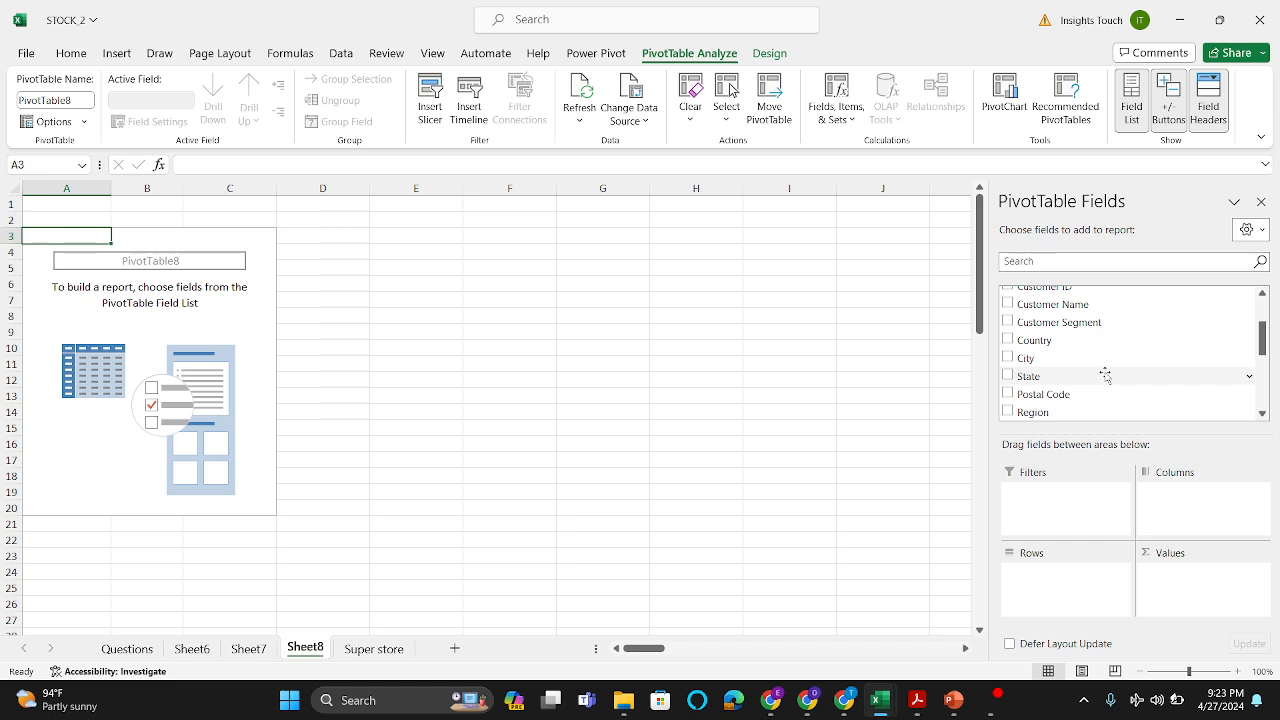
{"action": "scroll", "coordinate": [1105, 374], "scroll_direction": "down", "scroll_amount": 2}
{"action": "scroll", "coordinate": [1105, 374], "scroll_direction": "down", "scroll_amount": 2}
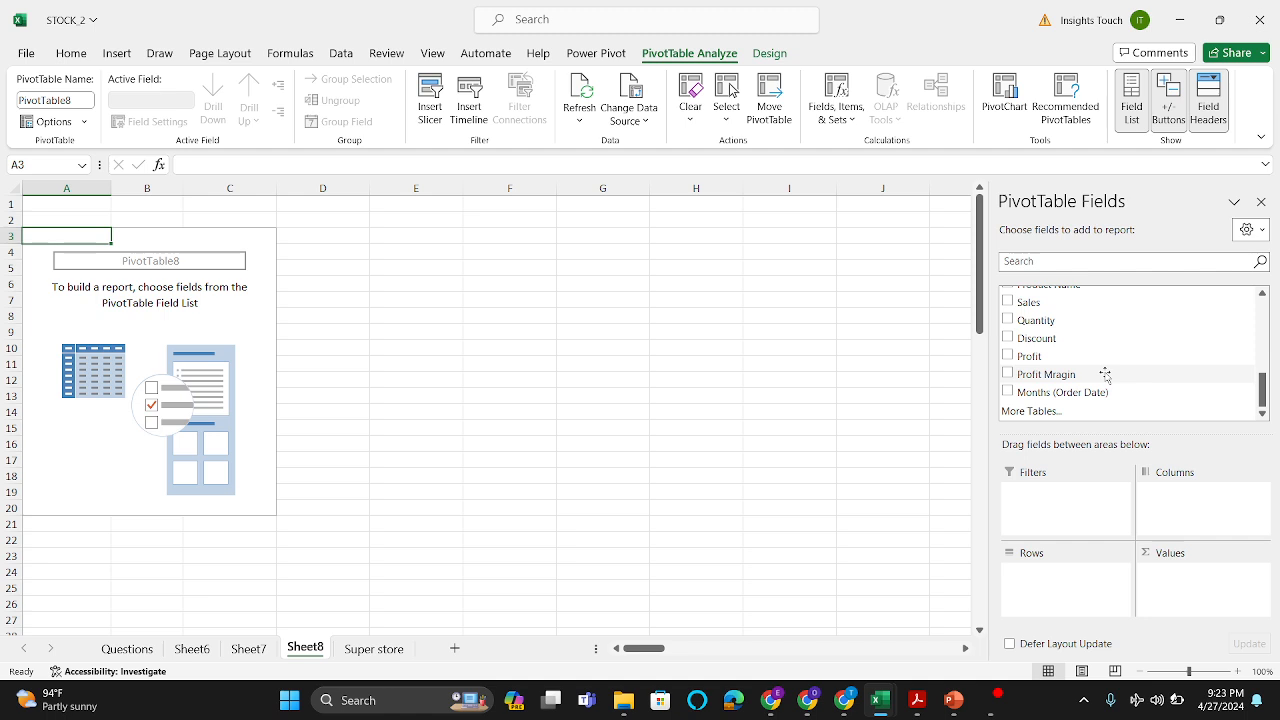
{"action": "scroll", "coordinate": [1105, 372], "scroll_direction": "up", "scroll_amount": 2}
{"action": "scroll", "coordinate": [1104, 370], "scroll_direction": "up", "scroll_amount": 3}
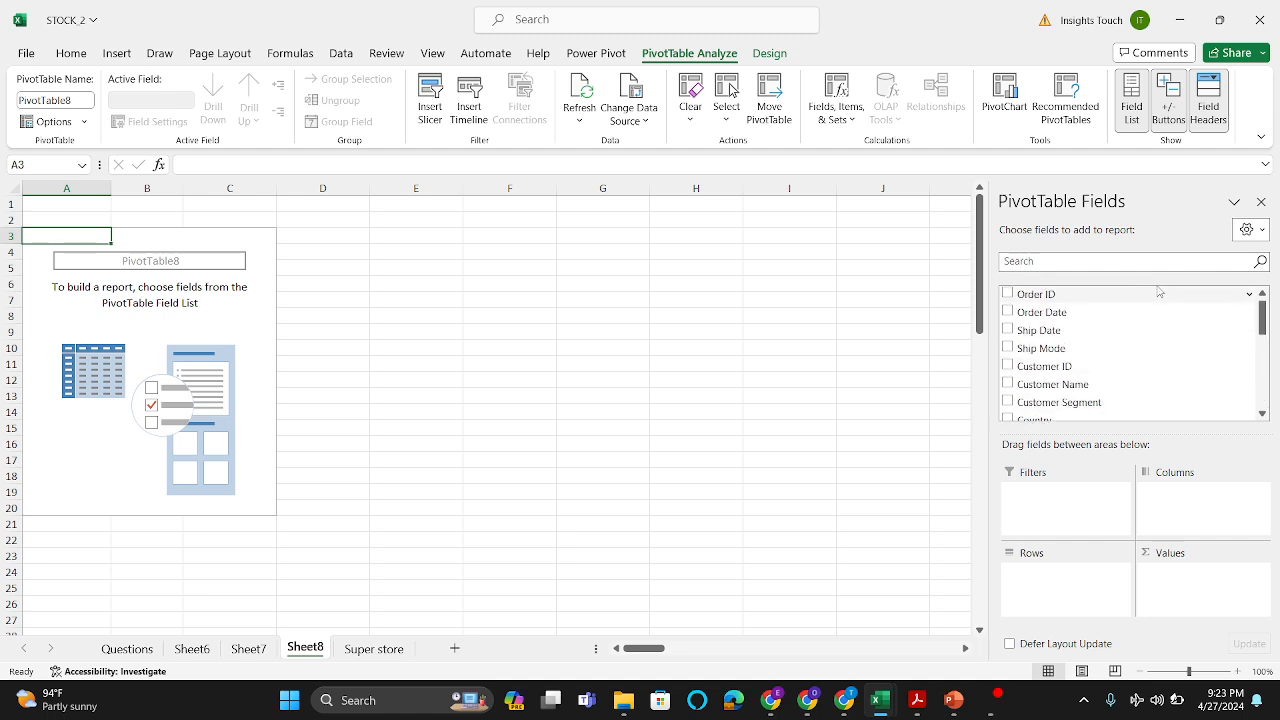
Step: Build the Sheet8 PivotTable with Region as rows and the sum of Sales as values
{"action": "scroll", "coordinate": [1068, 398], "scroll_direction": "down", "scroll_amount": 1}
{"action": "scroll", "coordinate": [1068, 396], "scroll_direction": "down", "scroll_amount": 2}
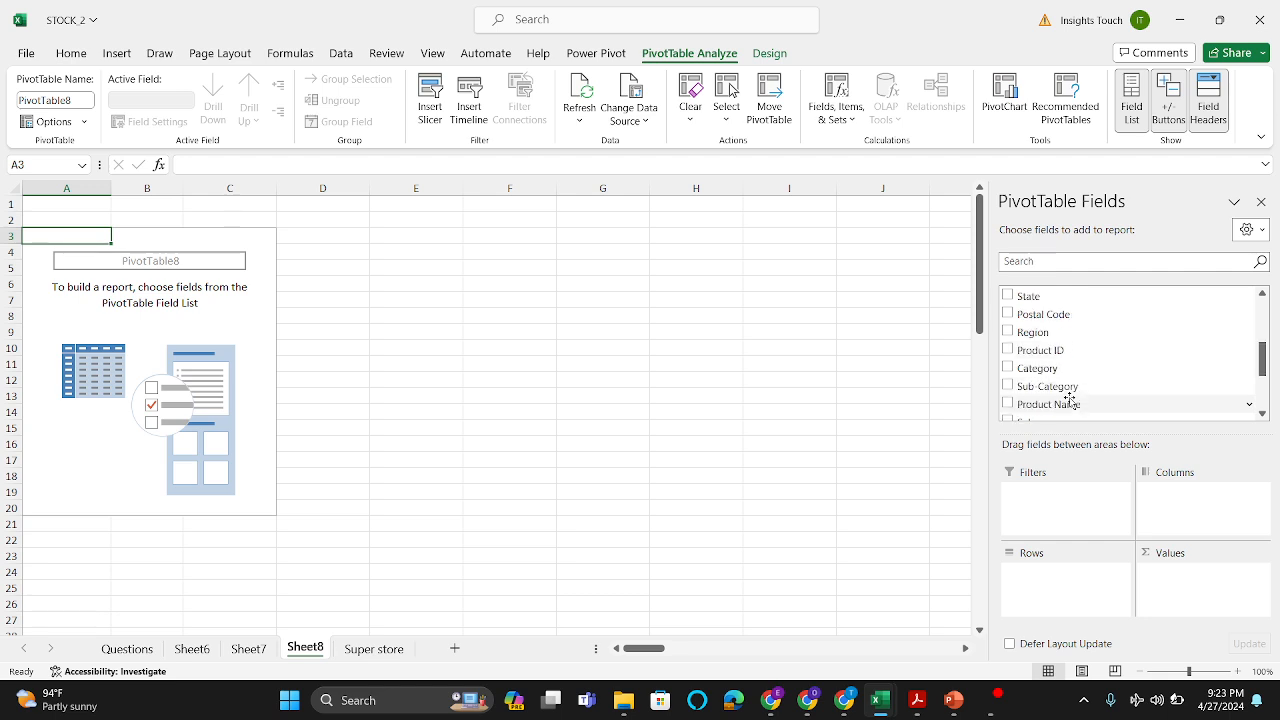
{"action": "left_click_drag", "start_coordinate": [1070, 331], "coordinate": [1054, 602]}
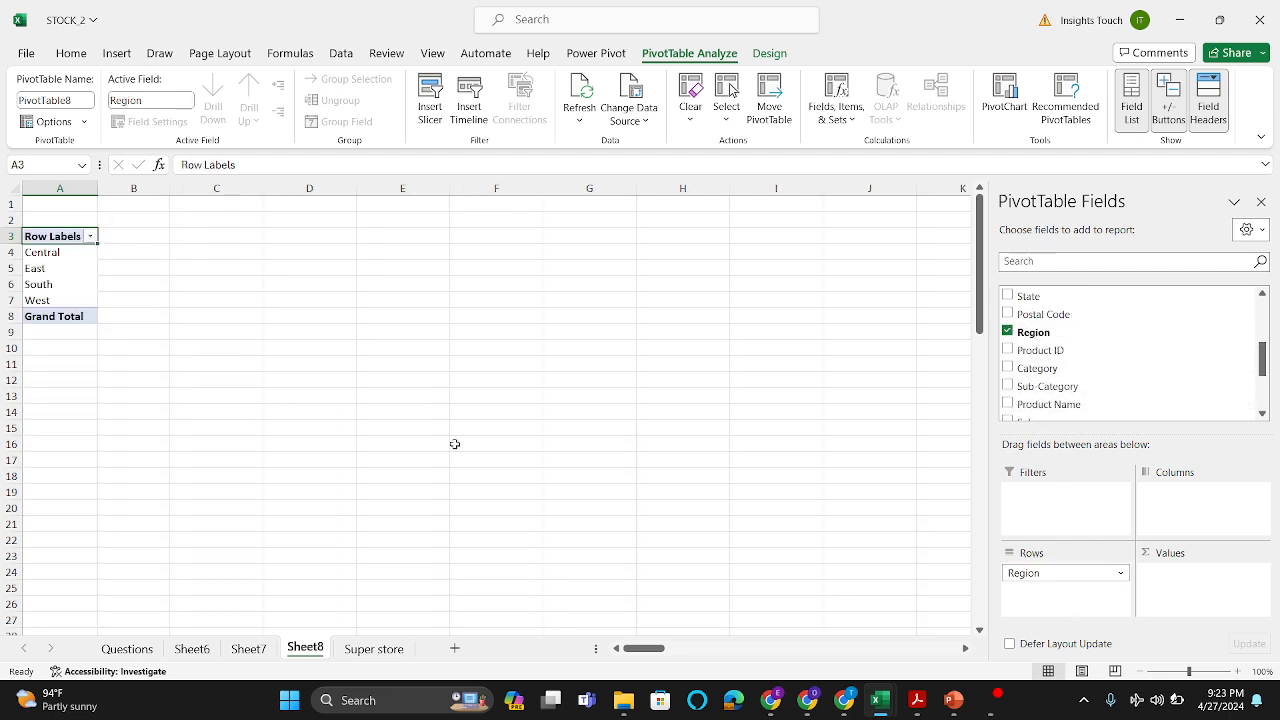
{"action": "scroll", "coordinate": [1082, 380], "scroll_direction": "down", "scroll_amount": 3}
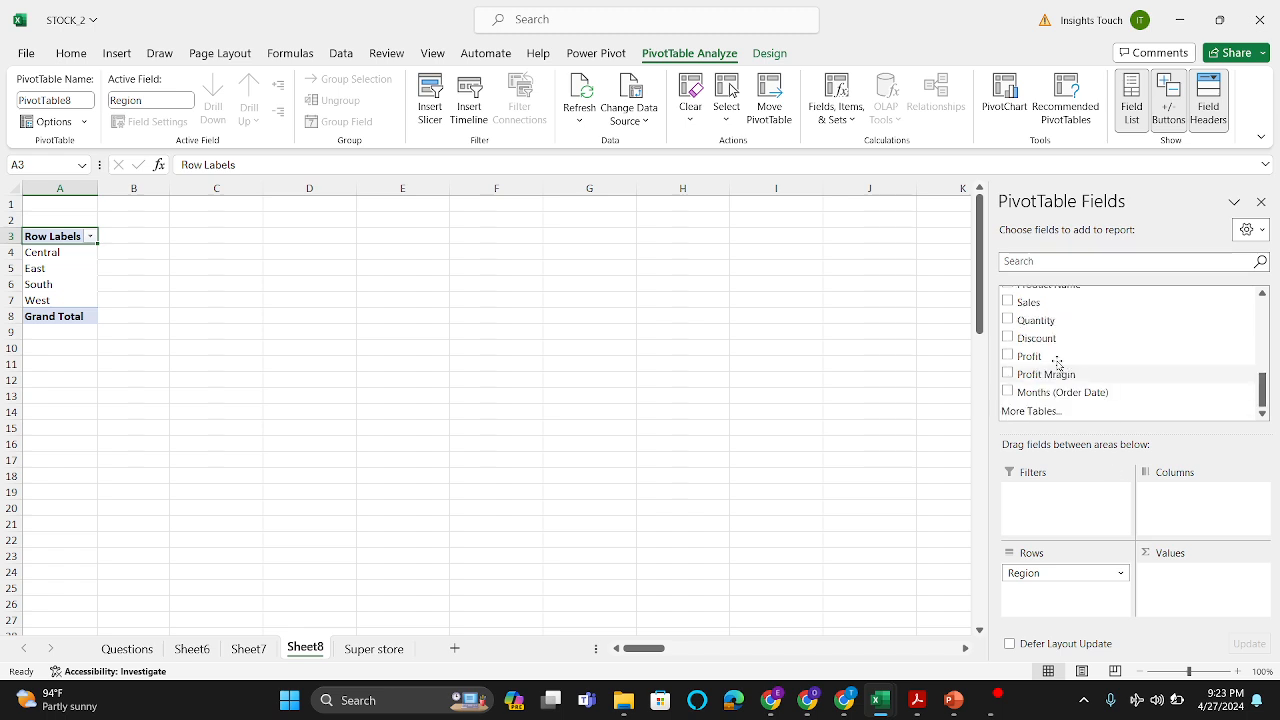
{"action": "left_click_drag", "start_coordinate": [1028, 302], "coordinate": [1199, 595]}
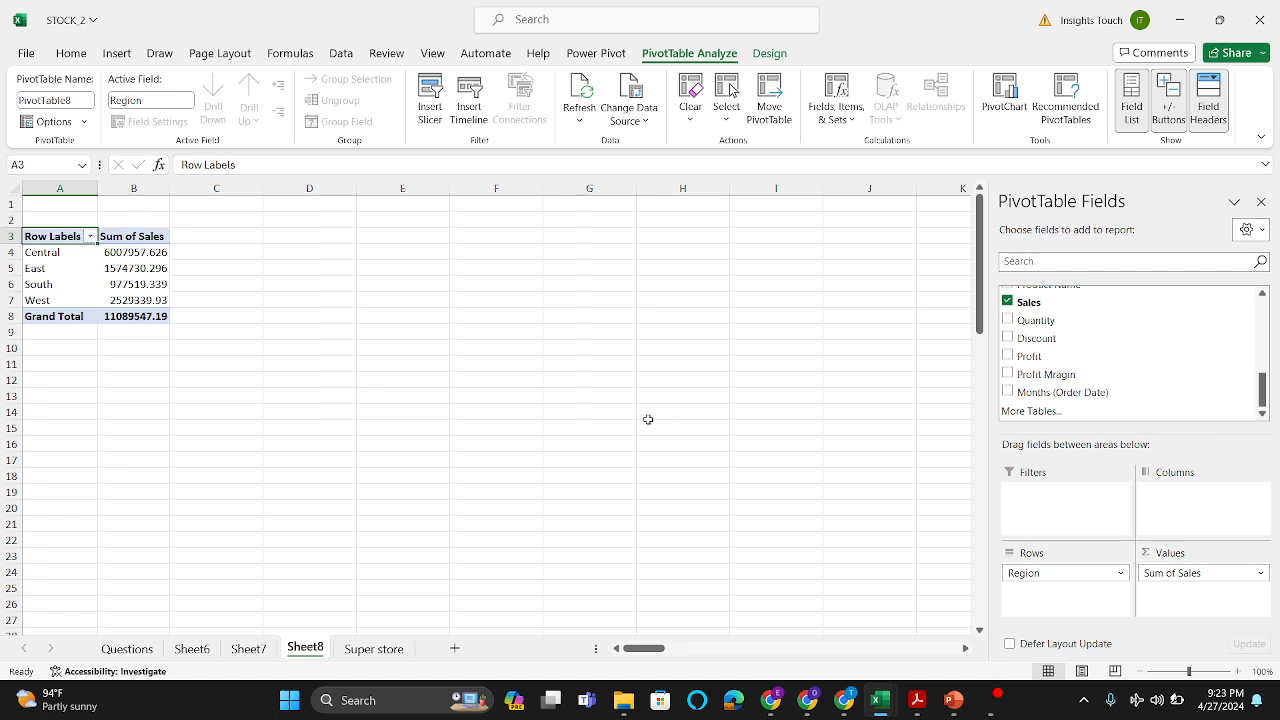
Step: Sort the regions in the PivotTable by Sum of Sales from largest to smallest
{"action": "left_click", "coordinate": [156, 266]}
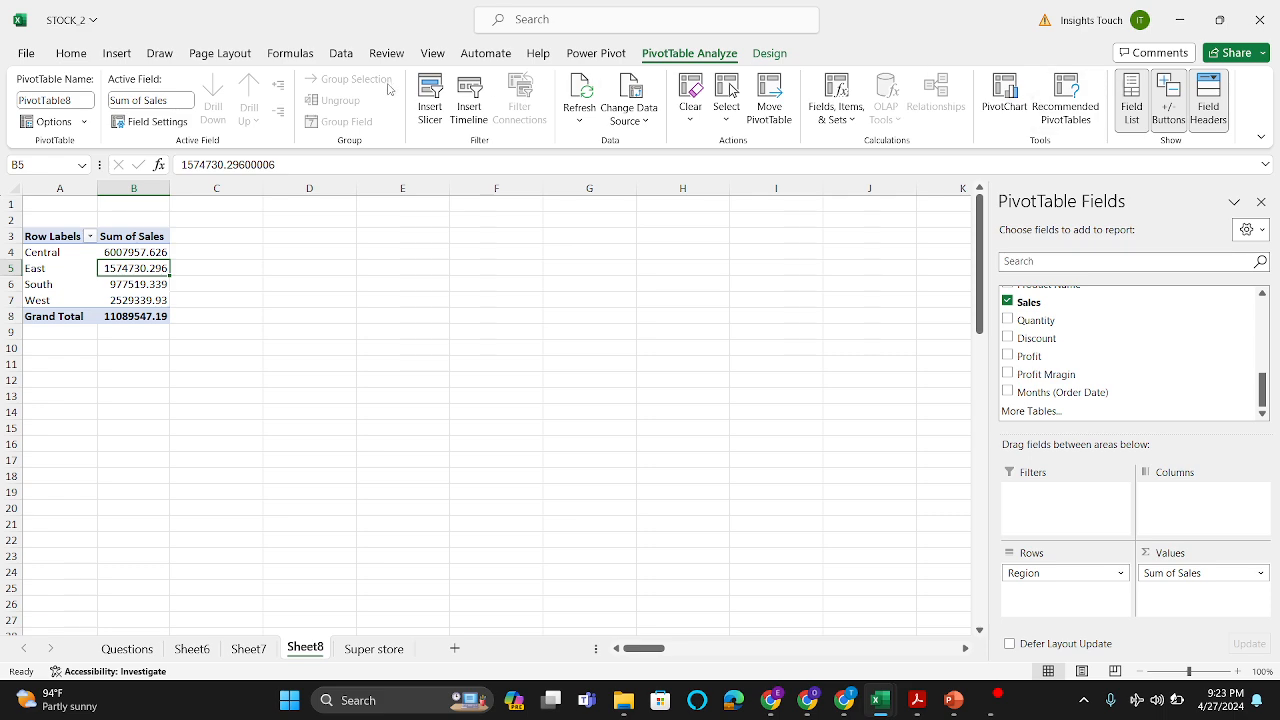
{"action": "left_click", "coordinate": [89, 54]}
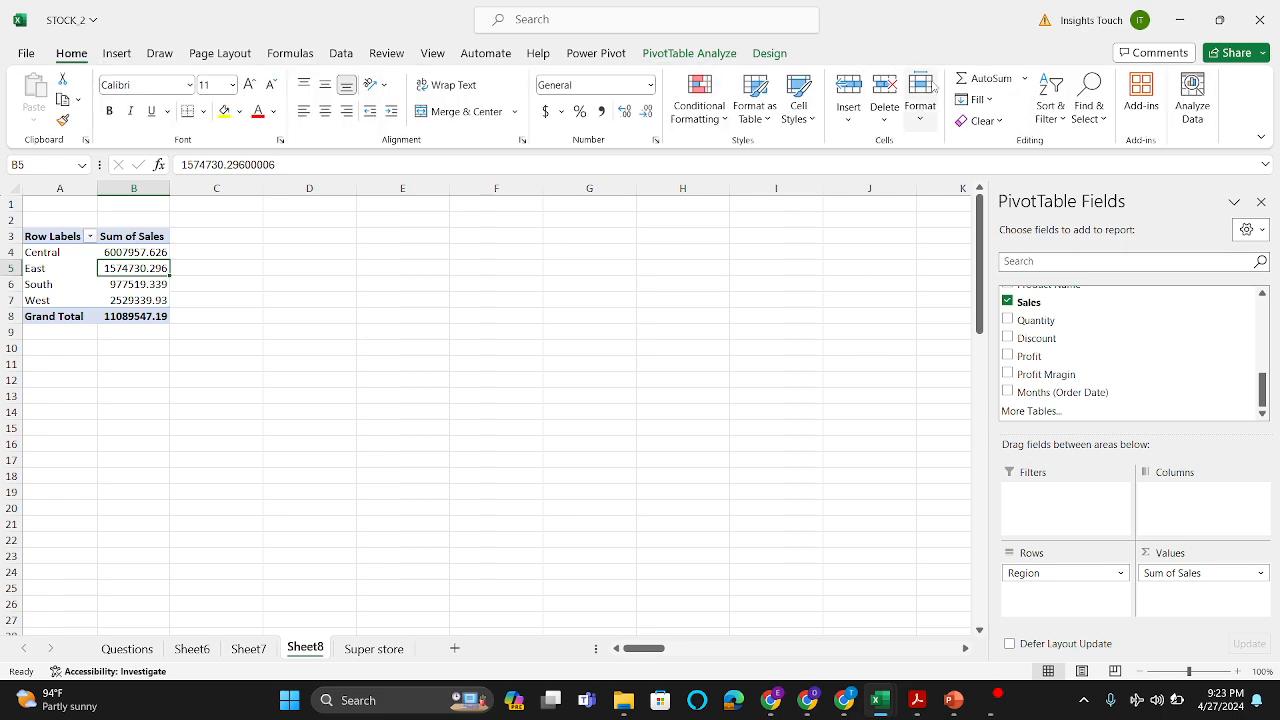
{"action": "left_click", "coordinate": [1059, 120]}
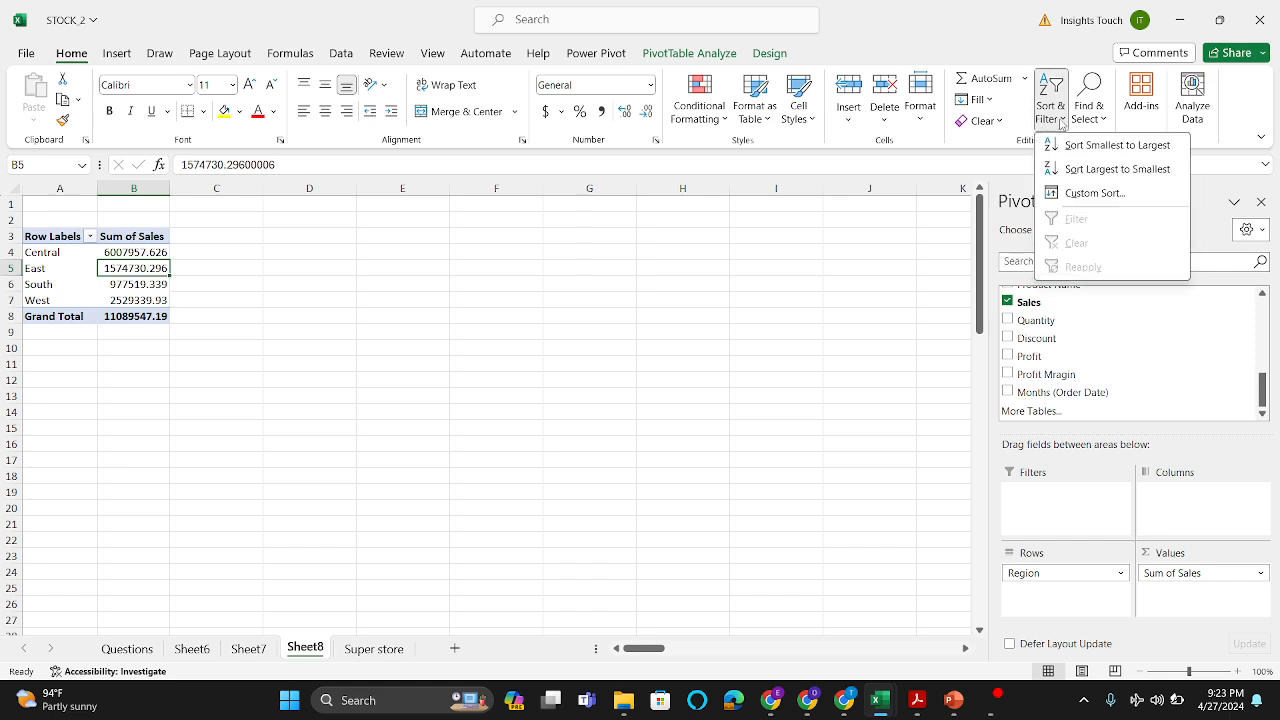
{"action": "left_click", "coordinate": [1089, 170]}
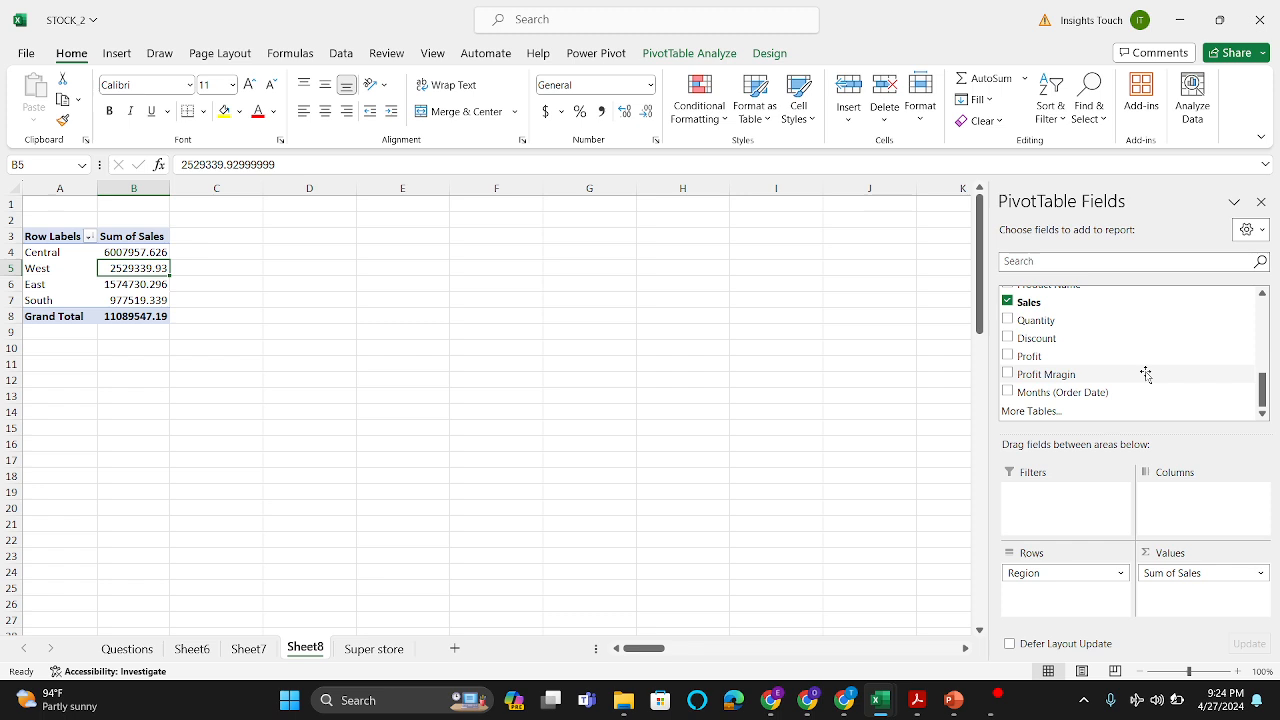
Step: Add Customer Segment to the PivotTable and try it and Region in different row and column arrangements, ending with Region nested under Customer Segment
{"action": "scroll", "coordinate": [1146, 374], "scroll_direction": "up", "scroll_amount": 10}
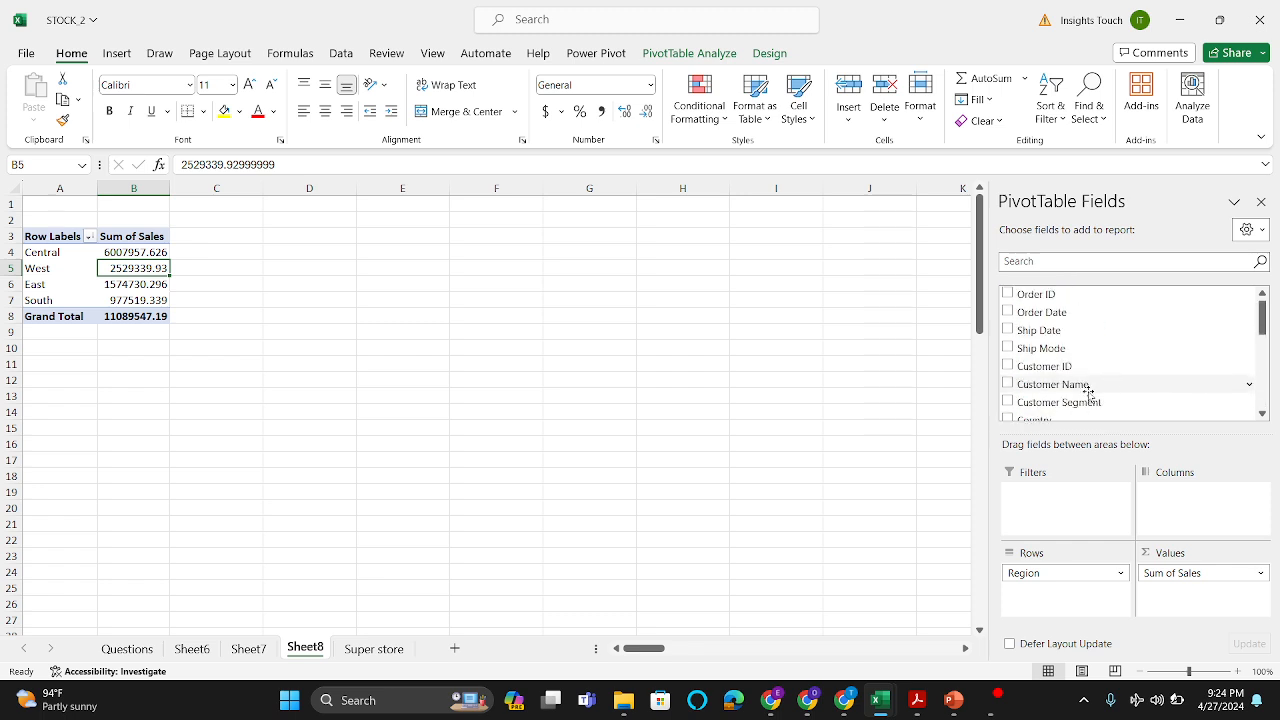
{"action": "left_click_drag", "start_coordinate": [1089, 402], "coordinate": [1215, 513]}
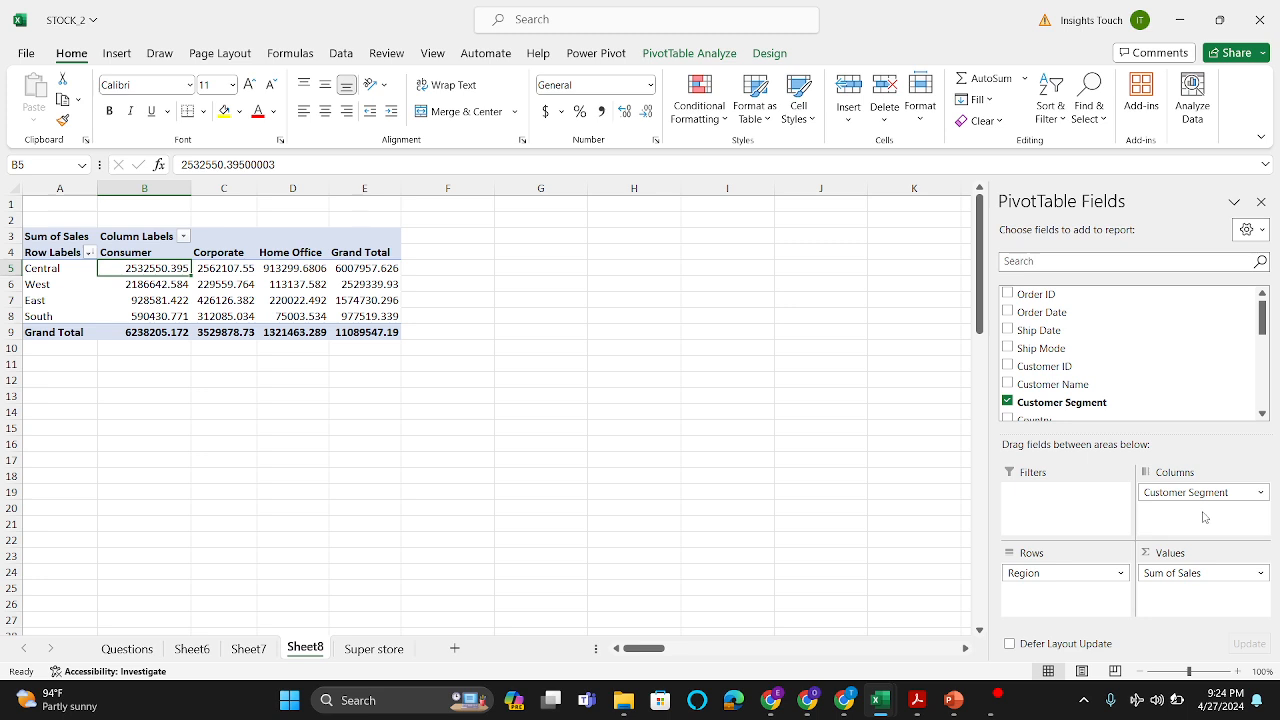
{"action": "left_click_drag", "start_coordinate": [1204, 493], "coordinate": [1100, 604]}
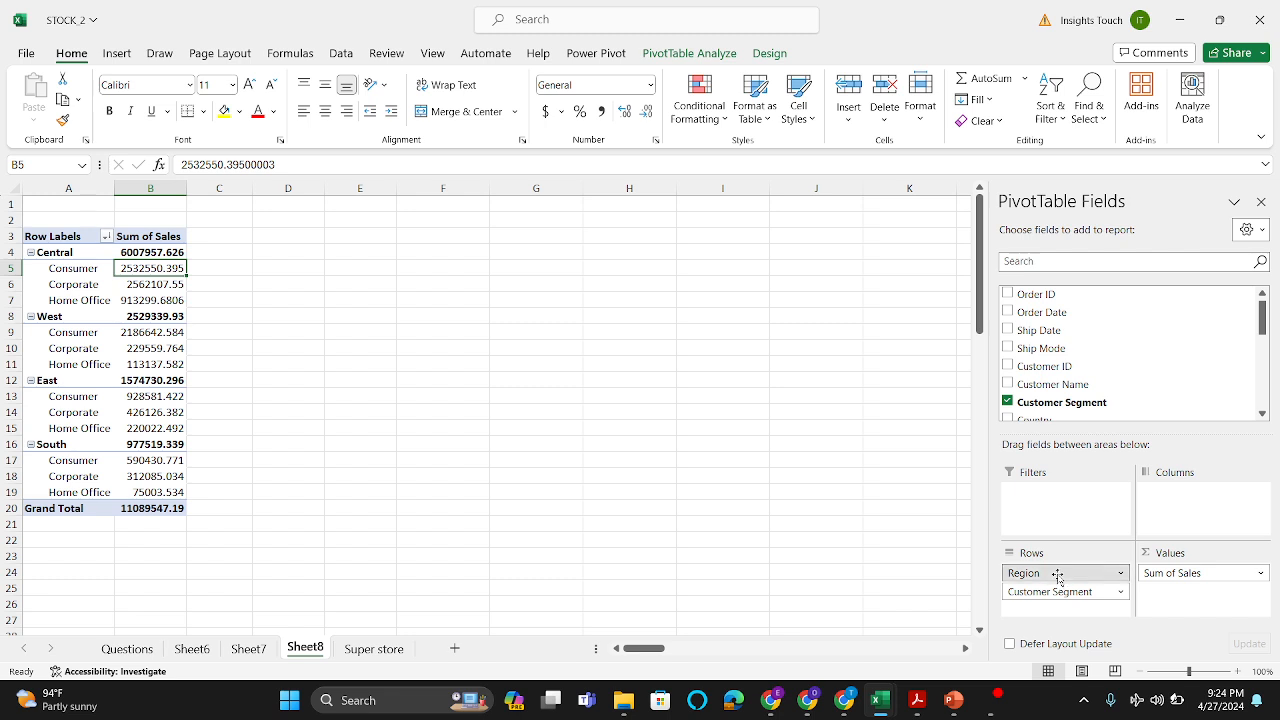
{"action": "left_click_drag", "start_coordinate": [1057, 577], "coordinate": [1189, 512]}
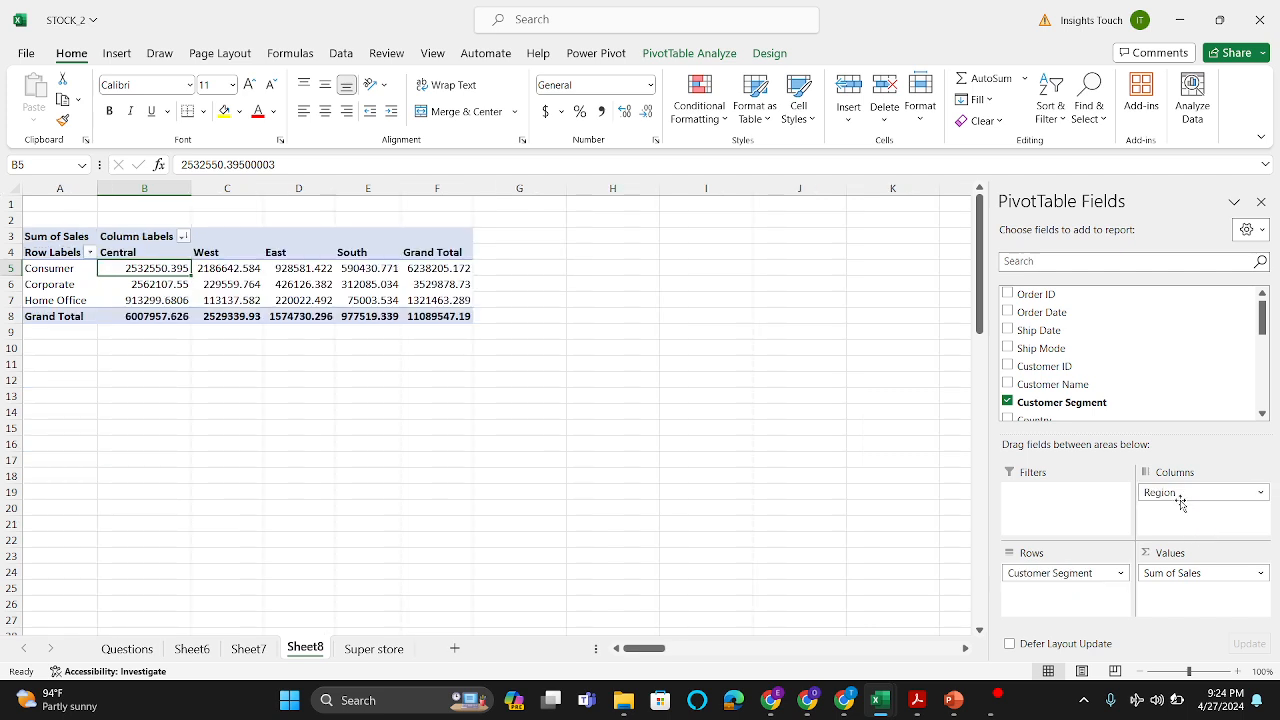
{"action": "left_click_drag", "start_coordinate": [1180, 496], "coordinate": [1077, 606]}
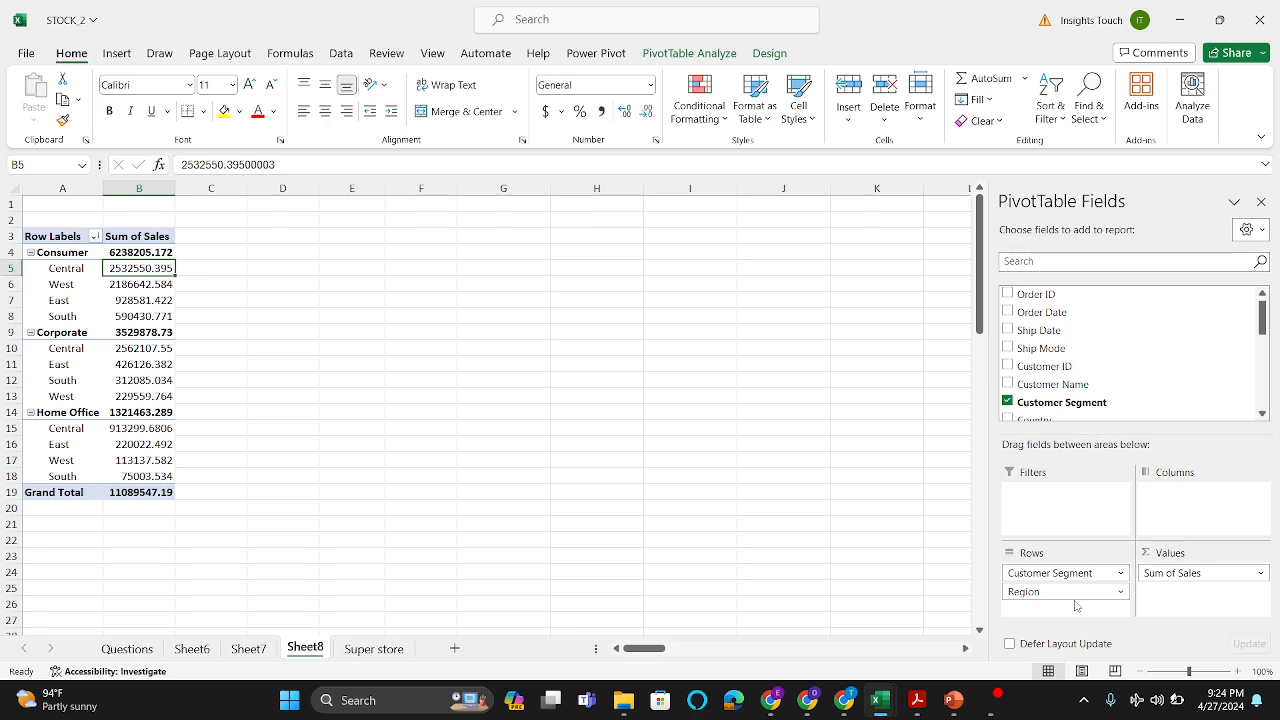
Step: Clear Region, Customer Segment and Sum of Sales from the PivotTable layout, checking the Questions sheet for the next question
{"action": "left_click_drag", "start_coordinate": [1068, 591], "coordinate": [908, 558]}
{"action": "left_click_drag", "start_coordinate": [1049, 566], "coordinate": [946, 546]}
{"action": "left_click", "coordinate": [150, 649]}
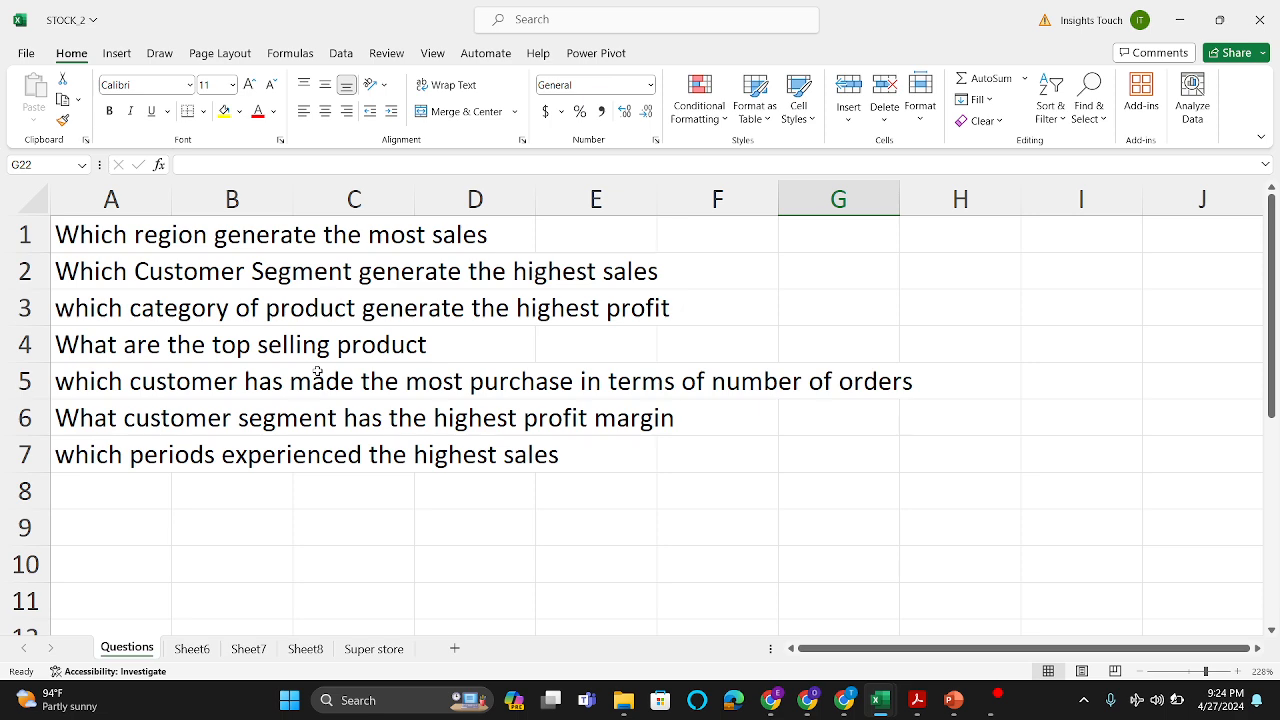
{"action": "left_click", "coordinate": [305, 649]}
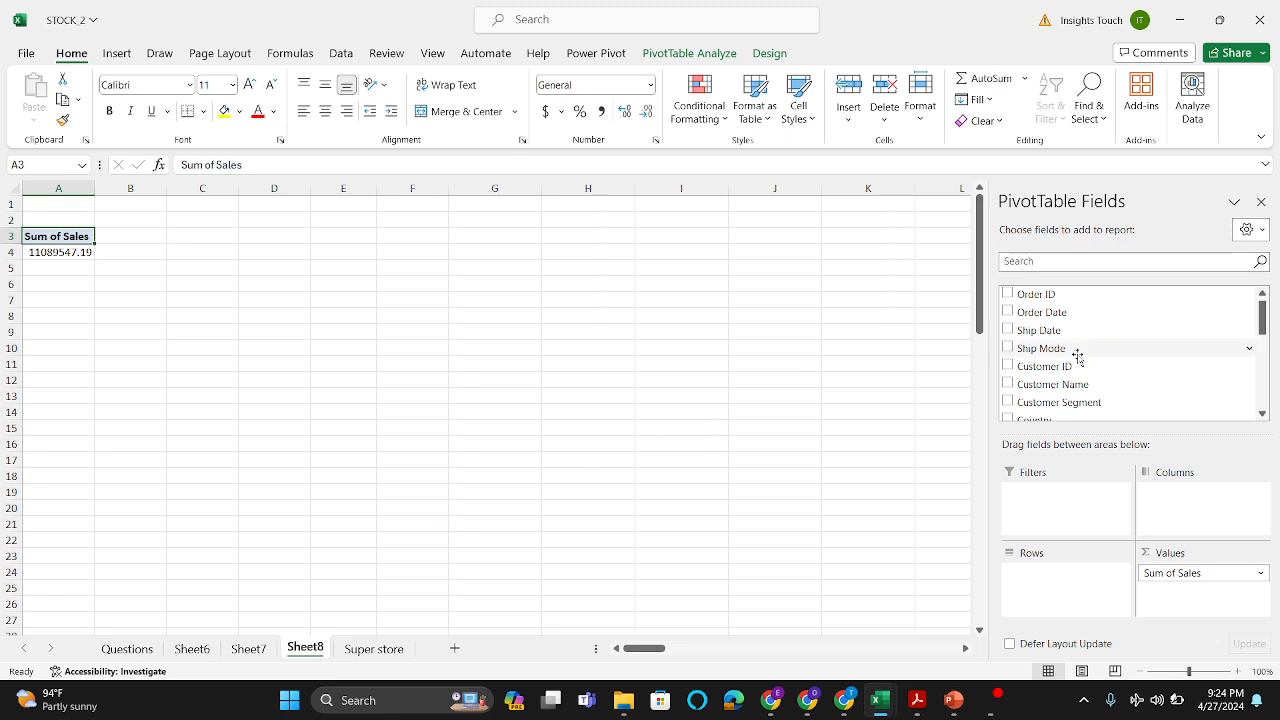
{"action": "left_click_drag", "start_coordinate": [1208, 573], "coordinate": [808, 458]}
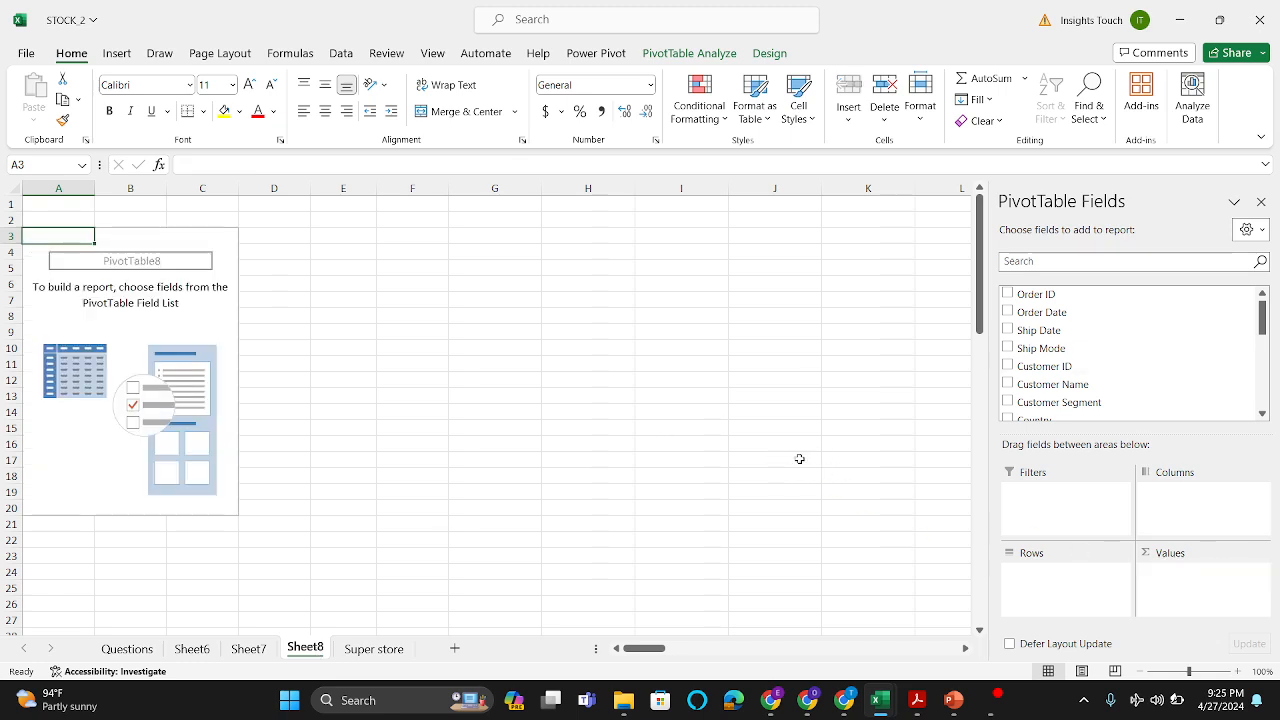
Step: Lay out the PivotTable with Customer Segment as rows and the sum of Sales as values
{"action": "scroll", "coordinate": [1030, 350], "scroll_direction": "down", "scroll_amount": 1}
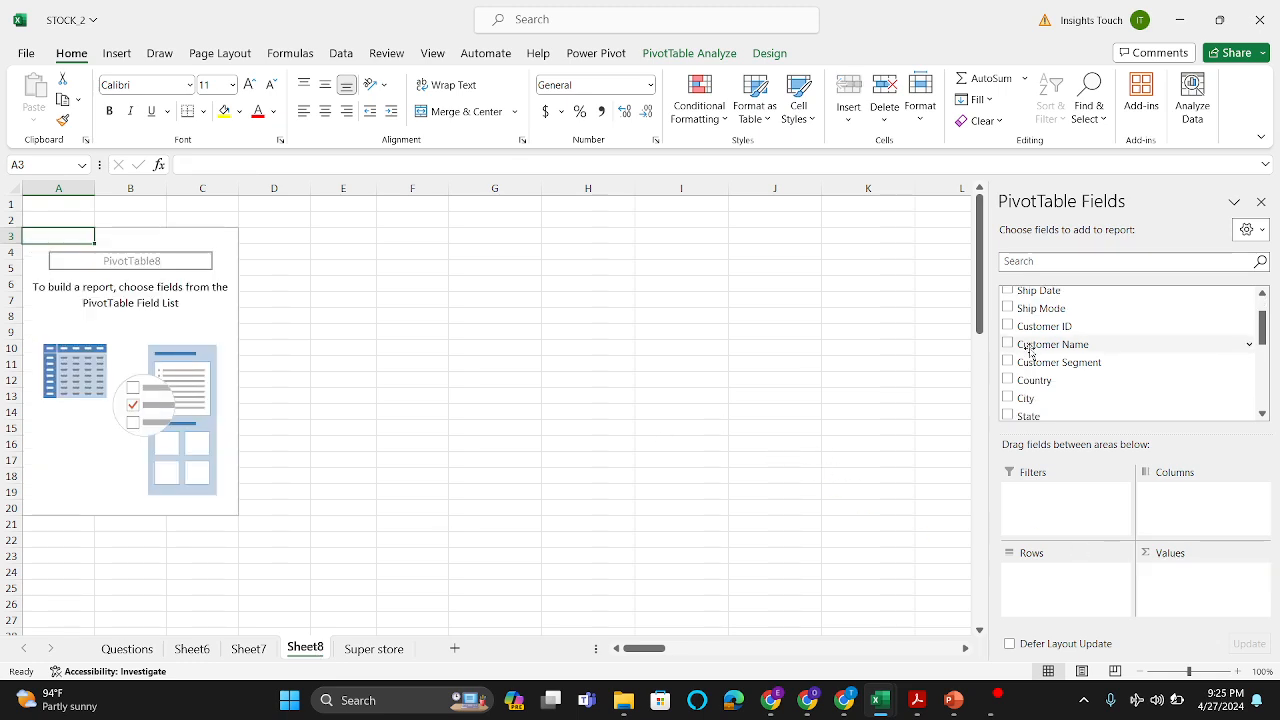
{"action": "left_click_drag", "start_coordinate": [1051, 362], "coordinate": [1060, 574]}
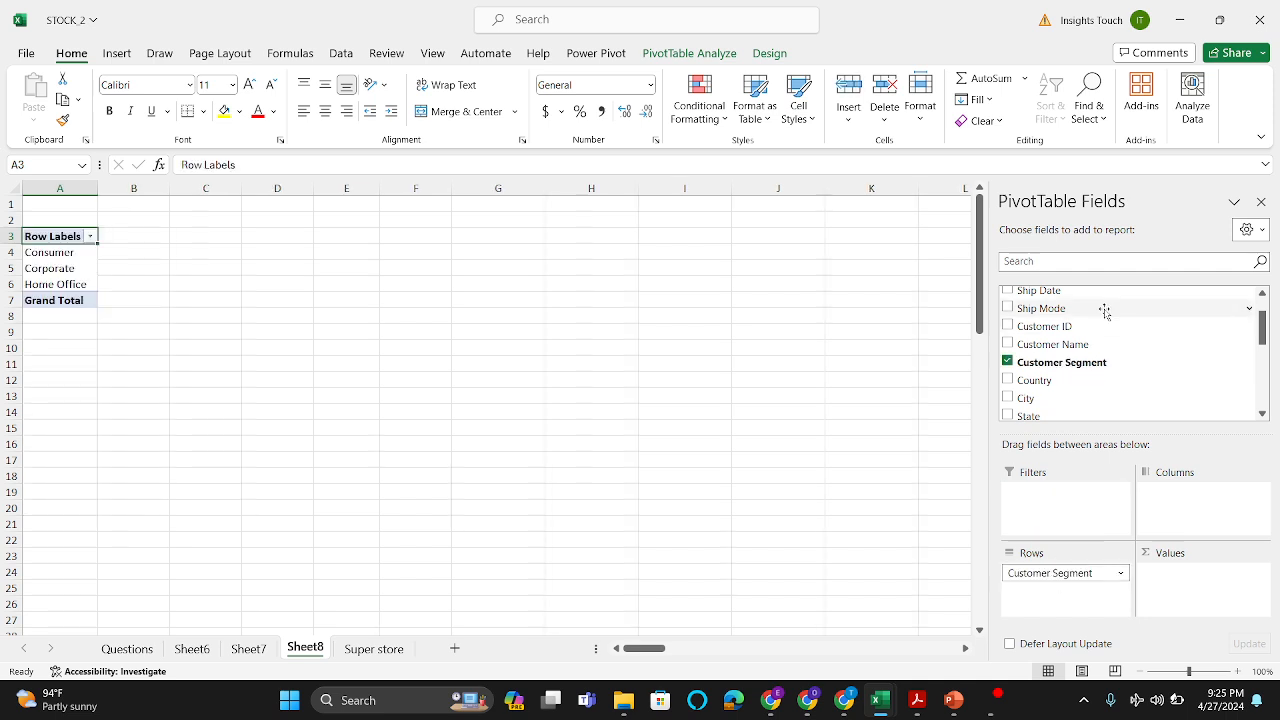
{"action": "scroll", "coordinate": [1060, 394], "scroll_direction": "down", "scroll_amount": 5}
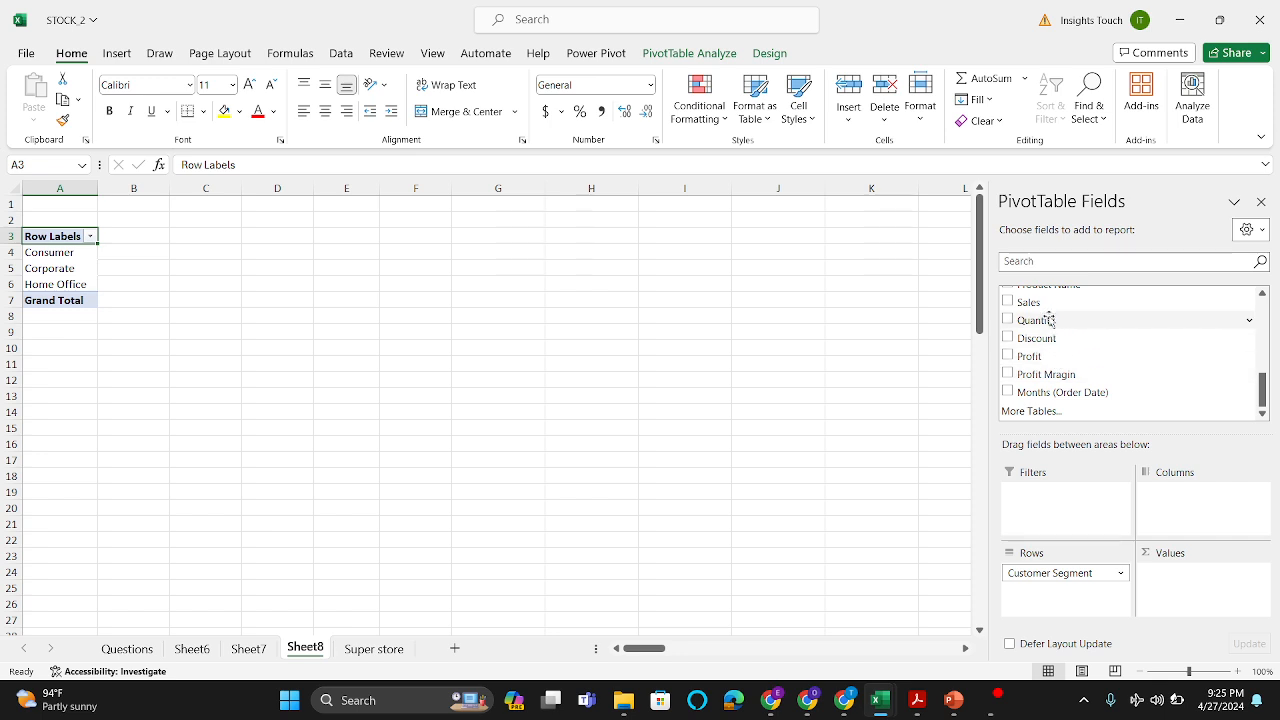
{"action": "left_click_drag", "start_coordinate": [1049, 305], "coordinate": [1197, 587]}
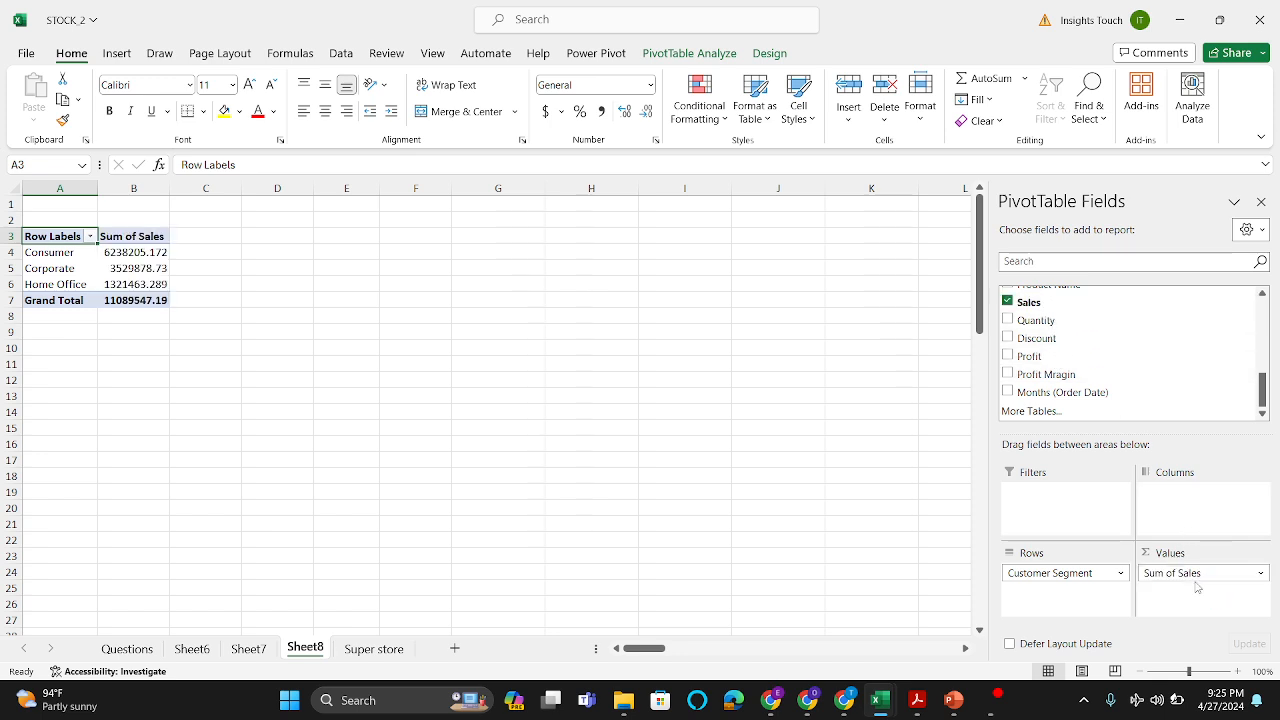
Step: Sort the customer segments by Sum of Sales from largest to smallest
{"action": "left_click", "coordinate": [120, 267]}
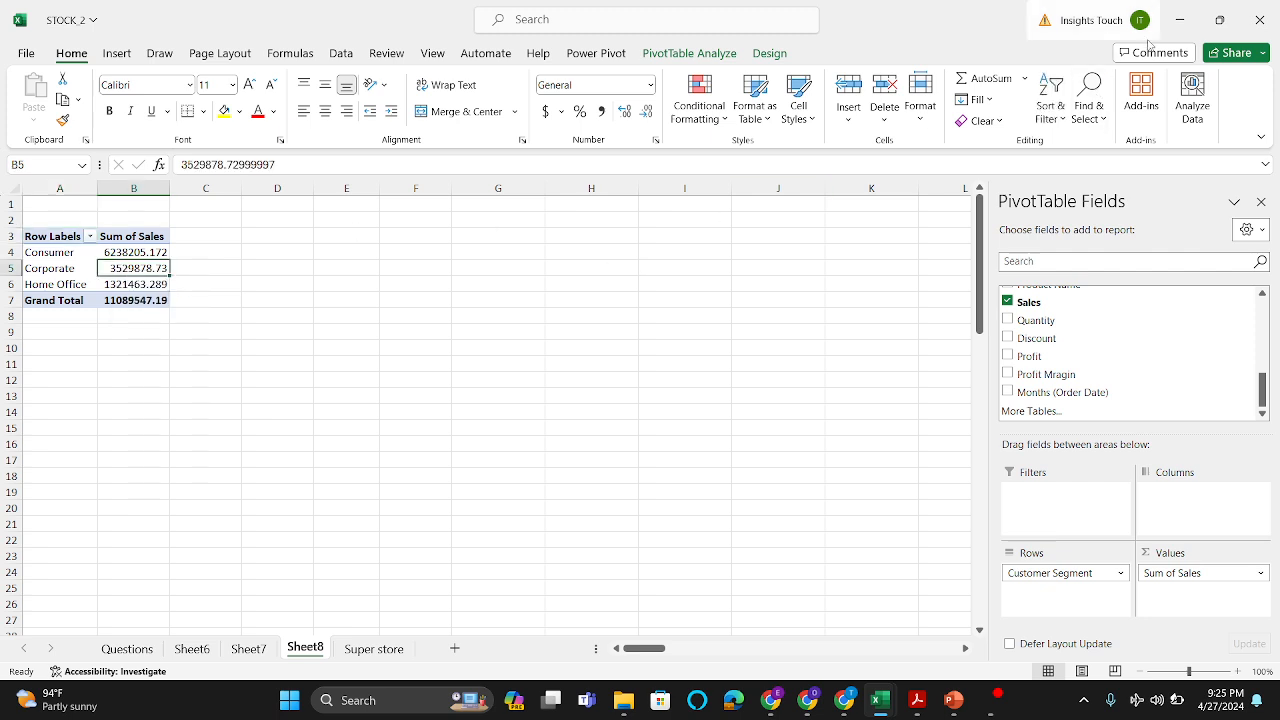
{"action": "left_click", "coordinate": [1066, 118]}
{"action": "left_click", "coordinate": [1079, 172]}
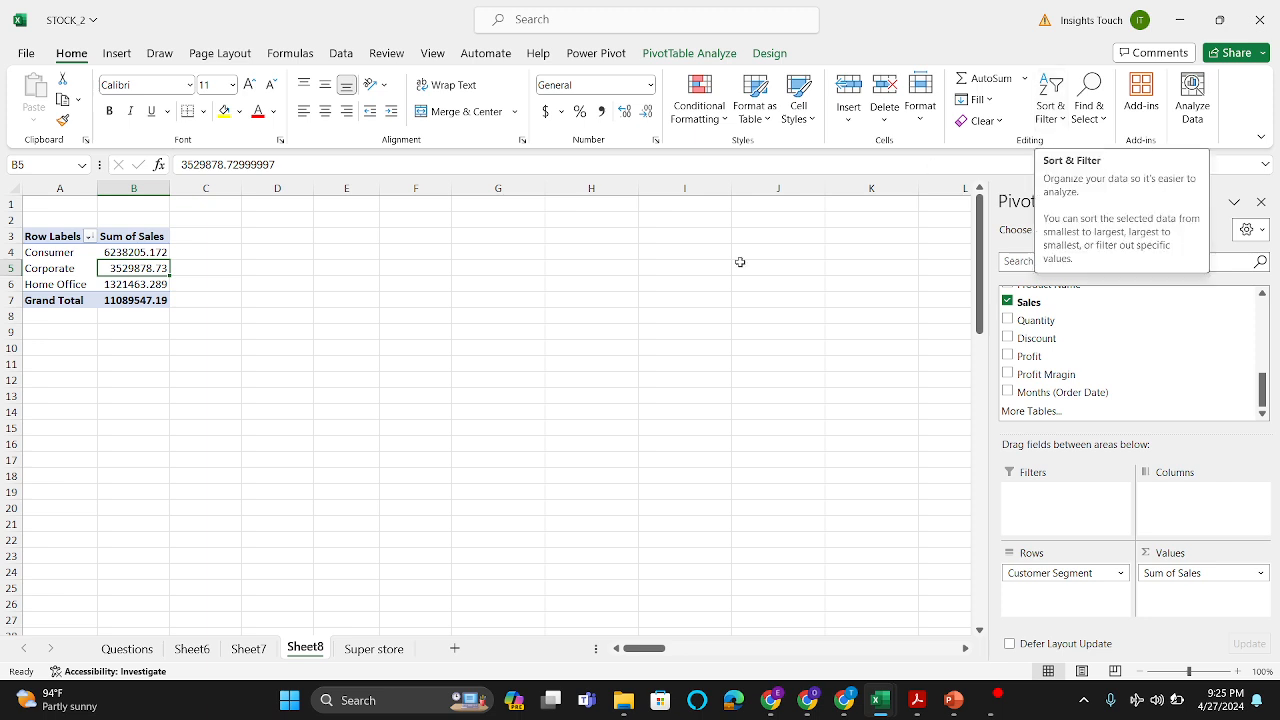
{"action": "left_click", "coordinate": [523, 414]}
Step: Check the next question on the Questions sheet and remove Customer Segment and Sum of Sales from the Sheet8 PivotTable
{"action": "left_click", "coordinate": [127, 649]}
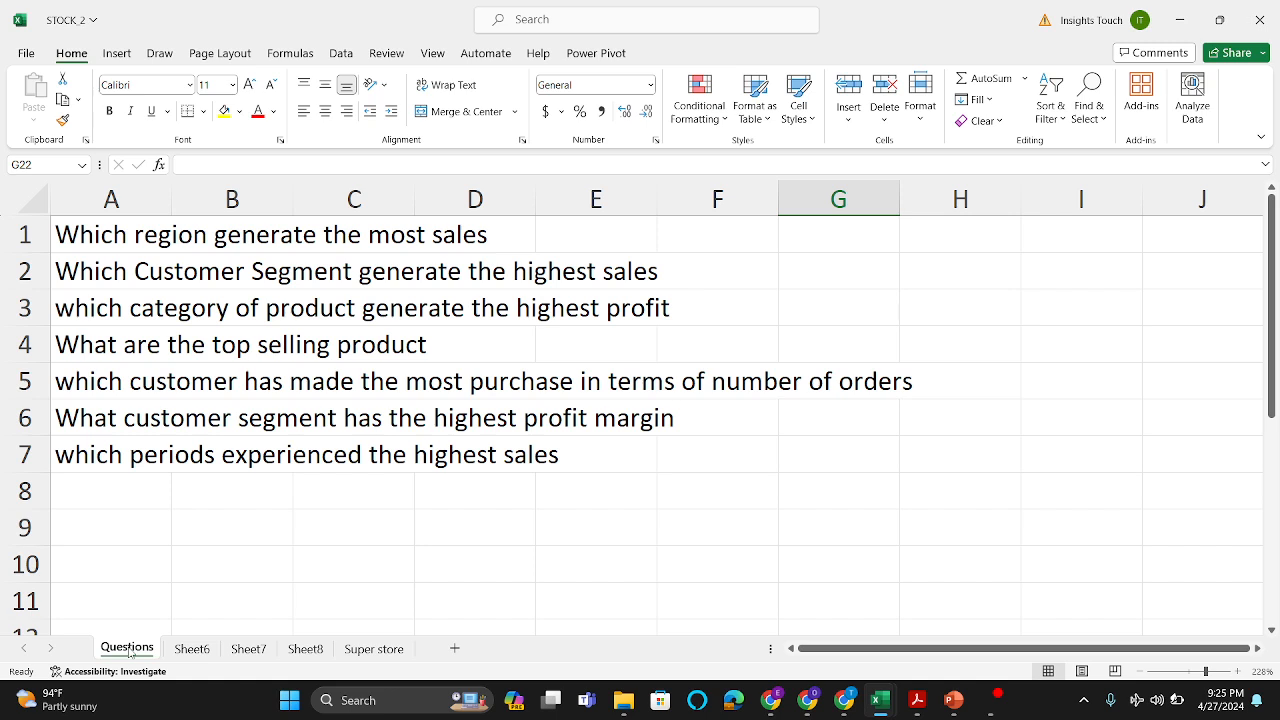
{"action": "left_click", "coordinate": [305, 649]}
{"action": "left_click_drag", "start_coordinate": [89, 283], "coordinate": [60, 252]}
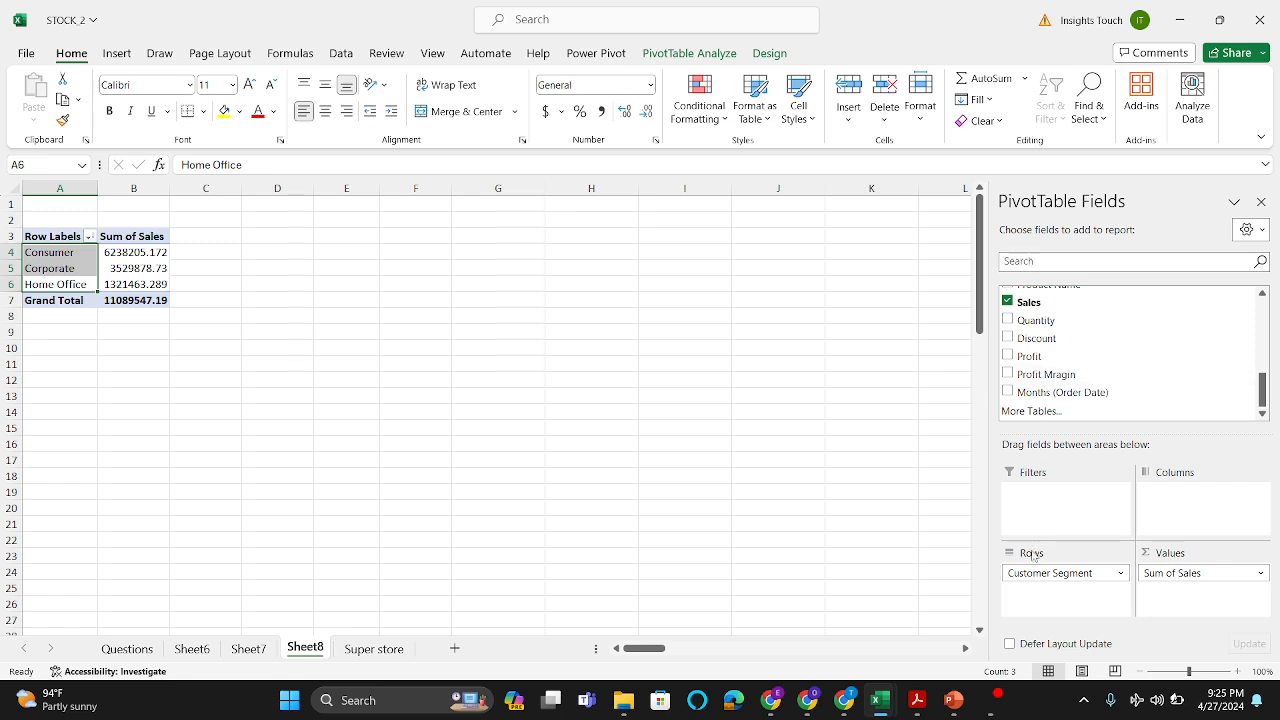
{"action": "left_click_drag", "start_coordinate": [1035, 573], "coordinate": [775, 485]}
{"action": "left_click_drag", "start_coordinate": [1200, 573], "coordinate": [970, 525]}
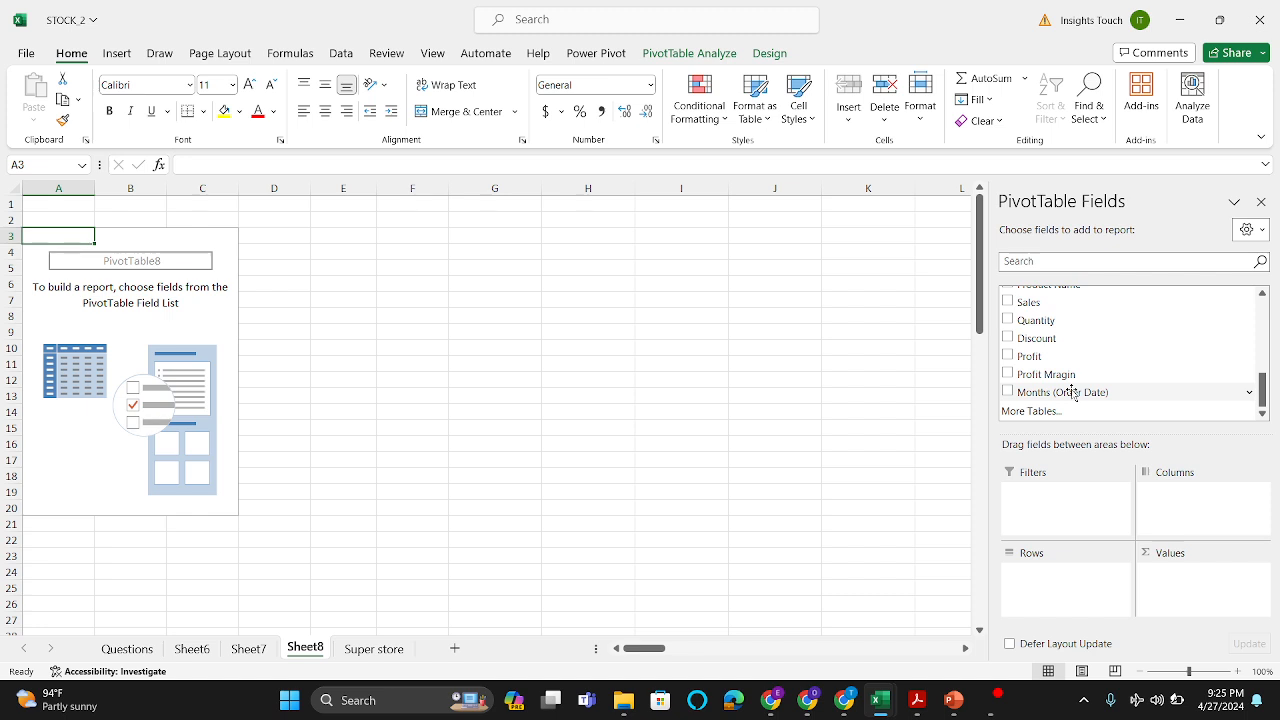
Step: Lay out the PivotTable with Category as rows and the sum of Profit as values
{"action": "scroll", "coordinate": [1068, 391], "scroll_direction": "up", "scroll_amount": 3}
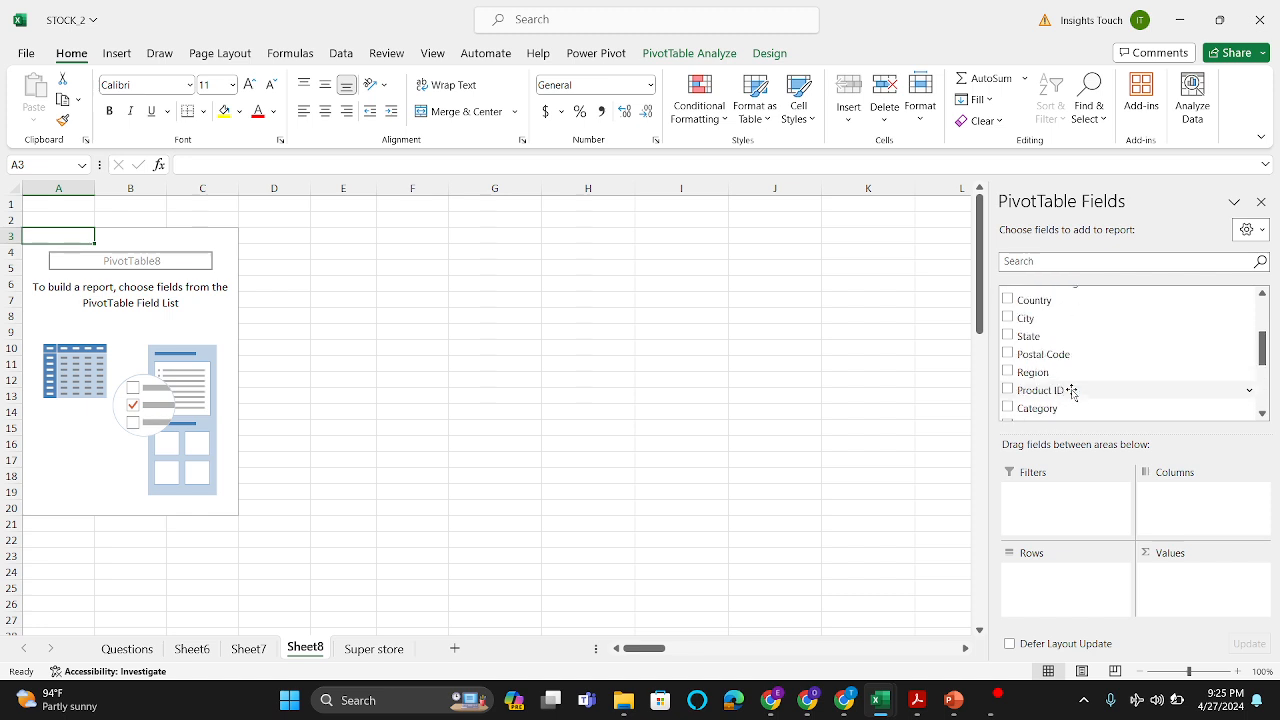
{"action": "scroll", "coordinate": [1071, 391], "scroll_direction": "up", "scroll_amount": 2}
{"action": "scroll", "coordinate": [1071, 388], "scroll_direction": "down", "scroll_amount": 3}
{"action": "left_click_drag", "start_coordinate": [1046, 368], "coordinate": [1052, 589]}
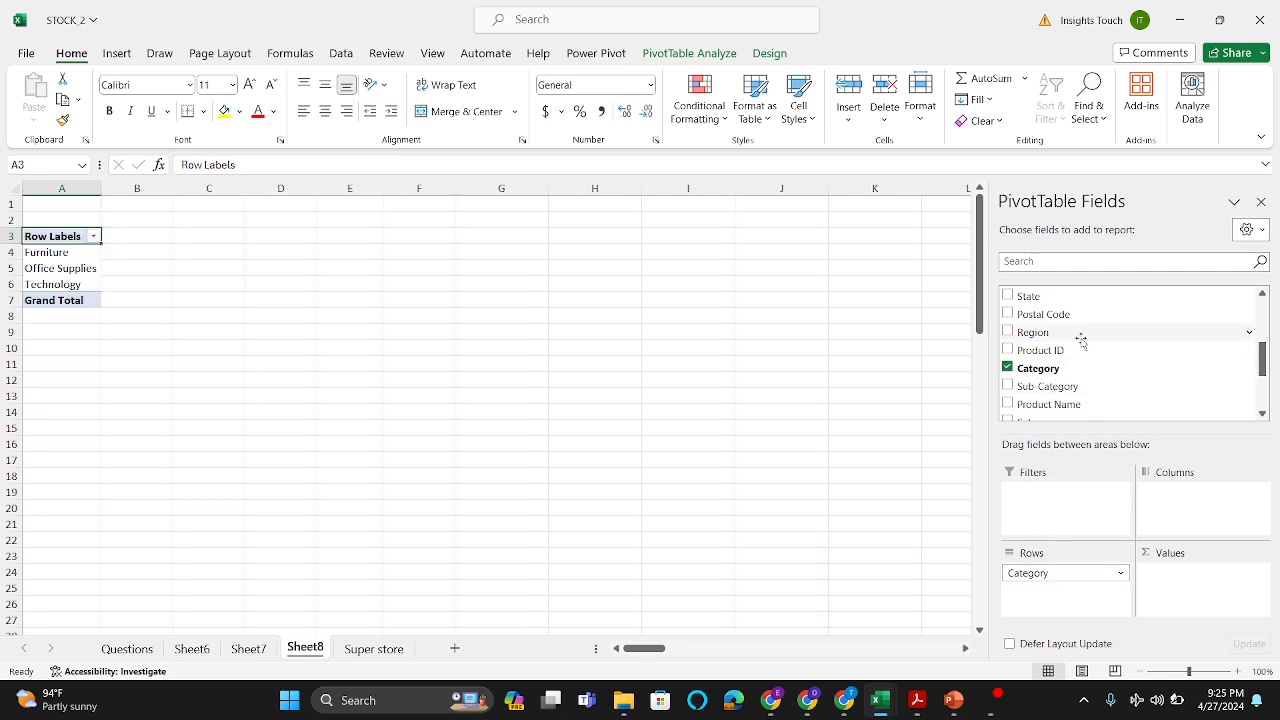
{"action": "scroll", "coordinate": [1080, 374], "scroll_direction": "down", "scroll_amount": 3}
{"action": "left_click_drag", "start_coordinate": [1045, 357], "coordinate": [1193, 582]}
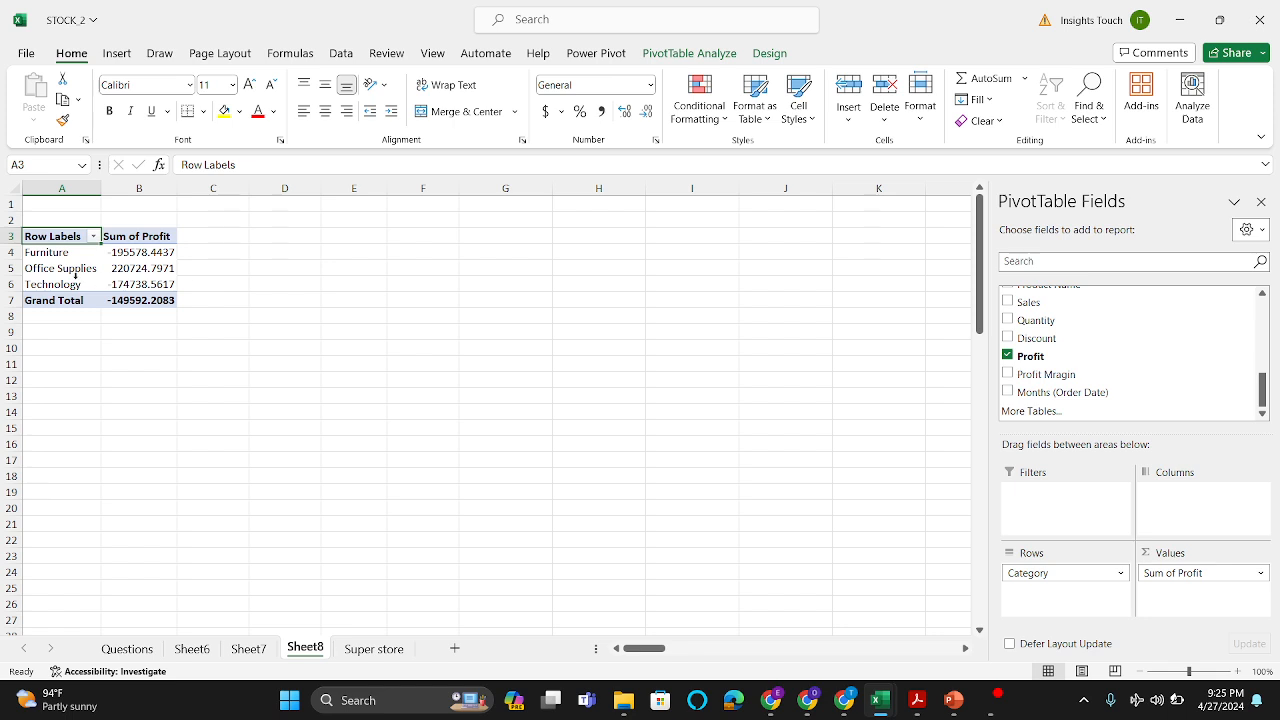
{"action": "mouse_move", "coordinate": [141, 299]}
Step: Check the Questions sheet and duplicate the category profit PivotTable on Sheet8, pasting the copy at cell A12
{"action": "left_click", "coordinate": [128, 649]}
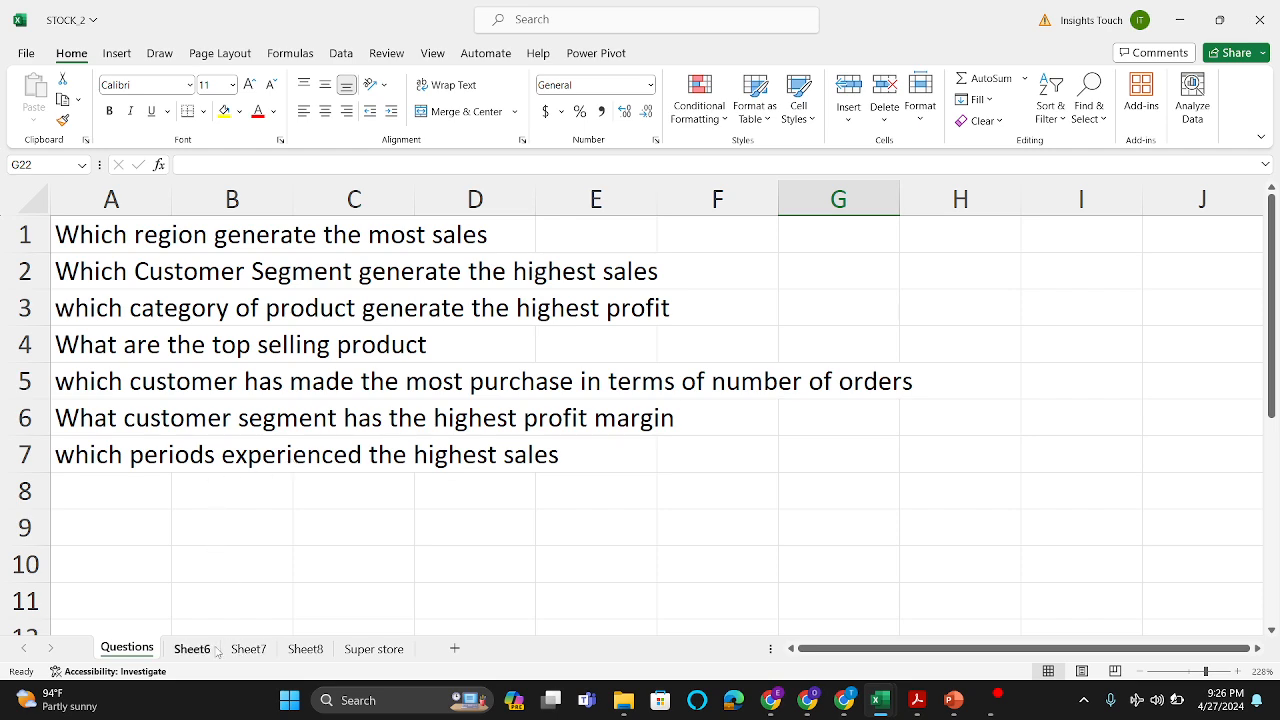
{"action": "left_click", "coordinate": [310, 652]}
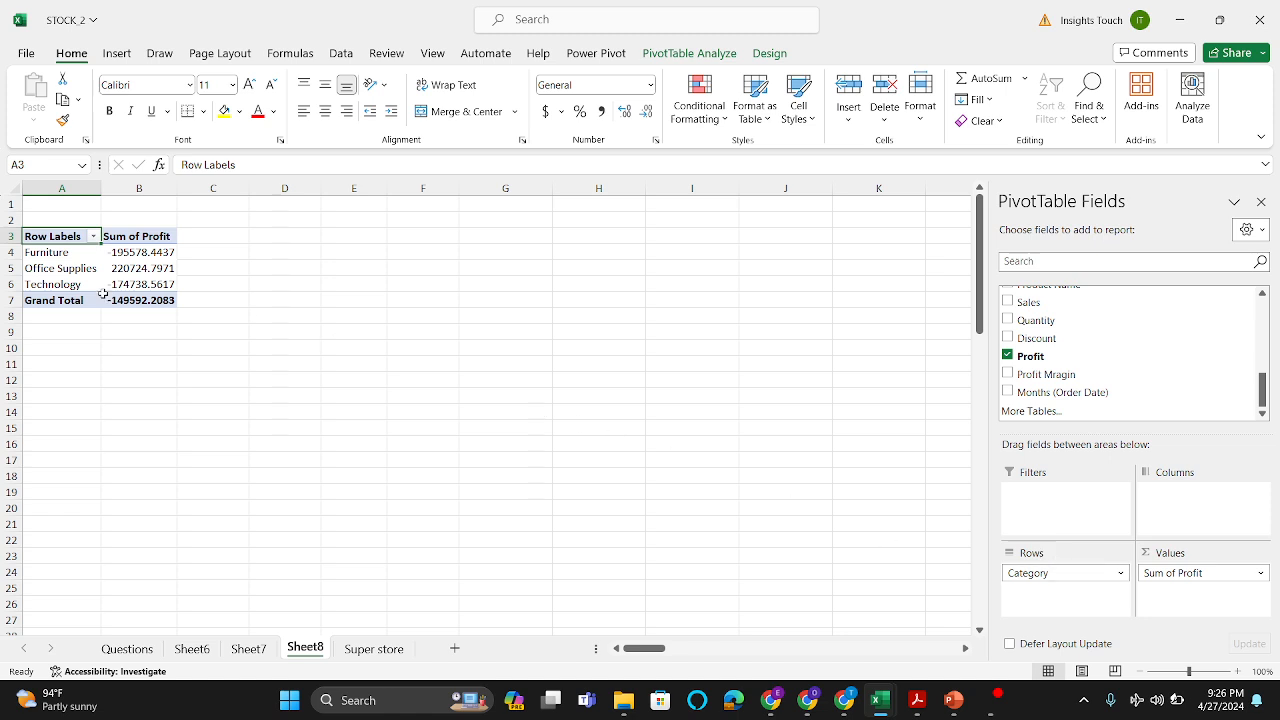
{"action": "left_click_drag", "start_coordinate": [35, 236], "coordinate": [147, 302]}
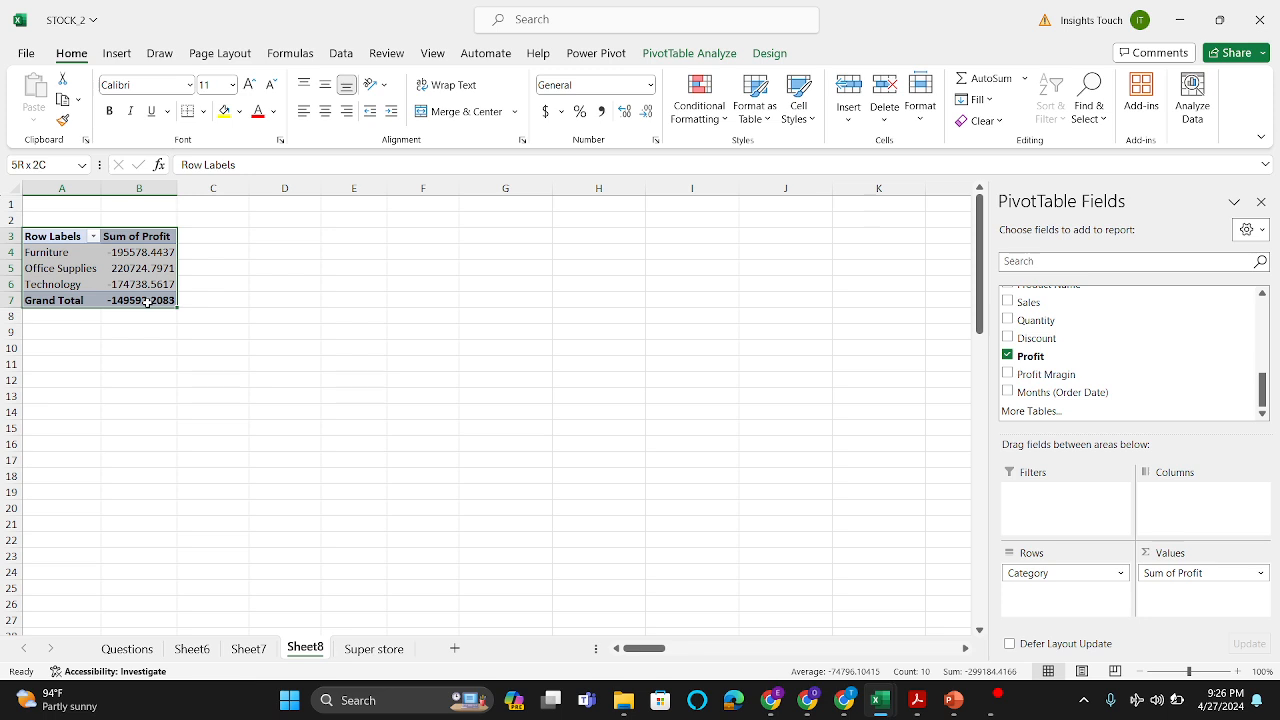
{"action": "key", "text": "ctrl+c"}
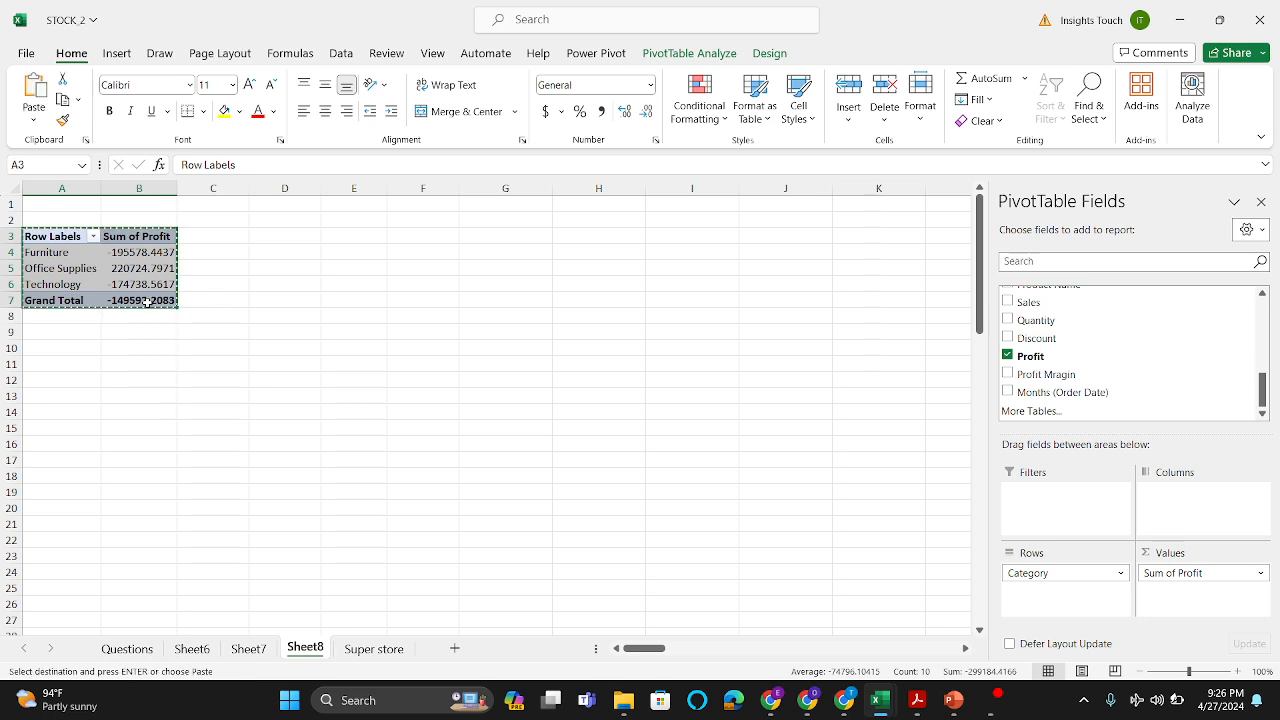
{"action": "left_click", "coordinate": [72, 374]}
{"action": "key", "text": "ctrl+v"}
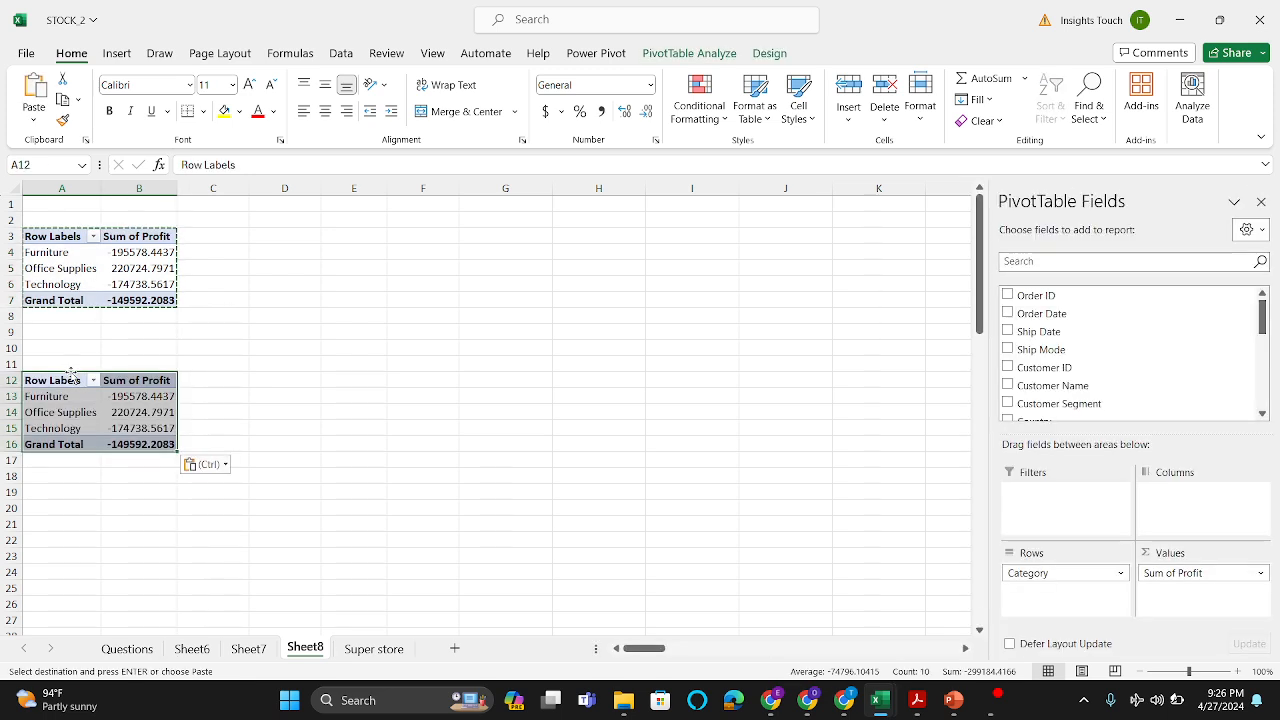
{"action": "left_click", "coordinate": [166, 331]}
{"action": "key", "text": "Escape"}
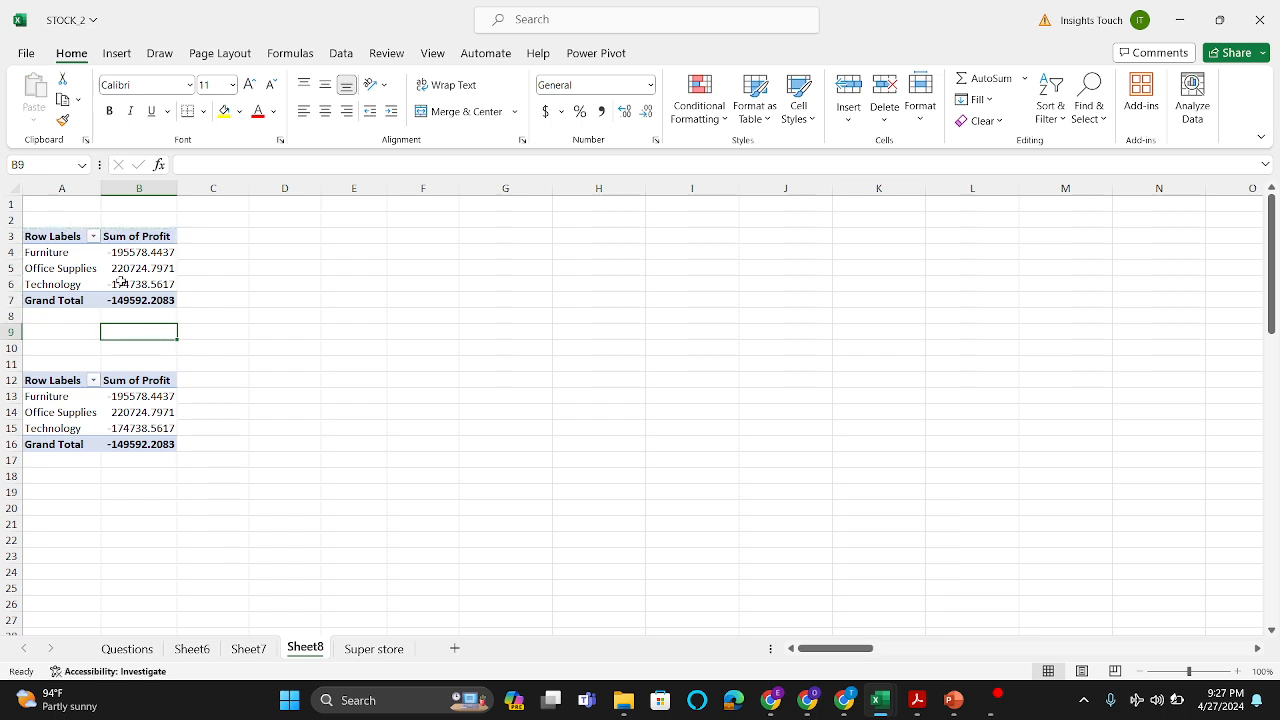
{"action": "left_click", "coordinate": [120, 282]}
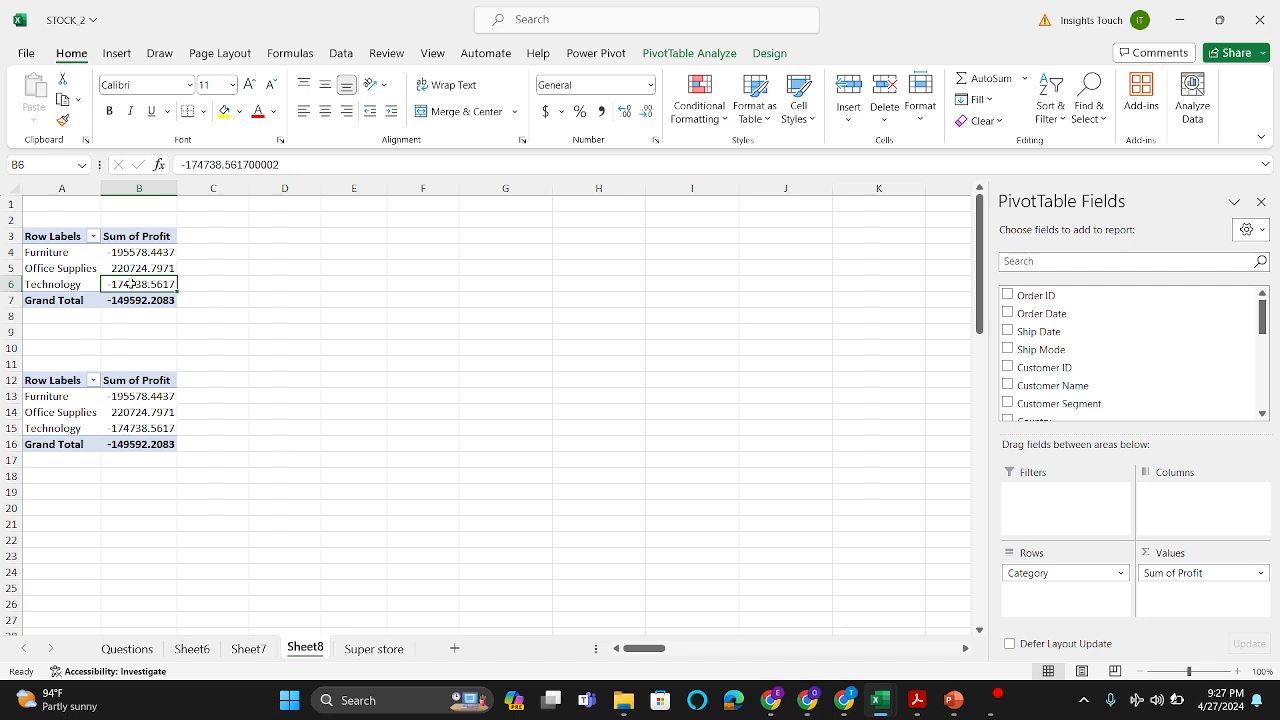
Step: Remove Sum of Profit and Category from the copied PivotTable at cell A12
{"action": "left_click", "coordinate": [147, 400]}
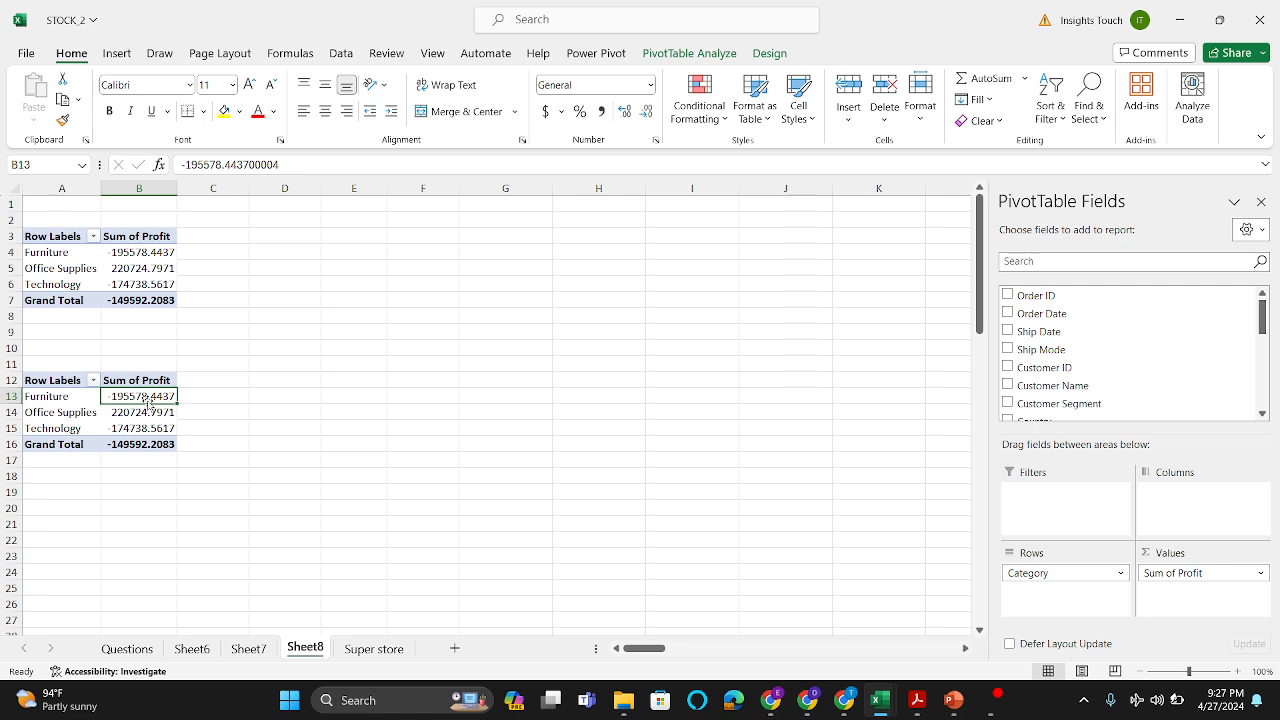
{"action": "left_click", "coordinate": [123, 264]}
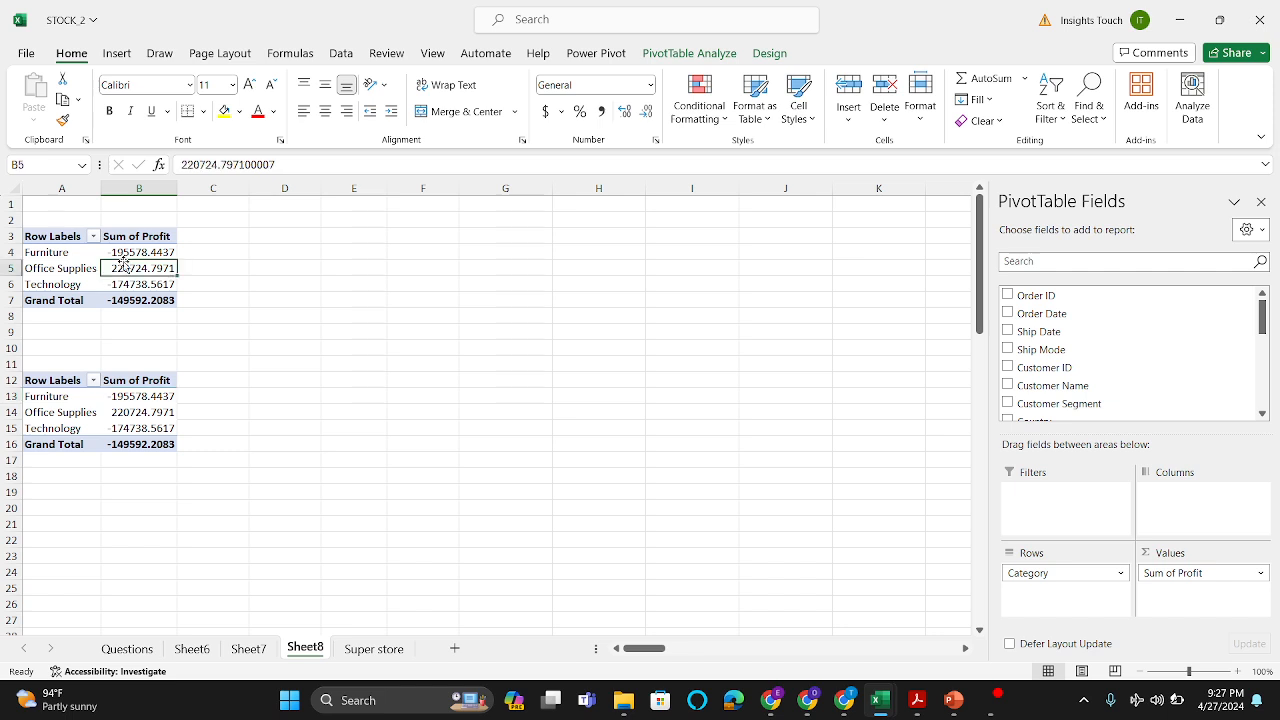
{"action": "left_click", "coordinate": [146, 412]}
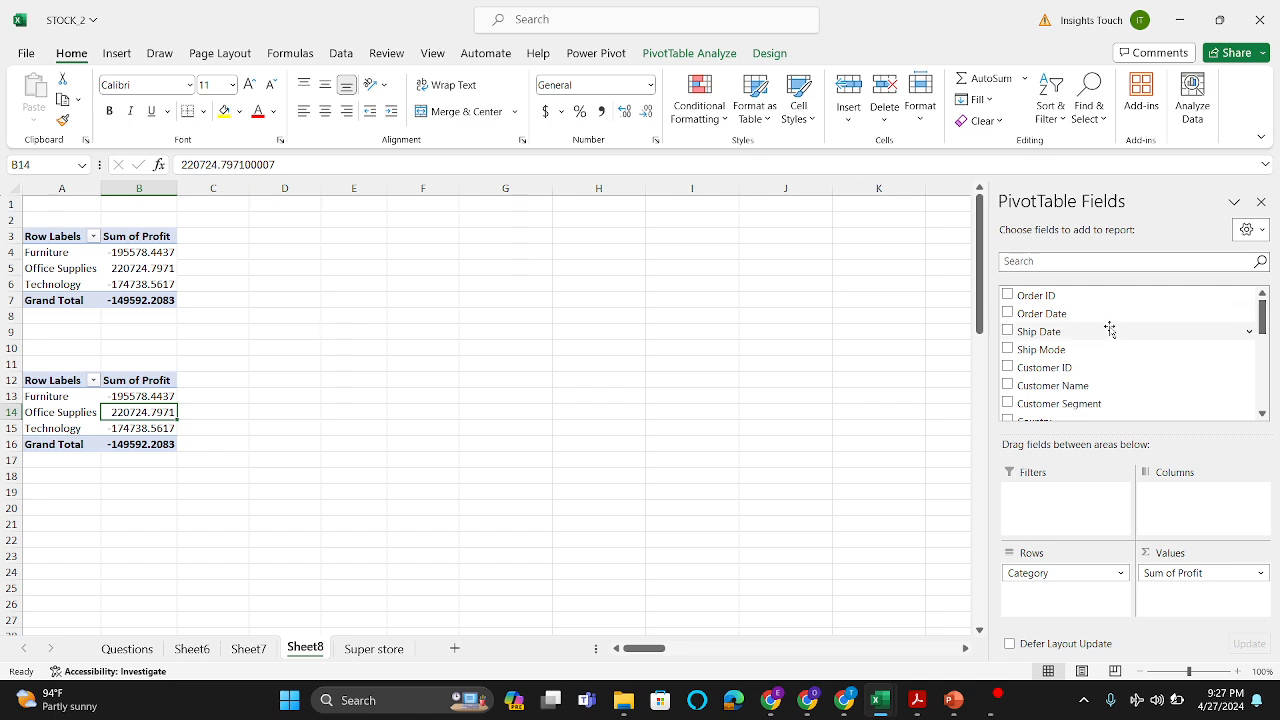
{"action": "left_click_drag", "start_coordinate": [1200, 573], "coordinate": [857, 472]}
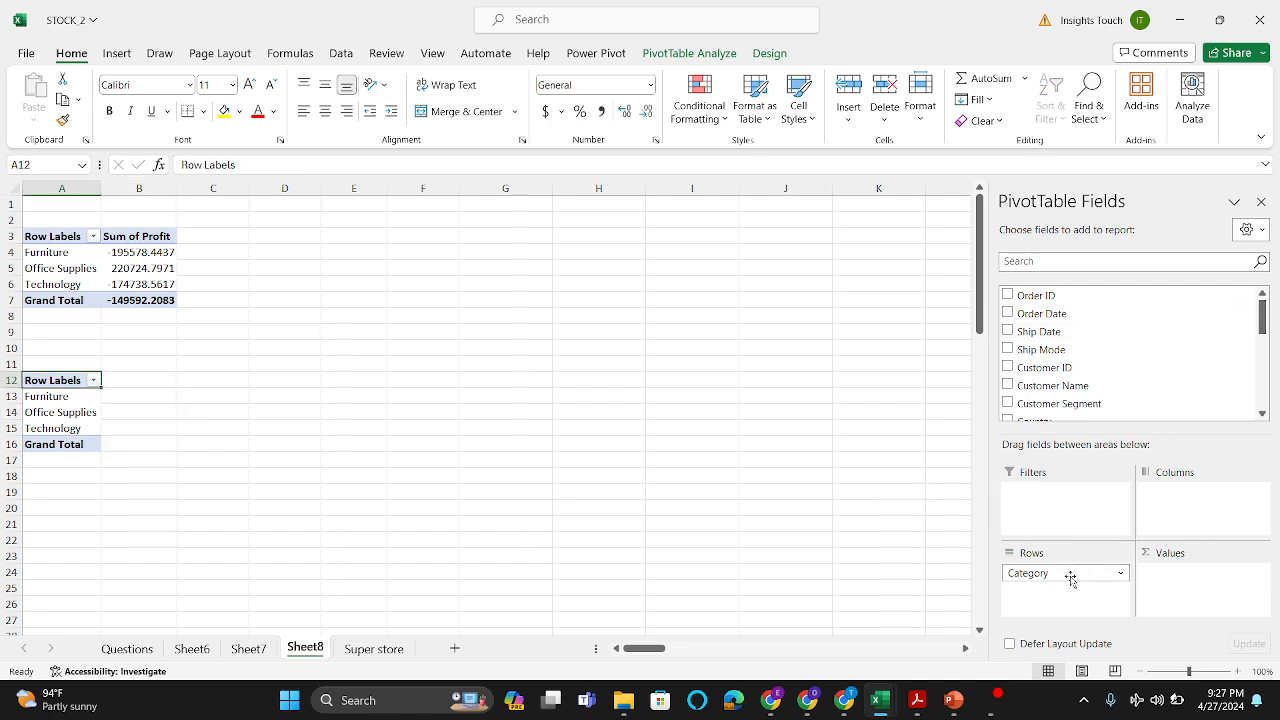
{"action": "left_click_drag", "start_coordinate": [1071, 574], "coordinate": [814, 500]}
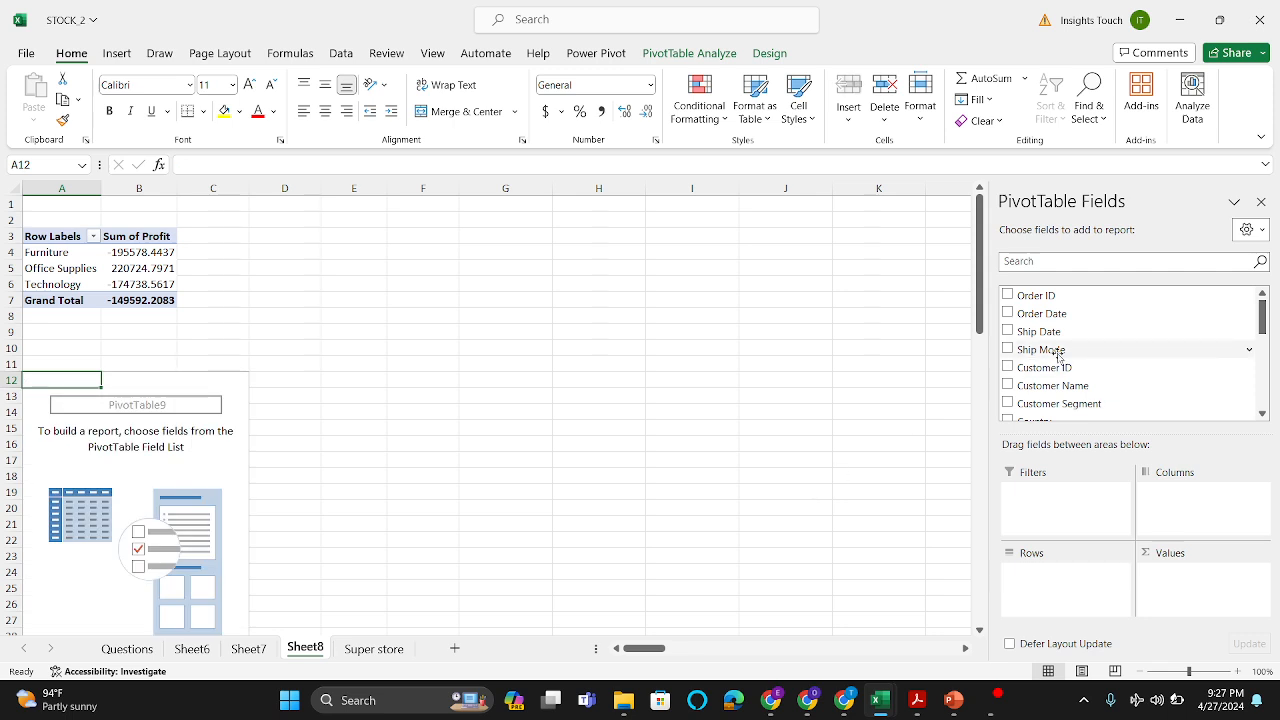
Step: Lay out the PivotTable at A12 with Product Name as rows and the sum of Sales as values
{"action": "scroll", "coordinate": [1056, 356], "scroll_direction": "down", "scroll_amount": 4}
{"action": "left_click_drag", "start_coordinate": [1070, 322], "coordinate": [1070, 573]}
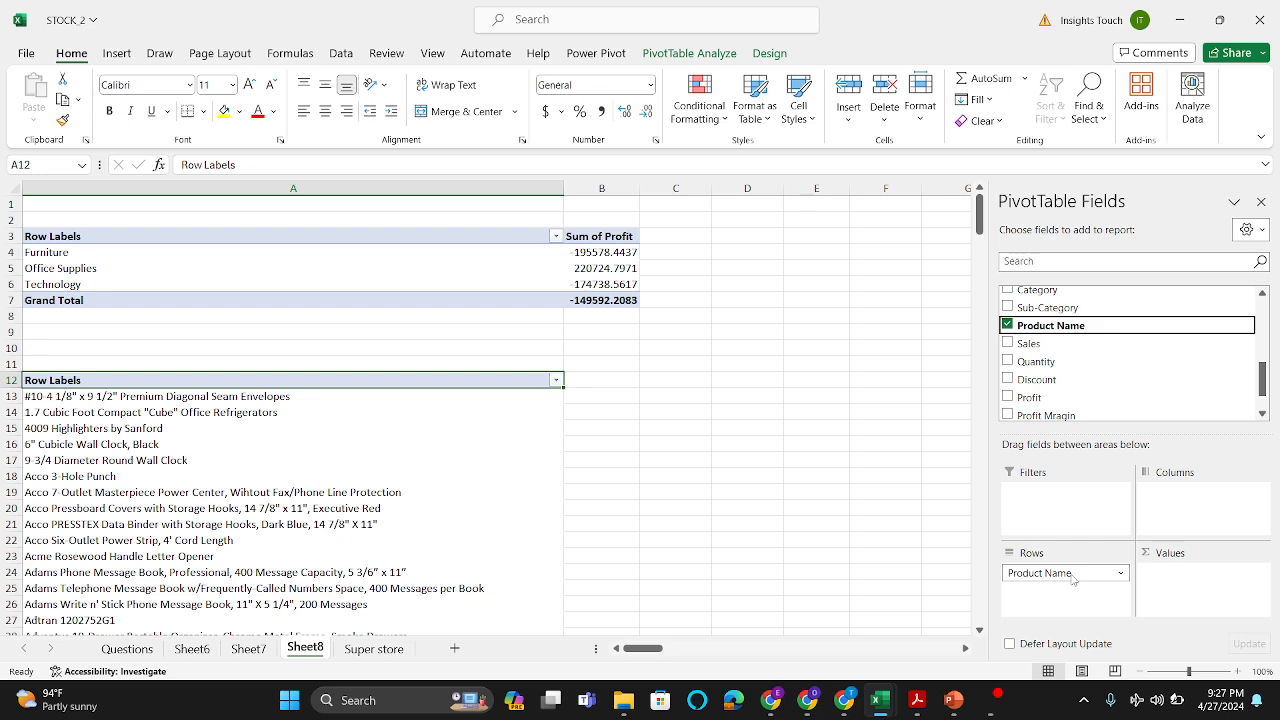
{"action": "scroll", "coordinate": [674, 580], "scroll_direction": "down", "scroll_amount": 3}
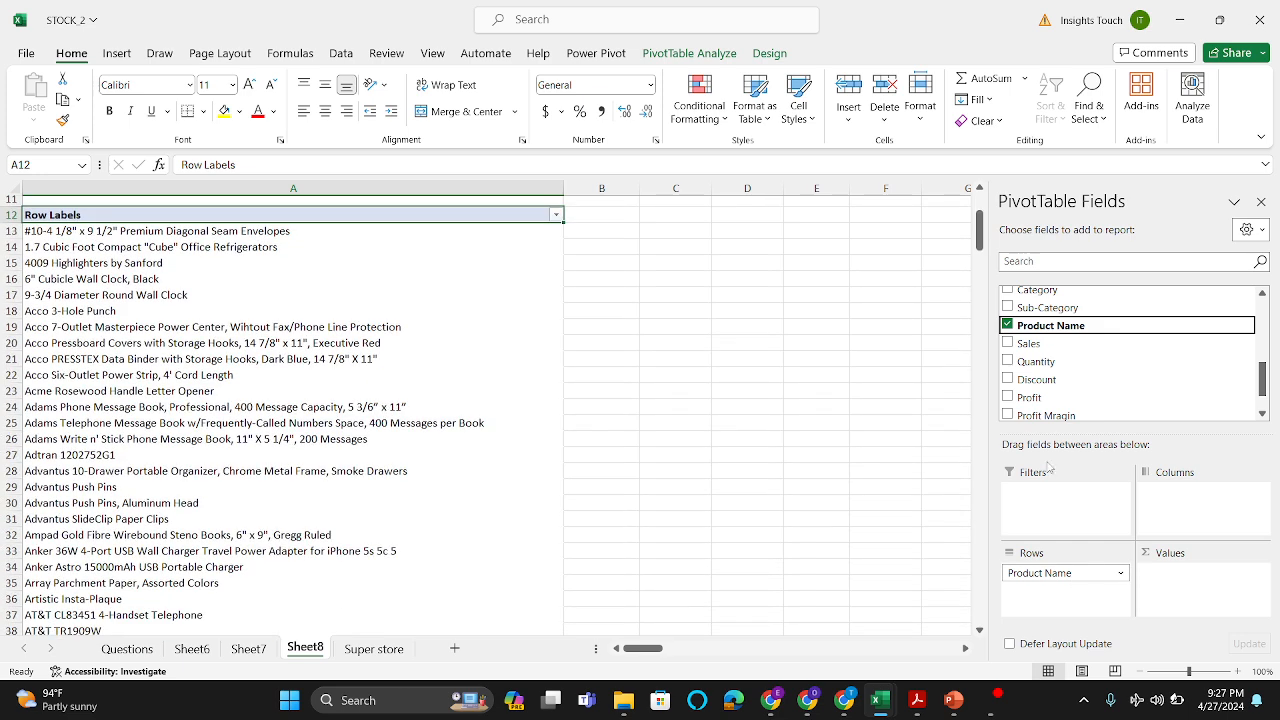
{"action": "left_click_drag", "start_coordinate": [1062, 345], "coordinate": [1193, 608]}
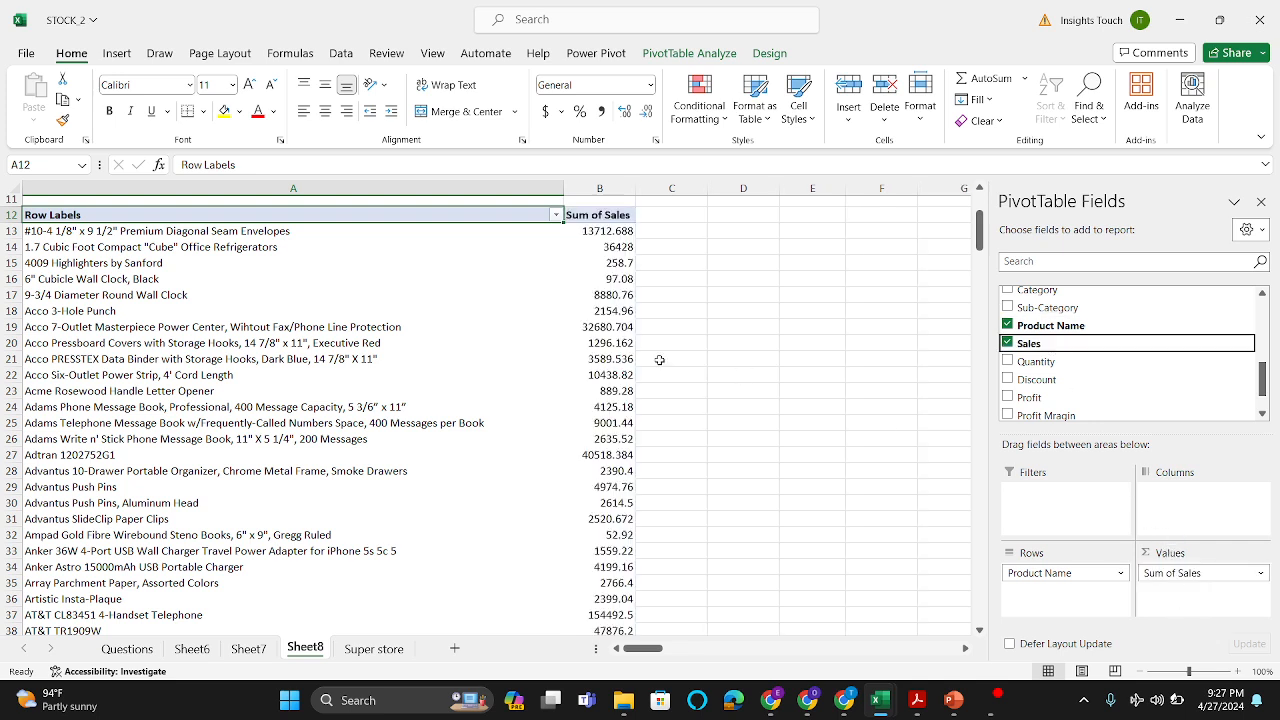
Step: Filter the product names to the top 5 items by Sum of Sales
{"action": "left_click", "coordinate": [476, 326]}
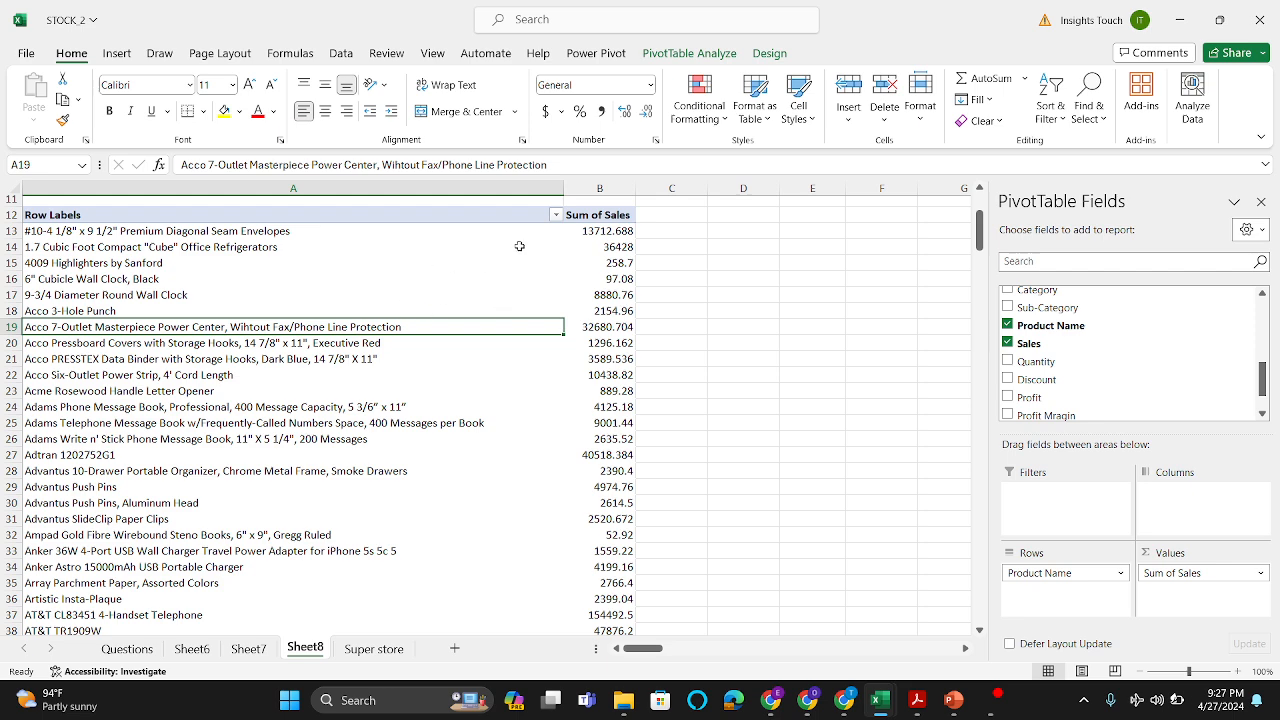
{"action": "left_click", "coordinate": [556, 215]}
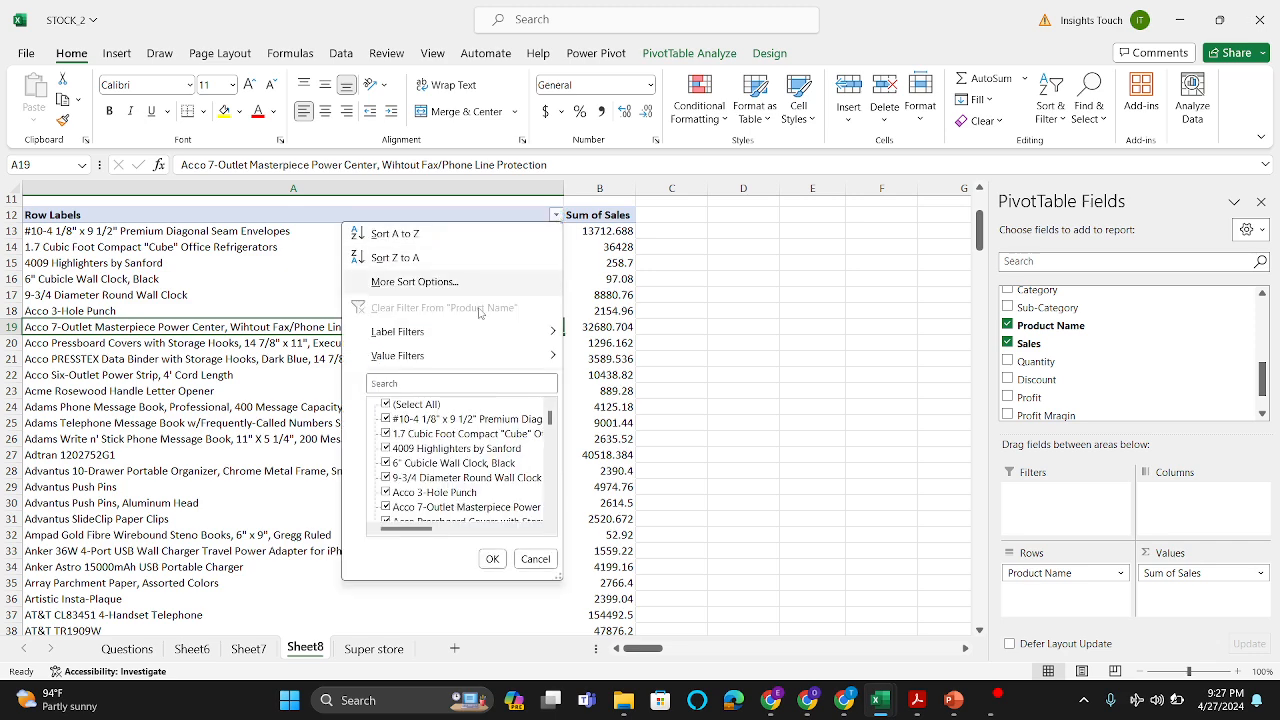
{"action": "mouse_move", "coordinate": [520, 358]}
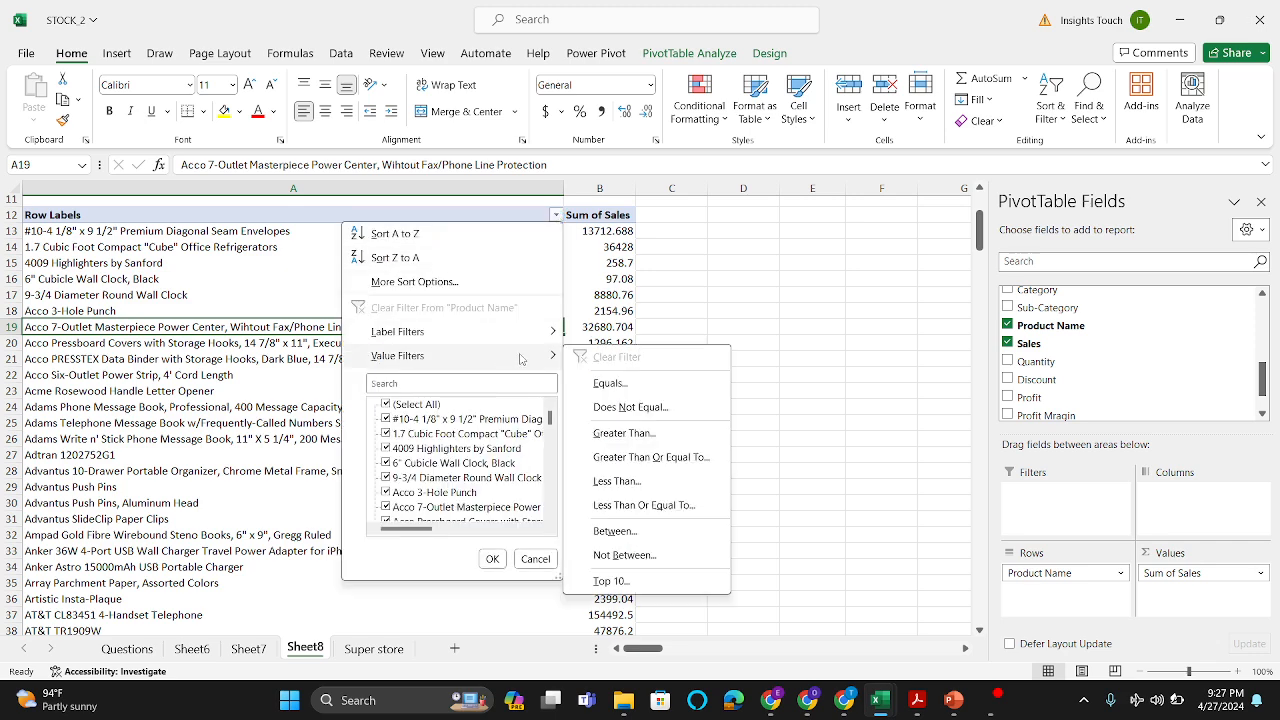
{"action": "left_click", "coordinate": [673, 585]}
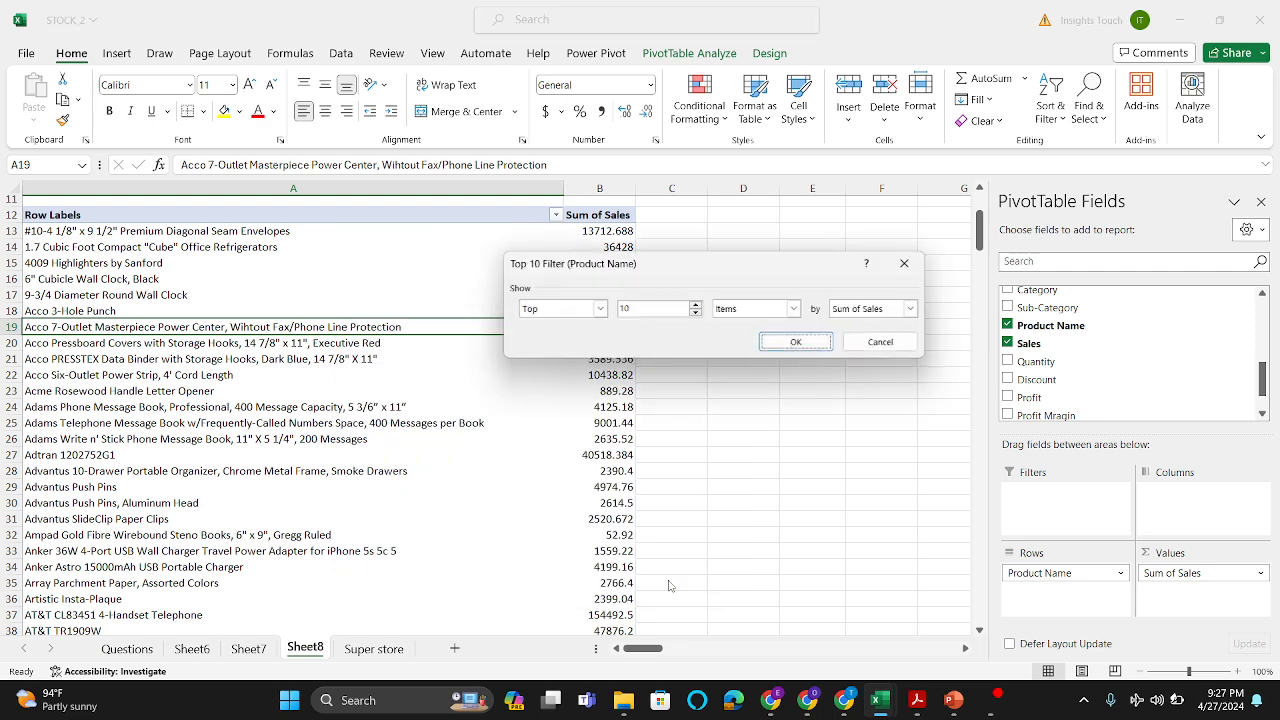
{"action": "left_click", "coordinate": [648, 308]}
{"action": "key", "text": "BackSpace"}
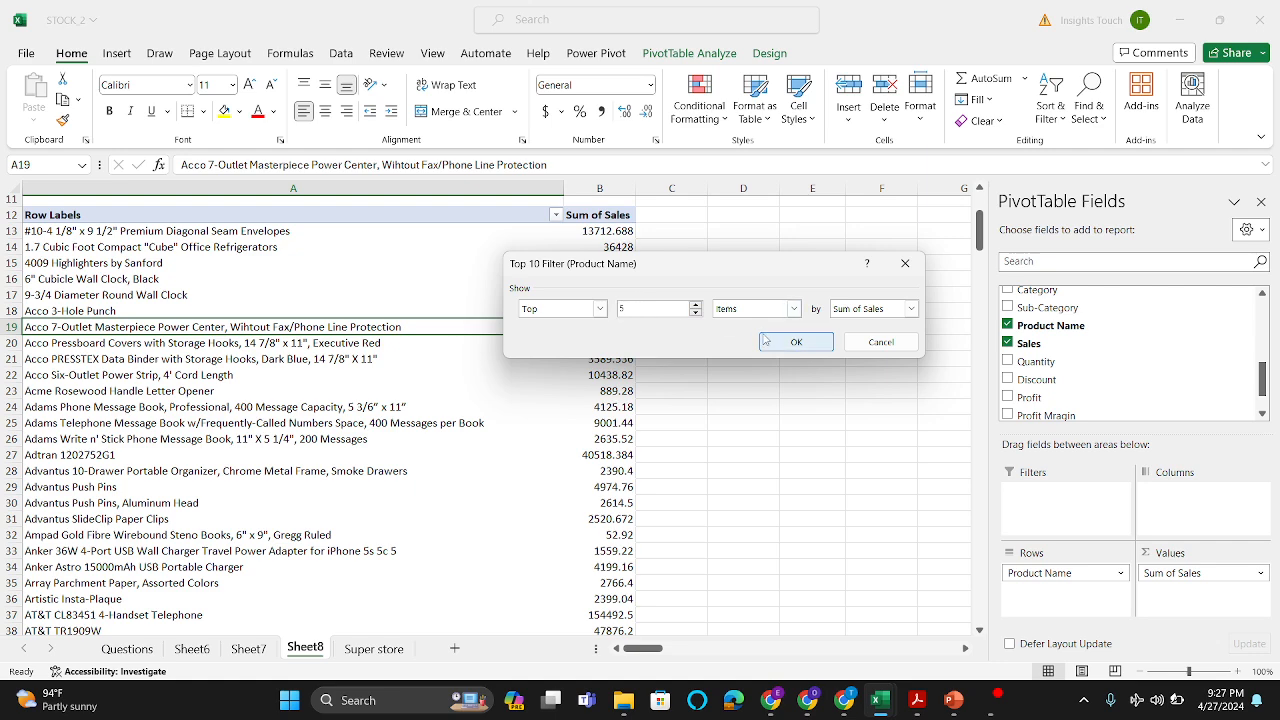
{"action": "left_click", "coordinate": [795, 343]}
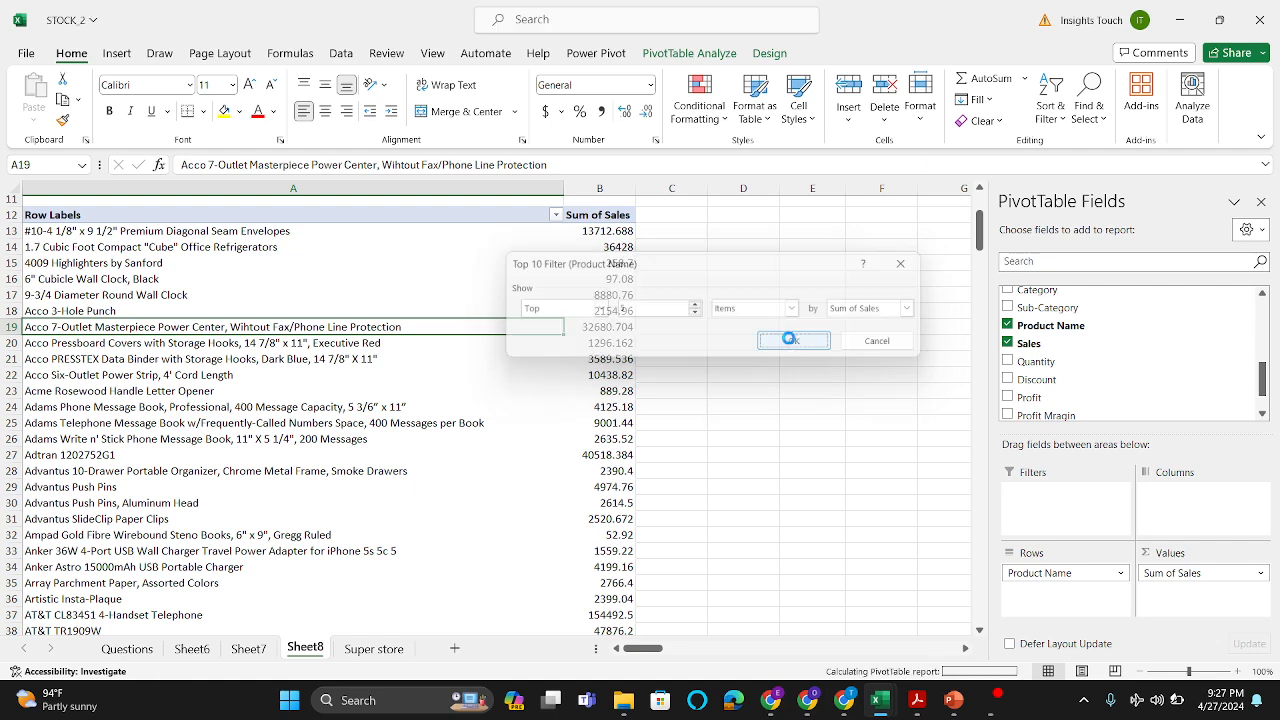
{"action": "scroll", "coordinate": [355, 249], "scroll_direction": "up", "scroll_amount": 3}
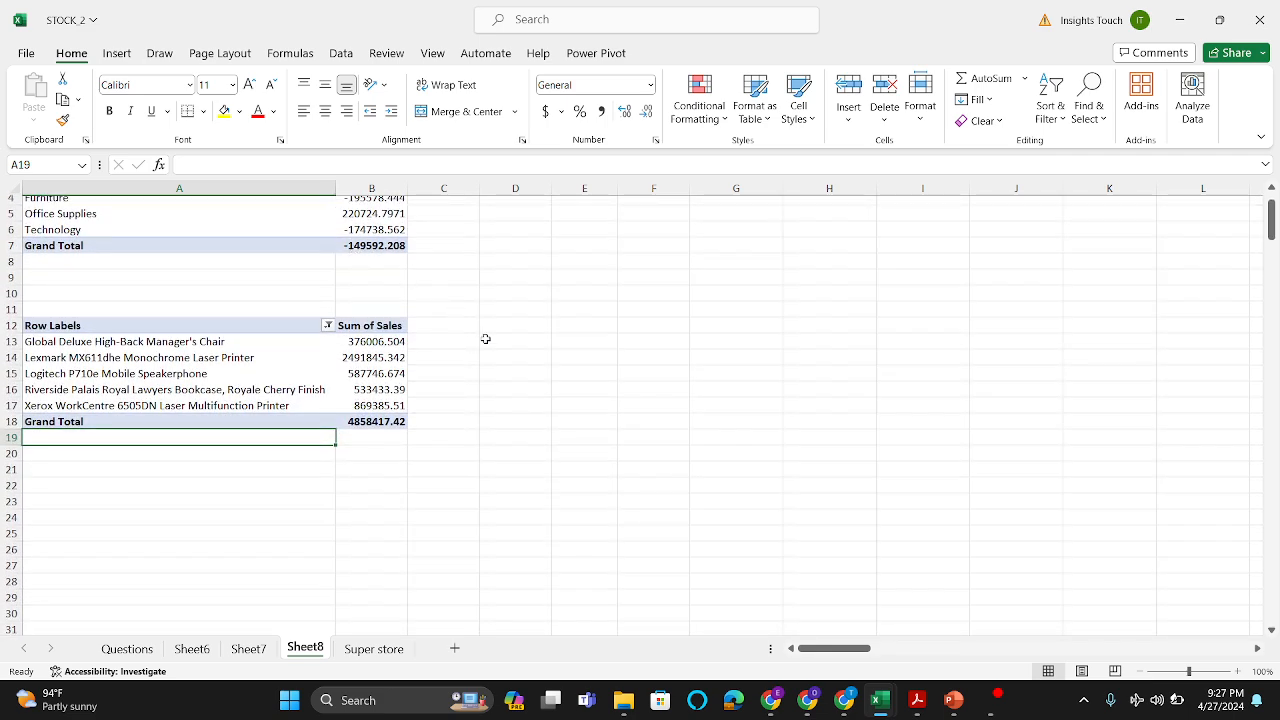
{"action": "left_click", "coordinate": [489, 343]}
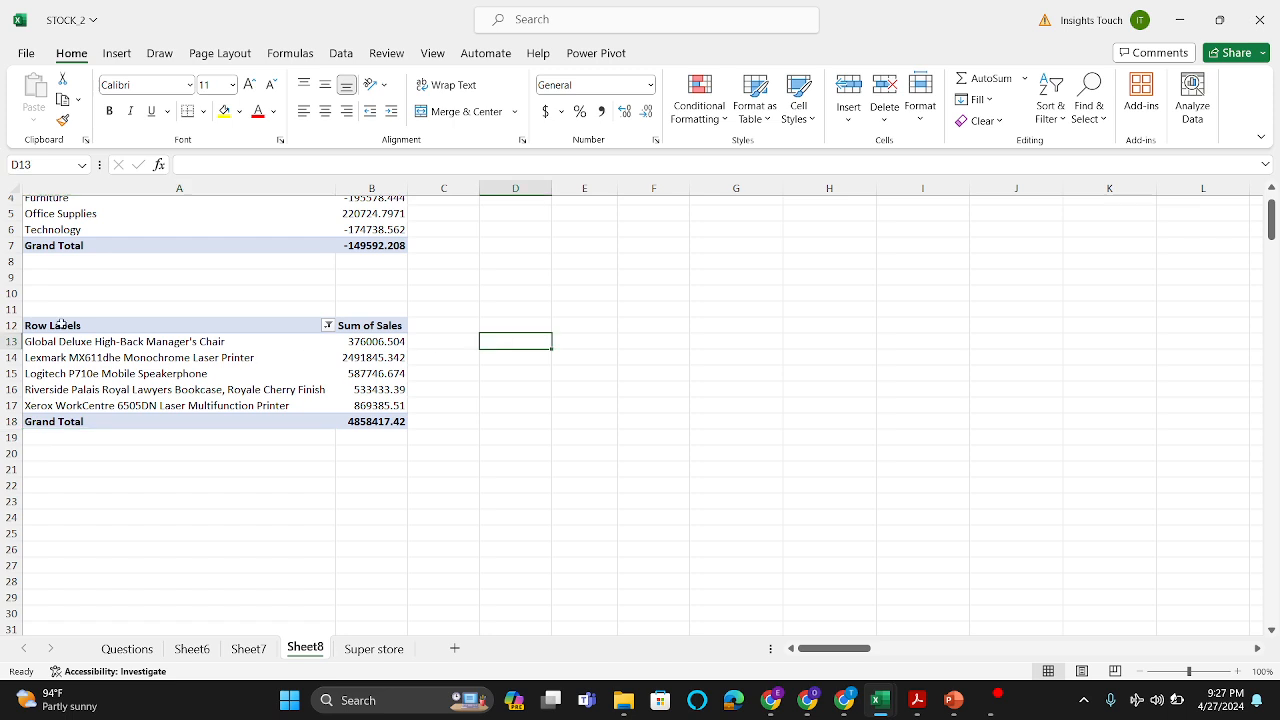
Step: Duplicate the top-products sales PivotTable, pasting the copy at cell A22
{"action": "left_click_drag", "start_coordinate": [60, 325], "coordinate": [367, 420]}
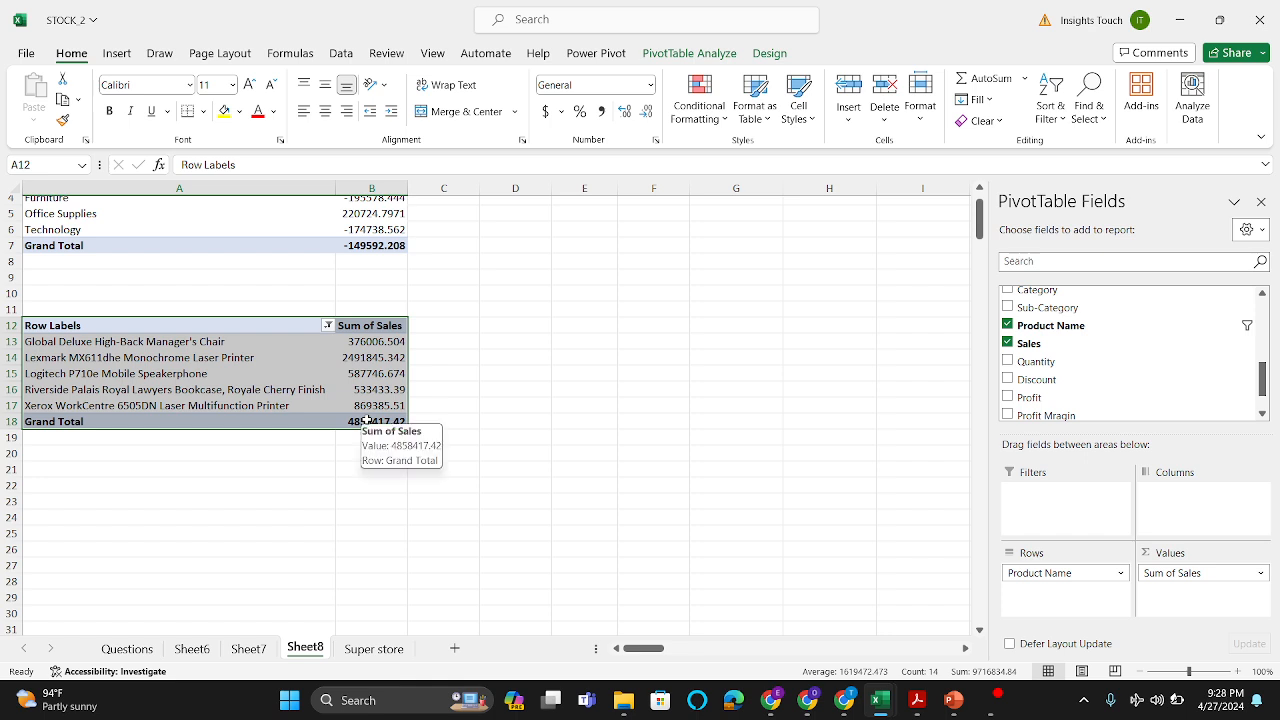
{"action": "key", "text": "ctrl+c"}
{"action": "left_click", "coordinate": [75, 485]}
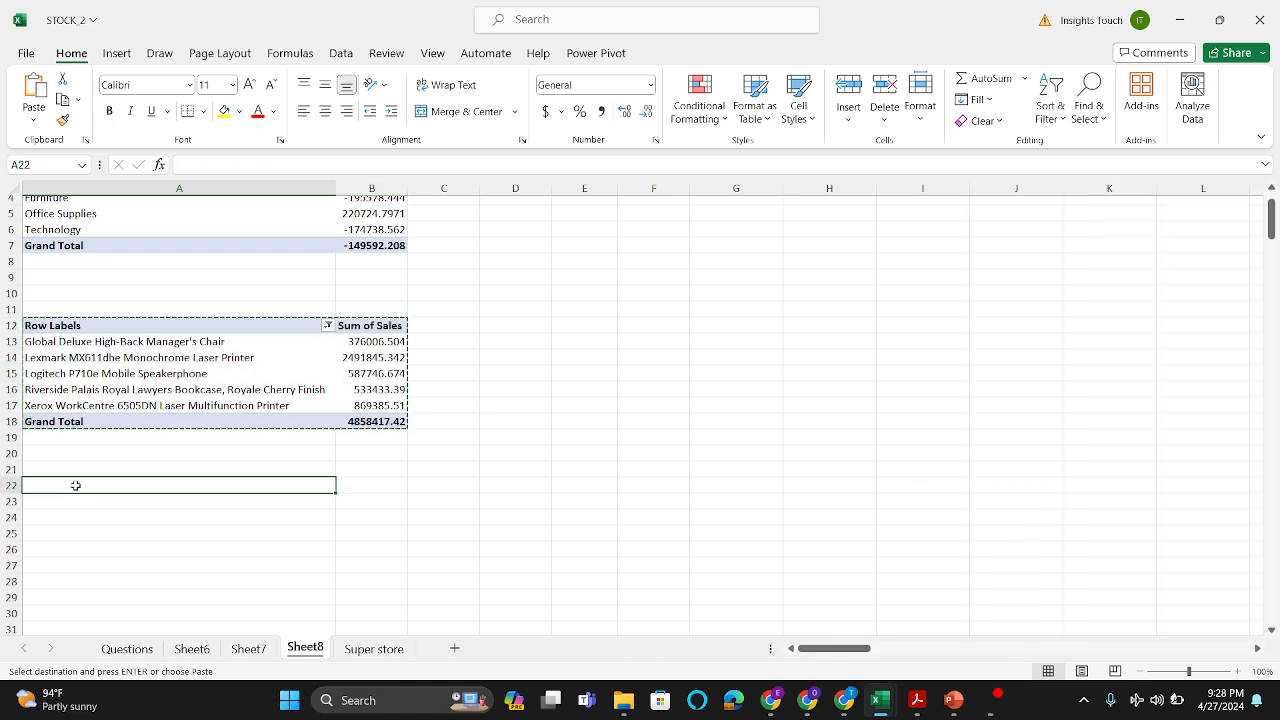
{"action": "key", "text": "ctrl+v"}
{"action": "left_click", "coordinate": [173, 549]}
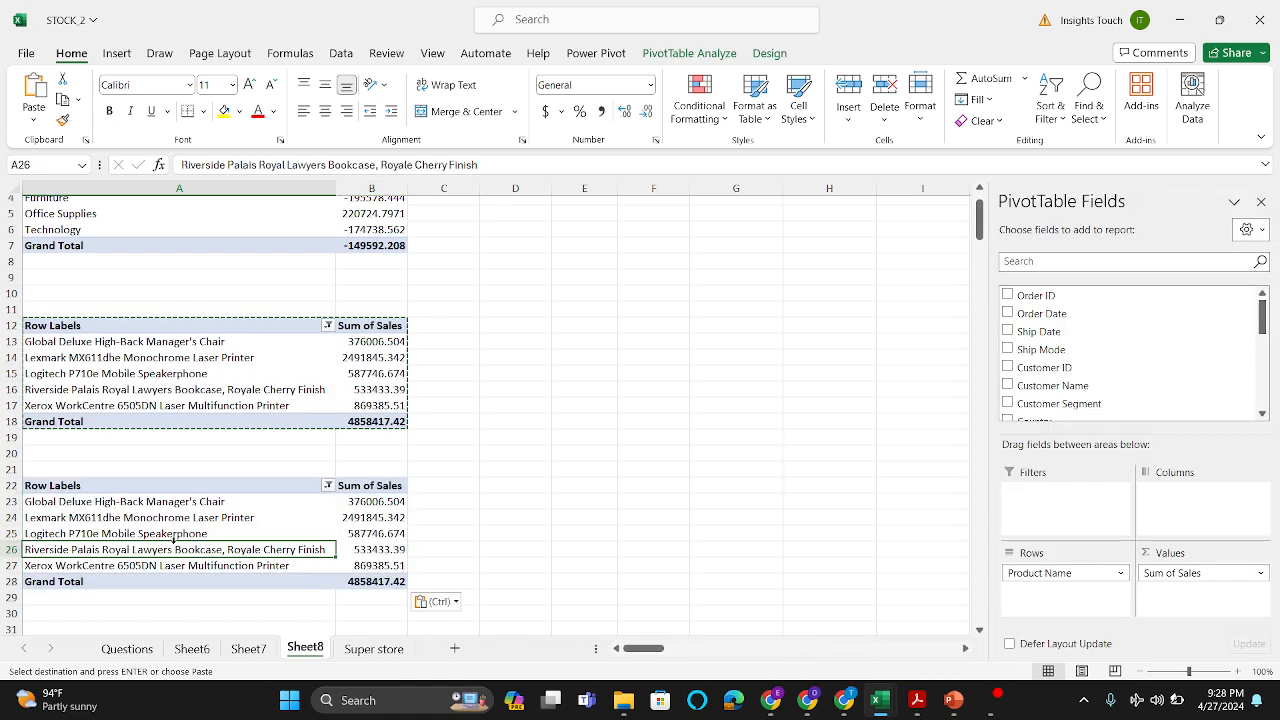
{"action": "key", "text": "Escape"}
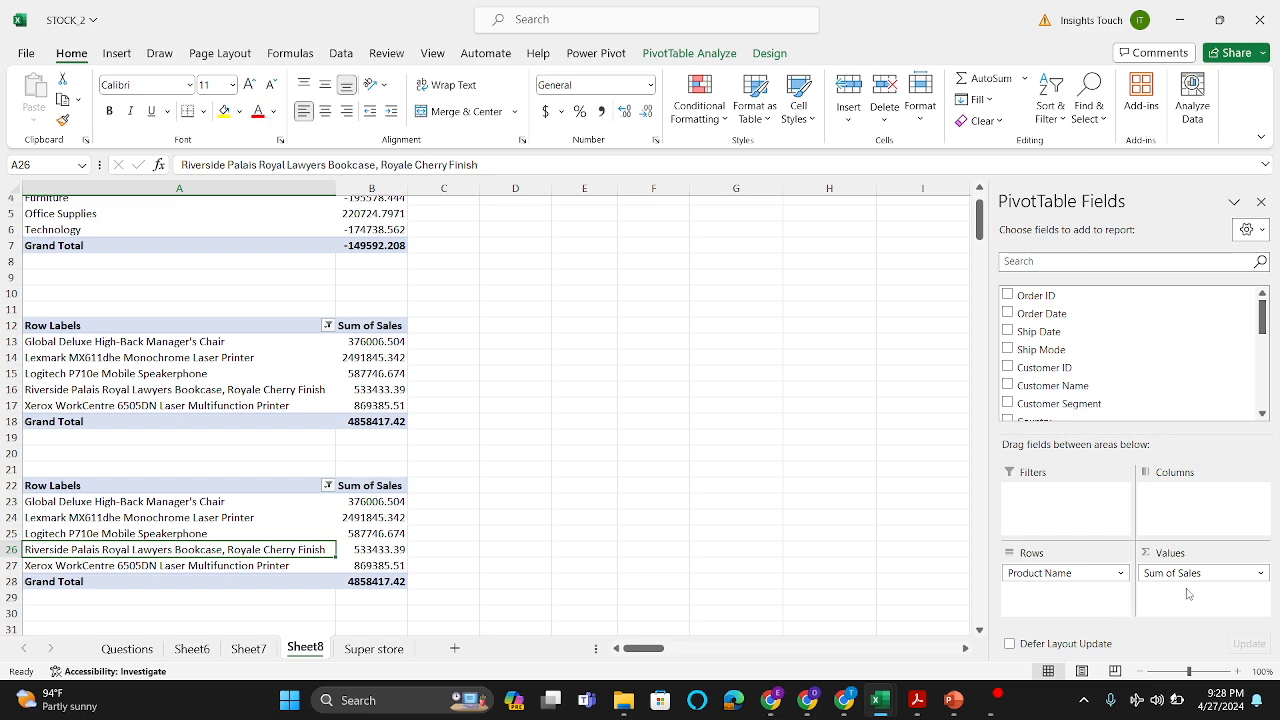
Step: Replace Sum of Sales with Count of Product Name as the values of the PivotTable at A22
{"action": "left_click_drag", "start_coordinate": [1194, 573], "coordinate": [805, 508]}
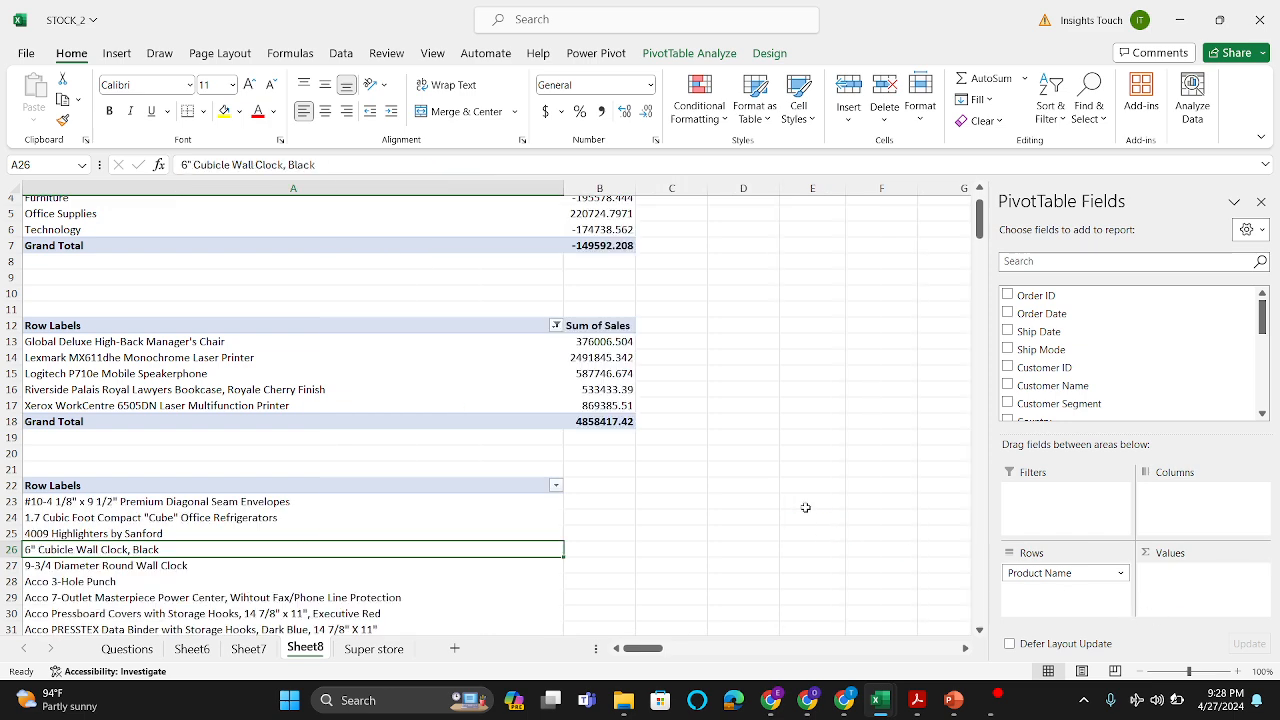
{"action": "scroll", "coordinate": [805, 508], "scroll_direction": "down", "scroll_amount": 6}
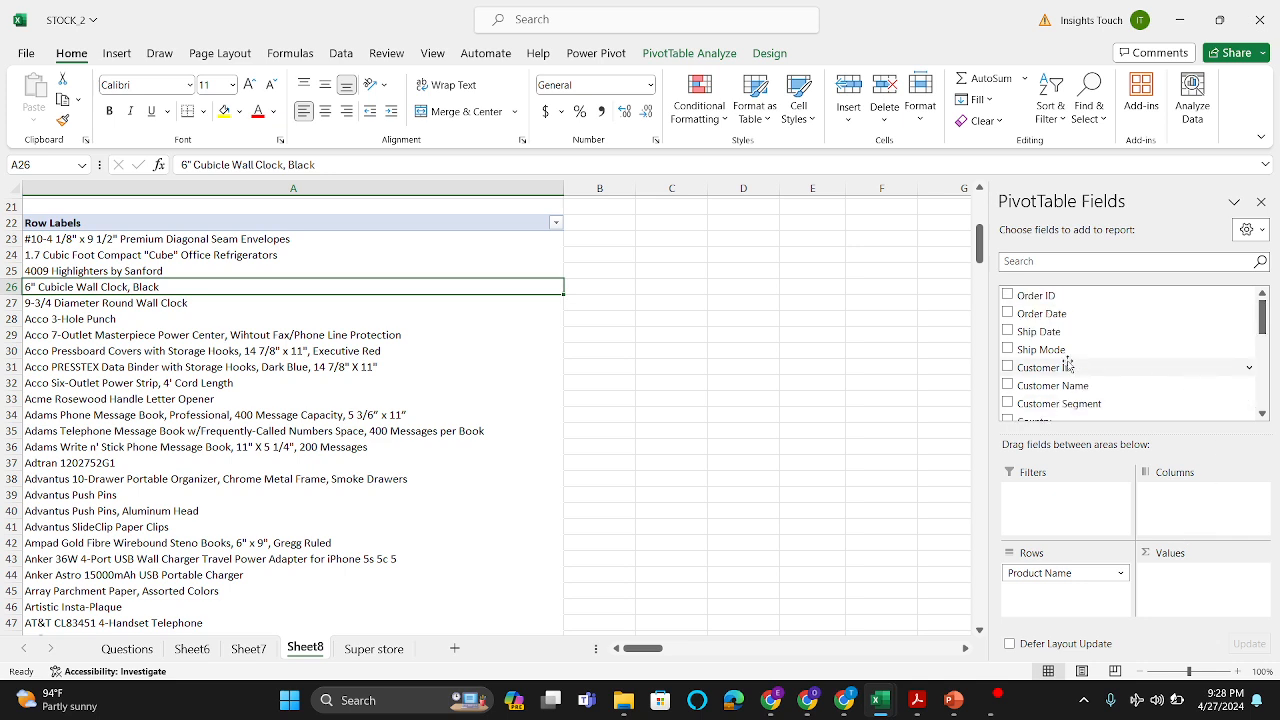
{"action": "scroll", "coordinate": [1068, 363], "scroll_direction": "down", "scroll_amount": 5}
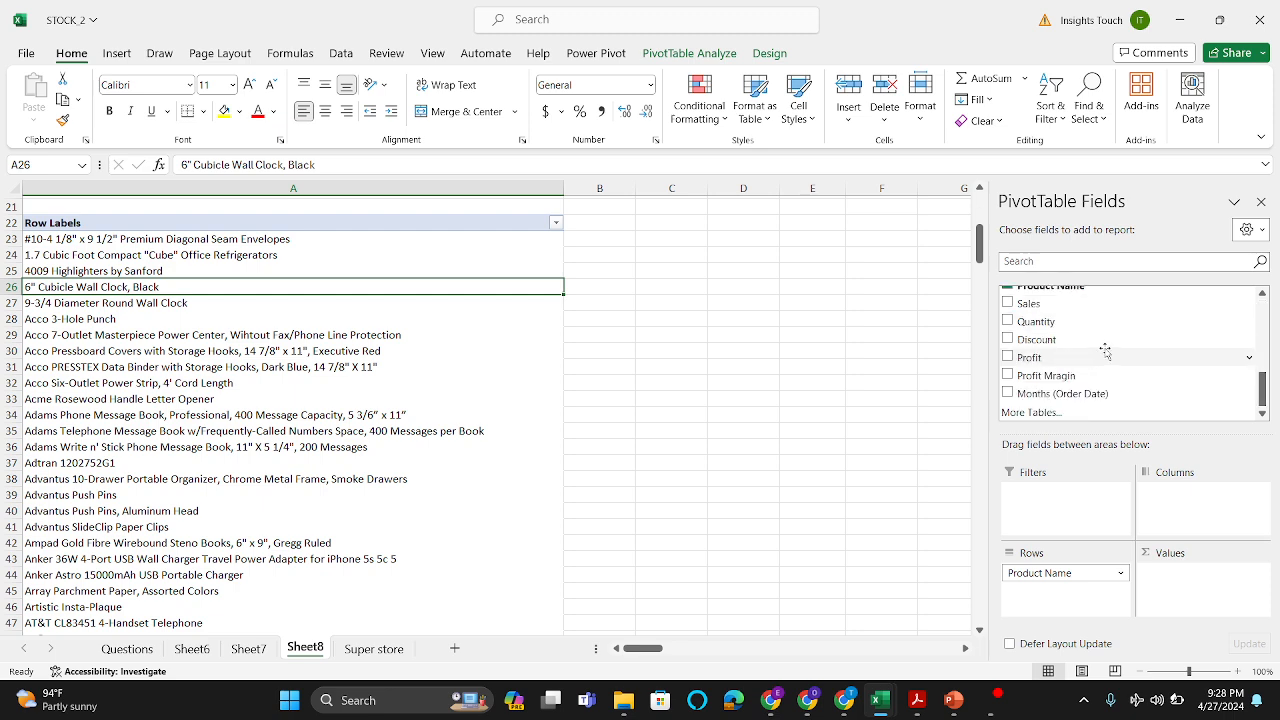
{"action": "scroll", "coordinate": [1070, 360], "scroll_direction": "up", "scroll_amount": 1}
{"action": "left_click_drag", "start_coordinate": [1093, 328], "coordinate": [1208, 592]}
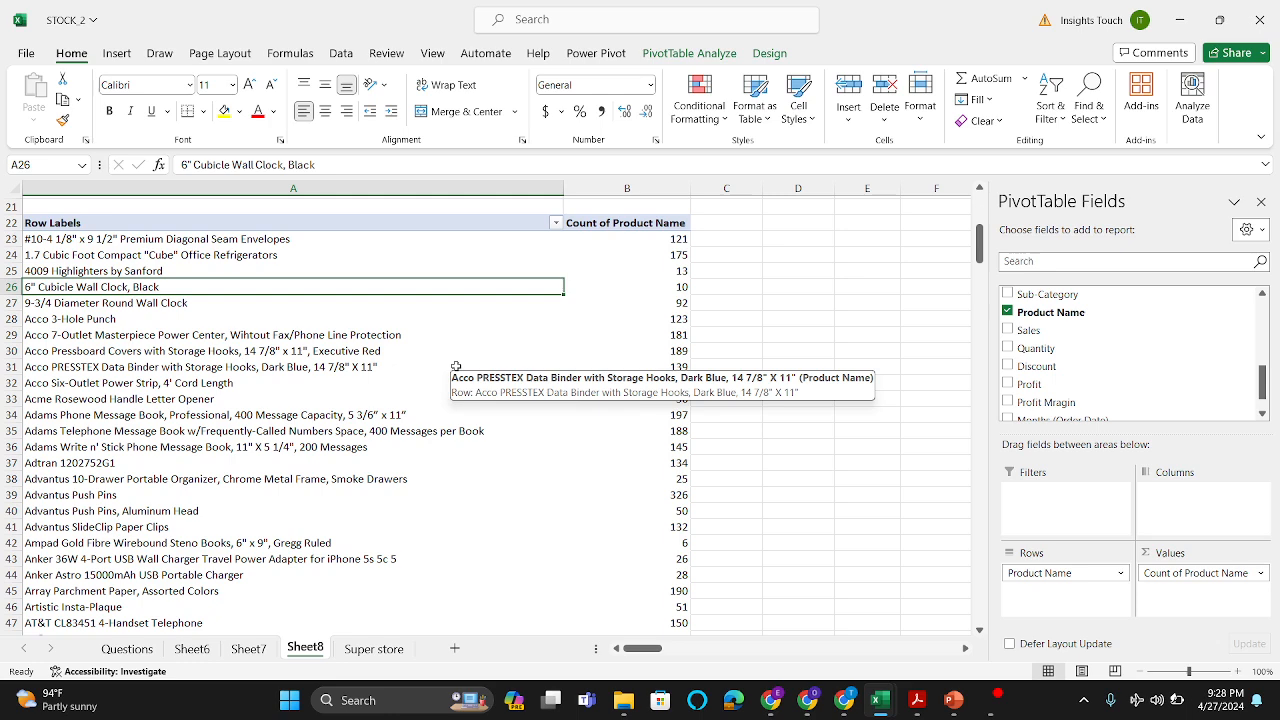
Step: Filter the product names in the PivotTable at A22 to the top 5 items by Count of Product Name
{"action": "left_click", "coordinate": [520, 366]}
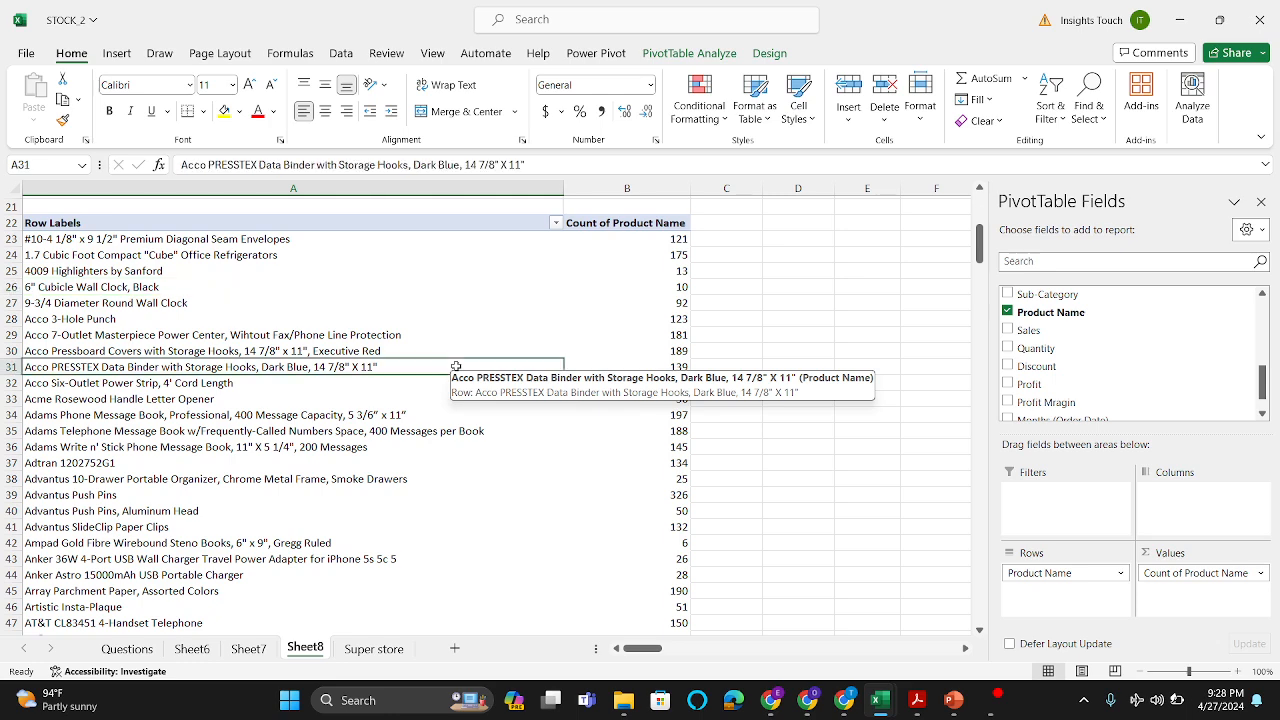
{"action": "left_click", "coordinate": [555, 223]}
{"action": "mouse_move", "coordinate": [420, 363]}
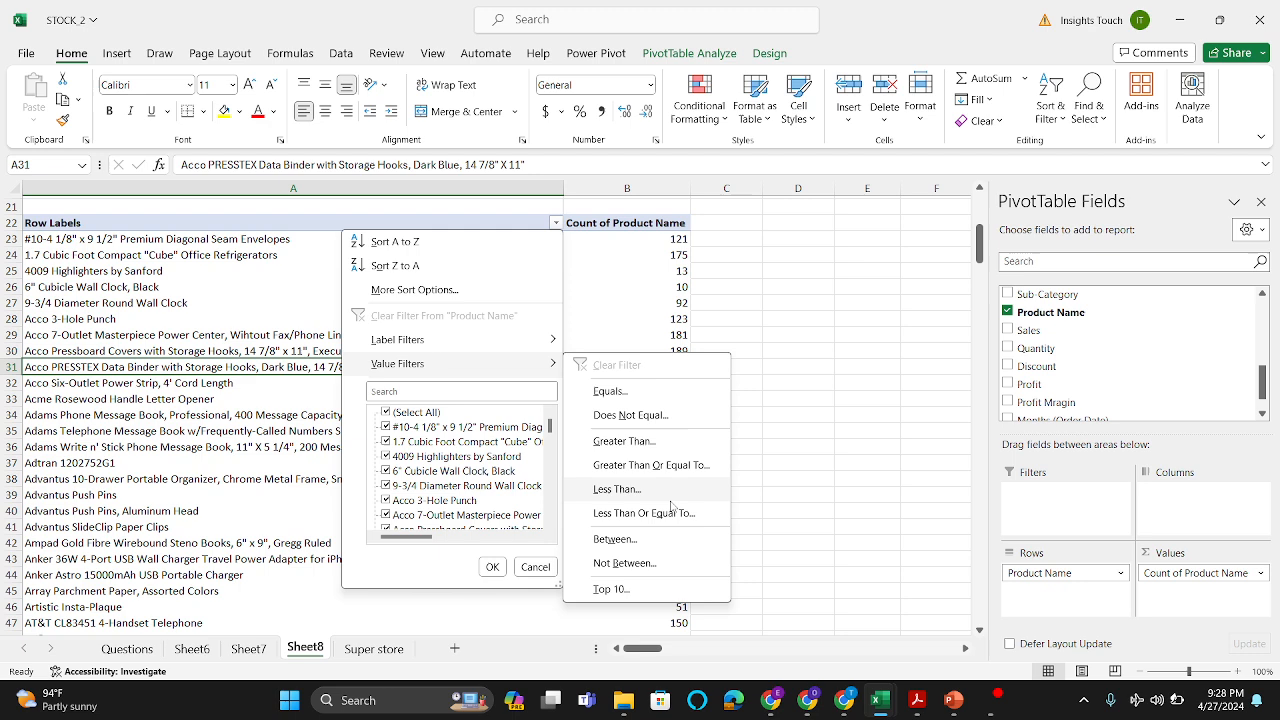
{"action": "left_click", "coordinate": [612, 590]}
{"action": "left_click", "coordinate": [633, 307]}
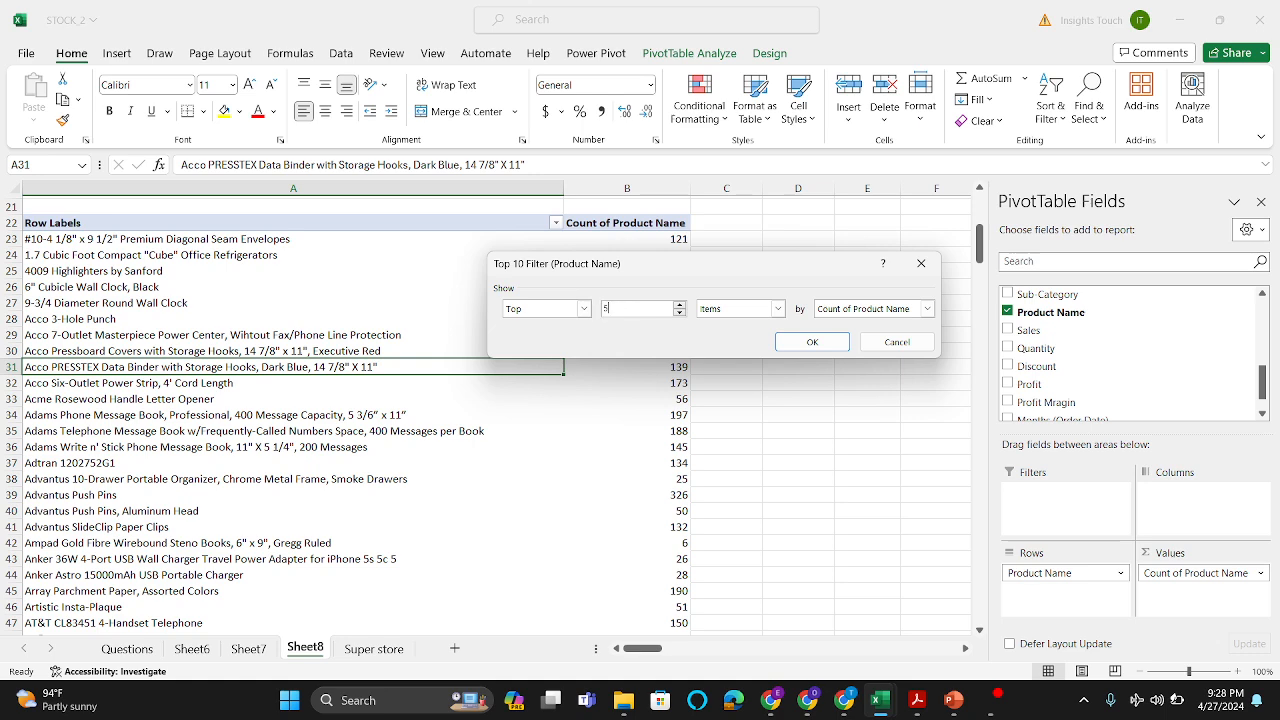
{"action": "type", "text": "5"}
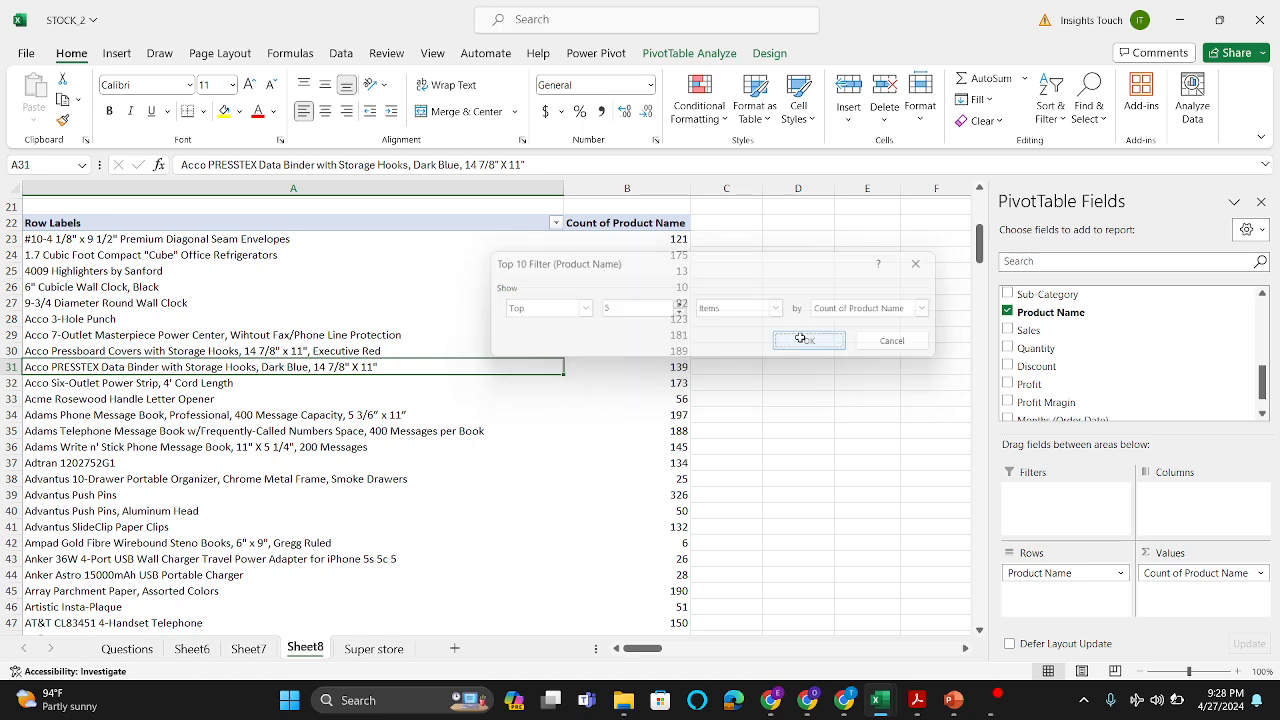
{"action": "left_click", "coordinate": [812, 341]}
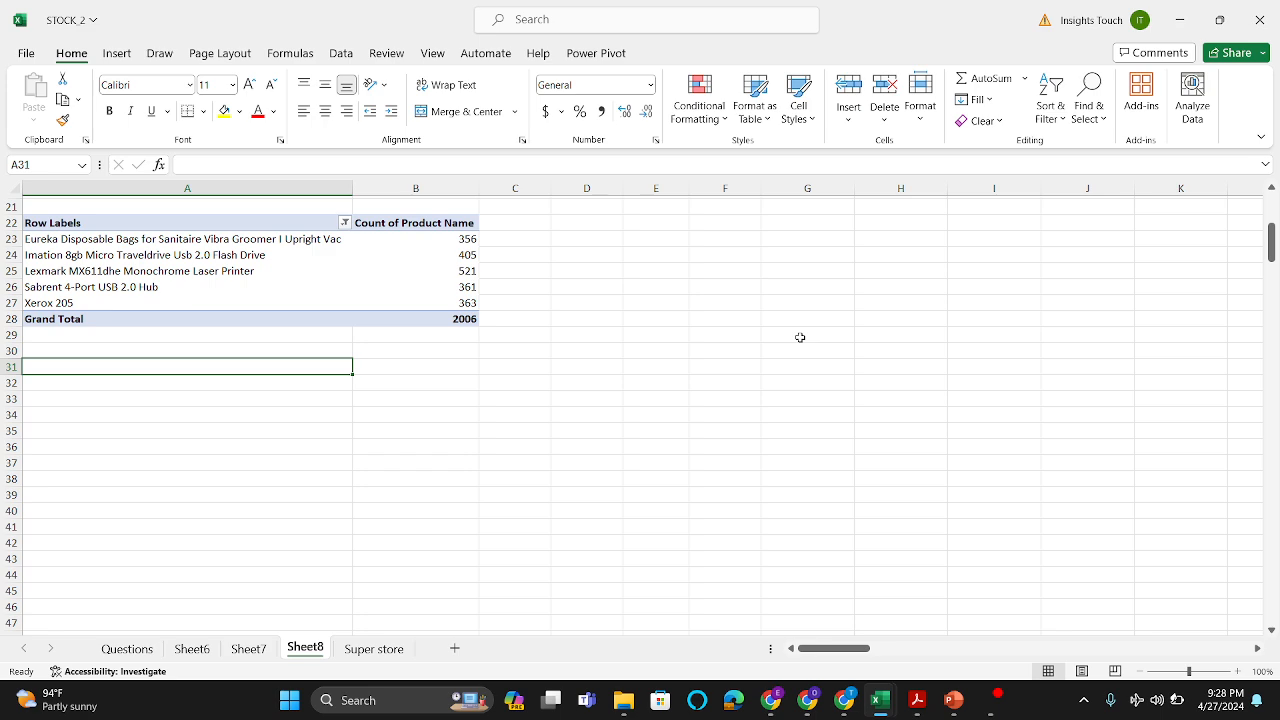
{"action": "scroll", "coordinate": [389, 273], "scroll_direction": "up", "scroll_amount": 3}
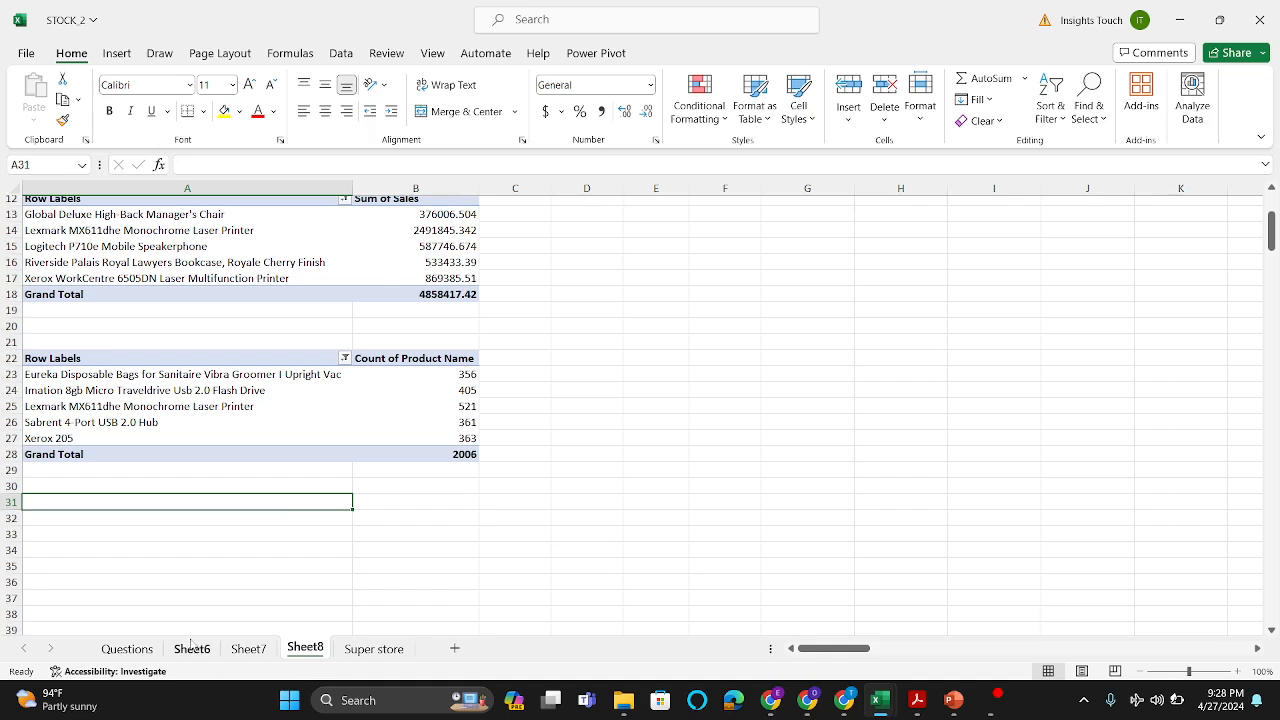
Step: Check the next question on the Questions sheet and remove Product Name and Count of Product Name from the PivotTable at A22 on Sheet8
{"action": "left_click", "coordinate": [149, 651]}
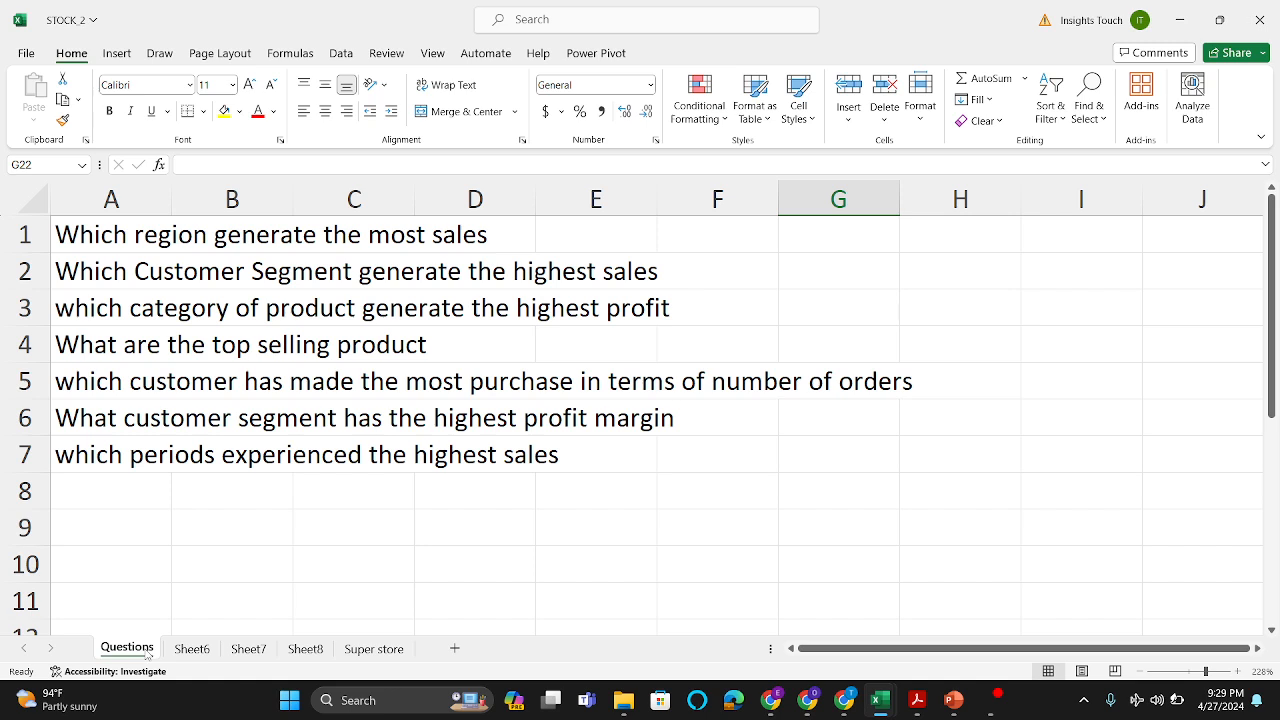
{"action": "left_click", "coordinate": [305, 649]}
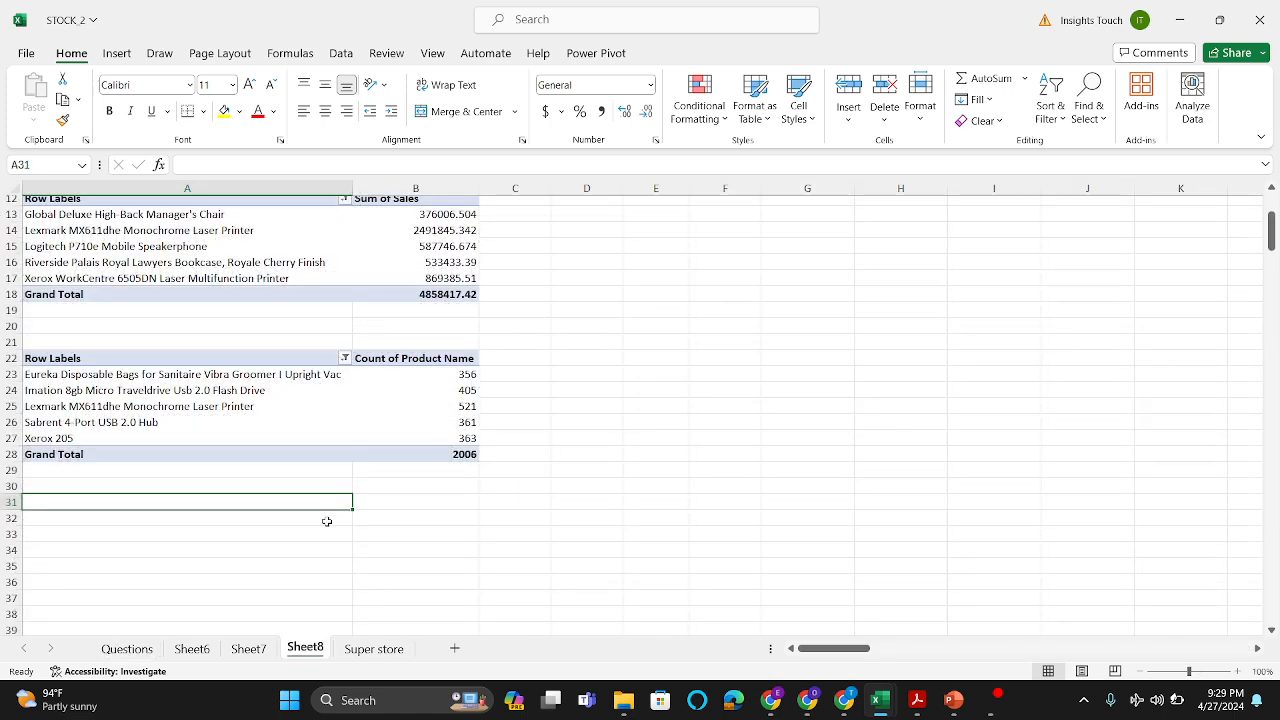
{"action": "scroll", "coordinate": [326, 521], "scroll_direction": "down", "scroll_amount": 3}
{"action": "scroll", "coordinate": [326, 521], "scroll_direction": "up", "scroll_amount": 1}
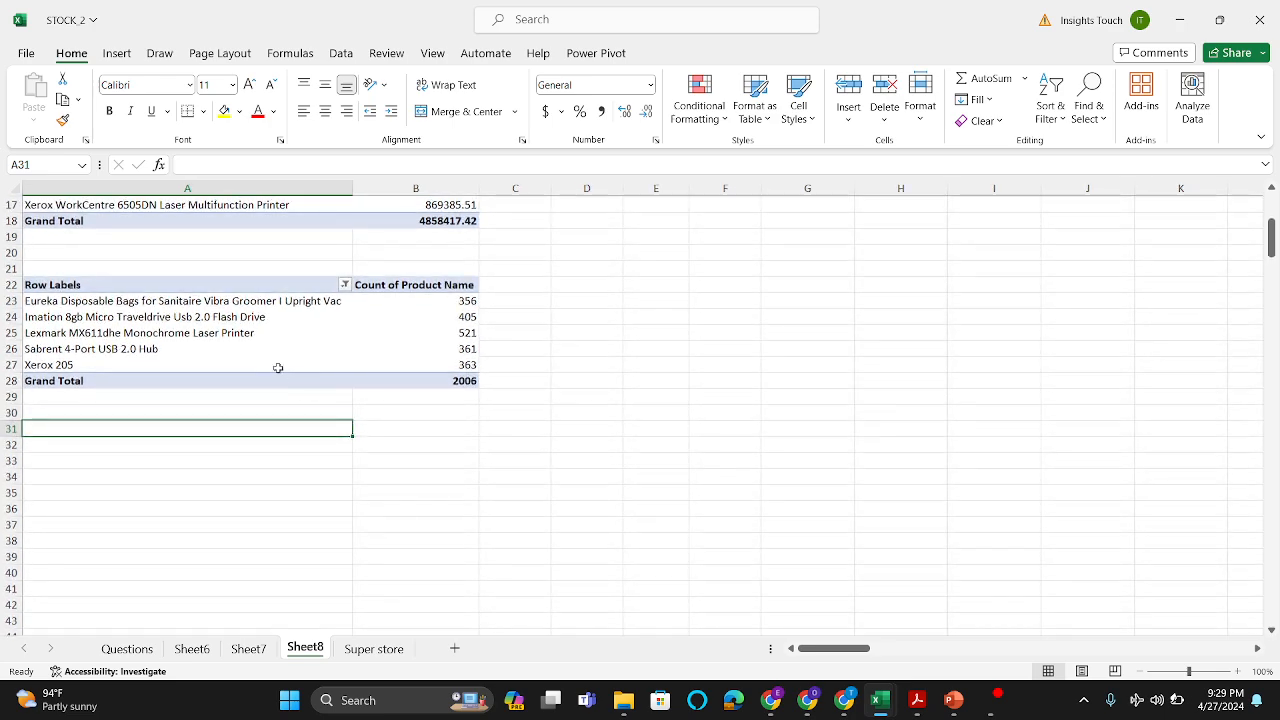
{"action": "left_click", "coordinate": [240, 331]}
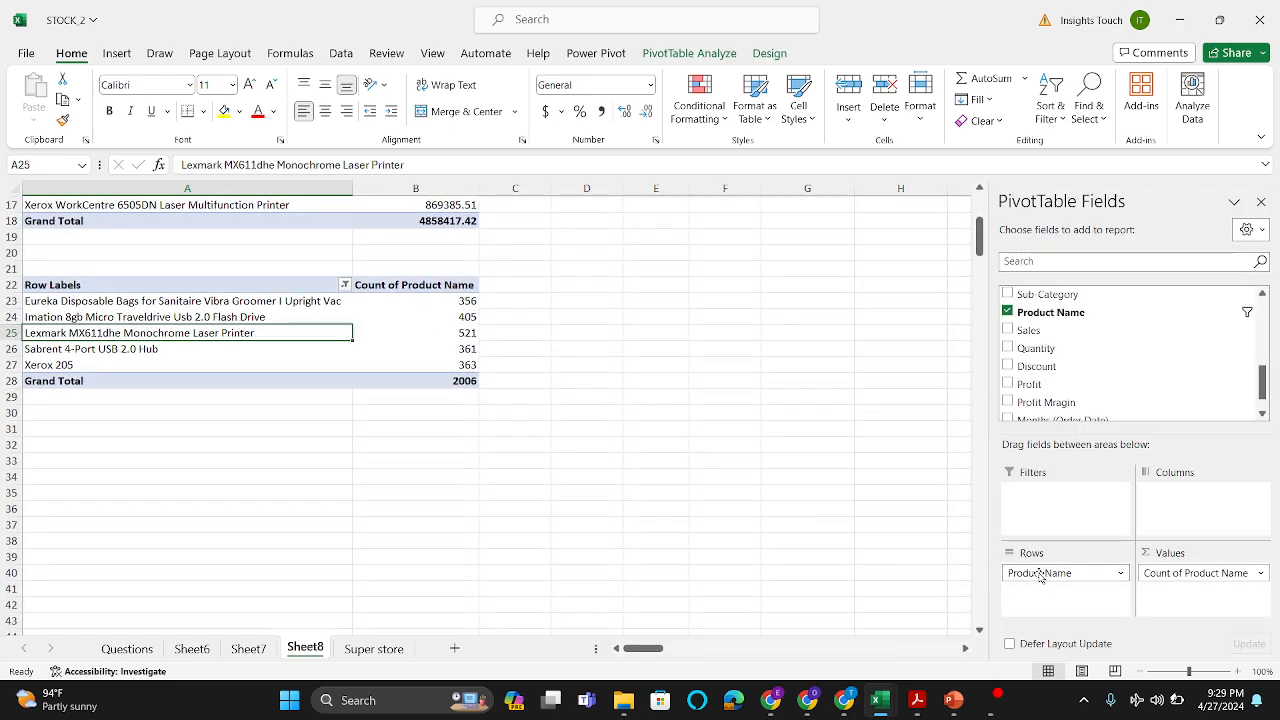
{"action": "left_click_drag", "start_coordinate": [1040, 575], "coordinate": [852, 560]}
{"action": "left_click_drag", "start_coordinate": [1196, 575], "coordinate": [950, 565]}
{"action": "scroll", "coordinate": [1106, 374], "scroll_direction": "up", "scroll_amount": 3}
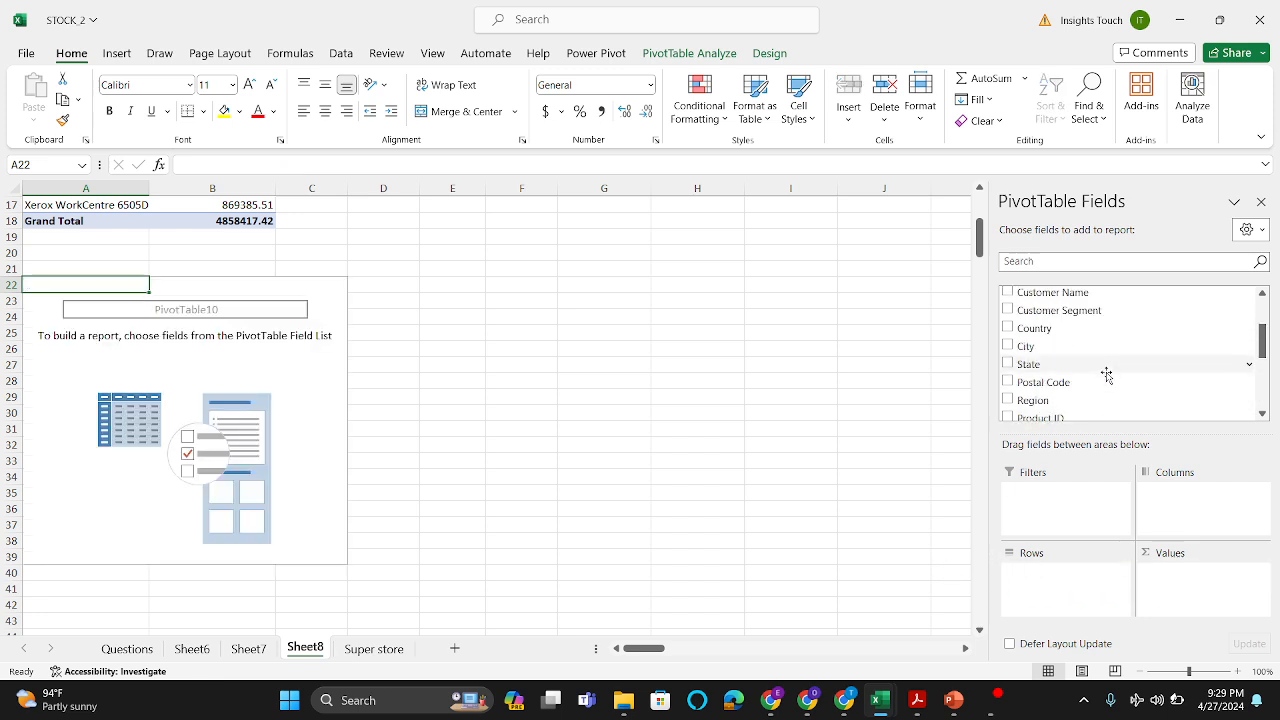
Step: Build the PivotTable at A22 with Customer Name as rows and Count of Order ID as values
{"action": "left_click_drag", "start_coordinate": [1079, 294], "coordinate": [1105, 617]}
{"action": "scroll", "coordinate": [1076, 397], "scroll_direction": "down", "scroll_amount": 2}
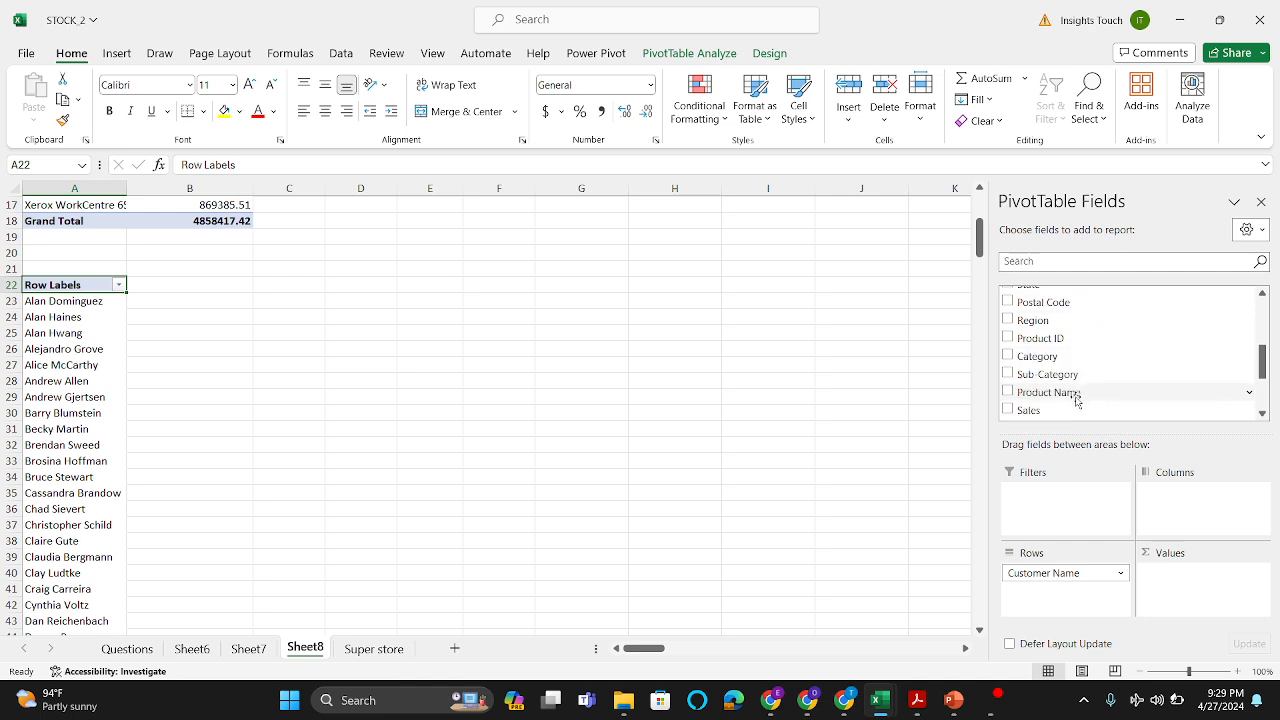
{"action": "scroll", "coordinate": [1076, 397], "scroll_direction": "up", "scroll_amount": 3}
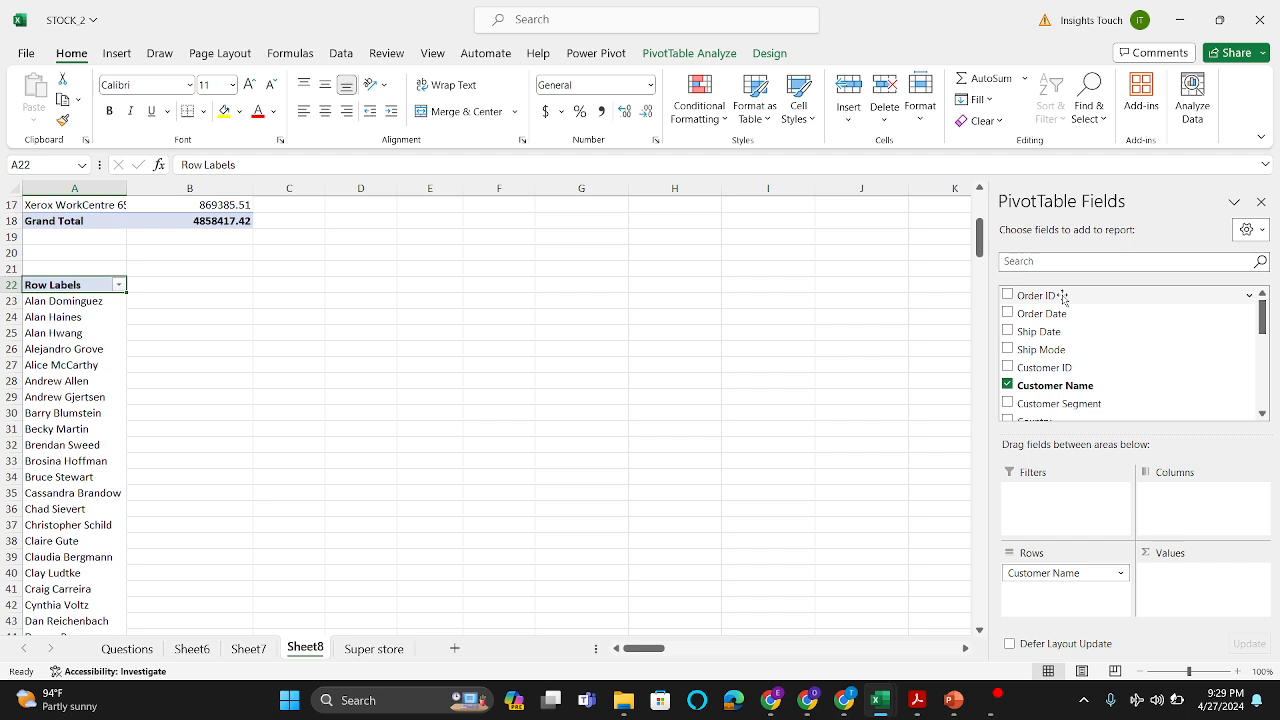
{"action": "left_click_drag", "start_coordinate": [1064, 298], "coordinate": [1199, 590]}
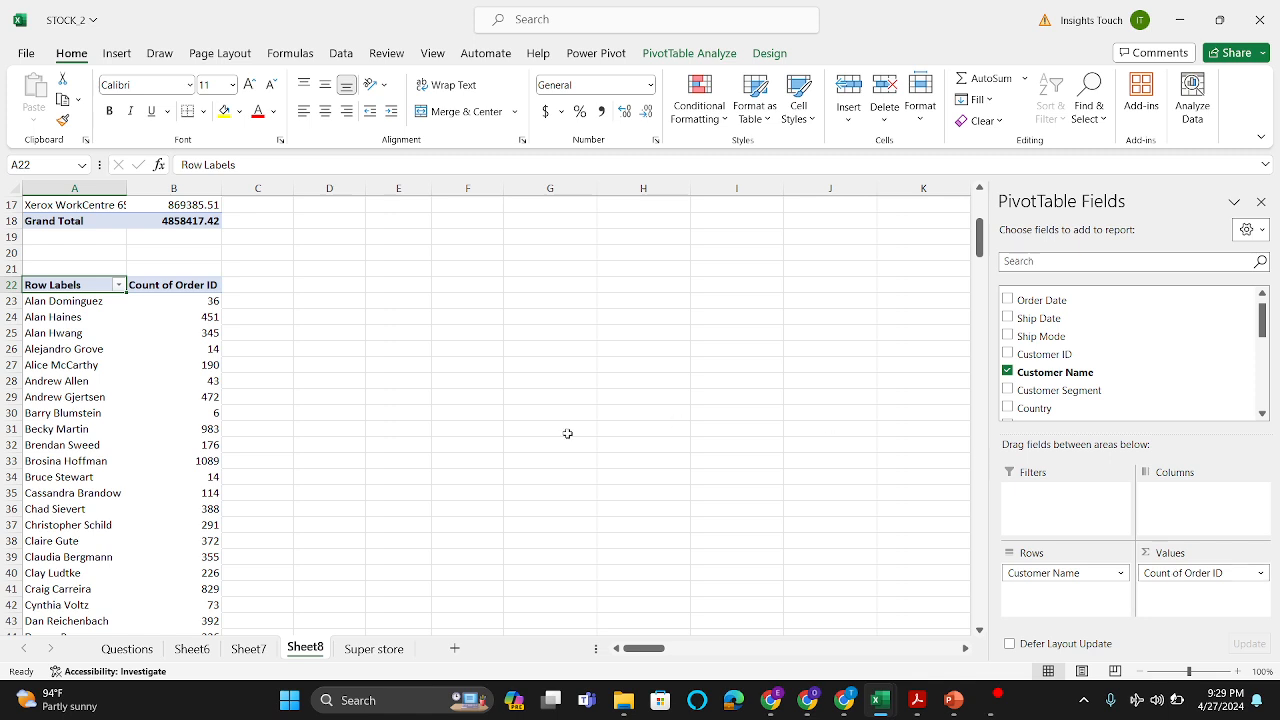
Step: Filter the customer names in the PivotTable at A22 to the top 1 item by Count of Order ID
{"action": "left_click", "coordinate": [147, 371]}
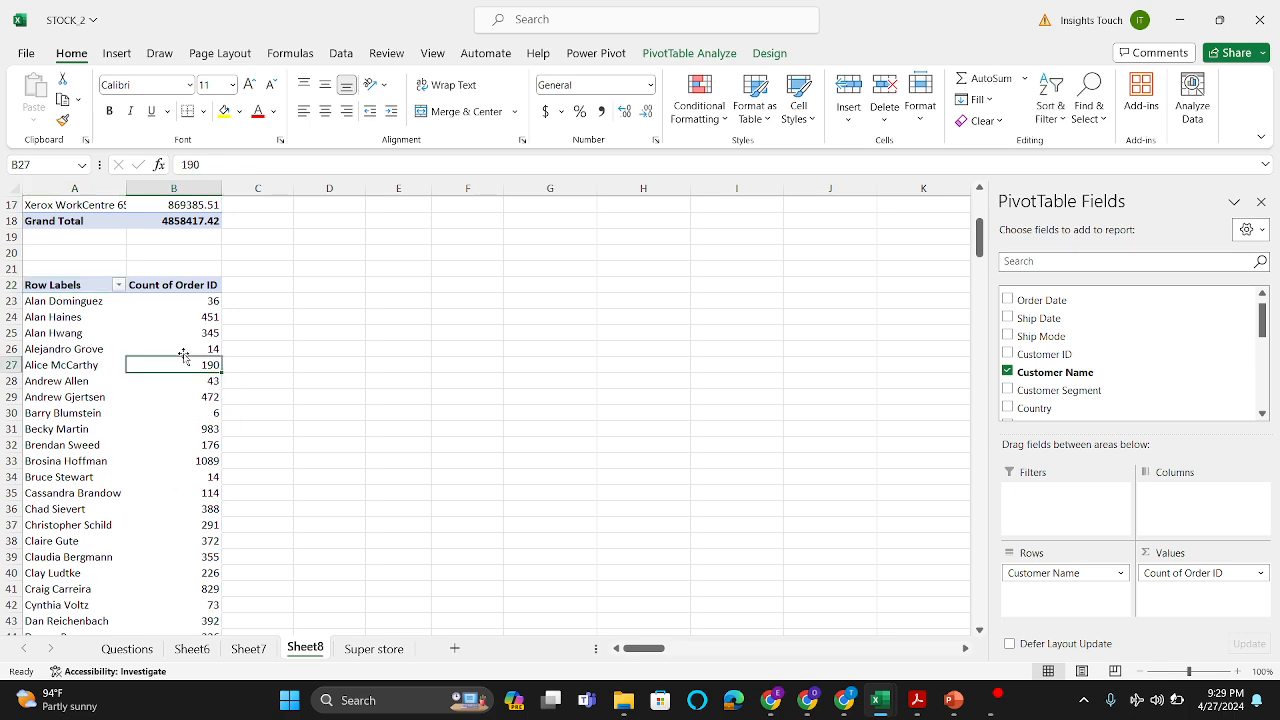
{"action": "left_click", "coordinate": [119, 286]}
{"action": "mouse_move", "coordinate": [124, 432]}
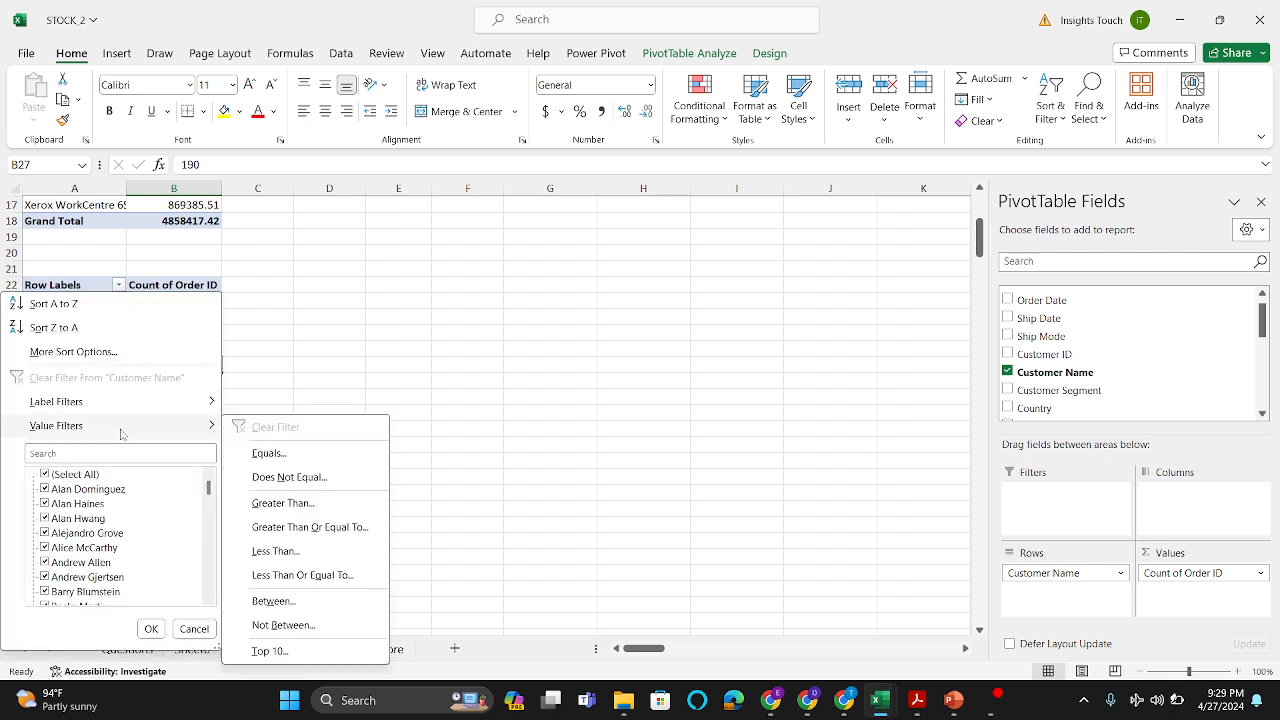
{"action": "left_click", "coordinate": [268, 651]}
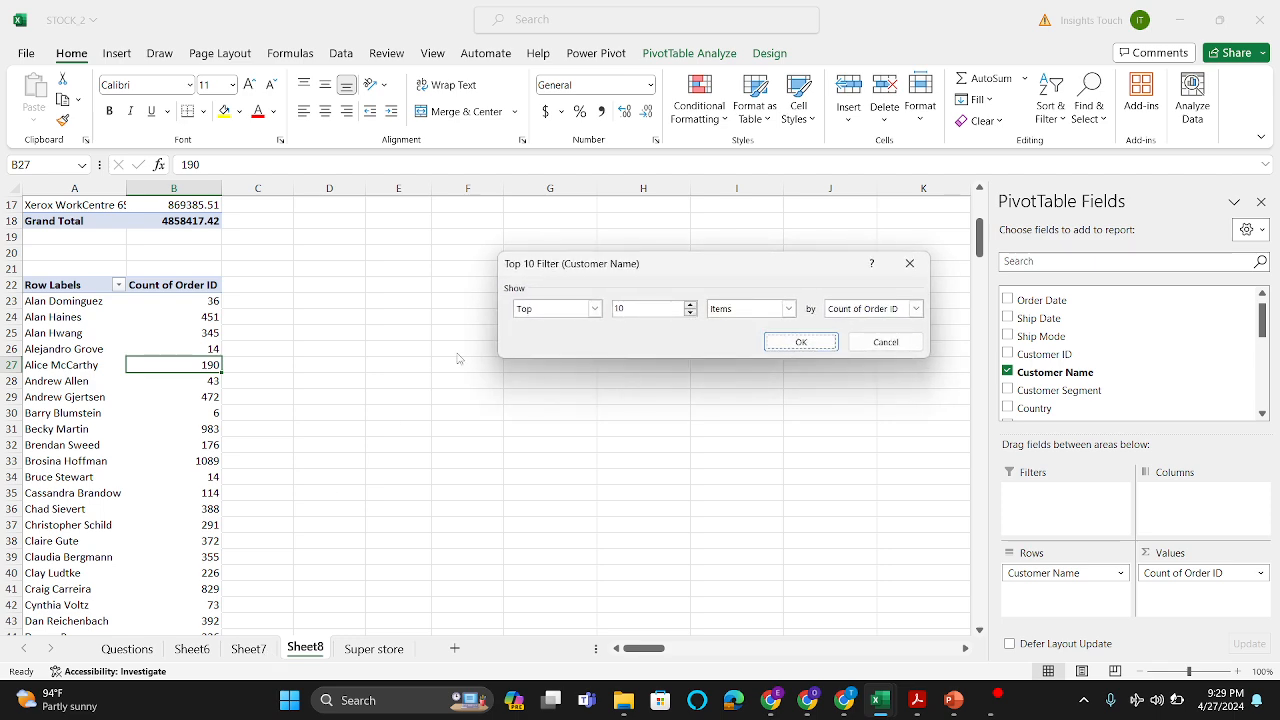
{"action": "left_click", "coordinate": [640, 309]}
{"action": "left_click", "coordinate": [799, 342]}
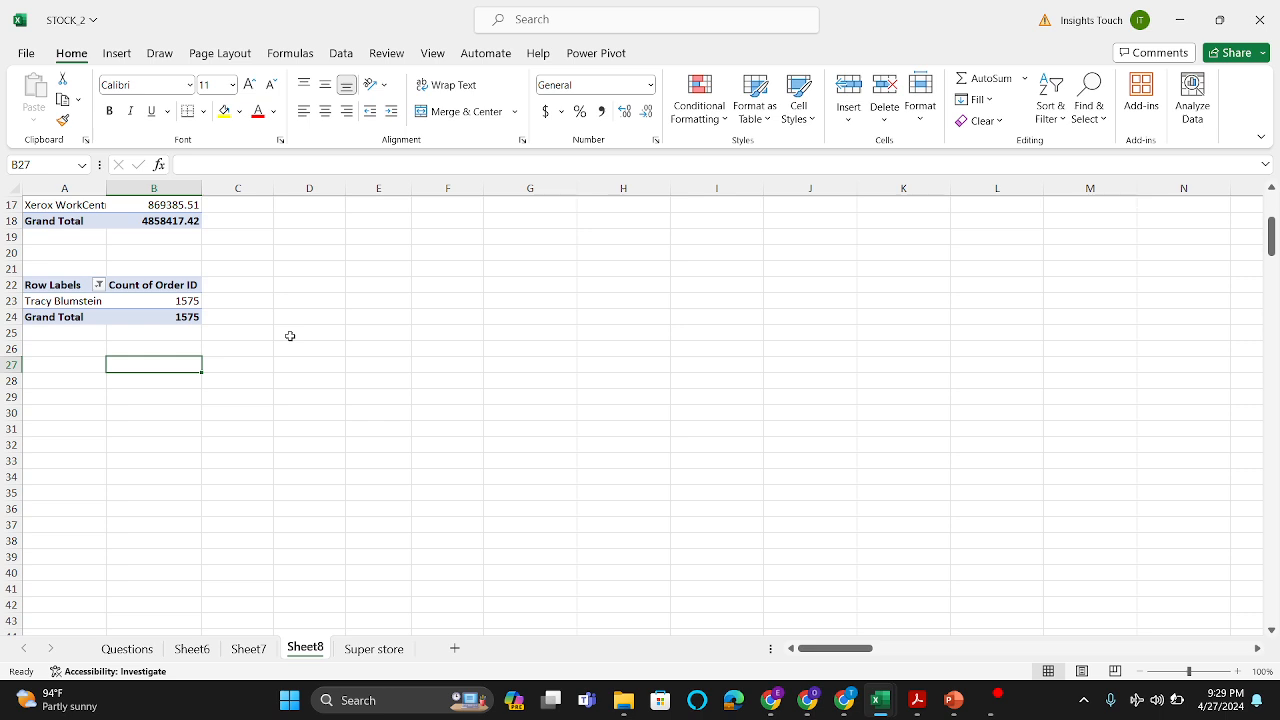
Step: Check the next question on the Questions sheet and remove Customer Name and Count of Order ID from the PivotTable at A22 on Sheet8
{"action": "left_click", "coordinate": [124, 648]}
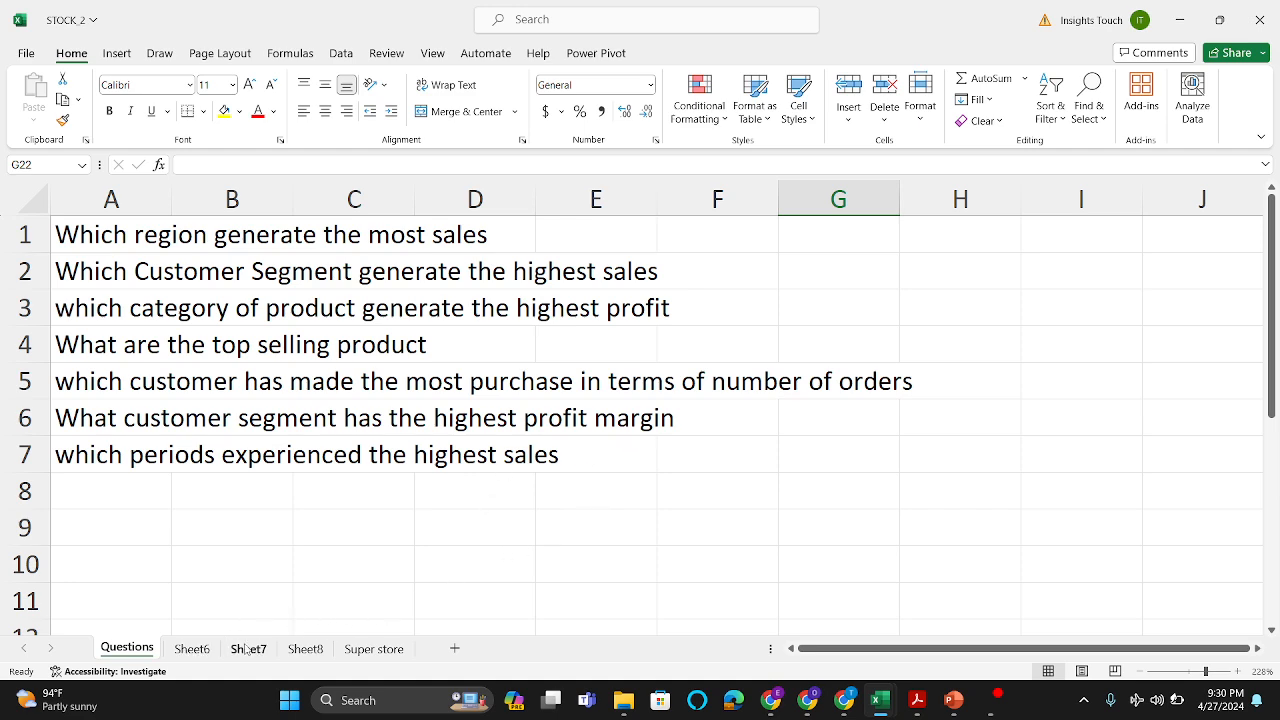
{"action": "left_click", "coordinate": [314, 647]}
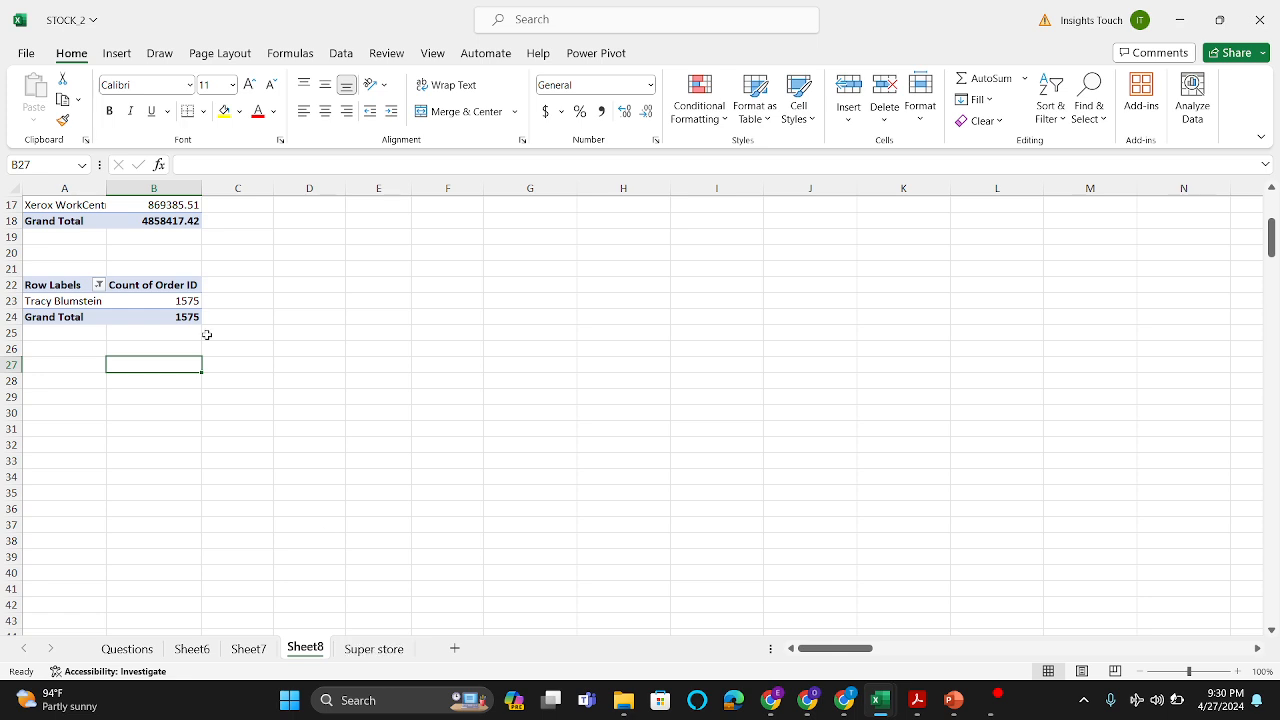
{"action": "left_click", "coordinate": [154, 299]}
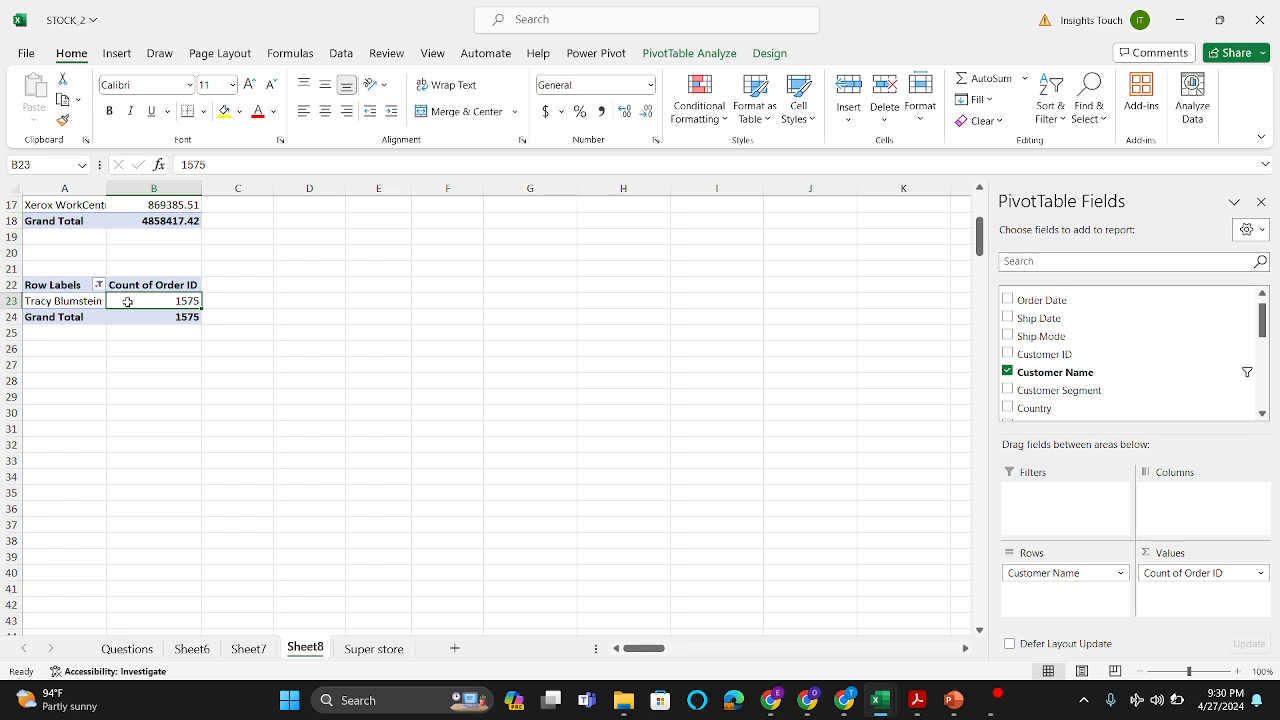
{"action": "mouse_move", "coordinate": [129, 303]}
{"action": "left_click_drag", "start_coordinate": [1035, 573], "coordinate": [866, 583]}
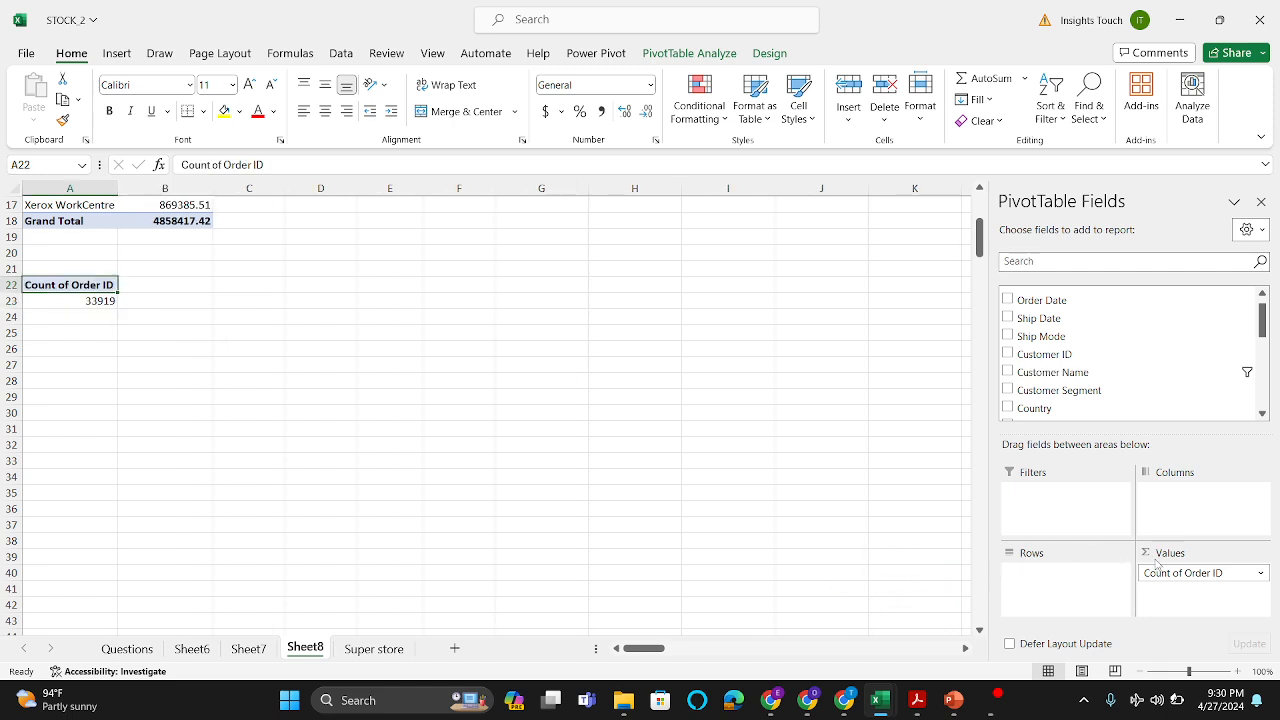
{"action": "left_click_drag", "start_coordinate": [1166, 572], "coordinate": [845, 556]}
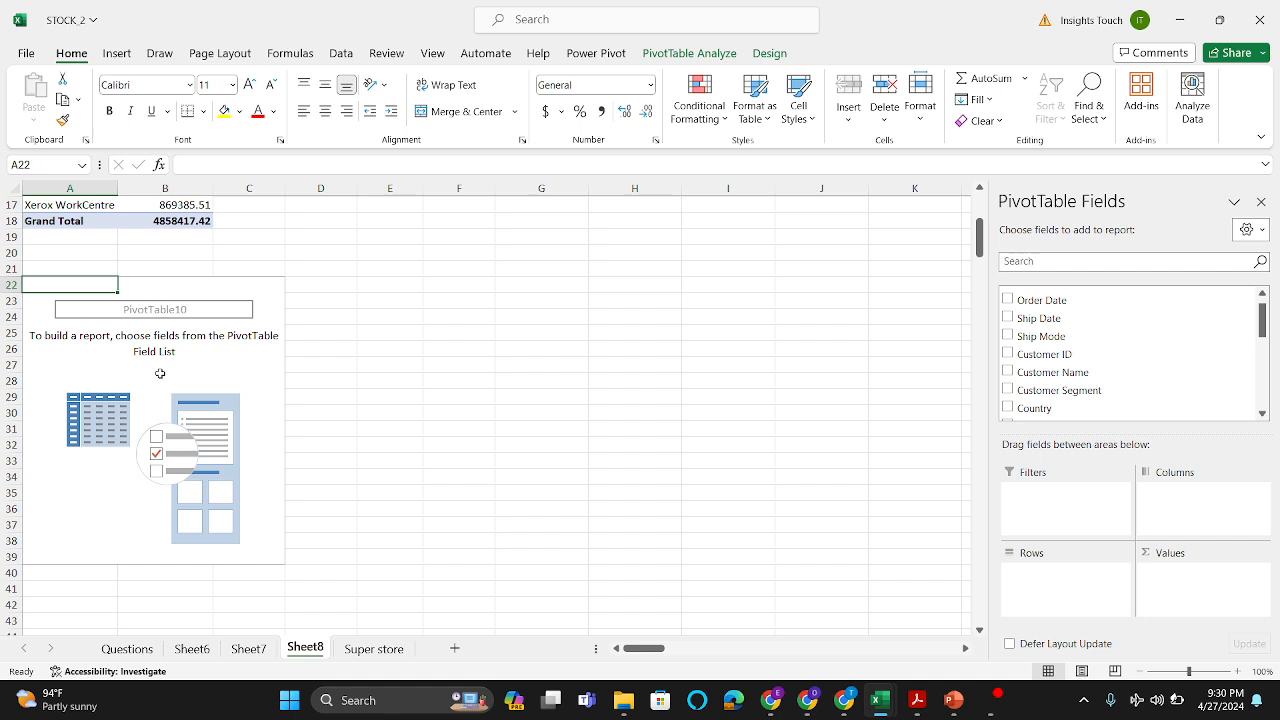
Step: Start a new calculated field for the PivotTable at A22 and name it "Profit m"
{"action": "left_click", "coordinate": [718, 57]}
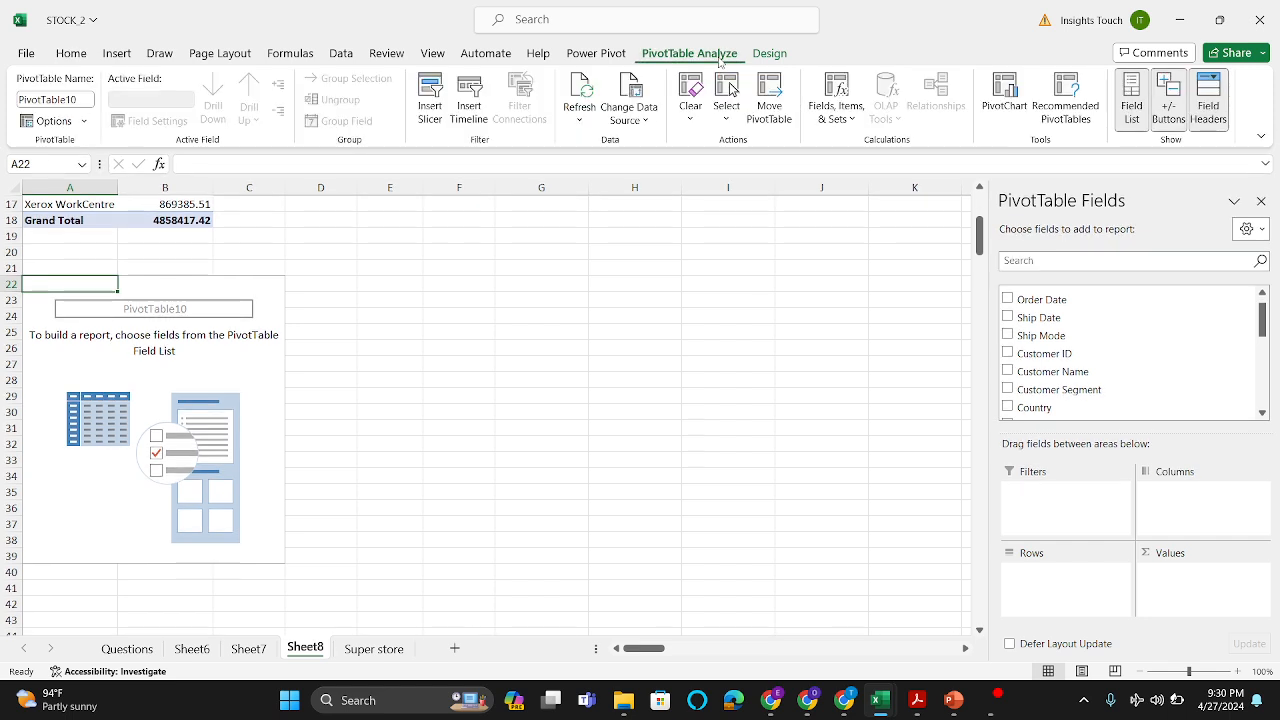
{"action": "left_click", "coordinate": [840, 112]}
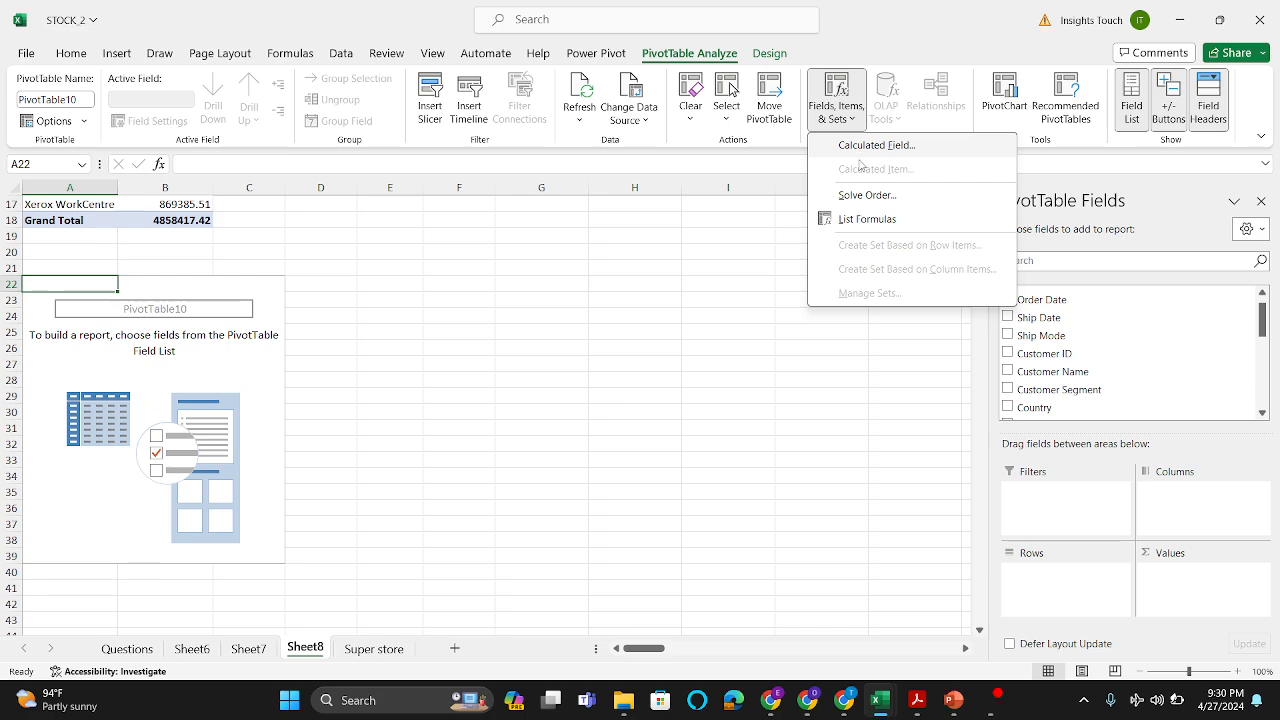
{"action": "left_click", "coordinate": [870, 148]}
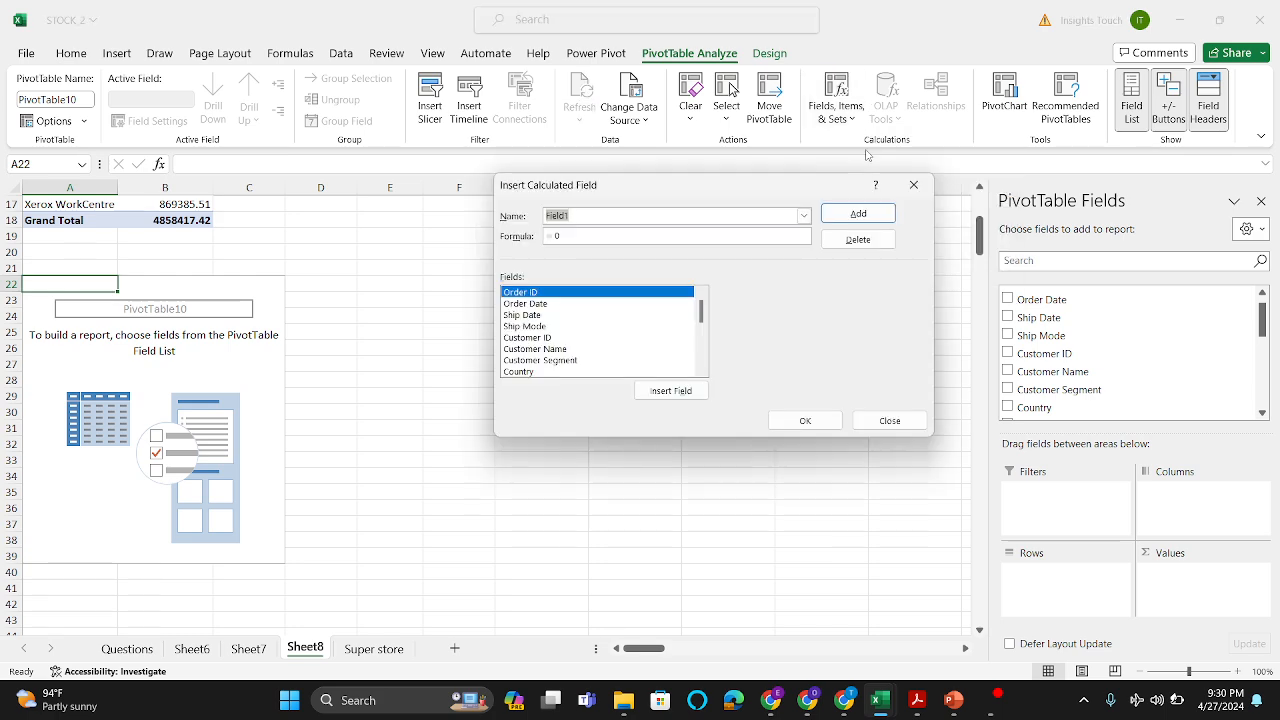
{"action": "left_click", "coordinate": [666, 216]}
{"action": "key", "text": "BackSpace"}
{"action": "key", "text": "BackSpace"}
{"action": "key", "text": "BackSpace"}
{"action": "key", "text": "BackSpace"}
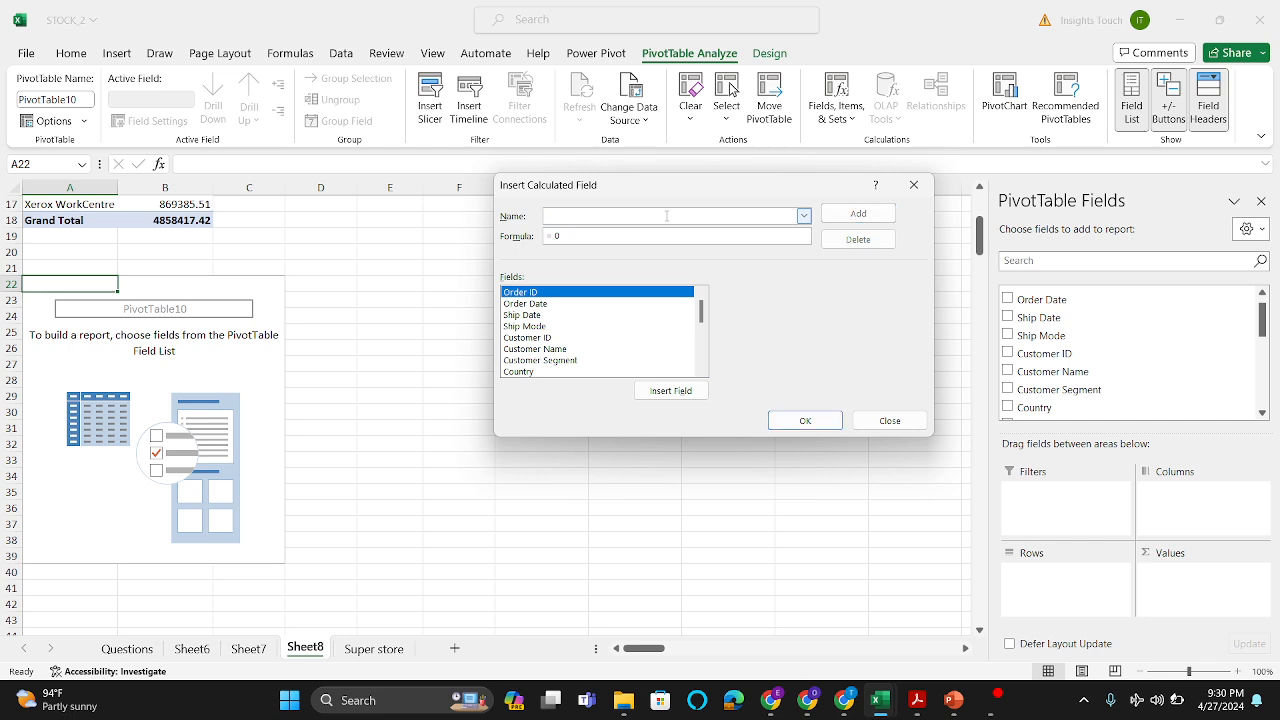
{"action": "key", "text": "Caps_Lock"}
{"action": "type", "text": "Profit"}
{"action": "key", "text": "Caps_Lock"}
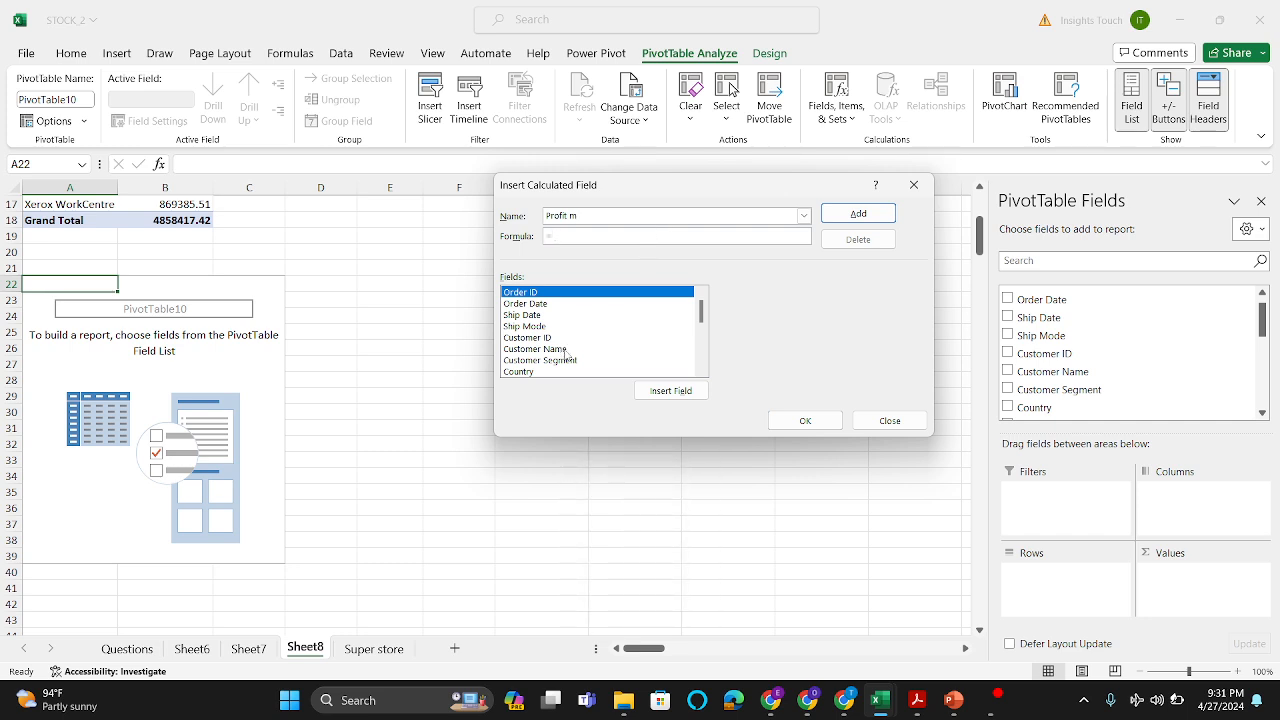
Step: Set the formula of the Profit m calculated field to = Profit/ Sales and add it to the PivotTable
{"action": "scroll", "coordinate": [565, 353], "scroll_direction": "down", "scroll_amount": 5}
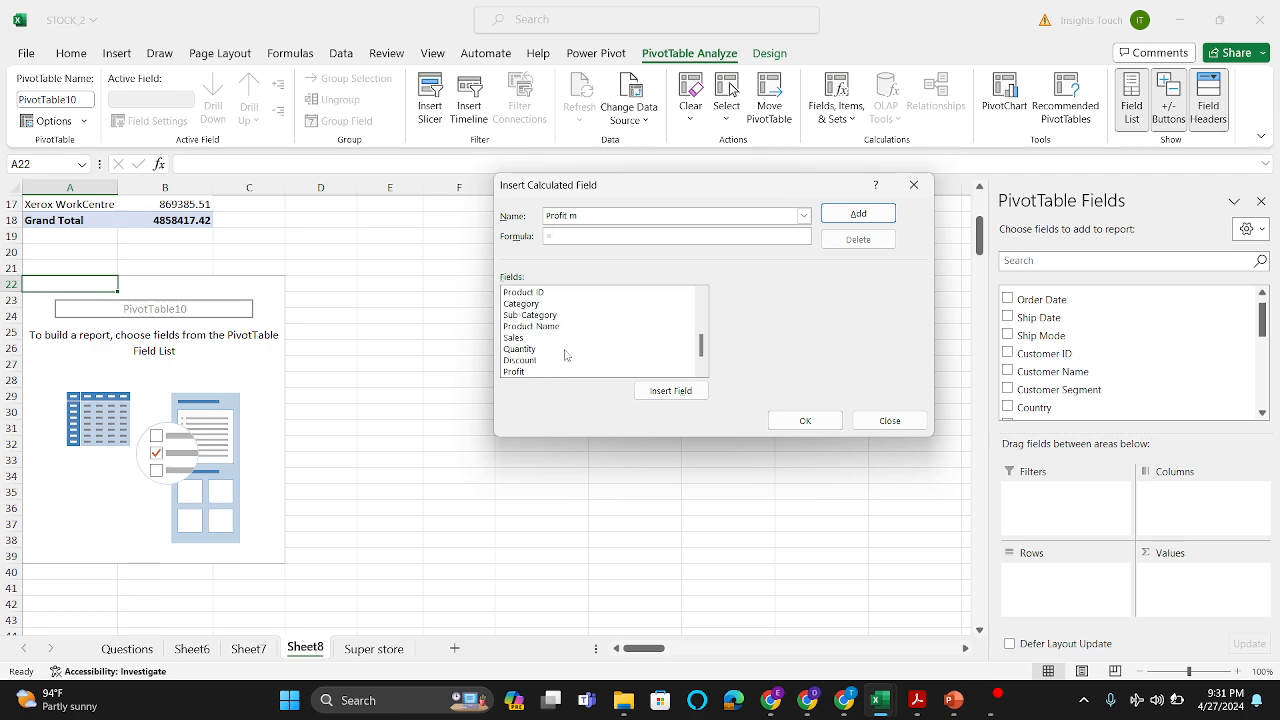
{"action": "left_click", "coordinate": [541, 349]}
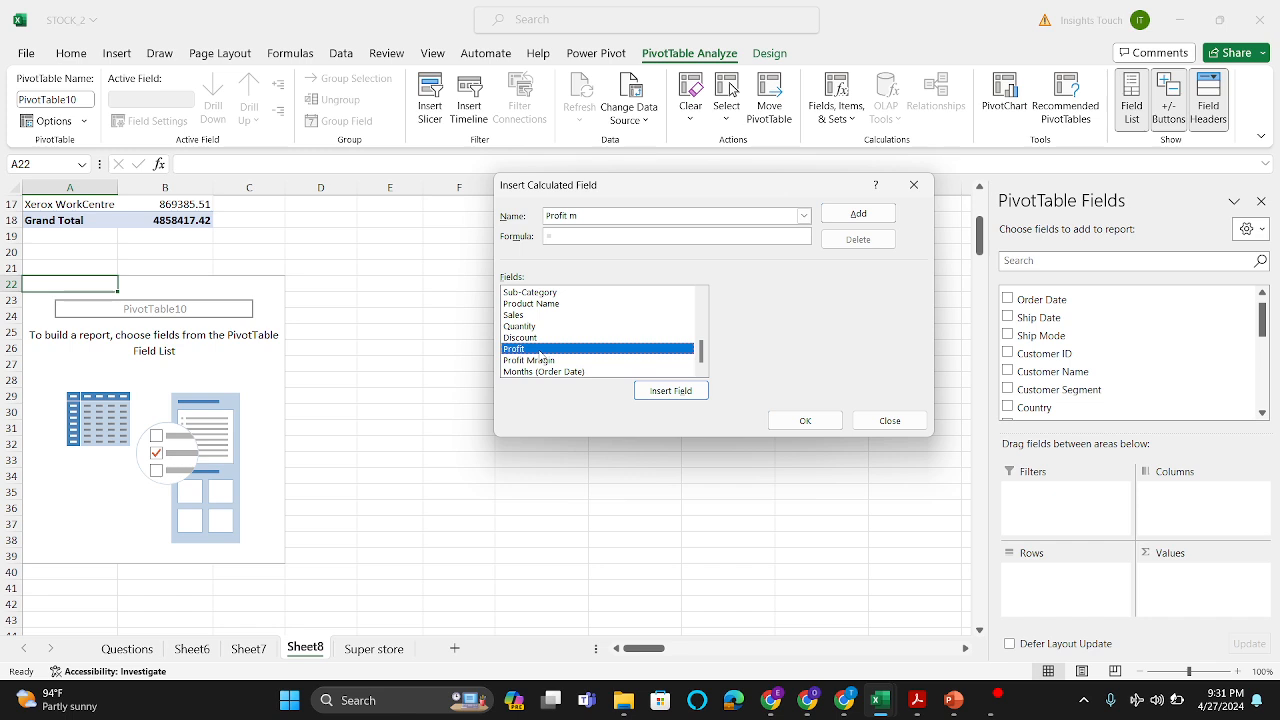
{"action": "left_click", "coordinate": [666, 391]}
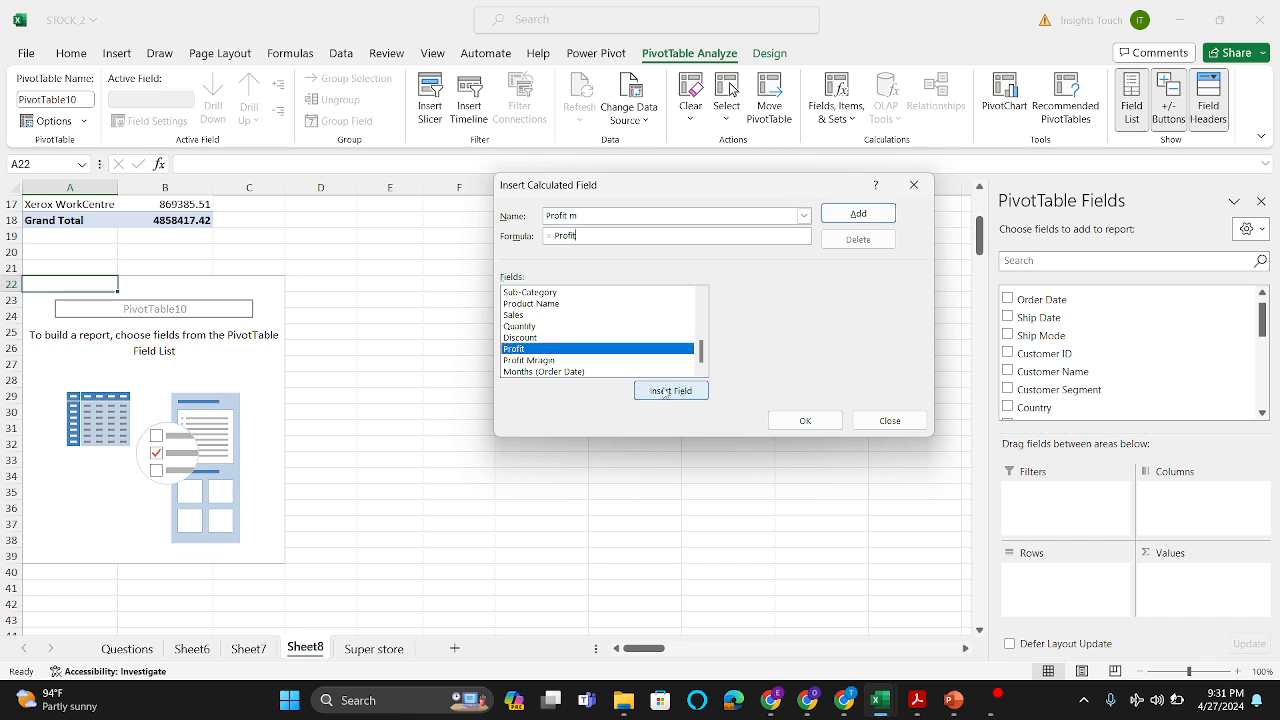
{"action": "left_click", "coordinate": [534, 316]}
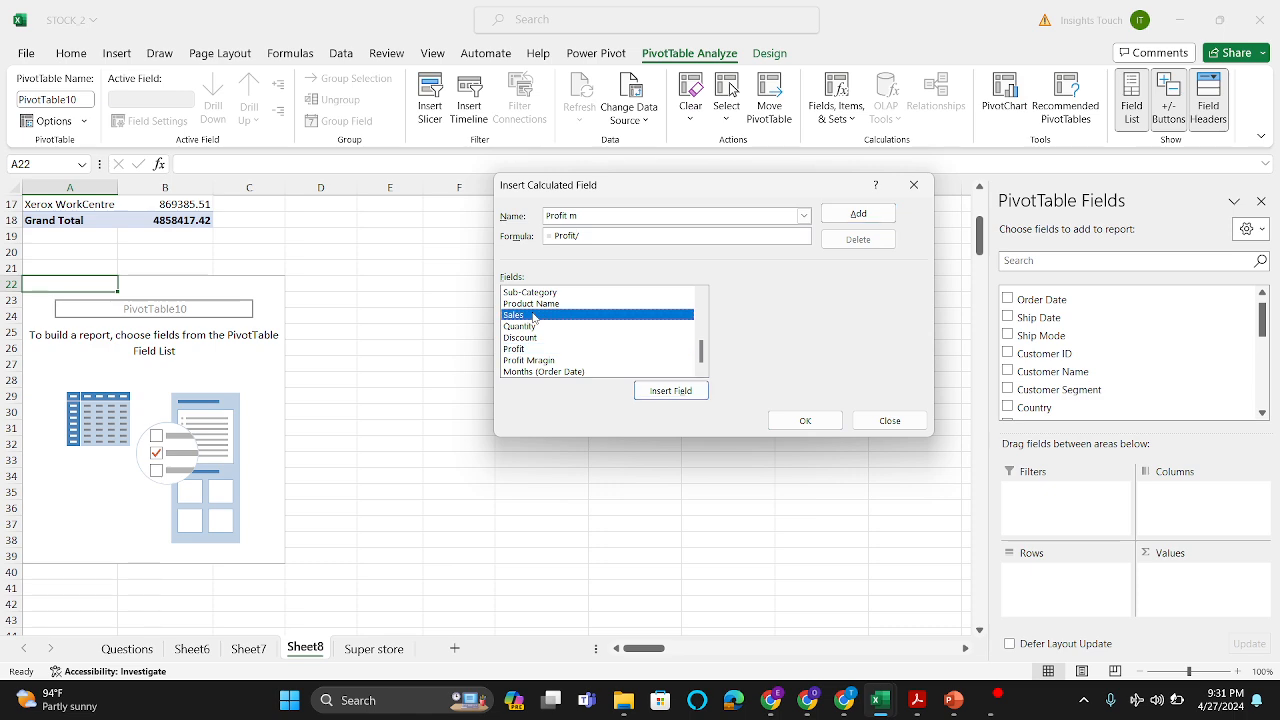
{"action": "left_click", "coordinate": [666, 392]}
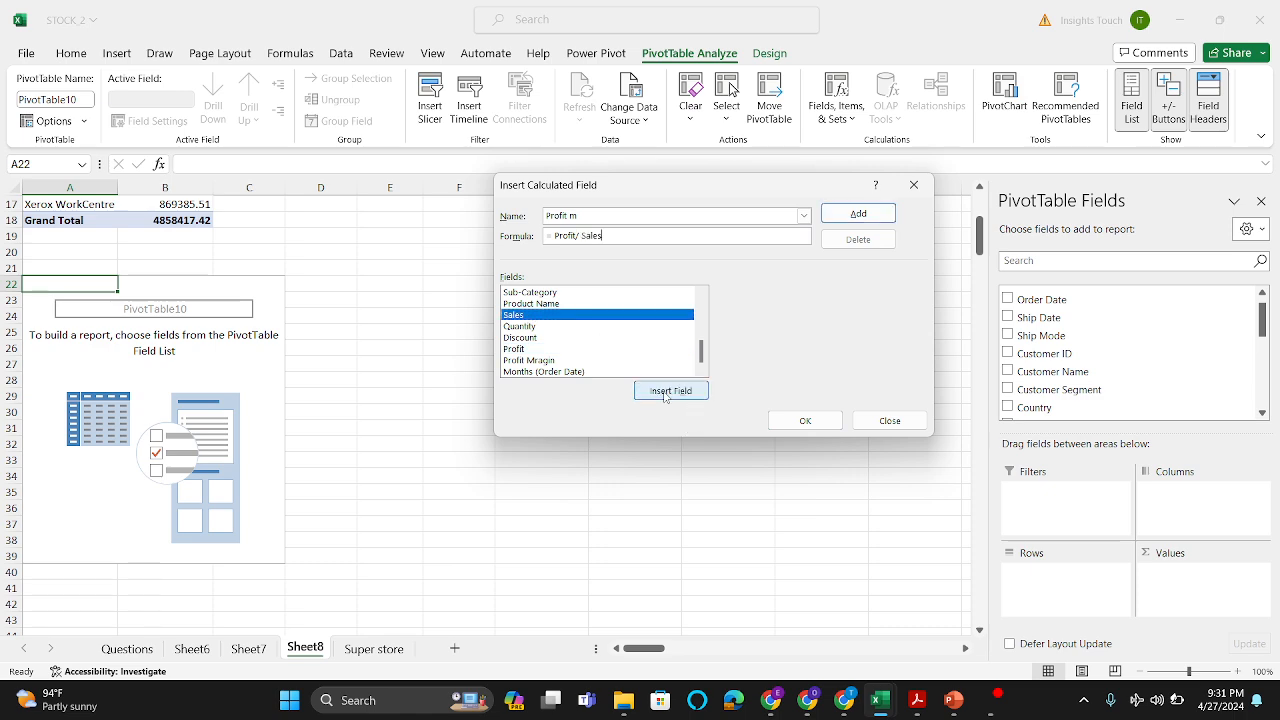
{"action": "left_click", "coordinate": [829, 420]}
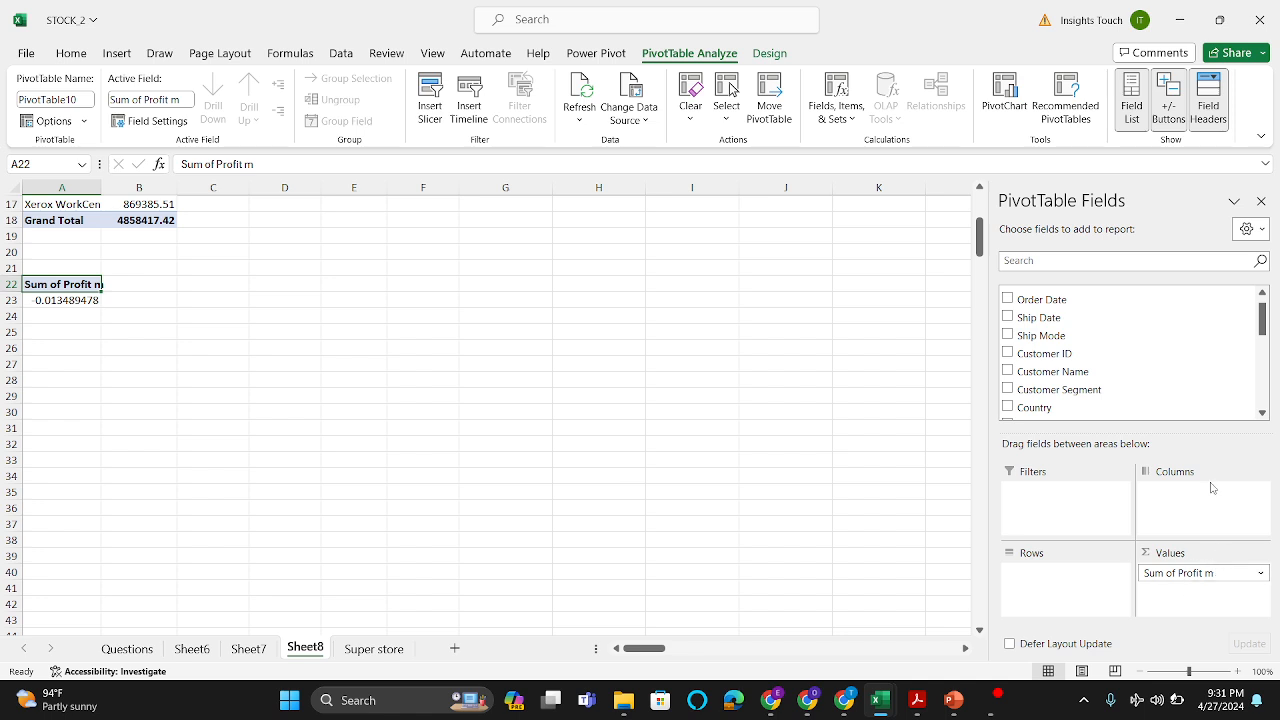
Step: Recheck the profit margin question on the Questions sheet and add Customer Segment as rows of the PivotTable at A22 on Sheet8
{"action": "scroll", "coordinate": [1097, 358], "scroll_direction": "up", "scroll_amount": 1}
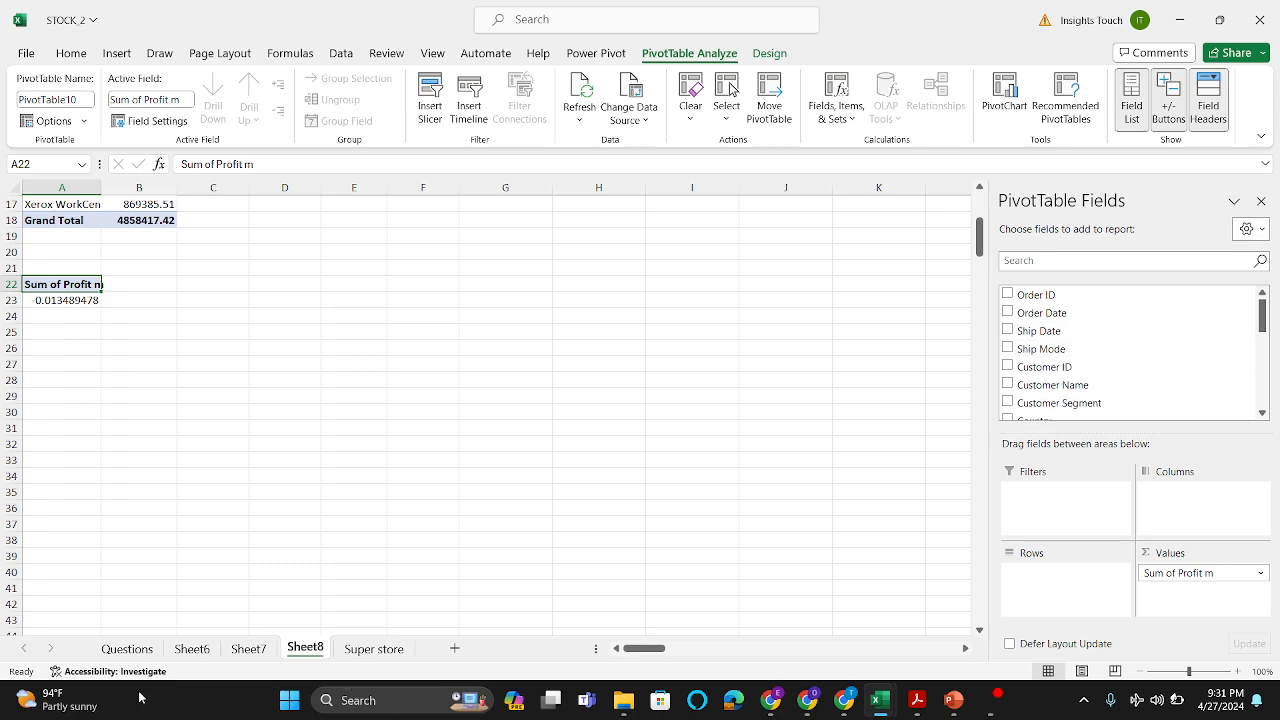
{"action": "left_click", "coordinate": [127, 649]}
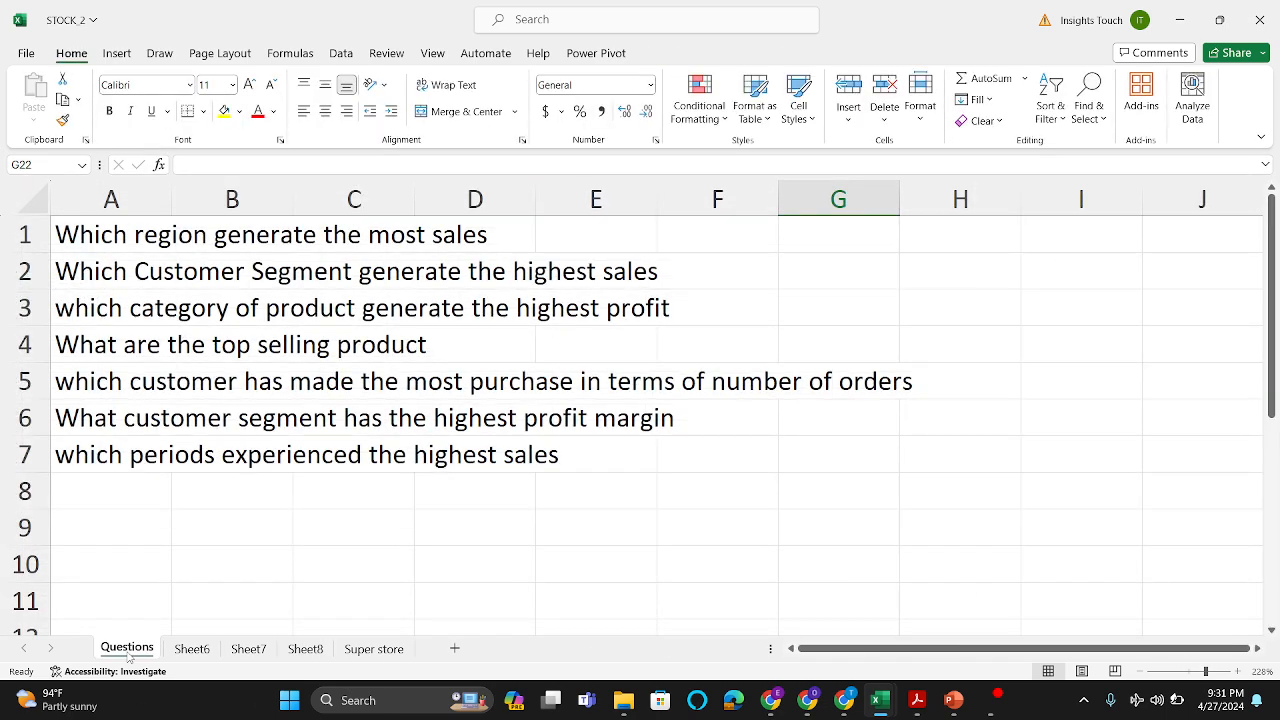
{"action": "left_click", "coordinate": [305, 649]}
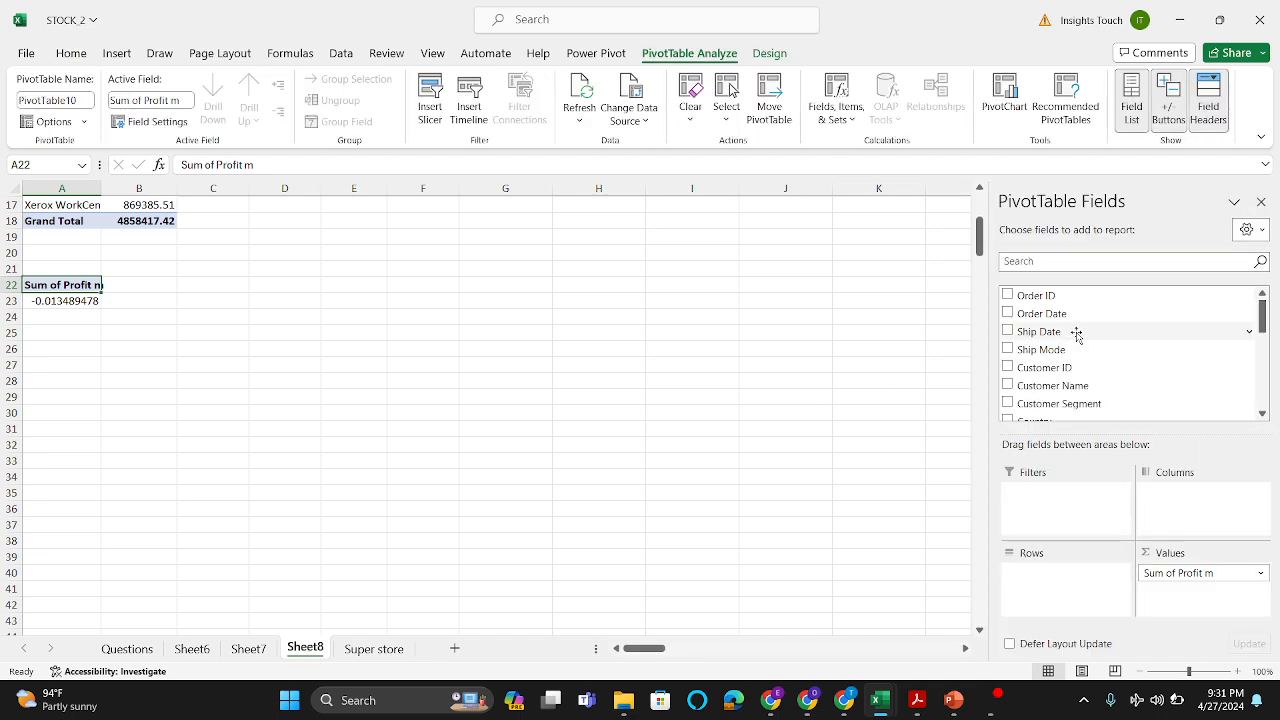
{"action": "left_click_drag", "start_coordinate": [1068, 404], "coordinate": [1077, 585]}
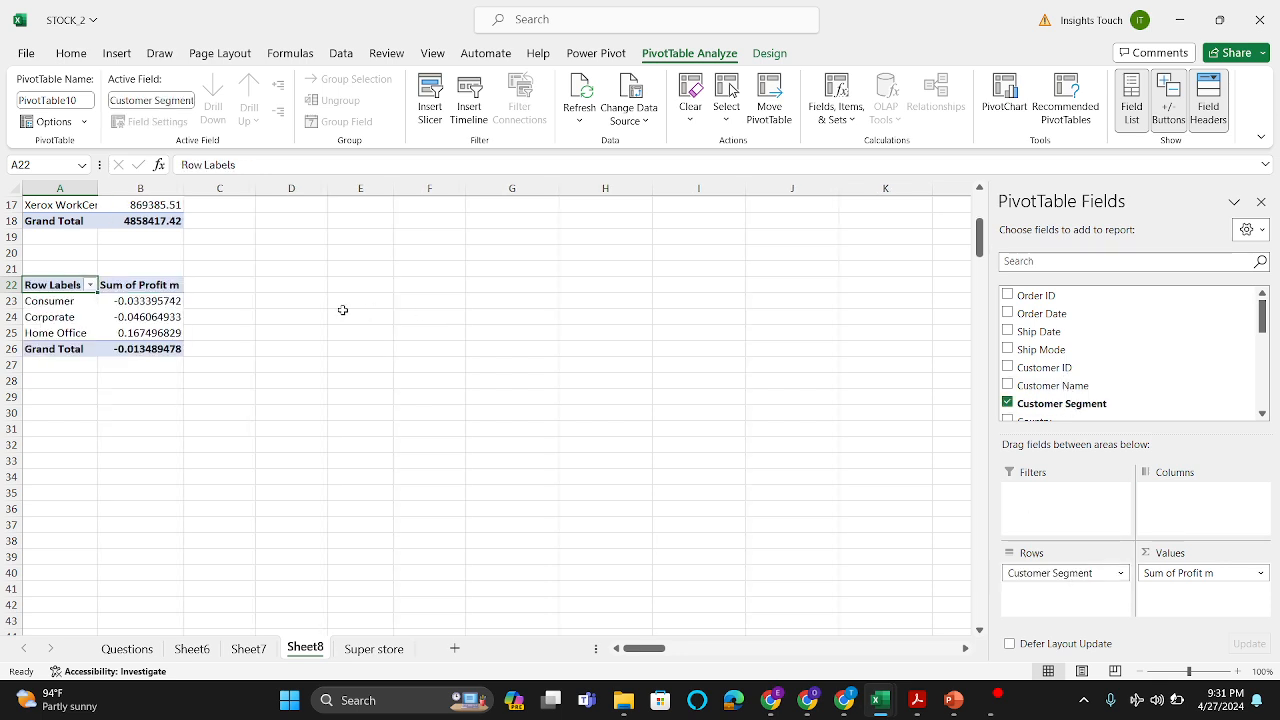
Step: Format the segments' Sum of Profit m values in B23:B25 as percentages
{"action": "left_click_drag", "start_coordinate": [161, 304], "coordinate": [162, 329]}
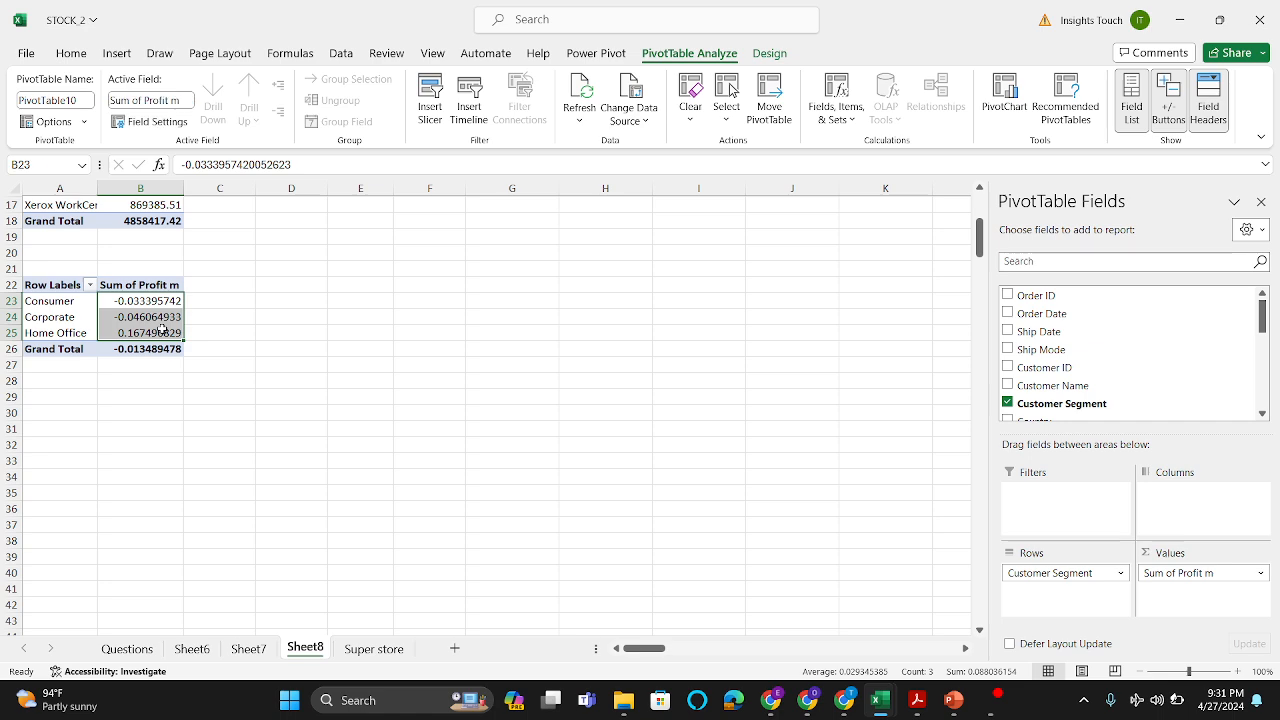
{"action": "left_click", "coordinate": [70, 52]}
{"action": "left_click", "coordinate": [579, 111]}
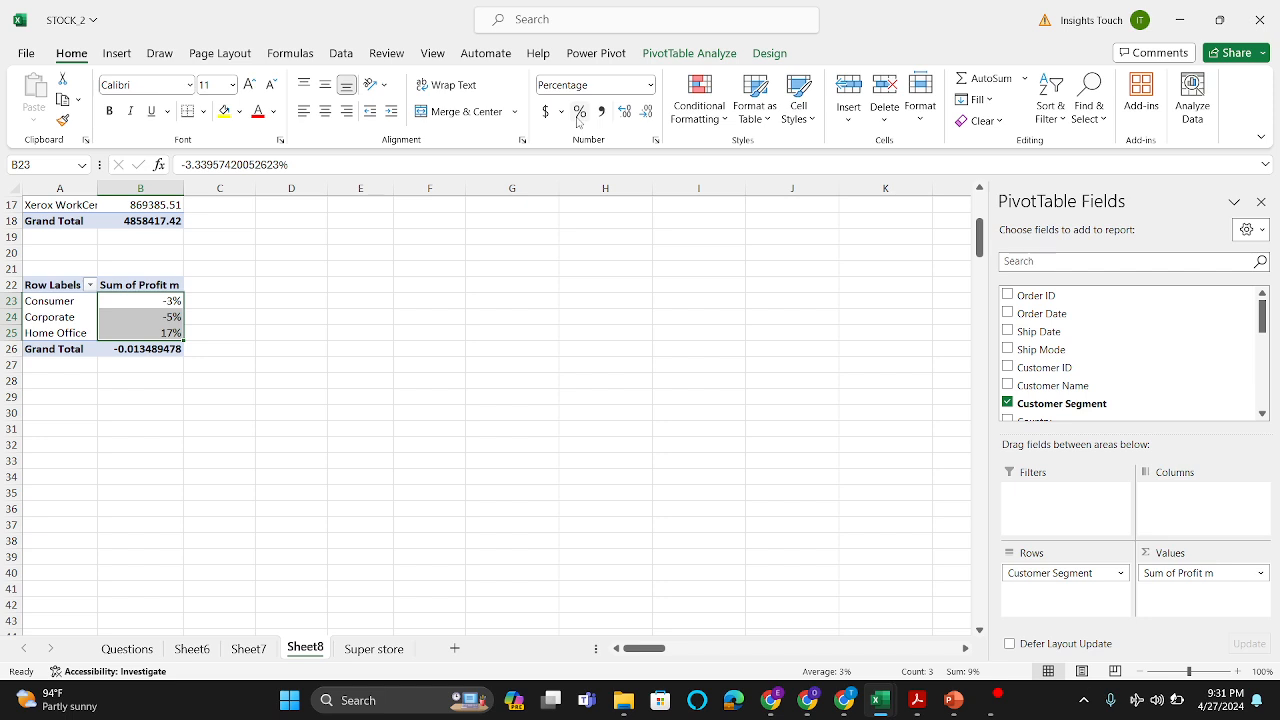
{"action": "left_click", "coordinate": [168, 305]}
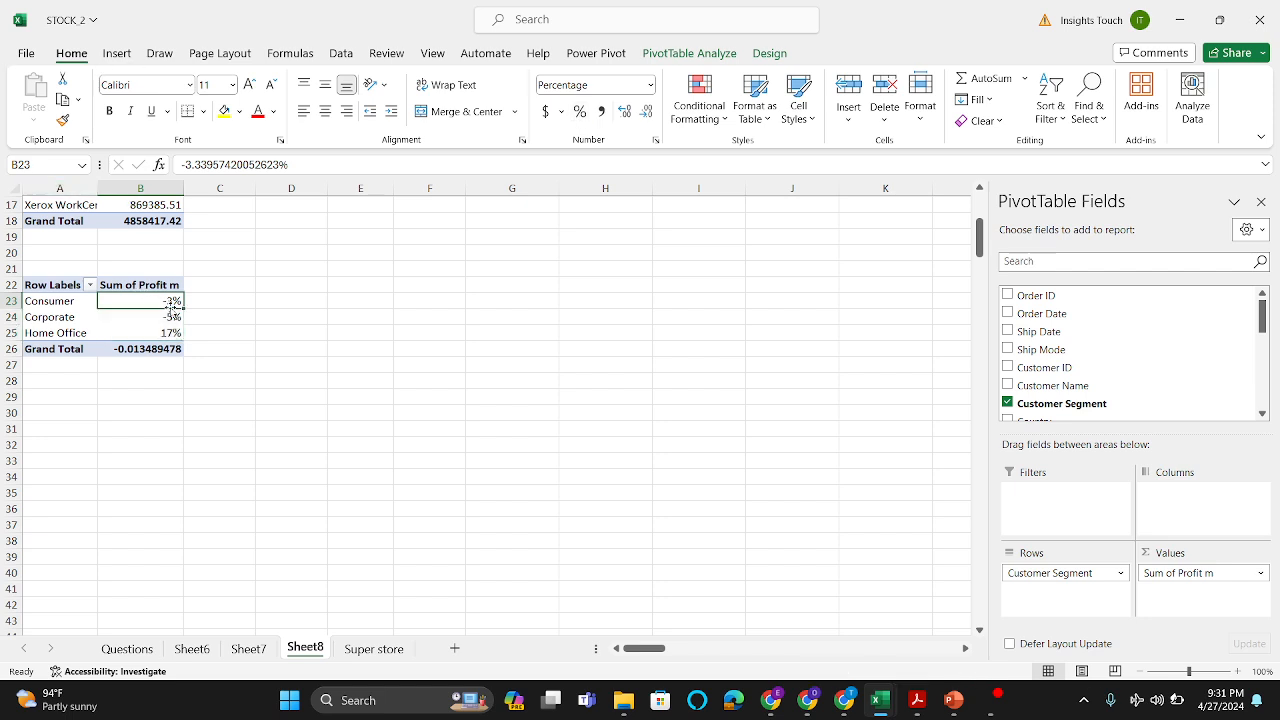
Step: Check the last question on the Questions sheet and replace Customer Segment and Sum of Profit m in the A22 PivotTable with Order Date as rows
{"action": "left_click", "coordinate": [127, 649]}
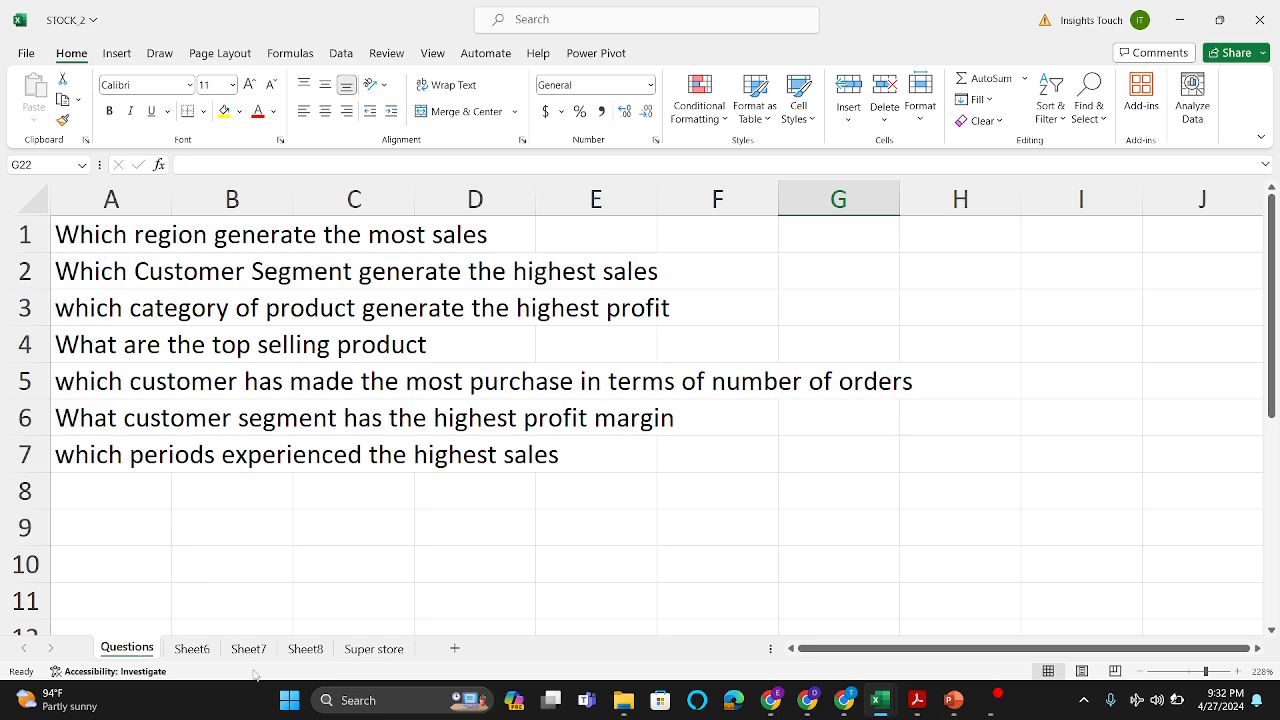
{"action": "left_click", "coordinate": [299, 652]}
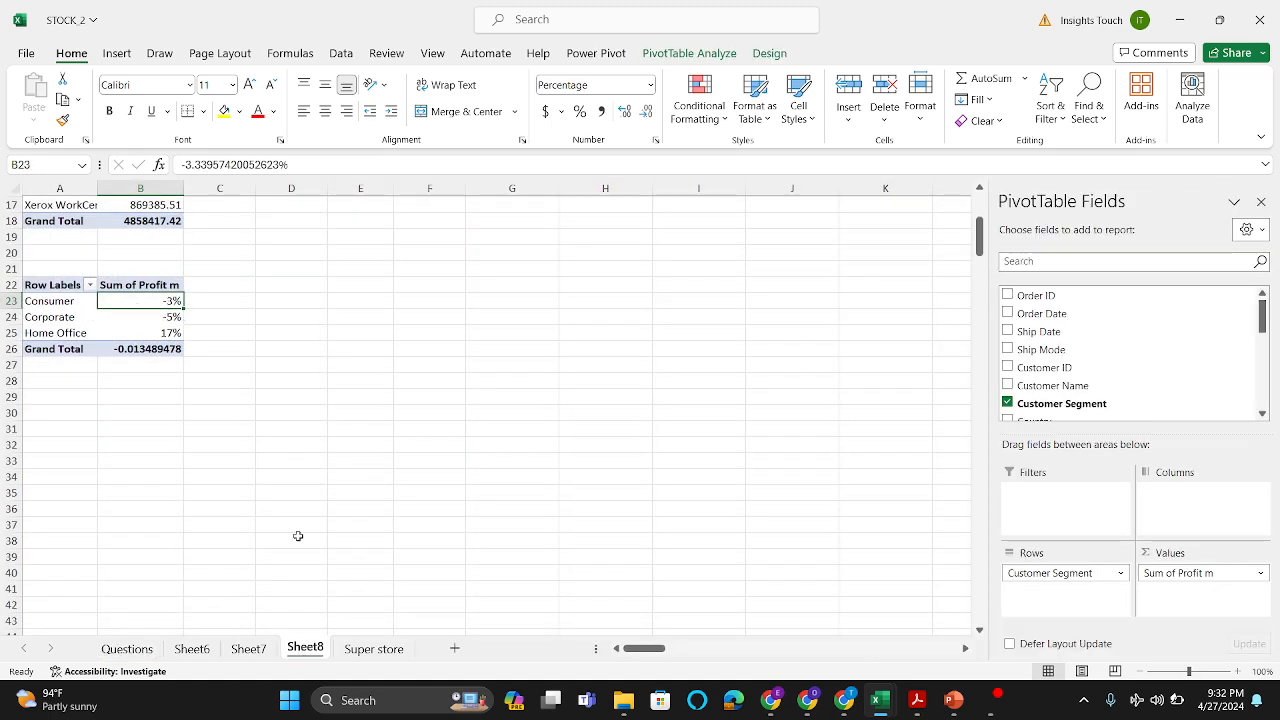
{"action": "left_click_drag", "start_coordinate": [1022, 573], "coordinate": [970, 586]}
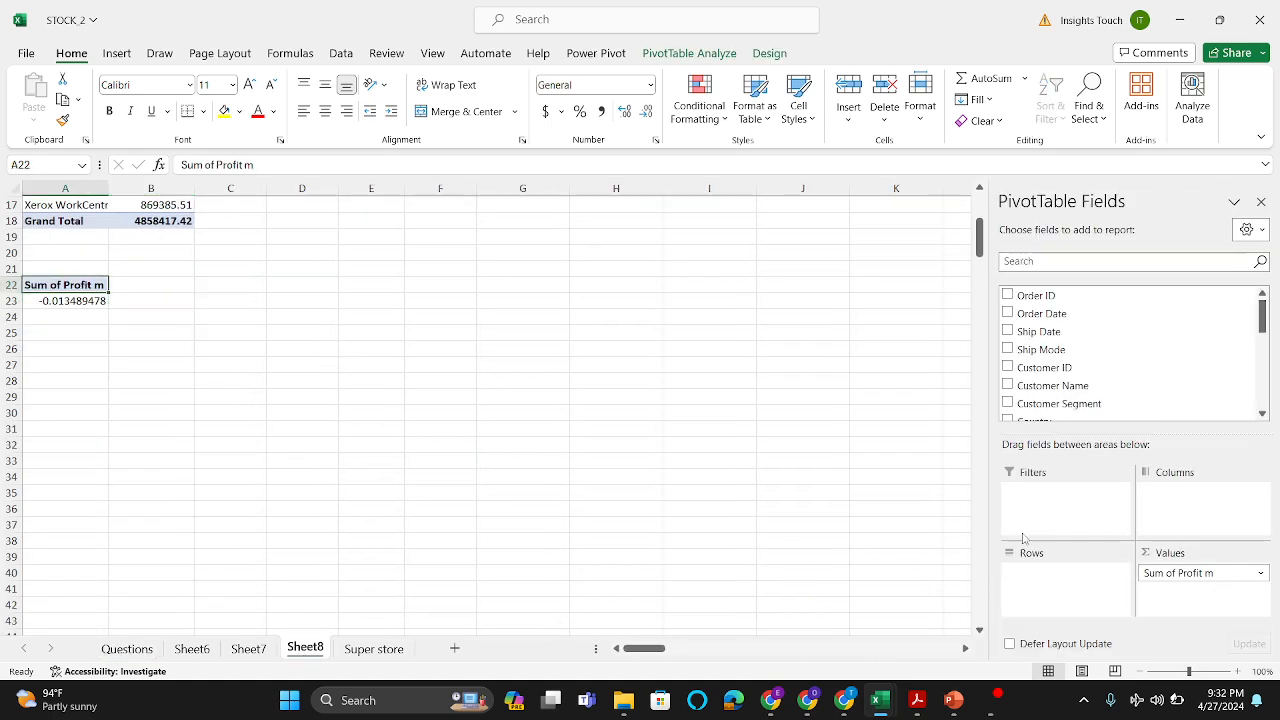
{"action": "left_click_drag", "start_coordinate": [1171, 573], "coordinate": [794, 518]}
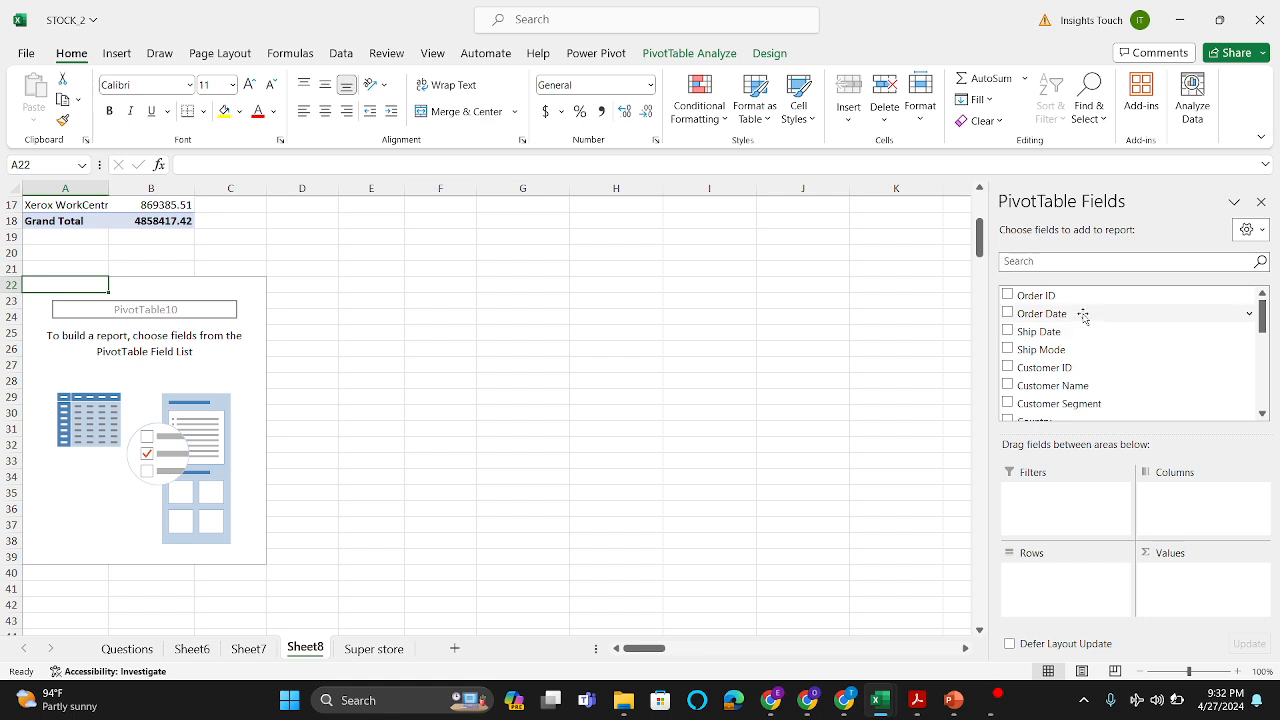
{"action": "left_click_drag", "start_coordinate": [1083, 316], "coordinate": [1061, 587]}
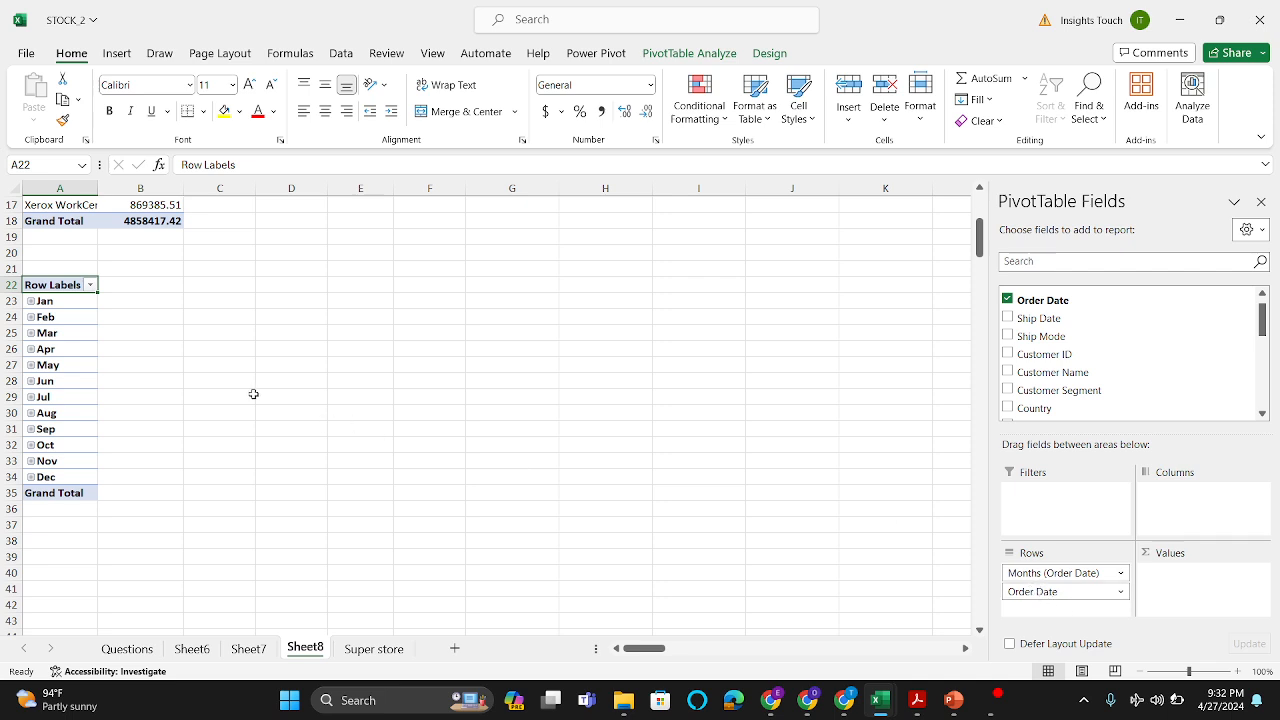
{"action": "left_click", "coordinate": [31, 301]}
{"action": "left_click", "coordinate": [31, 301]}
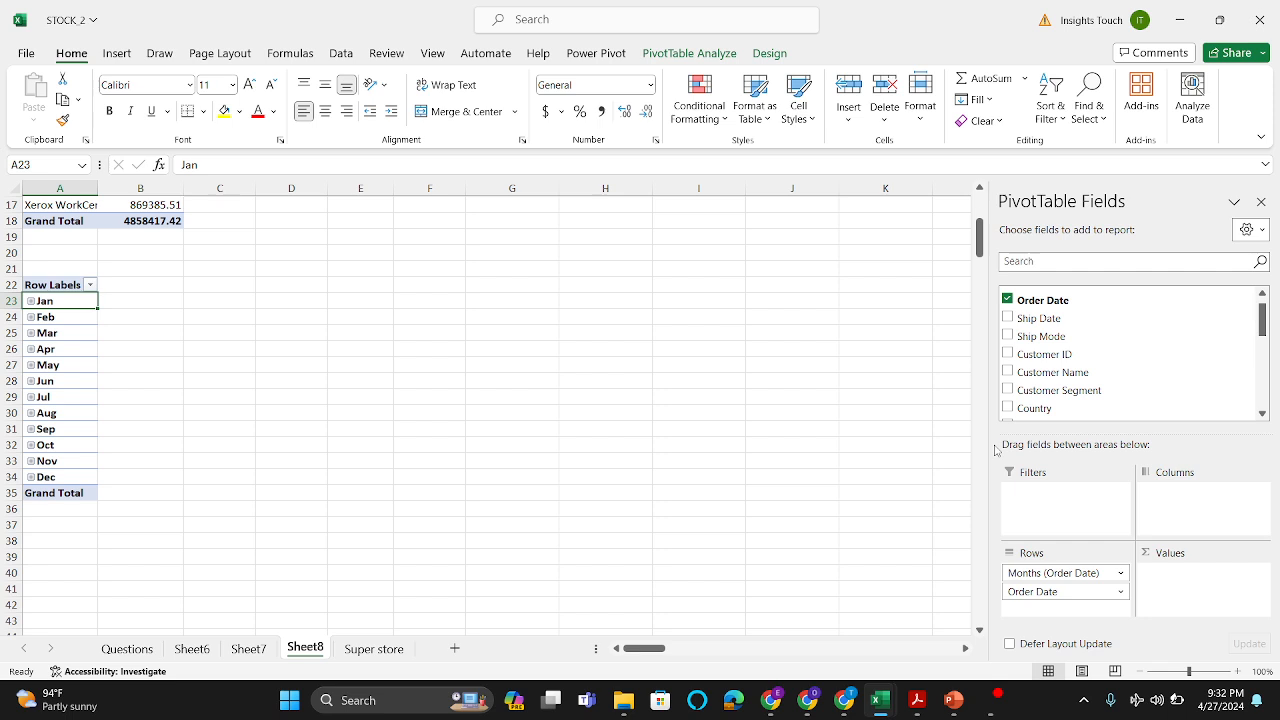
{"action": "left_click_drag", "start_coordinate": [43, 334], "coordinate": [43, 323]}
{"action": "left_click", "coordinate": [70, 342]}
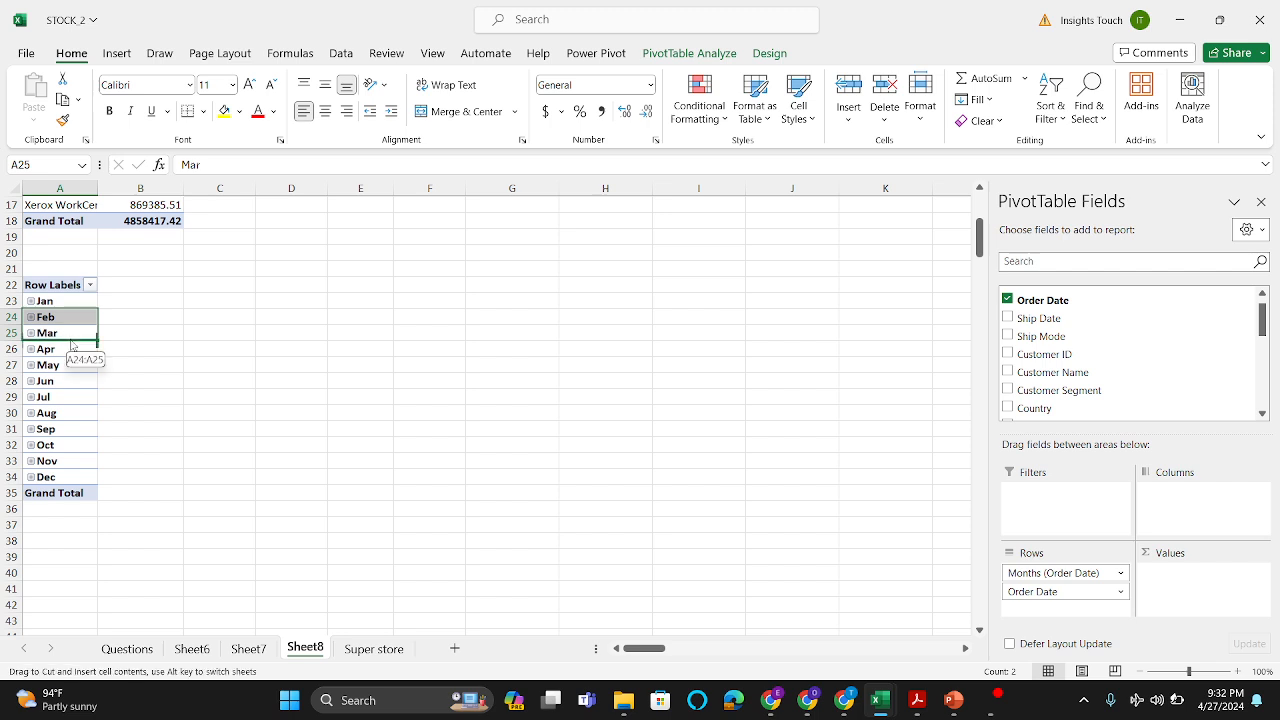
Step: Group the Order Date rows of the A22 PivotTable by Days, Months, Quarters and Years
{"action": "left_click", "coordinate": [69, 358]}
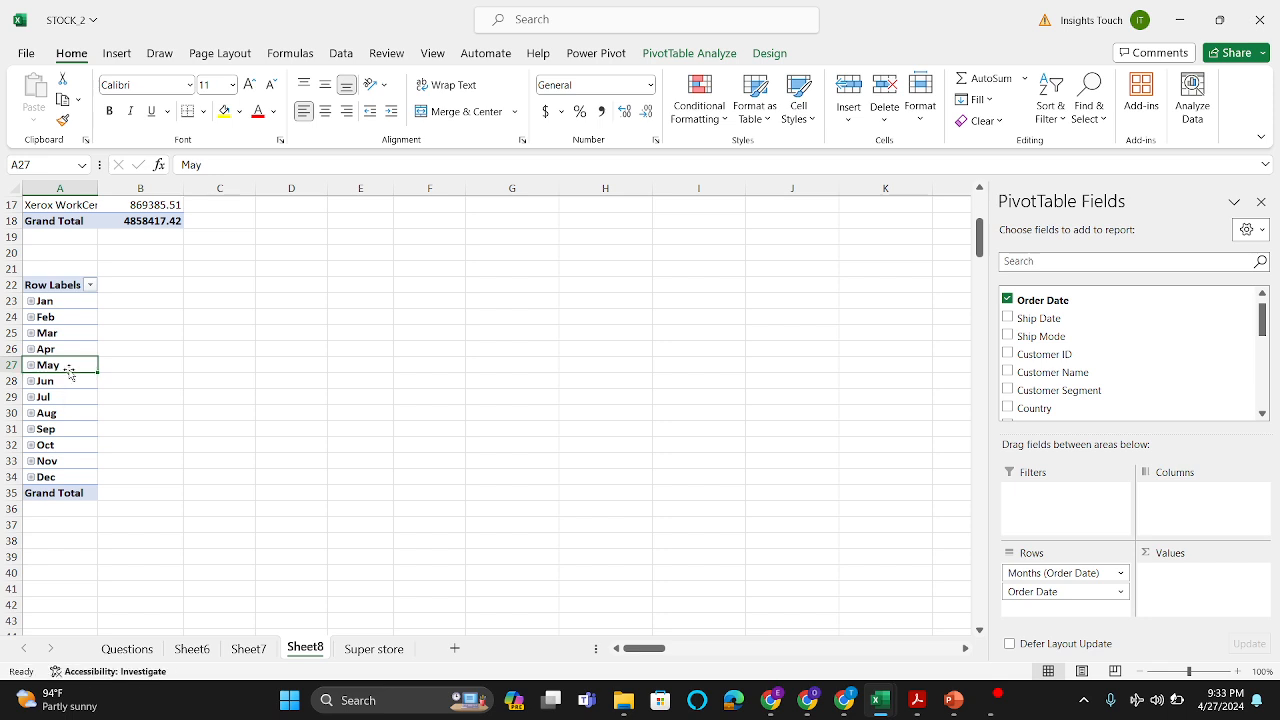
{"action": "right_click", "coordinate": [70, 372]}
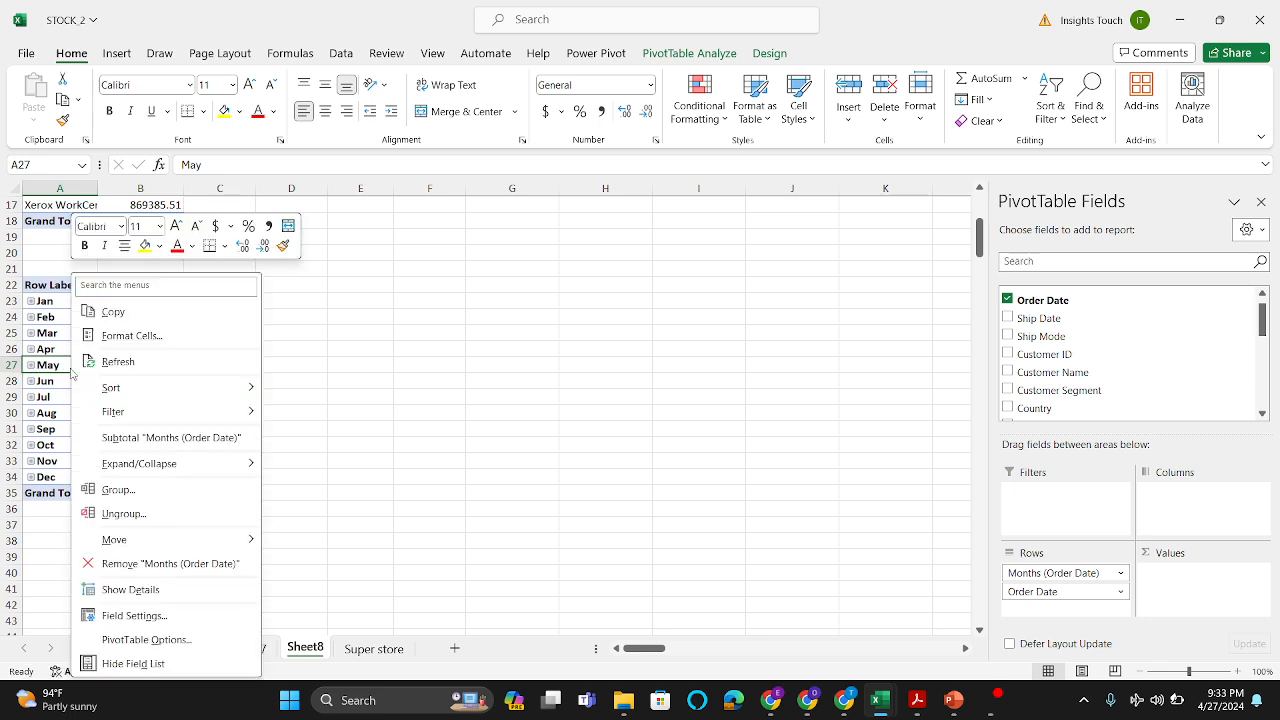
{"action": "left_click", "coordinate": [160, 491]}
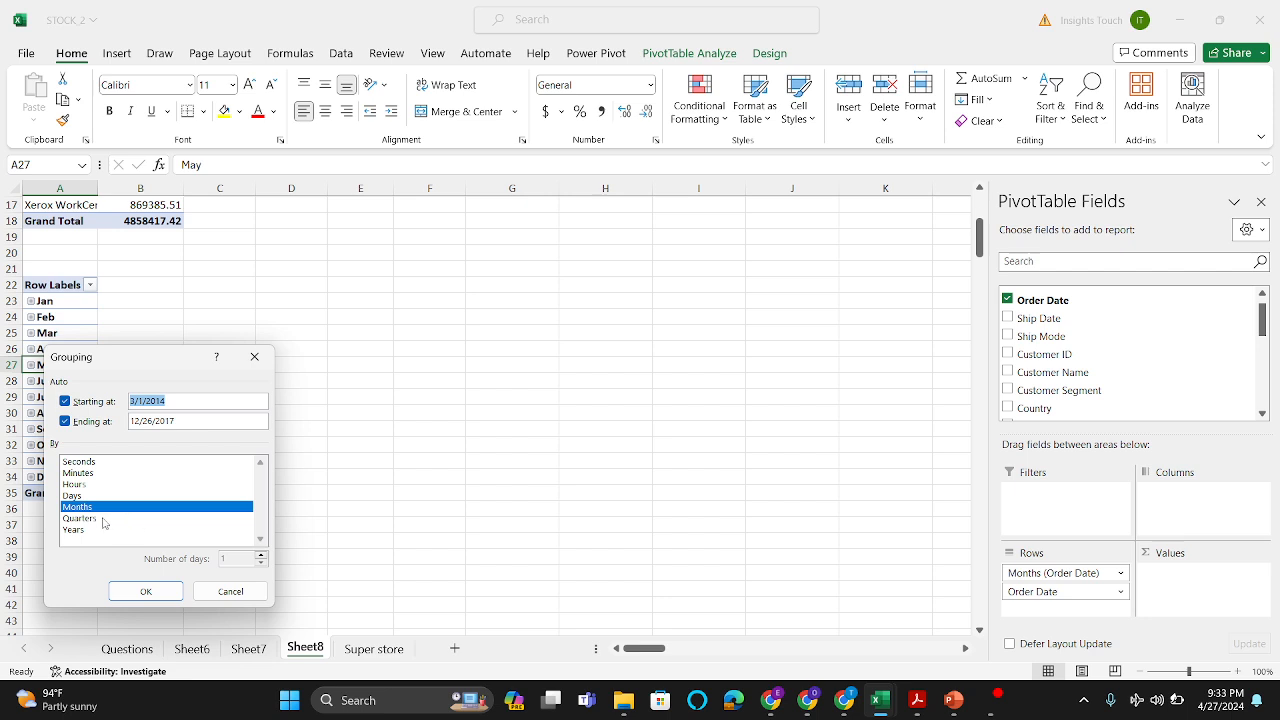
{"action": "left_click", "coordinate": [101, 519]}
{"action": "left_click", "coordinate": [94, 531]}
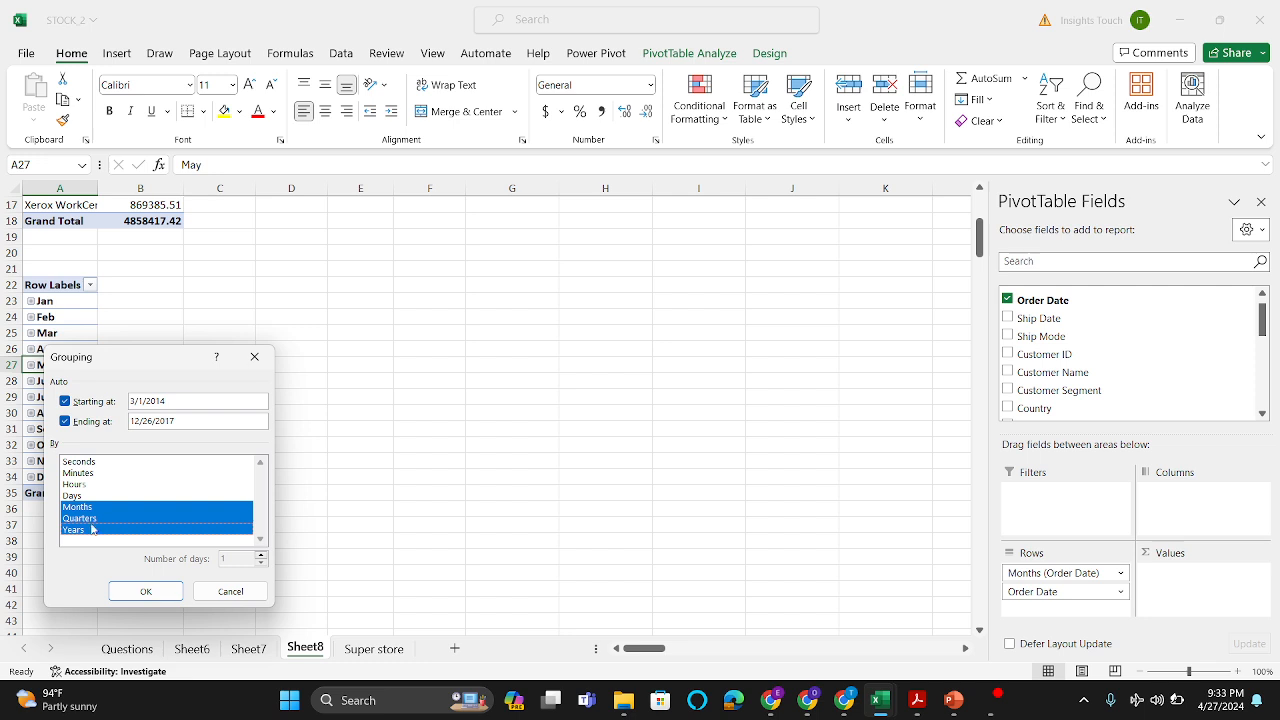
{"action": "left_click", "coordinate": [94, 496]}
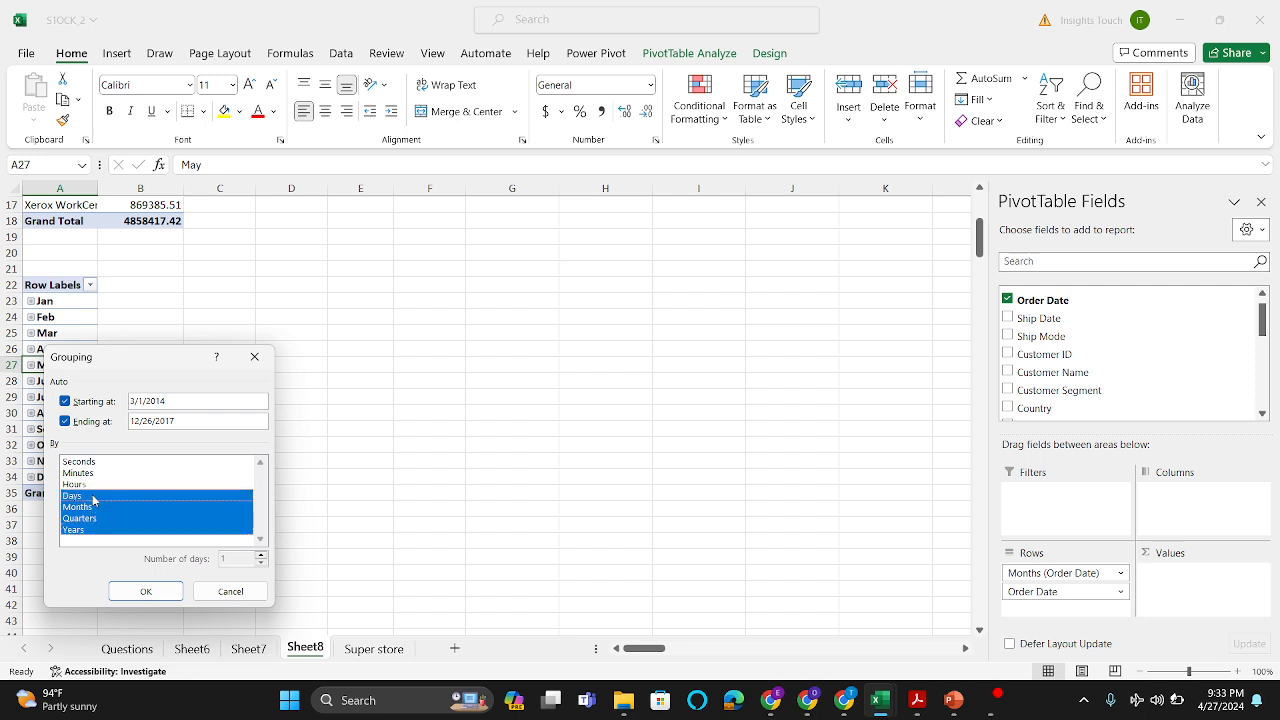
{"action": "left_click", "coordinate": [141, 591]}
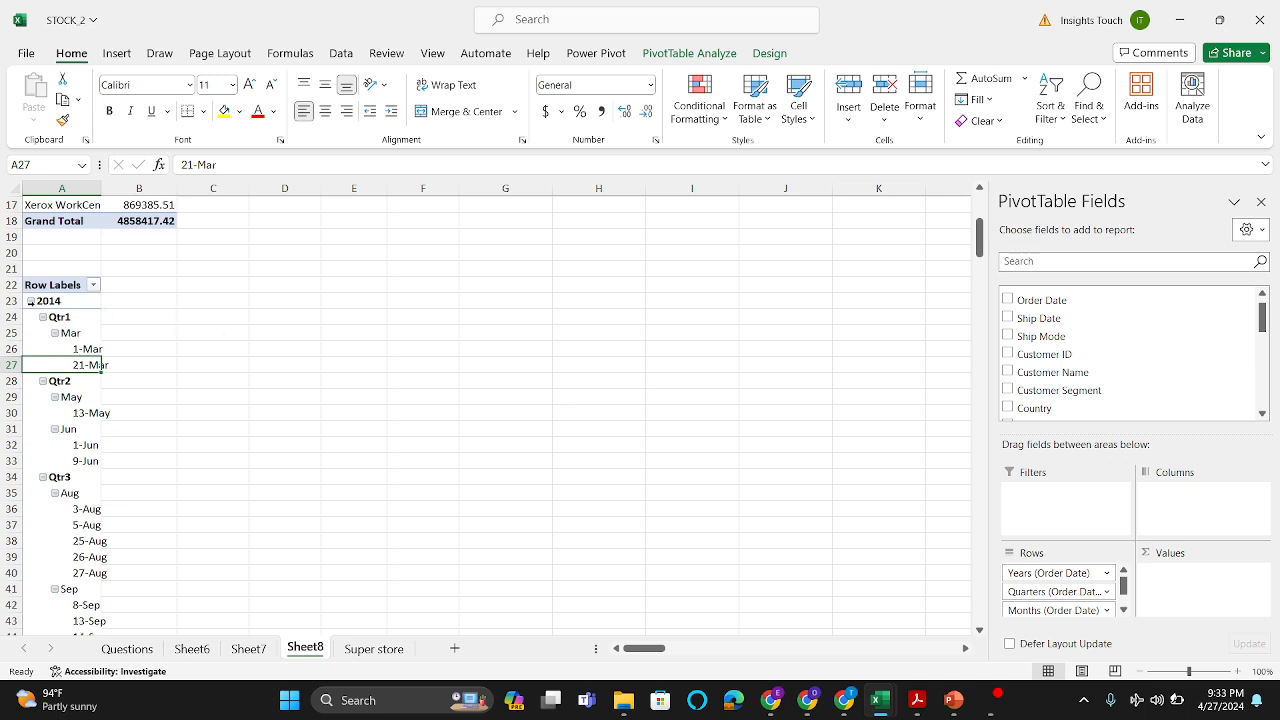
Step: Collapse the 2014, 2015, 2016 and 2017 groups in the A22 PivotTable so only the year rows show
{"action": "left_click", "coordinate": [33, 301]}
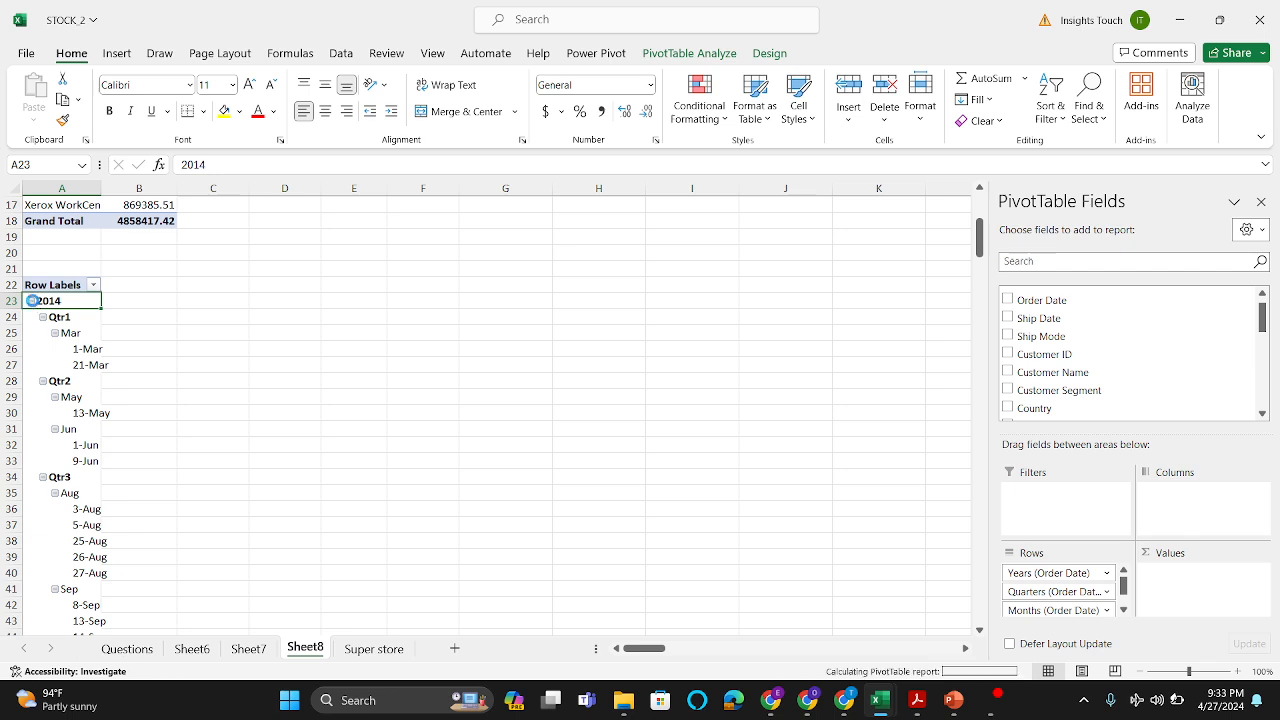
{"action": "left_click", "coordinate": [31, 301]}
{"action": "left_click", "coordinate": [31, 317]}
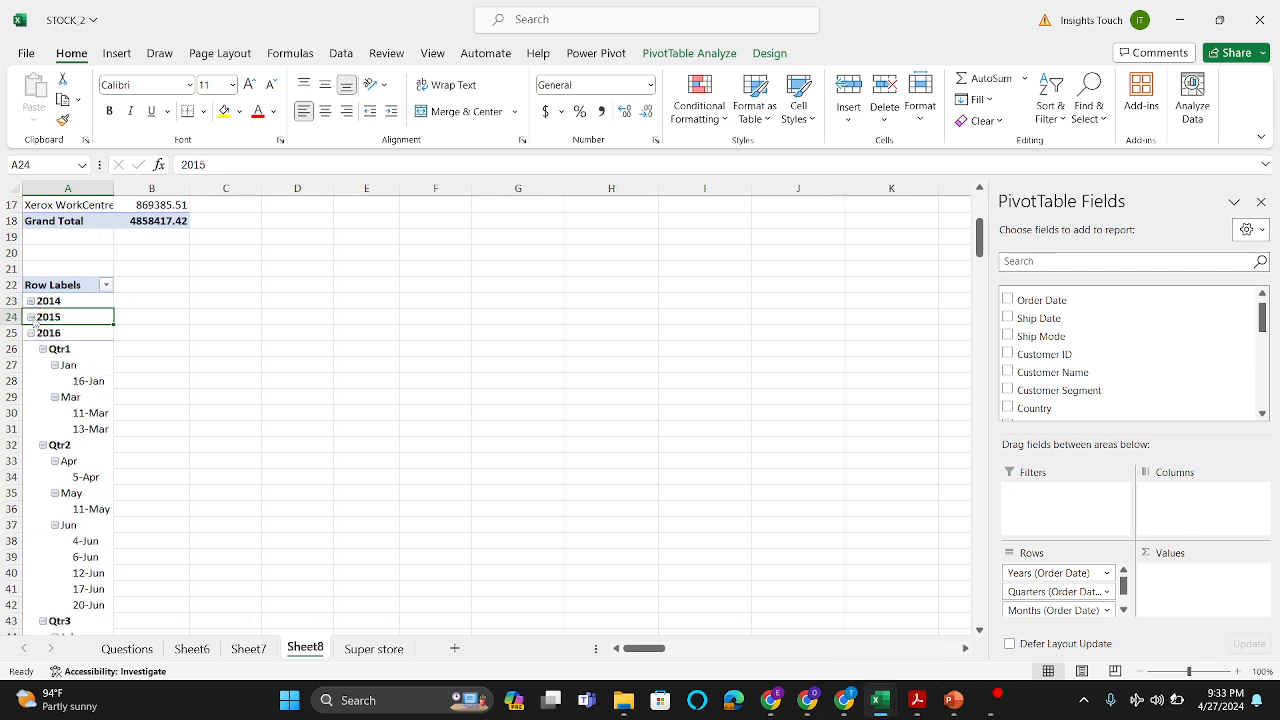
{"action": "left_click", "coordinate": [31, 333]}
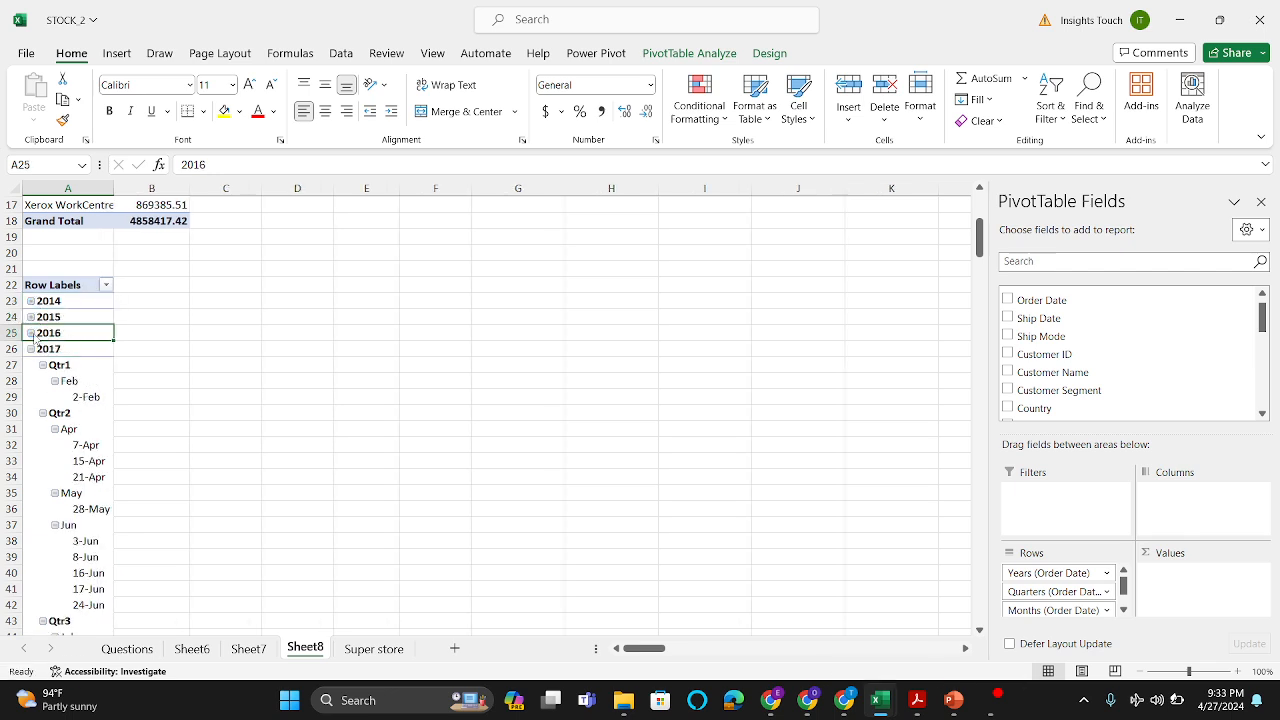
{"action": "left_click", "coordinate": [31, 349]}
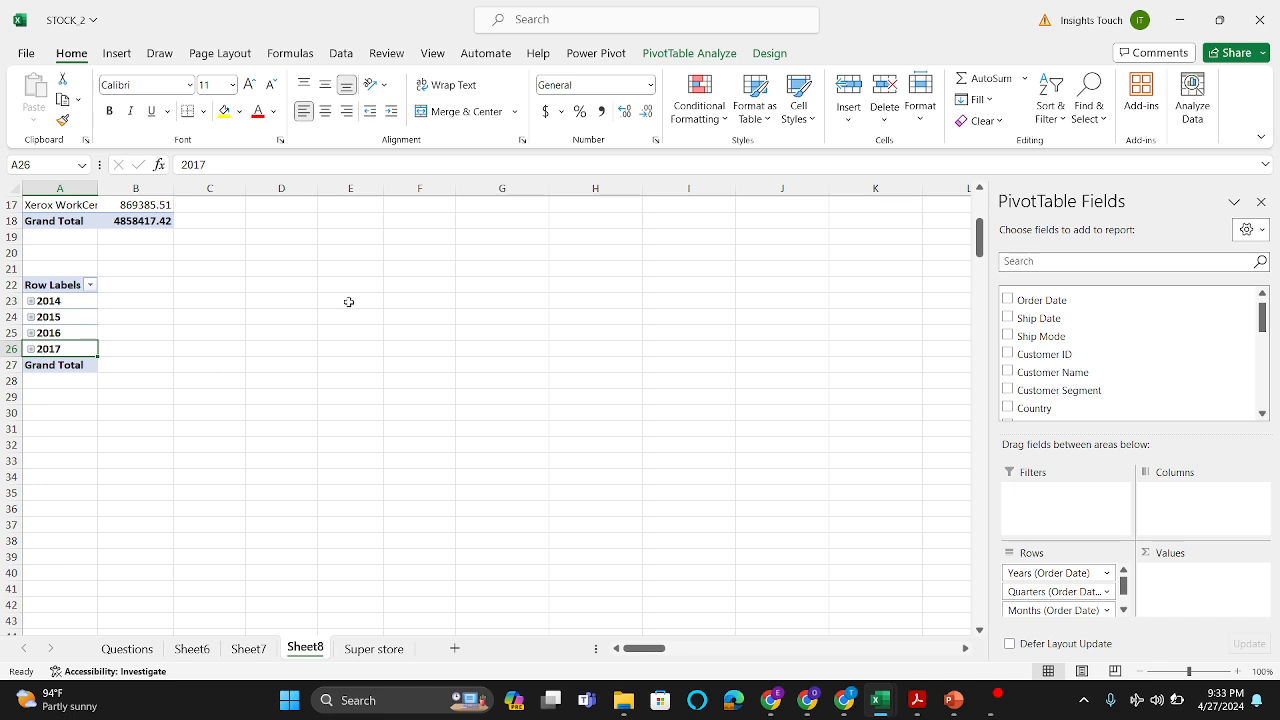
Step: Add the Sales field as summed values to the year rows of the A22 PivotTable
{"action": "scroll", "coordinate": [1090, 400], "scroll_direction": "down", "scroll_amount": 2}
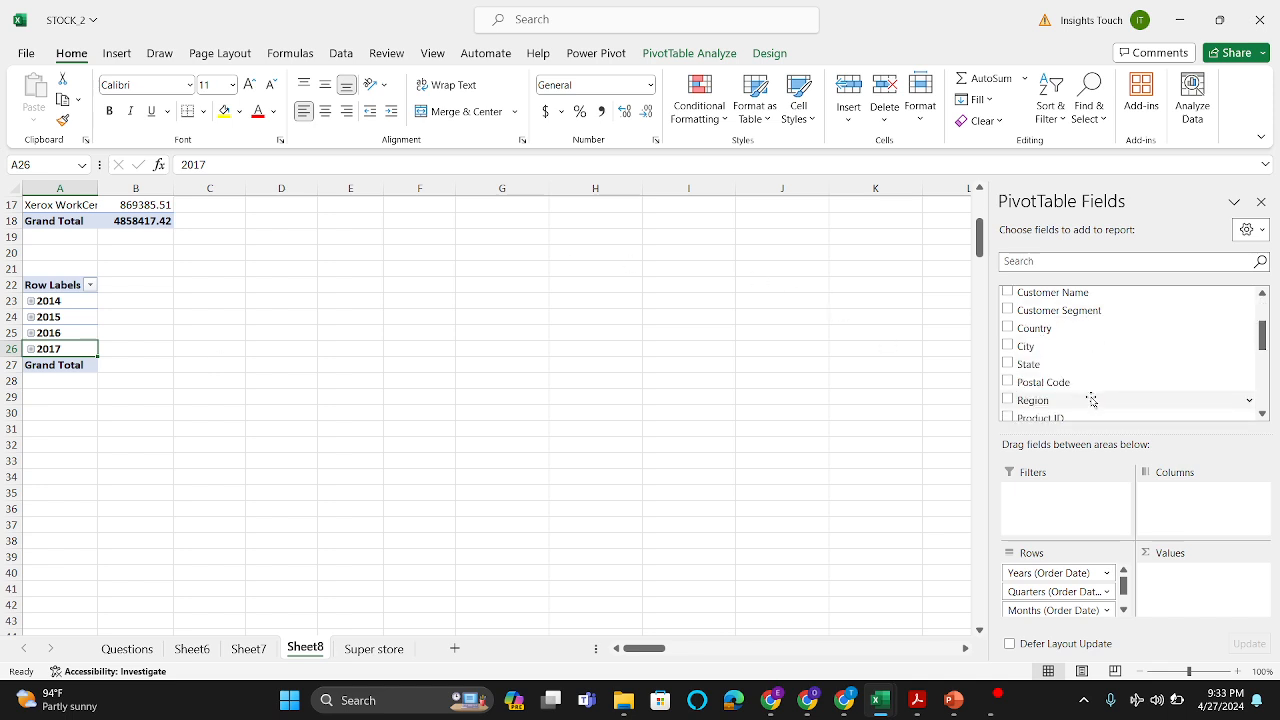
{"action": "scroll", "coordinate": [1077, 363], "scroll_direction": "down", "scroll_amount": 5}
{"action": "scroll", "coordinate": [1077, 363], "scroll_direction": "up", "scroll_amount": 7}
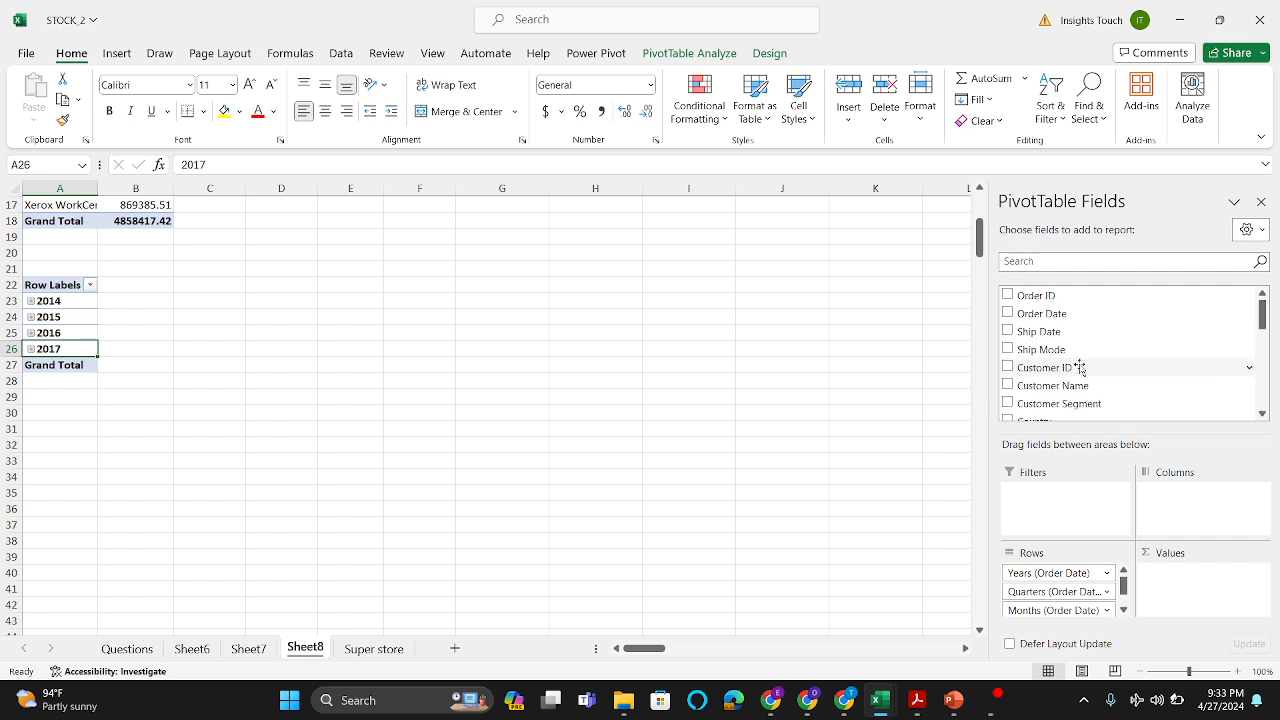
{"action": "scroll", "coordinate": [1080, 367], "scroll_direction": "down", "scroll_amount": 8}
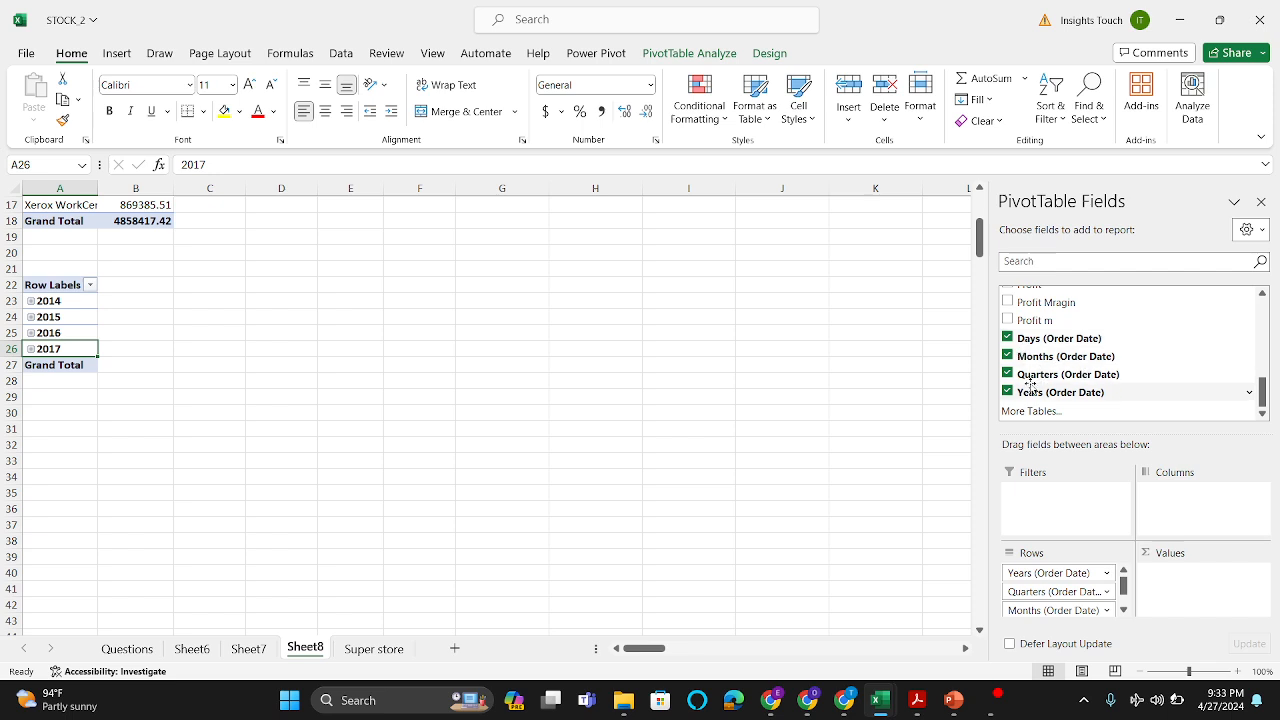
{"action": "scroll", "coordinate": [1132, 290], "scroll_direction": "up", "scroll_amount": 7}
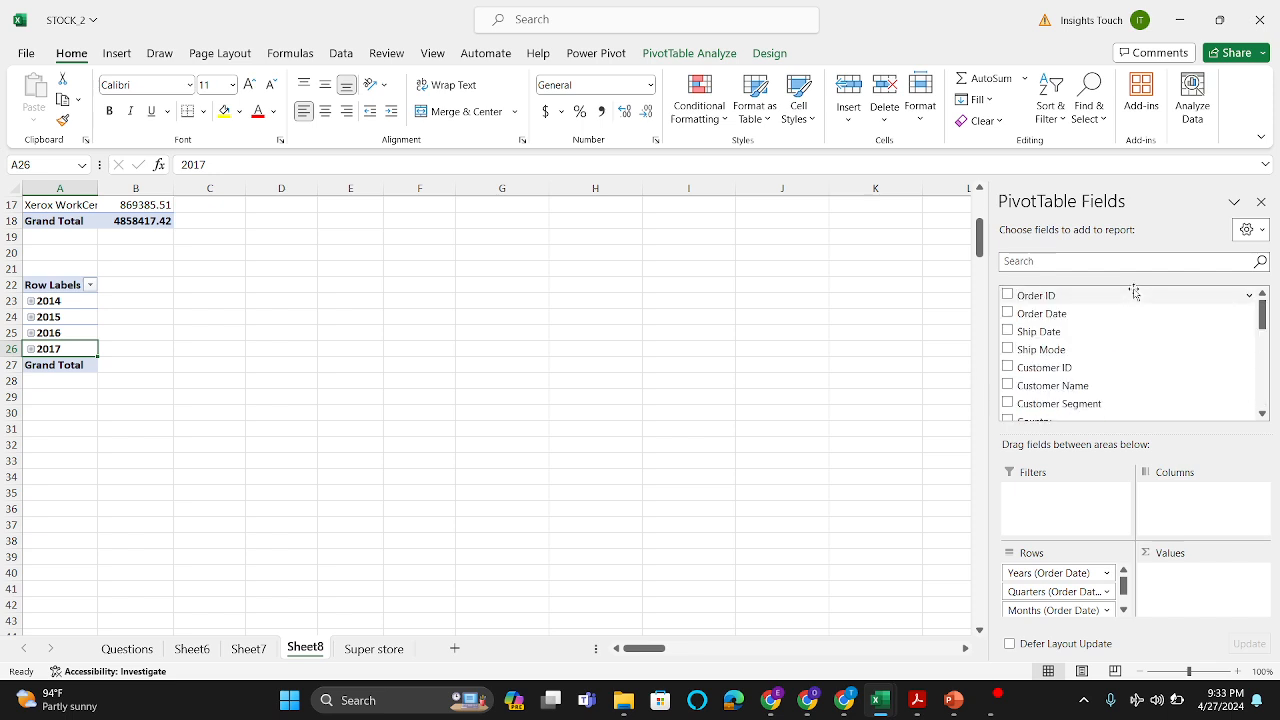
{"action": "scroll", "coordinate": [1092, 376], "scroll_direction": "down", "scroll_amount": 6}
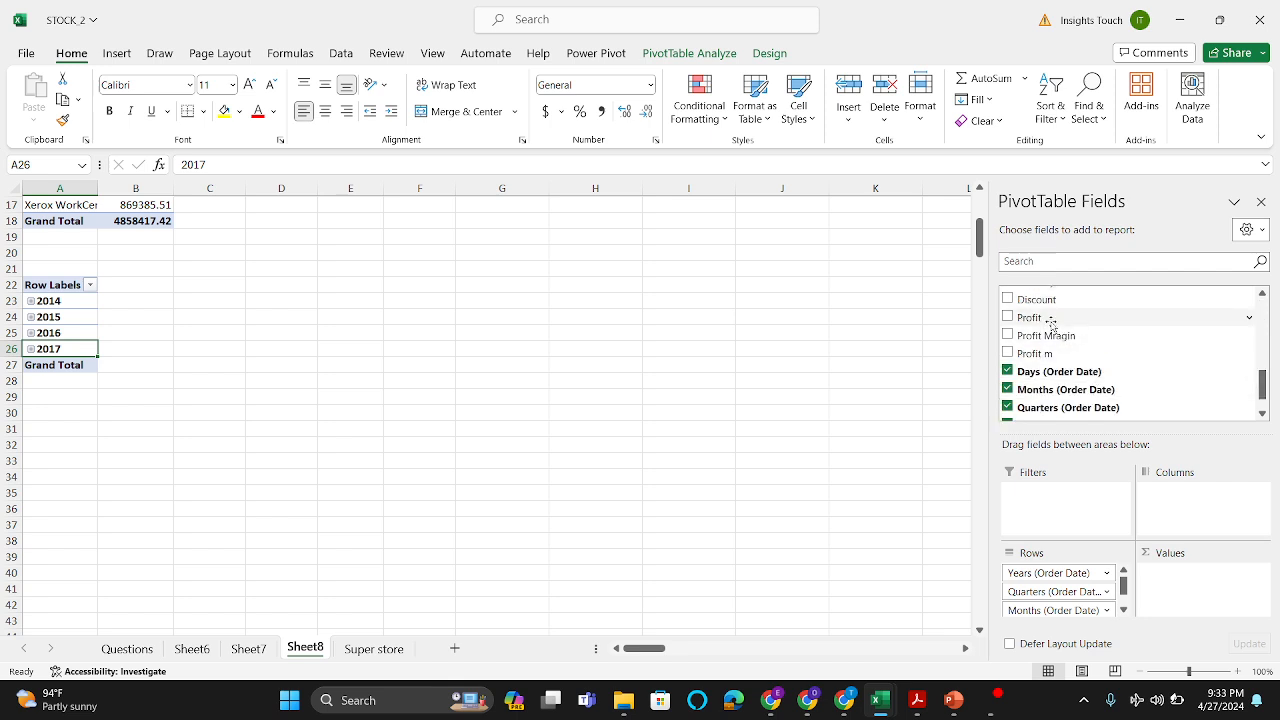
{"action": "scroll", "coordinate": [1054, 329], "scroll_direction": "up", "scroll_amount": 2}
{"action": "left_click_drag", "start_coordinate": [1043, 351], "coordinate": [1185, 573]}
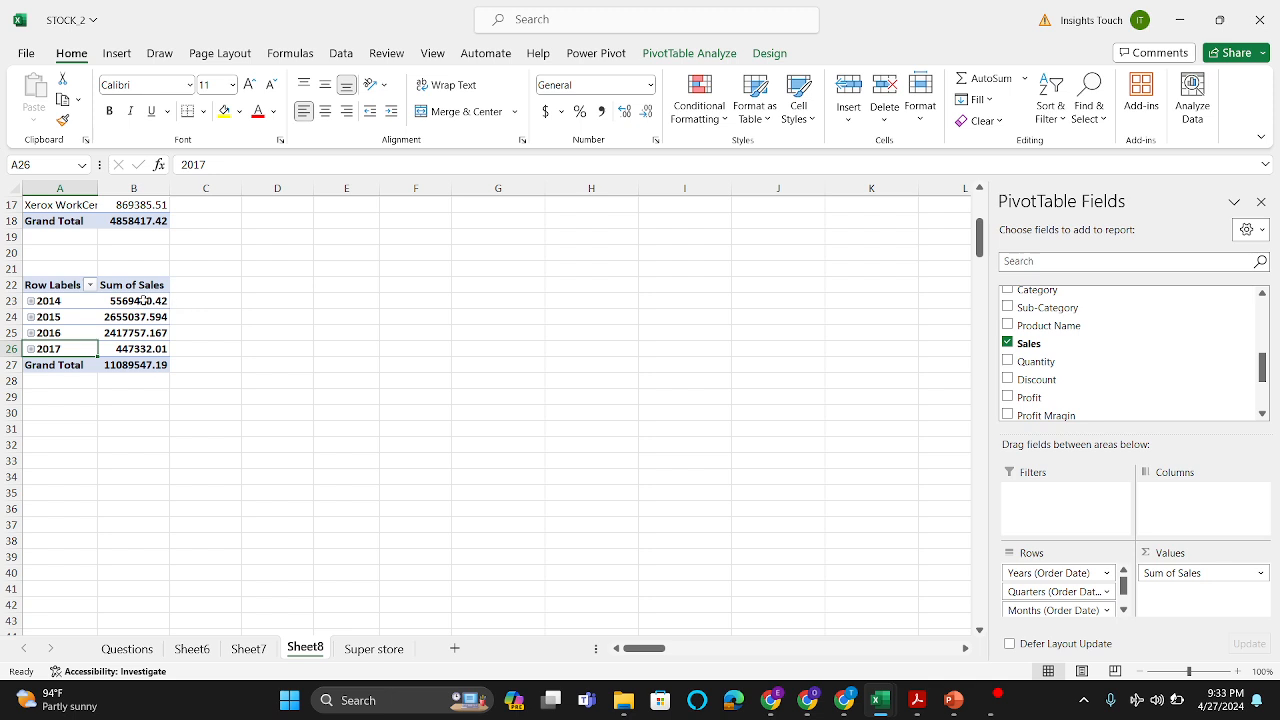
Step: Sort the years in the A22 PivotTable by Sum of Sales from largest to smallest
{"action": "left_click", "coordinate": [132, 318]}
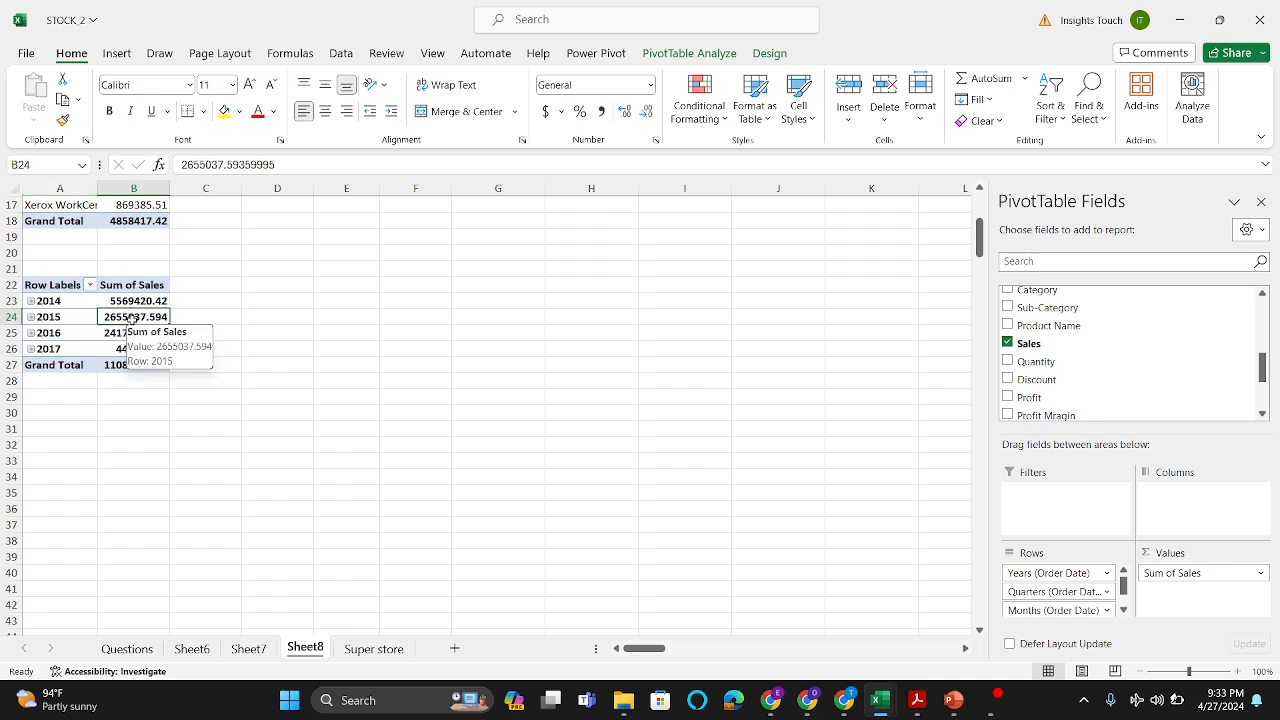
{"action": "left_click", "coordinate": [1058, 118]}
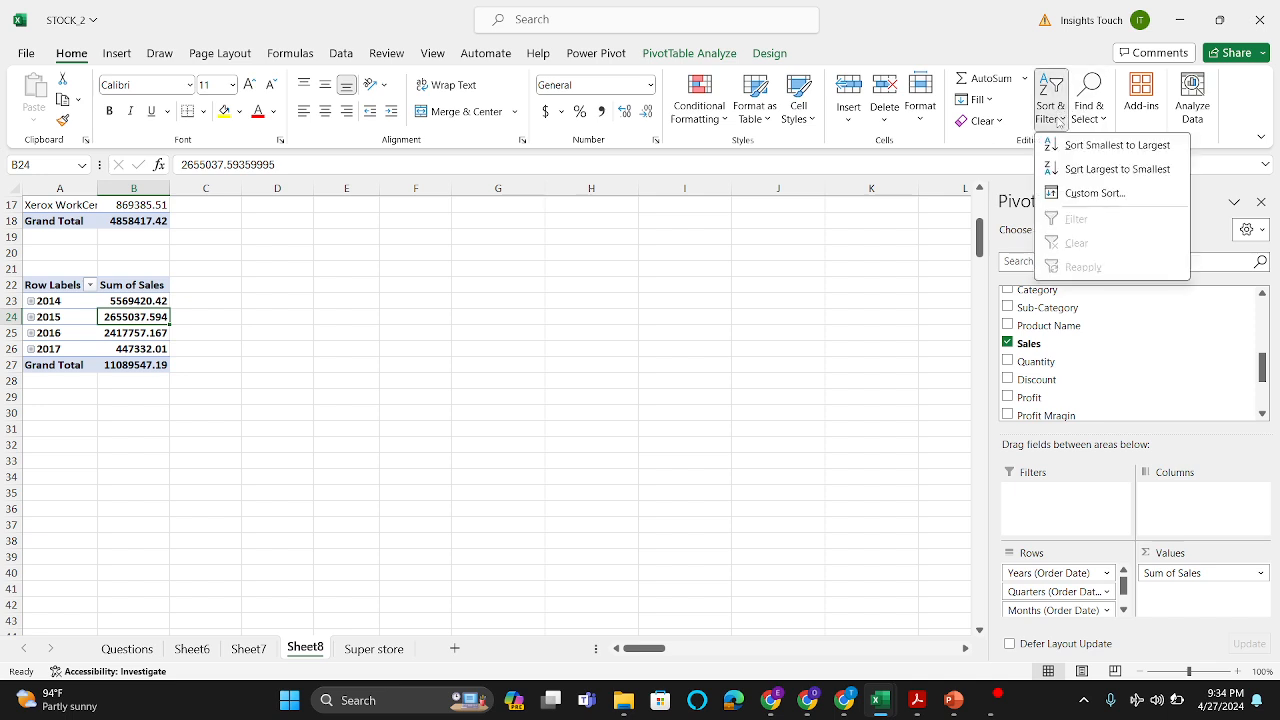
{"action": "left_click", "coordinate": [1070, 169]}
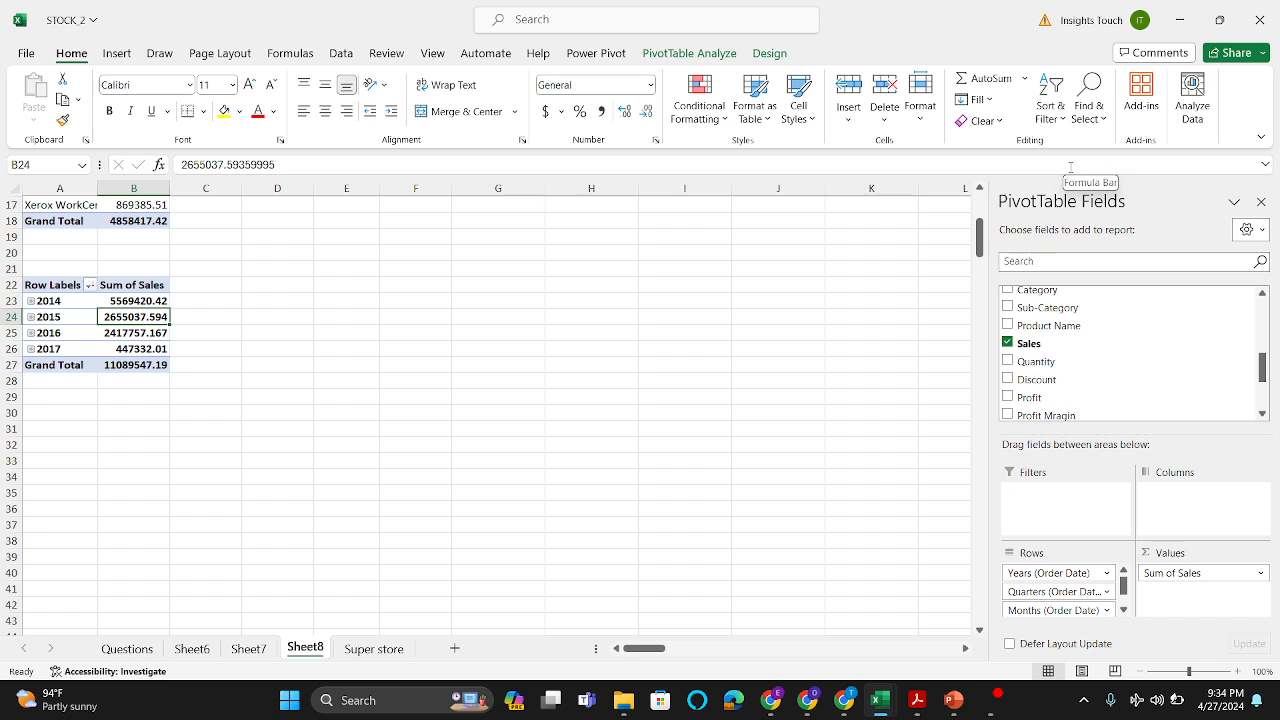
Step: Reduce the PivotTable rows to Months (Order Date) only and sort the months by Sum of Sales from largest to smallest
{"action": "left_click_drag", "start_coordinate": [1034, 575], "coordinate": [840, 577]}
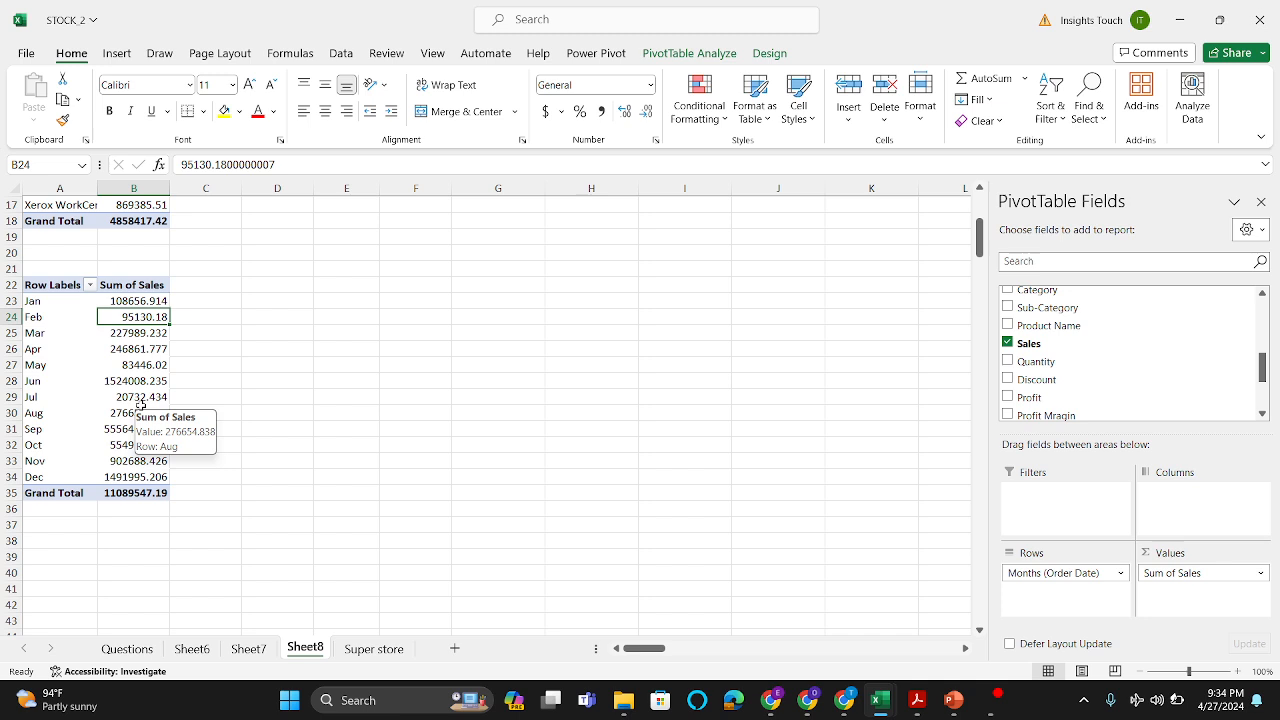
{"action": "left_click", "coordinate": [126, 348]}
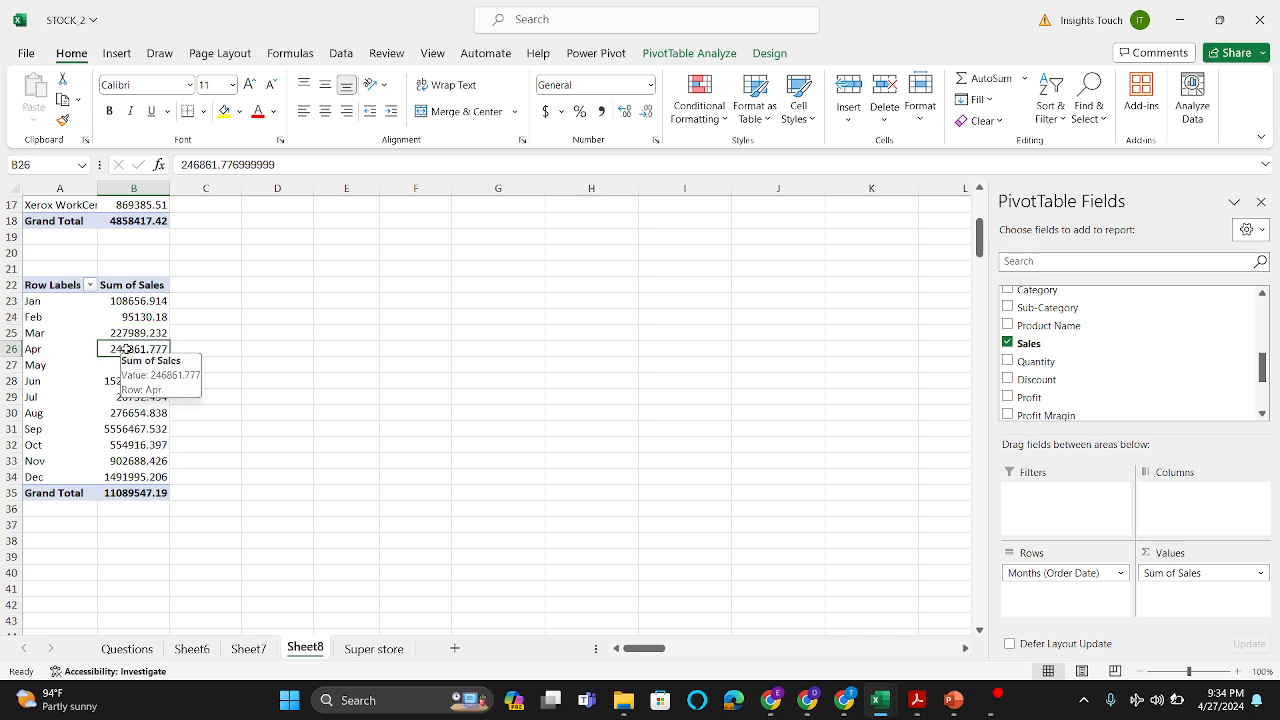
{"action": "left_click", "coordinate": [1063, 121]}
{"action": "left_click", "coordinate": [1079, 174]}
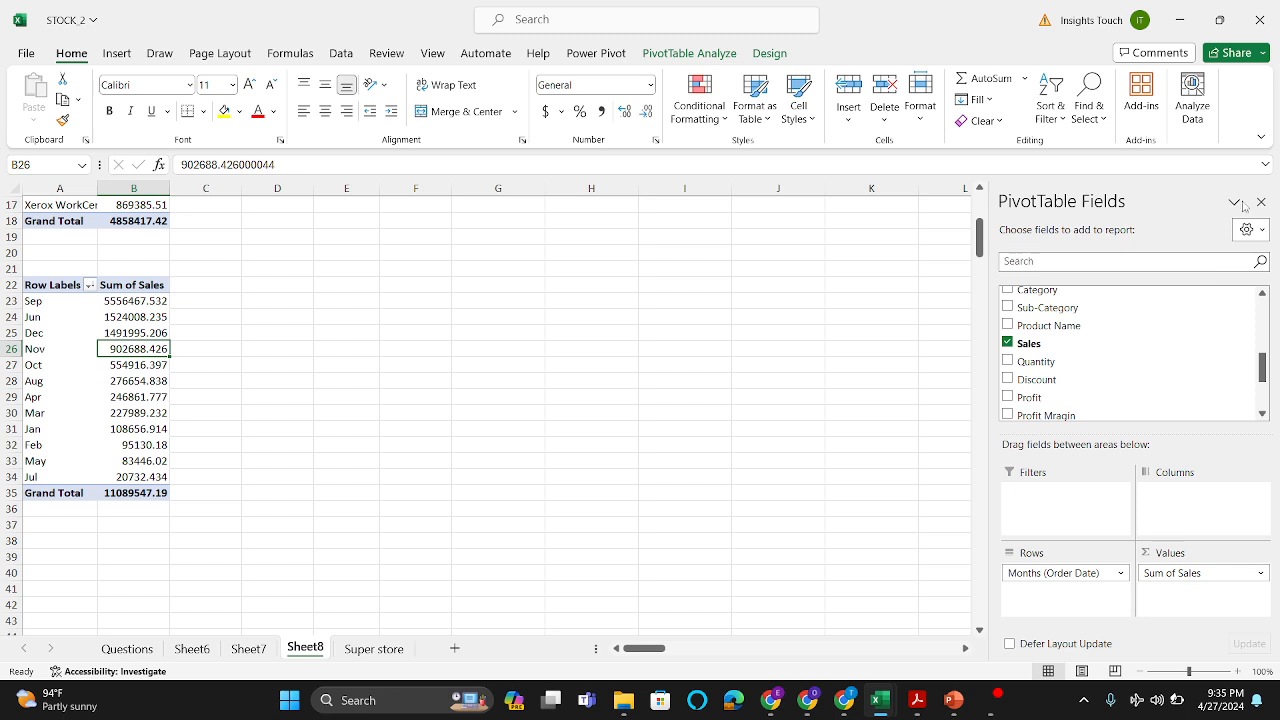
Step: Add the Region field as columns of the monthly sales PivotTable
{"action": "scroll", "coordinate": [1153, 372], "scroll_direction": "up", "scroll_amount": 5}
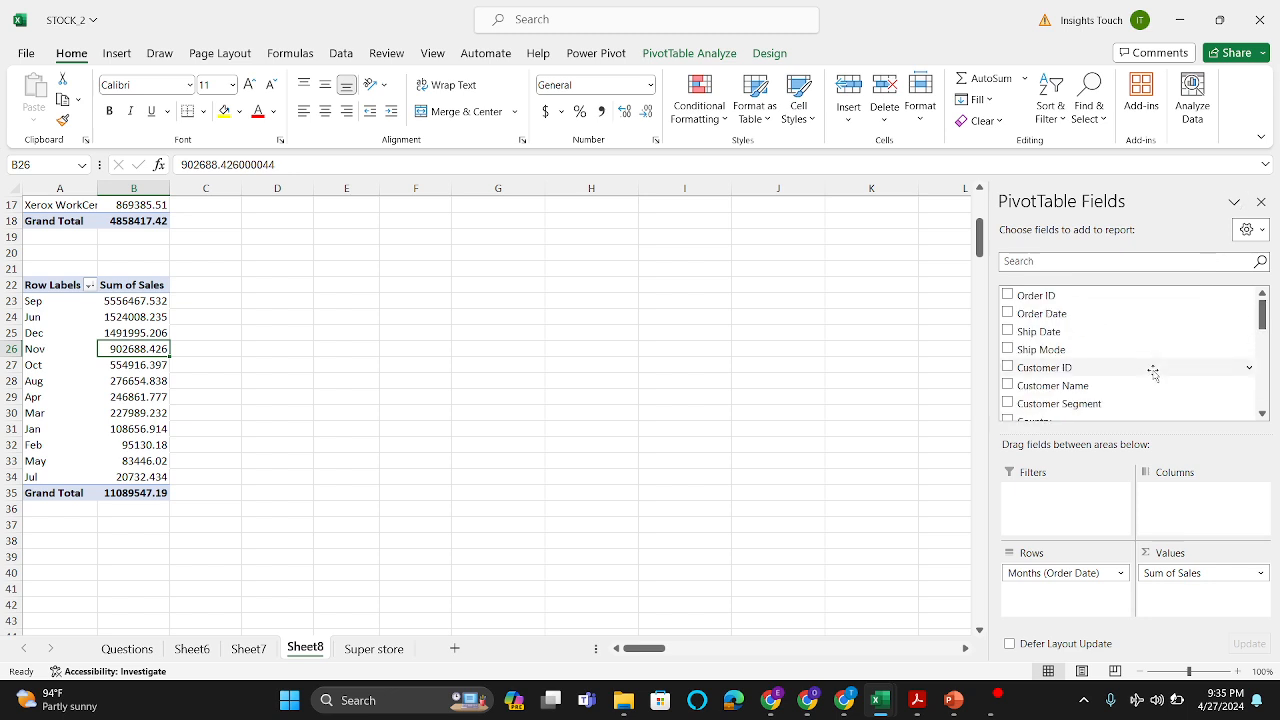
{"action": "scroll", "coordinate": [1153, 372], "scroll_direction": "down", "scroll_amount": 2}
{"action": "scroll", "coordinate": [1107, 367], "scroll_direction": "up", "scroll_amount": 2}
{"action": "scroll", "coordinate": [1107, 367], "scroll_direction": "down", "scroll_amount": 5}
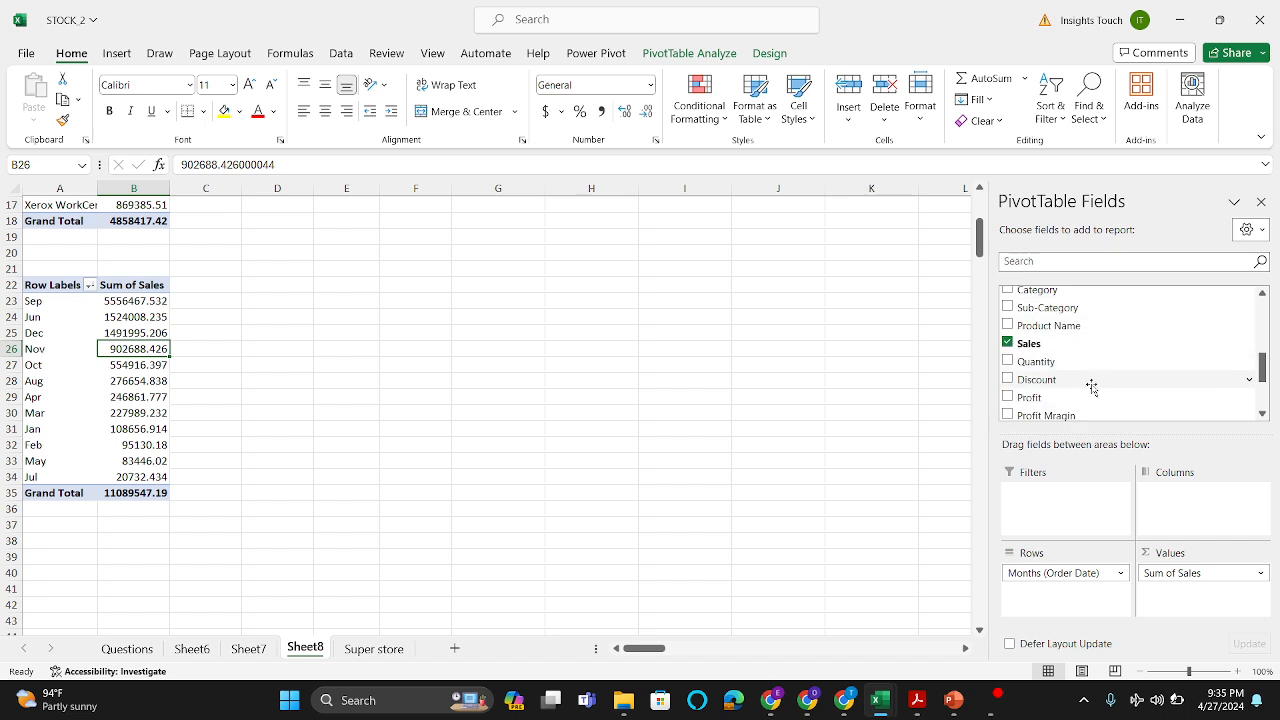
{"action": "scroll", "coordinate": [1087, 397], "scroll_direction": "down", "scroll_amount": 2}
{"action": "scroll", "coordinate": [1087, 397], "scroll_direction": "up", "scroll_amount": 4}
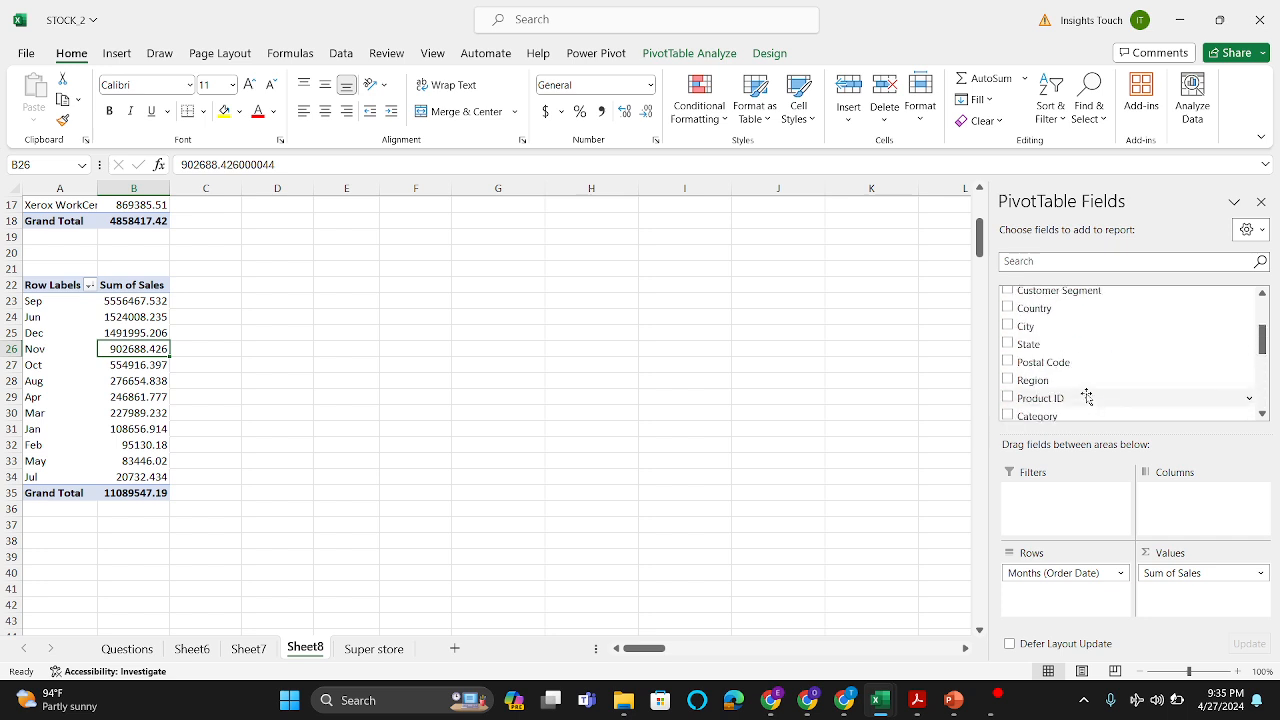
{"action": "left_click_drag", "start_coordinate": [1069, 382], "coordinate": [1186, 508]}
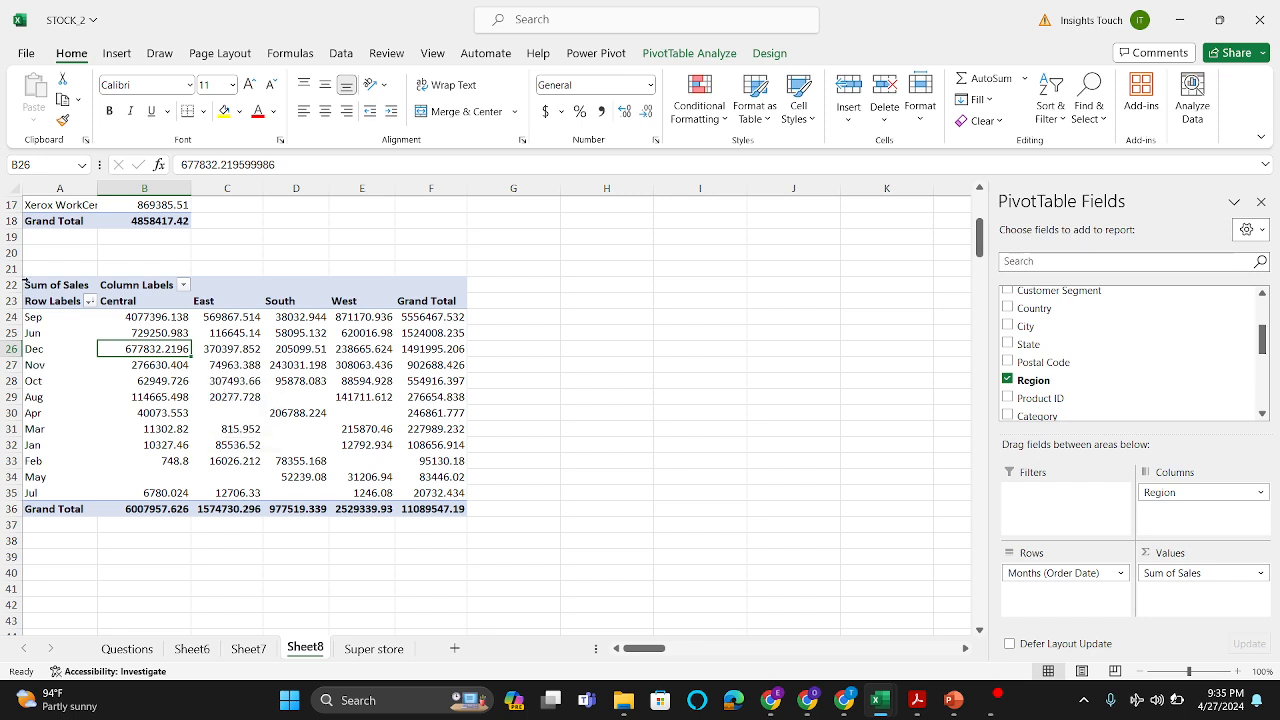
Step: Add the Category field as a report filter of the monthly sales PivotTable and filter it to Technology
{"action": "left_click", "coordinate": [315, 410]}
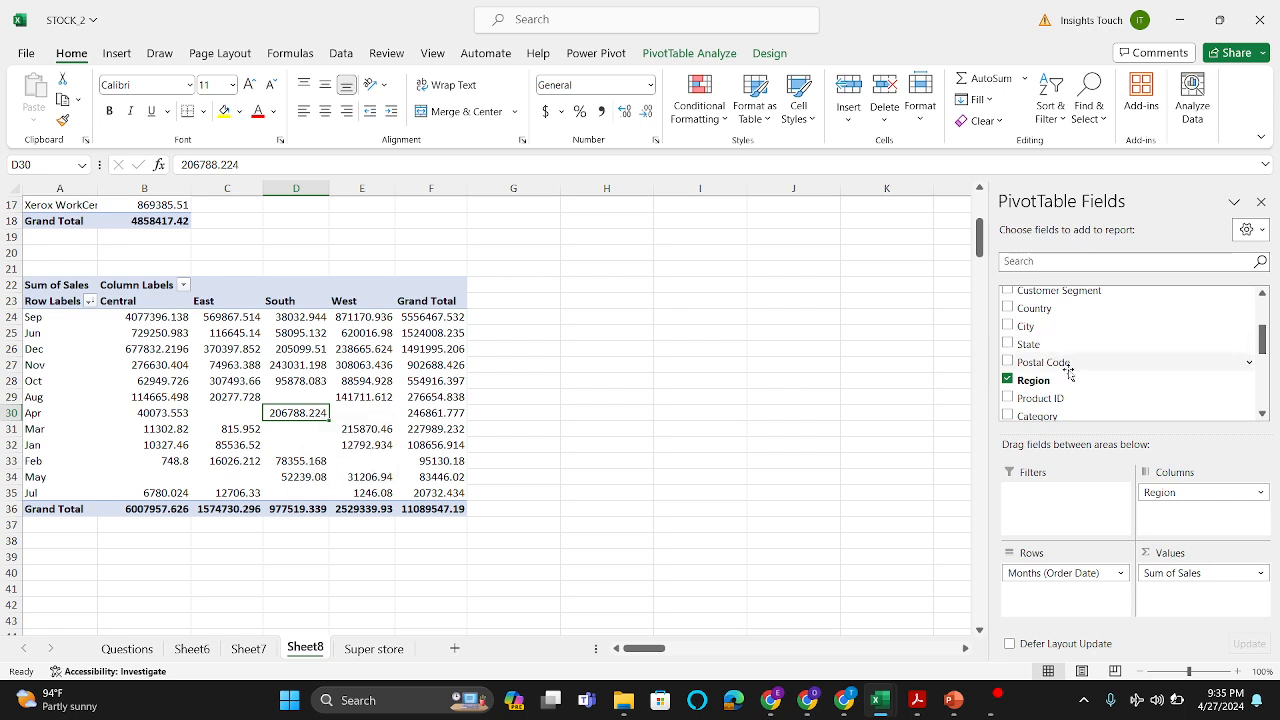
{"action": "left_click_drag", "start_coordinate": [1063, 418], "coordinate": [1054, 508]}
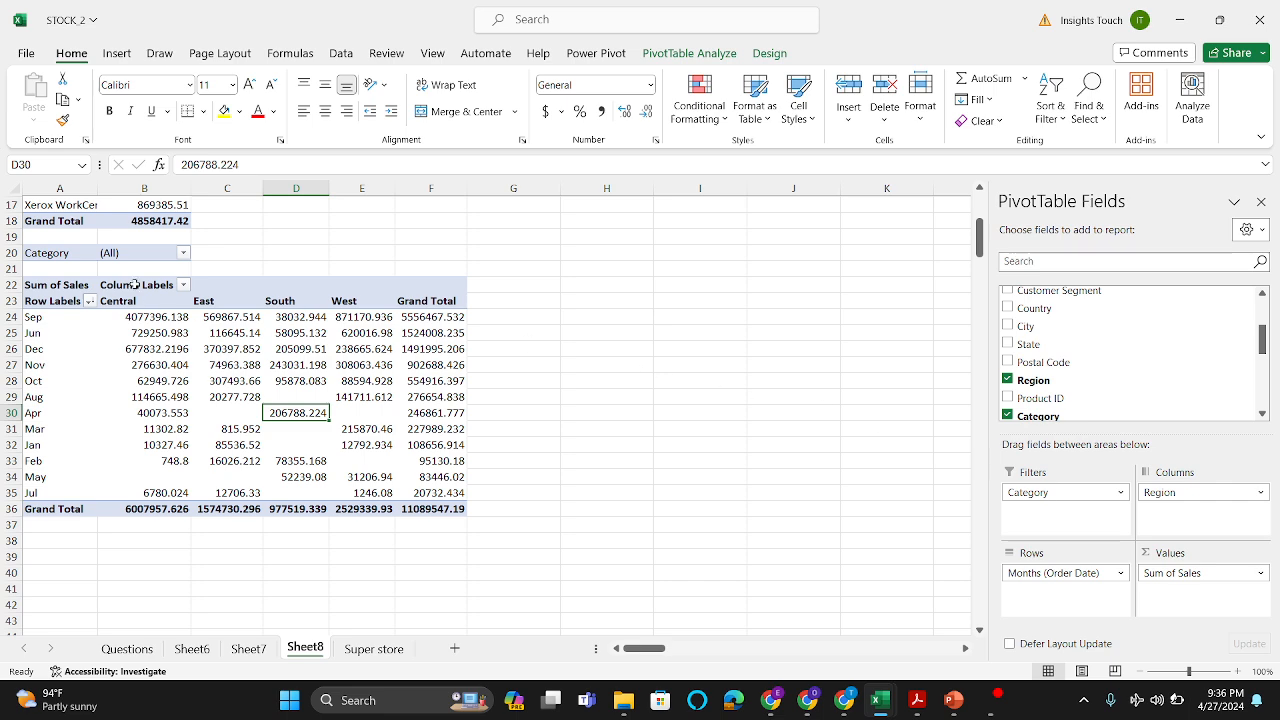
{"action": "left_click", "coordinate": [183, 253]}
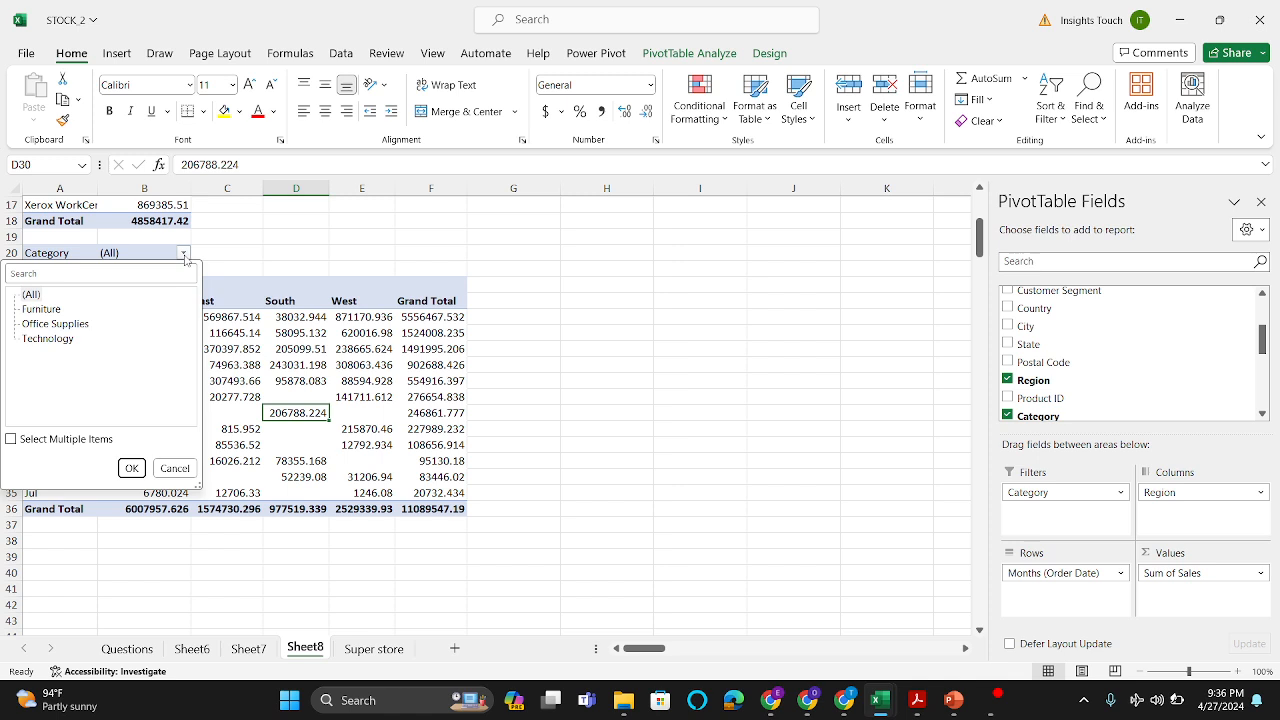
{"action": "left_click", "coordinate": [72, 340]}
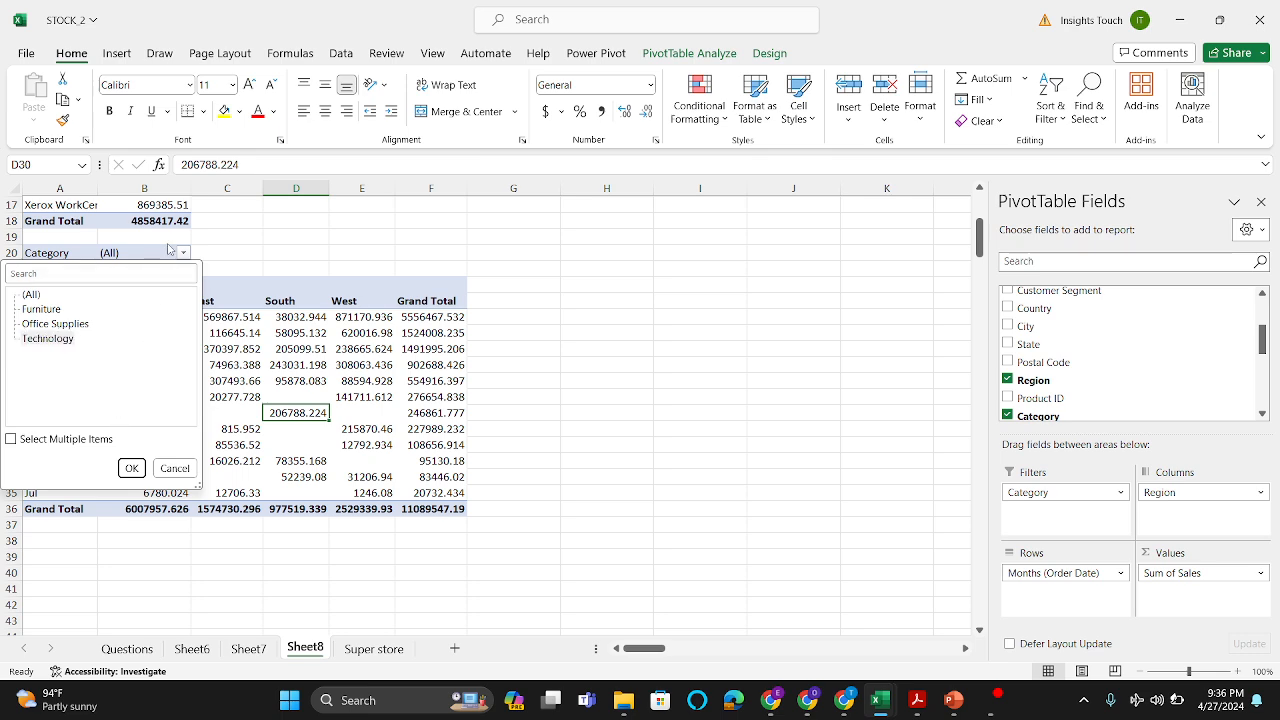
{"action": "left_click", "coordinate": [220, 257]}
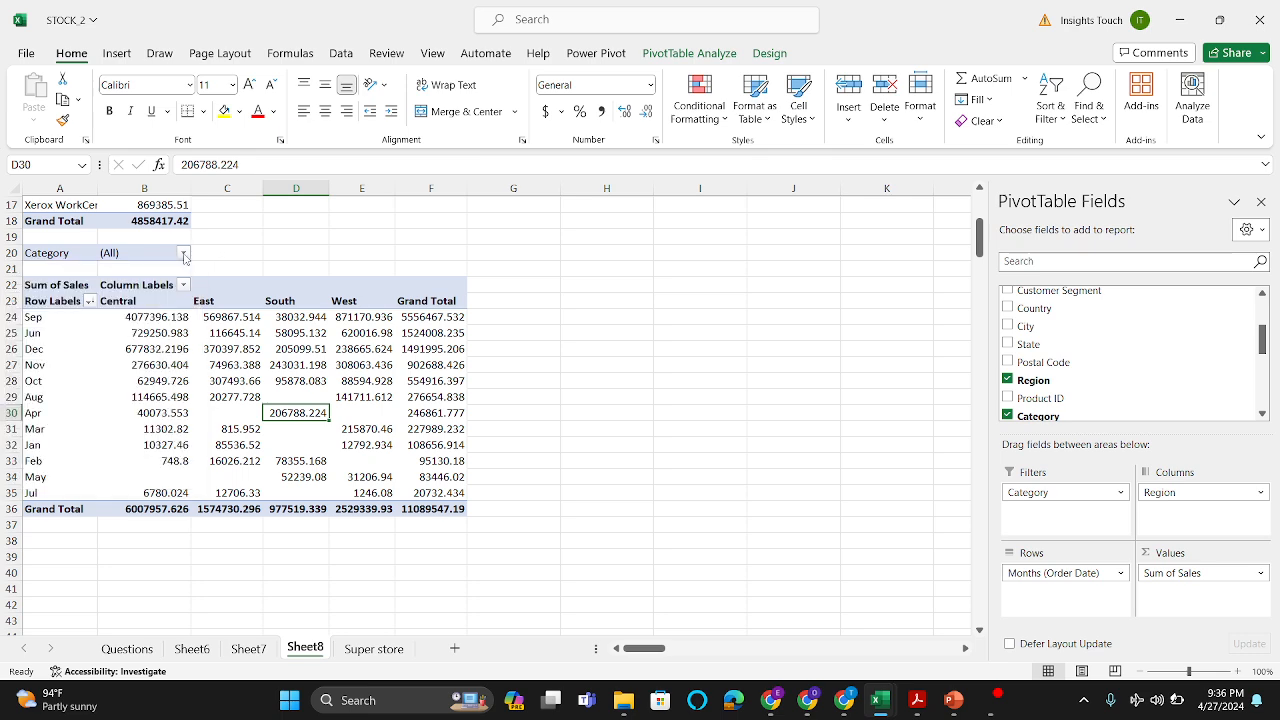
{"action": "left_click", "coordinate": [184, 254]}
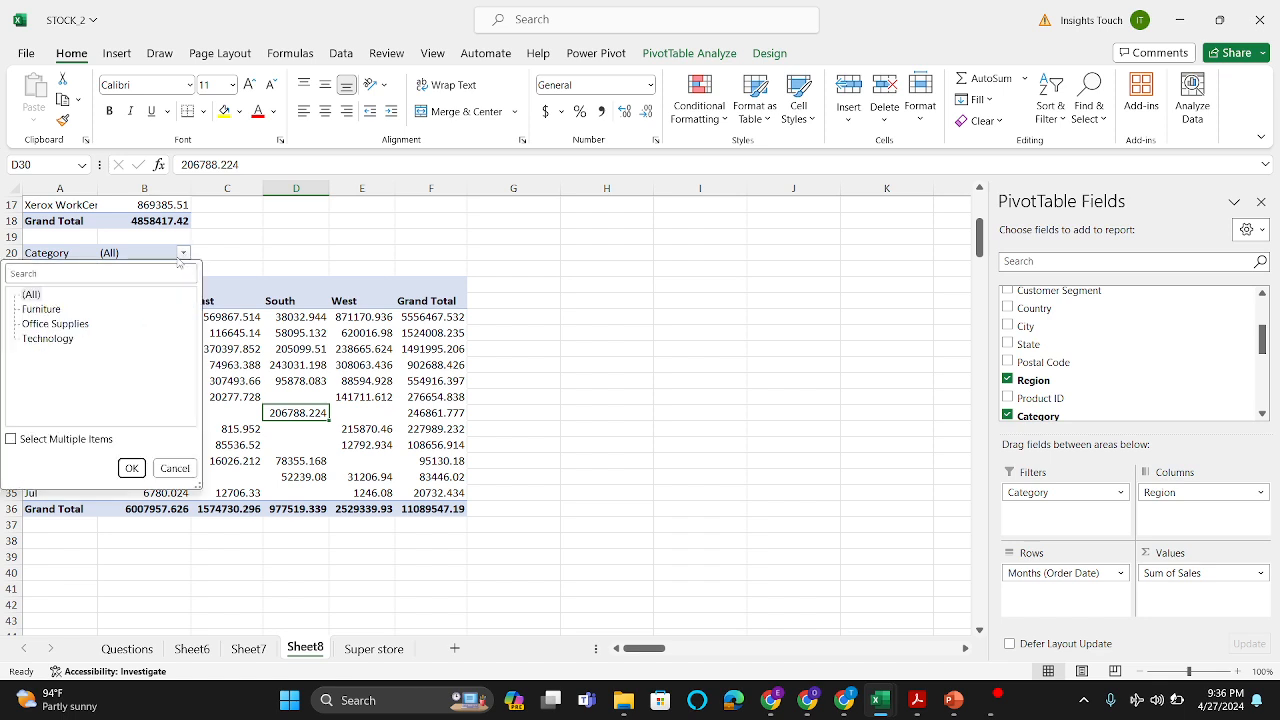
{"action": "left_click", "coordinate": [48, 339]}
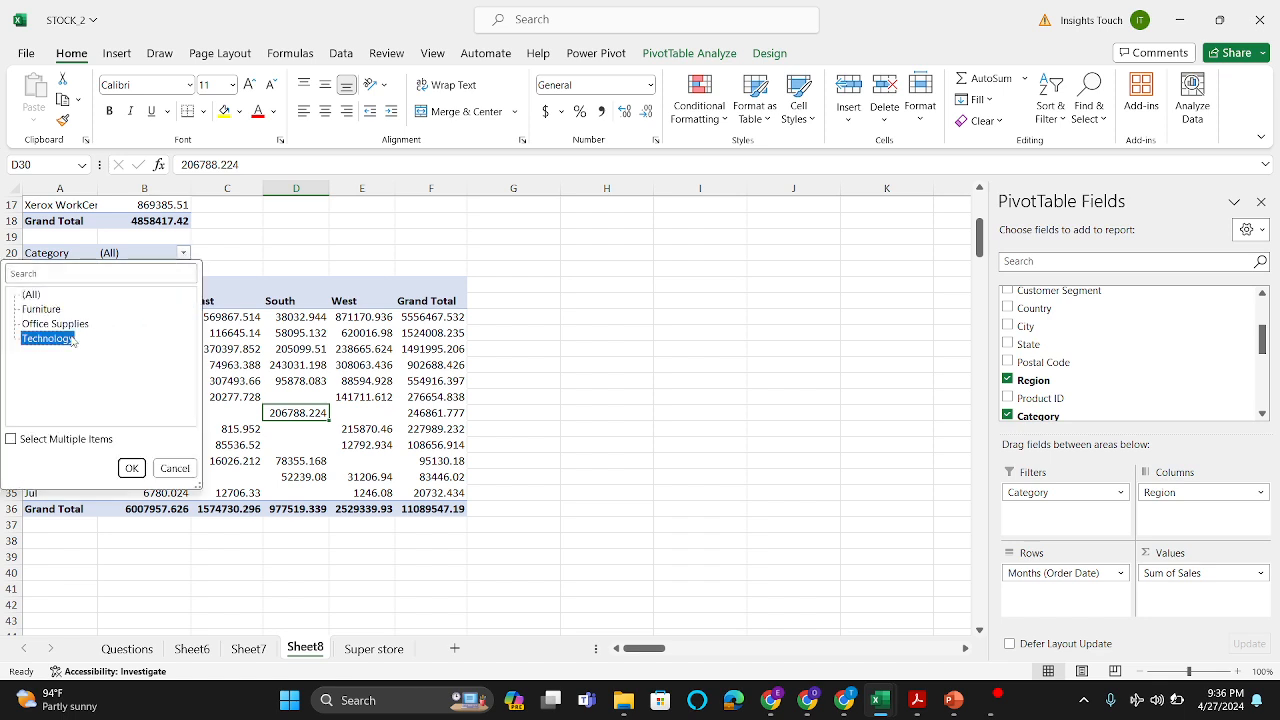
{"action": "left_click", "coordinate": [138, 470]}
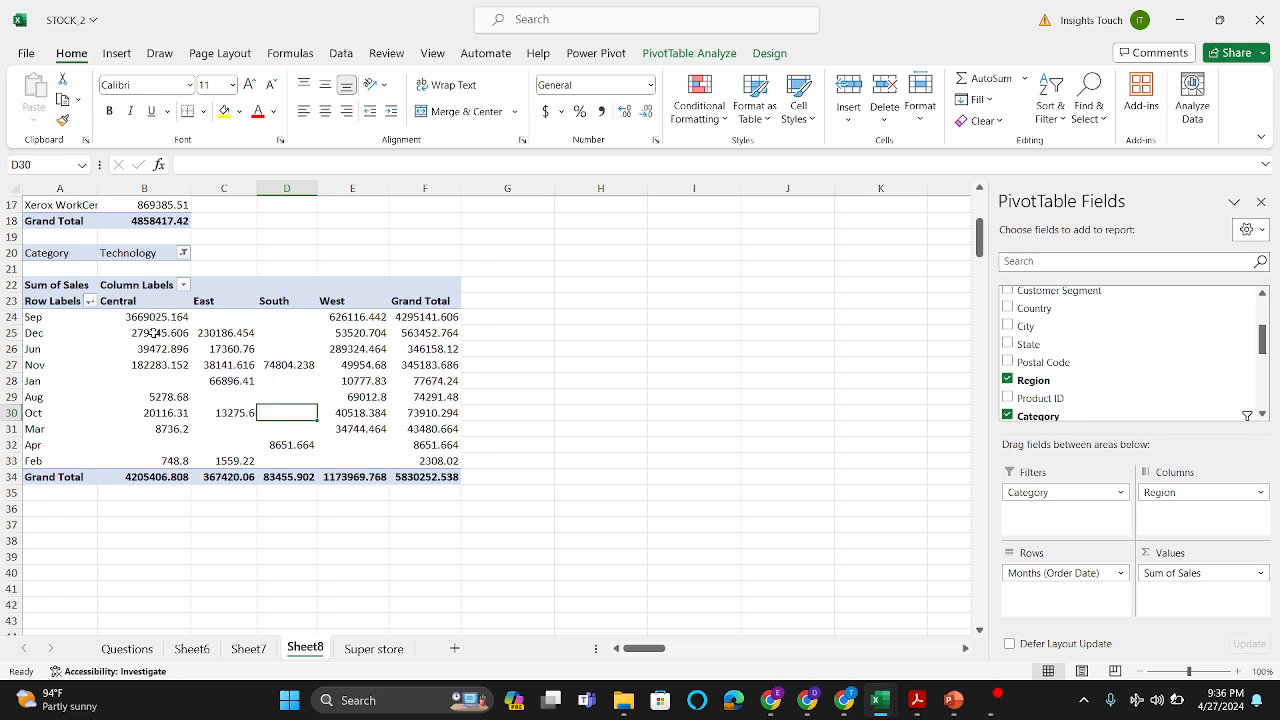
Step: Switch the Category filter of the monthly sales PivotTable to Furniture
{"action": "left_click", "coordinate": [184, 255]}
{"action": "left_click", "coordinate": [50, 310]}
{"action": "left_click", "coordinate": [131, 468]}
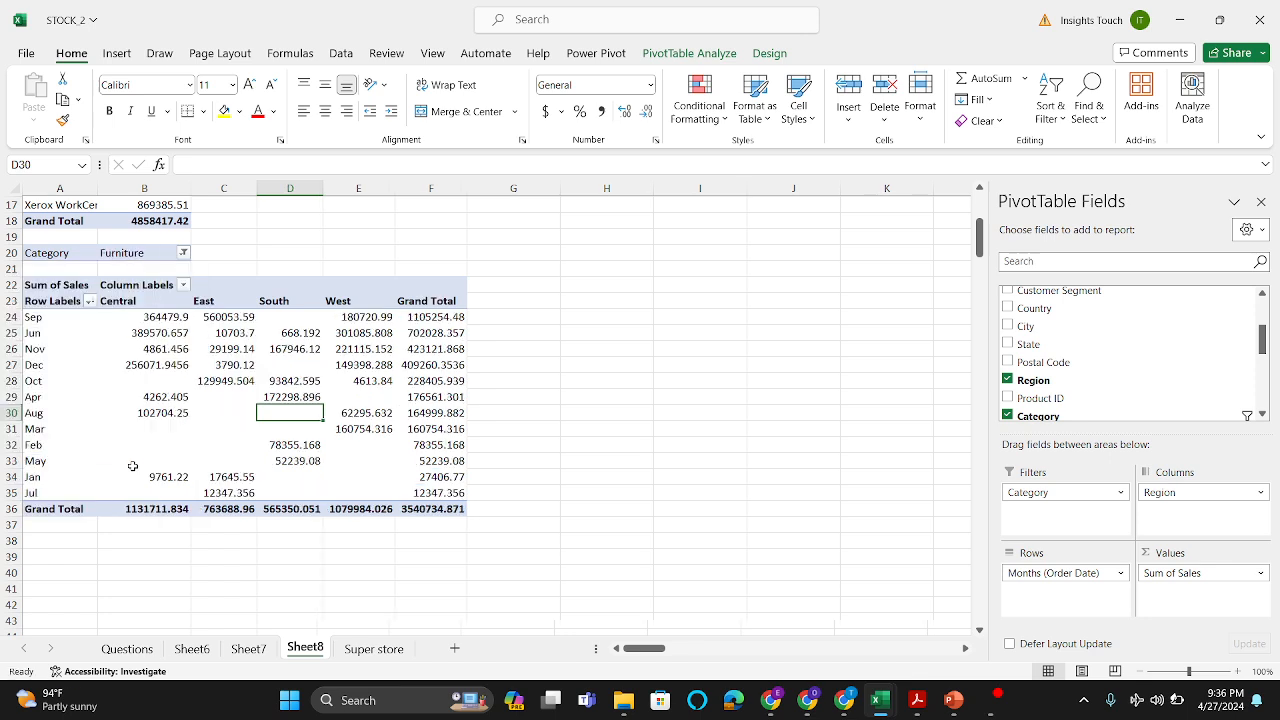
Step: Allow multiple items in the Category filter and include Office Supplies along with Furniture
{"action": "left_click", "coordinate": [184, 253]}
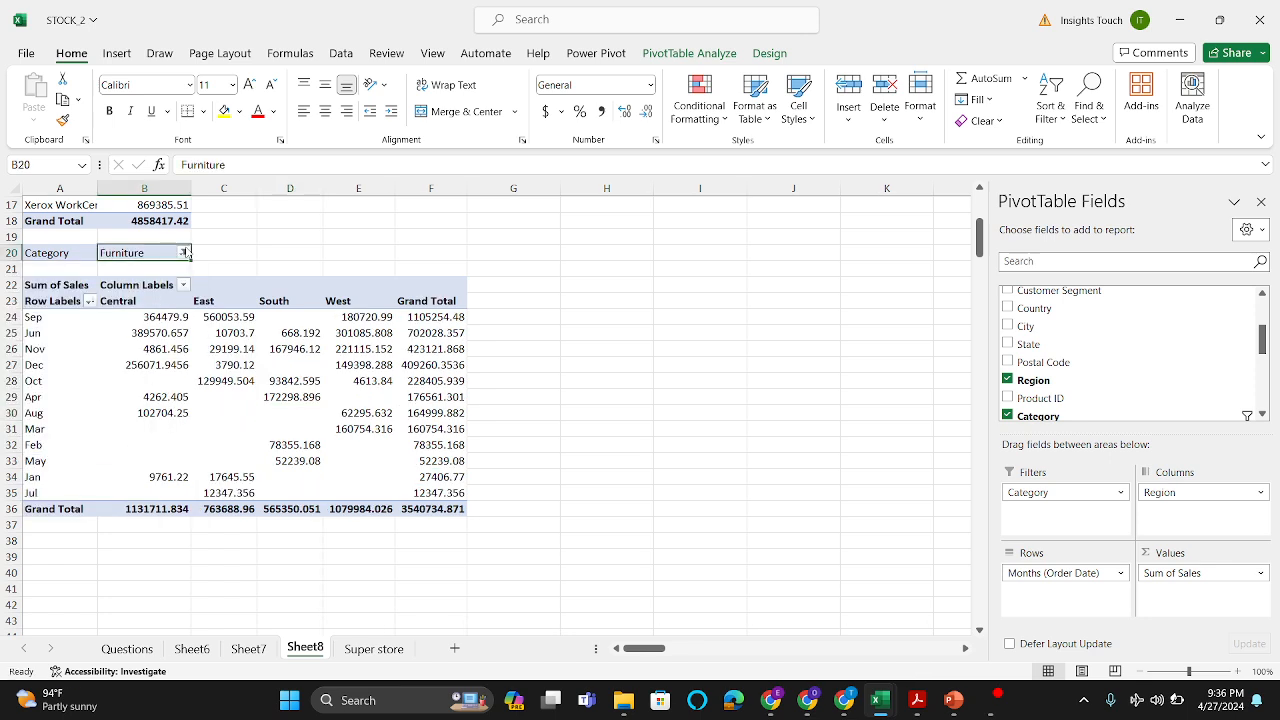
{"action": "left_click", "coordinate": [184, 253]}
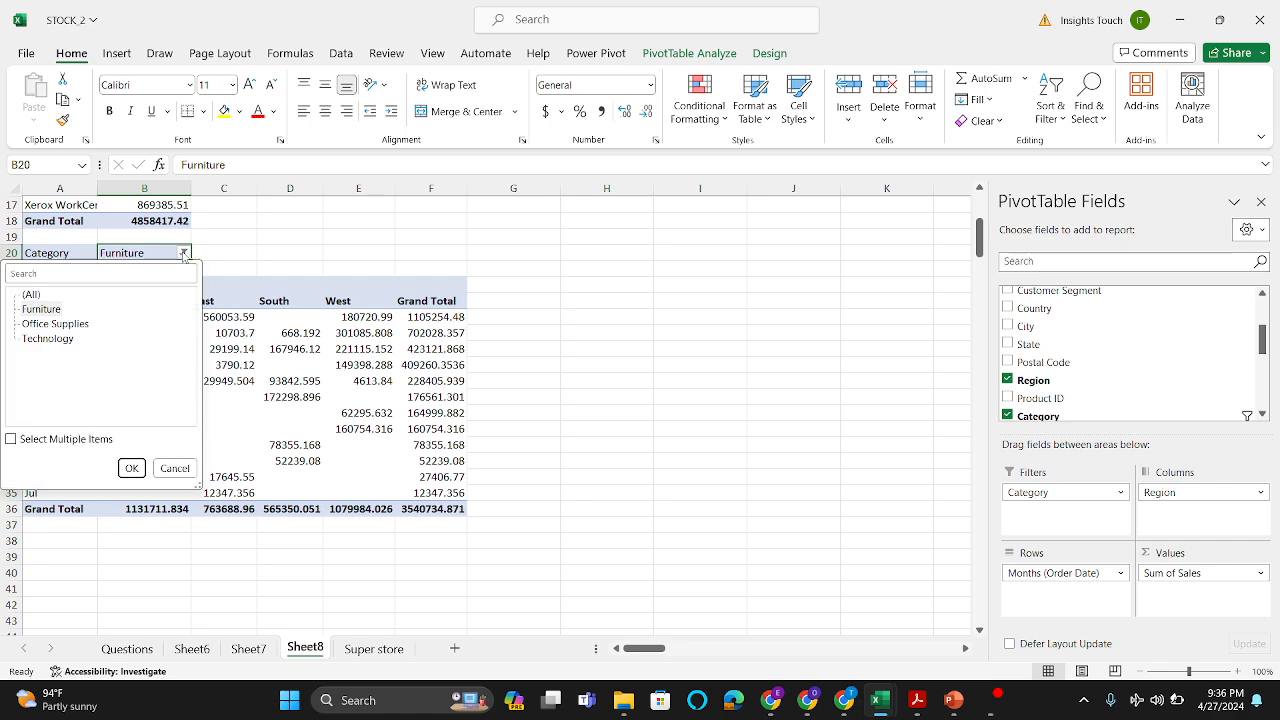
{"action": "left_click", "coordinate": [12, 440]}
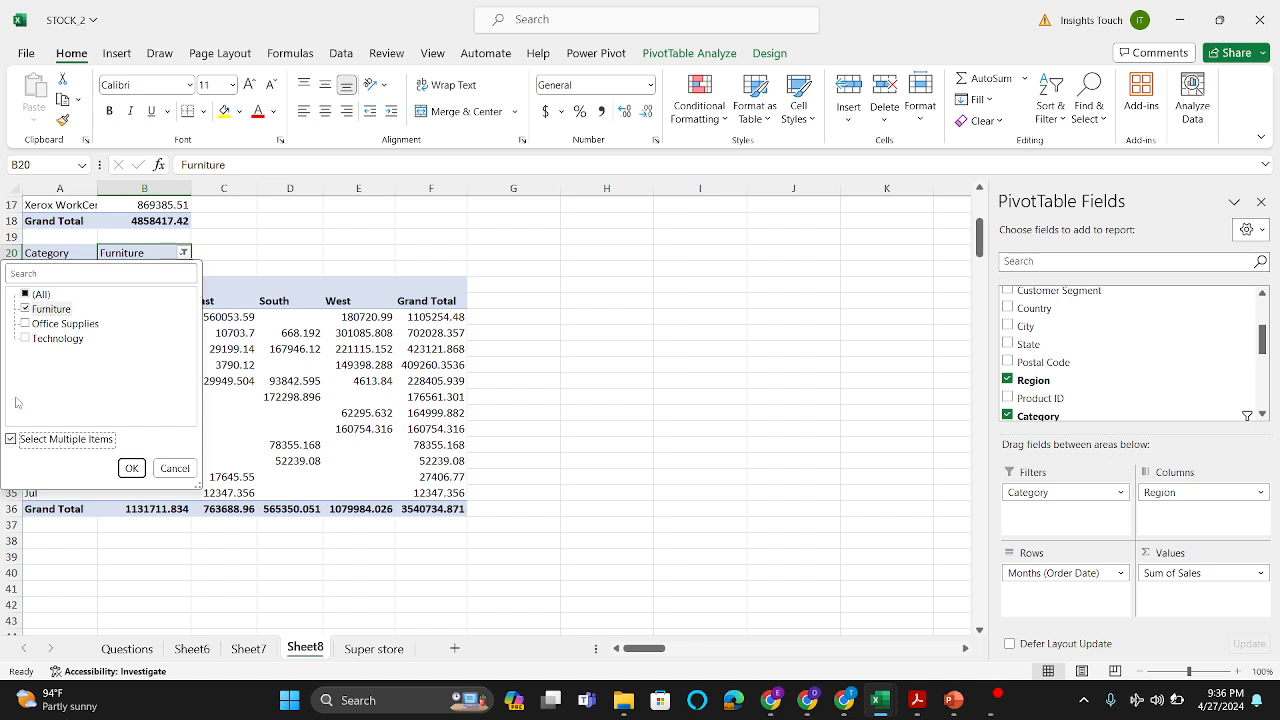
{"action": "left_click", "coordinate": [26, 323]}
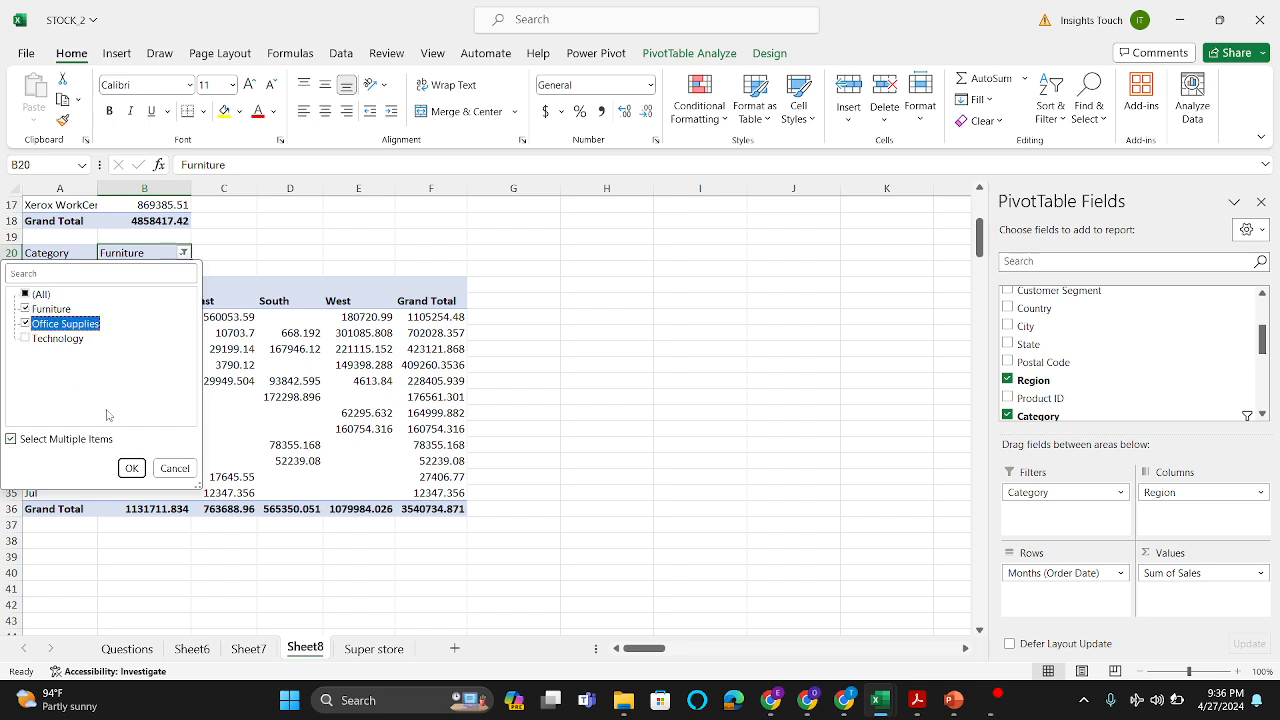
{"action": "left_click", "coordinate": [131, 468]}
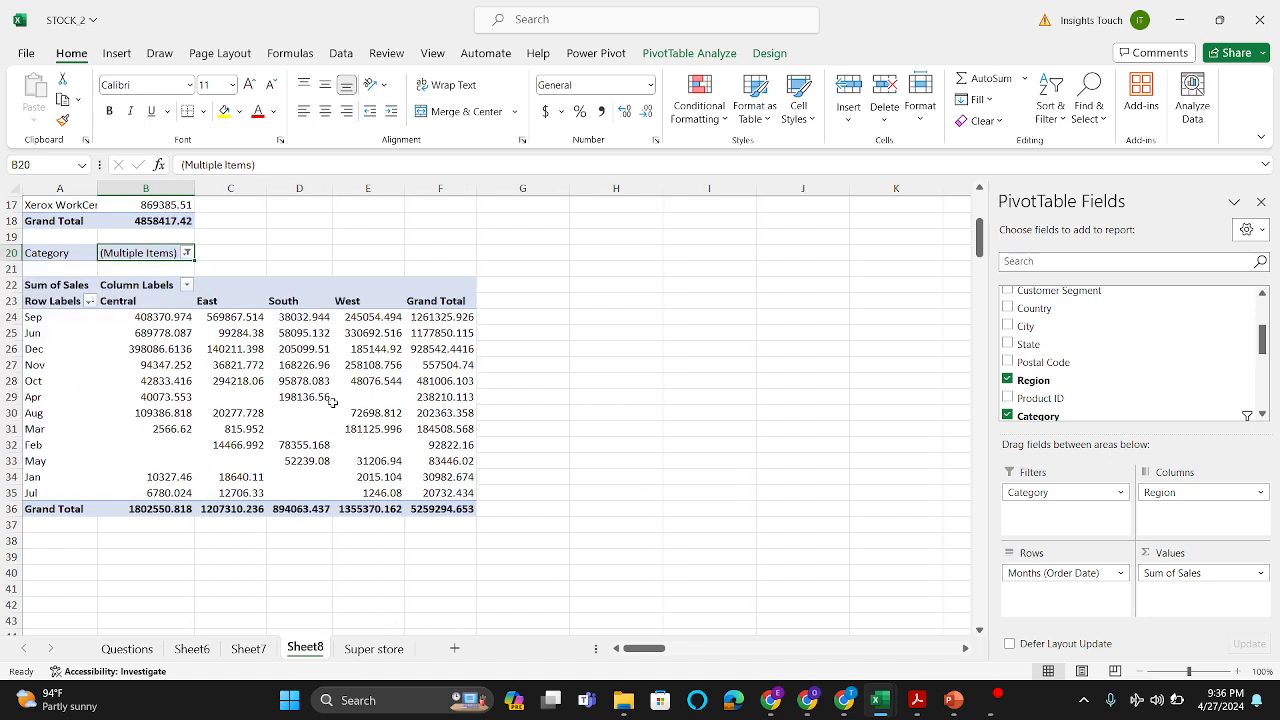
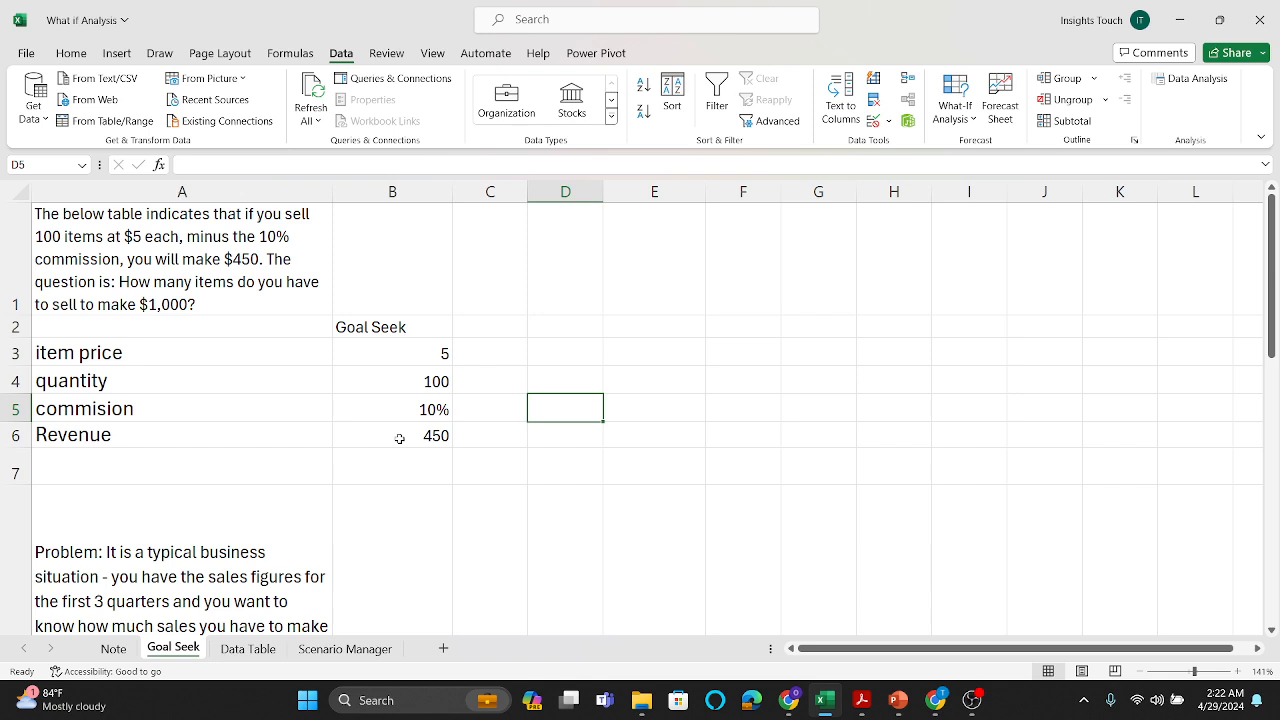
Step: Inspect the Revenue formula in B6 of the Goal Seek sheet and the price, quantity and commission cells it uses
{"action": "double_click", "coordinate": [399, 439]}
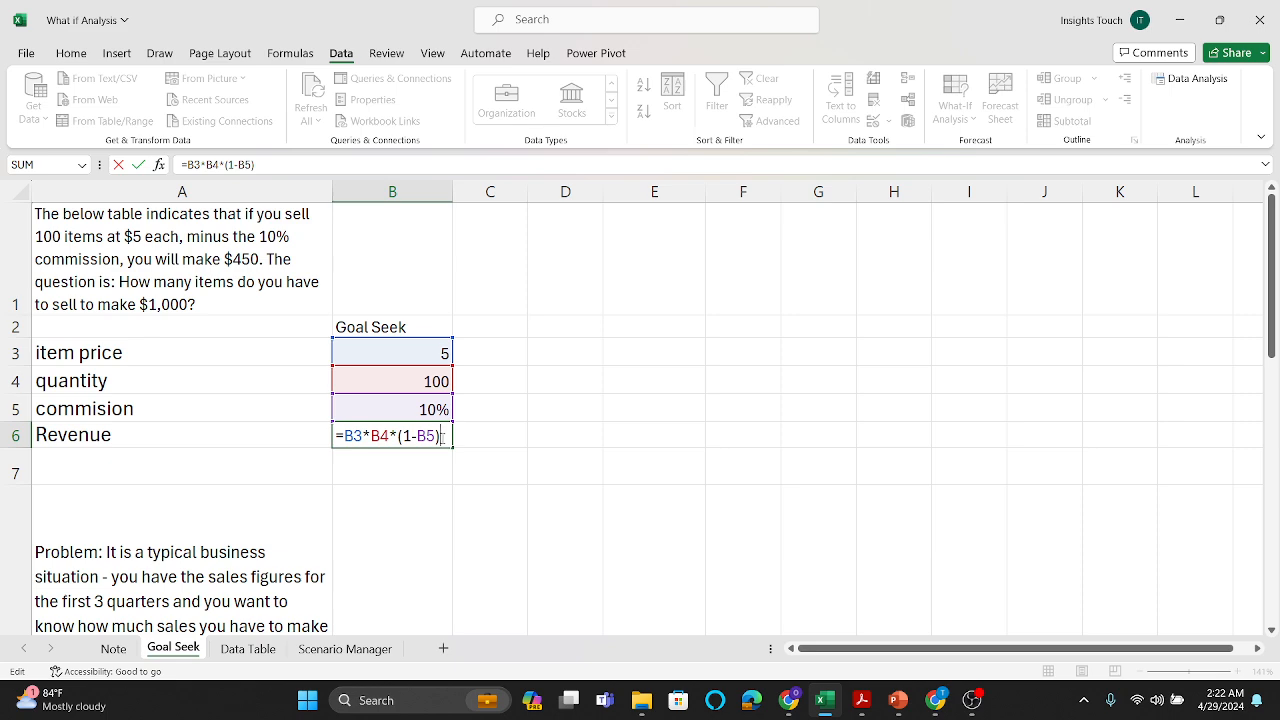
{"action": "key", "text": "Return"}
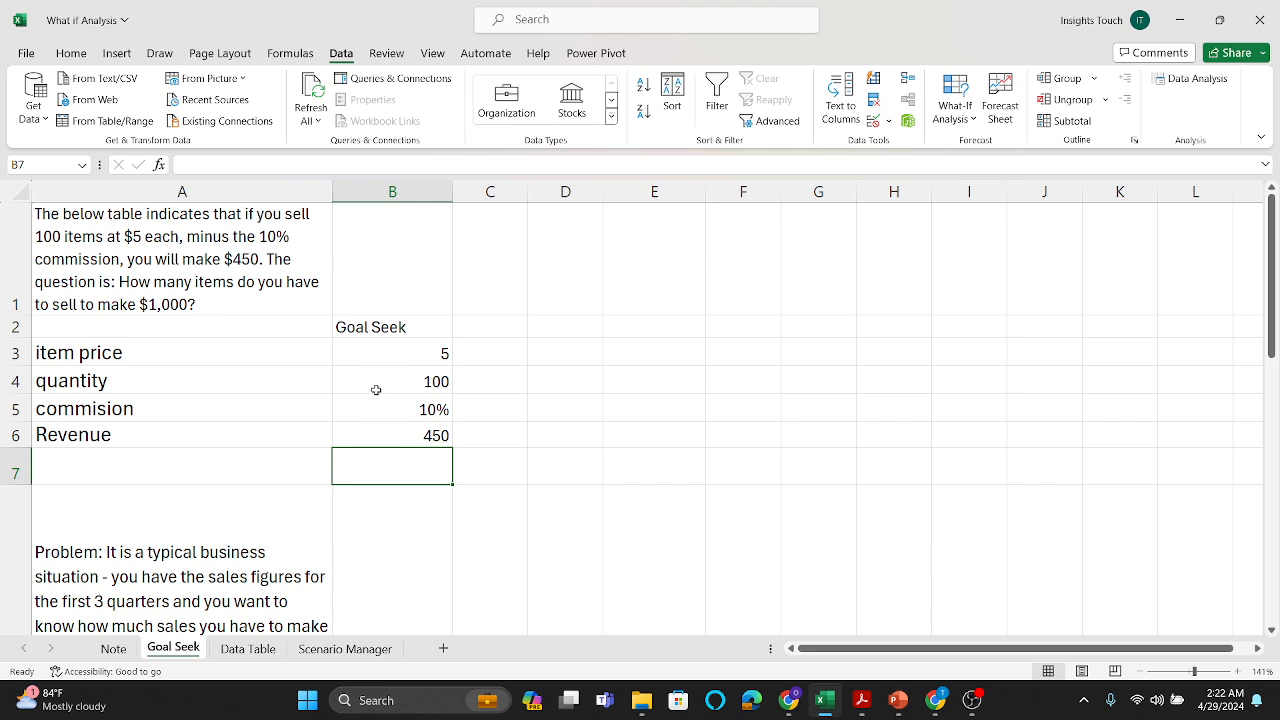
{"action": "left_click", "coordinate": [378, 415]}
{"action": "left_click", "coordinate": [394, 432]}
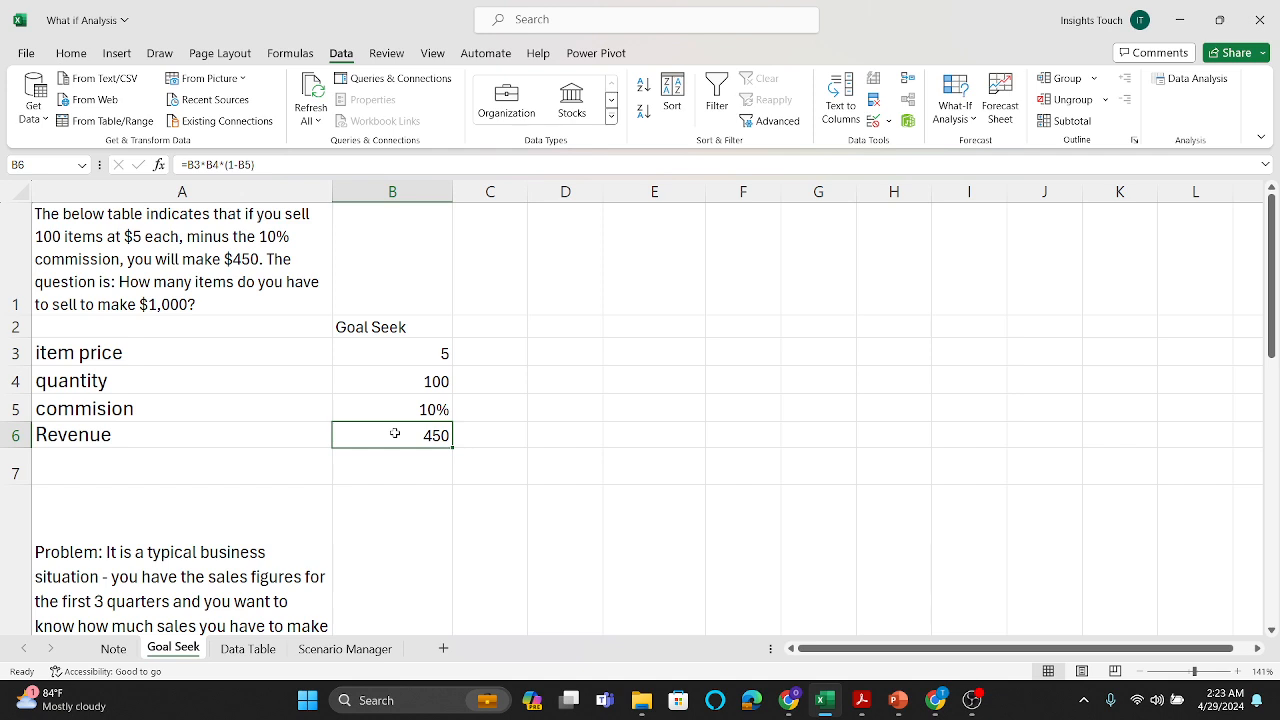
{"action": "left_click", "coordinate": [491, 442]}
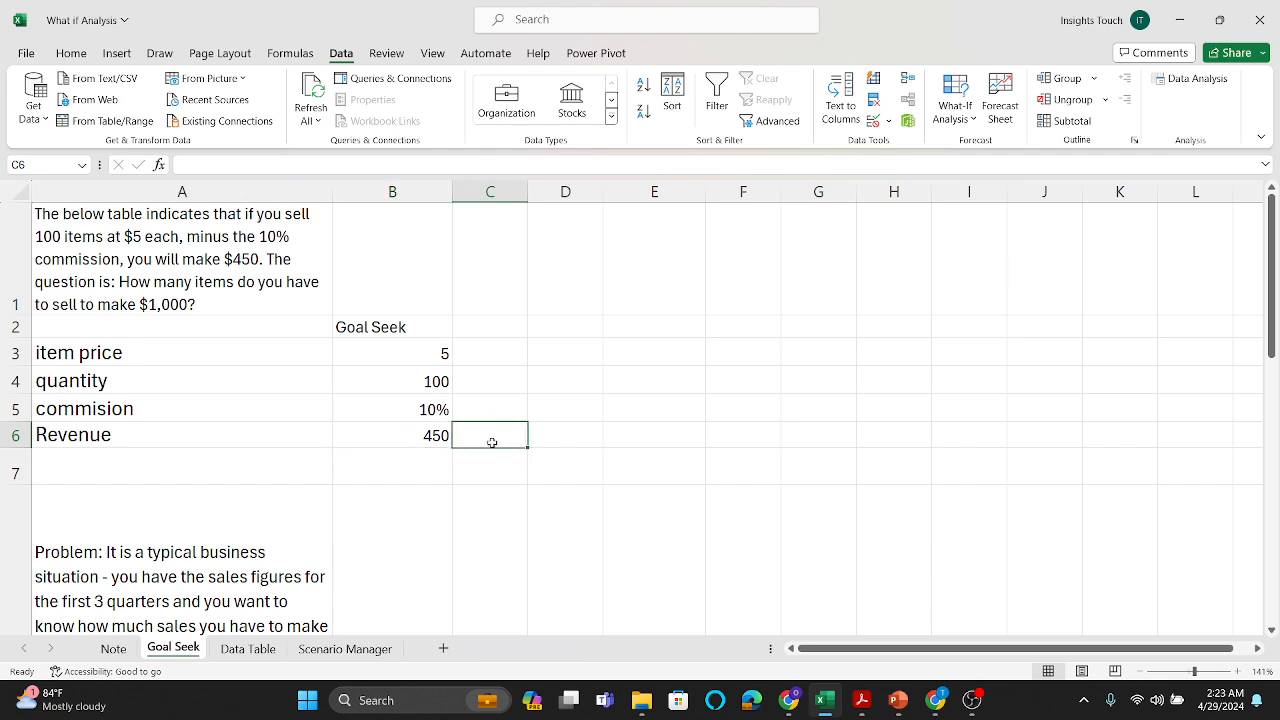
Step: Run Goal Seek to bring the Revenue in B6 to 1000 by changing the quantity in B4, and keep the solution
{"action": "left_click", "coordinate": [433, 437]}
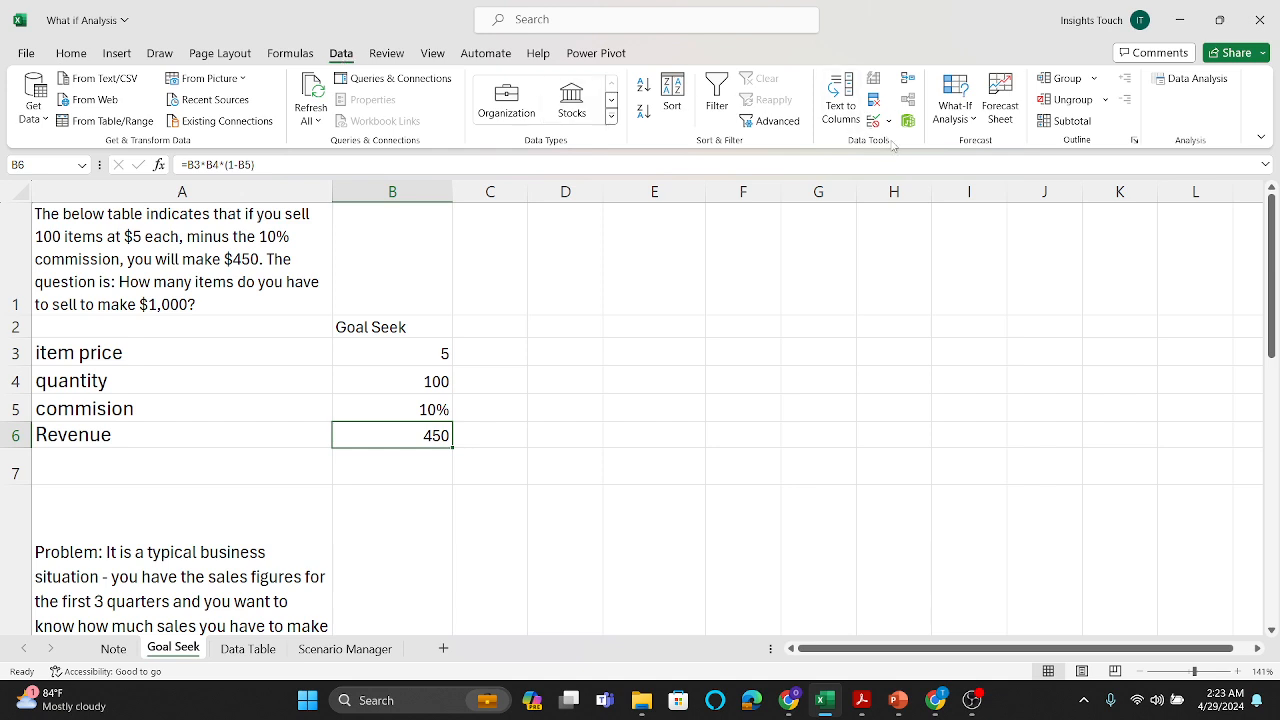
{"action": "left_click", "coordinate": [960, 128]}
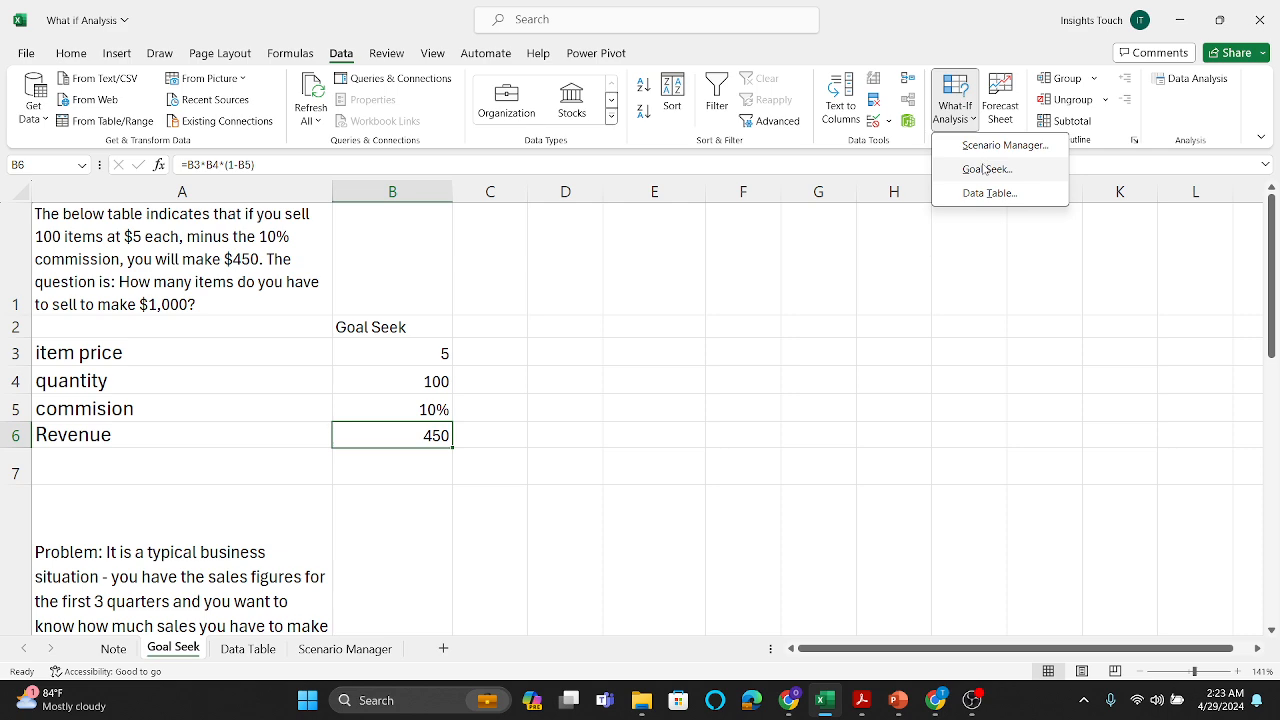
{"action": "left_click", "coordinate": [983, 169]}
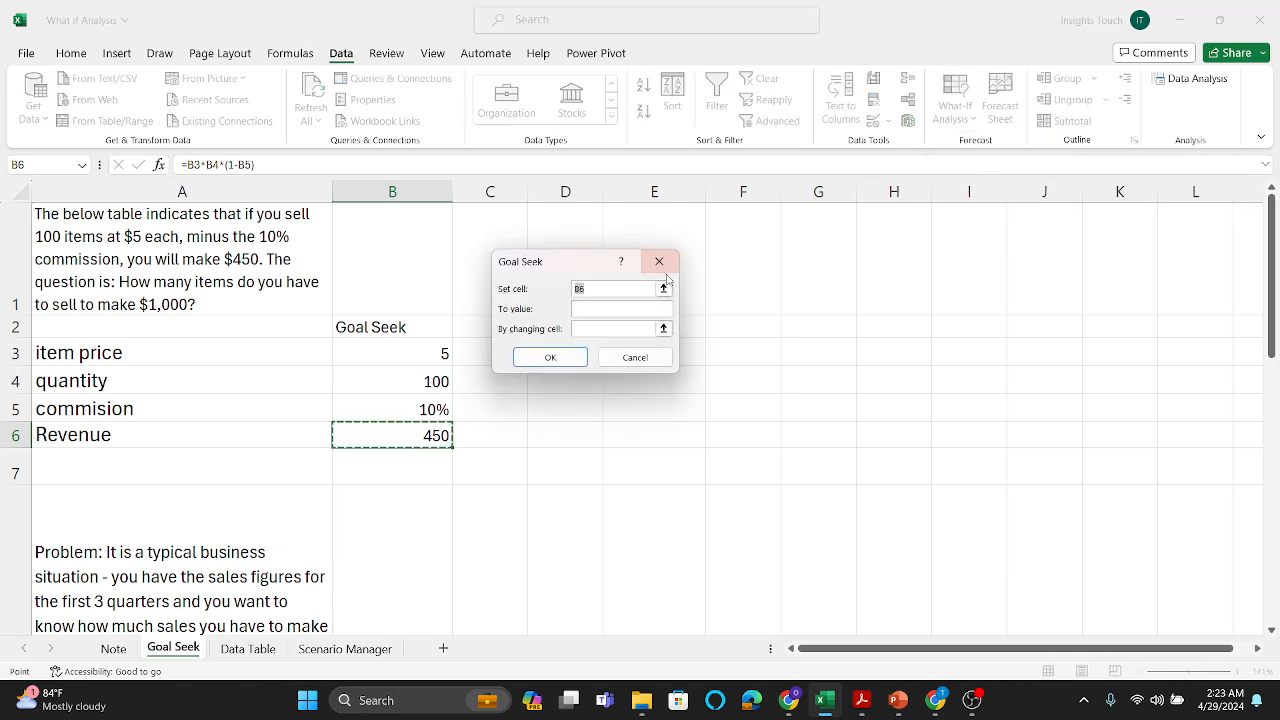
{"action": "left_click_drag", "start_coordinate": [553, 264], "coordinate": [620, 293]}
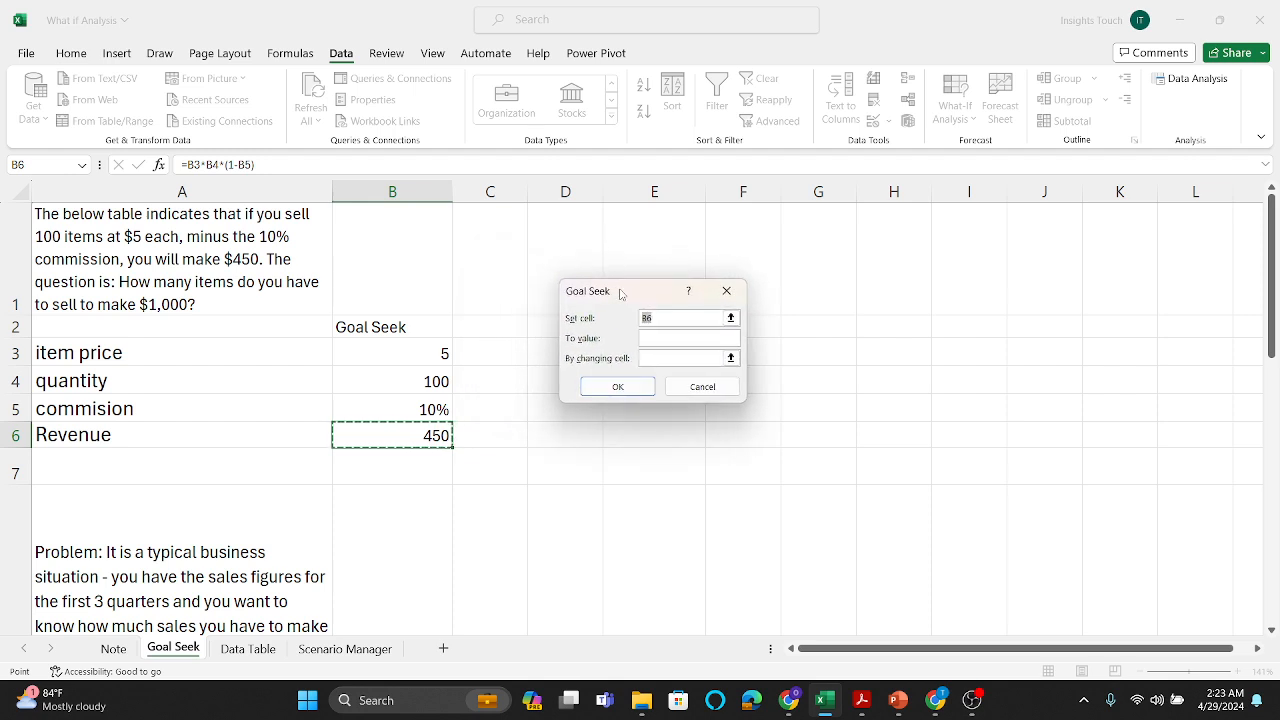
{"action": "left_click", "coordinate": [670, 318]}
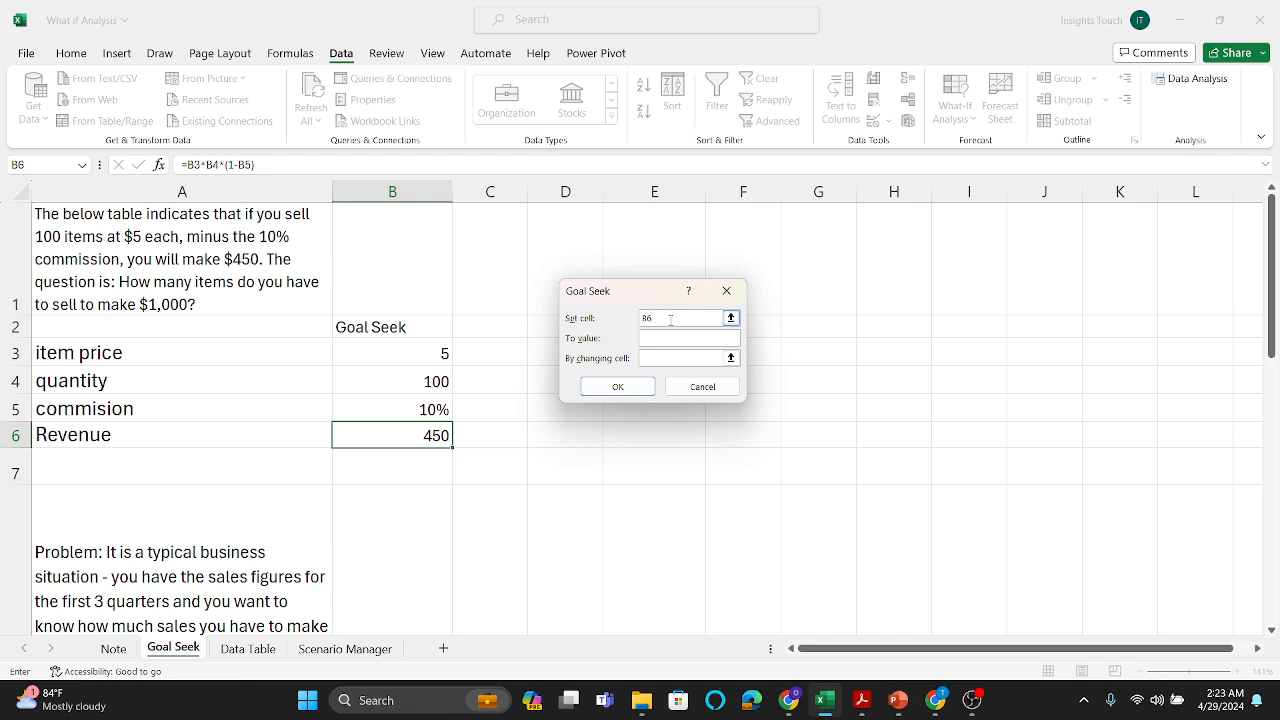
{"action": "left_click", "coordinate": [668, 338]}
{"action": "type", "text": "1000"}
{"action": "left_click", "coordinate": [659, 359]}
{"action": "left_click", "coordinate": [432, 381]}
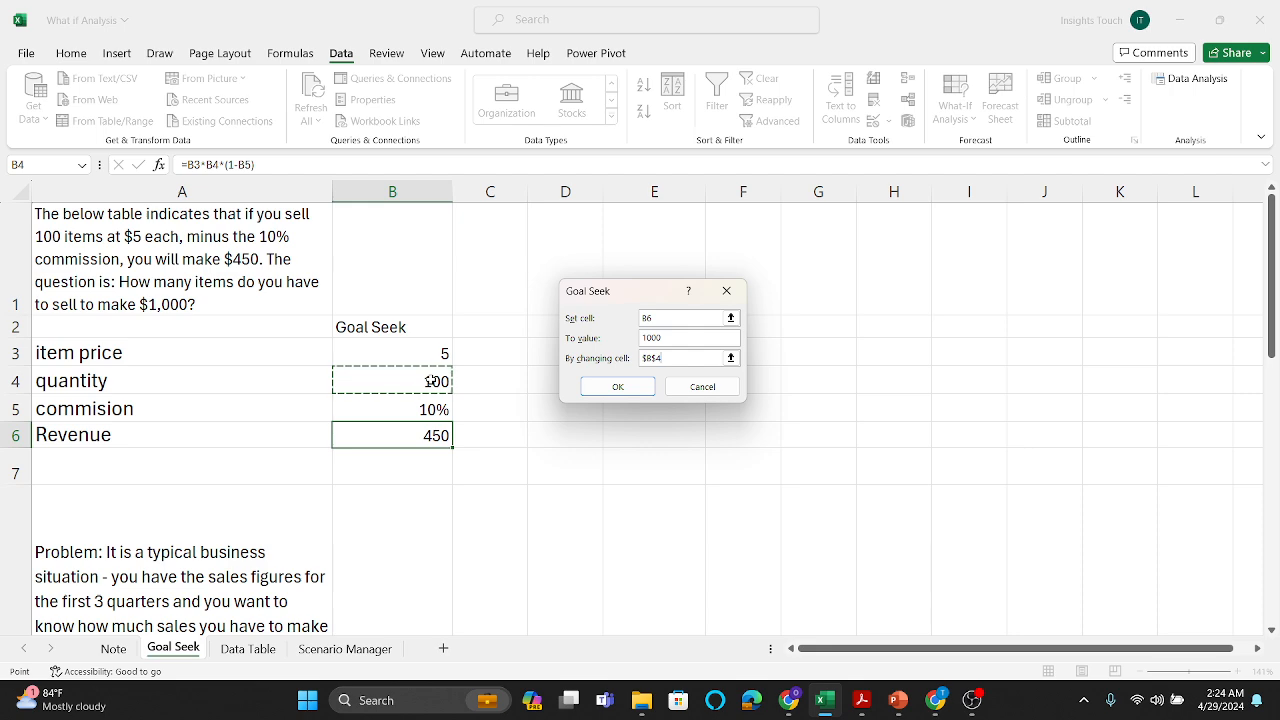
{"action": "left_click", "coordinate": [619, 387]}
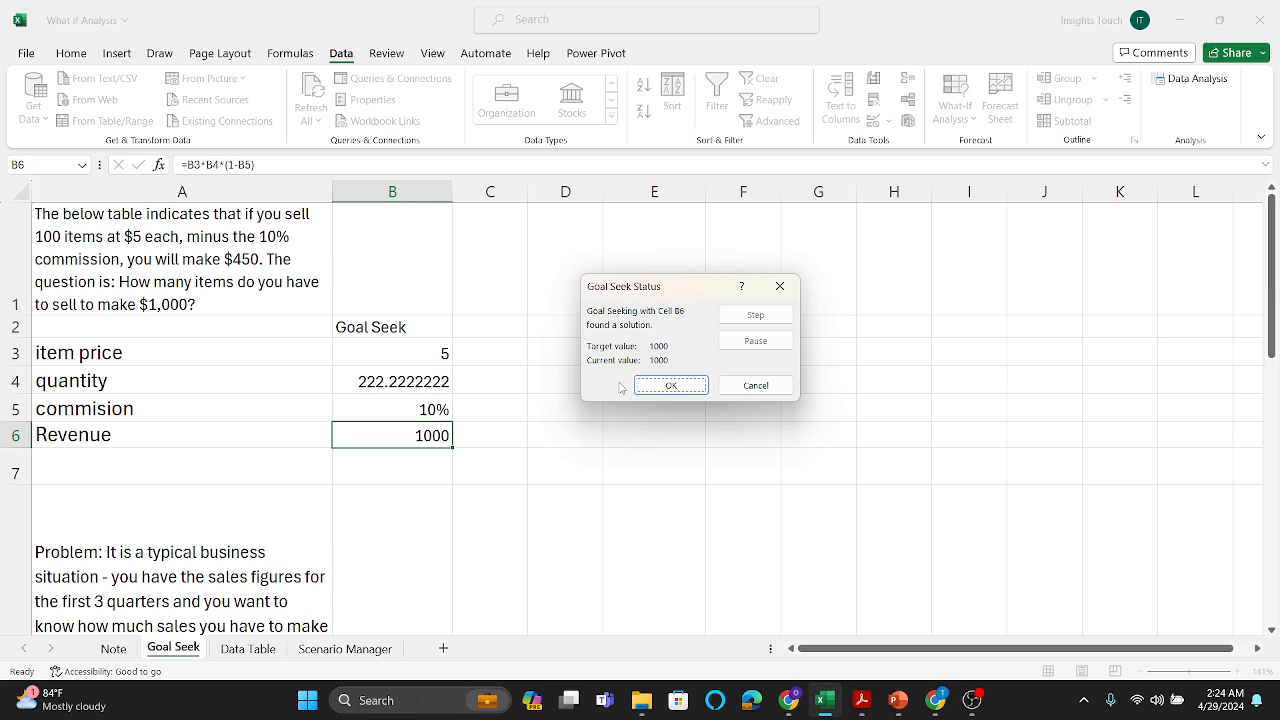
{"action": "left_click", "coordinate": [665, 385]}
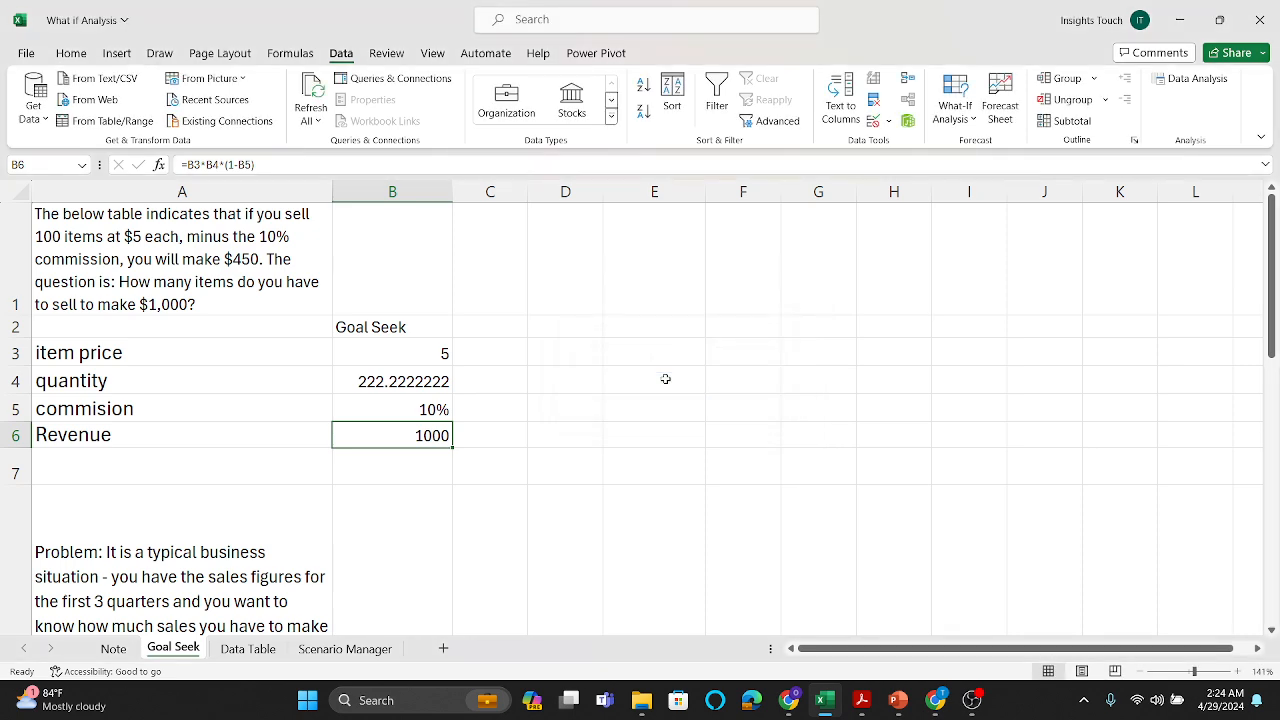
Step: Review the quarterly sales problem and examine the Gross, Profit and Net cells of the first three quarters
{"action": "scroll", "coordinate": [570, 426], "scroll_direction": "down", "scroll_amount": 1}
{"action": "scroll", "coordinate": [570, 426], "scroll_direction": "down", "scroll_amount": 3}
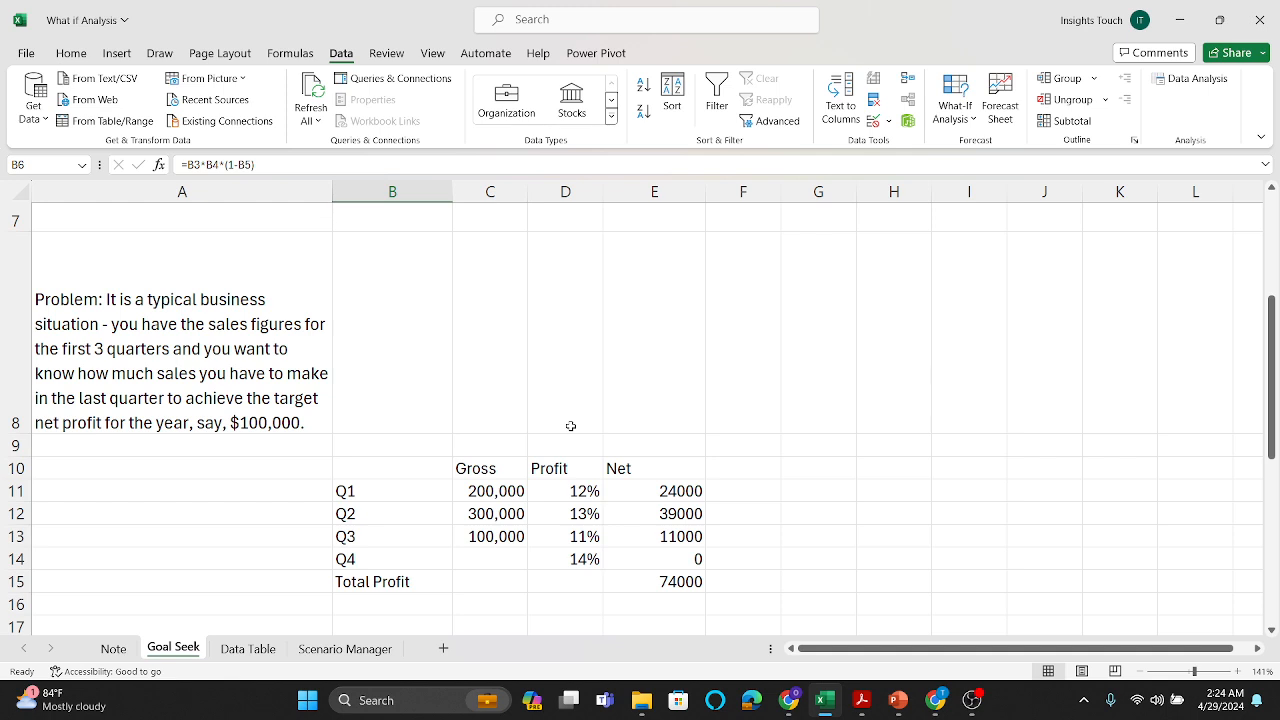
{"action": "scroll", "coordinate": [380, 378], "scroll_direction": "down", "scroll_amount": 1}
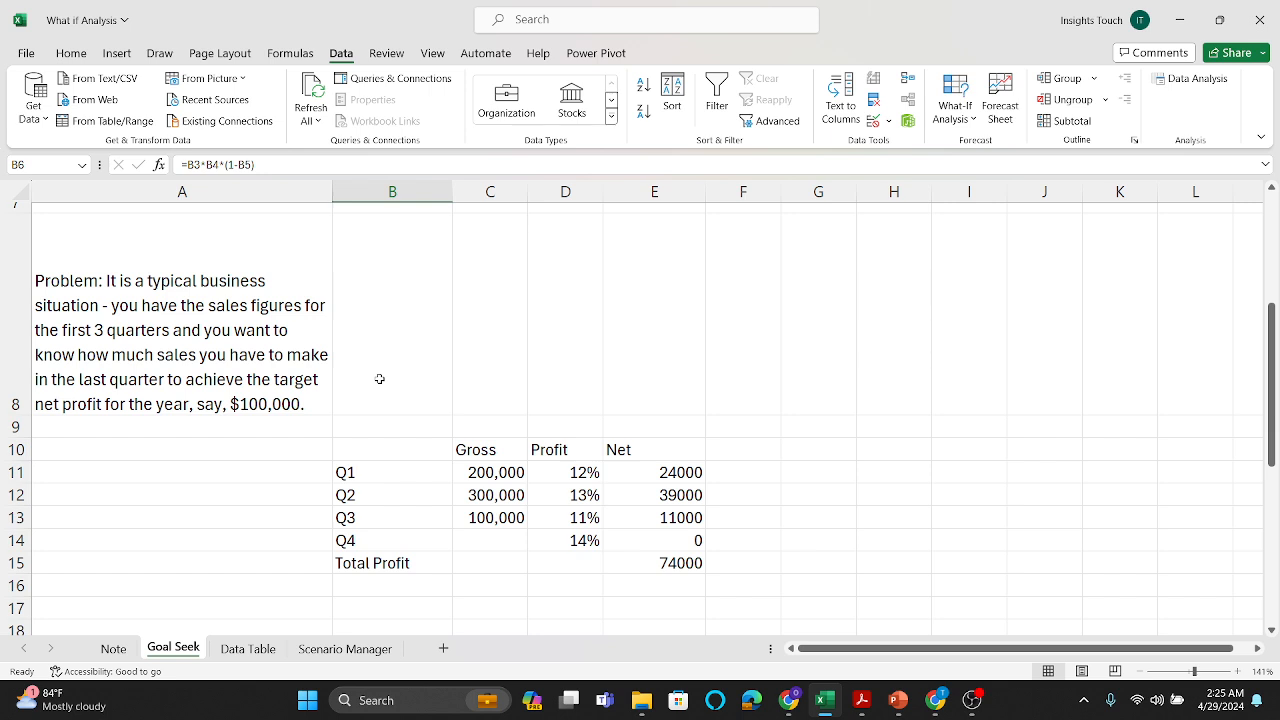
{"action": "scroll", "coordinate": [380, 379], "scroll_direction": "down", "scroll_amount": 1}
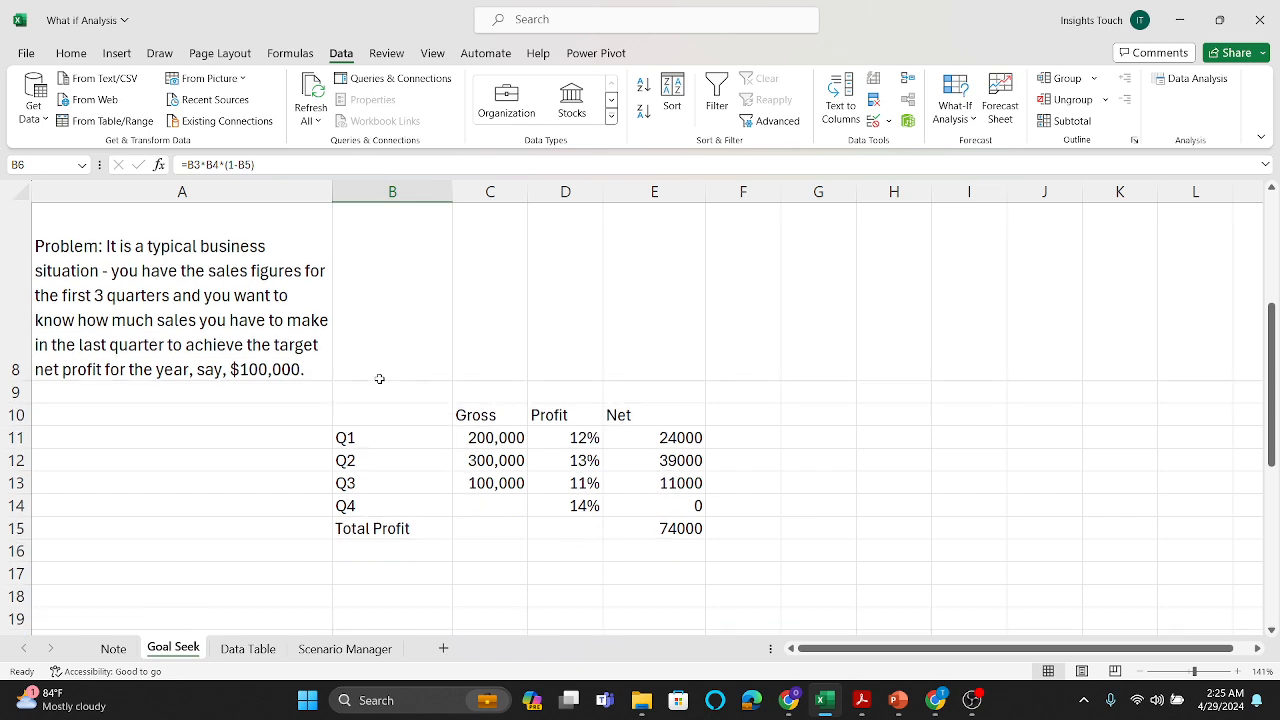
{"action": "scroll", "coordinate": [380, 379], "scroll_direction": "down", "scroll_amount": 1}
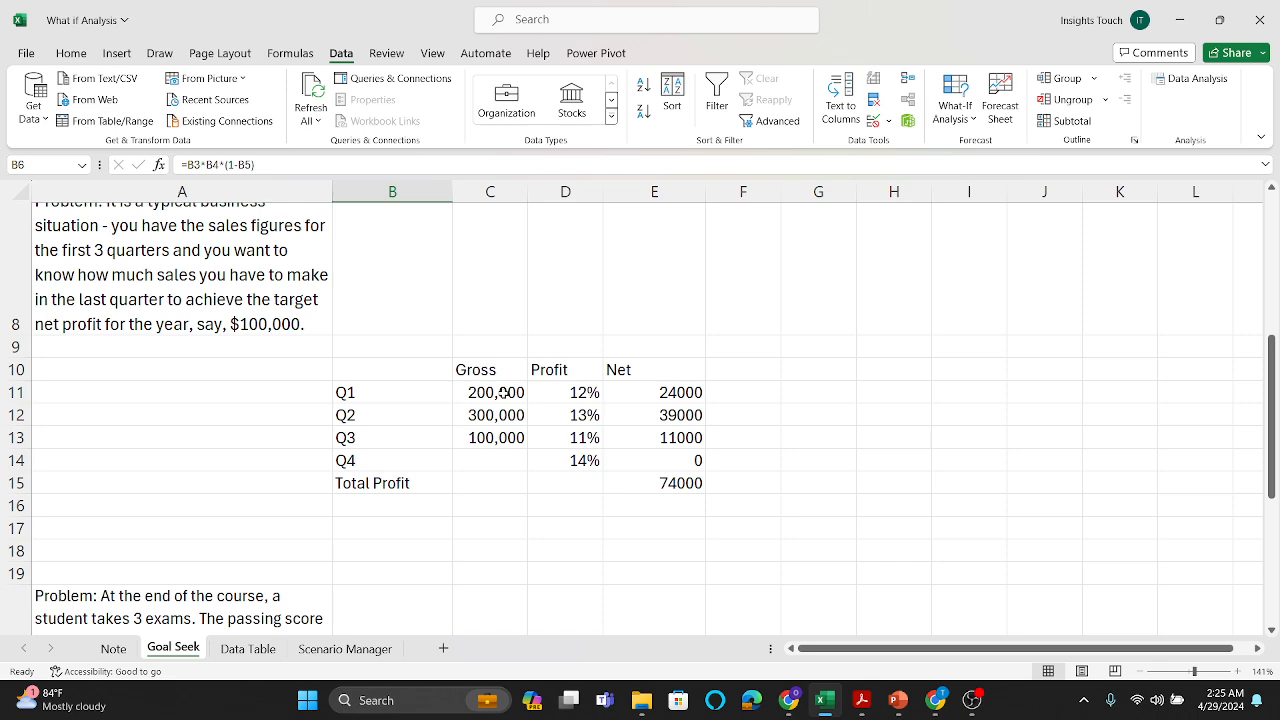
{"action": "scroll", "coordinate": [505, 392], "scroll_direction": "up", "scroll_amount": 1}
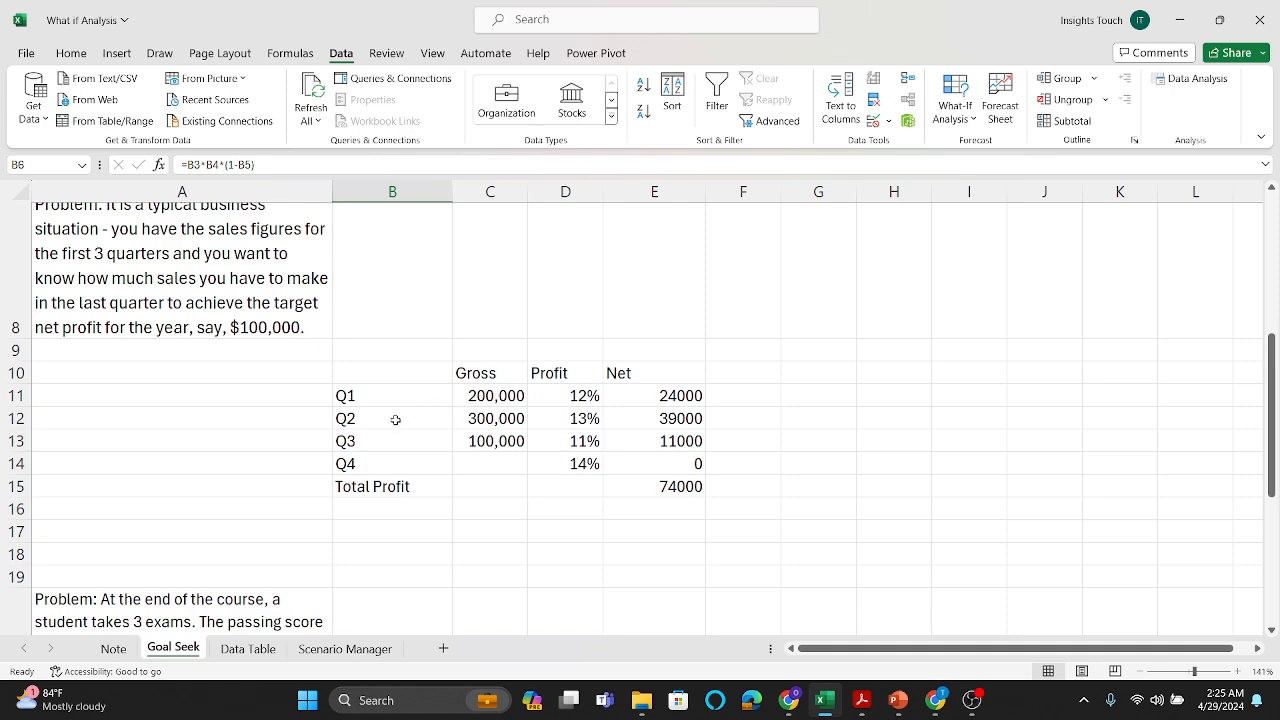
{"action": "left_click", "coordinate": [485, 414]}
{"action": "left_click", "coordinate": [491, 437]}
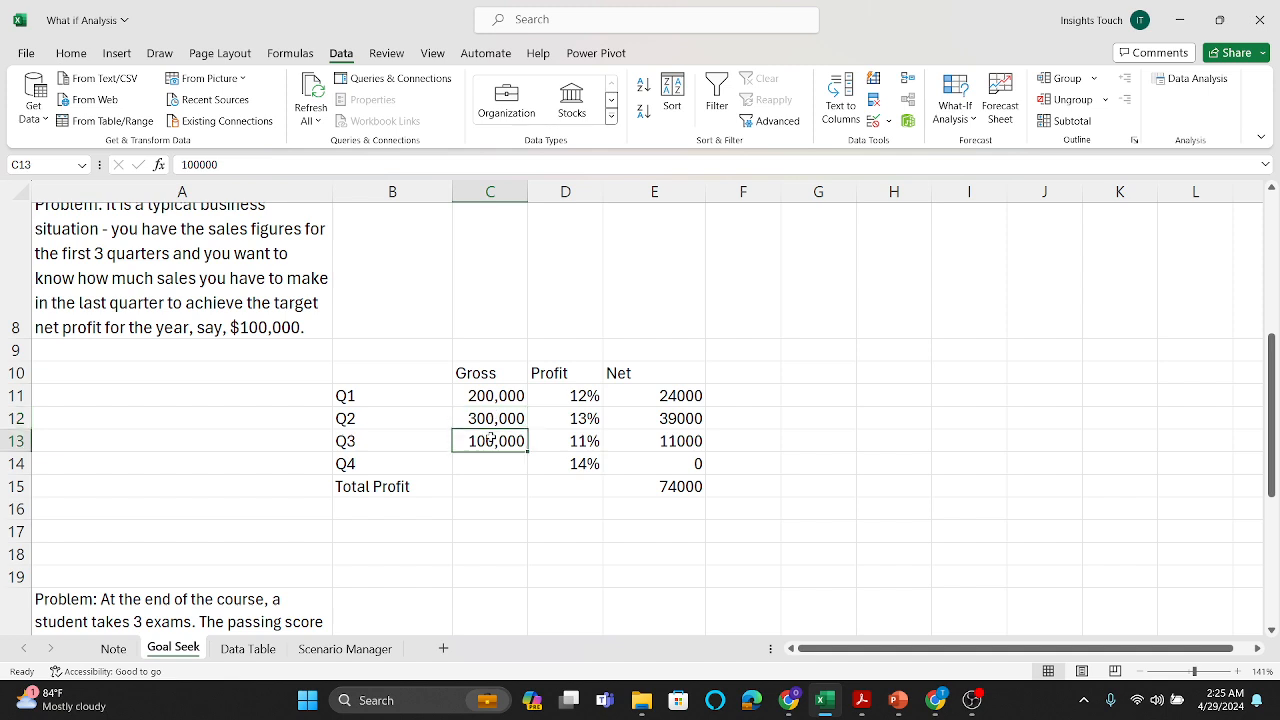
{"action": "left_click", "coordinate": [587, 394]}
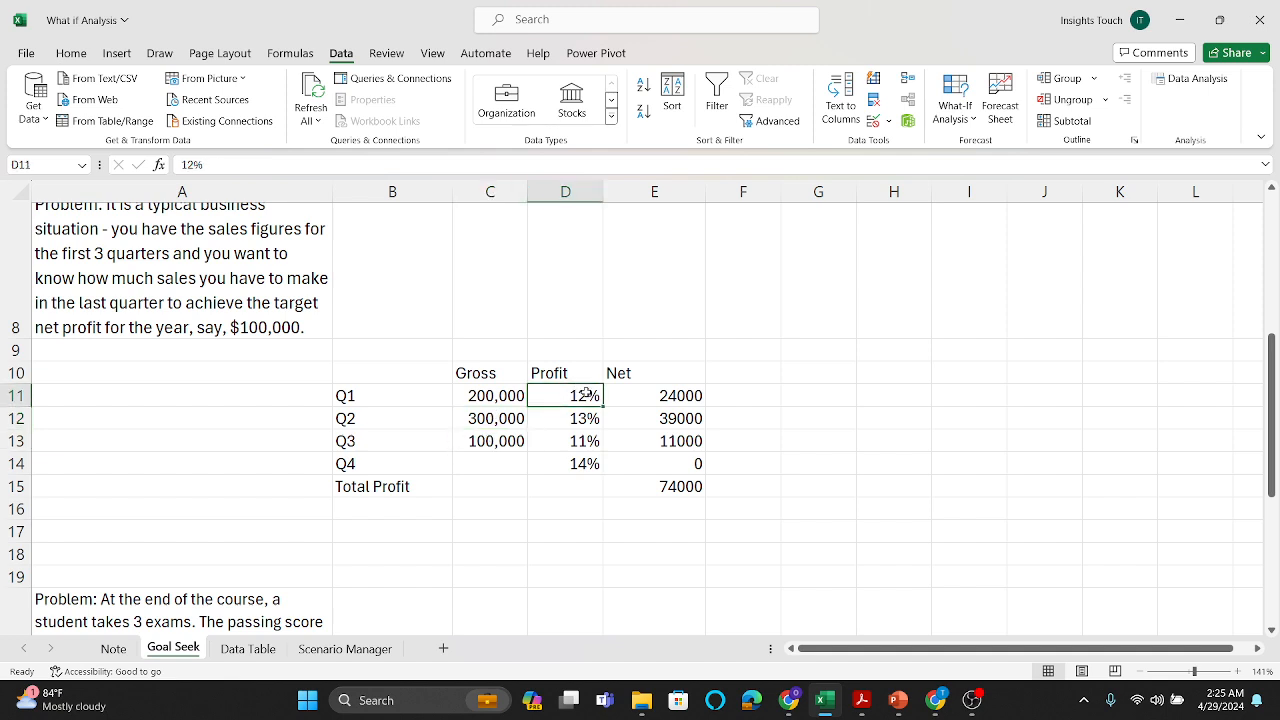
{"action": "left_click", "coordinate": [669, 394]}
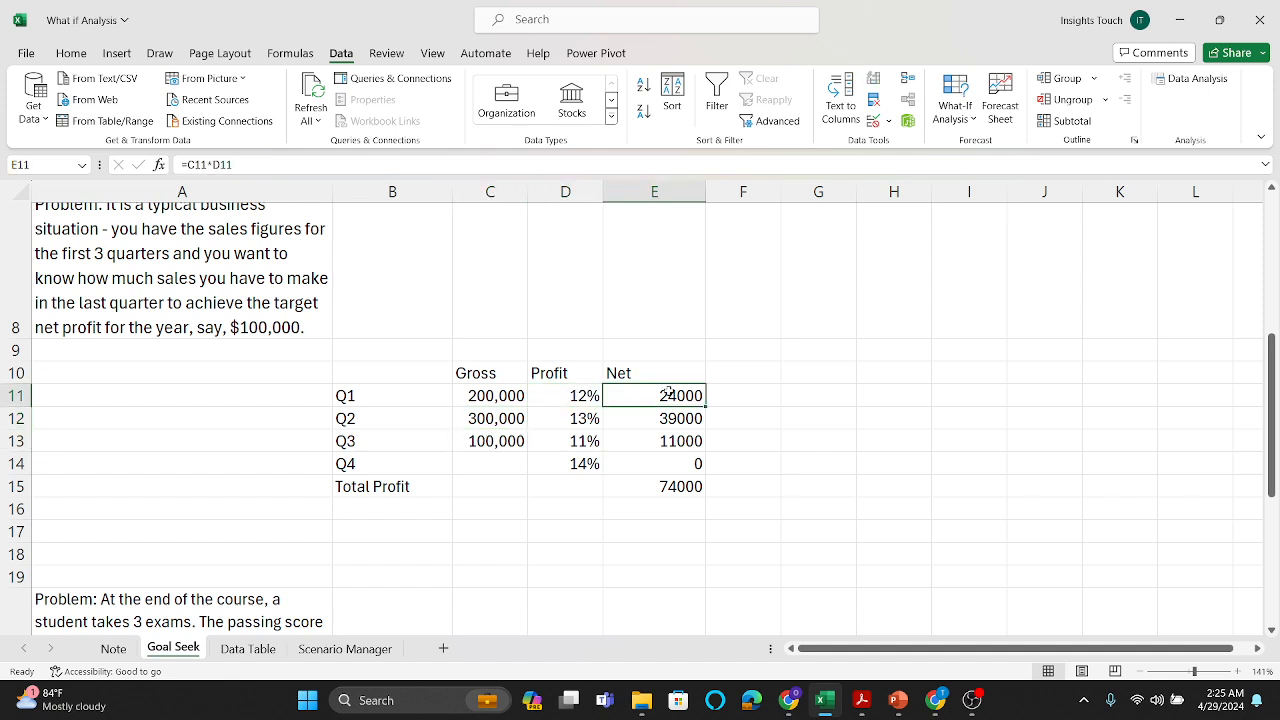
{"action": "left_click", "coordinate": [668, 418]}
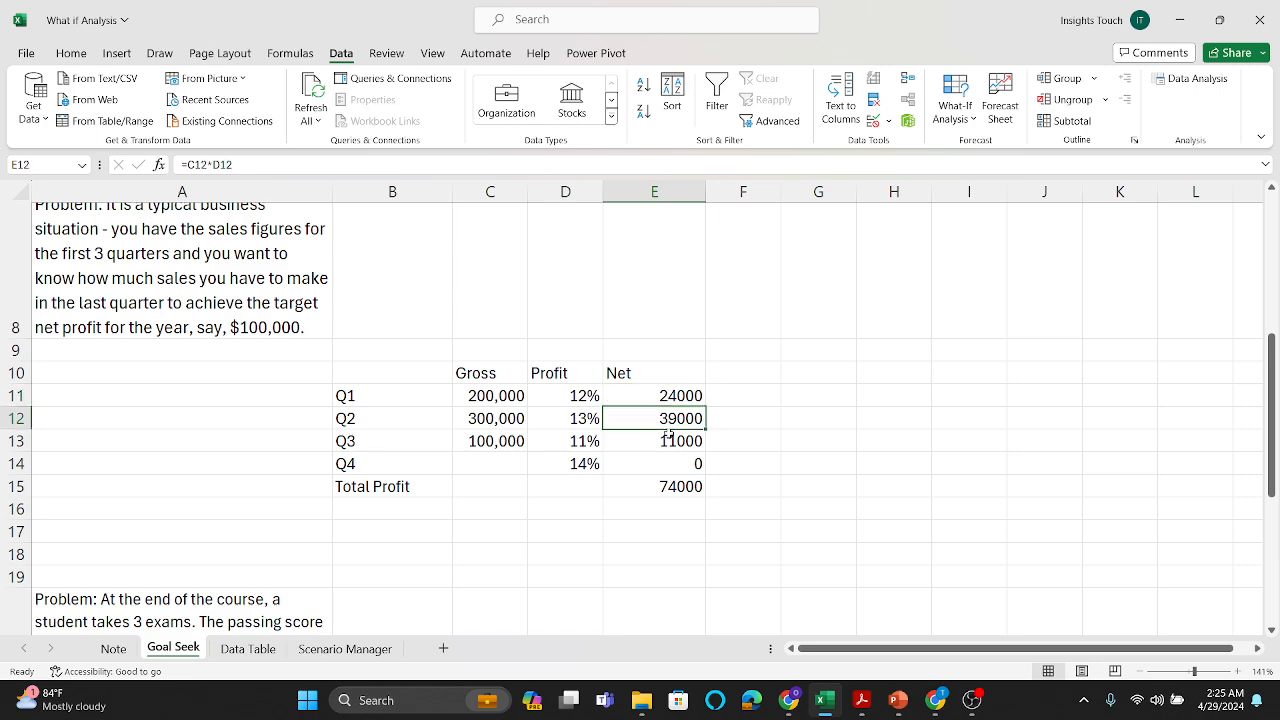
{"action": "left_click", "coordinate": [668, 436]}
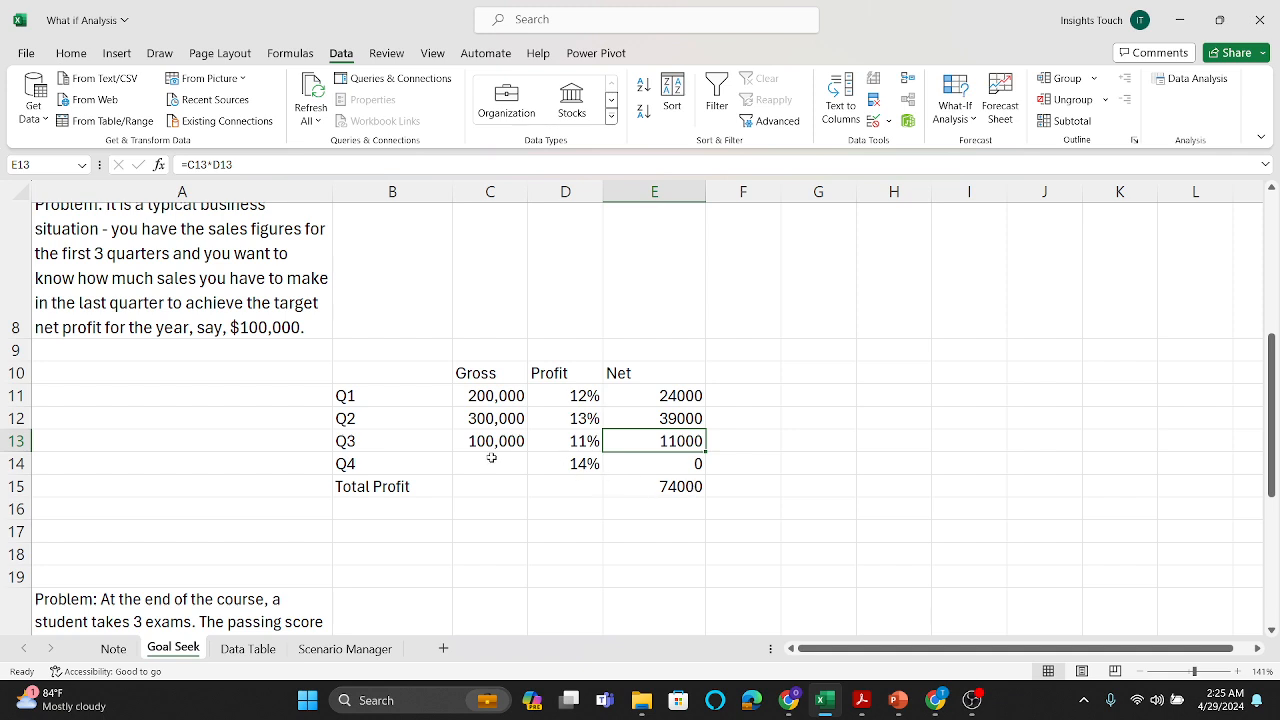
Step: Inspect the Total Profit formula in E15 and the gross sales figures of Q3 and Q1
{"action": "scroll", "coordinate": [491, 457], "scroll_direction": "up", "scroll_amount": 1}
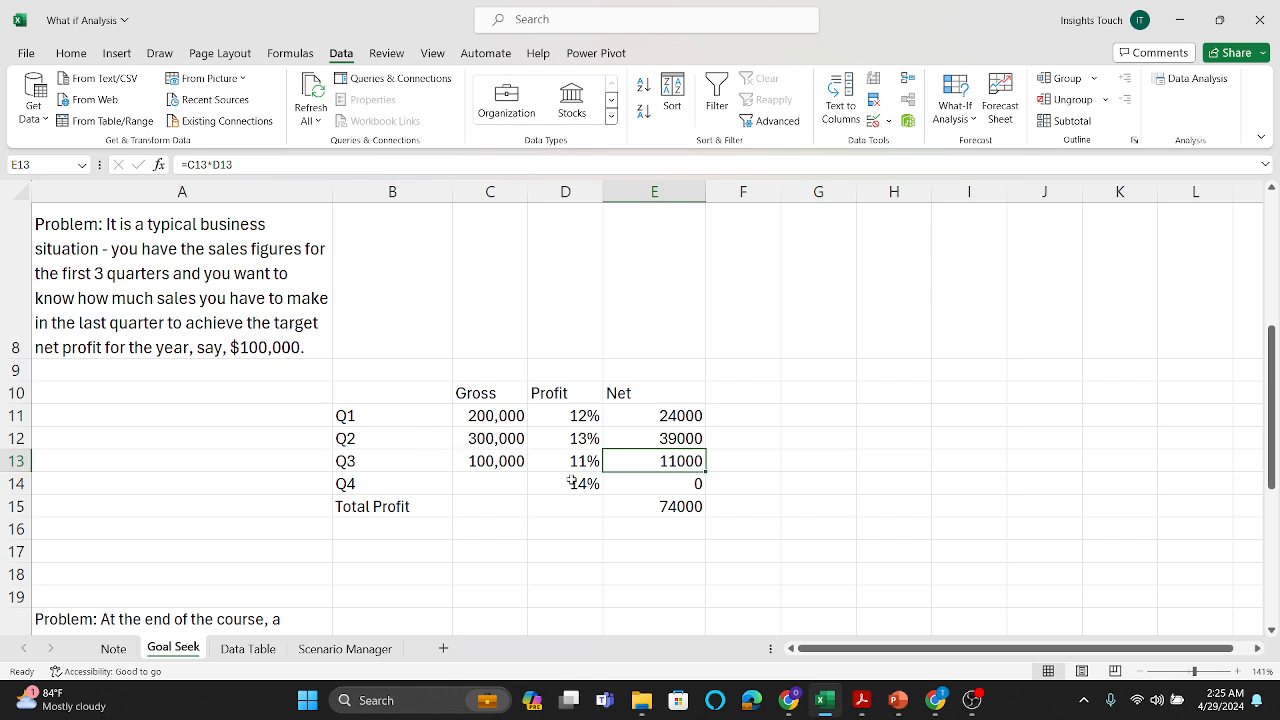
{"action": "left_click", "coordinate": [691, 507]}
{"action": "double_click", "coordinate": [691, 507]}
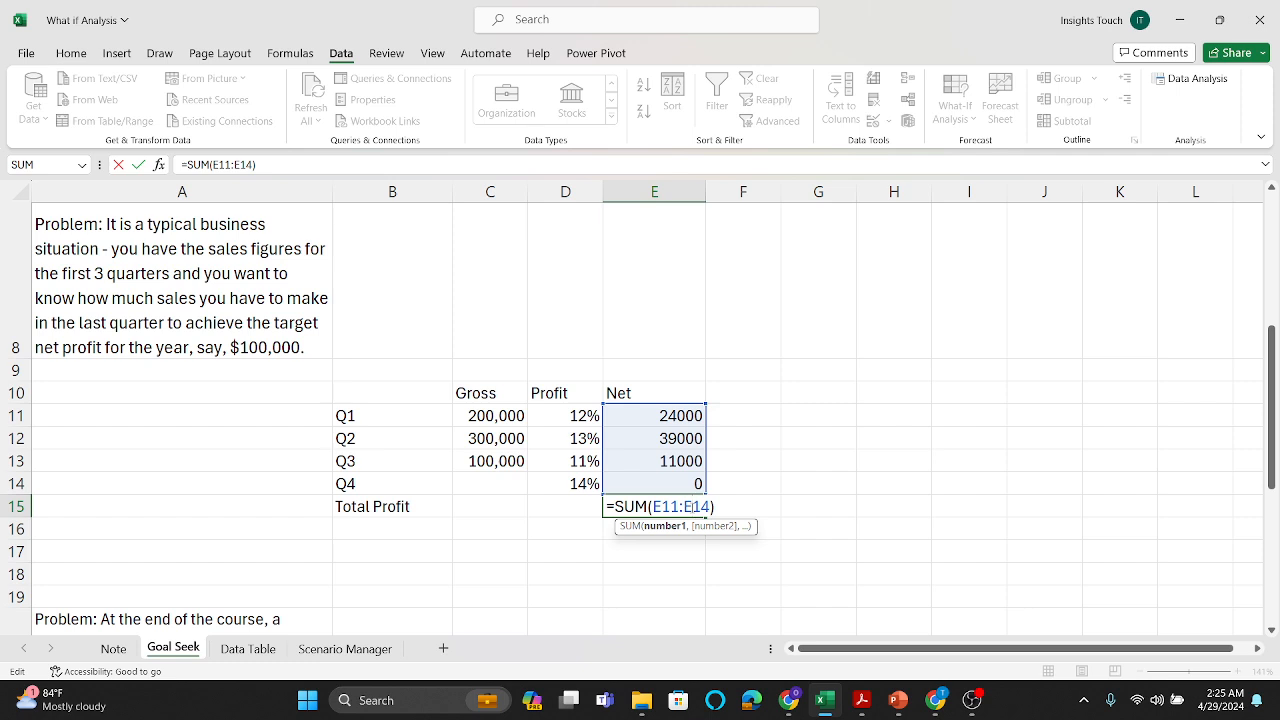
{"action": "key", "text": "Return"}
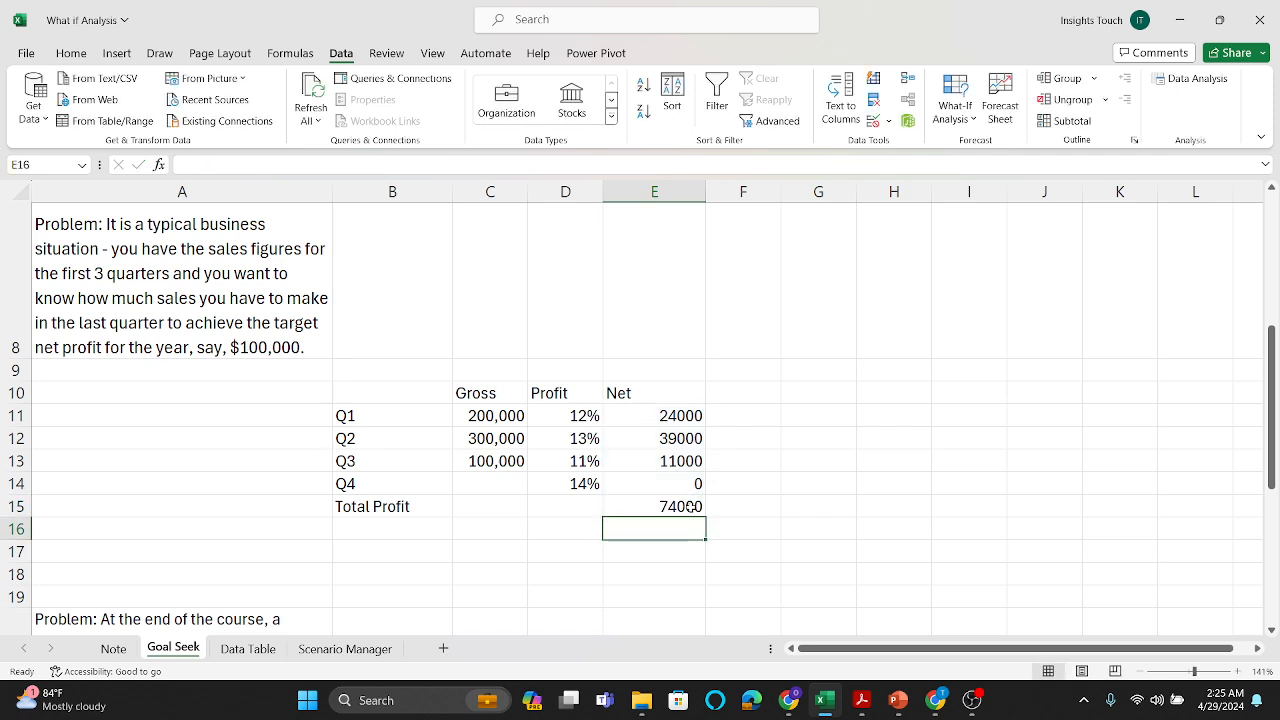
{"action": "left_click", "coordinate": [484, 462]}
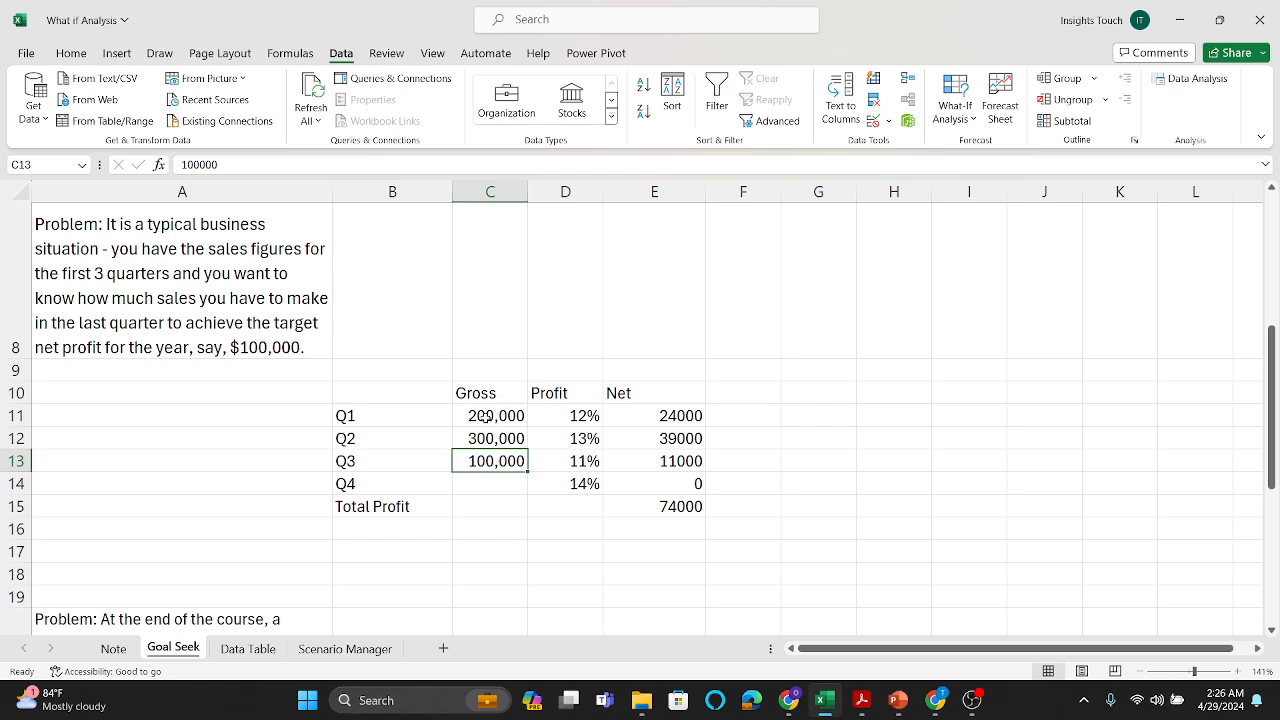
{"action": "left_click", "coordinate": [486, 418]}
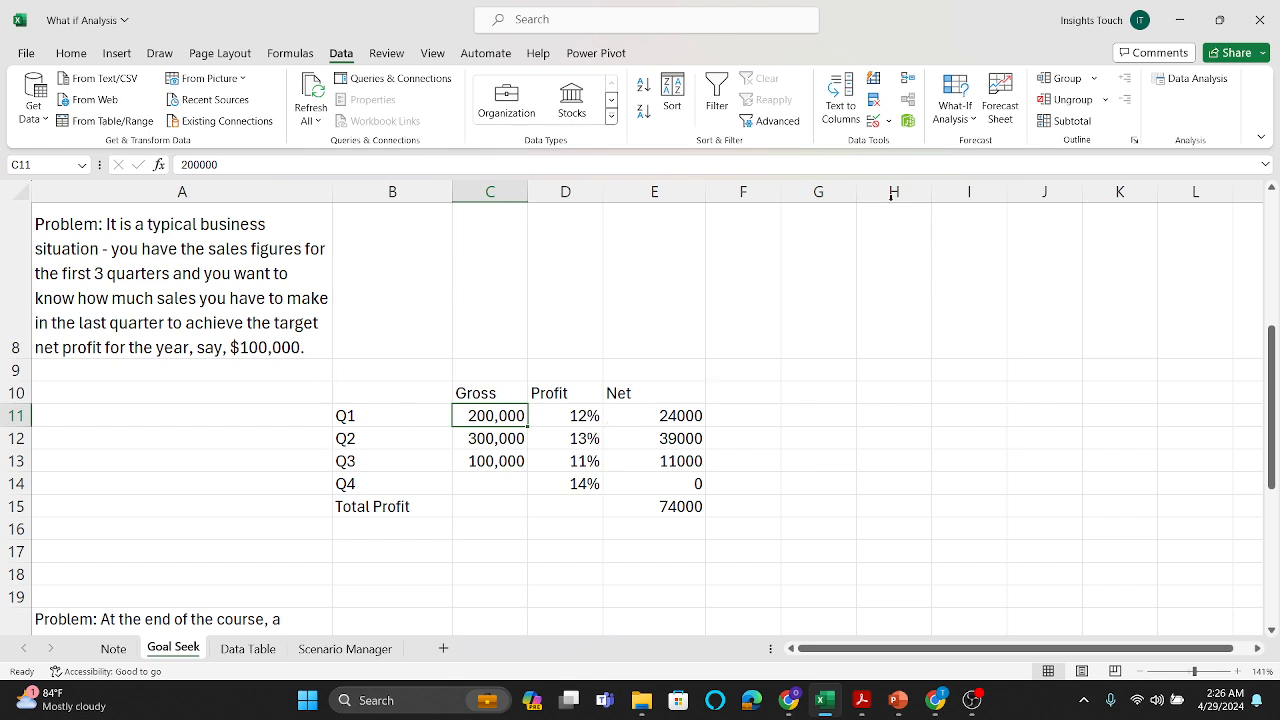
Step: Run Goal Seek to bring the Total Profit in E15 to 100000 by changing the Q4 gross sales in C14, and keep the solution
{"action": "left_click", "coordinate": [962, 122]}
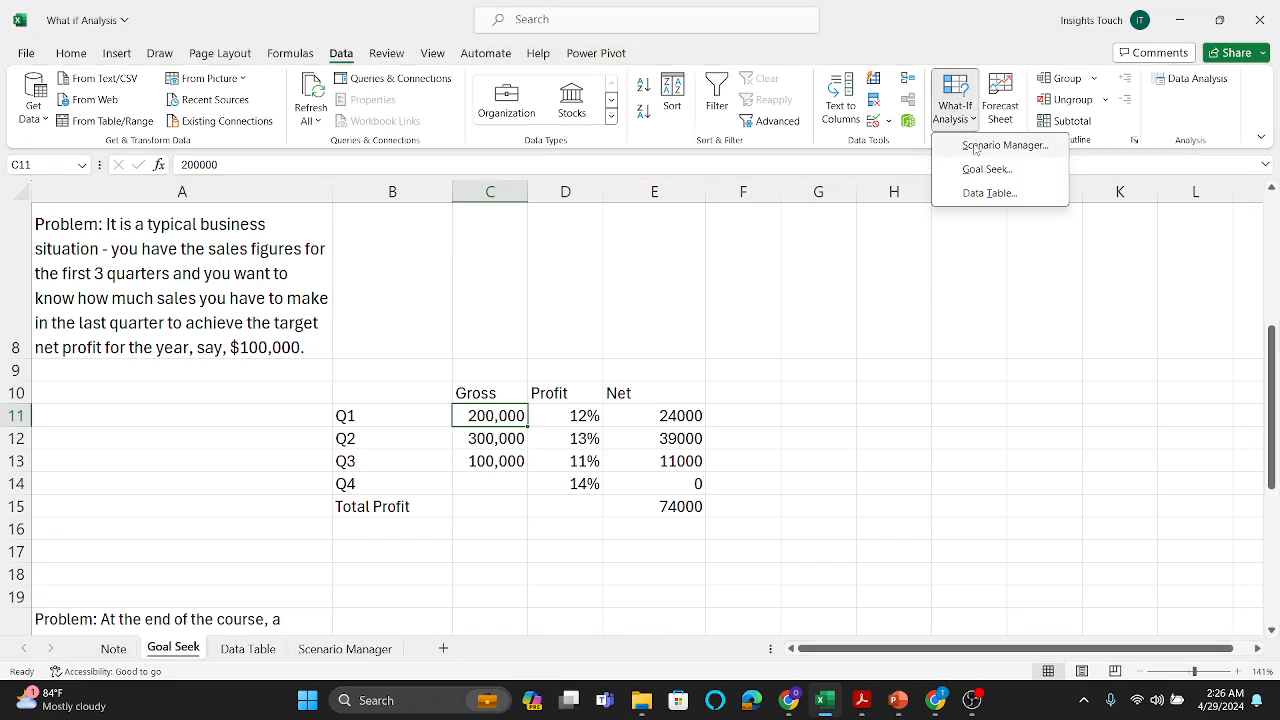
{"action": "left_click", "coordinate": [982, 171]}
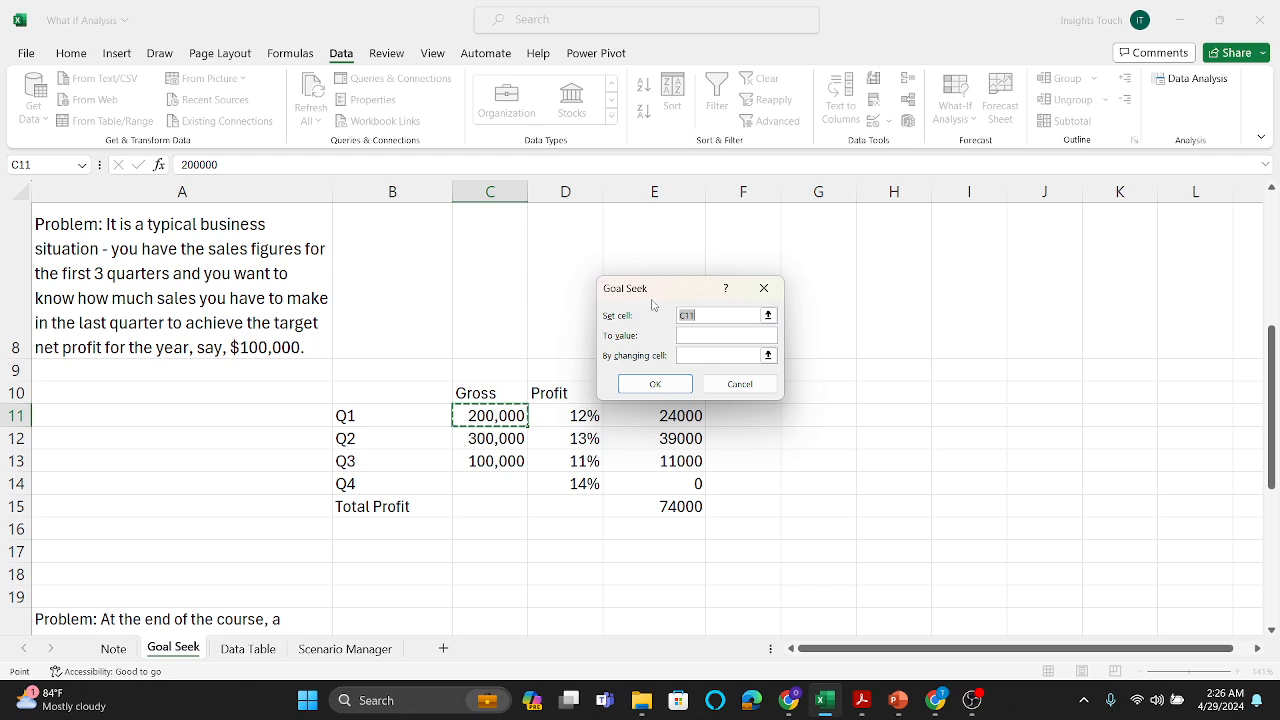
{"action": "left_click_drag", "start_coordinate": [652, 302], "coordinate": [815, 328]}
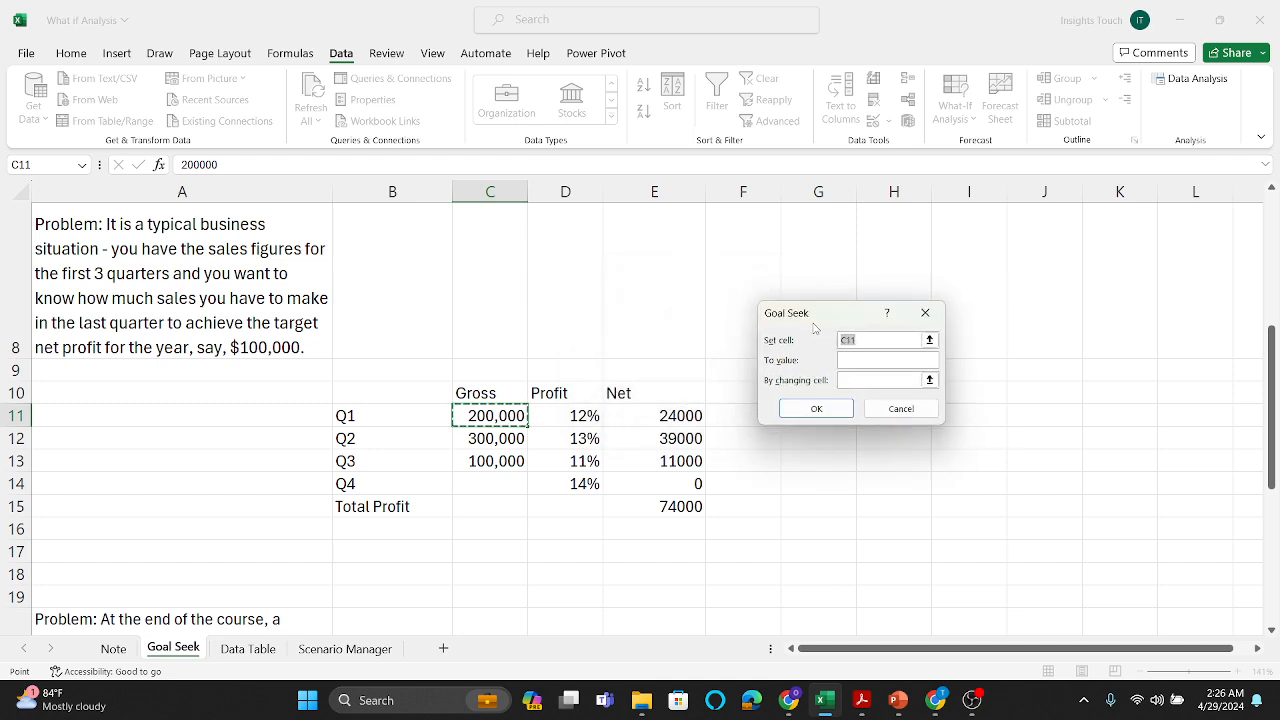
{"action": "left_click", "coordinate": [679, 507]}
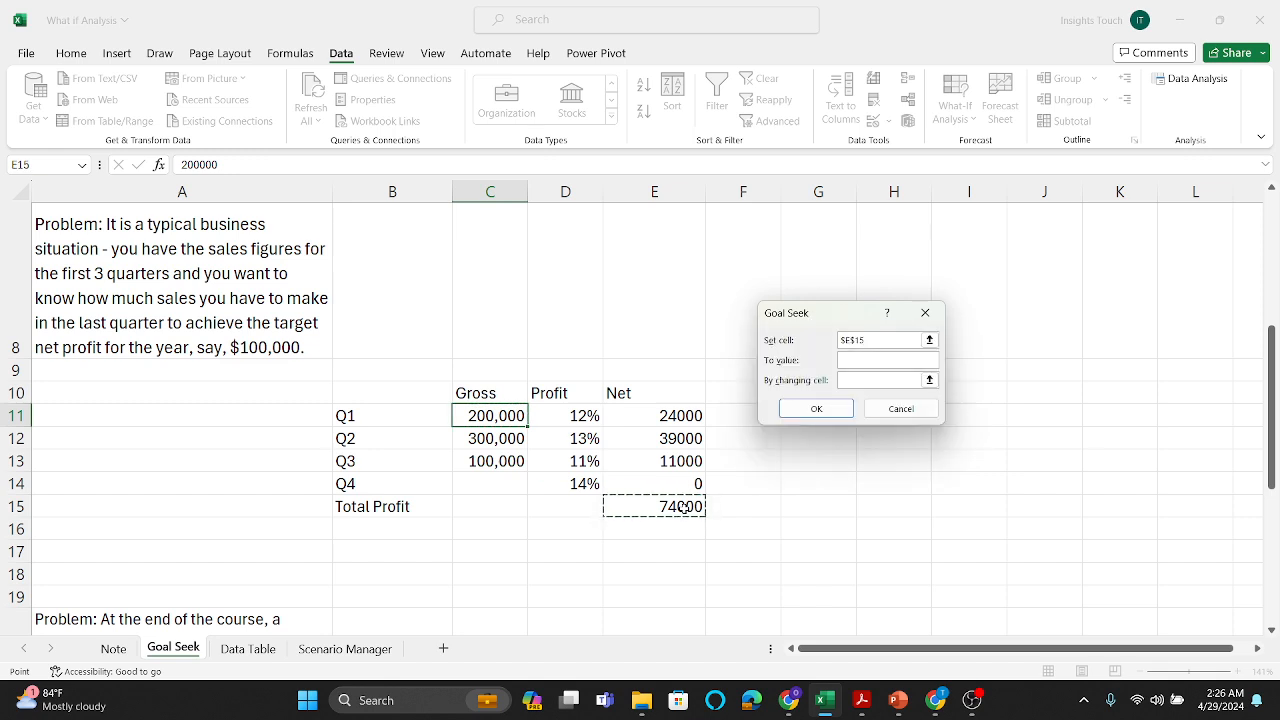
{"action": "left_click", "coordinate": [860, 362]}
{"action": "type", "text": "100000"}
{"action": "left_click", "coordinate": [858, 381]}
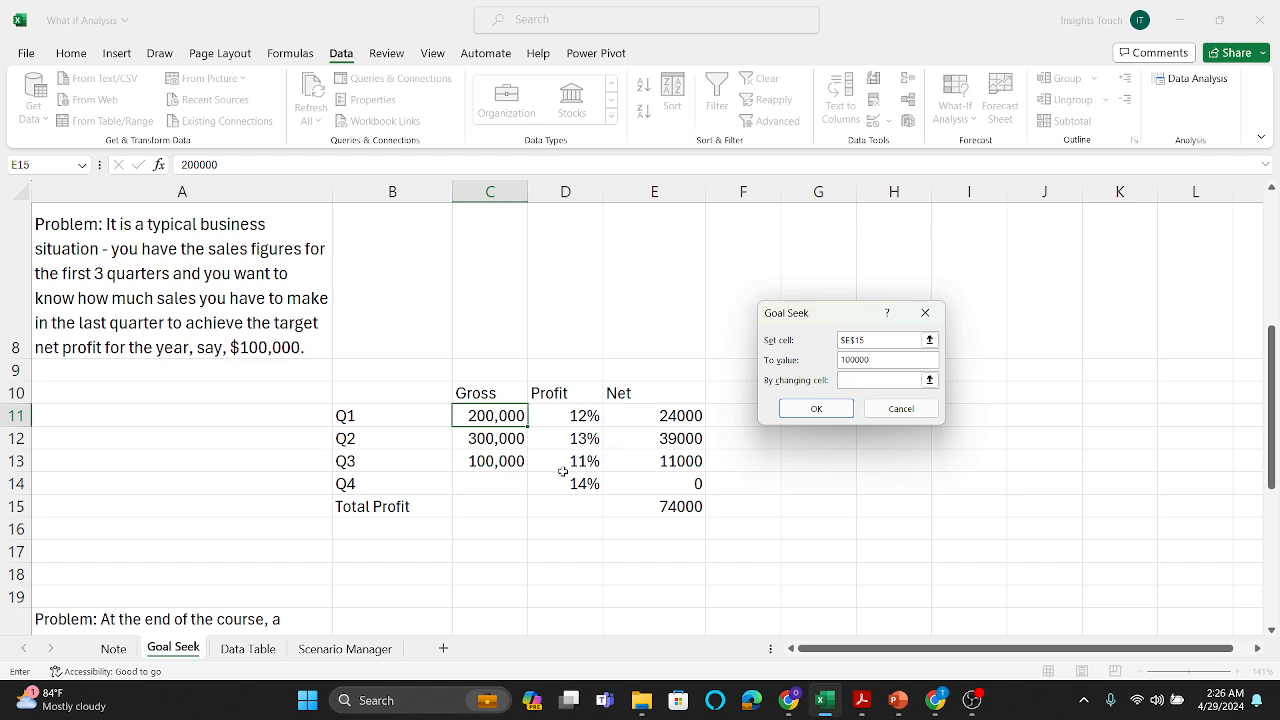
{"action": "left_click", "coordinate": [496, 485]}
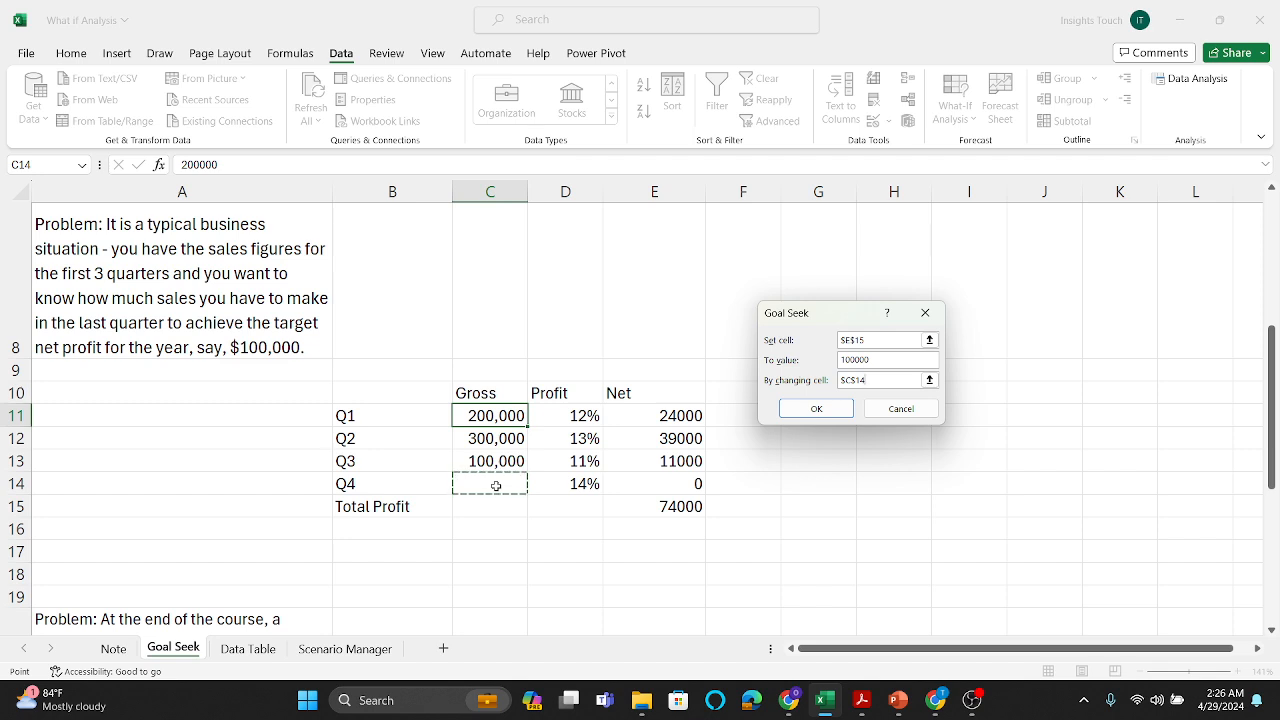
{"action": "left_click", "coordinate": [843, 414]}
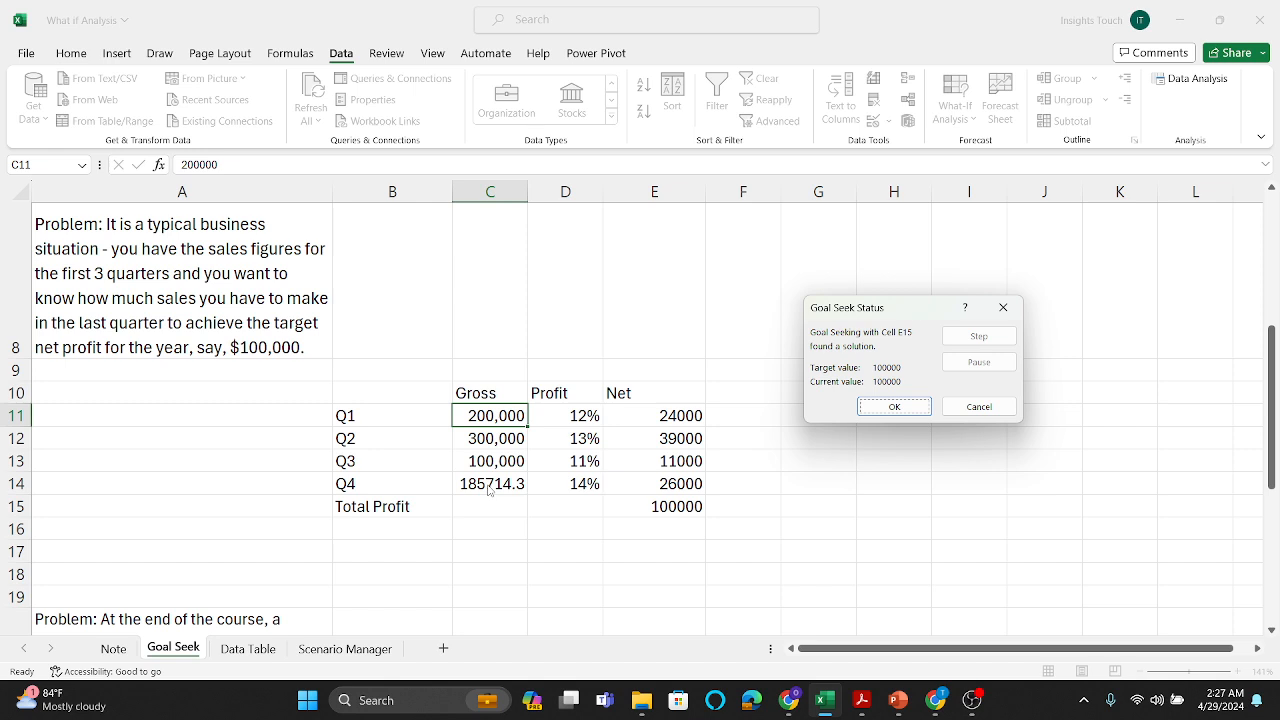
{"action": "left_click", "coordinate": [891, 408]}
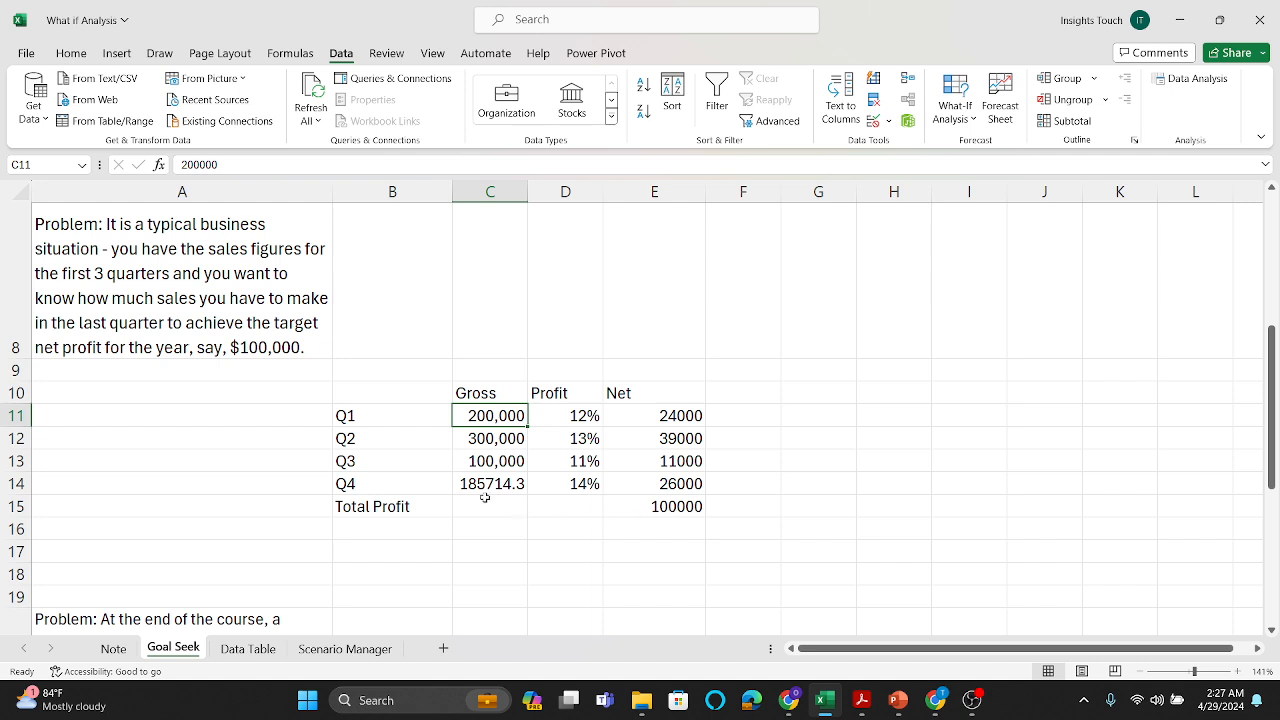
{"action": "scroll", "coordinate": [476, 488], "scroll_direction": "down", "scroll_amount": 3}
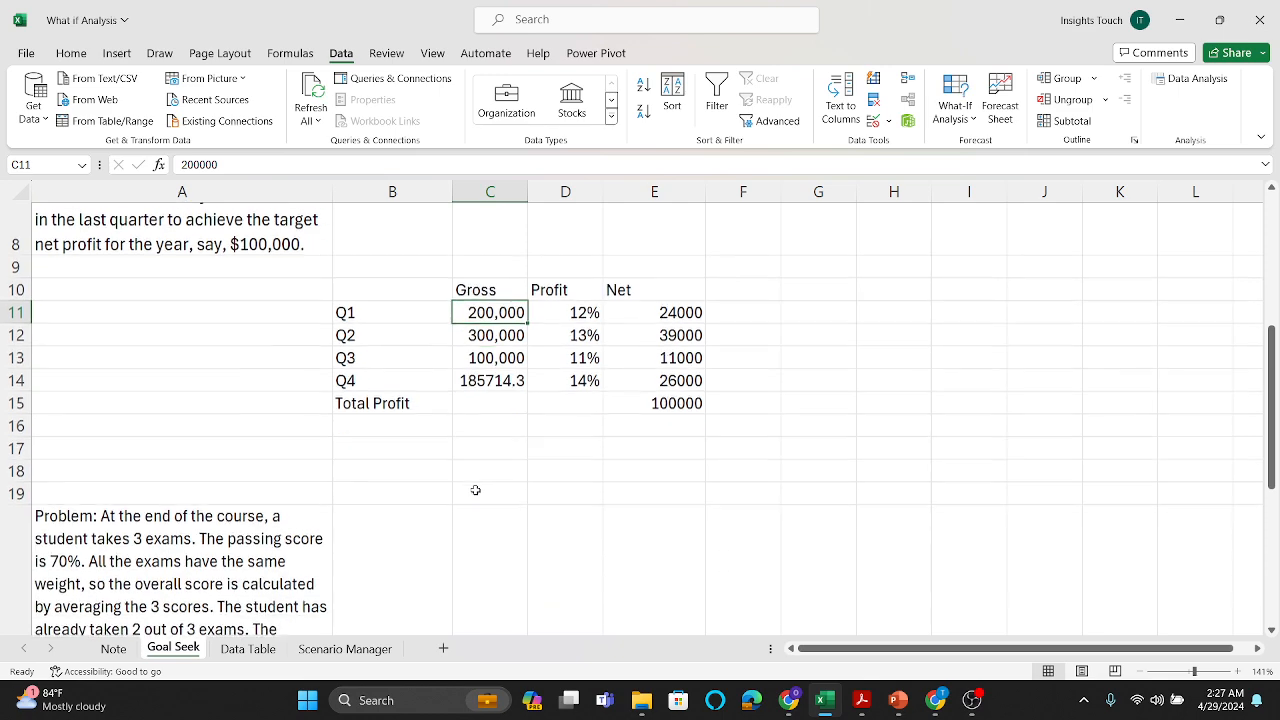
Step: Review the exam score problem and examine the three exam cells and the average below them
{"action": "scroll", "coordinate": [476, 490], "scroll_direction": "down", "scroll_amount": 1}
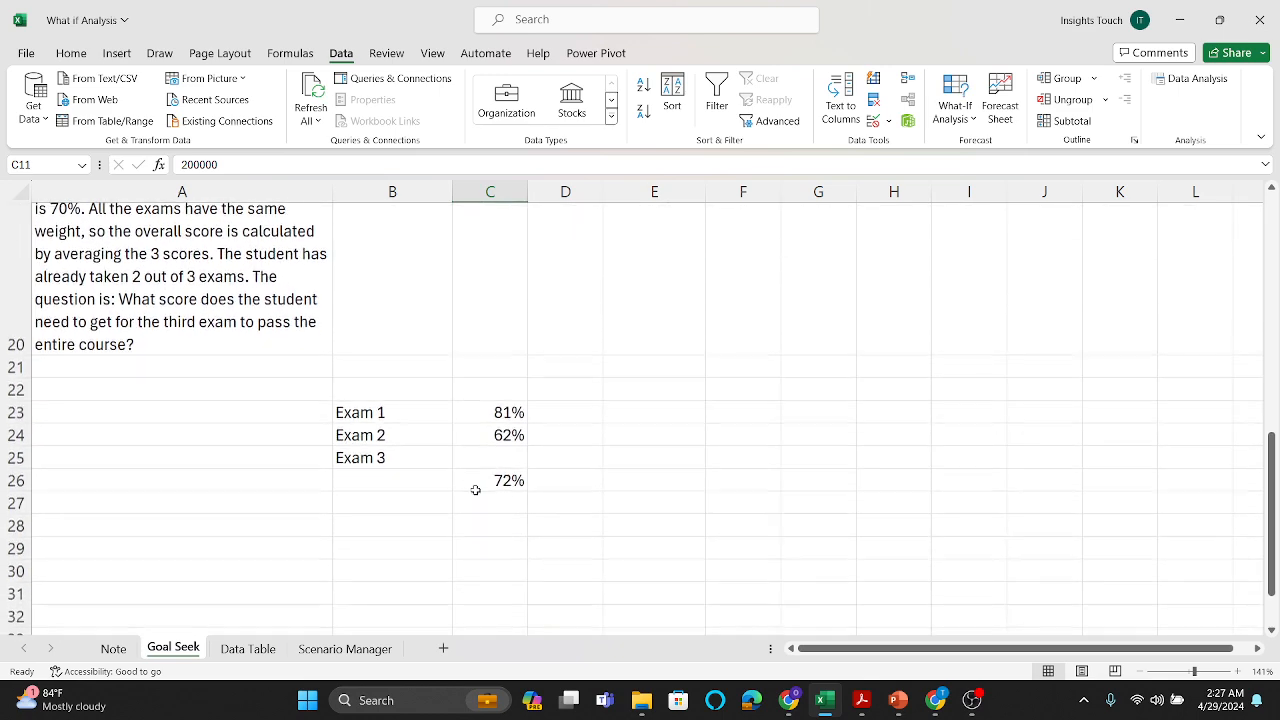
{"action": "scroll", "coordinate": [476, 490], "scroll_direction": "up", "scroll_amount": 2}
{"action": "scroll", "coordinate": [476, 490], "scroll_direction": "down", "scroll_amount": 1}
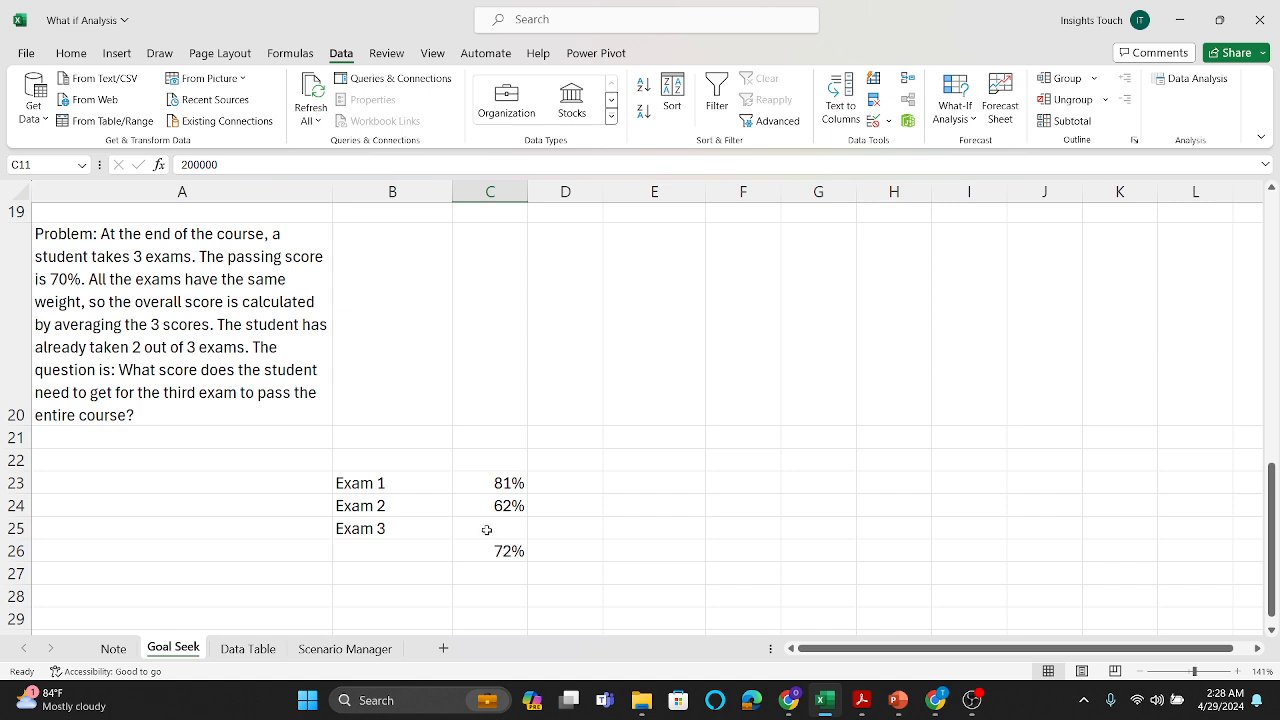
{"action": "left_click", "coordinate": [487, 530]}
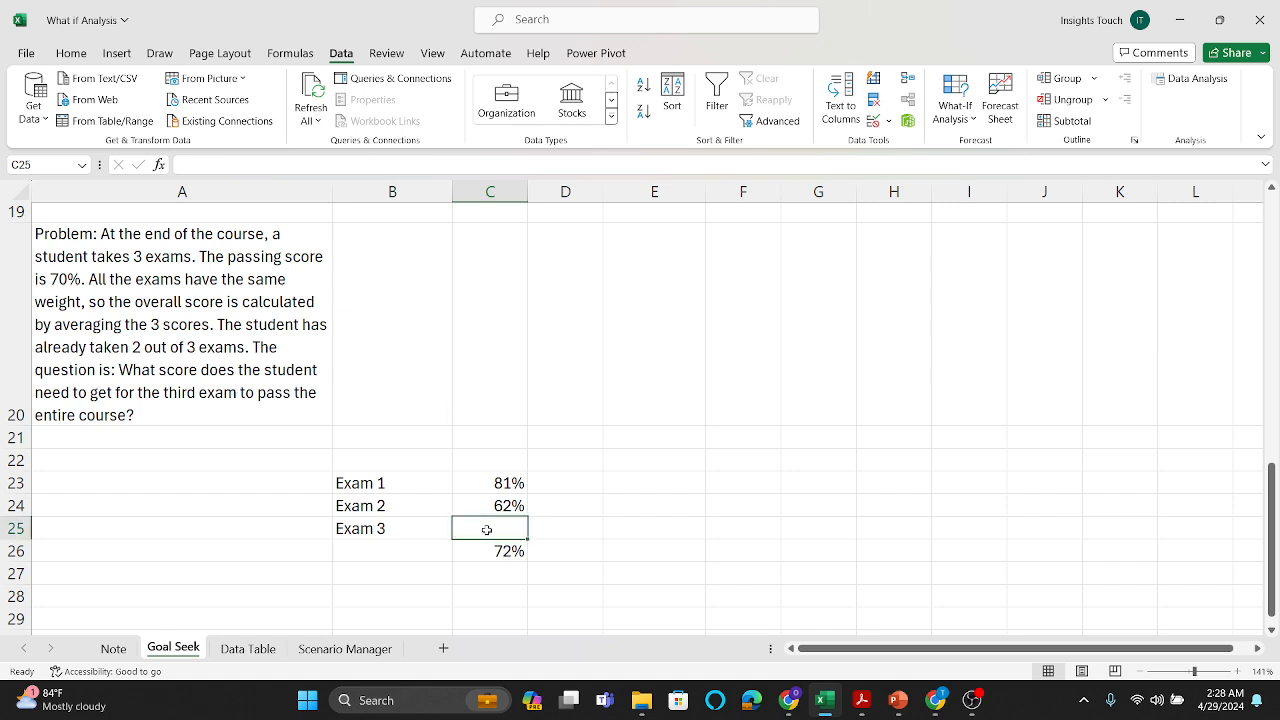
{"action": "left_click", "coordinate": [593, 527]}
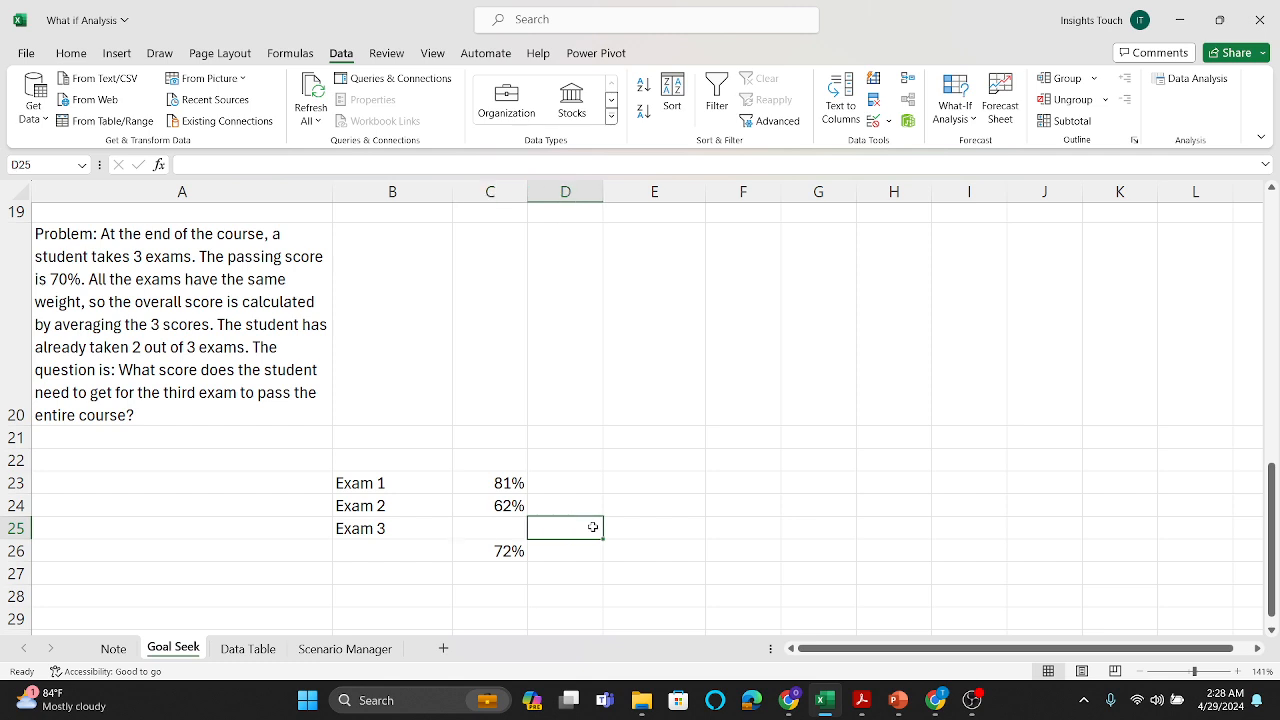
Step: Run Goal Seek to bring the average score in C26 to 70% by changing the Exam 3 score in C25, and keep the solution
{"action": "left_click", "coordinate": [966, 118]}
{"action": "left_click", "coordinate": [972, 168]}
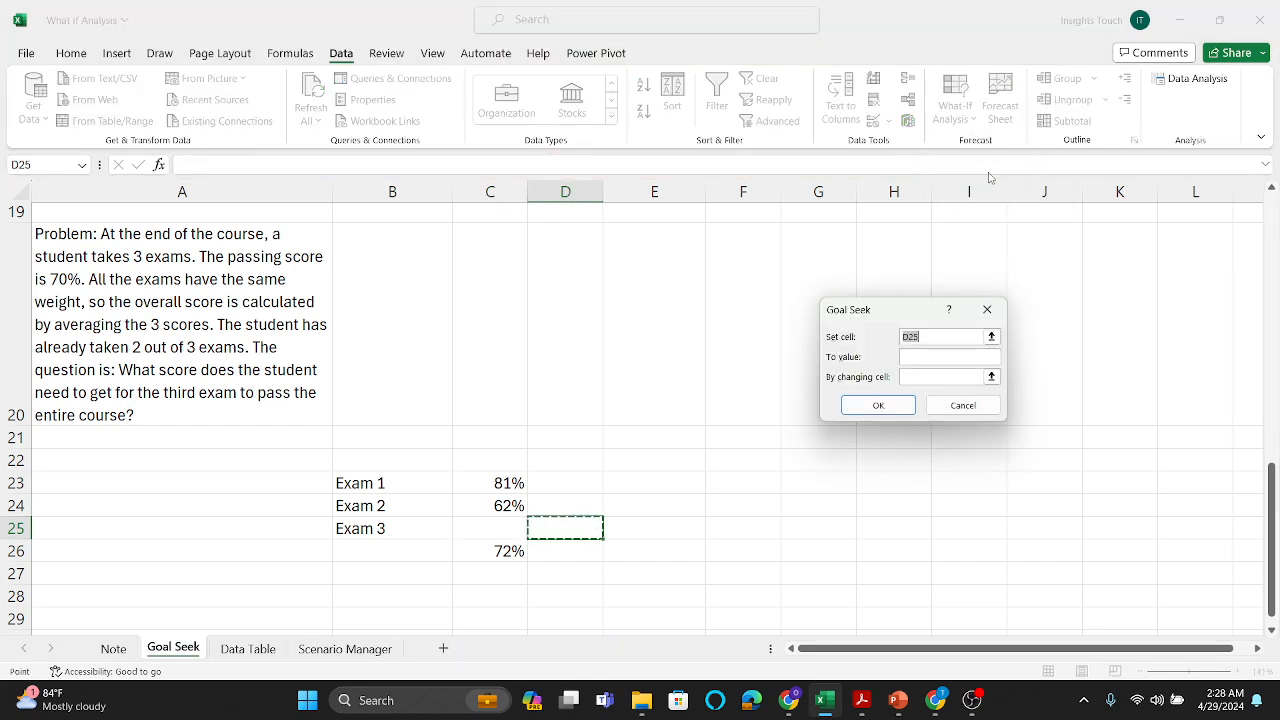
{"action": "left_click_drag", "start_coordinate": [891, 310], "coordinate": [883, 341]}
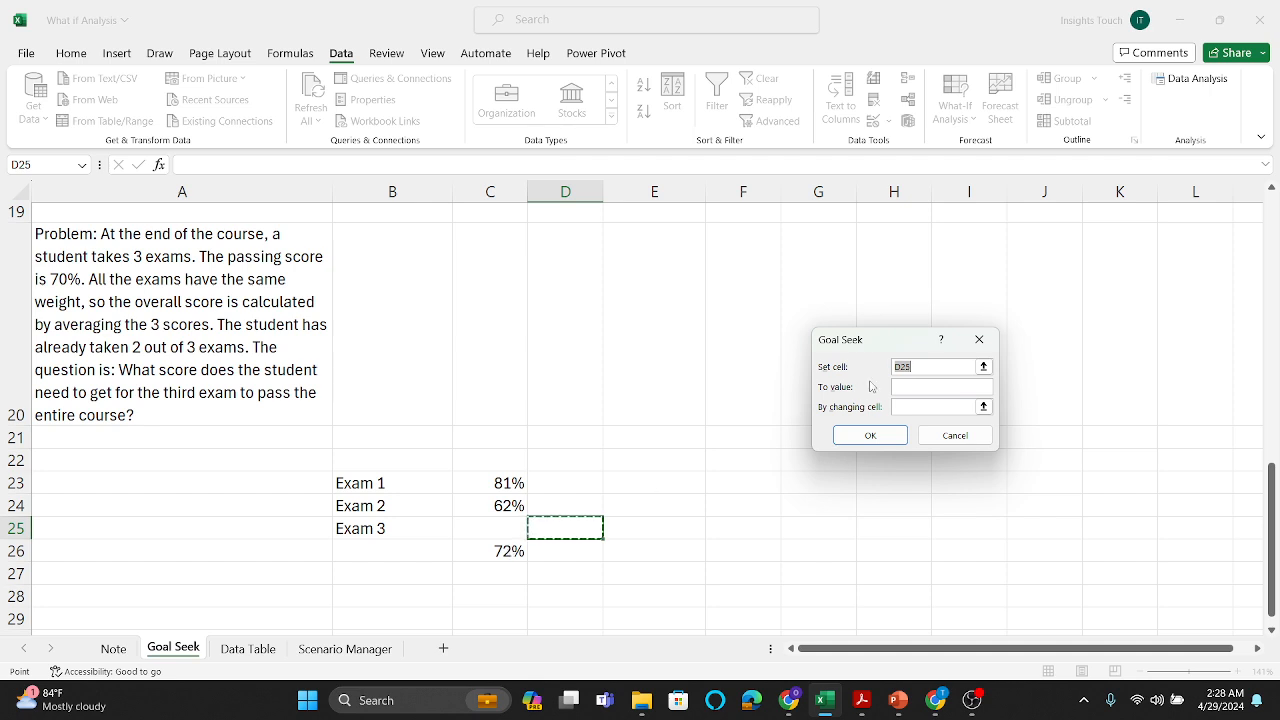
{"action": "key", "text": "BackSpace"}
{"action": "left_click", "coordinate": [507, 552]}
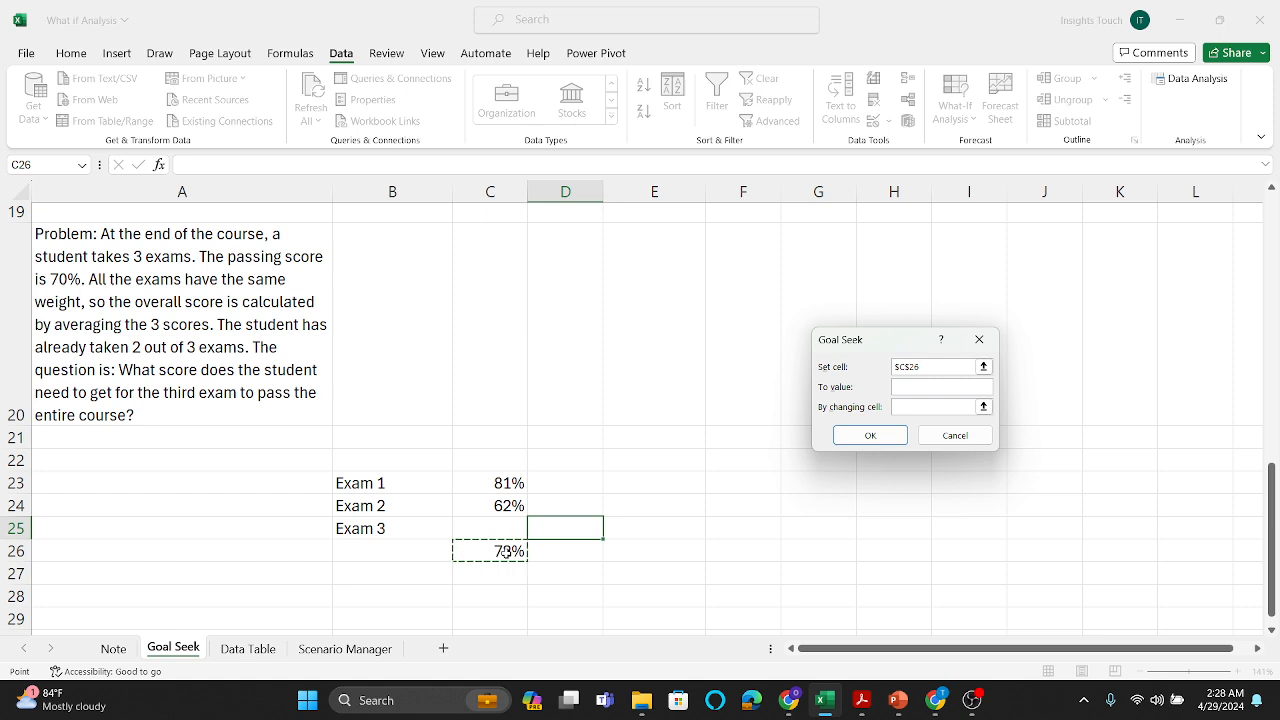
{"action": "left_click", "coordinate": [921, 386]}
{"action": "type", "text": "70%"}
{"action": "left_click", "coordinate": [910, 407]}
{"action": "left_click", "coordinate": [470, 530]}
{"action": "left_click", "coordinate": [879, 440]}
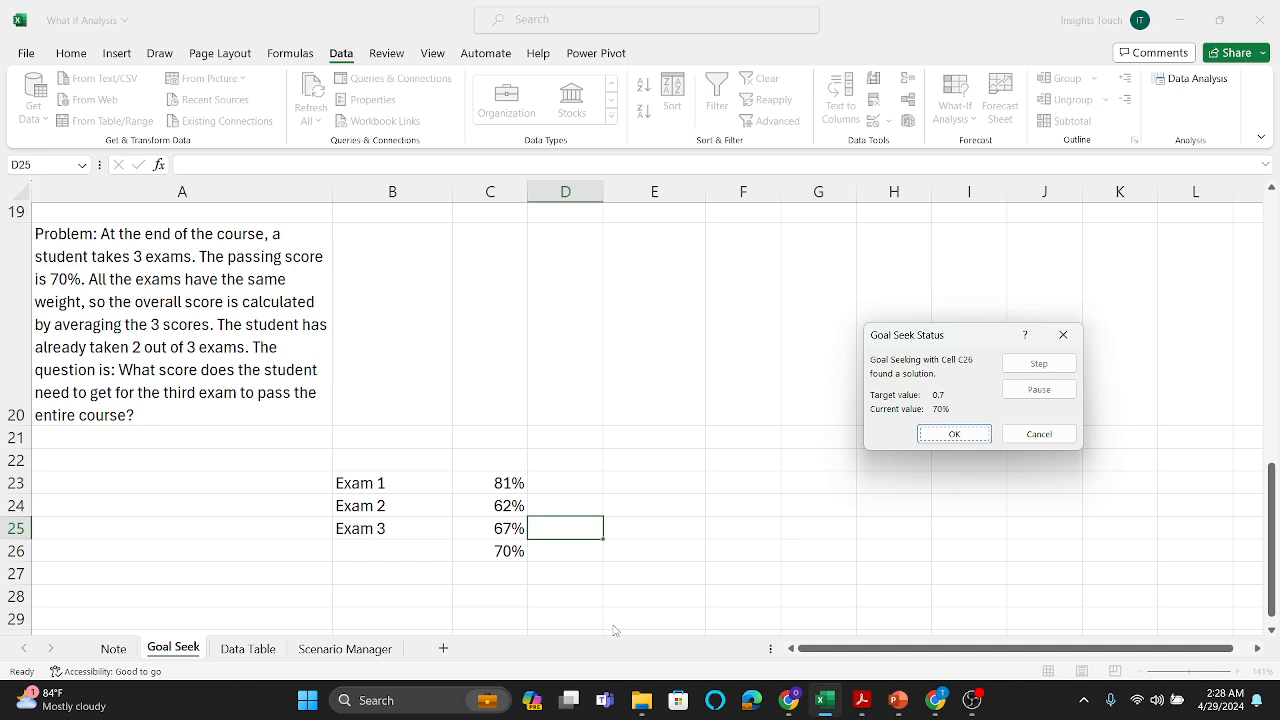
{"action": "left_click", "coordinate": [950, 434]}
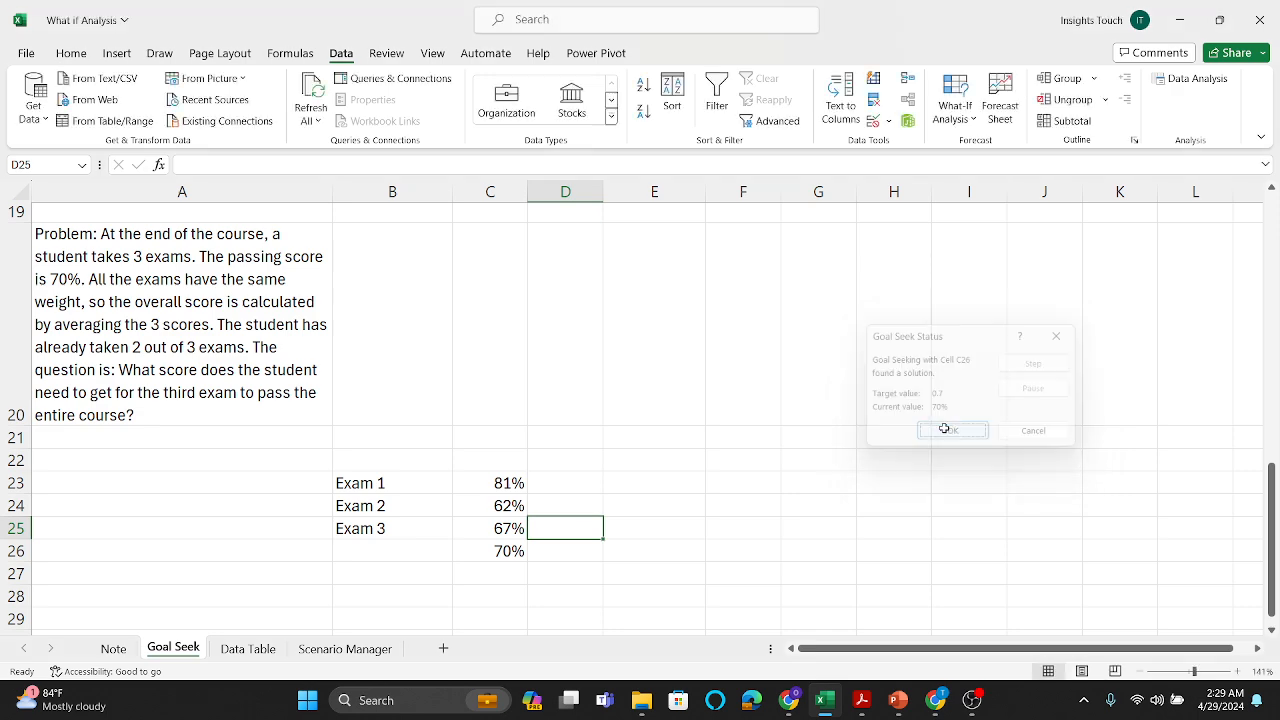
Step: Switch to the DATA ANALYSIS presentation in PowerPoint
{"action": "mouse_move", "coordinate": [898, 698]}
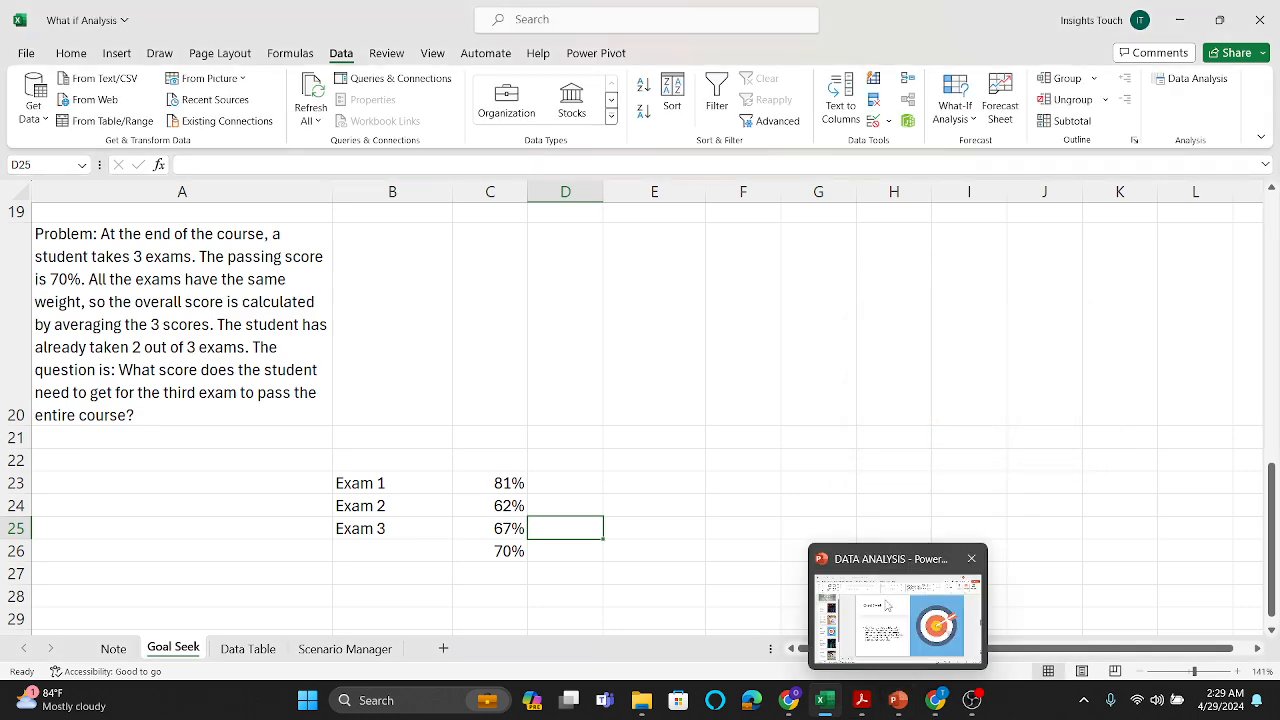
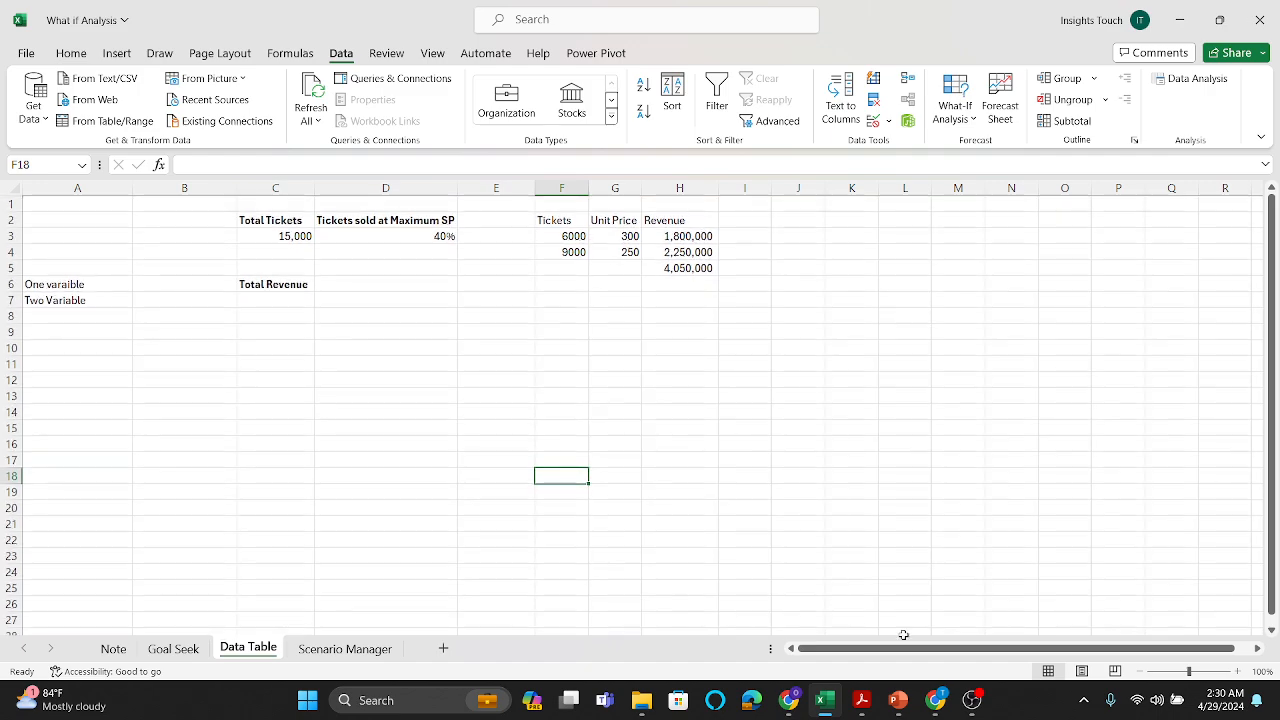
Step: Enlarge the view of the Data Table sheet and examine the ticket model's unit price and the total revenue formula
{"action": "left_click", "coordinate": [1199, 673]}
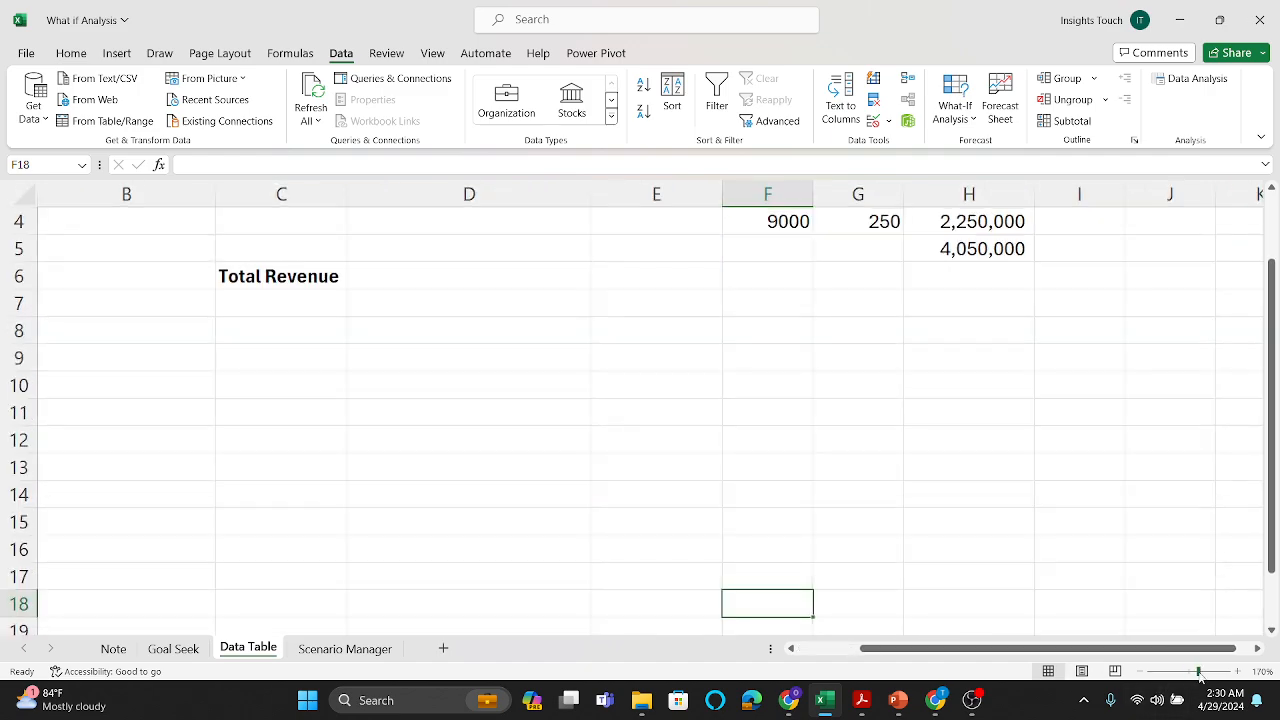
{"action": "scroll", "coordinate": [843, 482], "scroll_direction": "up", "scroll_amount": 2}
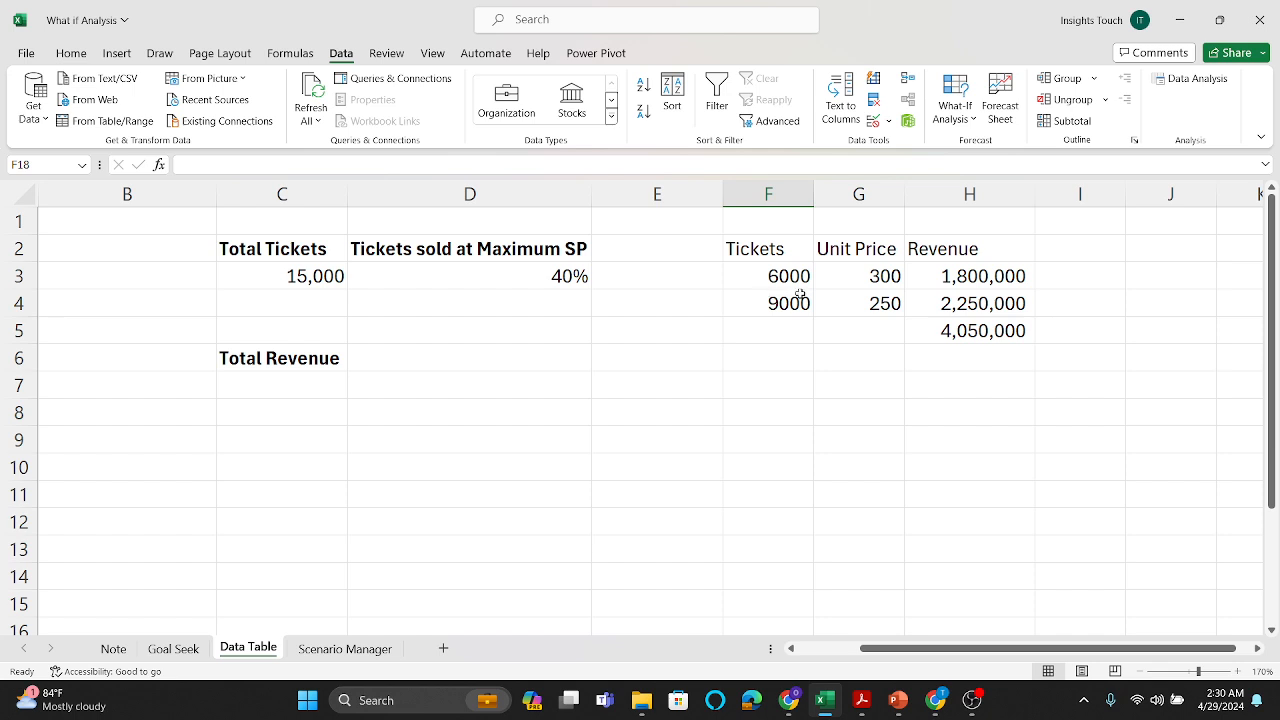
{"action": "left_click", "coordinate": [886, 276]}
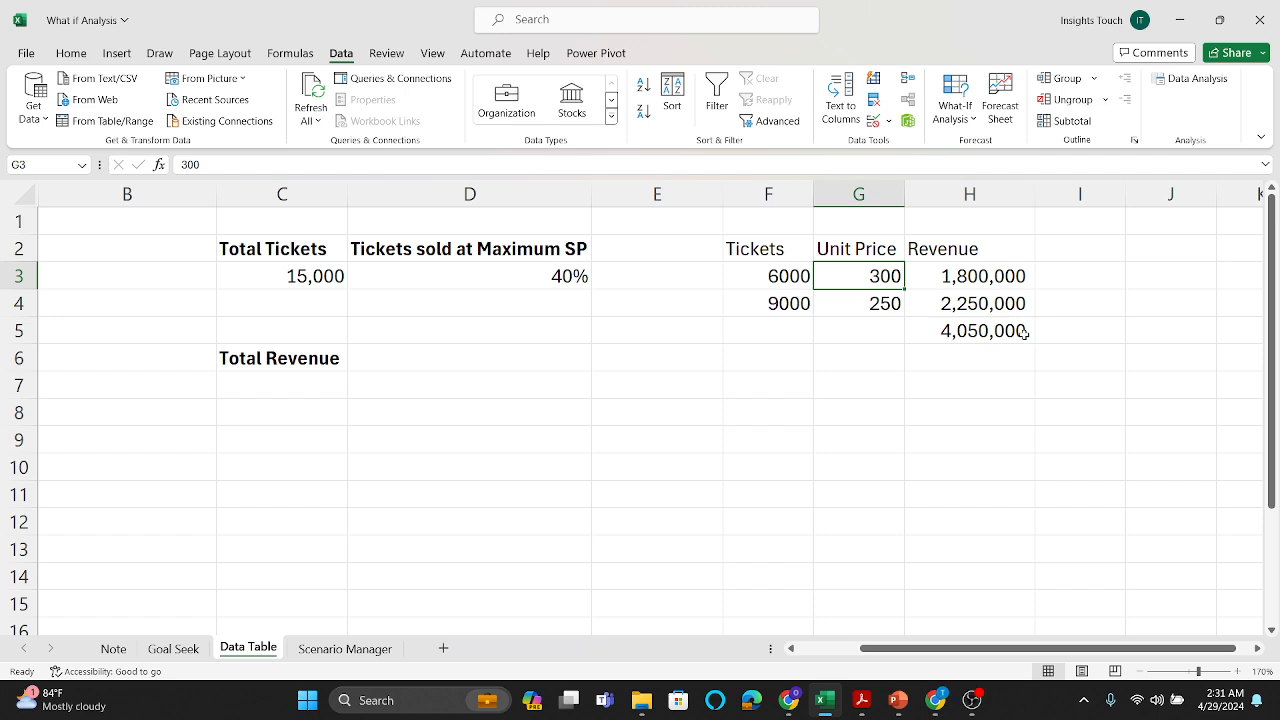
{"action": "left_click", "coordinate": [990, 336]}
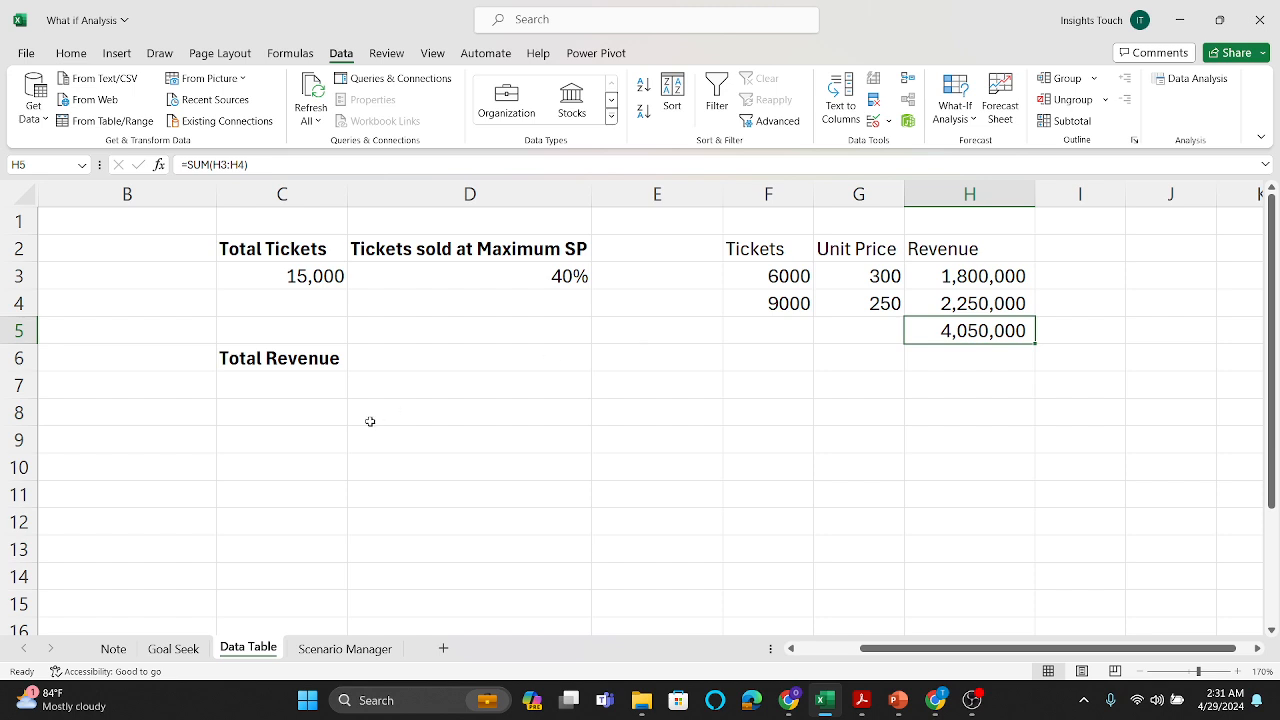
Step: Enter 50% in C9 and 60% in C10, and extend the series down to 80% in C12
{"action": "scroll", "coordinate": [326, 416], "scroll_direction": "down", "scroll_amount": 1}
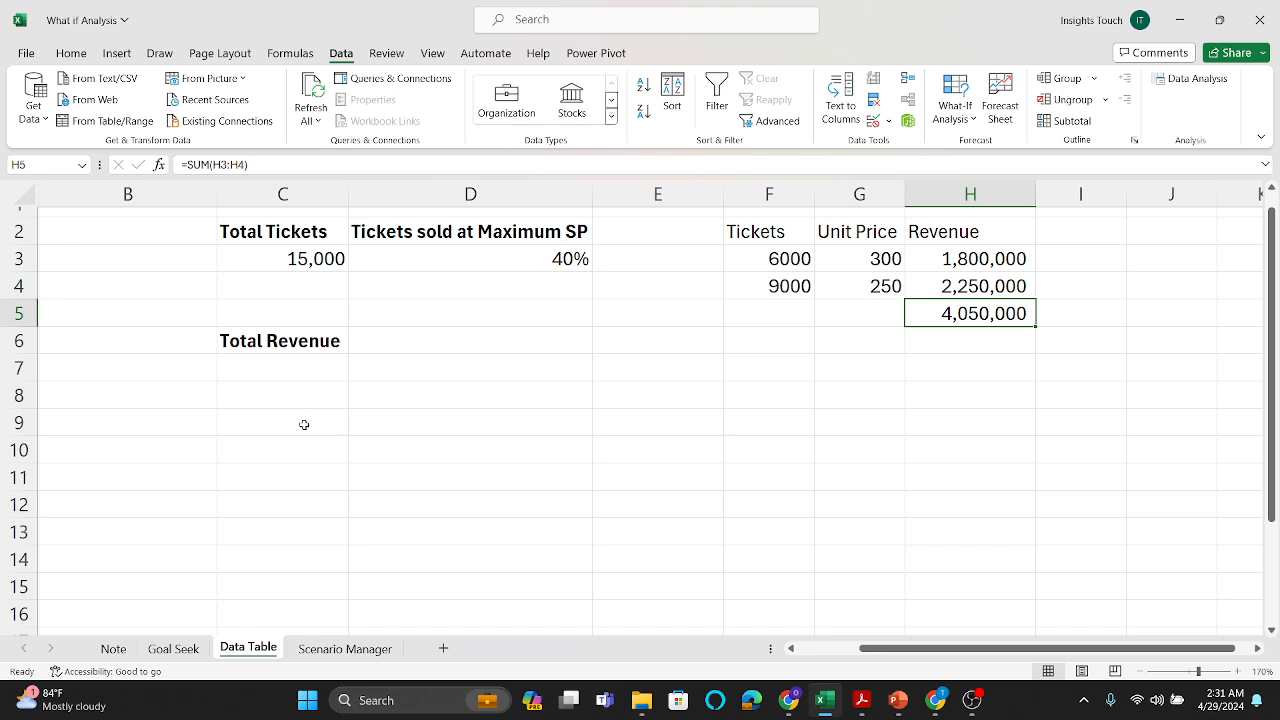
{"action": "left_click", "coordinate": [304, 425]}
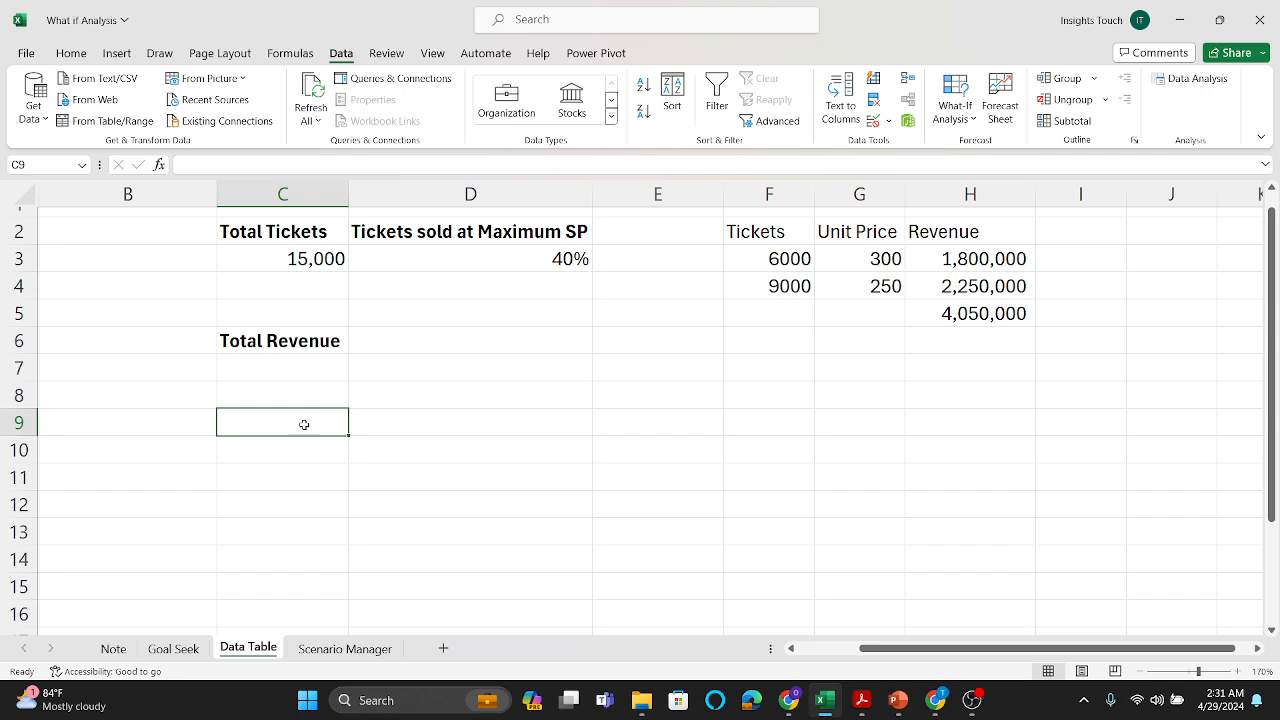
{"action": "type", "text": "50%"}
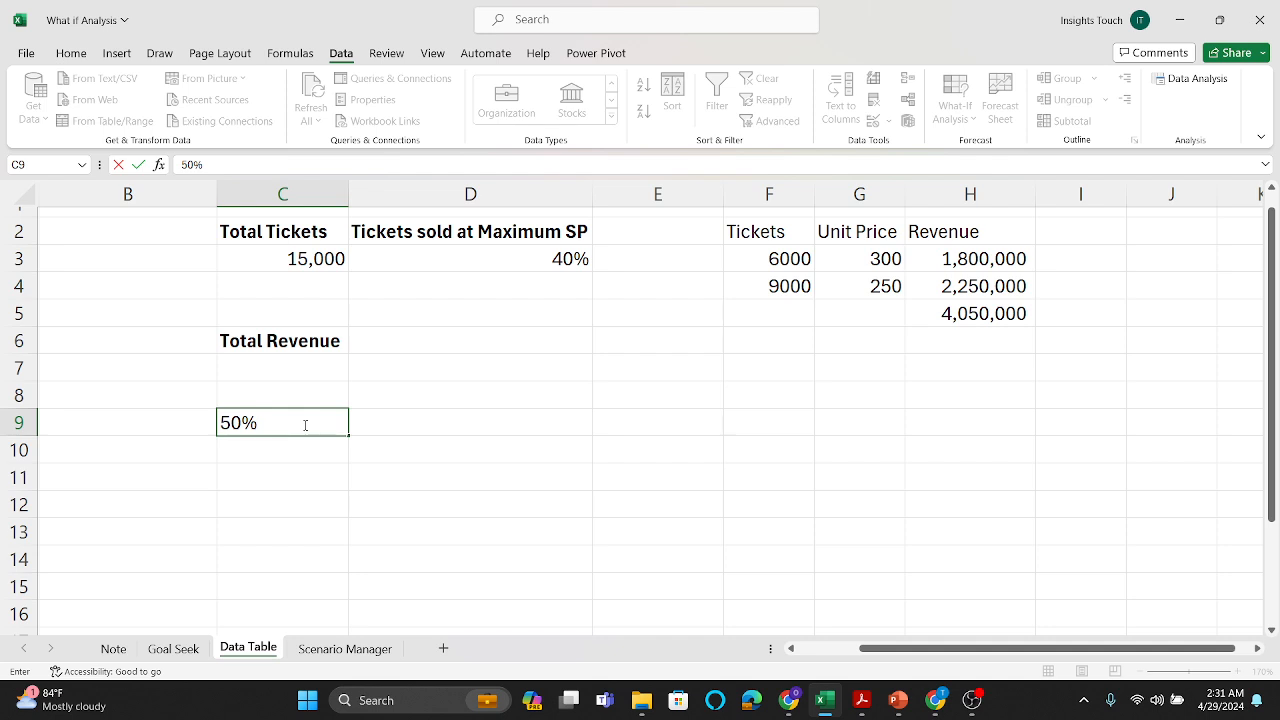
{"action": "key", "text": "Return"}
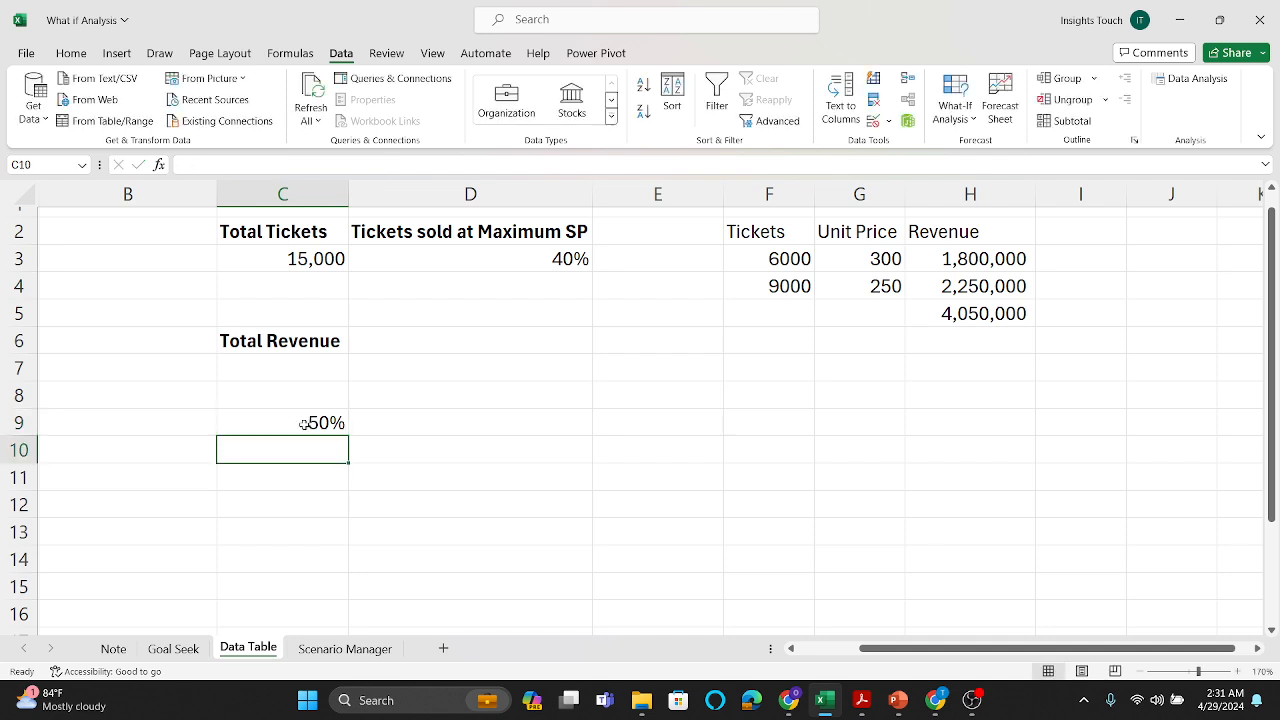
{"action": "type", "text": "60"}
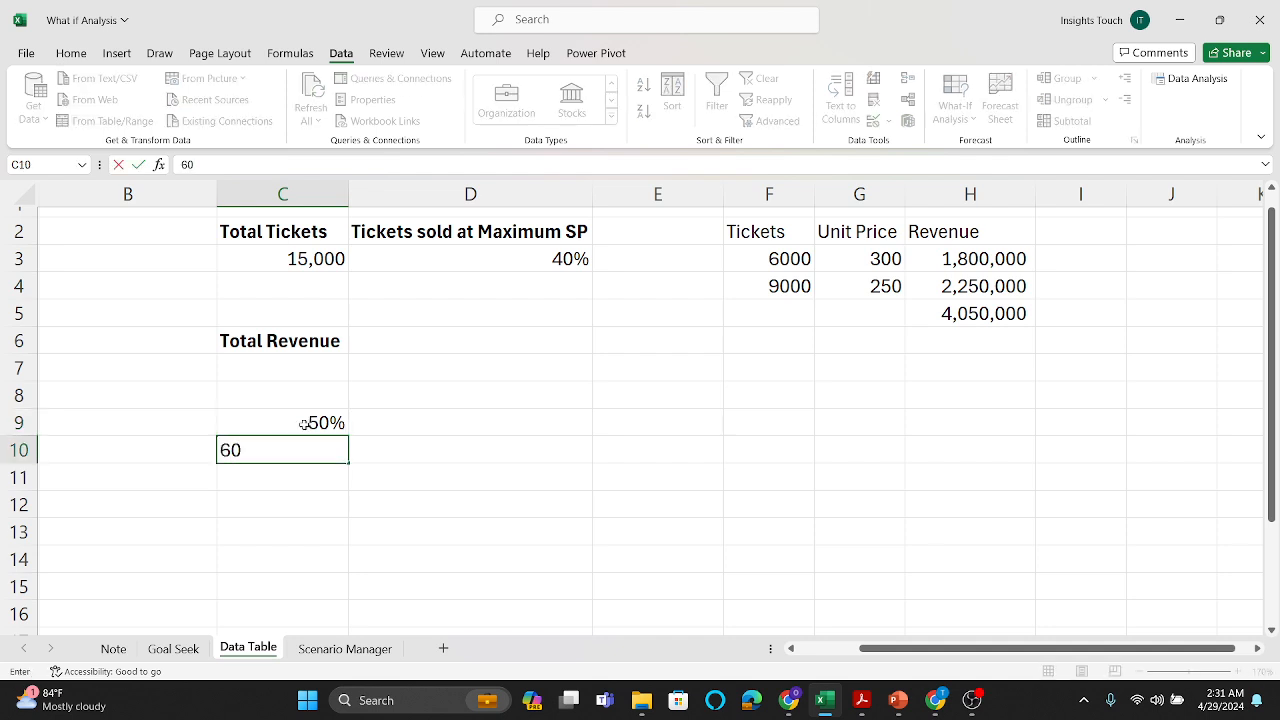
{"action": "type", "text": "%"}
{"action": "key", "text": "Return"}
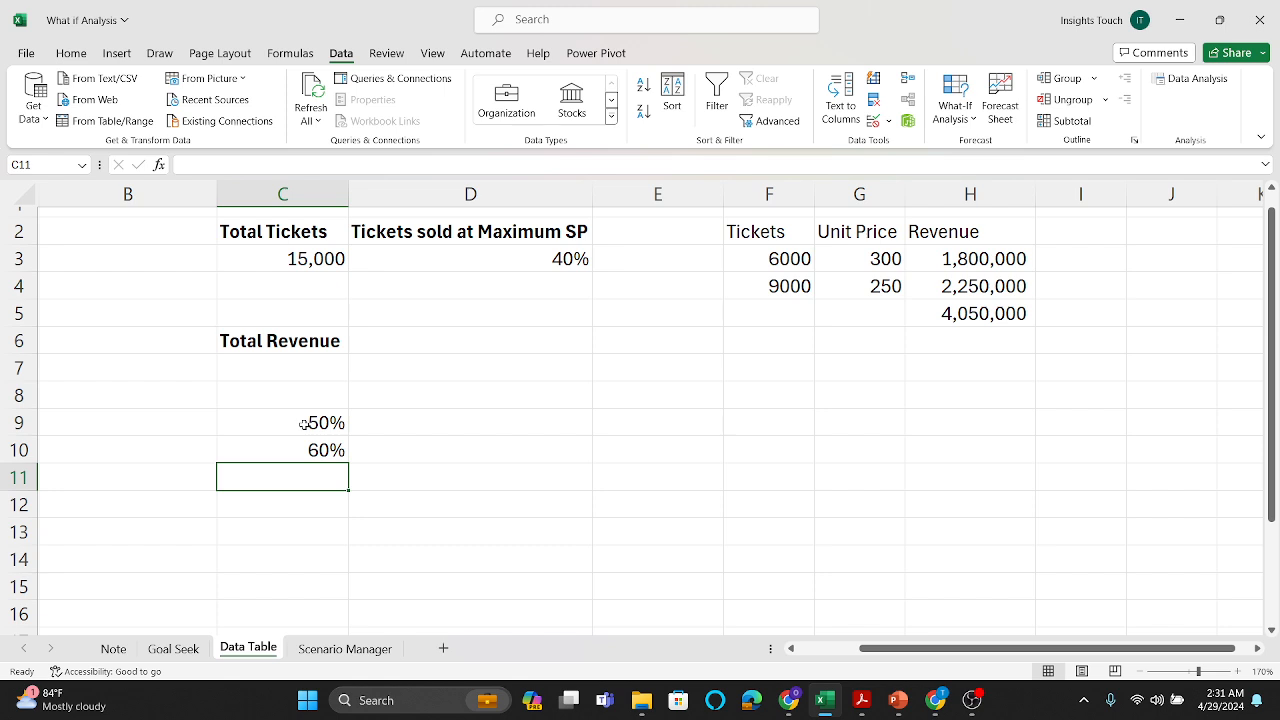
{"action": "left_click_drag", "start_coordinate": [309, 418], "coordinate": [345, 524]}
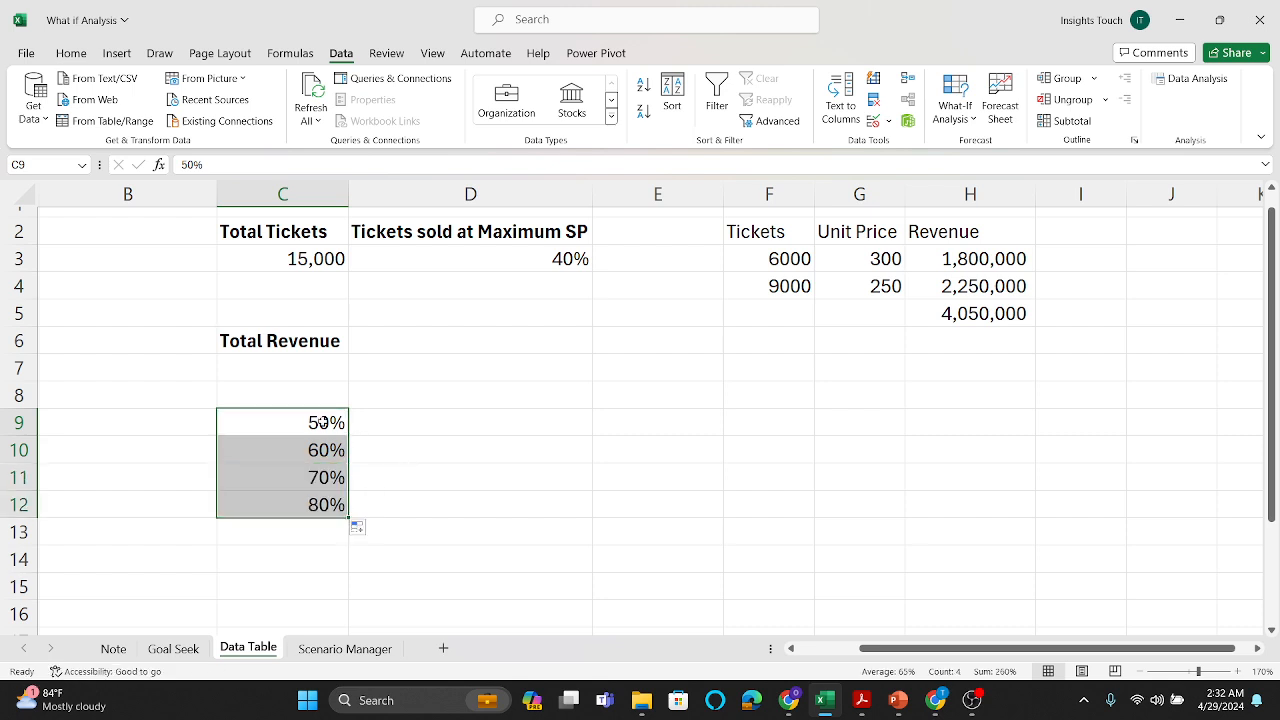
{"action": "left_click", "coordinate": [400, 423]}
{"action": "left_click", "coordinate": [320, 428]}
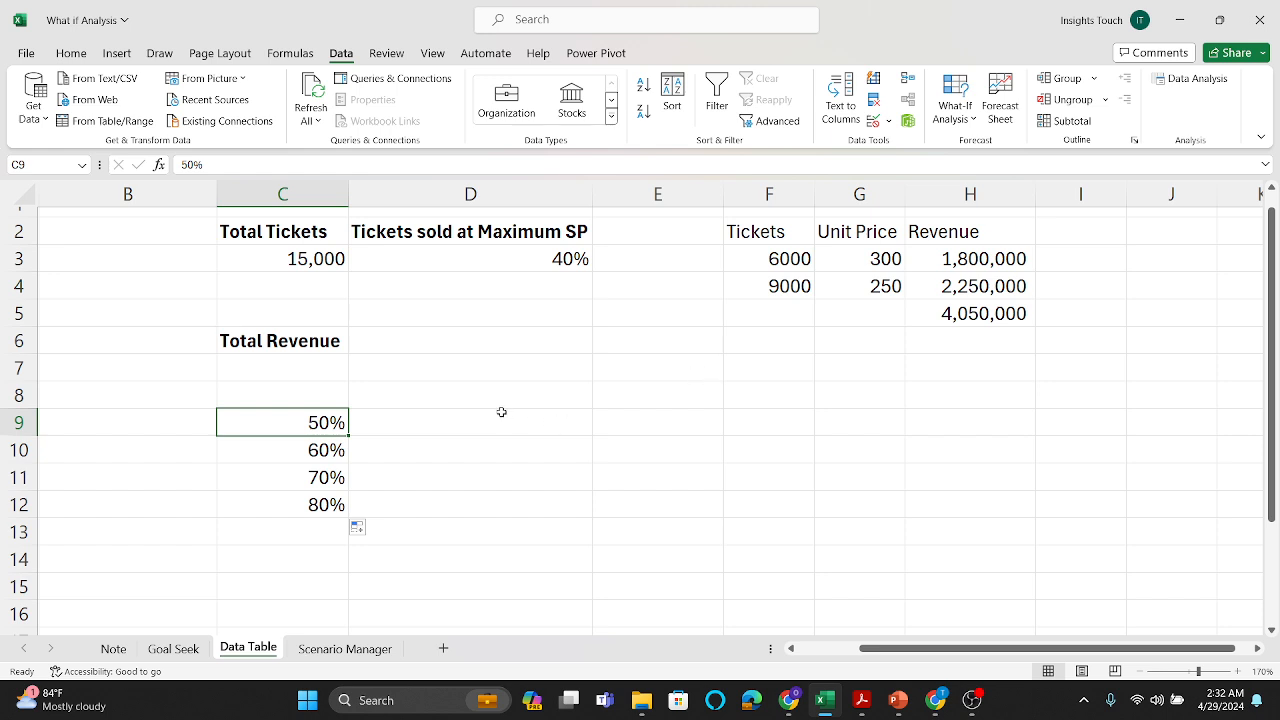
Step: Link cell D8 to the total revenue with the formula =H5
{"action": "left_click", "coordinate": [430, 394]}
{"action": "type", "text": "="}
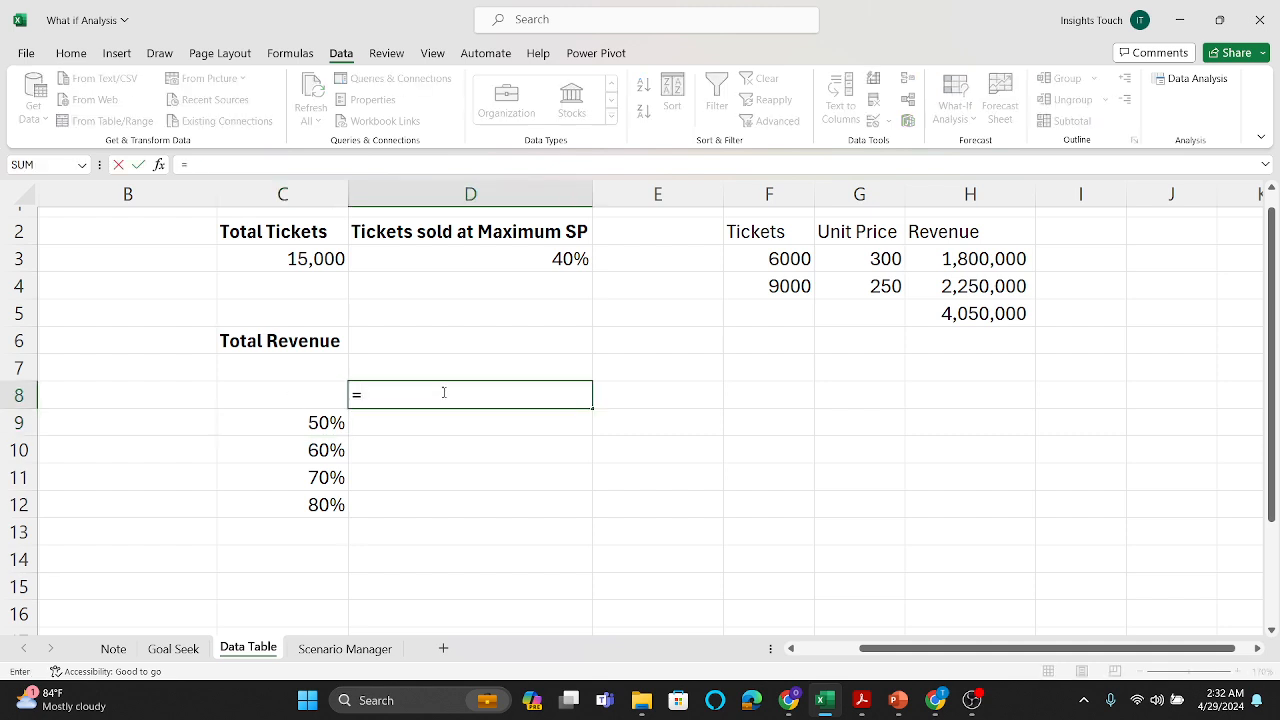
{"action": "left_click", "coordinate": [948, 314]}
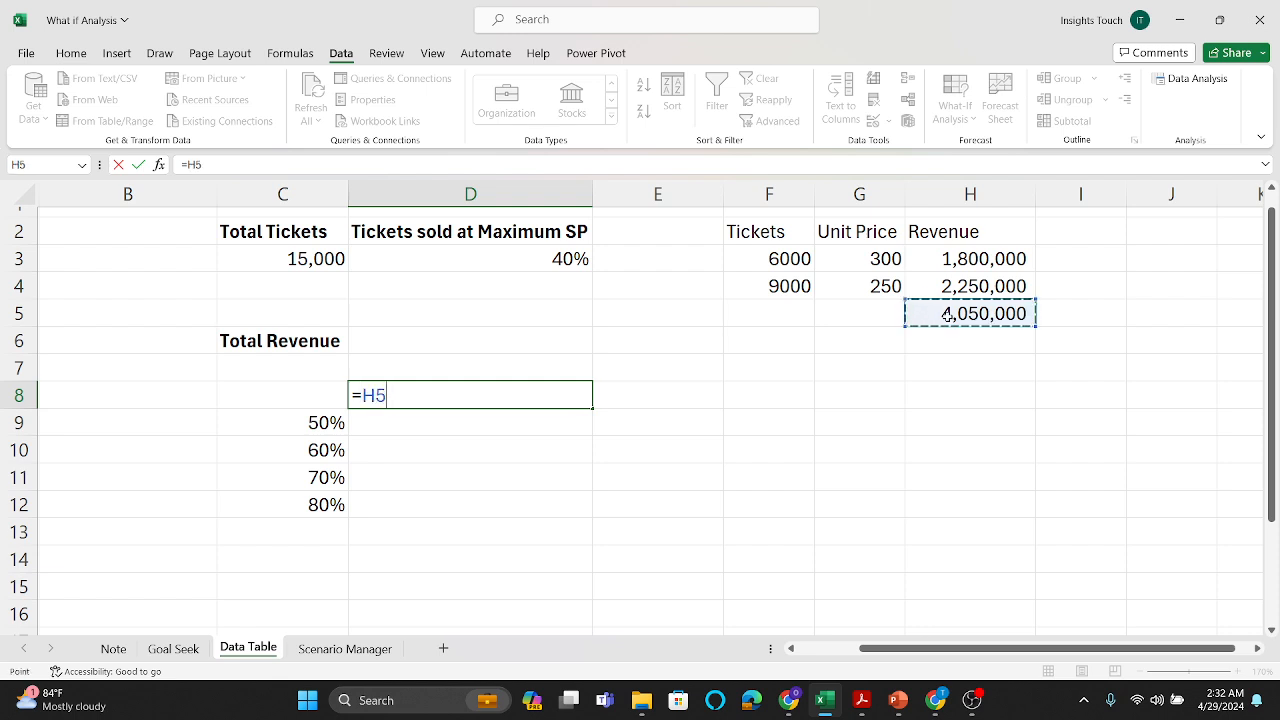
{"action": "key", "text": "Return"}
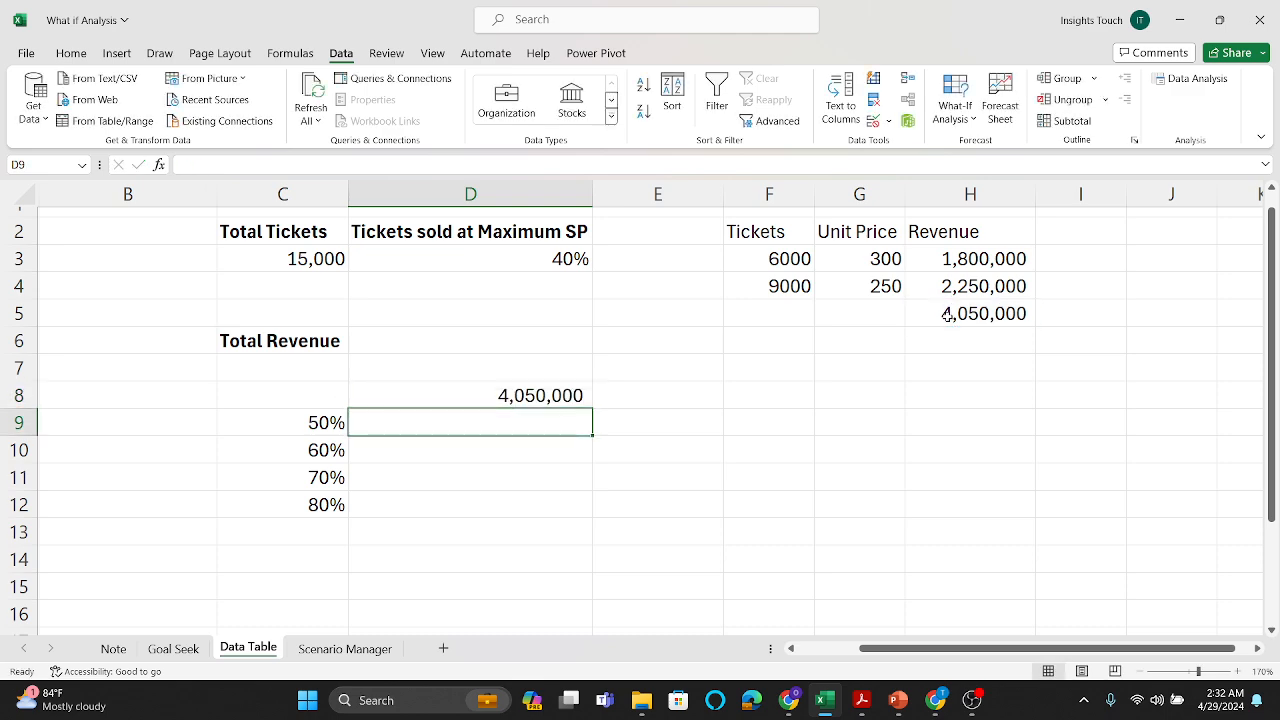
{"action": "left_click", "coordinate": [492, 394]}
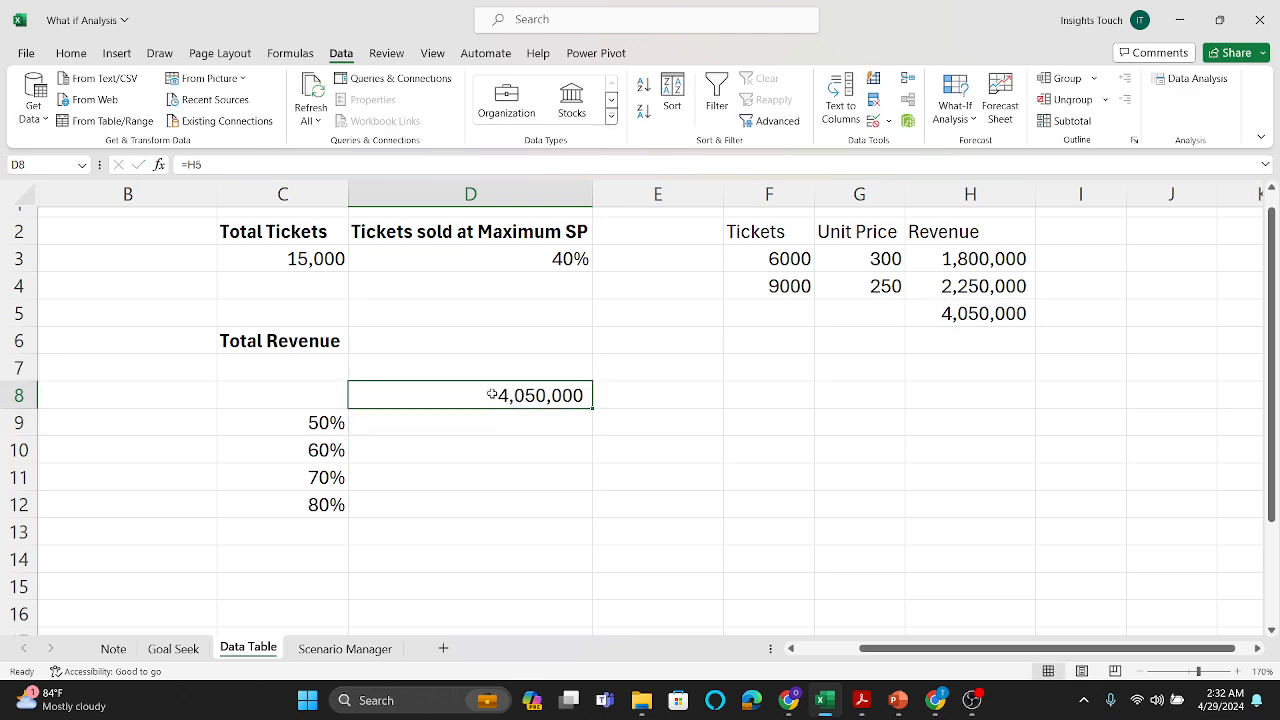
{"action": "left_click", "coordinate": [703, 475]}
Step: Create a one-variable Data Table over C8:D12 with D3, the share sold at maximum price, as column input cell
{"action": "left_click", "coordinate": [316, 398]}
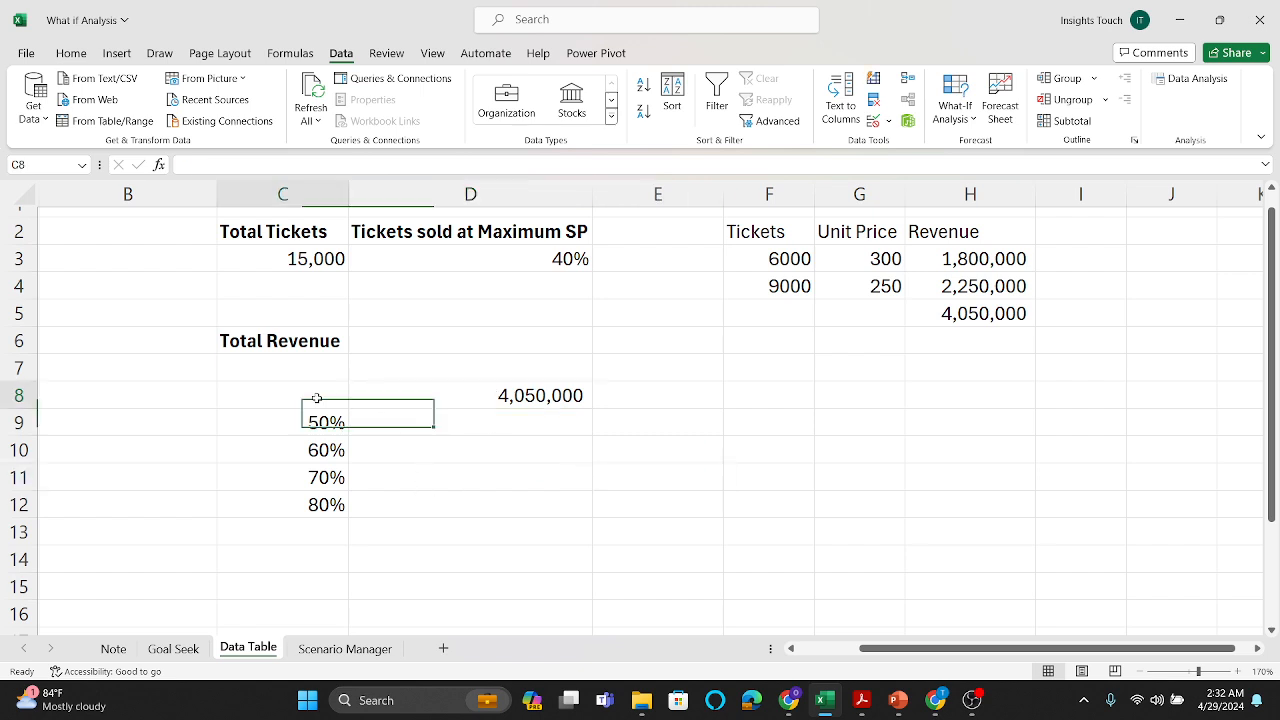
{"action": "left_click_drag", "start_coordinate": [316, 398], "coordinate": [444, 502]}
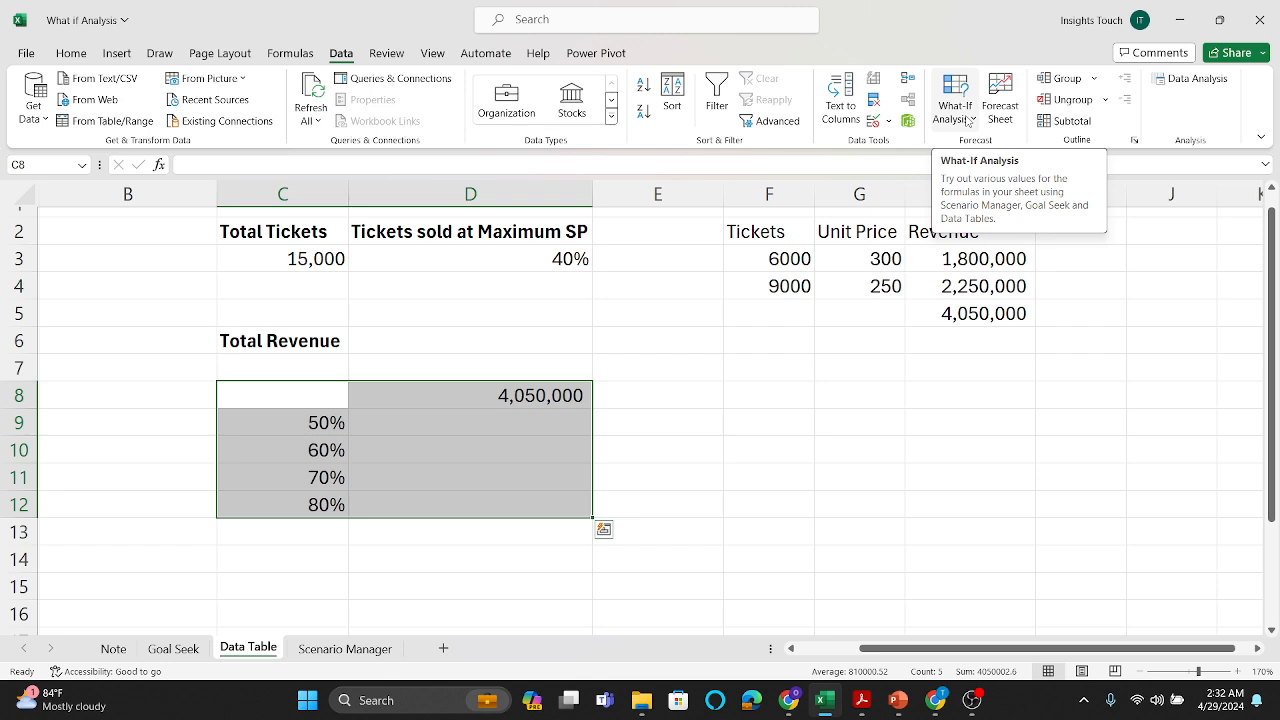
{"action": "left_click", "coordinate": [968, 121]}
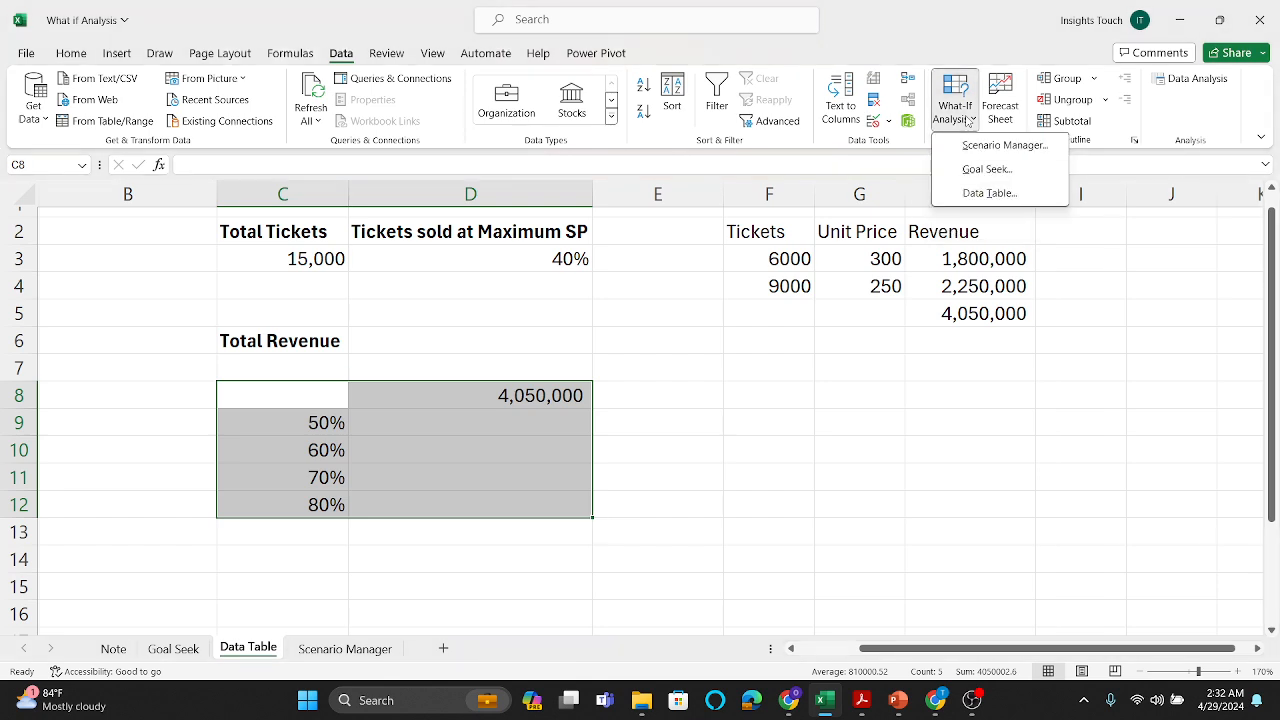
{"action": "left_click", "coordinate": [987, 195]}
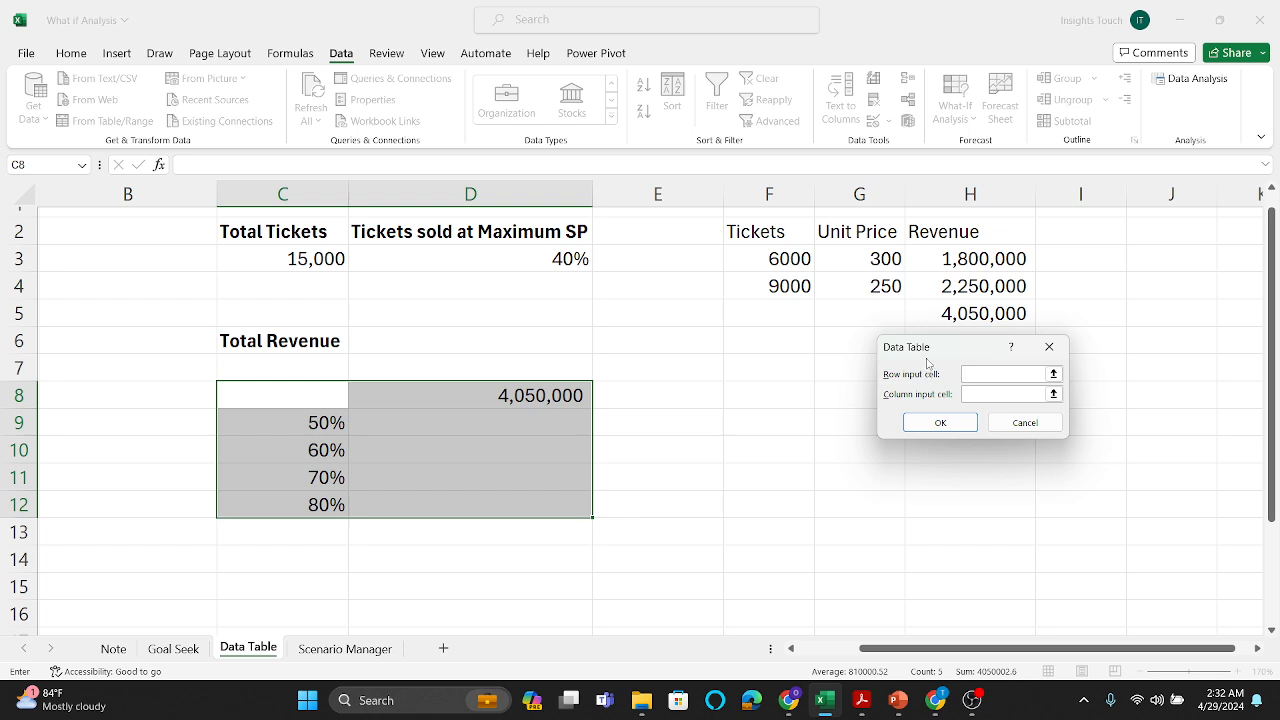
{"action": "left_click_drag", "start_coordinate": [925, 348], "coordinate": [779, 352]}
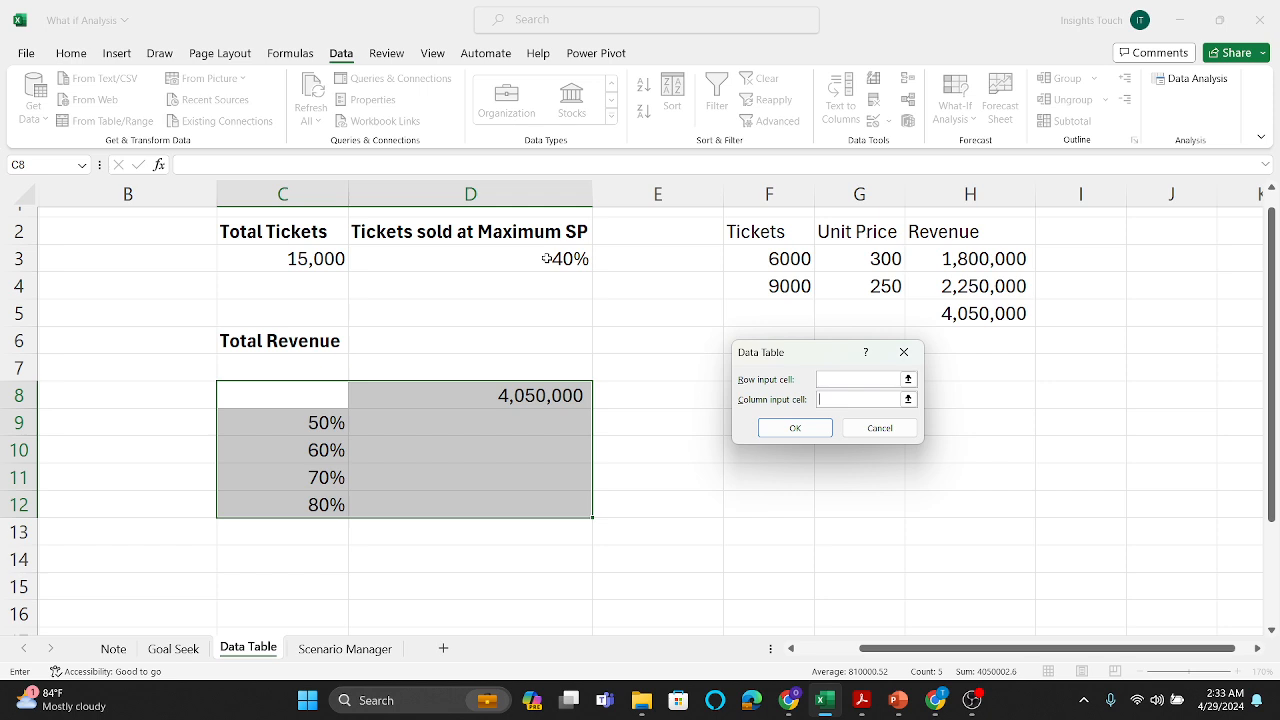
{"action": "left_click", "coordinate": [546, 258]}
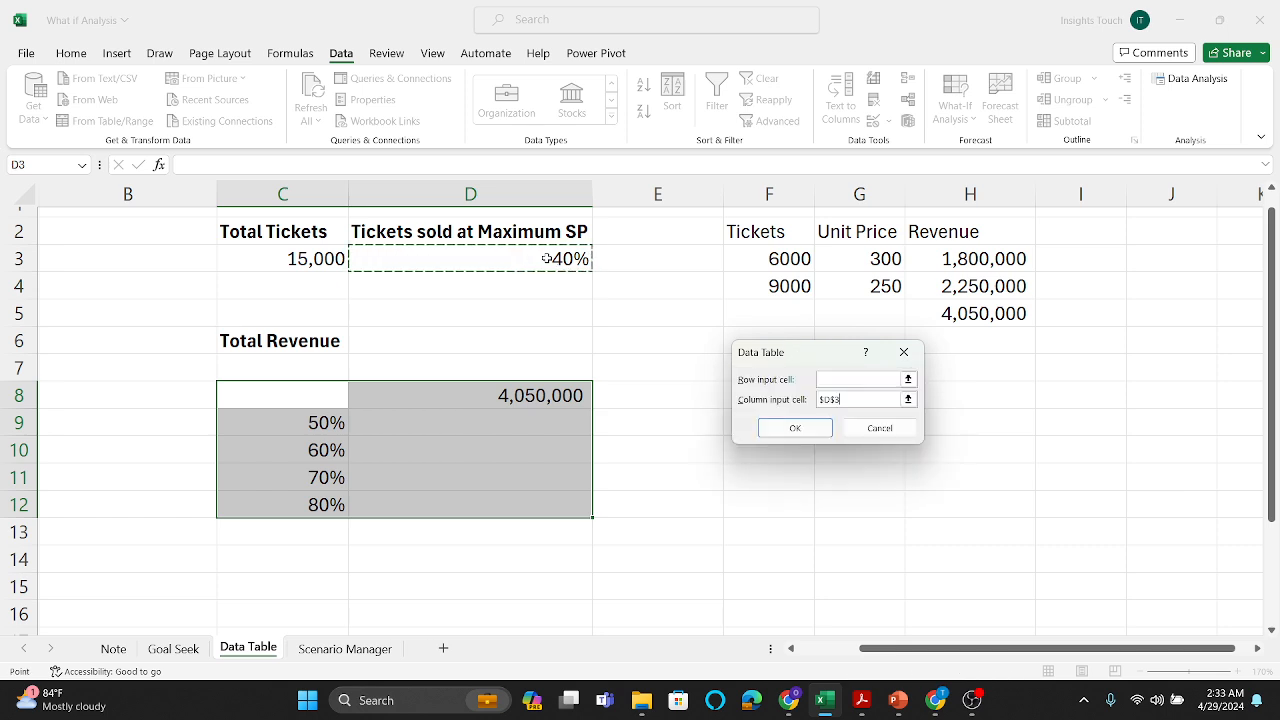
{"action": "left_click", "coordinate": [795, 428]}
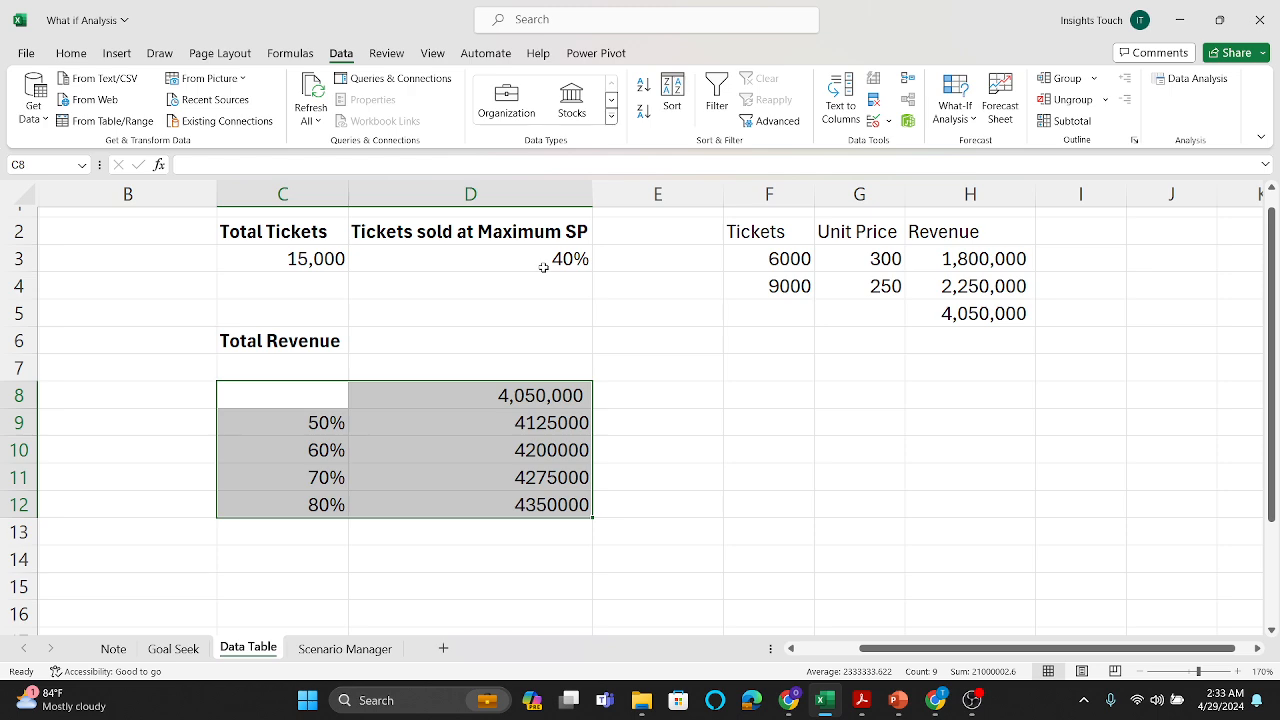
Step: Format the revenue results in D9:D12 with comma separators and one decimal place
{"action": "left_click", "coordinate": [524, 421]}
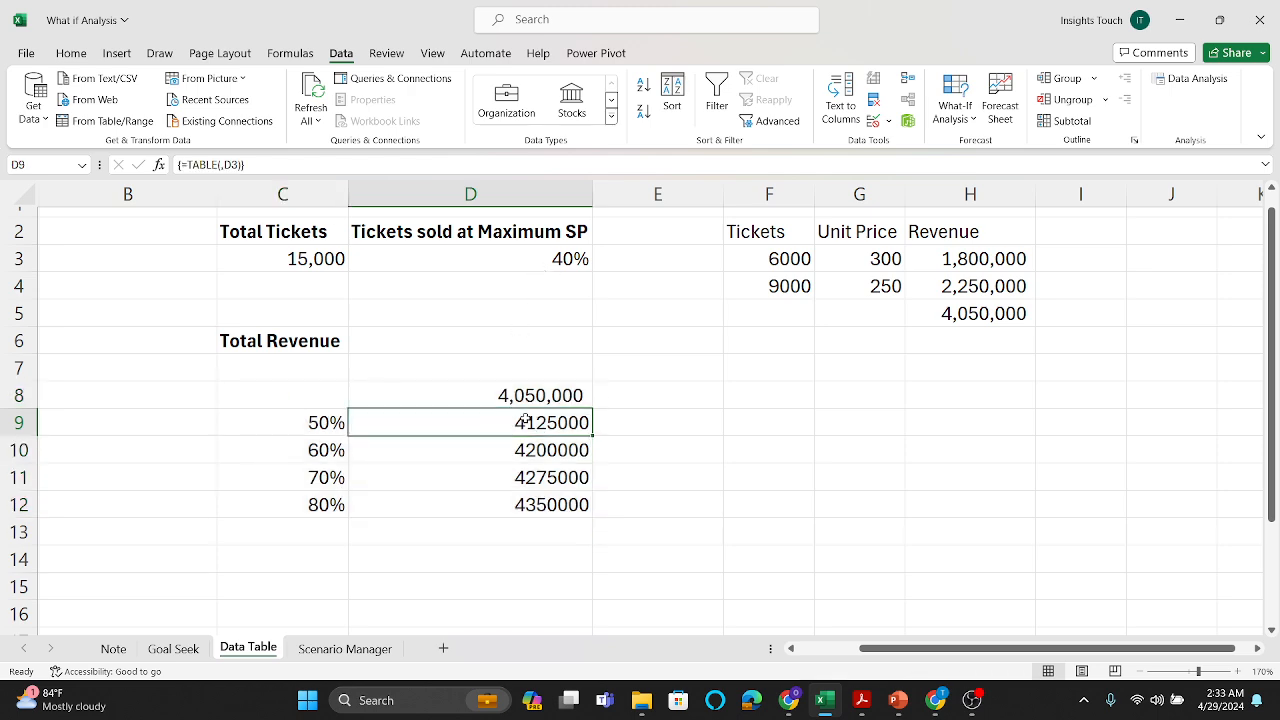
{"action": "left_click_drag", "start_coordinate": [524, 421], "coordinate": [503, 506]}
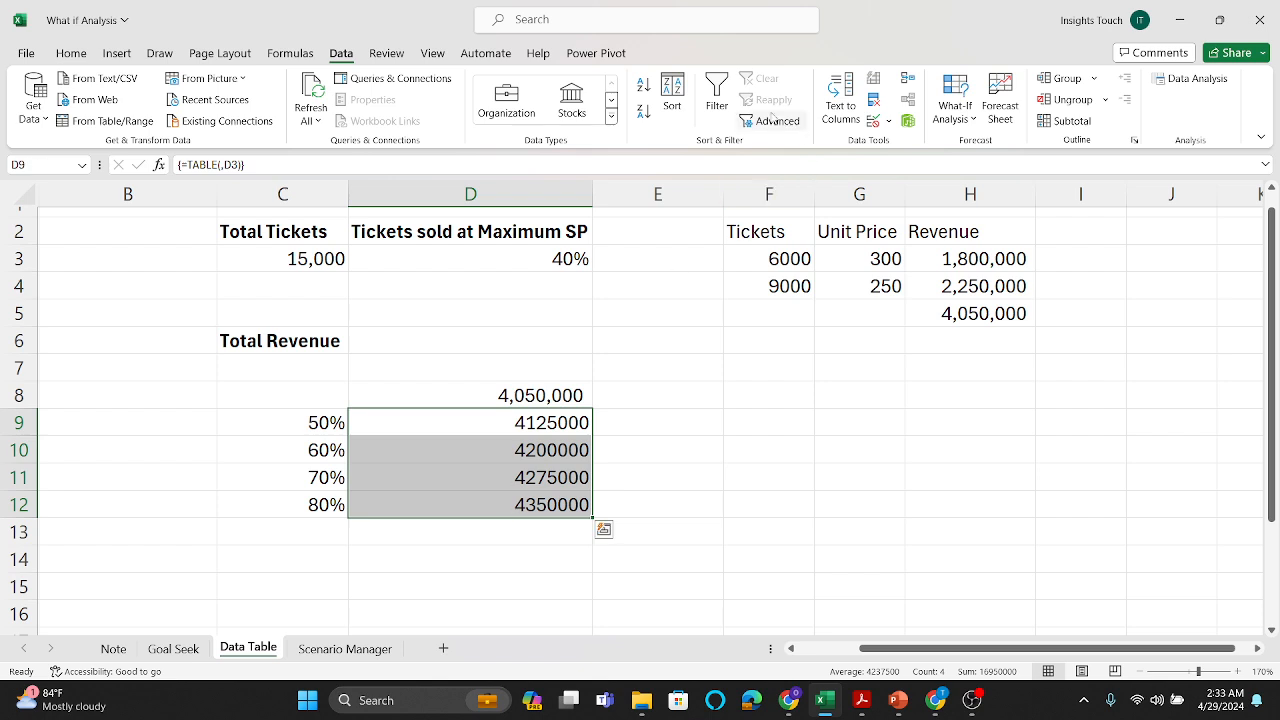
{"action": "left_click", "coordinate": [72, 53]}
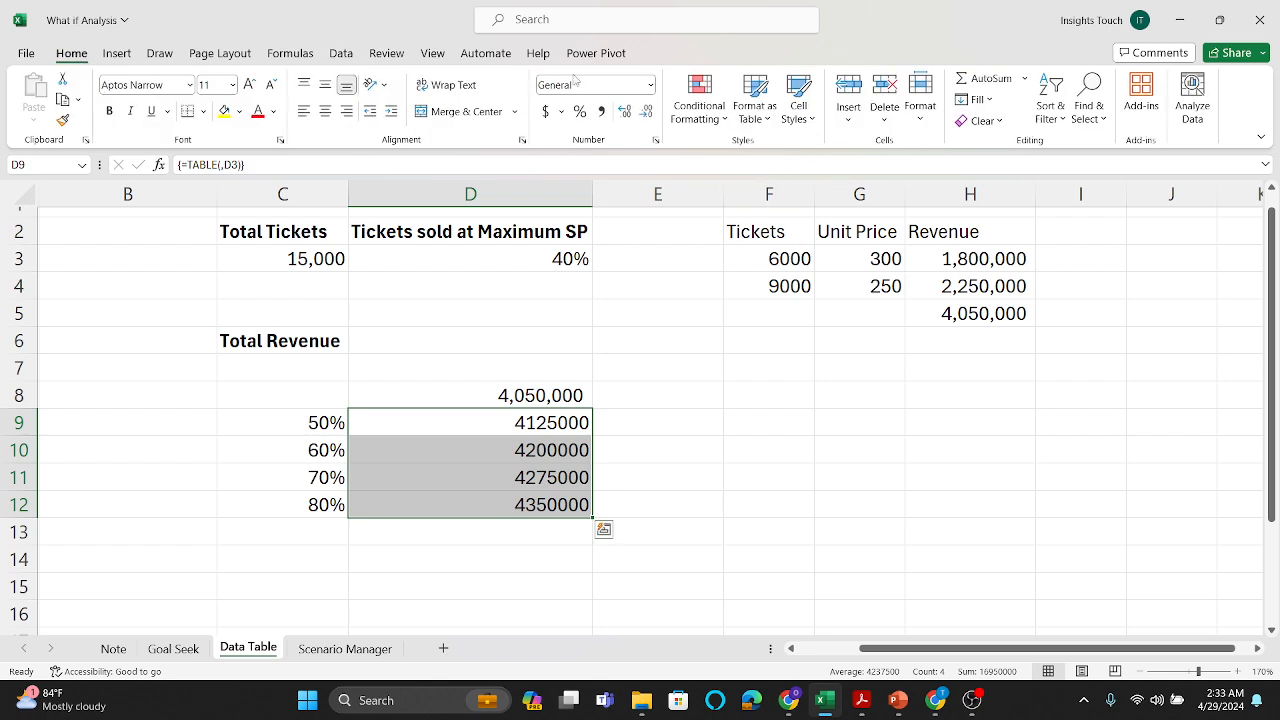
{"action": "left_click", "coordinate": [601, 111]}
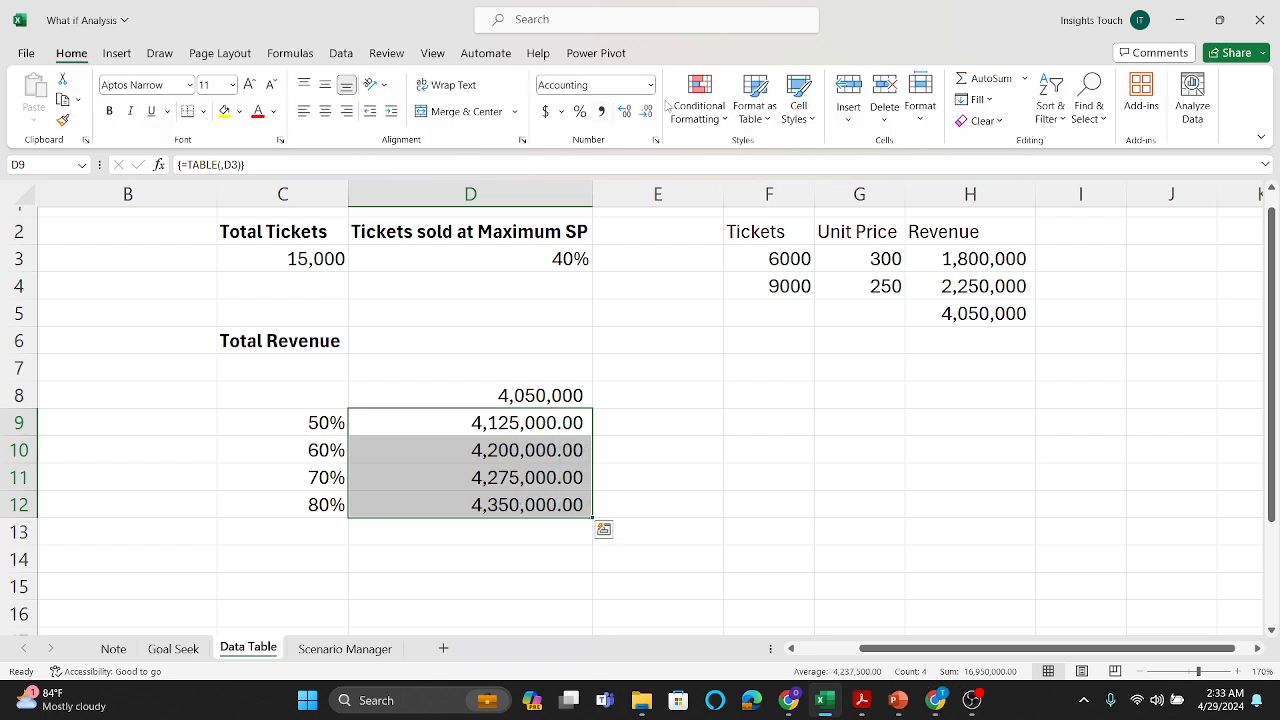
{"action": "left_click", "coordinate": [647, 112]}
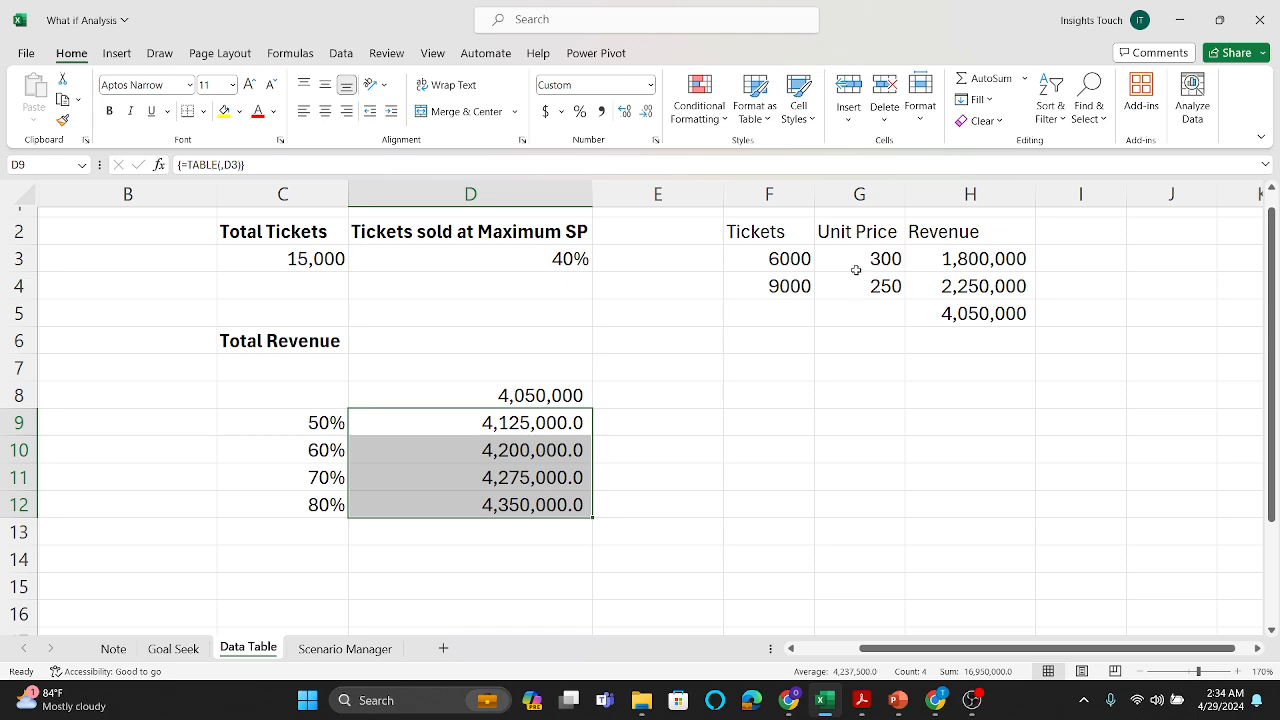
Step: Review the two variables in D3 and G4, and clear the one-variable table's contents from D8:D12
{"action": "left_click", "coordinate": [555, 263]}
{"action": "left_click", "coordinate": [555, 263]}
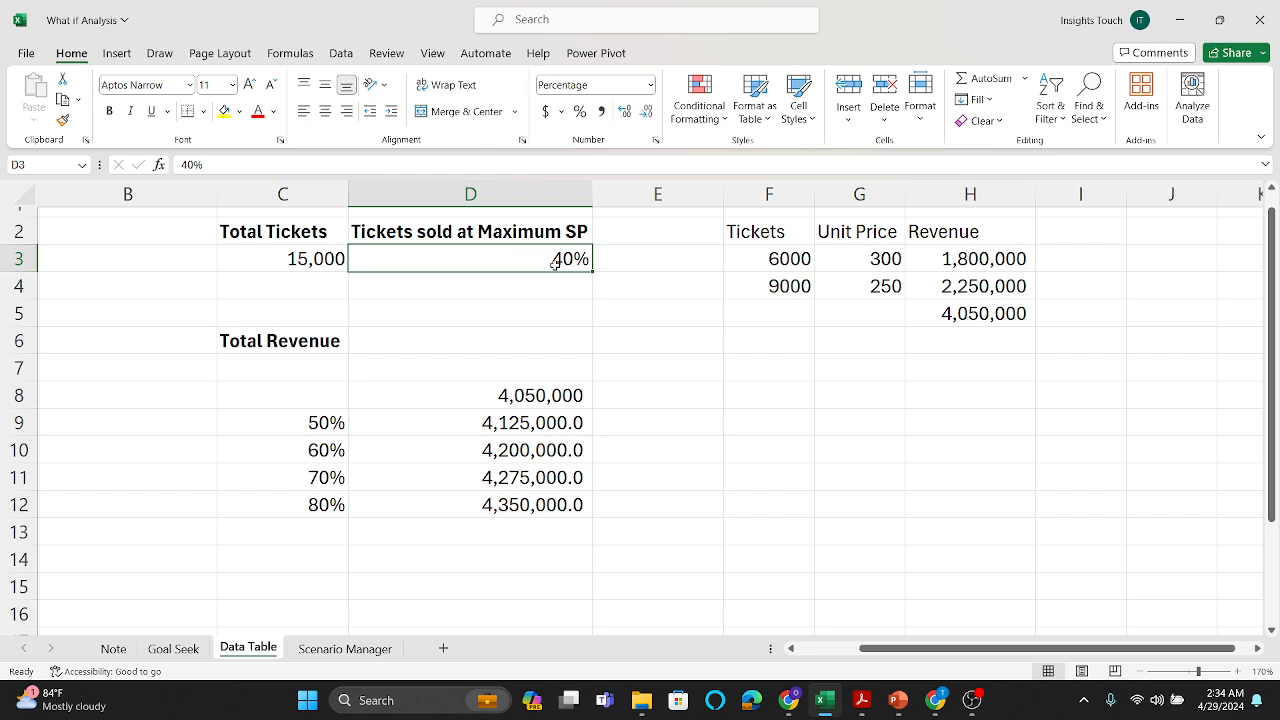
{"action": "left_click", "coordinate": [852, 296]}
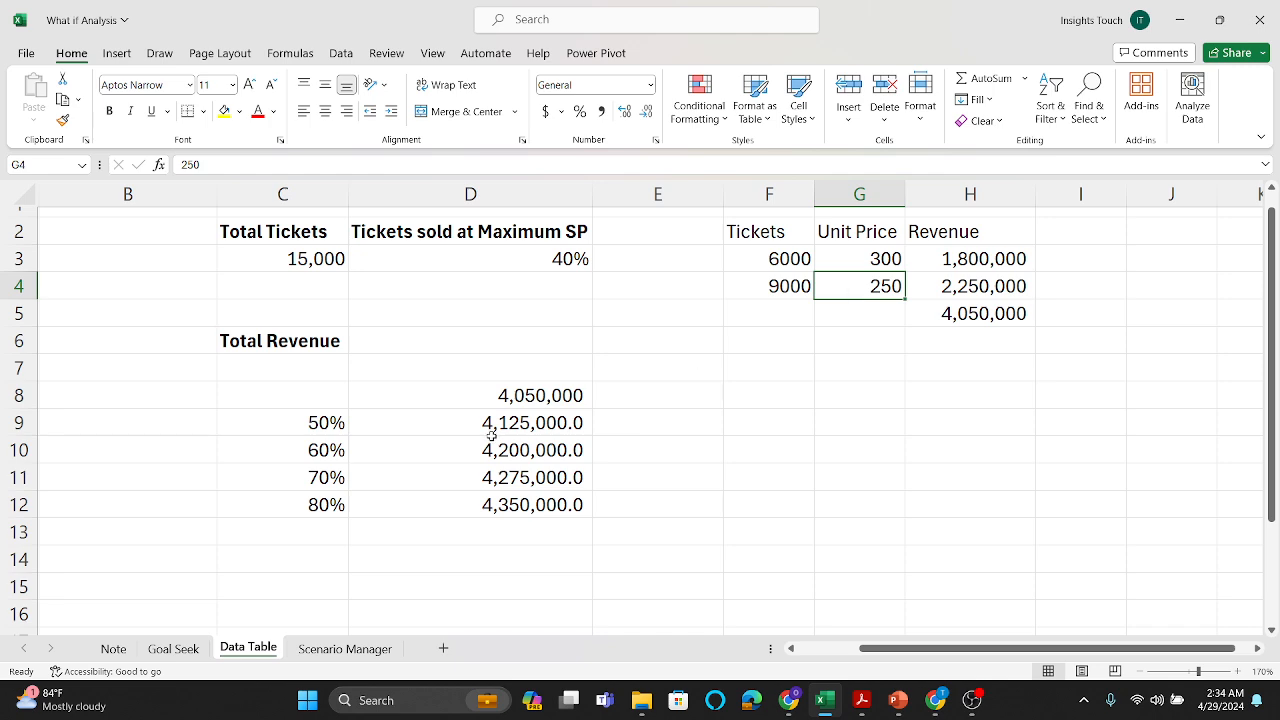
{"action": "left_click_drag", "start_coordinate": [520, 390], "coordinate": [513, 492]}
{"action": "key", "text": "Delete"}
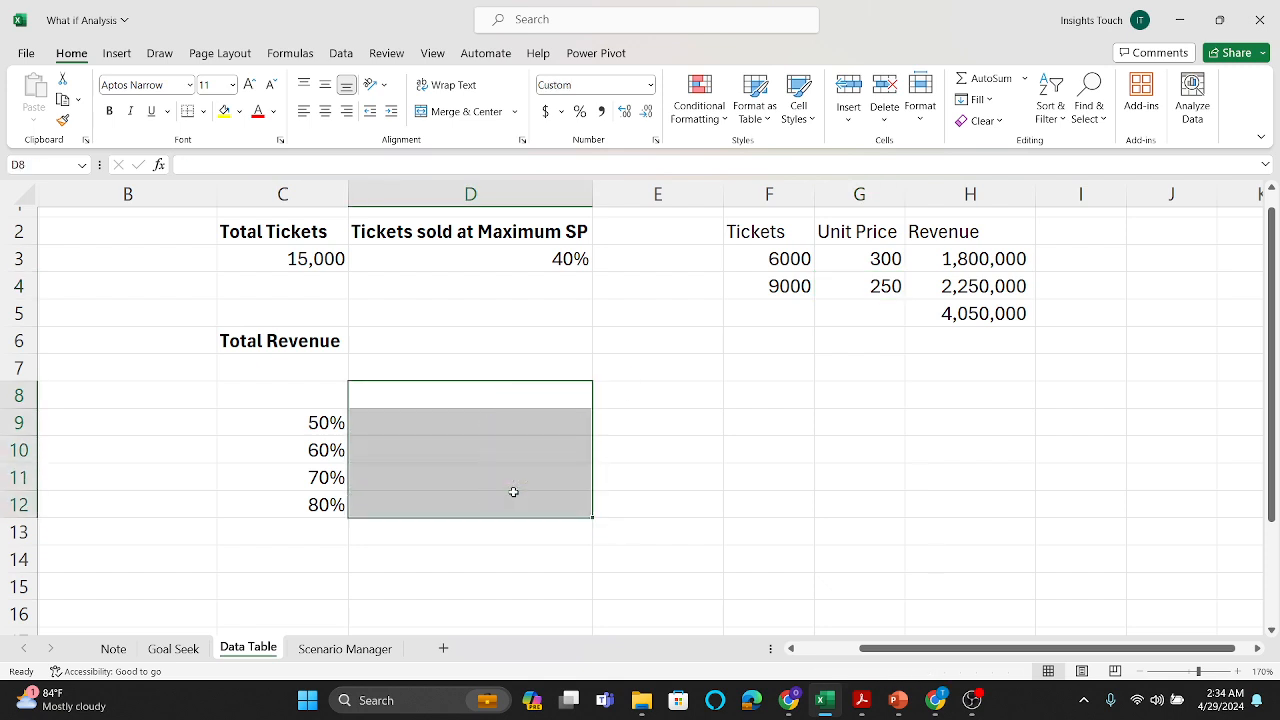
Step: Enter the unit prices 260, 270 and 280 across D8:F8 as the row values of a two-variable table
{"action": "left_click", "coordinate": [455, 395]}
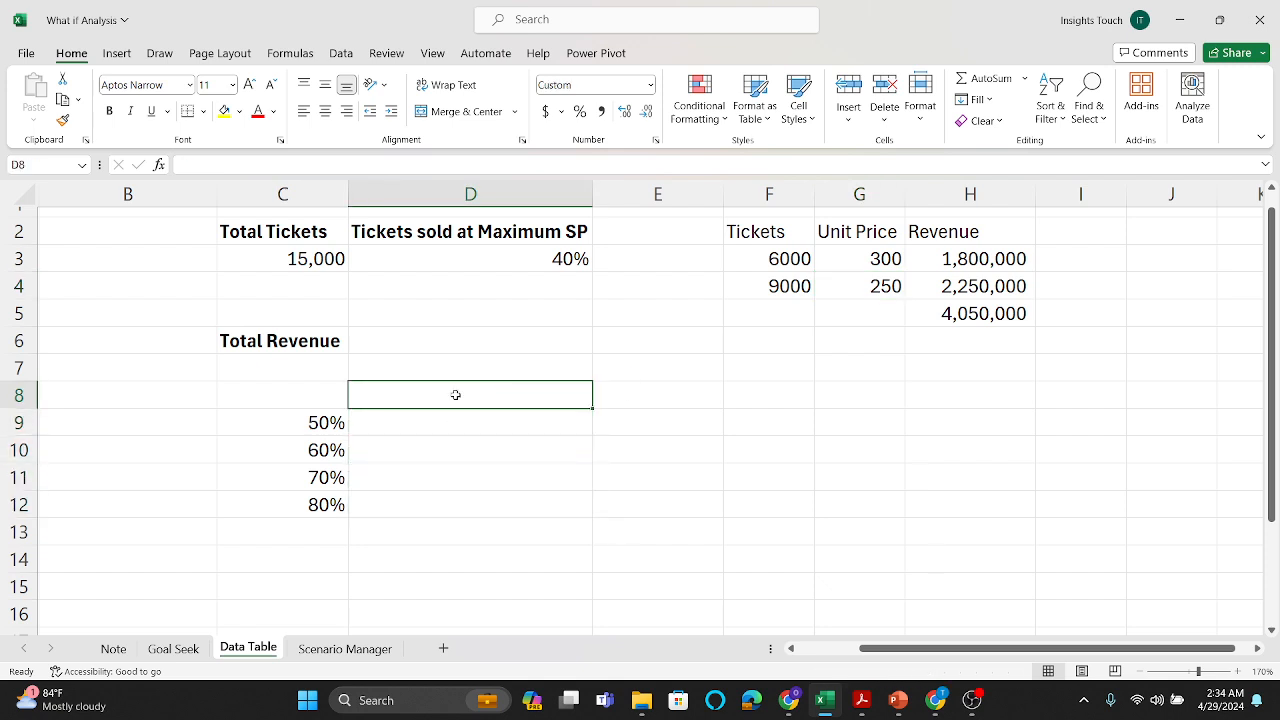
{"action": "type", "text": "260"}
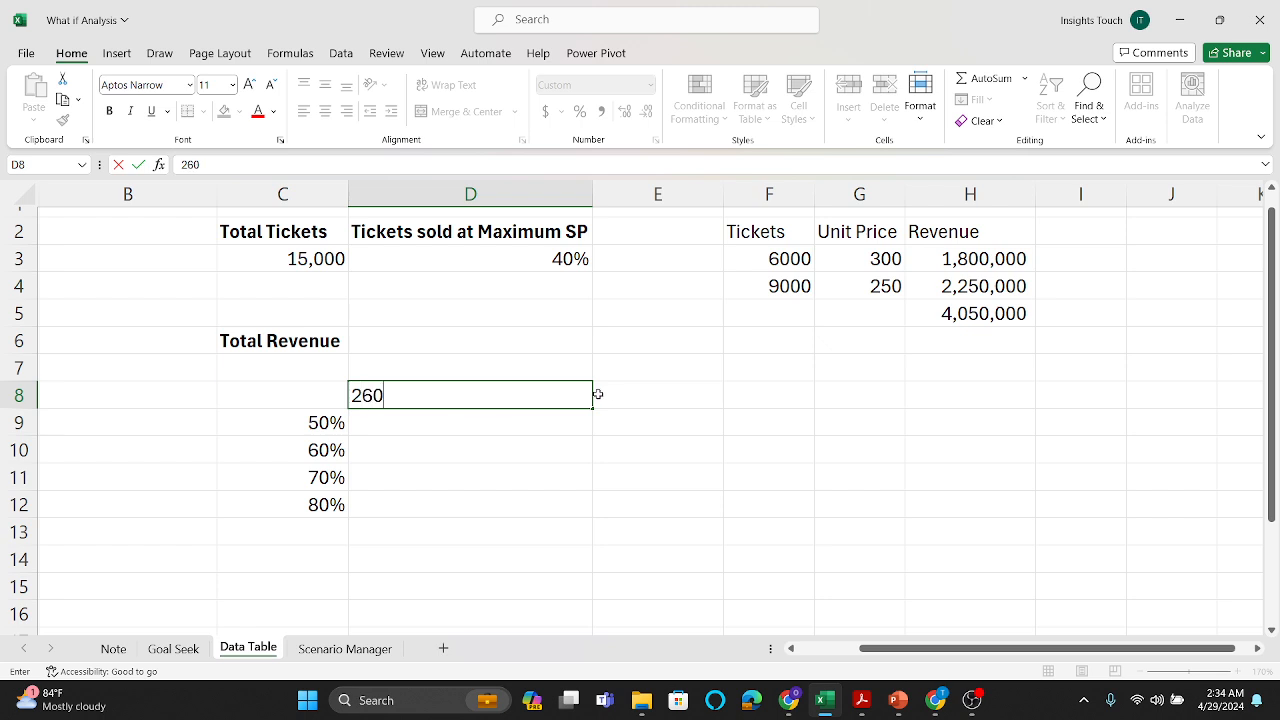
{"action": "left_click", "coordinate": [654, 397]}
{"action": "type", "text": "270"}
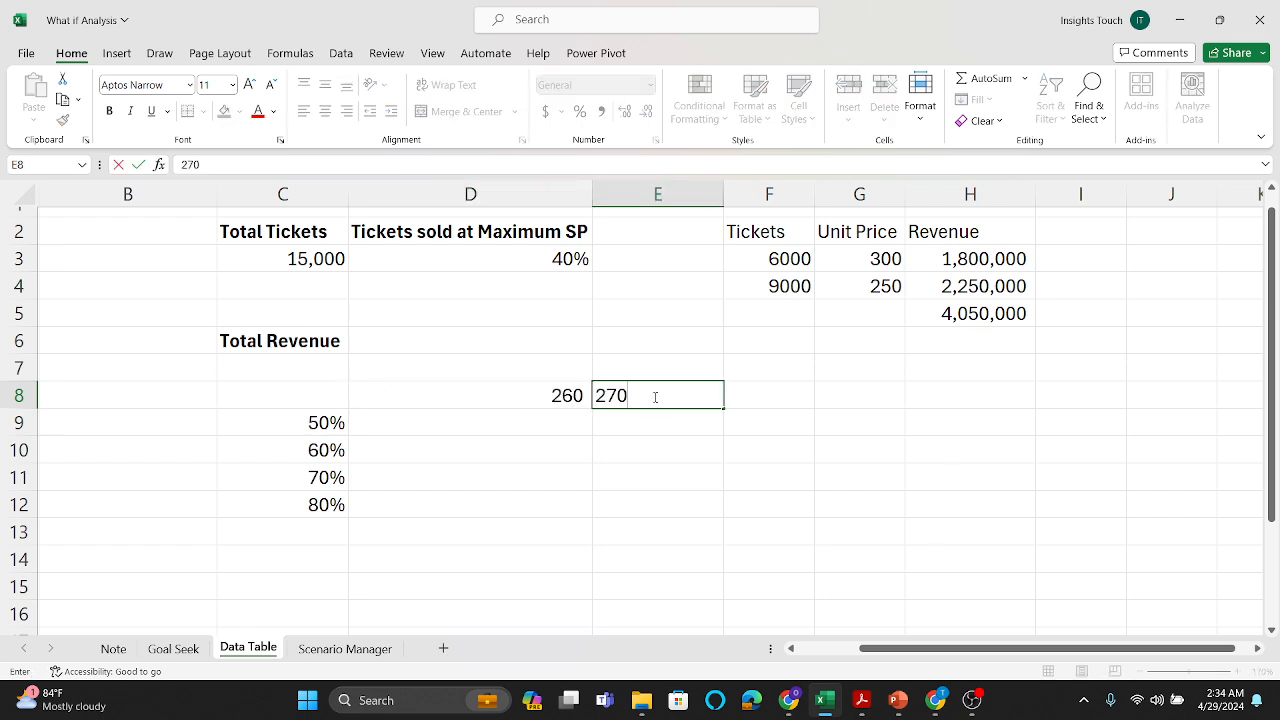
{"action": "left_click", "coordinate": [778, 397]}
{"action": "type", "text": "280"}
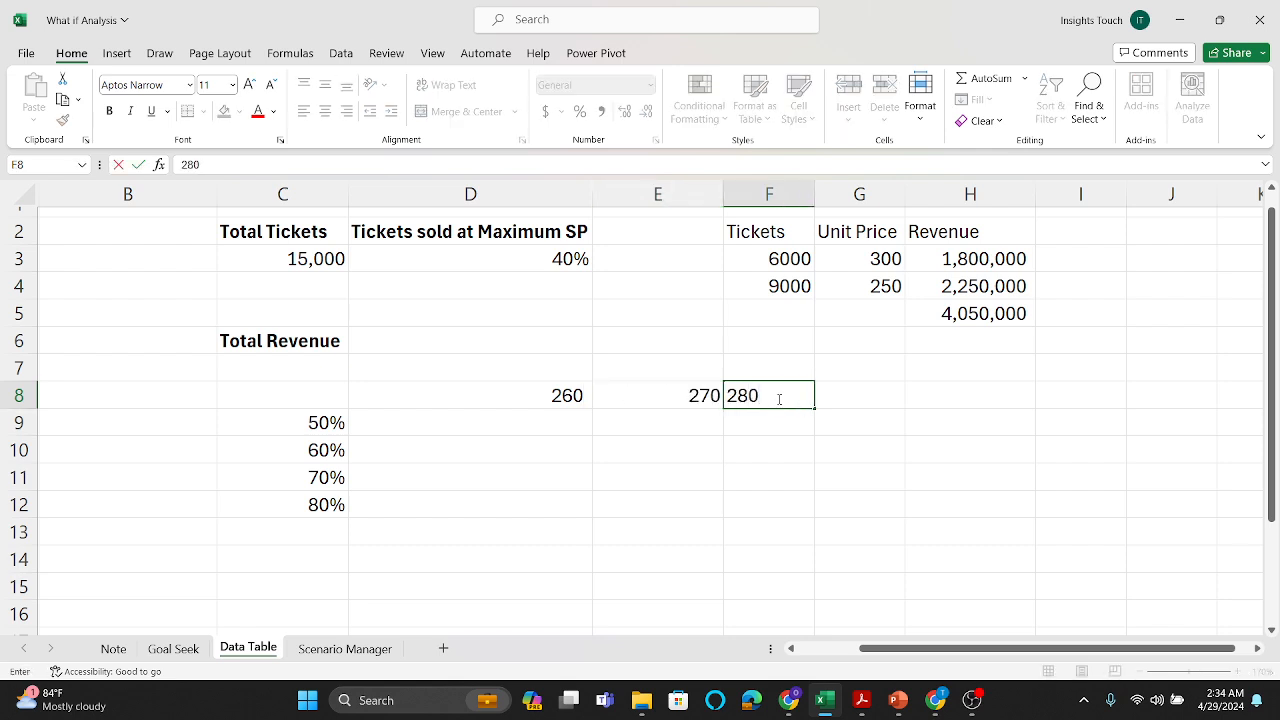
{"action": "left_click", "coordinate": [900, 484]}
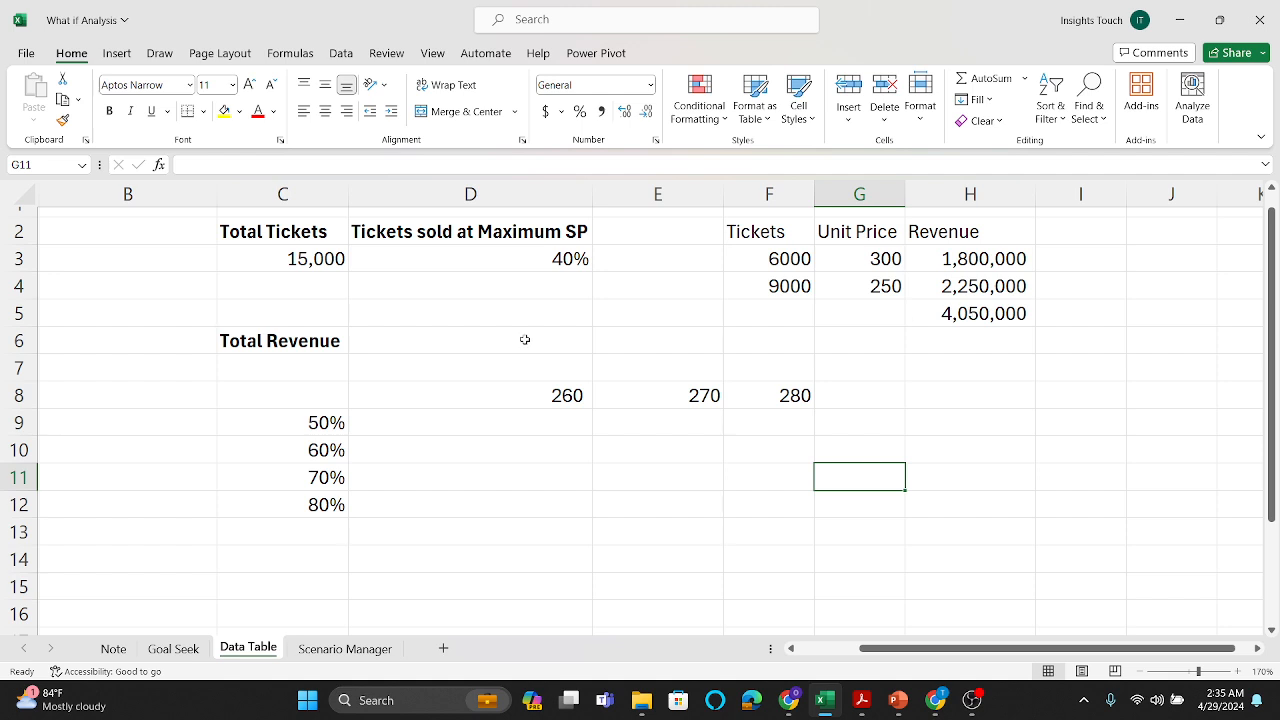
Step: Link the table's corner cell C8 to the total revenue with the formula =H5, and narrow column D
{"action": "left_click", "coordinate": [293, 403]}
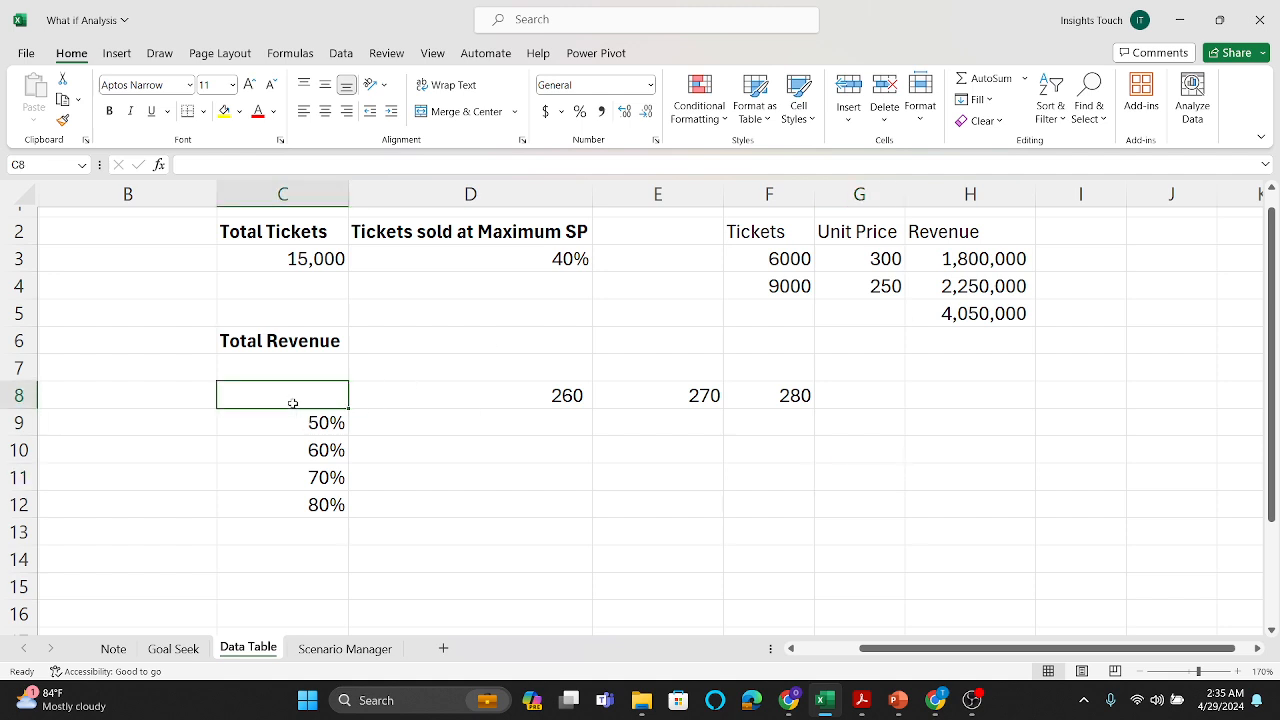
{"action": "type", "text": "="}
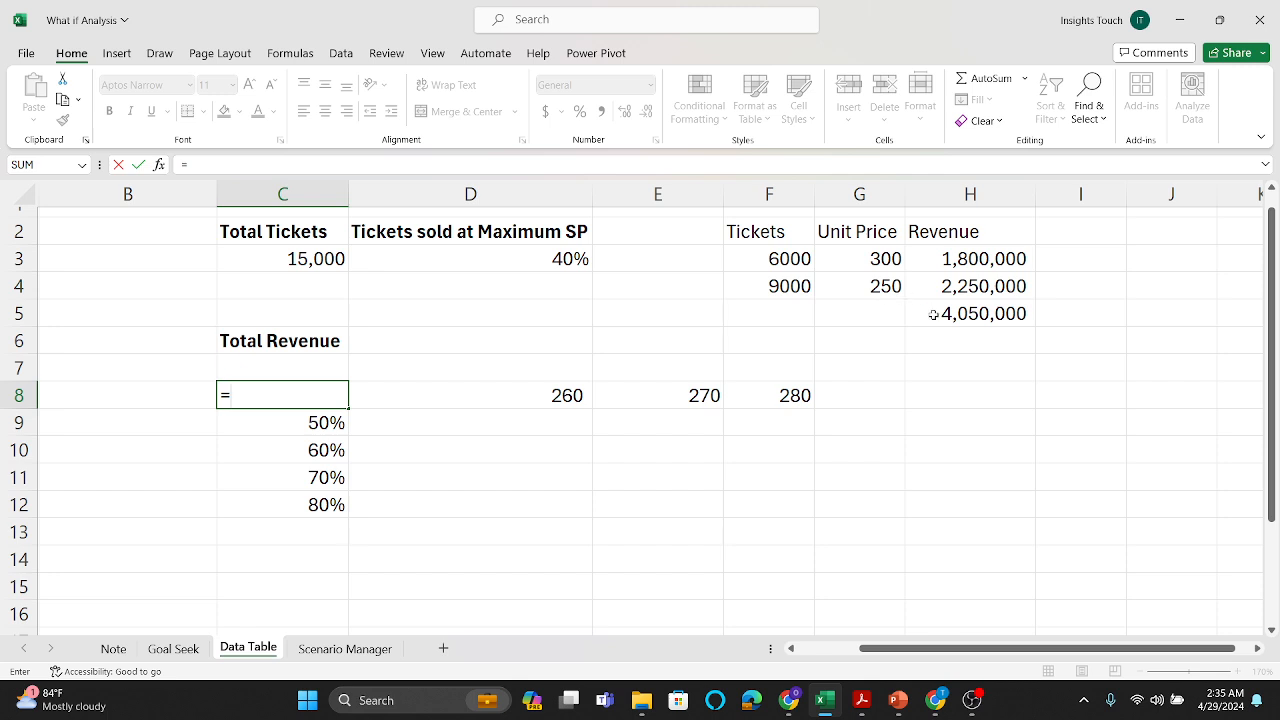
{"action": "left_click", "coordinate": [933, 314]}
{"action": "key", "text": "Return"}
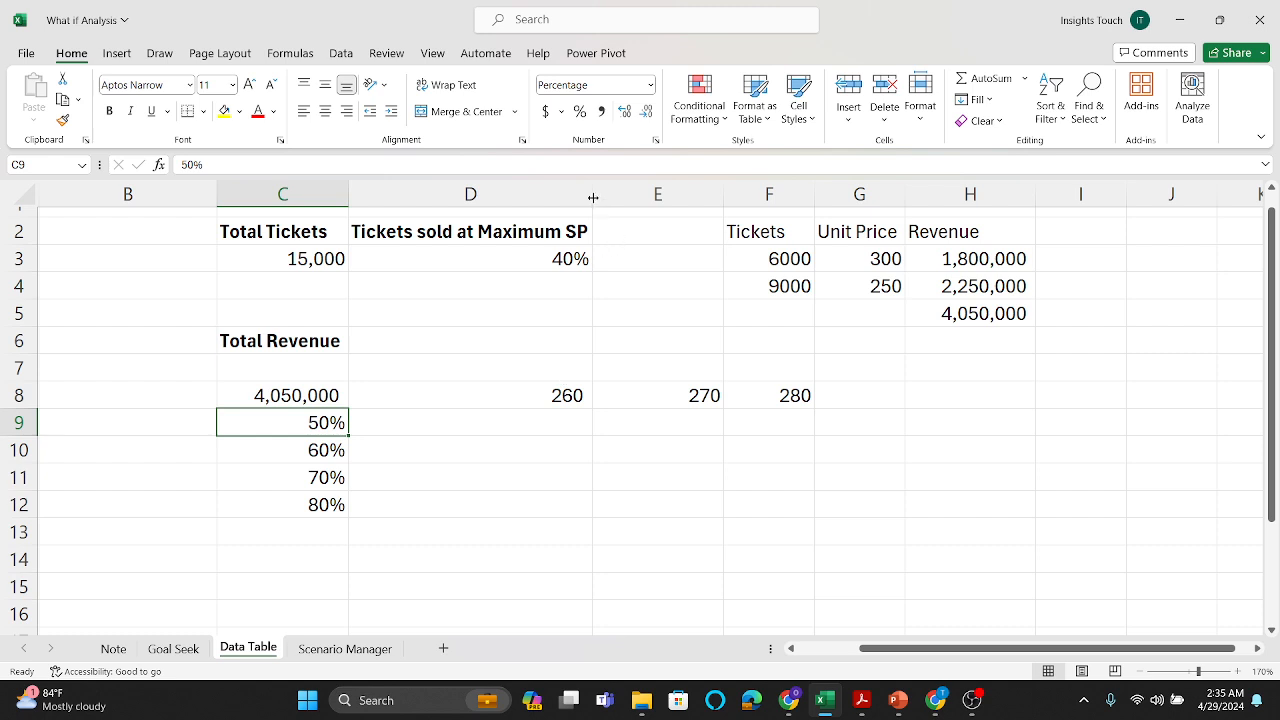
{"action": "left_click_drag", "start_coordinate": [593, 197], "coordinate": [532, 205]}
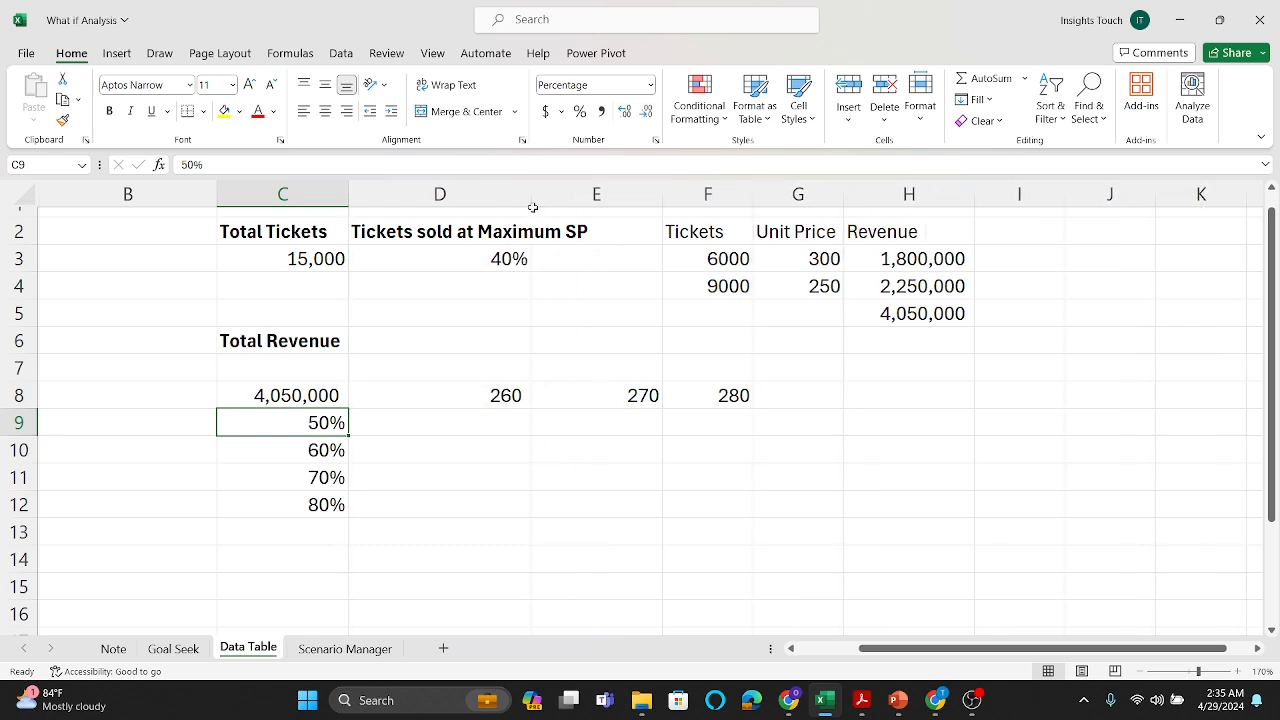
Step: Create a two-variable Data Table over C8:F12 with G4 as row input cell and D3 as column input cell
{"action": "left_click_drag", "start_coordinate": [305, 395], "coordinate": [689, 497]}
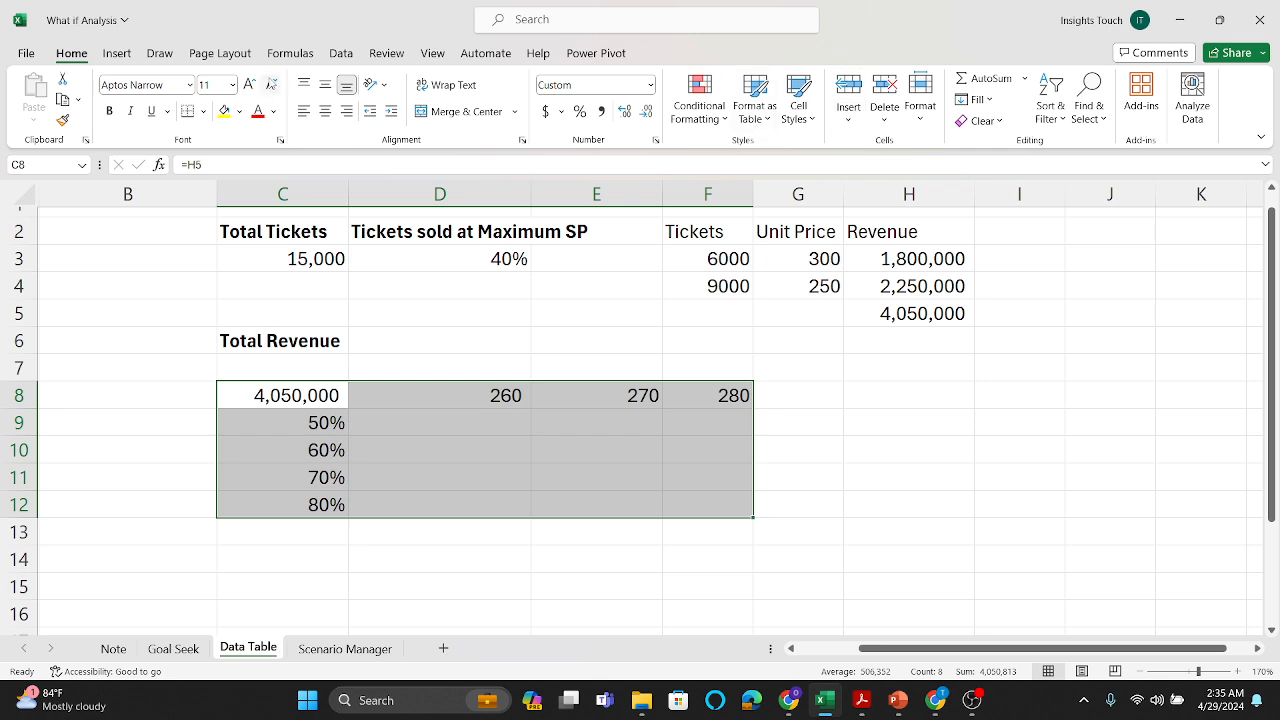
{"action": "left_click", "coordinate": [341, 53]}
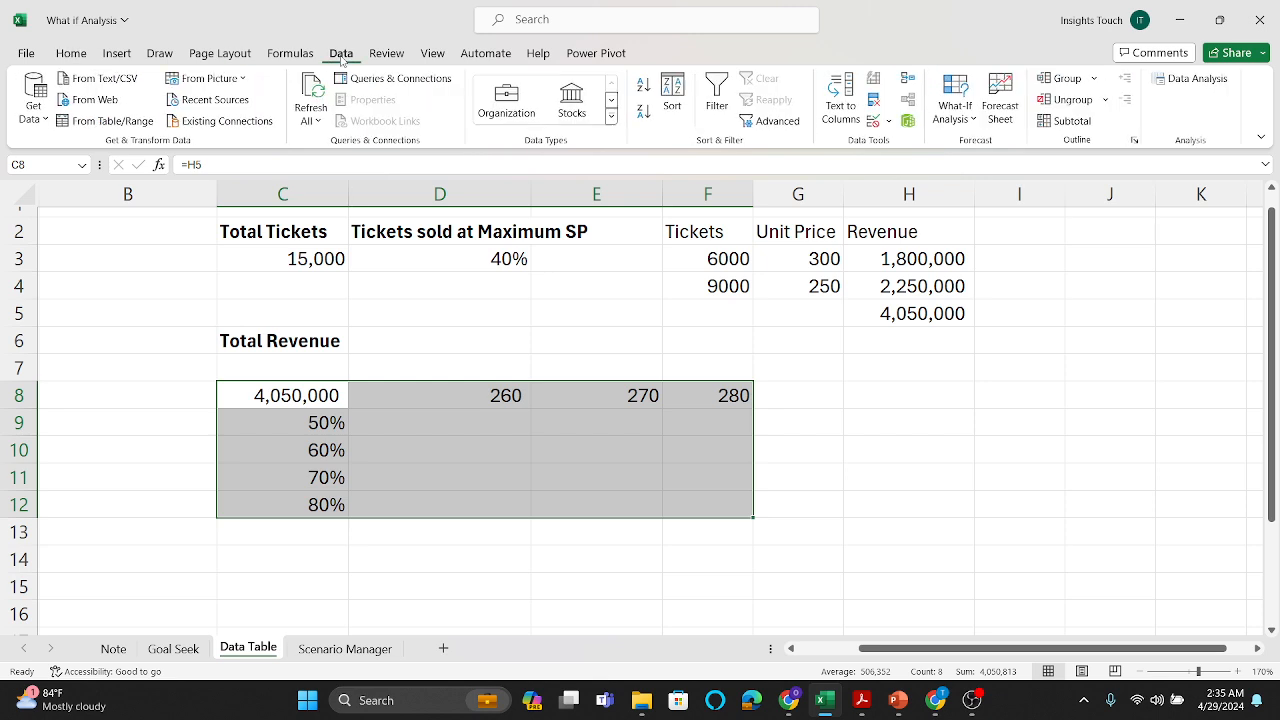
{"action": "left_click", "coordinate": [967, 118]}
{"action": "left_click", "coordinate": [980, 190]}
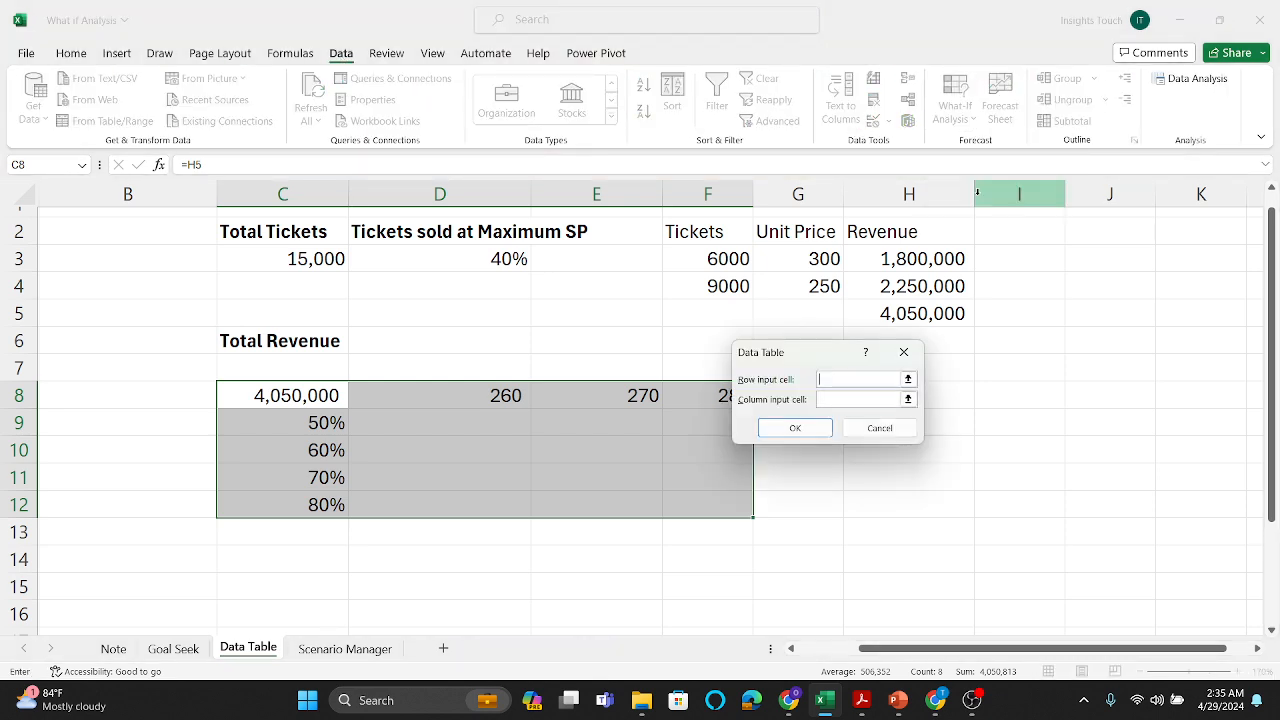
{"action": "left_click_drag", "start_coordinate": [821, 352], "coordinate": [895, 381]}
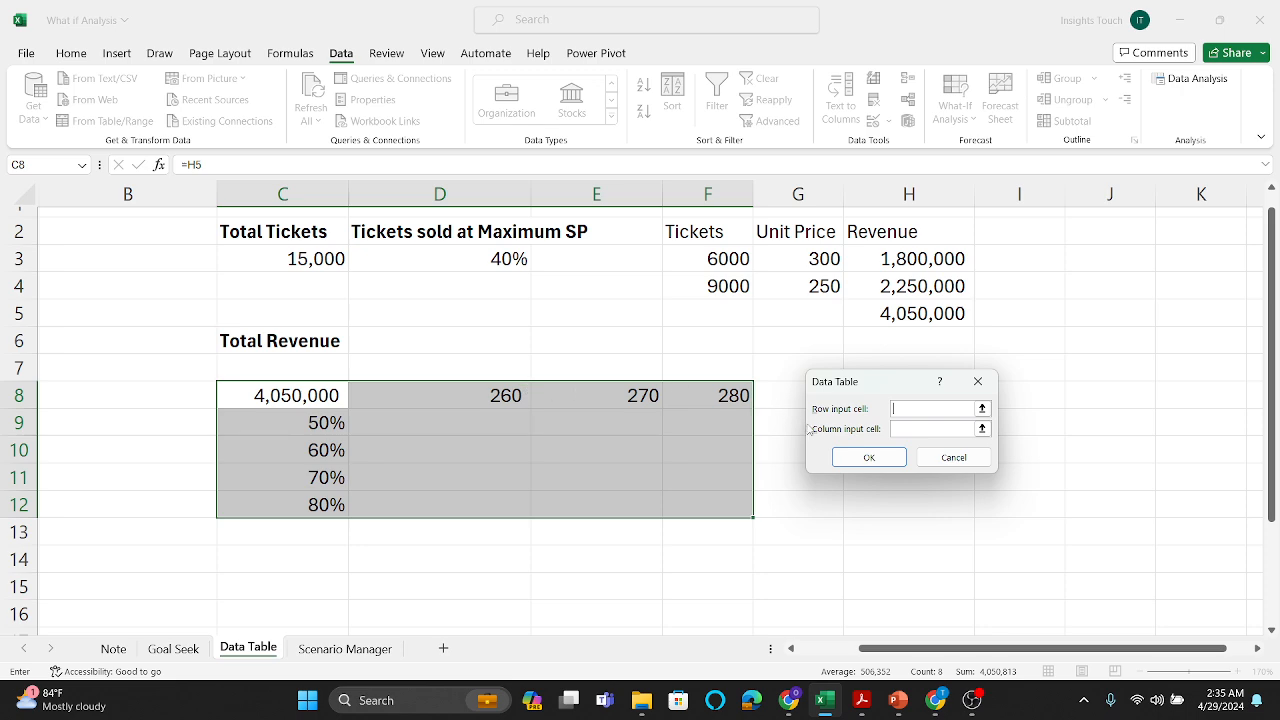
{"action": "left_click", "coordinate": [830, 285]}
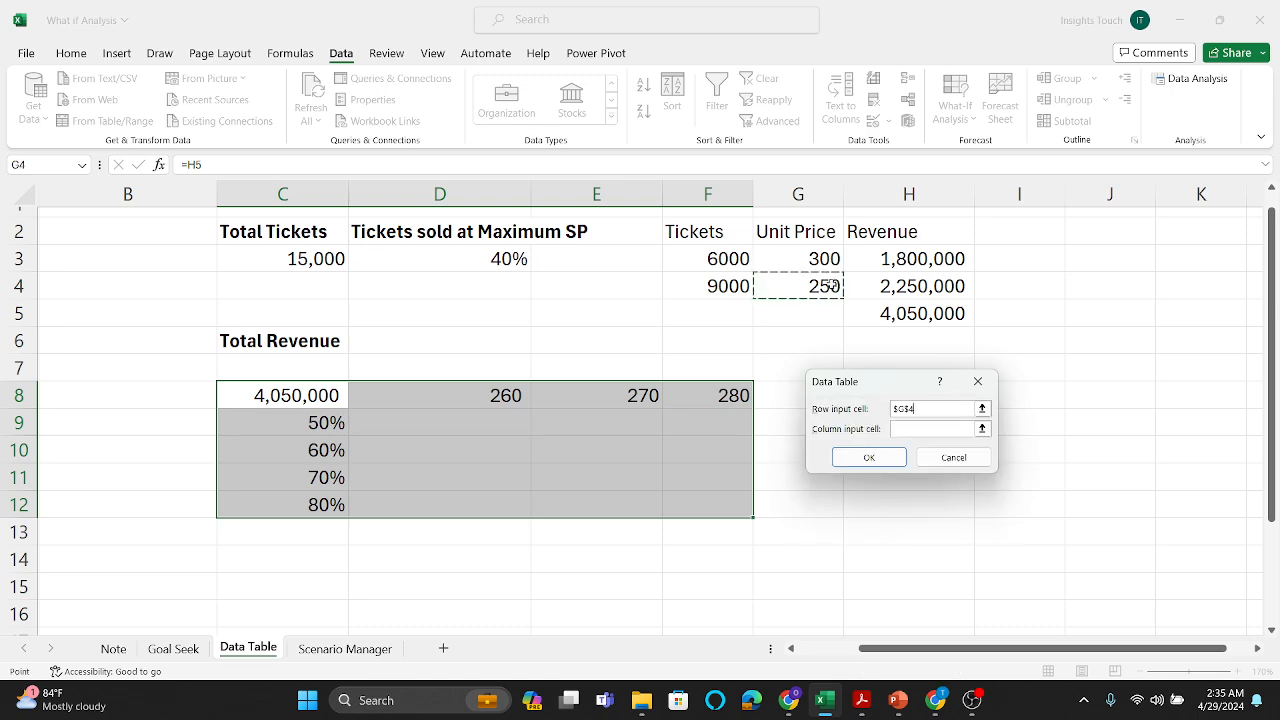
{"action": "left_click", "coordinate": [916, 428]}
{"action": "left_click", "coordinate": [503, 259]}
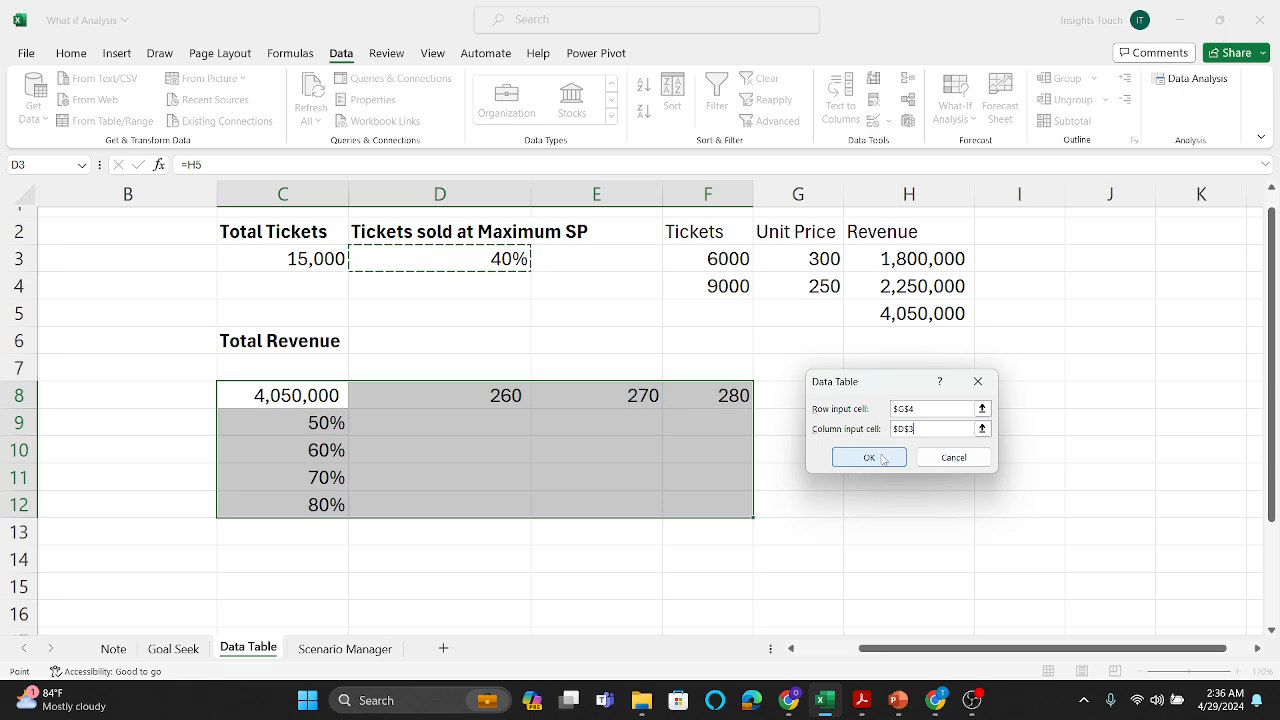
{"action": "left_click", "coordinate": [869, 457]}
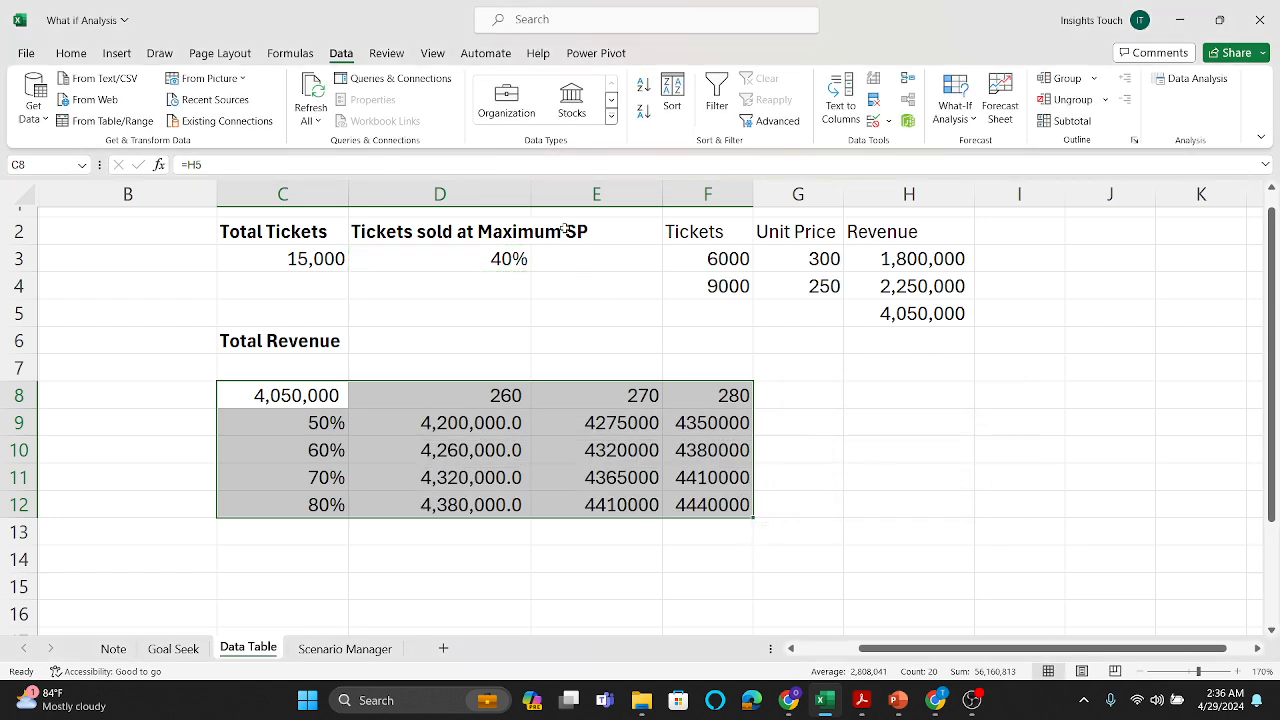
Step: Widen column D slightly, and format the results in E9:F12 with comma separators and no decimals
{"action": "left_click_drag", "start_coordinate": [530, 196], "coordinate": [544, 196]}
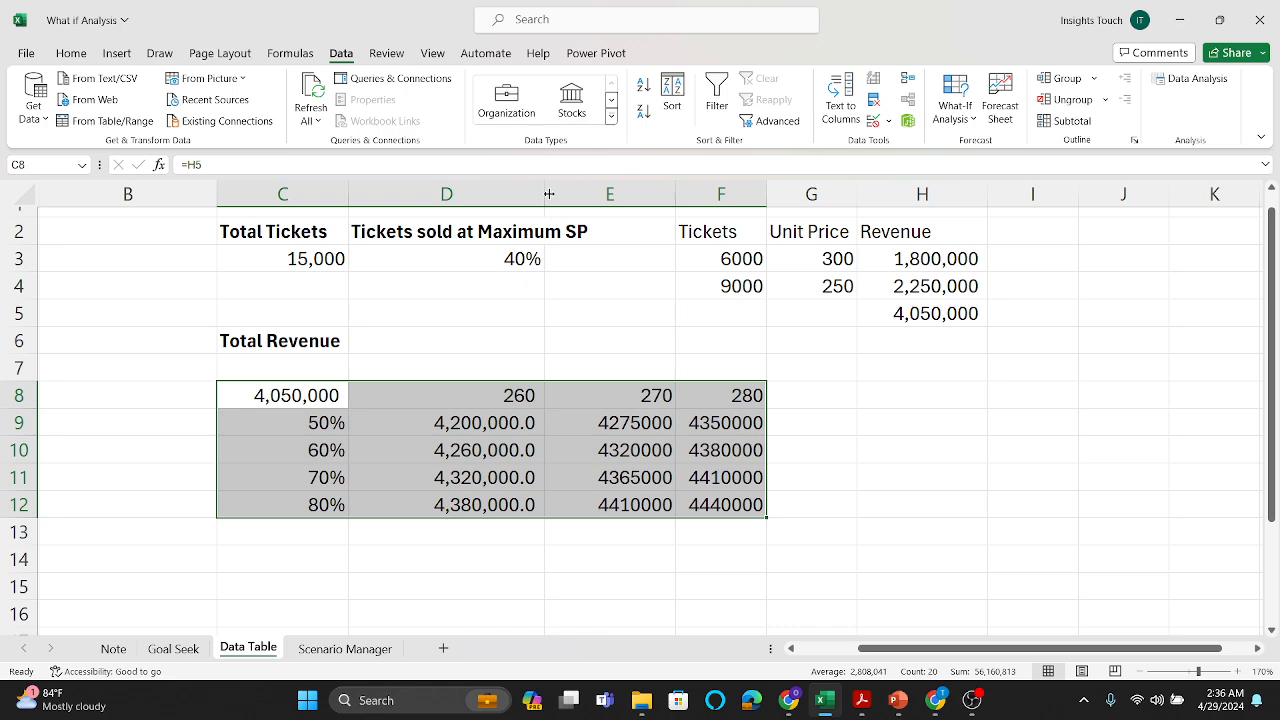
{"action": "left_click_drag", "start_coordinate": [632, 418], "coordinate": [718, 503]}
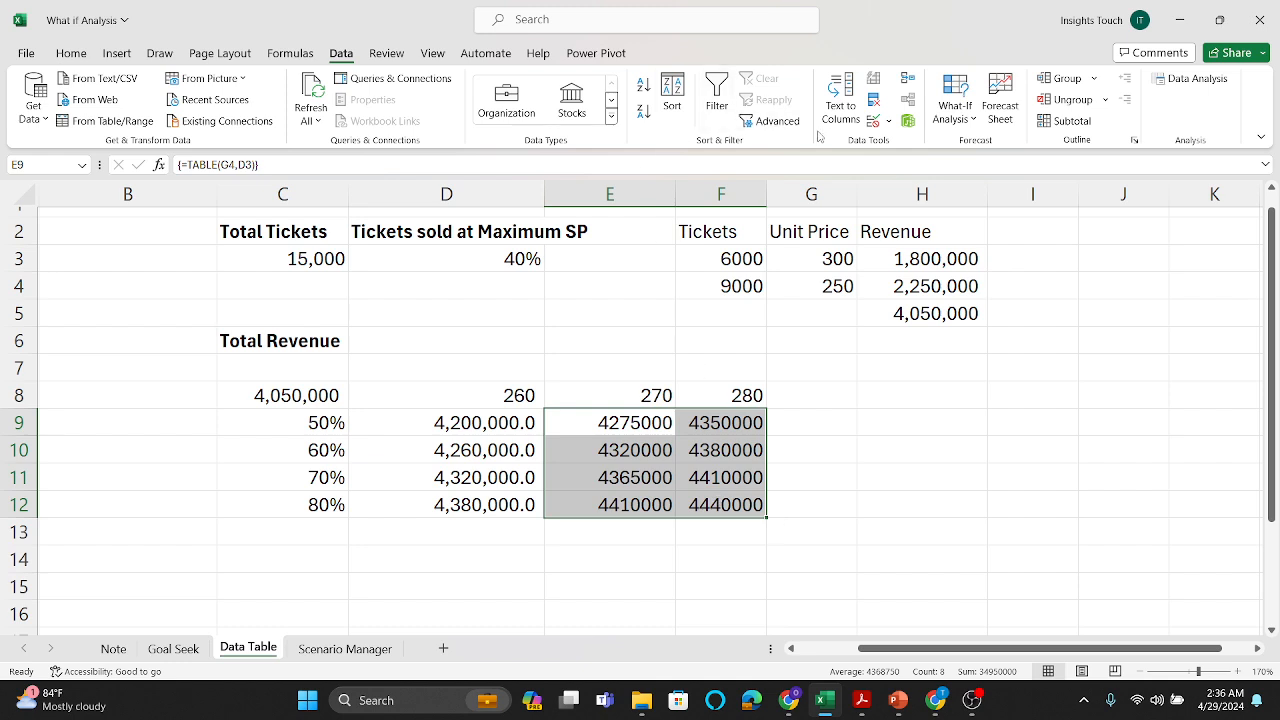
{"action": "scroll", "coordinate": [75, 67], "scroll_direction": "up", "scroll_amount": 5}
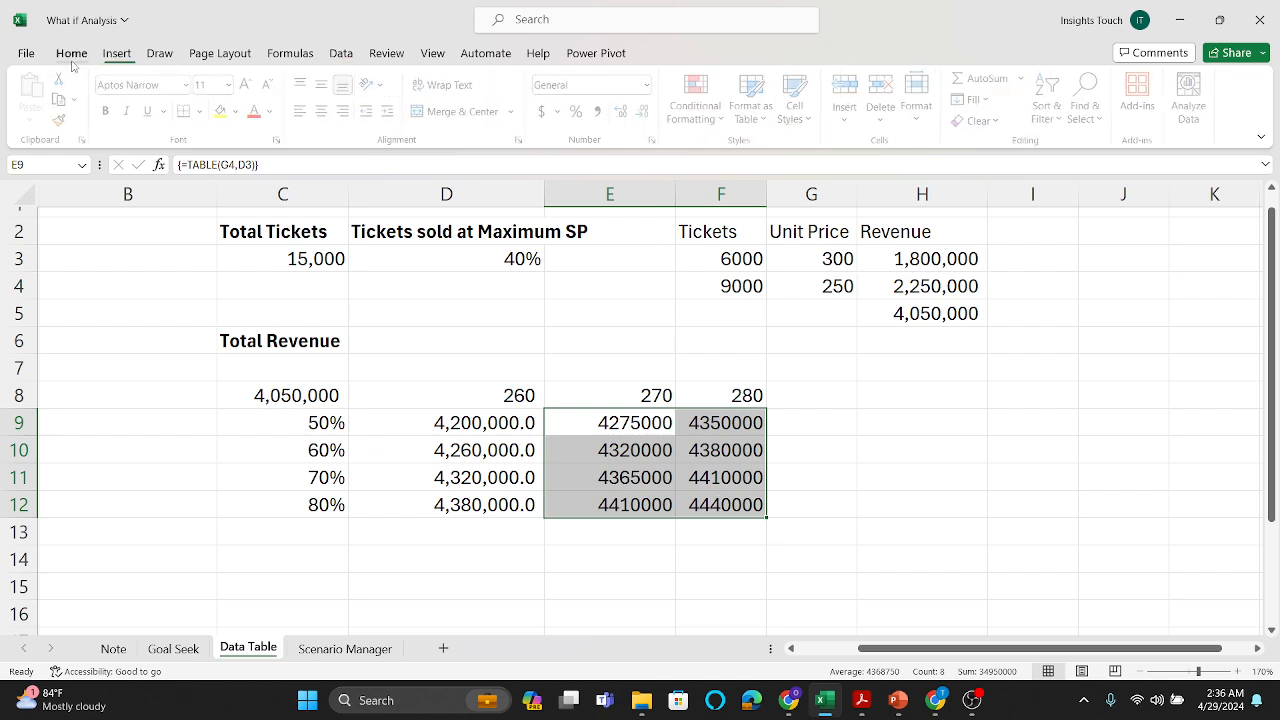
{"action": "left_click", "coordinate": [601, 111]}
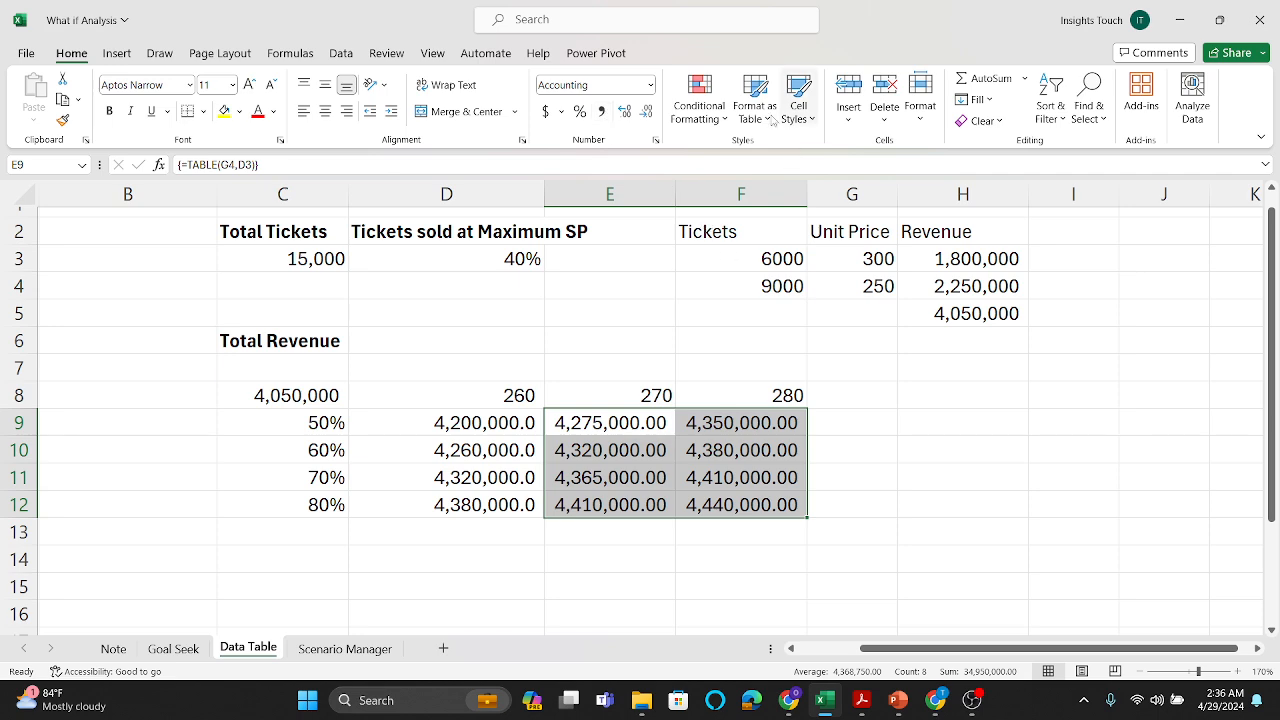
{"action": "left_click", "coordinate": [647, 111]}
{"action": "left_click", "coordinate": [647, 111]}
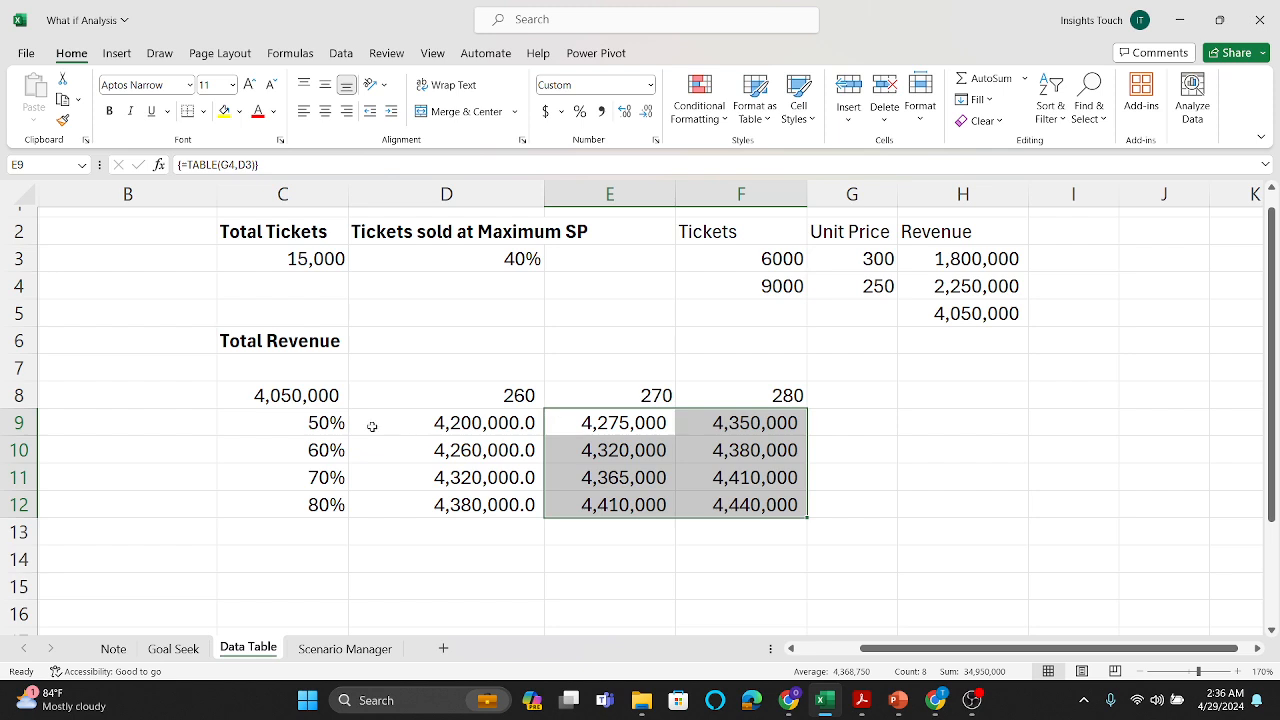
Step: Examine how the revenue results in the two-variable table depend on the ticket share and unit price combinations
{"action": "left_click", "coordinate": [321, 420]}
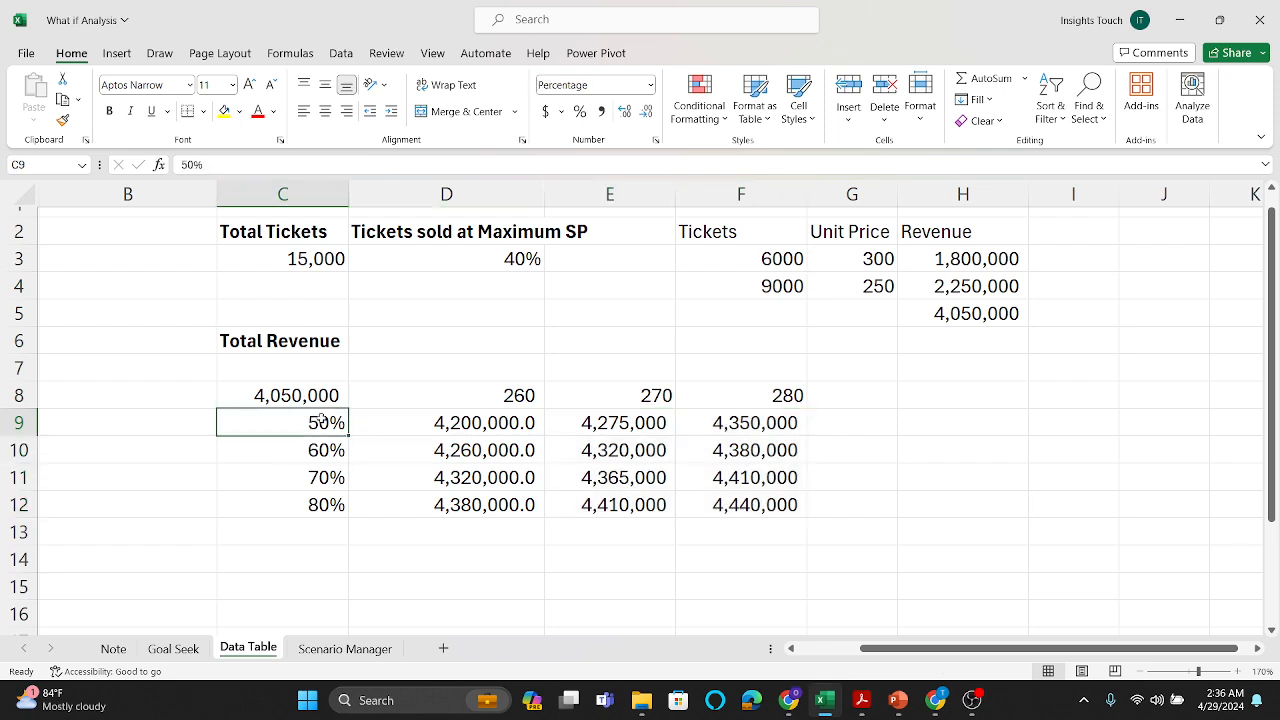
{"action": "left_click", "coordinate": [456, 391]}
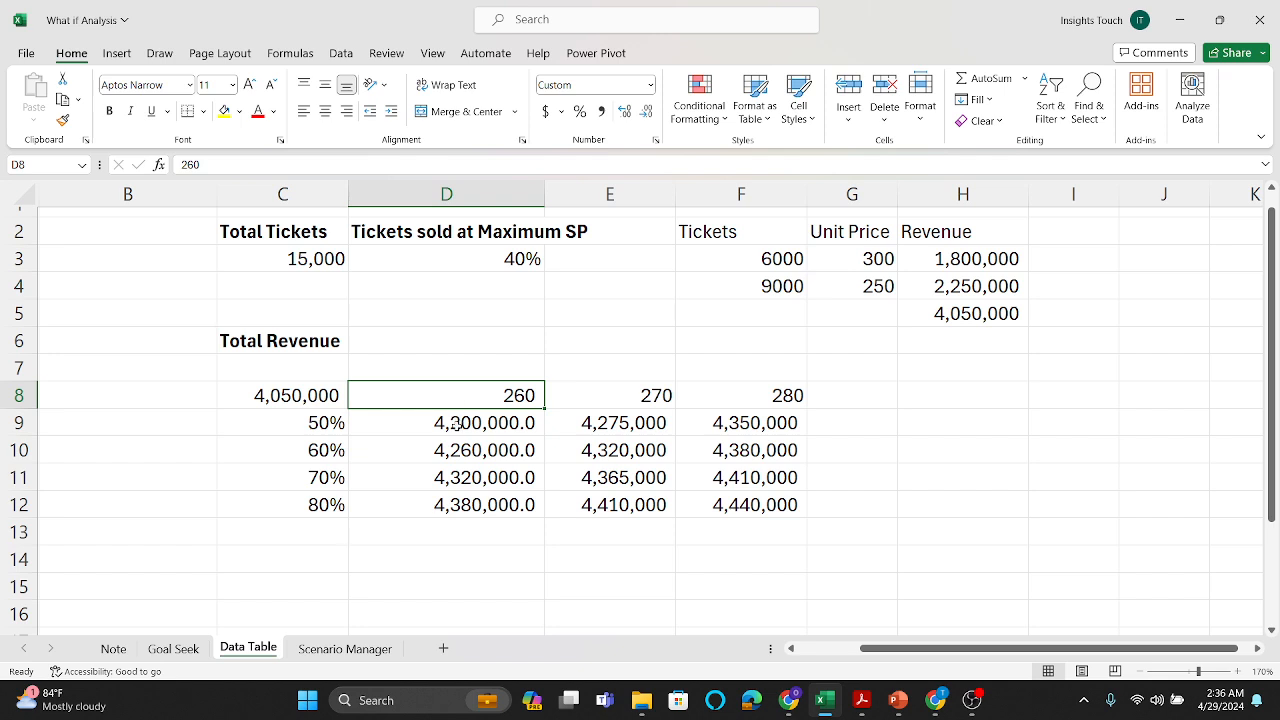
{"action": "left_click", "coordinate": [455, 424]}
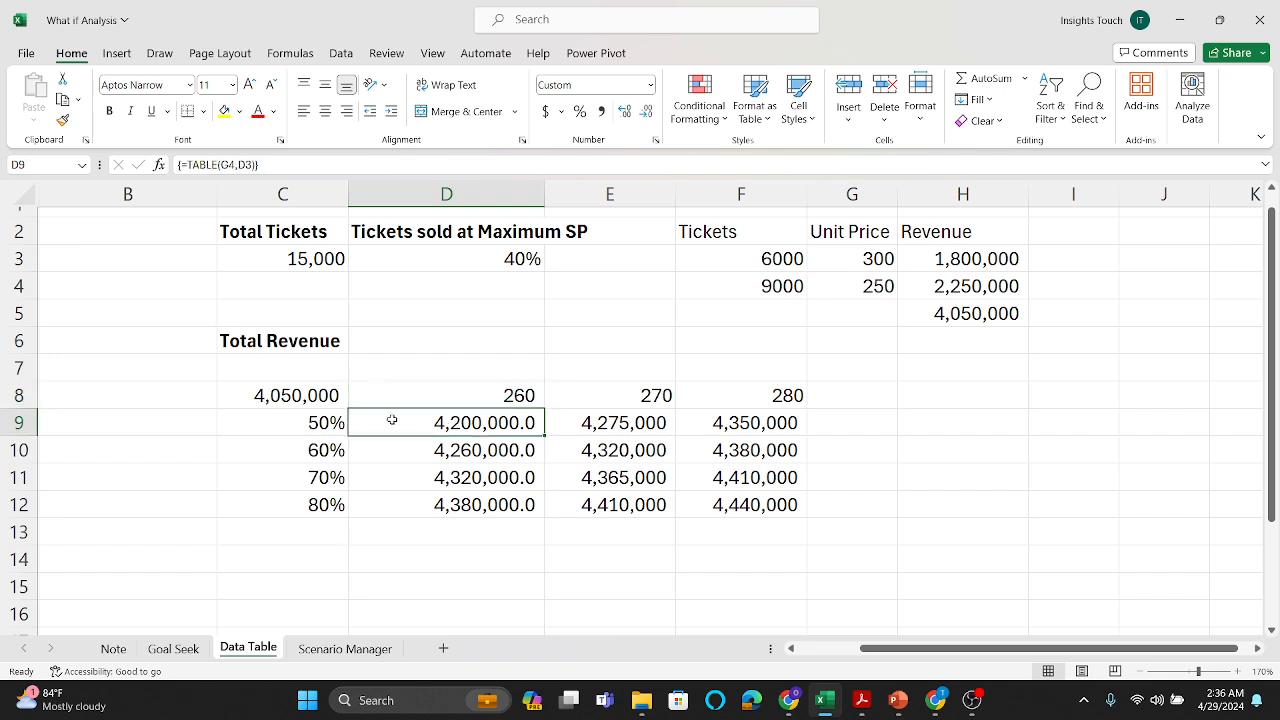
{"action": "left_click", "coordinate": [318, 423]}
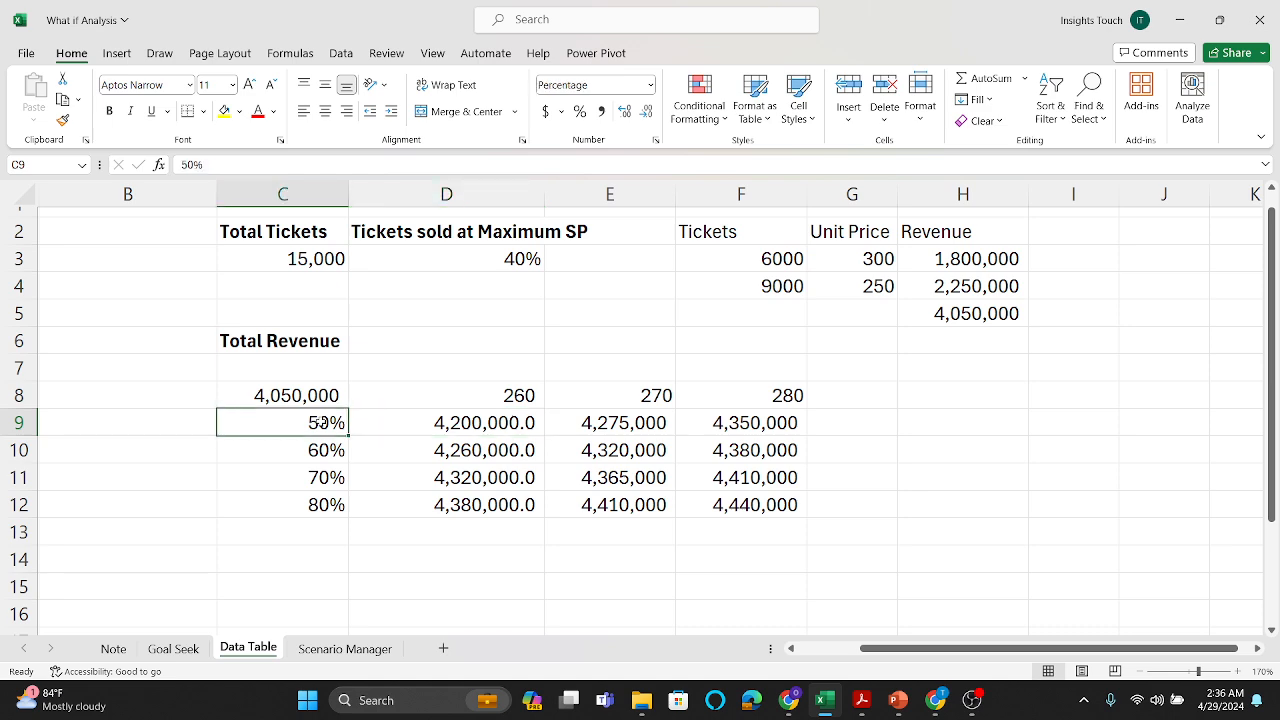
{"action": "left_click", "coordinate": [619, 400]}
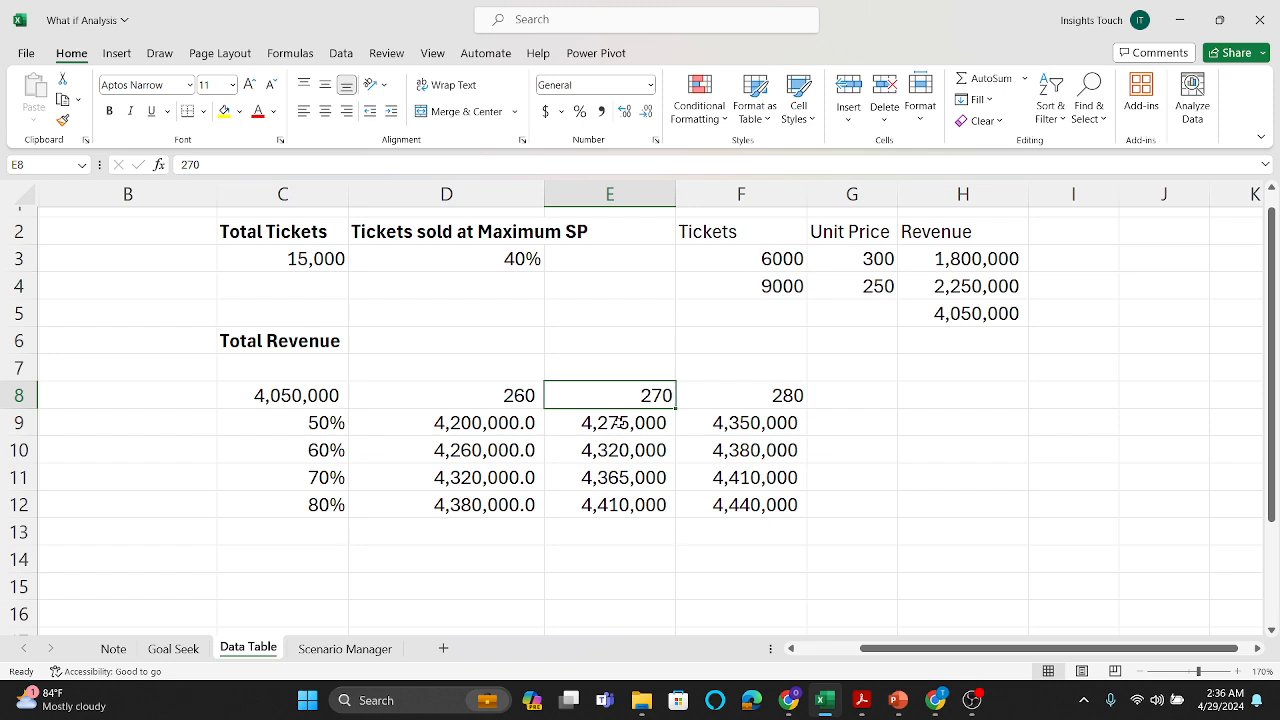
{"action": "left_click", "coordinate": [619, 423]}
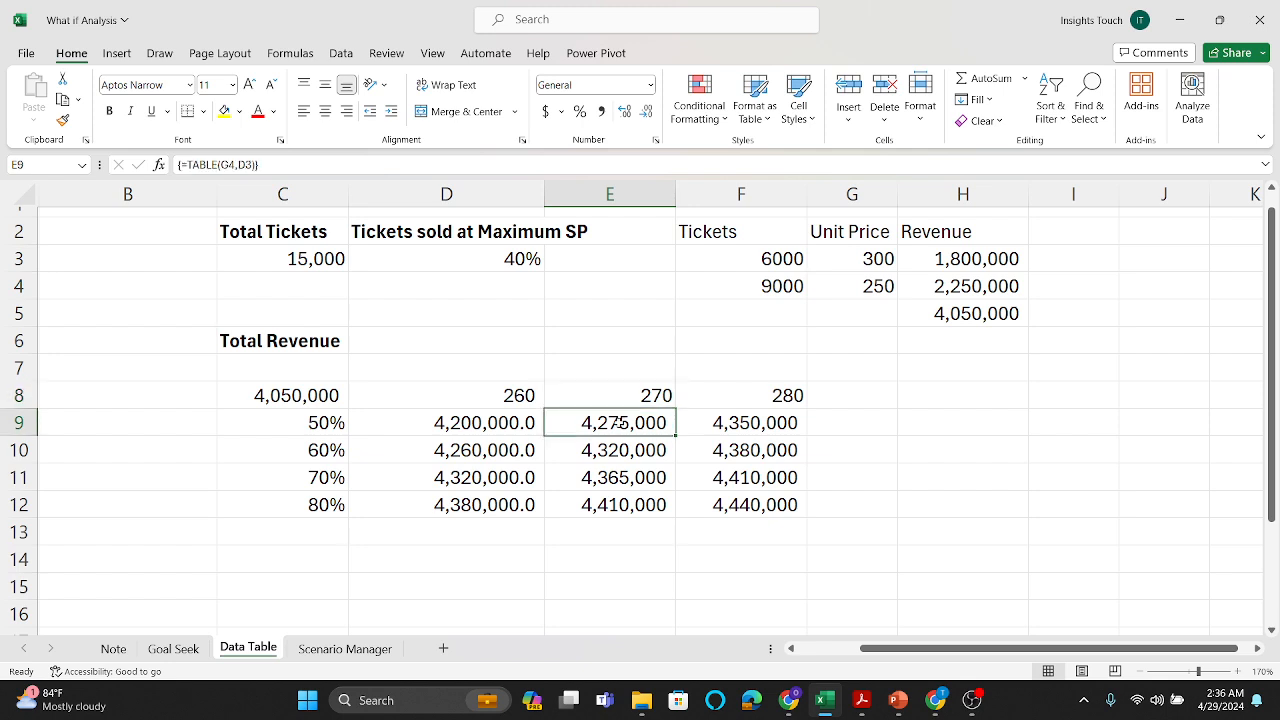
{"action": "left_click", "coordinate": [729, 423]}
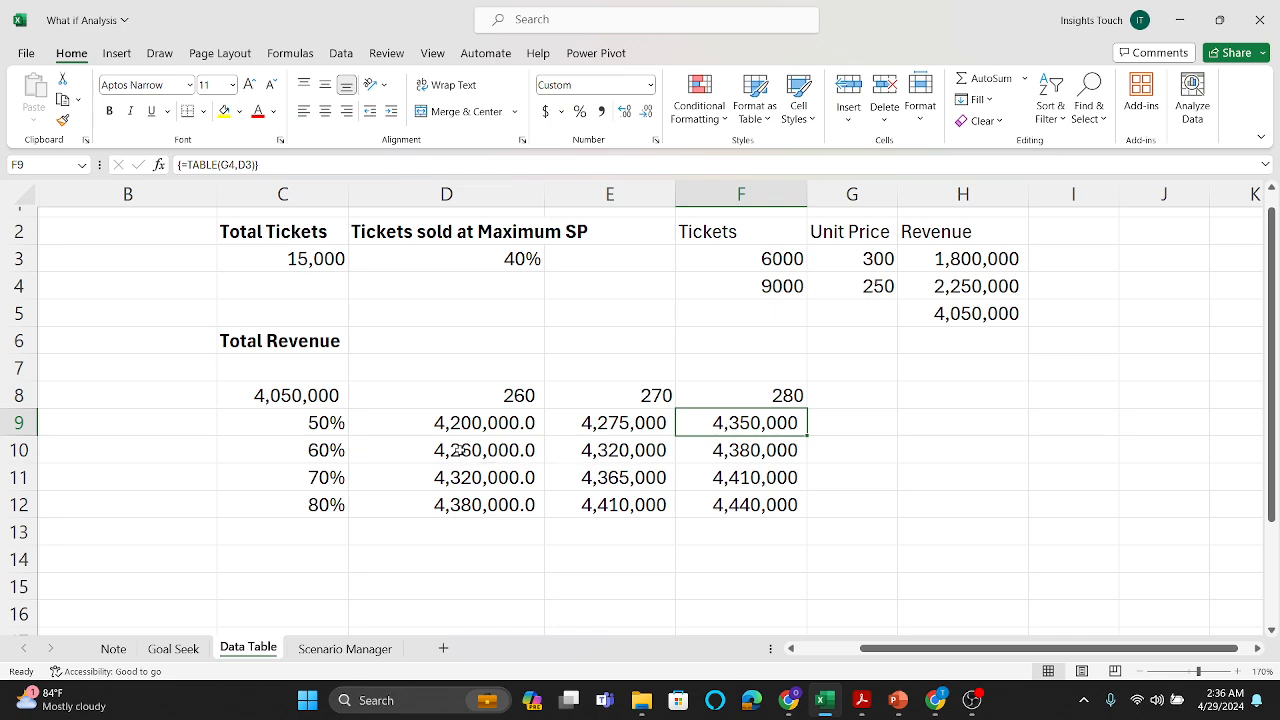
{"action": "left_click", "coordinate": [458, 450]}
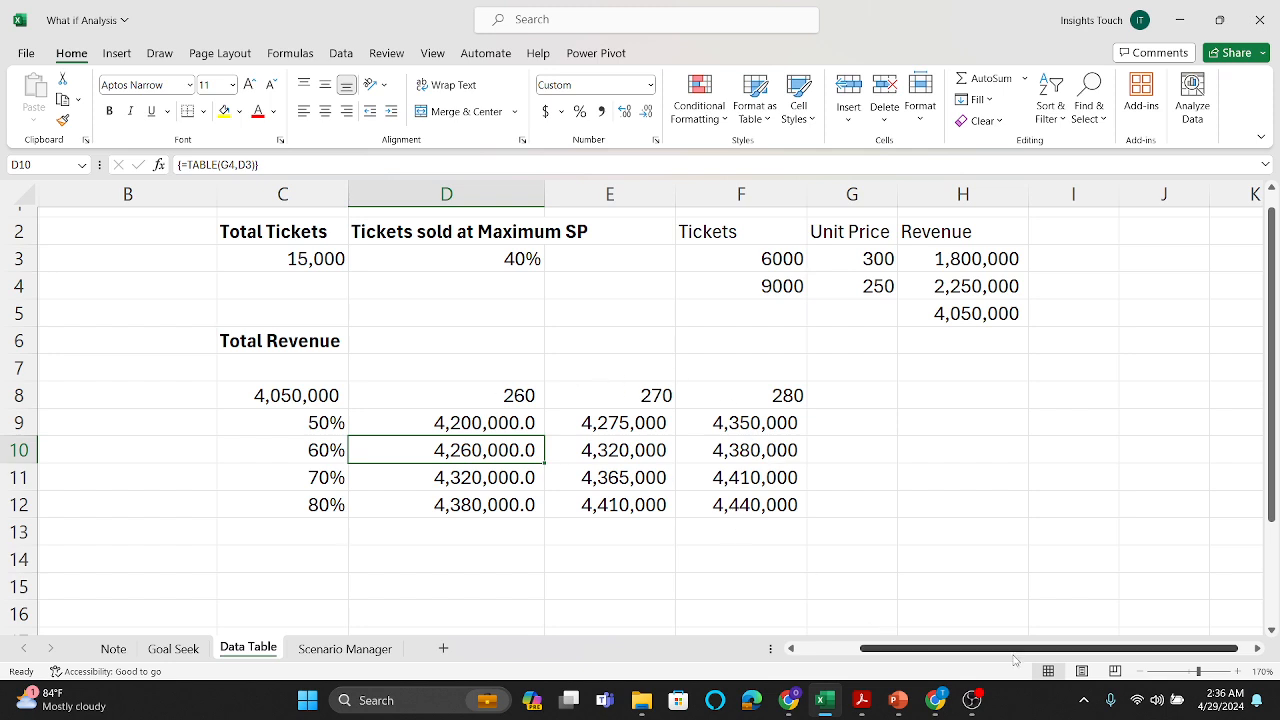
Step: Switch to the DATA ANALYSIS presentation in PowerPoint, present the Data Table and Scenario Manager slides, and leave the slide show
{"action": "mouse_move", "coordinate": [904, 697]}
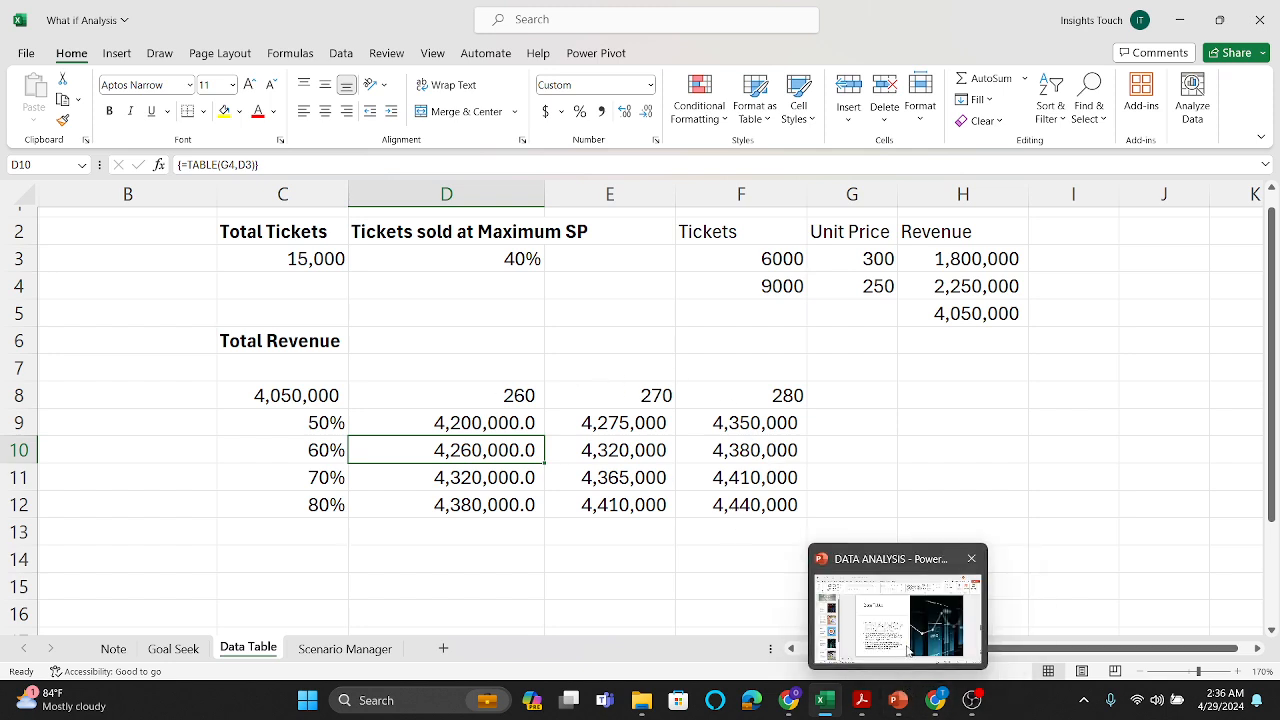
{"action": "mouse_move", "coordinate": [905, 650]}
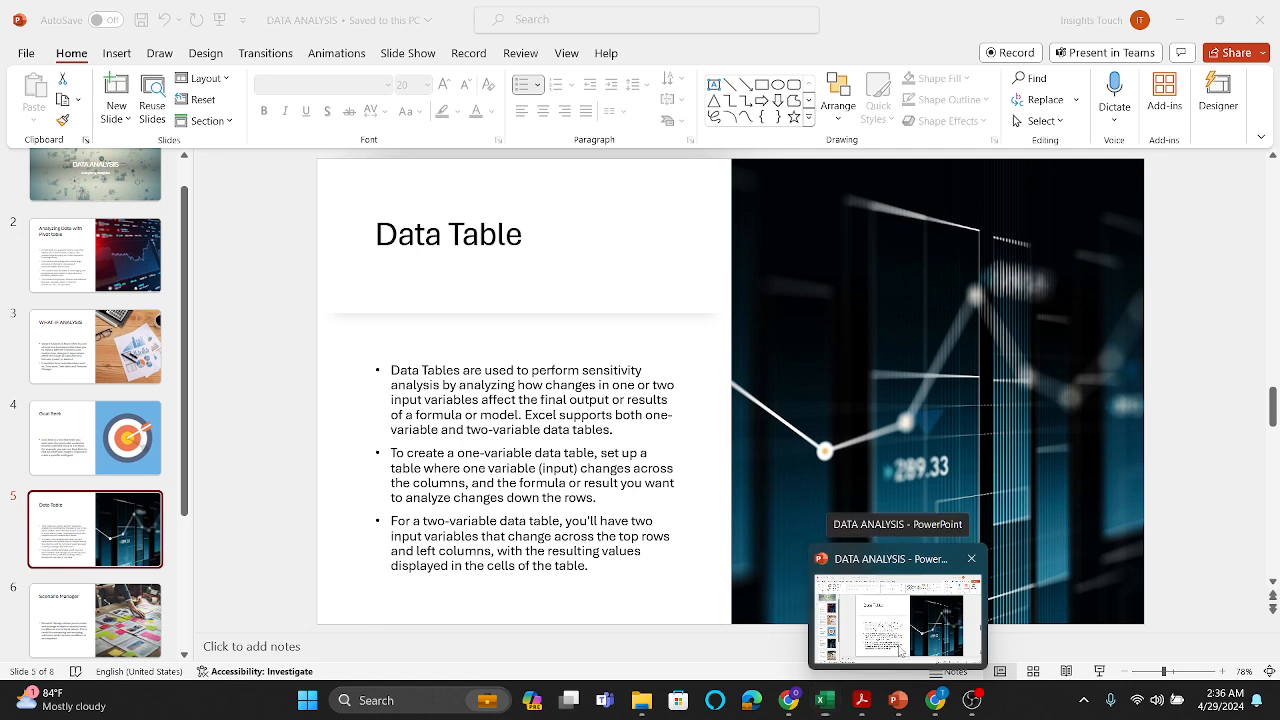
{"action": "left_click", "coordinate": [902, 650]}
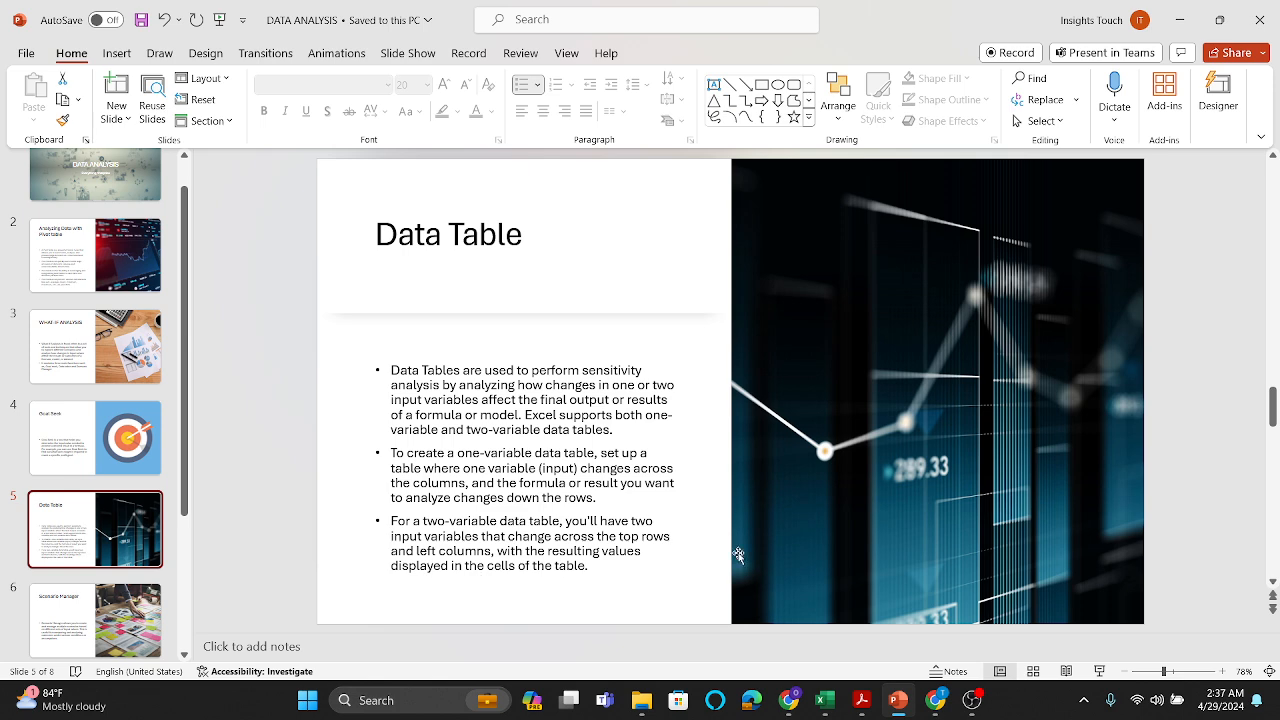
{"action": "left_click", "coordinate": [1100, 671]}
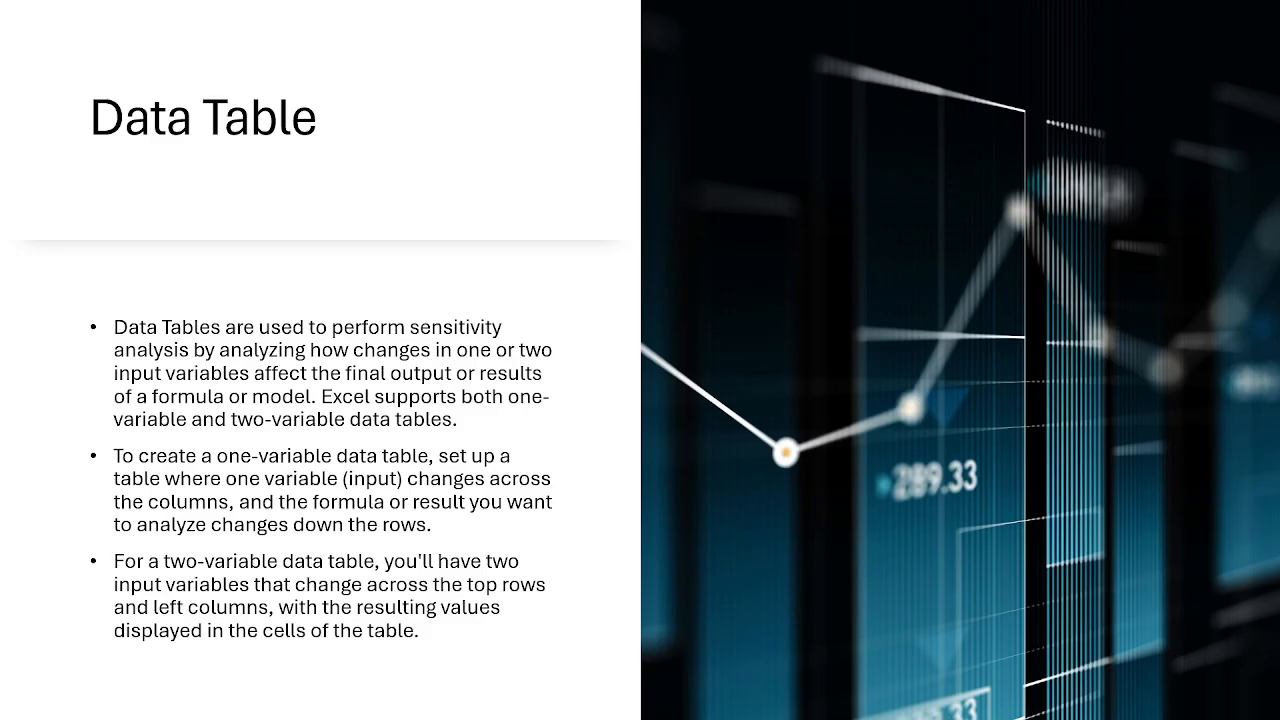
{"action": "key", "text": "Right"}
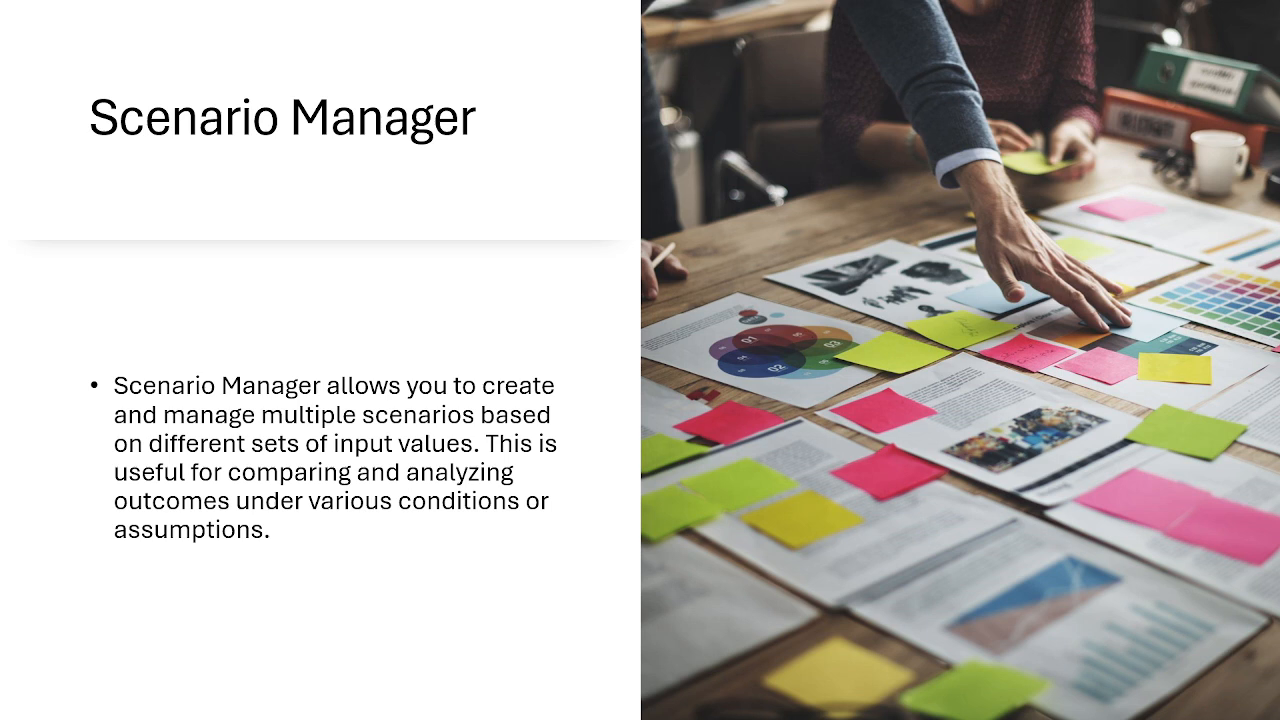
{"action": "key", "text": "Escape"}
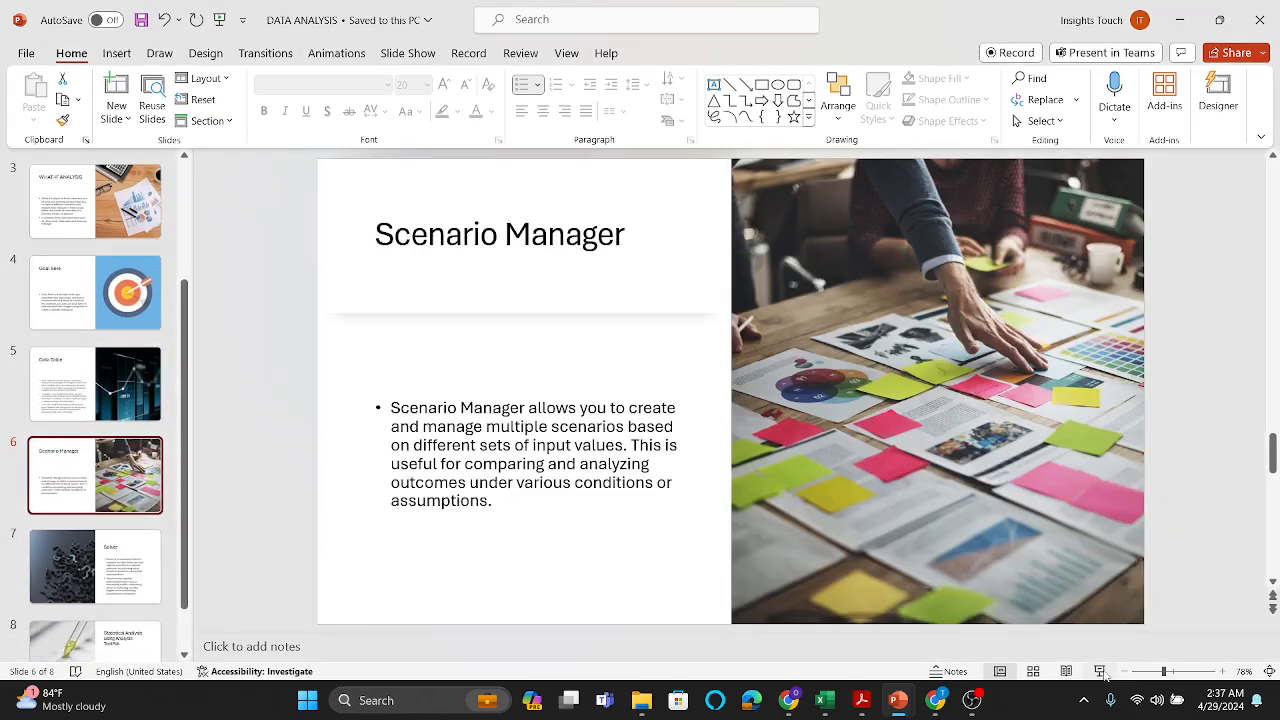
Step: Switch to the What if Analysis workbook in Excel and open the Scenario Manager sheet with the product profit data
{"action": "mouse_move", "coordinate": [935, 702]}
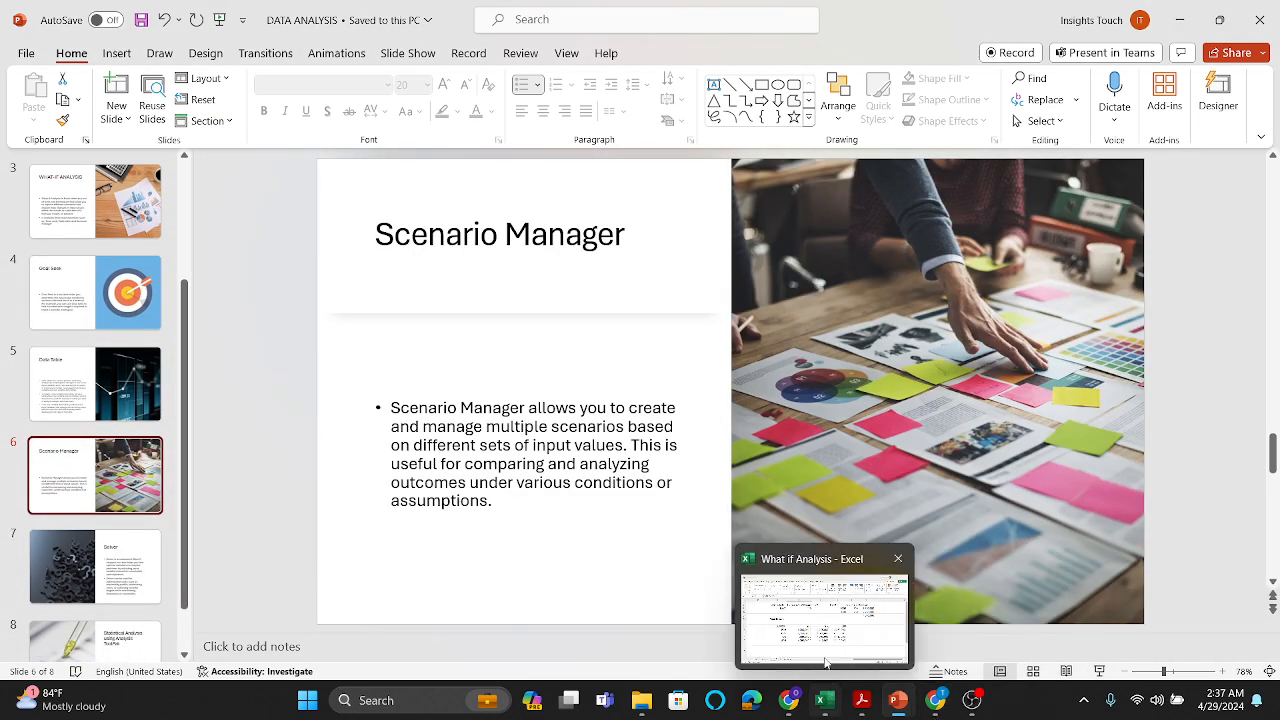
{"action": "left_click", "coordinate": [815, 610]}
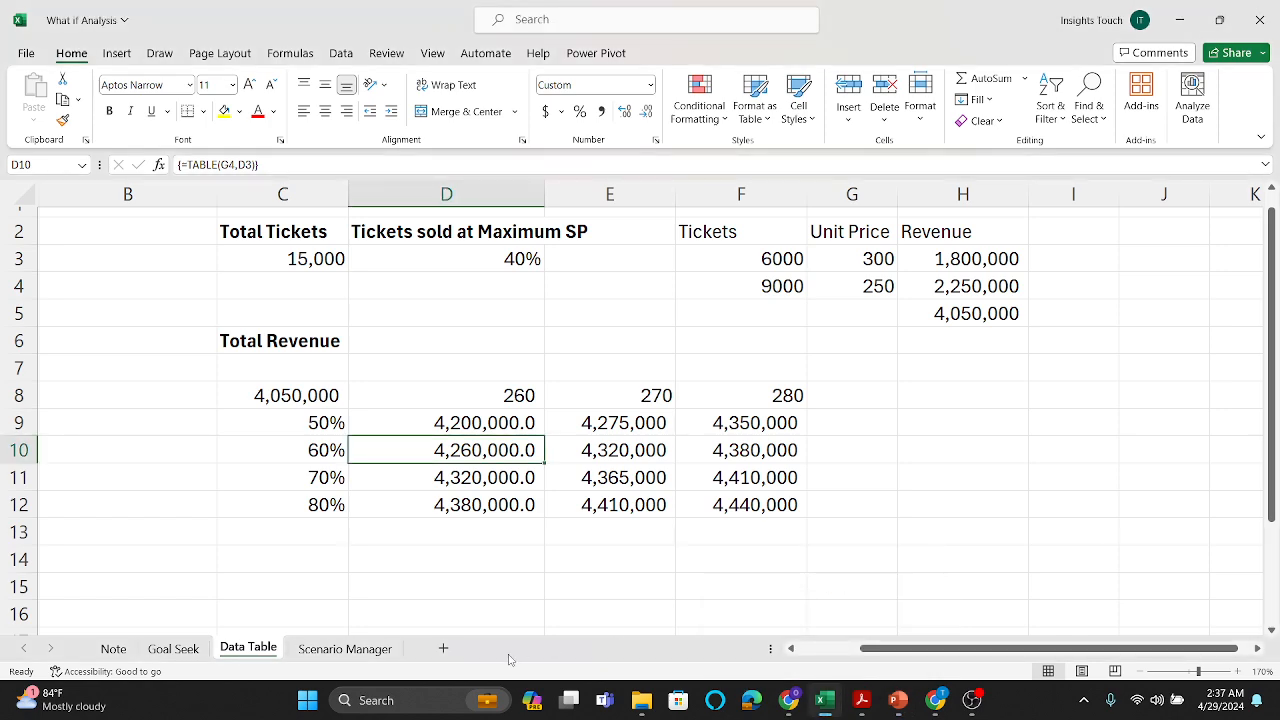
{"action": "left_click", "coordinate": [345, 649]}
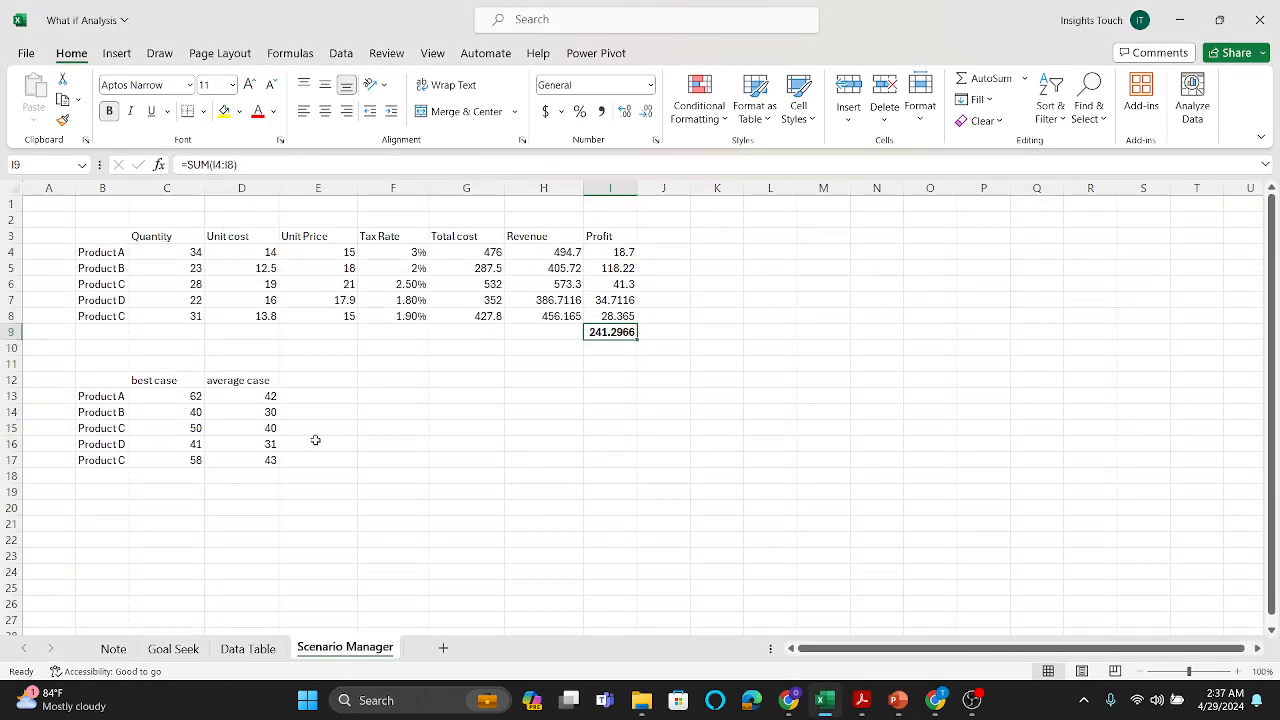
{"action": "left_click", "coordinate": [410, 417]}
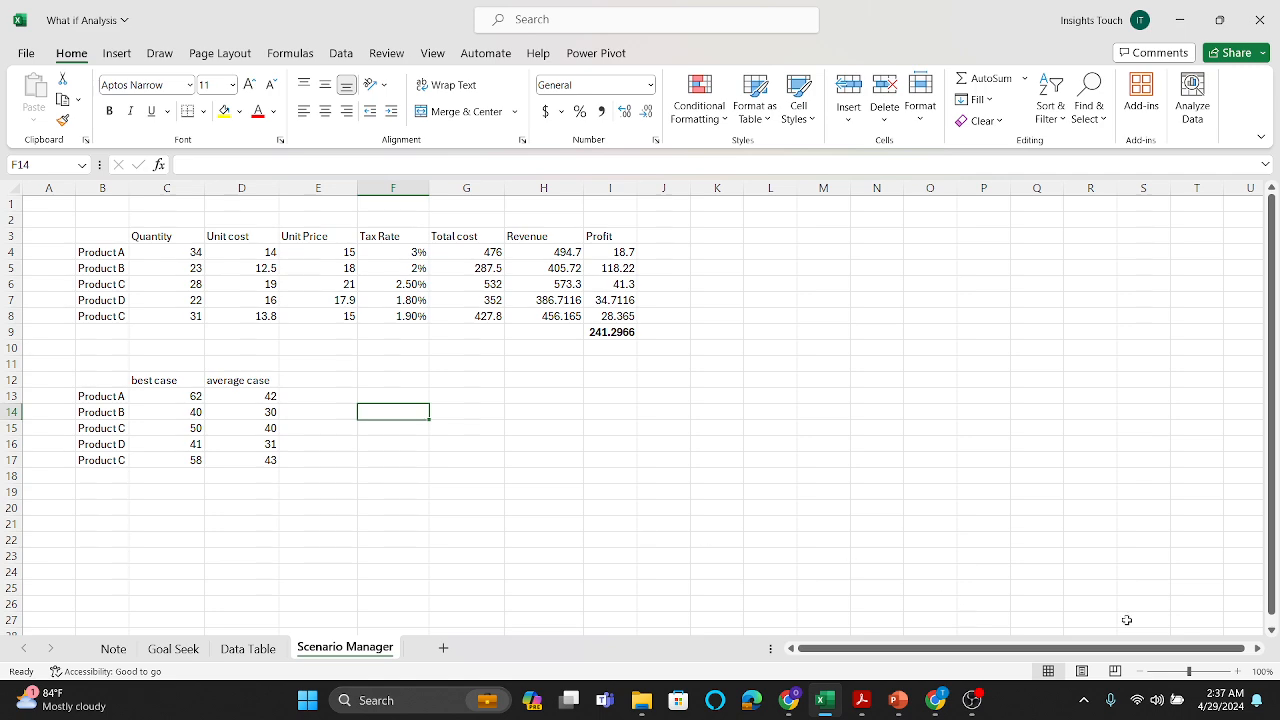
{"action": "left_click", "coordinate": [1200, 673]}
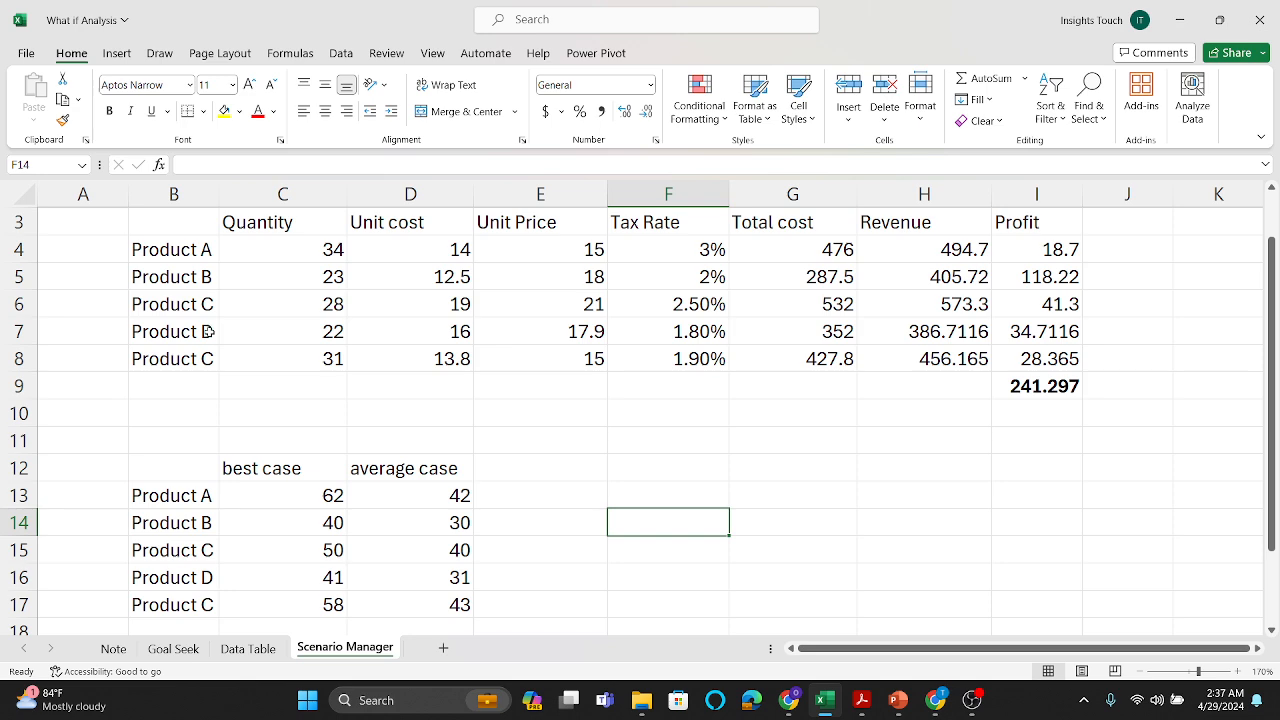
Step: Change the last product label in B8 to Product E, and check the total profit formula in I9
{"action": "double_click", "coordinate": [210, 357]}
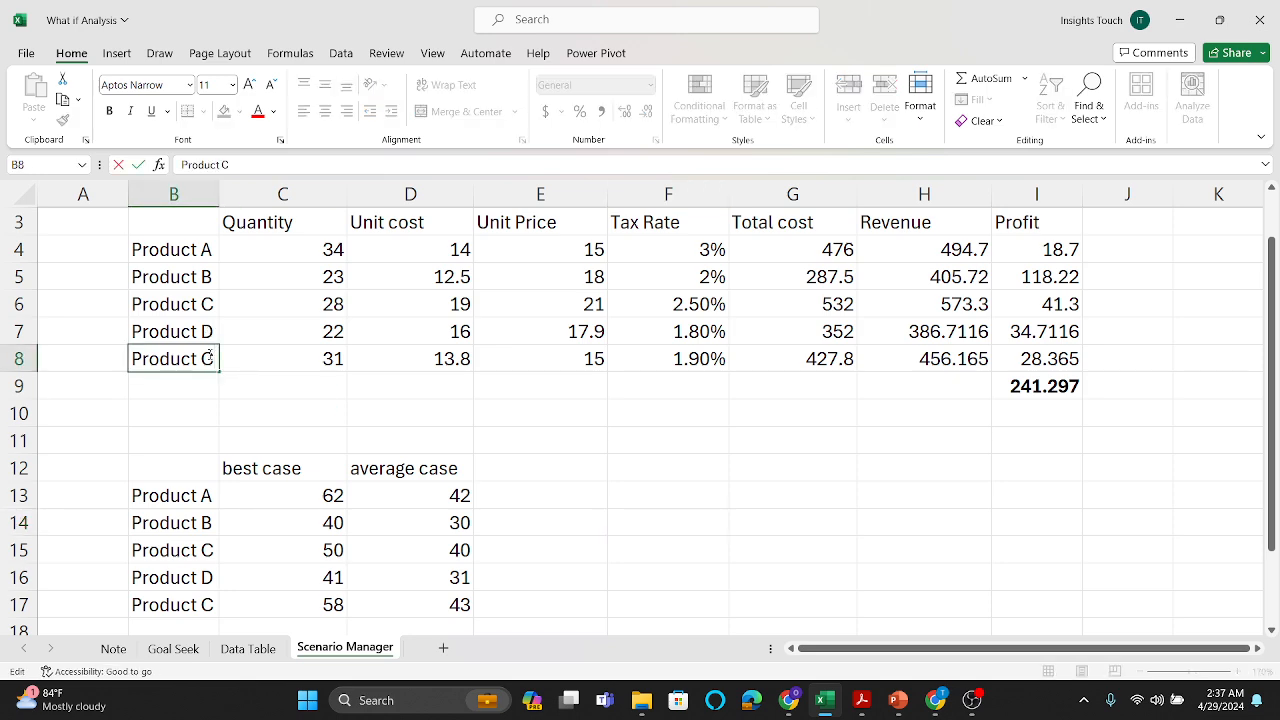
{"action": "key", "text": "BackSpace"}
{"action": "key", "text": "Caps_Lock"}
{"action": "type", "text": "E"}
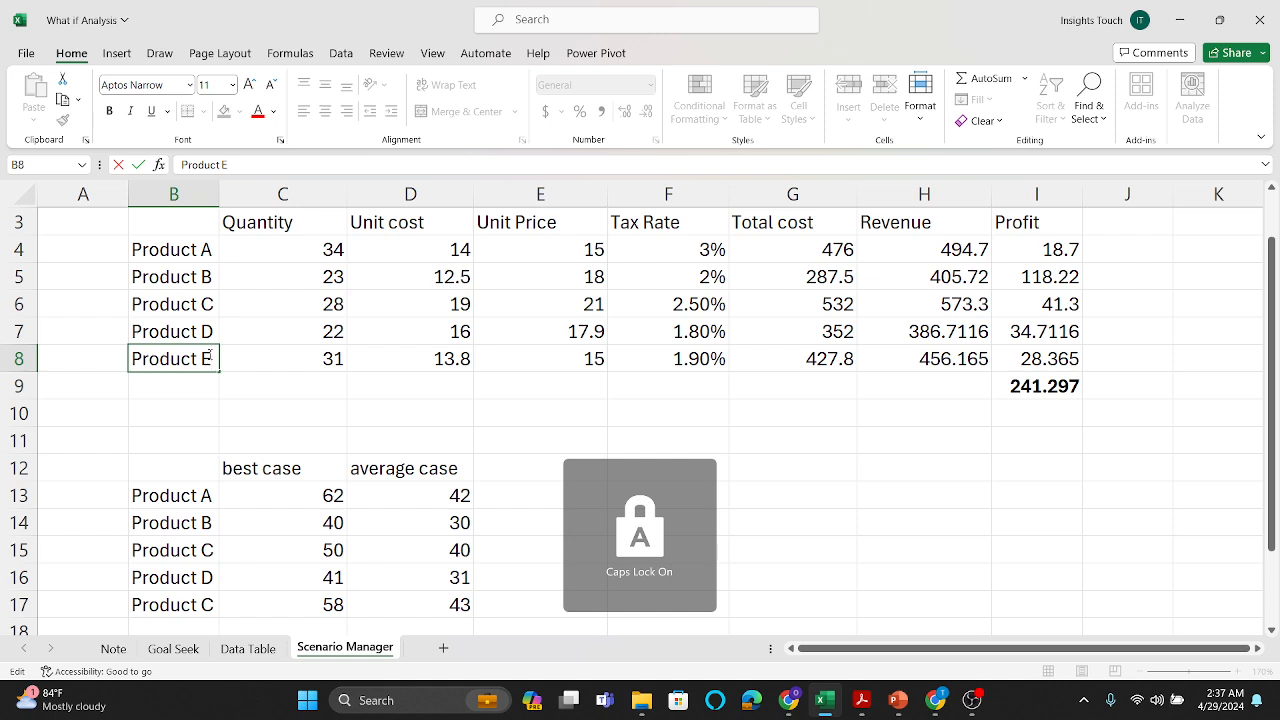
{"action": "left_click", "coordinate": [356, 382]}
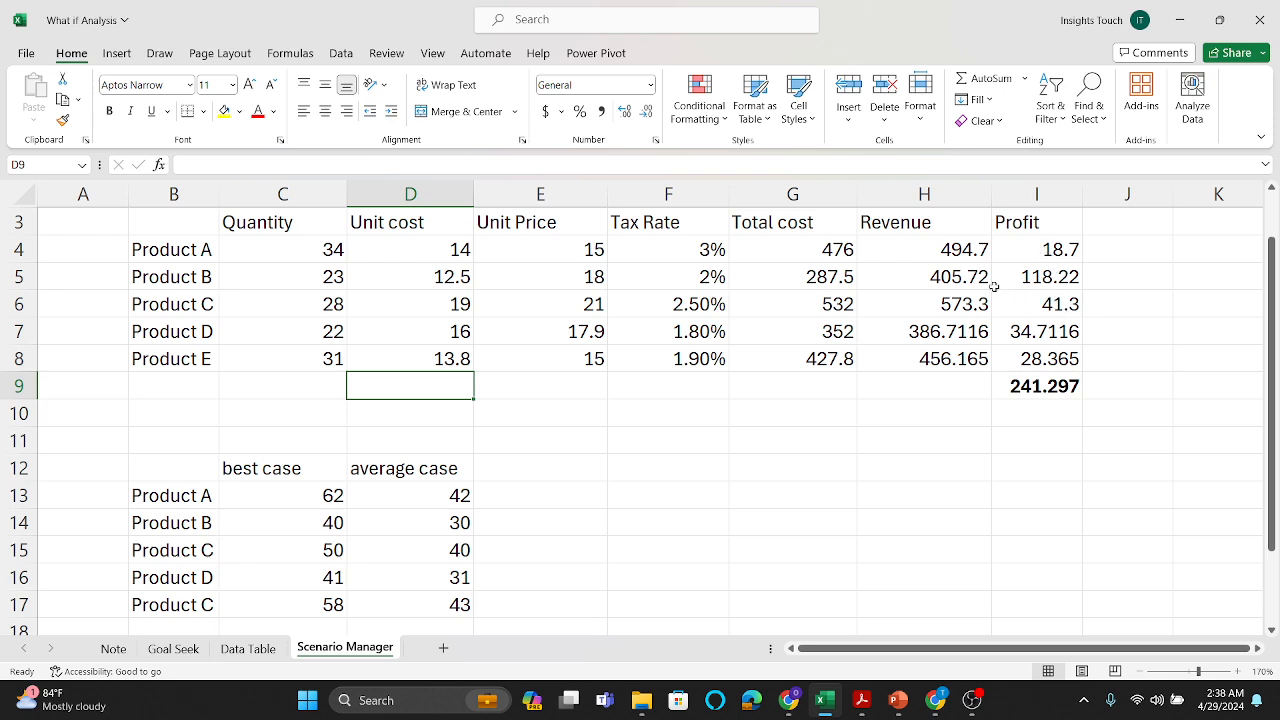
{"action": "left_click", "coordinate": [1047, 387]}
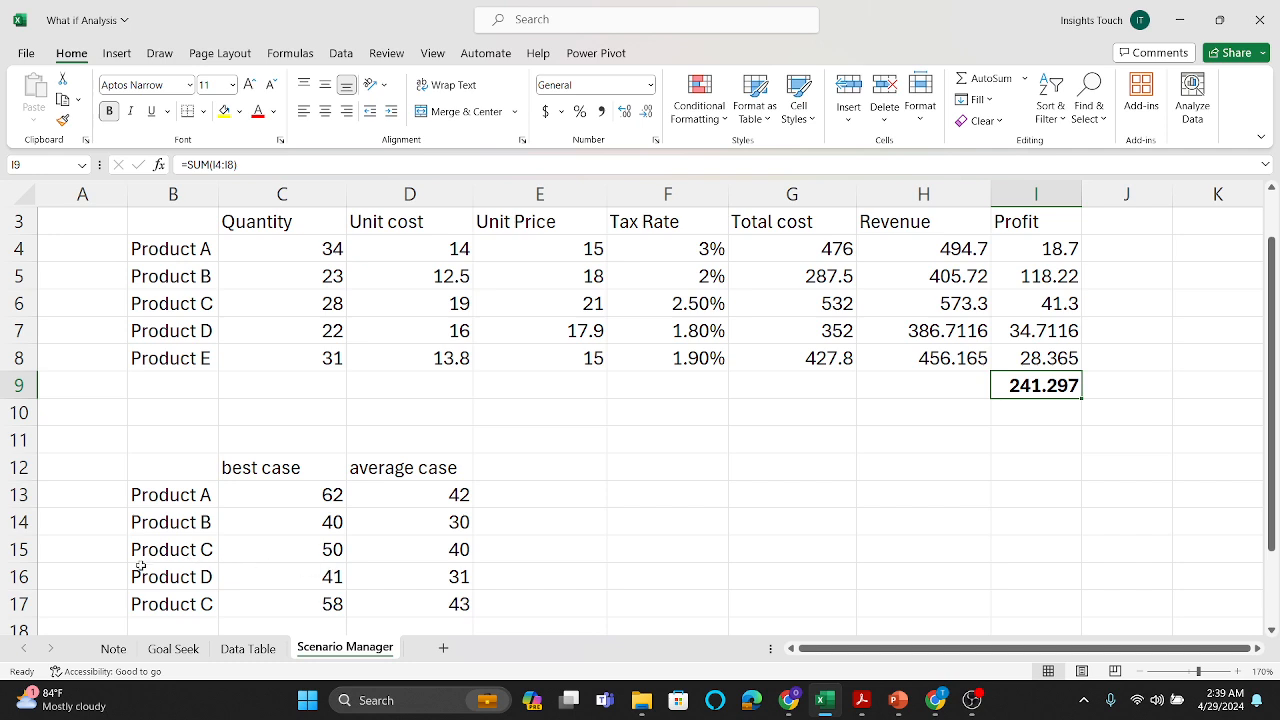
Step: Change the last product label of the best and average case table, in B17, to Product E
{"action": "double_click", "coordinate": [211, 606]}
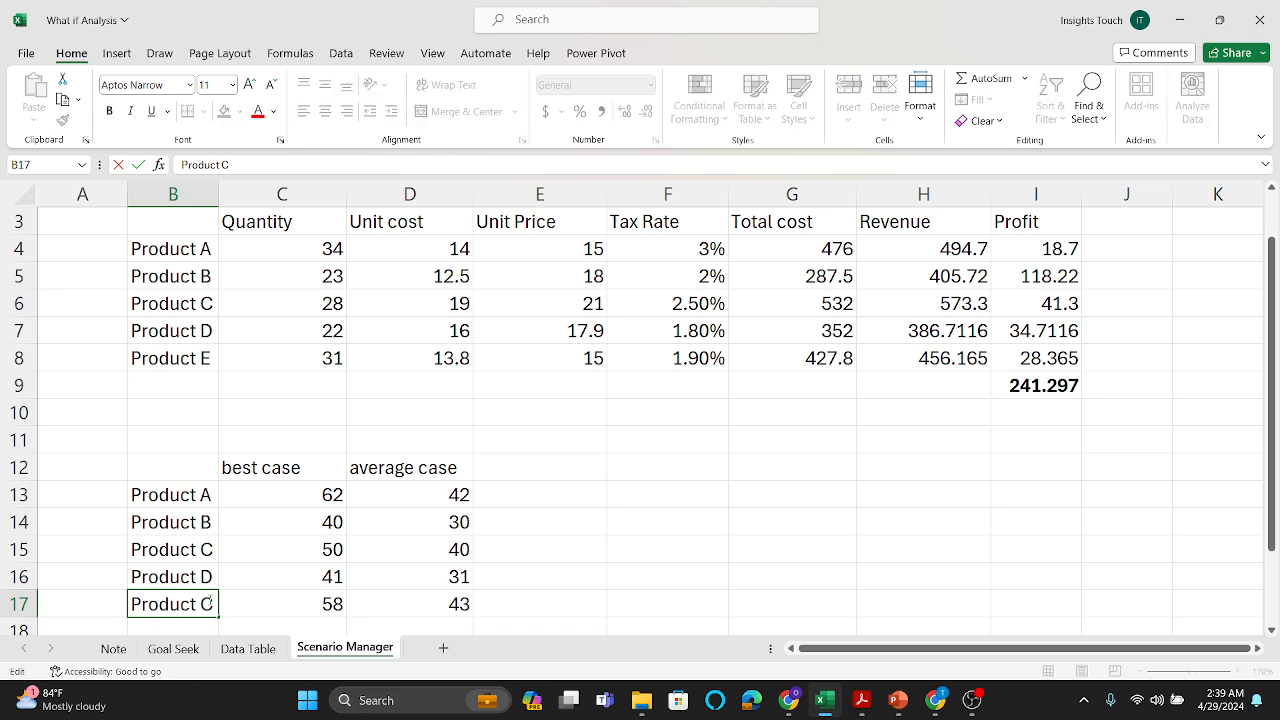
{"action": "key", "text": "BackSpace"}
{"action": "key", "text": "Caps_Lock"}
{"action": "type", "text": "e"}
{"action": "key", "text": "Caps_Lock"}
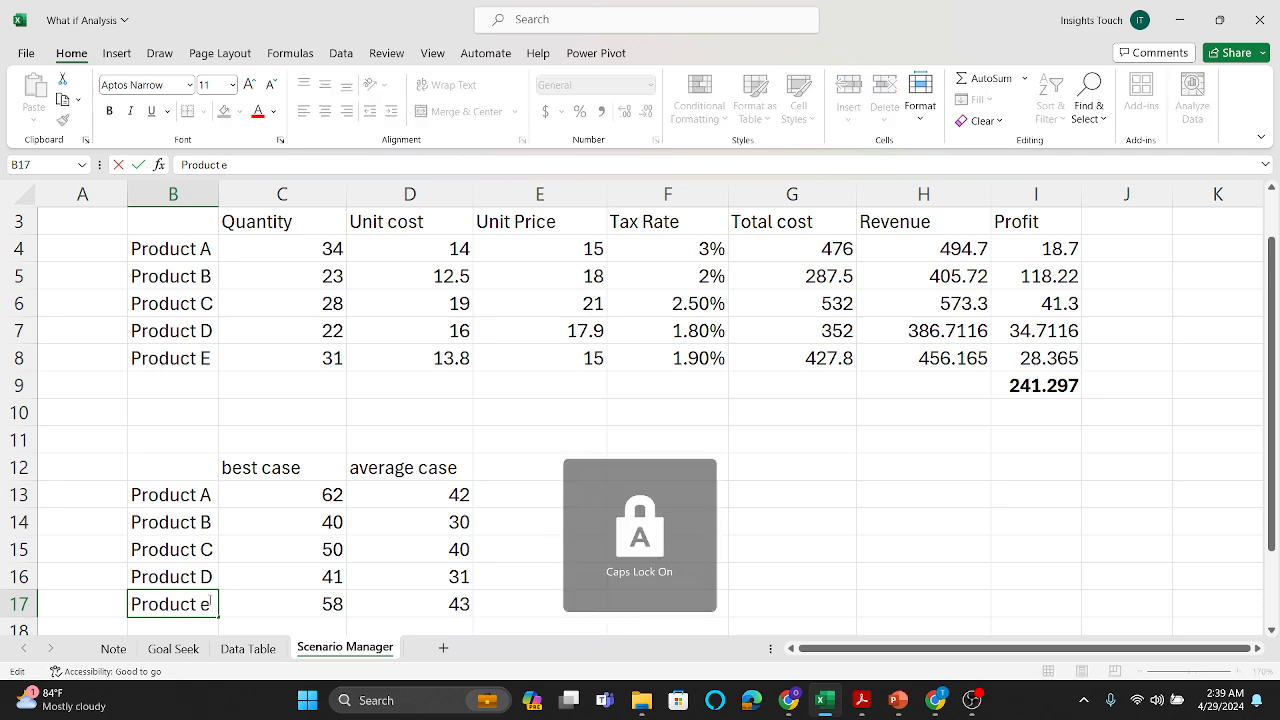
{"action": "key", "text": "BackSpace"}
{"action": "key", "text": "Caps_Lock"}
{"action": "key", "text": "Caps_Lock"}
{"action": "type", "text": "E"}
{"action": "left_click", "coordinate": [429, 576]}
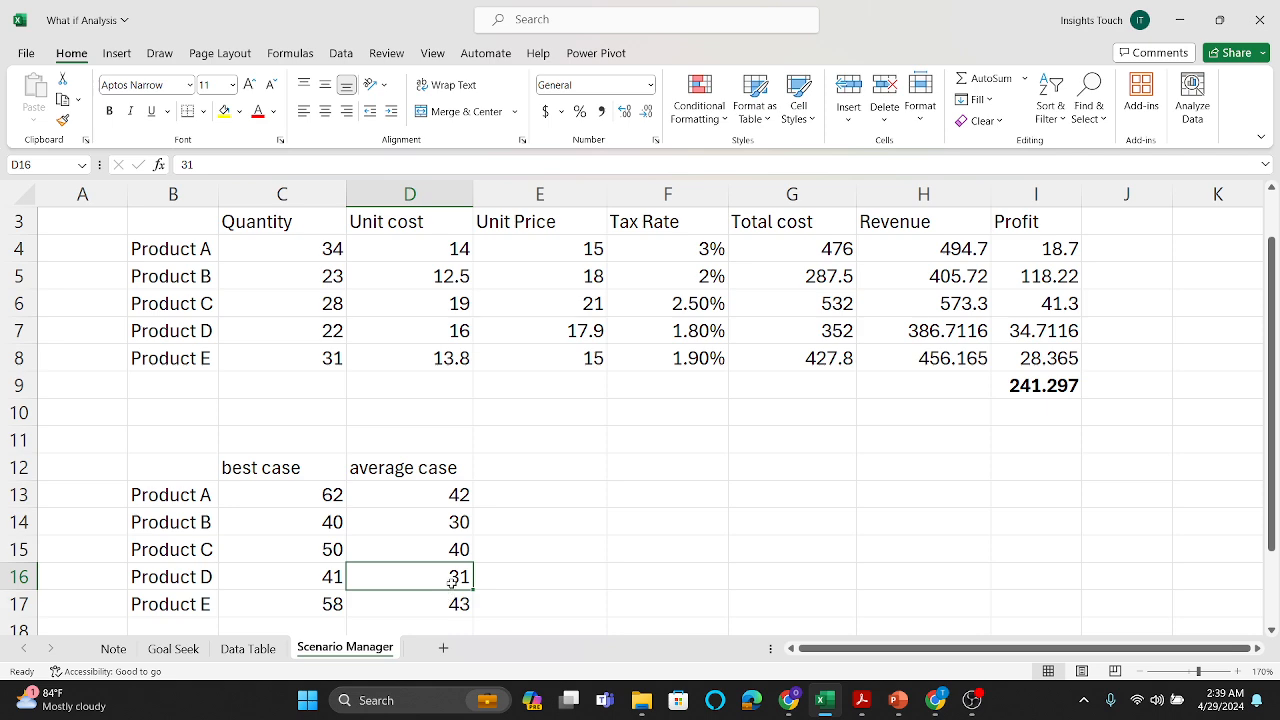
Step: Delete the existing best case and average case scenarios in the What-If Scenario Manager
{"action": "scroll", "coordinate": [452, 582], "scroll_direction": "down", "scroll_amount": 1}
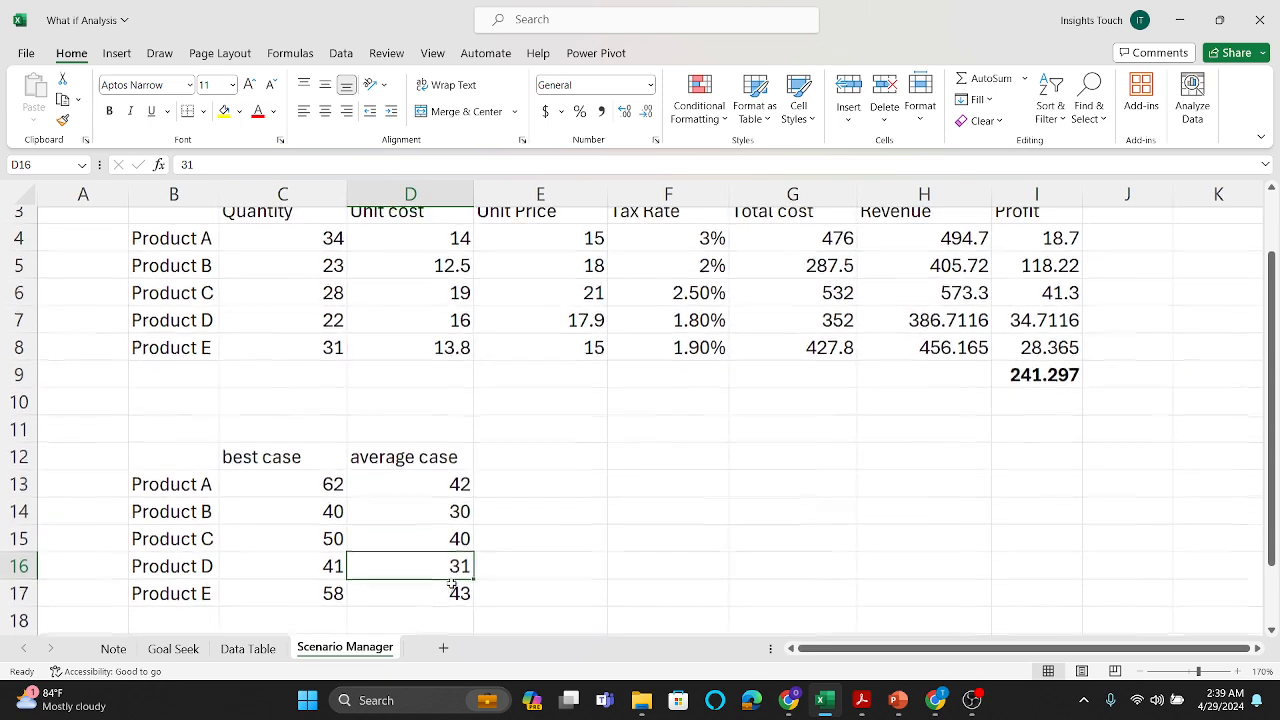
{"action": "scroll", "coordinate": [452, 585], "scroll_direction": "up", "scroll_amount": 1}
{"action": "scroll", "coordinate": [452, 582], "scroll_direction": "up", "scroll_amount": 1}
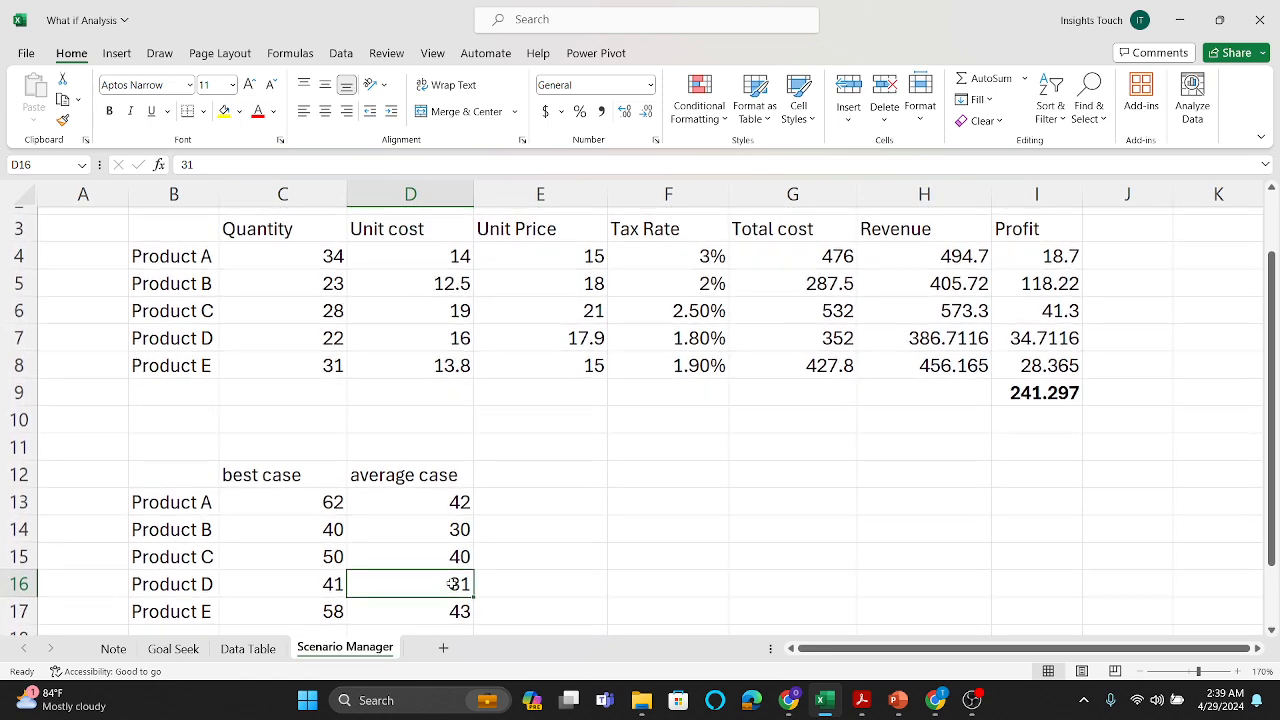
{"action": "scroll", "coordinate": [452, 584], "scroll_direction": "up", "scroll_amount": 1}
{"action": "left_click", "coordinate": [340, 55]}
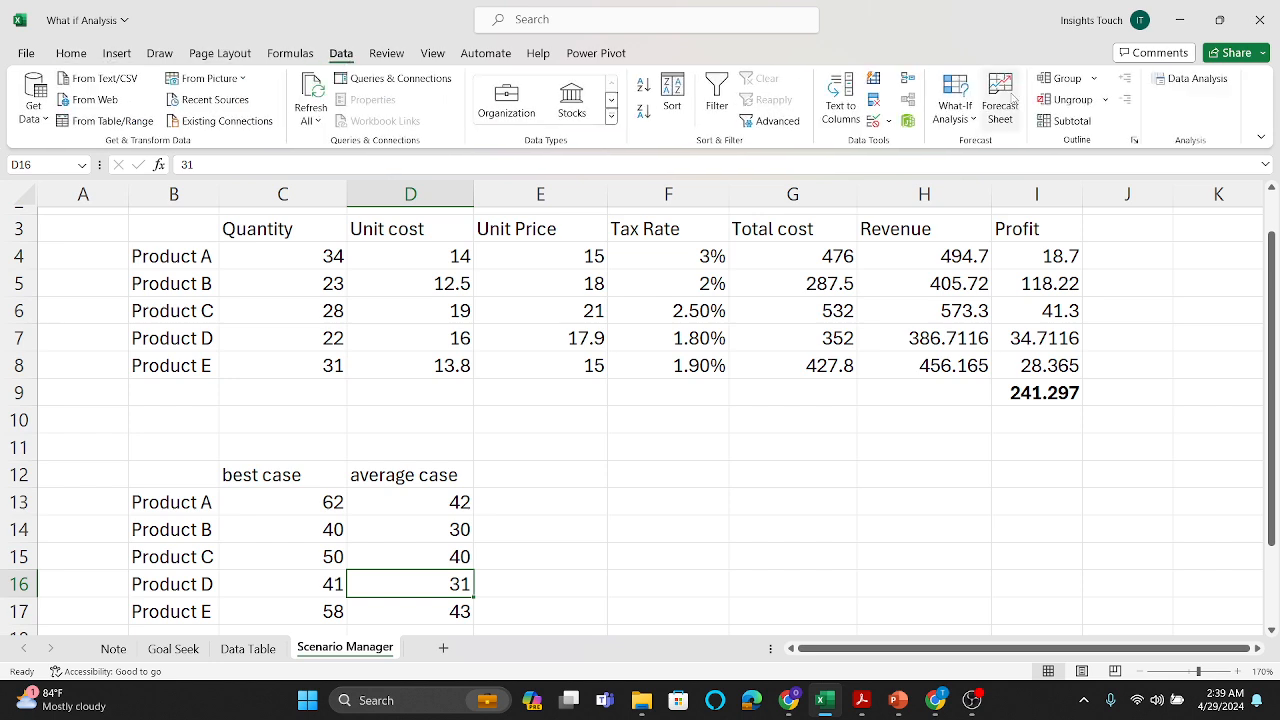
{"action": "left_click", "coordinate": [975, 120]}
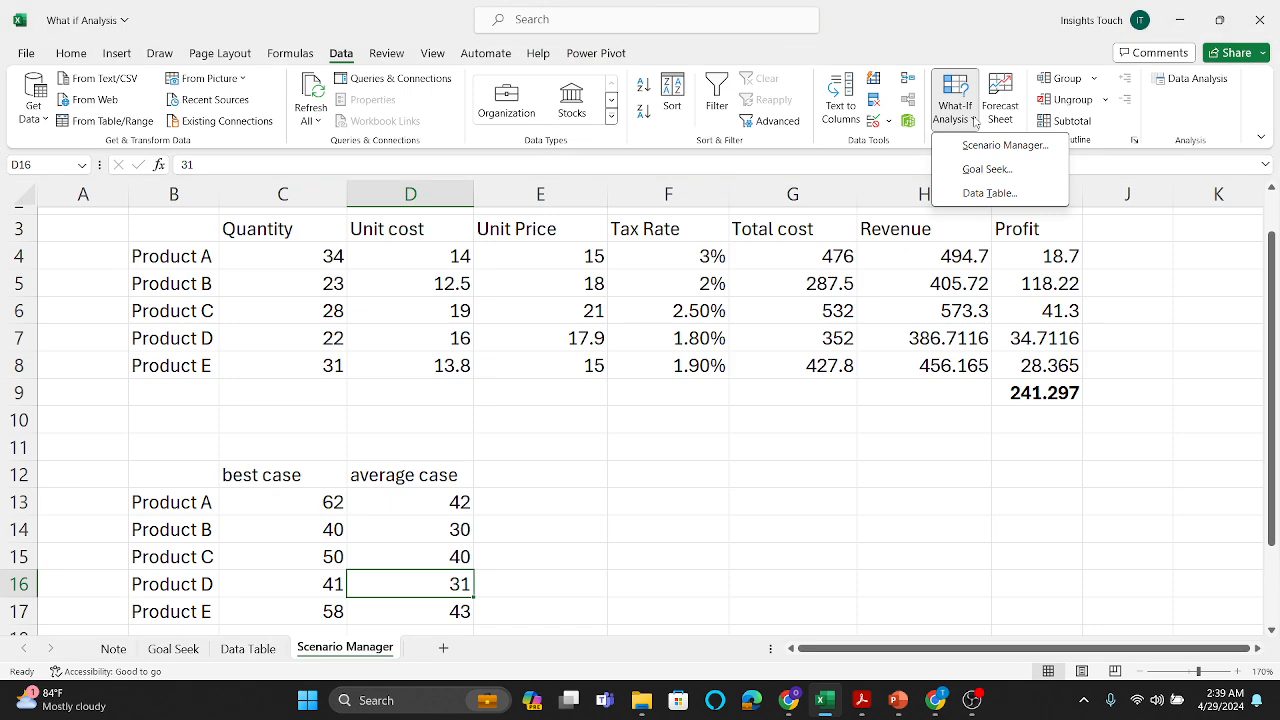
{"action": "left_click", "coordinate": [998, 146]}
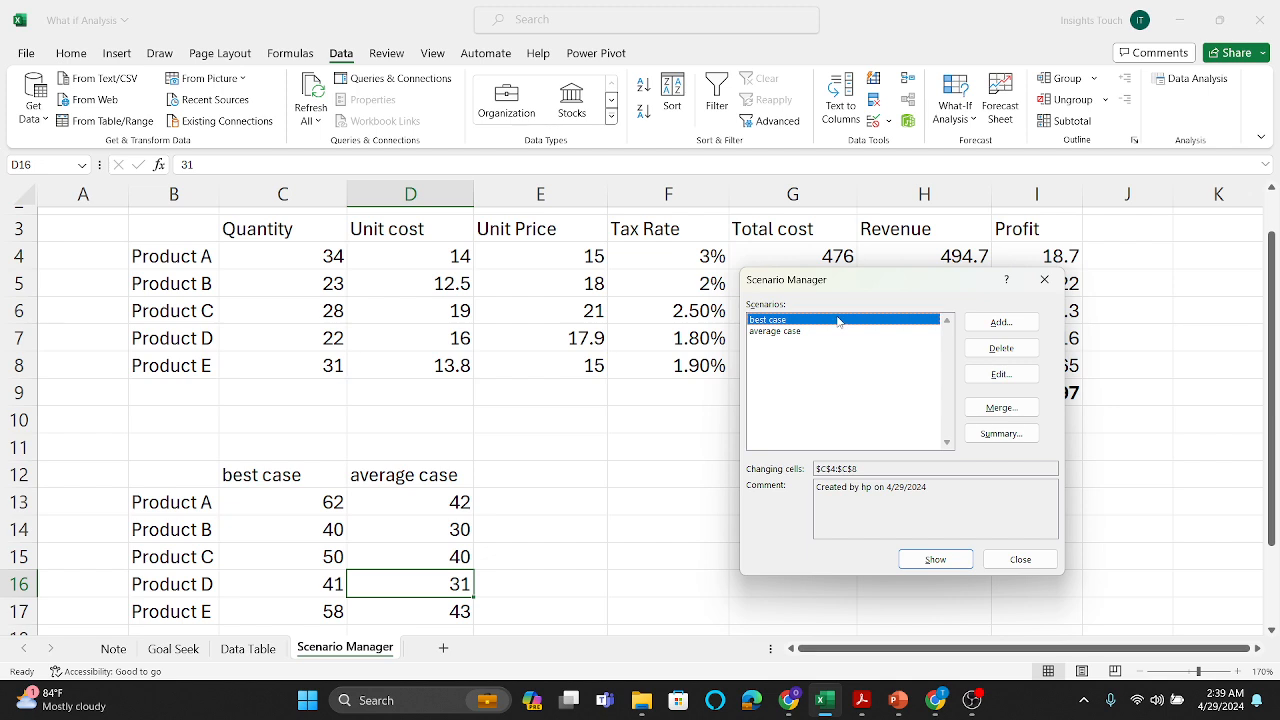
{"action": "left_click", "coordinate": [1001, 347]}
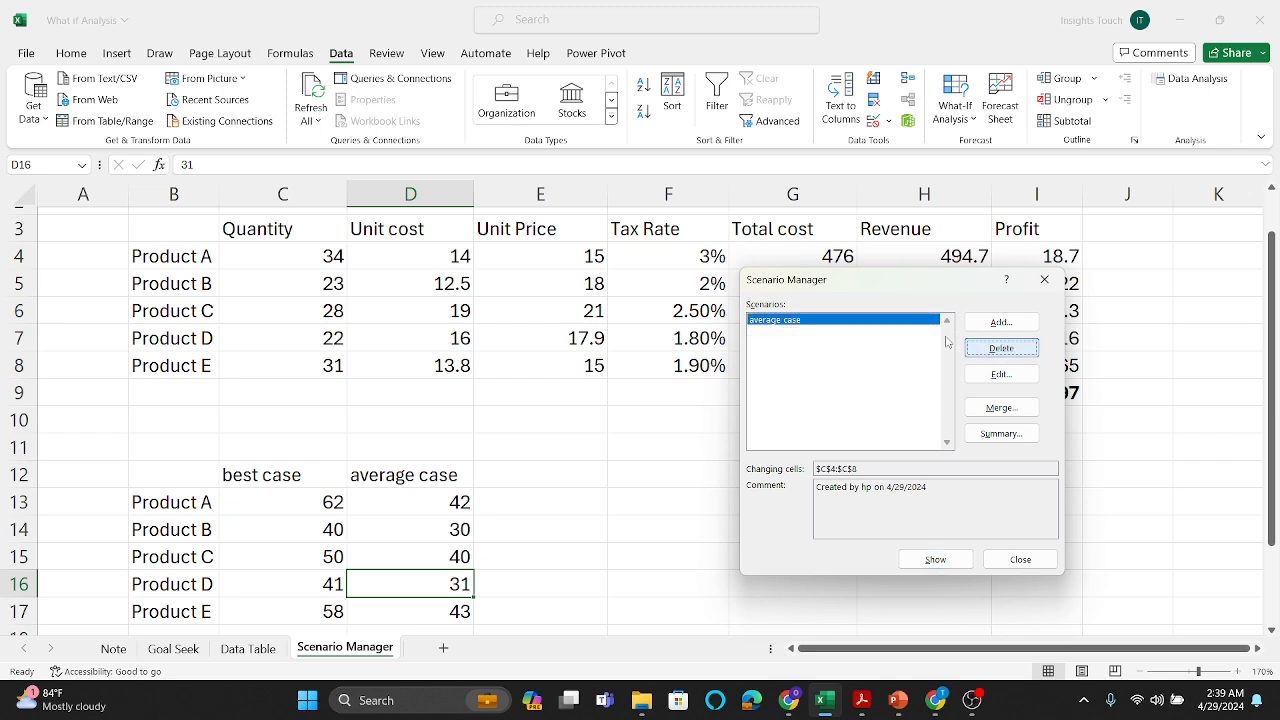
{"action": "left_click", "coordinate": [1001, 350]}
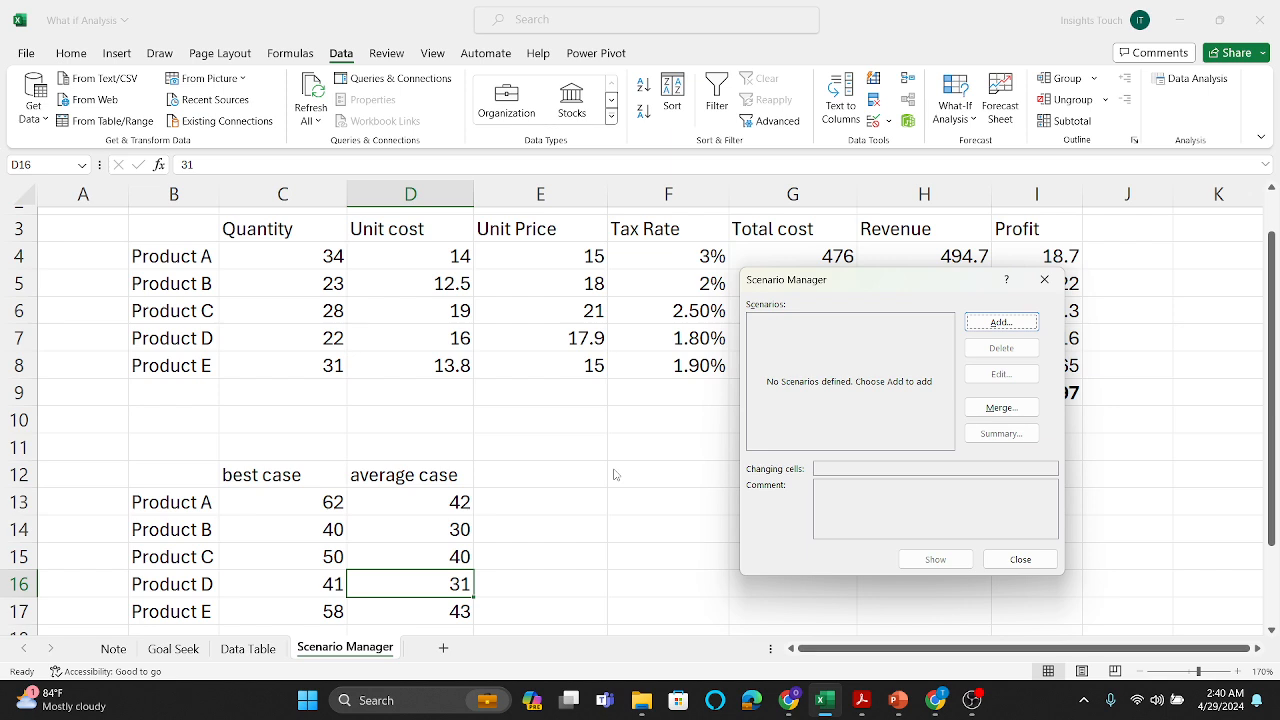
Step: Add a scenario named "best case" with the product quantities C4:C8 as its changing cells
{"action": "left_click", "coordinate": [989, 323]}
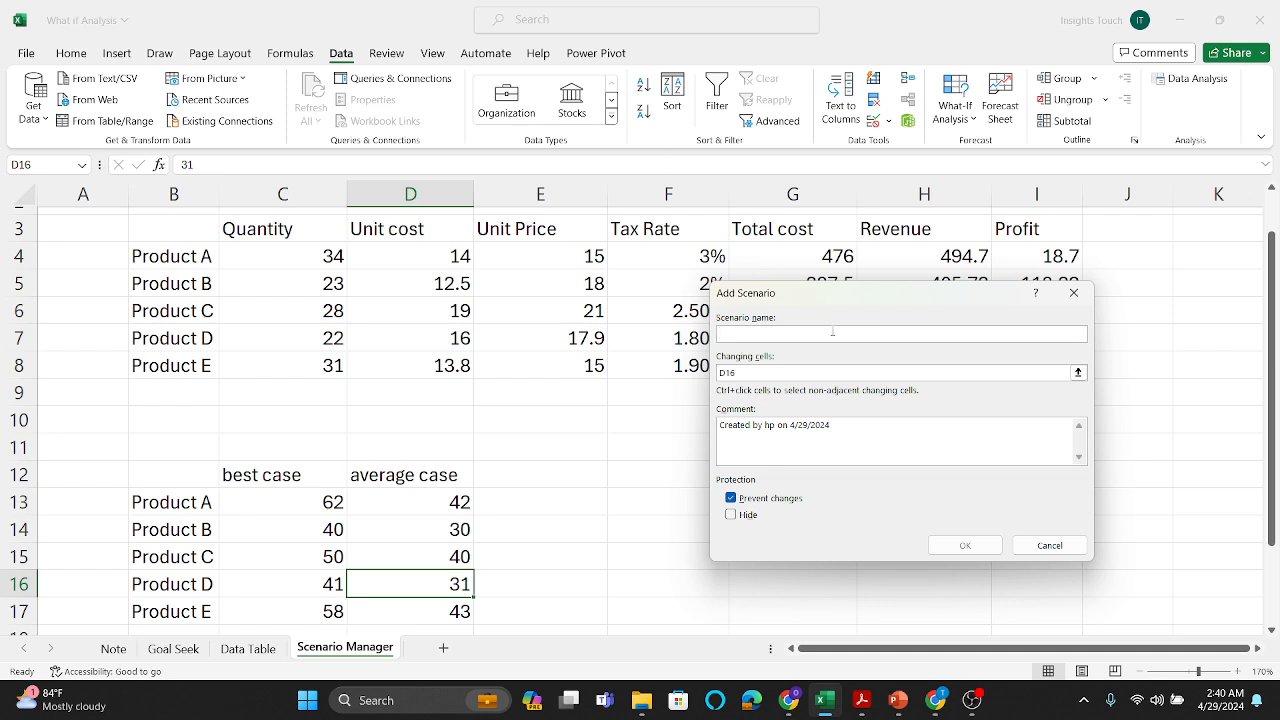
{"action": "type", "text": "BES"}
{"action": "key", "text": "BackSpace"}
{"action": "key", "text": "BackSpace"}
{"action": "key", "text": "BackSpace"}
{"action": "key", "text": "Caps_Lock"}
{"action": "type", "text": "best"}
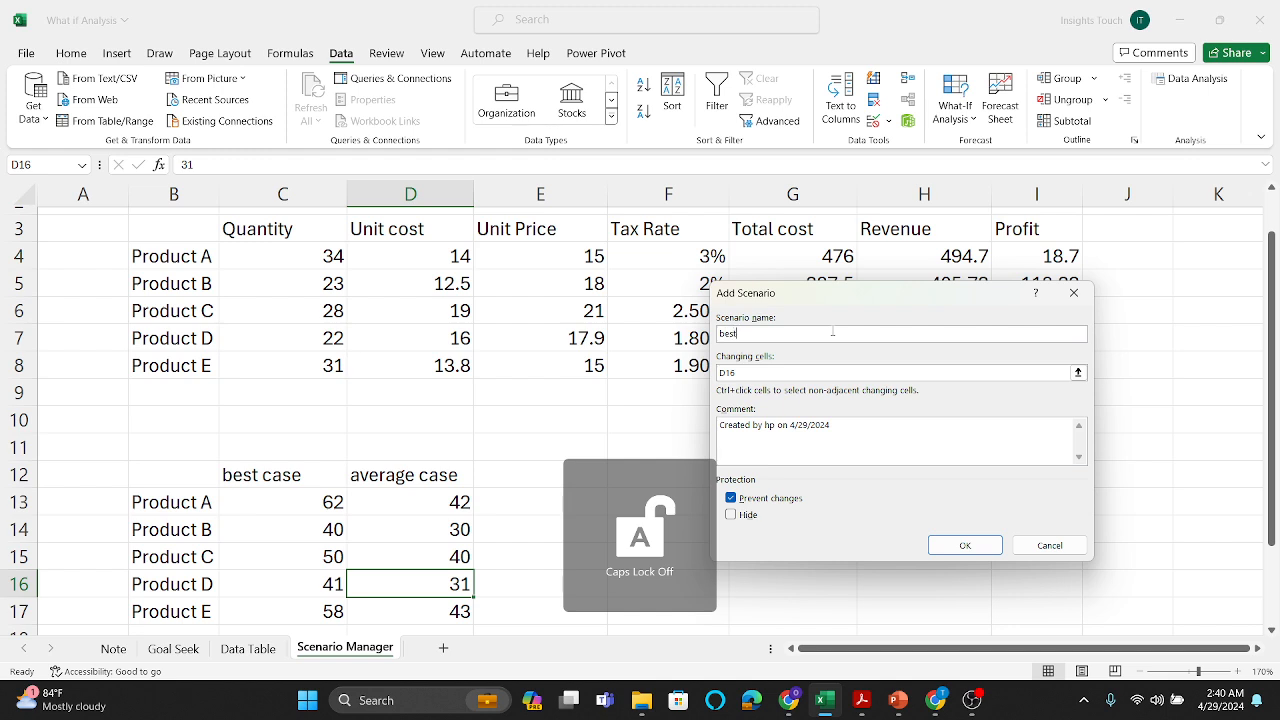
{"action": "type", "text": " case"}
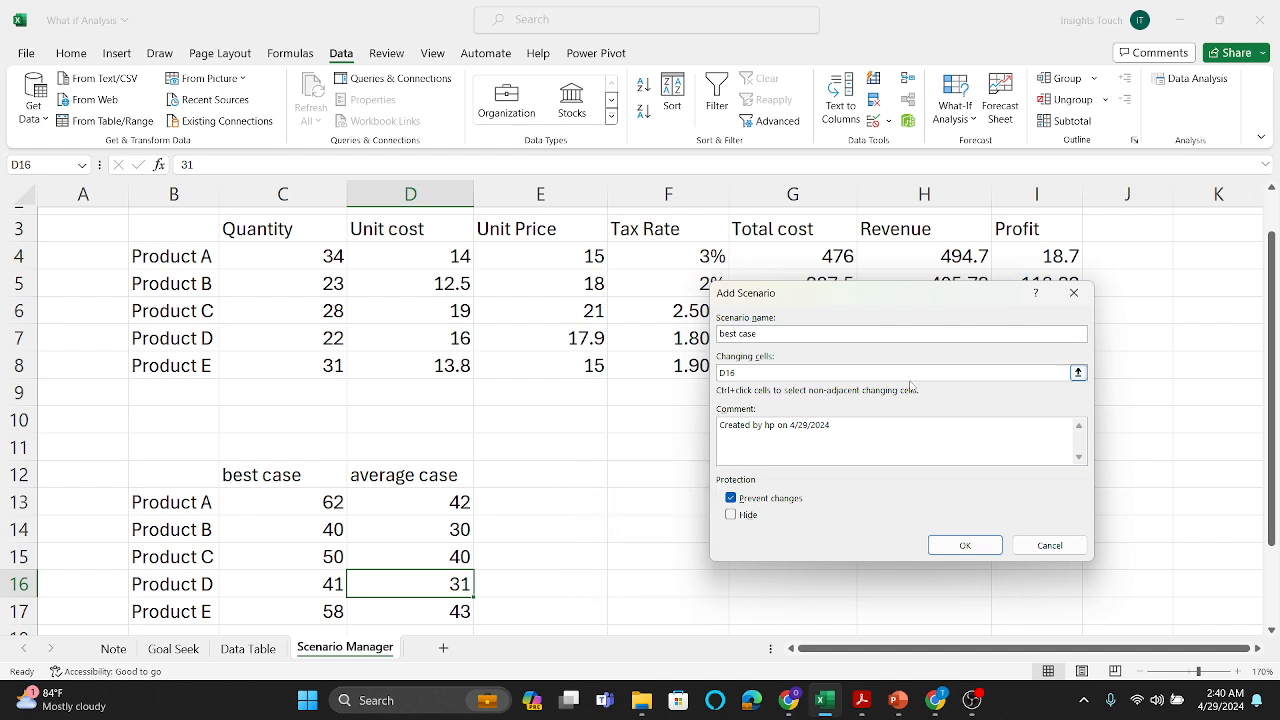
{"action": "left_click", "coordinate": [1078, 373]}
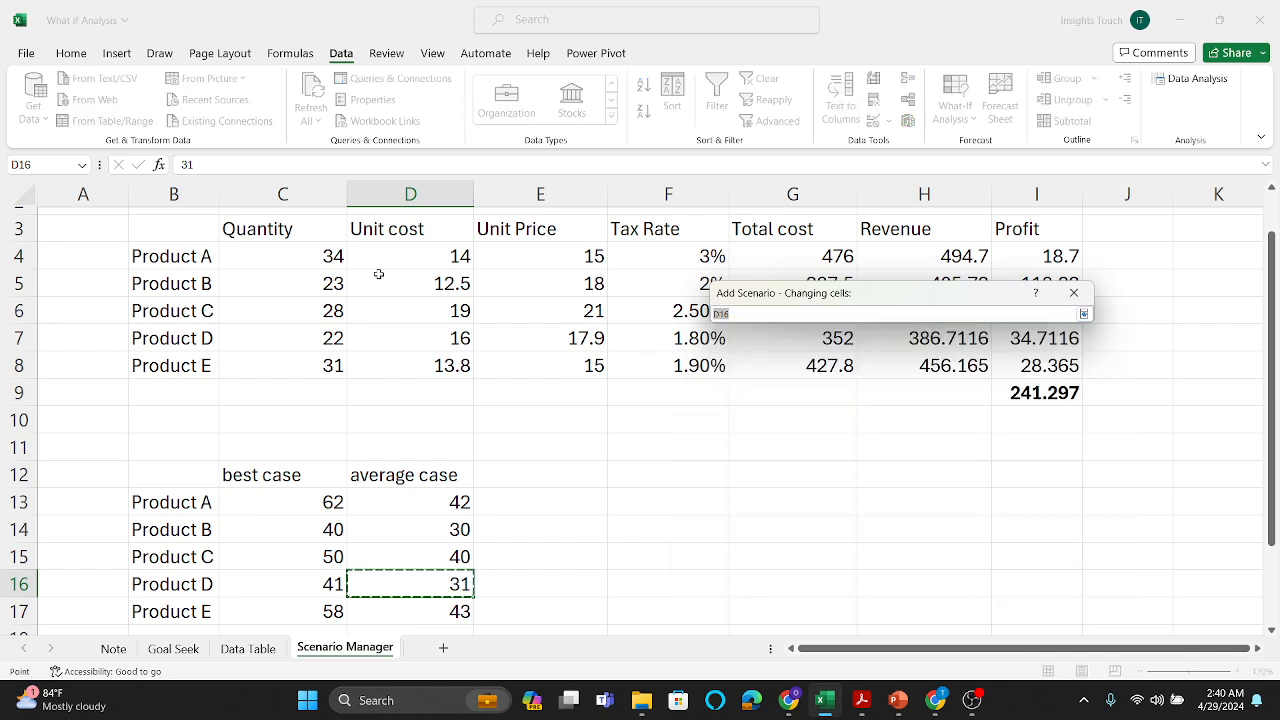
{"action": "left_click_drag", "start_coordinate": [316, 254], "coordinate": [316, 362]}
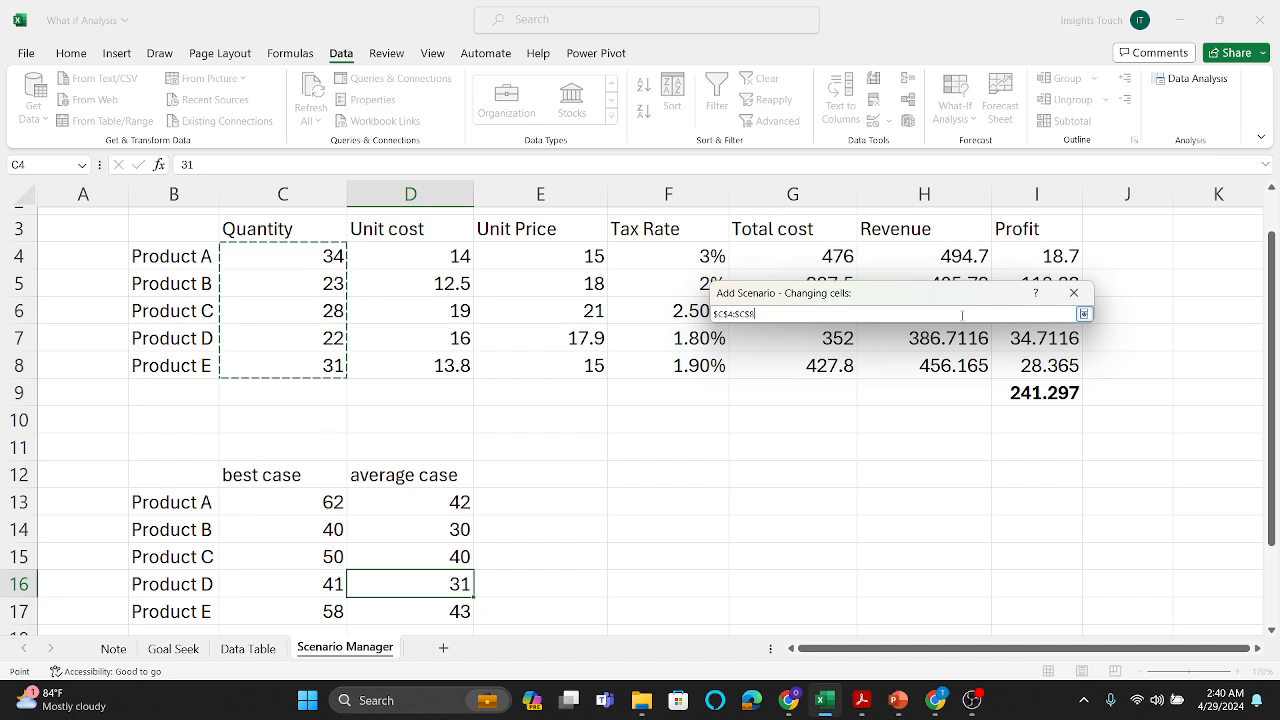
{"action": "left_click", "coordinate": [1082, 315]}
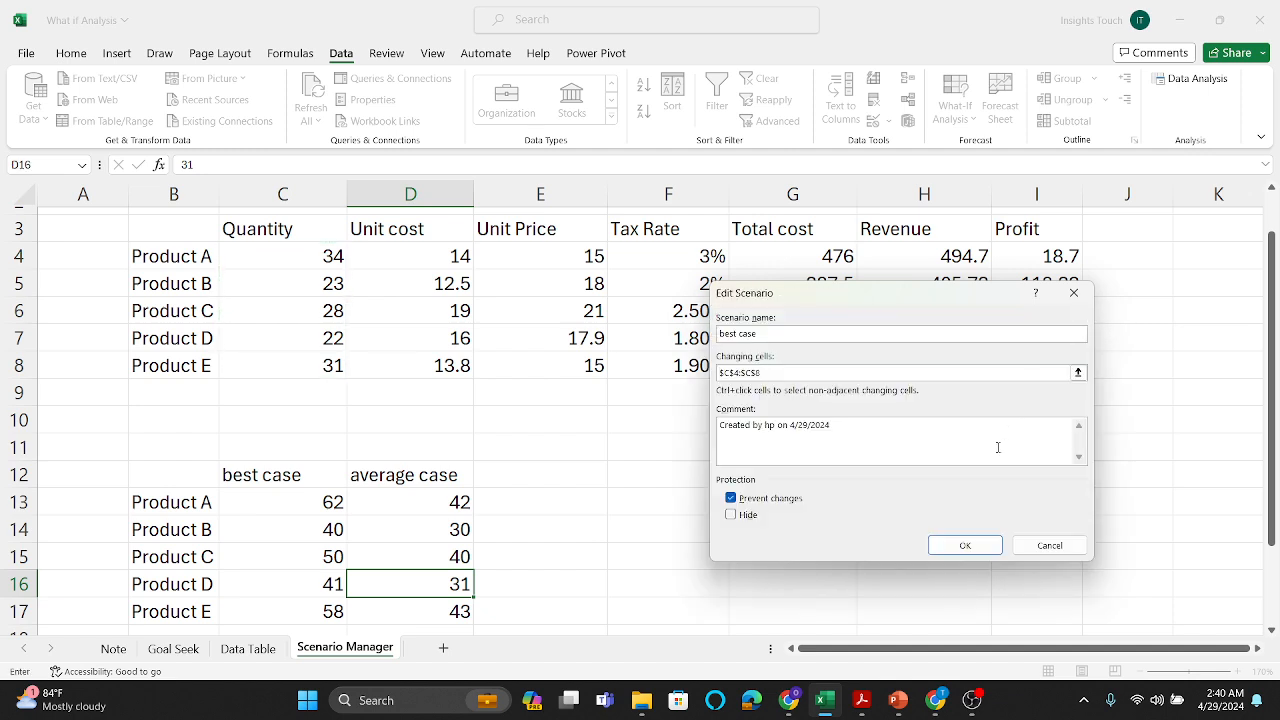
{"action": "left_click", "coordinate": [966, 546]}
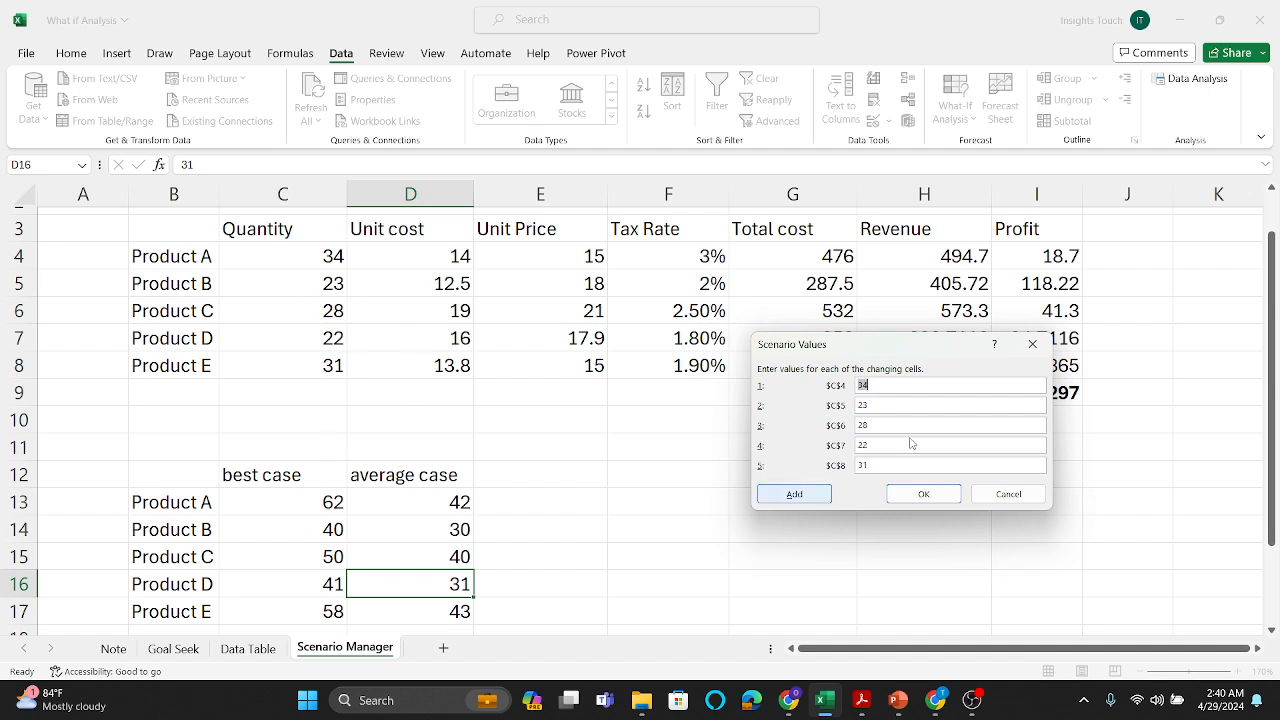
Step: Set the best case scenario values for C4 to C8 to 62, 40, 50, 41 and 58, and proceed to adding another scenario
{"action": "left_click", "coordinate": [902, 386]}
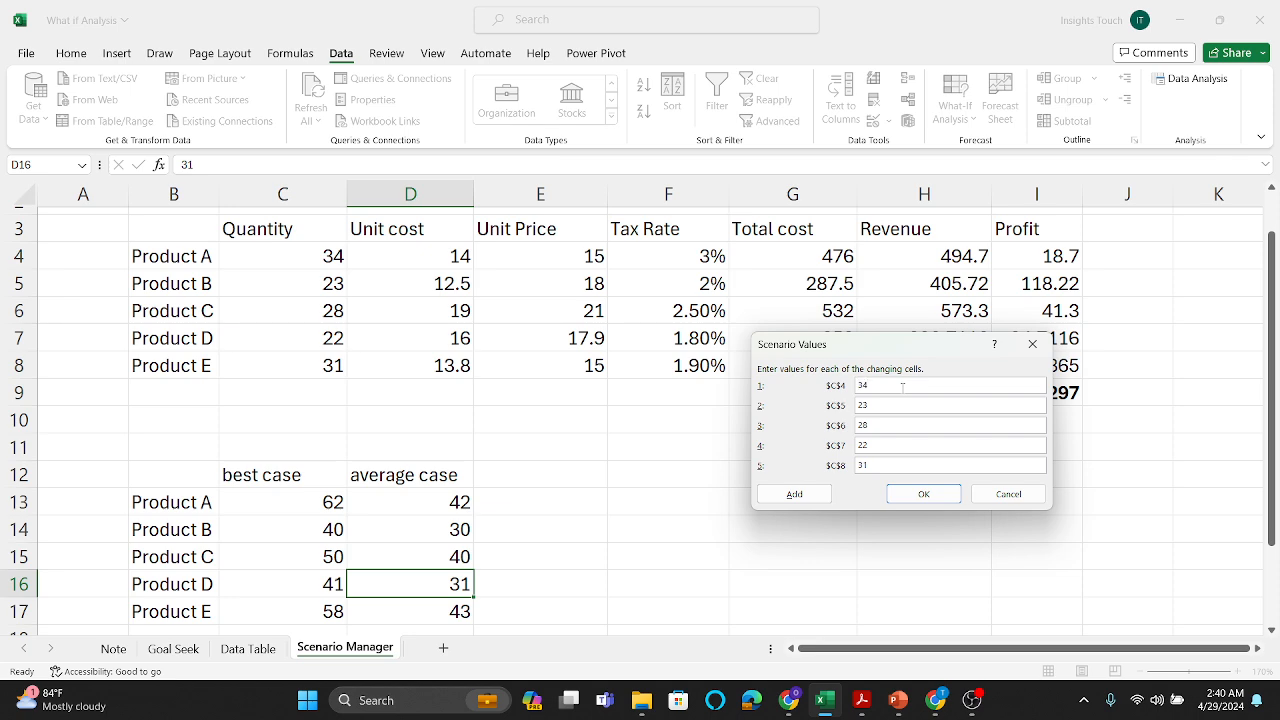
{"action": "key", "text": "BackSpace"}
{"action": "type", "text": "62"}
{"action": "key", "text": "Tab"}
{"action": "key", "text": "BackSpace"}
{"action": "type", "text": "40"}
{"action": "key", "text": "BackSpace"}
{"action": "key", "text": "BackSpace"}
{"action": "type", "text": "50"}
{"action": "key", "text": "BackSpace"}
{"action": "type", "text": "41"}
{"action": "key", "text": "BackSpace"}
{"action": "key", "text": "BackSpace"}
{"action": "type", "text": "58"}
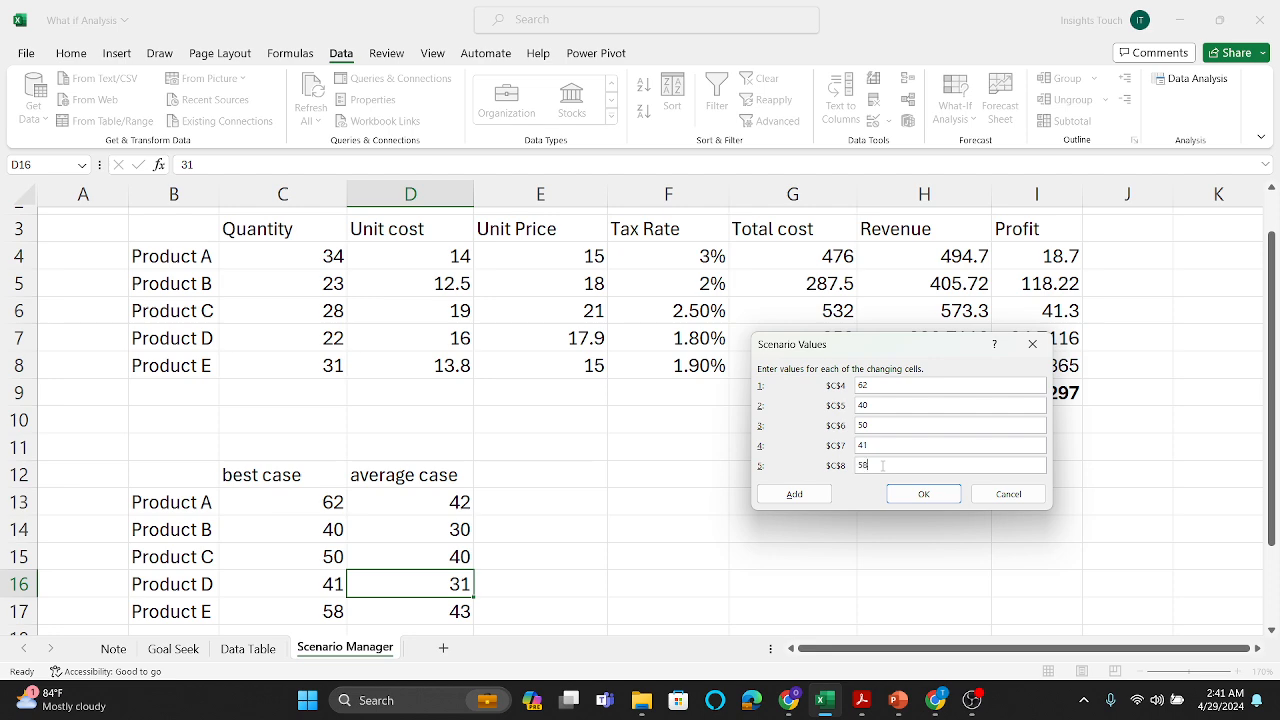
{"action": "left_click", "coordinate": [814, 494]}
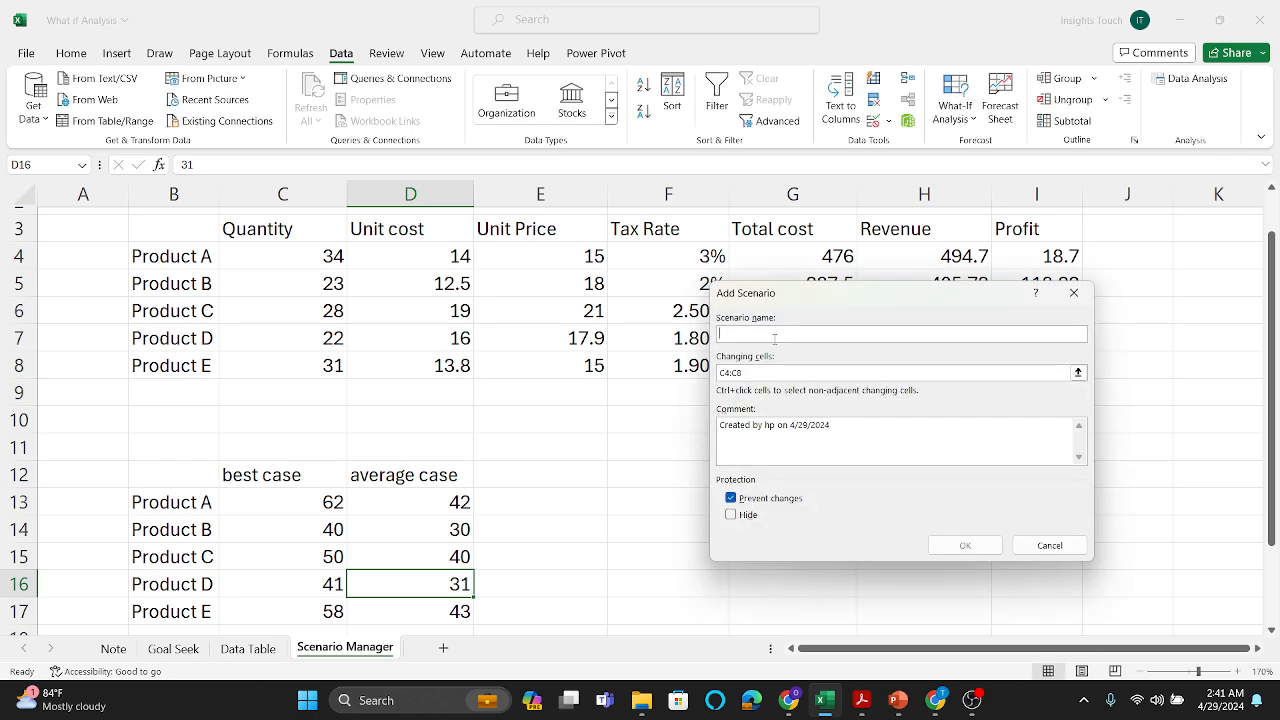
Step: Name the second scenario "Average case" and keep C4:C8 as its changing cells
{"action": "key", "text": "Caps_Lock"}
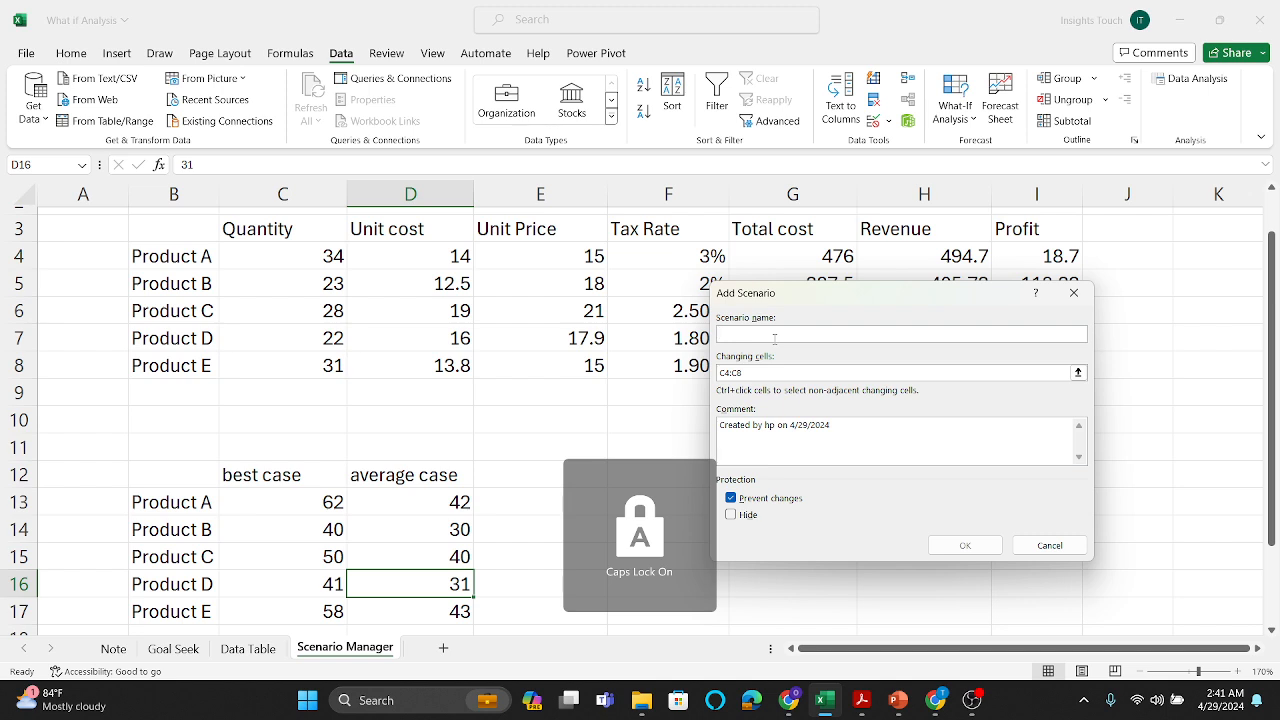
{"action": "type", "text": "A"}
{"action": "key", "text": "Caps_Lock"}
{"action": "type", "text": "verage"}
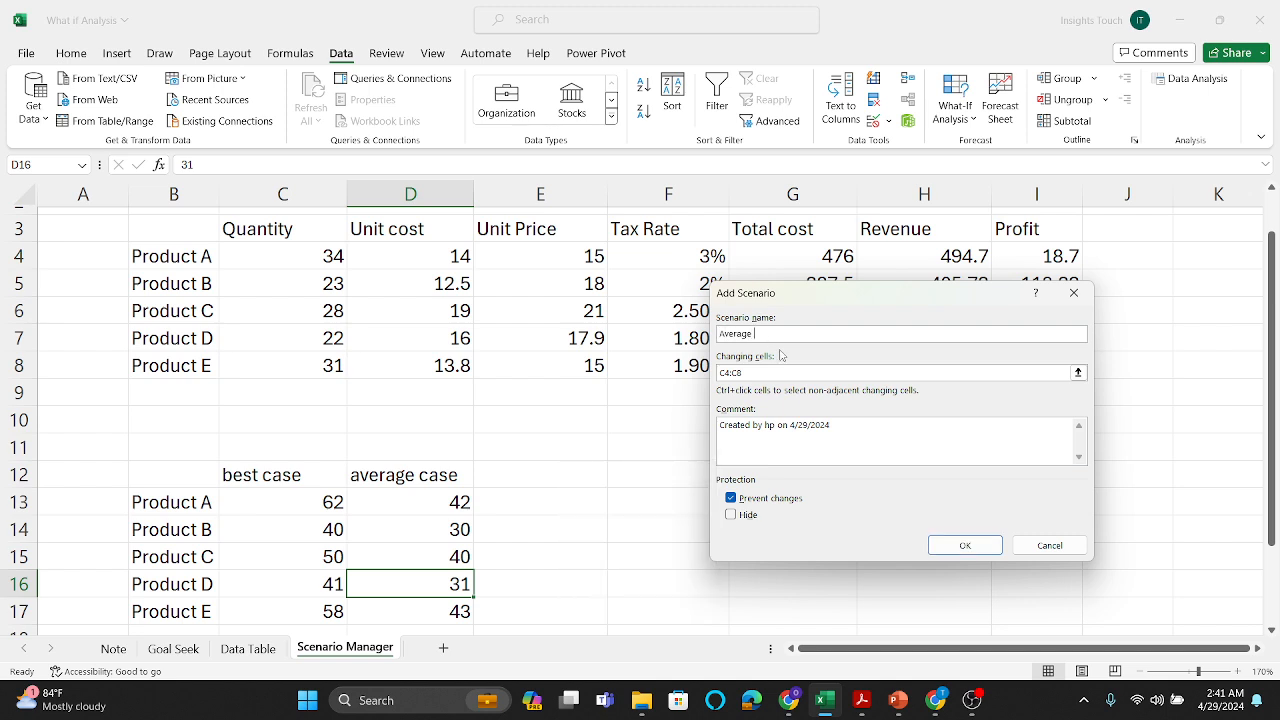
{"action": "type", "text": " case"}
{"action": "left_click", "coordinate": [975, 545]}
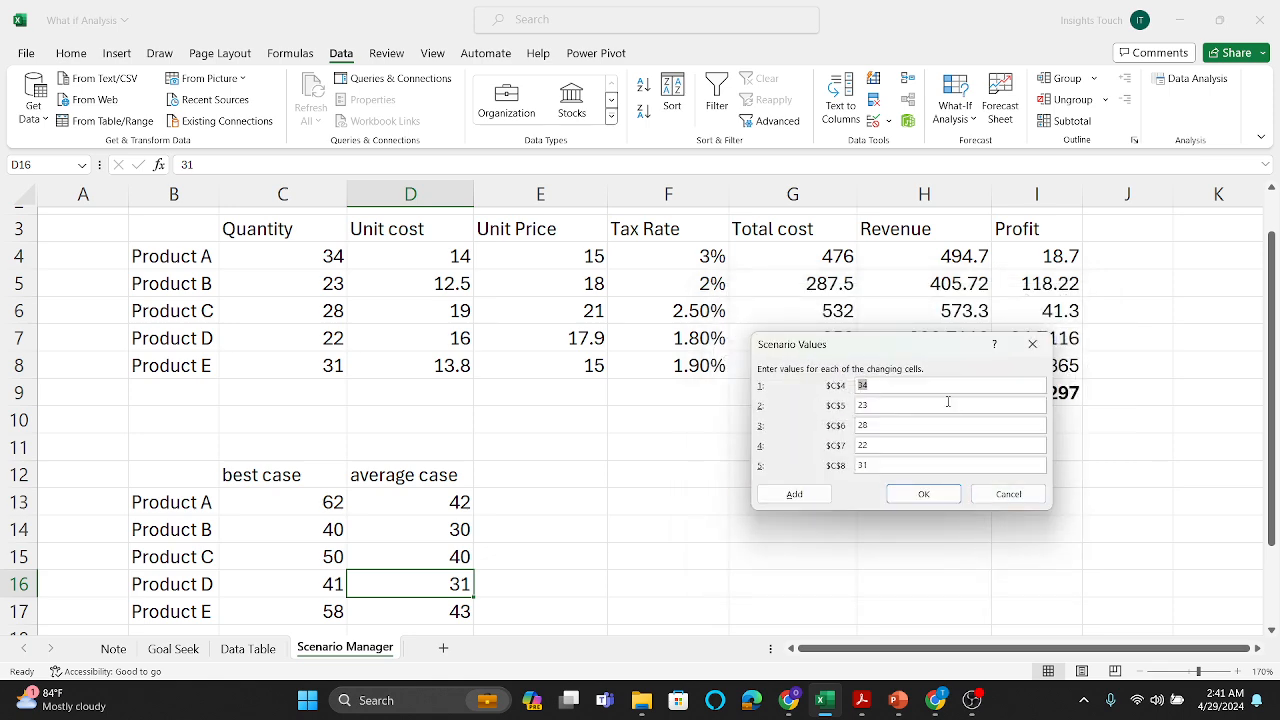
Step: Set the Average case scenario values for C4 to C8 to 42, 30, 40, 31 and 43, and save the scenario
{"action": "left_click", "coordinate": [906, 386]}
{"action": "key", "text": "BackSpace"}
{"action": "key", "text": "BackSpace"}
{"action": "type", "text": "42"}
{"action": "key", "text": "BackSpace"}
{"action": "key", "text": "BackSpace"}
{"action": "type", "text": "30"}
{"action": "key", "text": "BackSpace"}
{"action": "key", "text": "BackSpace"}
{"action": "type", "text": "40"}
{"action": "key", "text": "BackSpace"}
{"action": "type", "text": "31"}
{"action": "key", "text": "BackSpace"}
{"action": "key", "text": "BackSpace"}
{"action": "type", "text": "4"}
{"action": "left_click", "coordinate": [921, 492]}
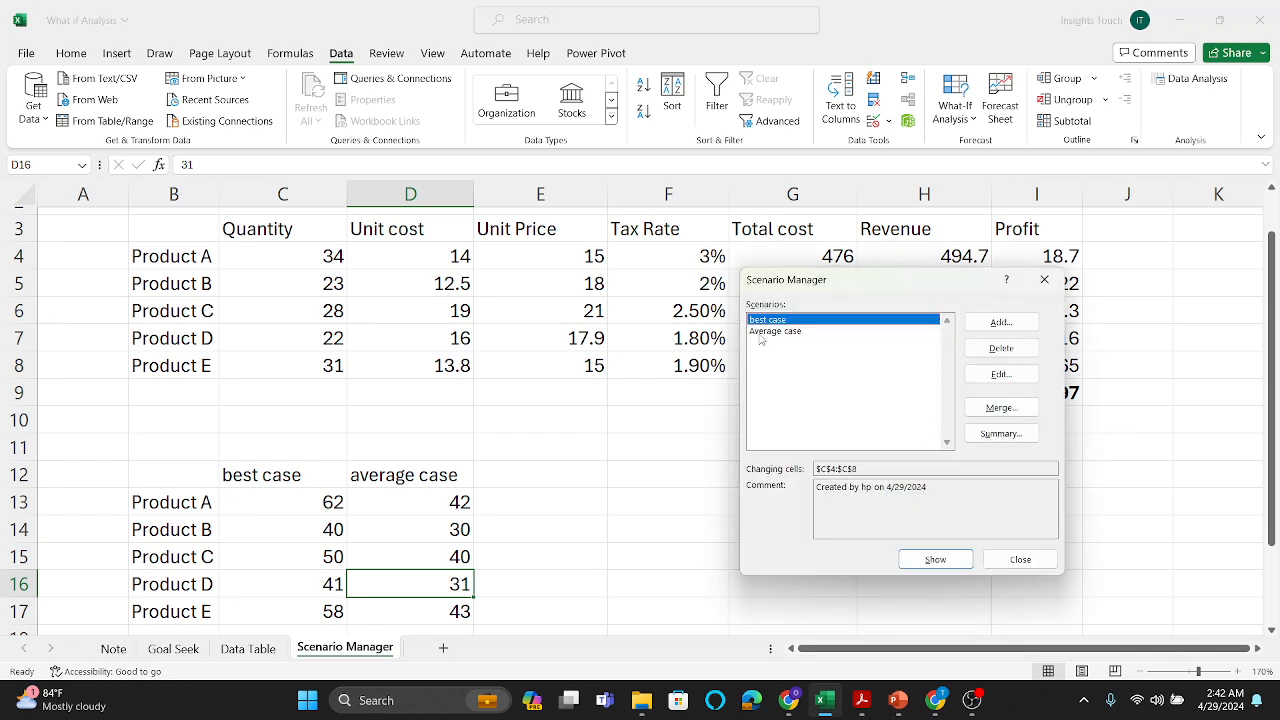
Step: Generate a scenario summary report with the total profit cell I9 as the result cell
{"action": "left_click", "coordinate": [1001, 435]}
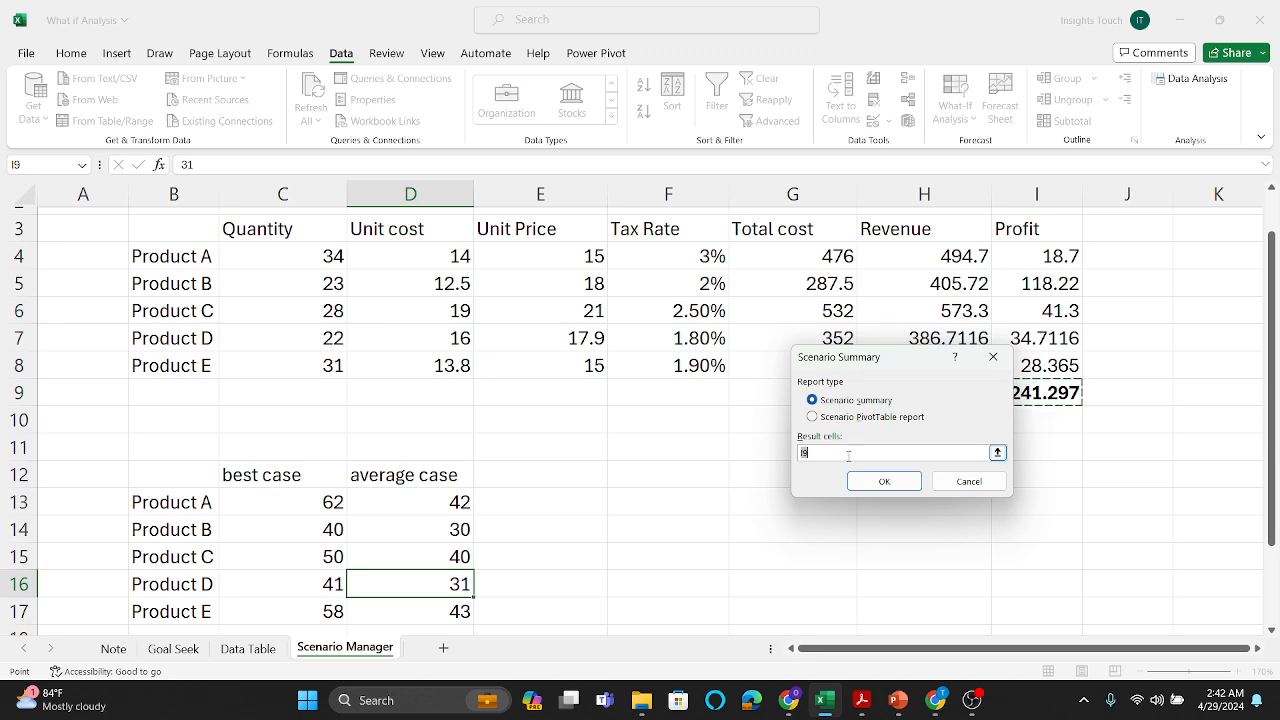
{"action": "left_click", "coordinate": [848, 453]}
{"action": "left_click_drag", "start_coordinate": [909, 362], "coordinate": [845, 368]}
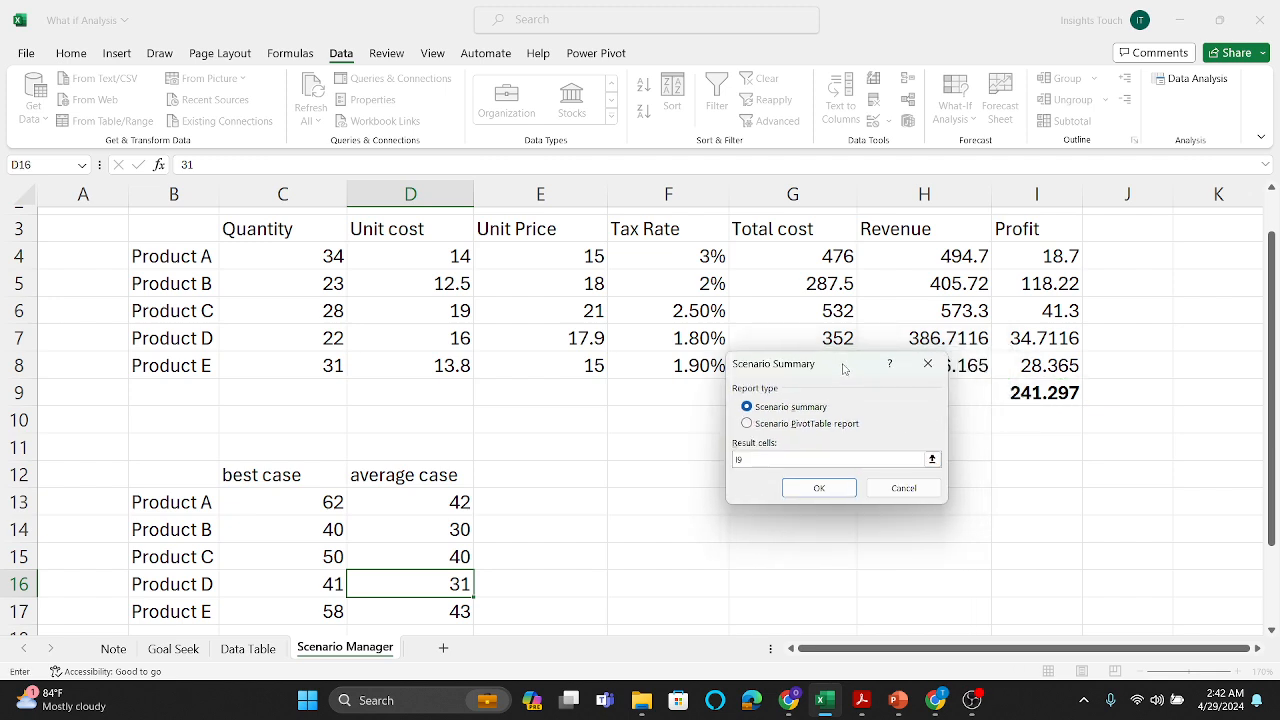
{"action": "left_click", "coordinate": [813, 492]}
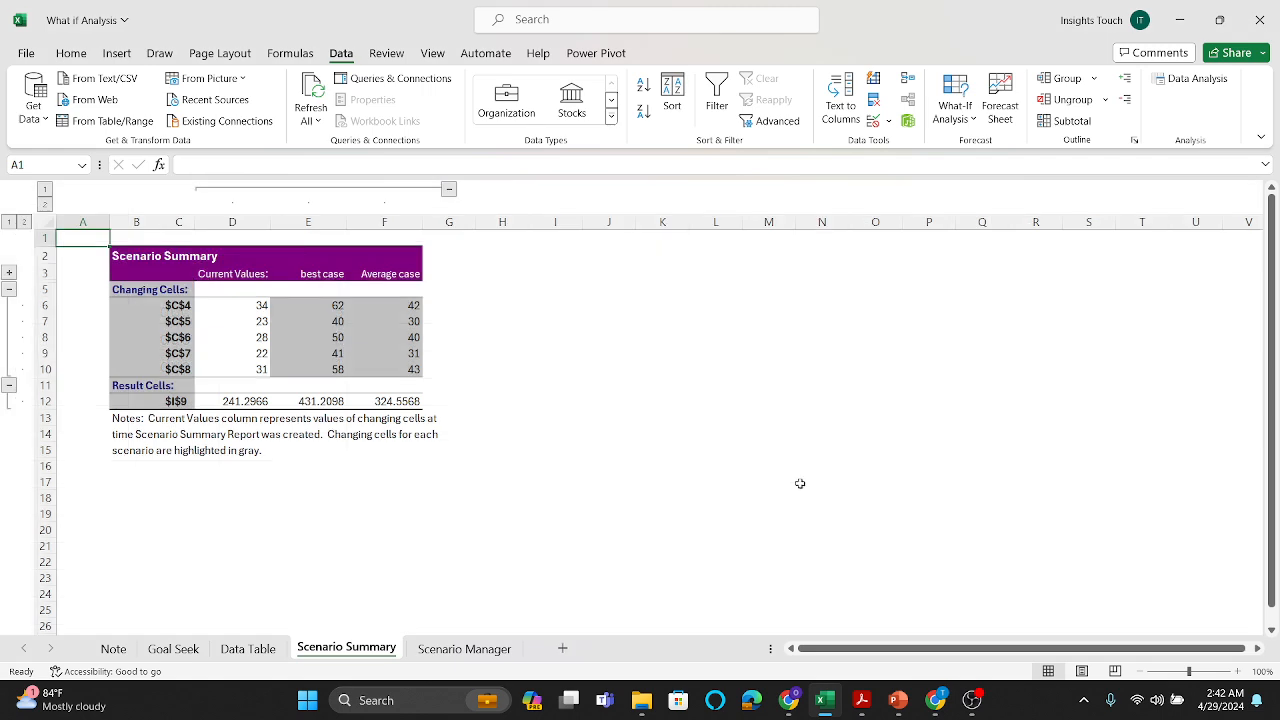
{"action": "left_click", "coordinate": [1197, 672]}
{"action": "scroll", "coordinate": [984, 594], "scroll_direction": "down", "scroll_amount": 3}
{"action": "scroll", "coordinate": [984, 594], "scroll_direction": "up", "scroll_amount": 2}
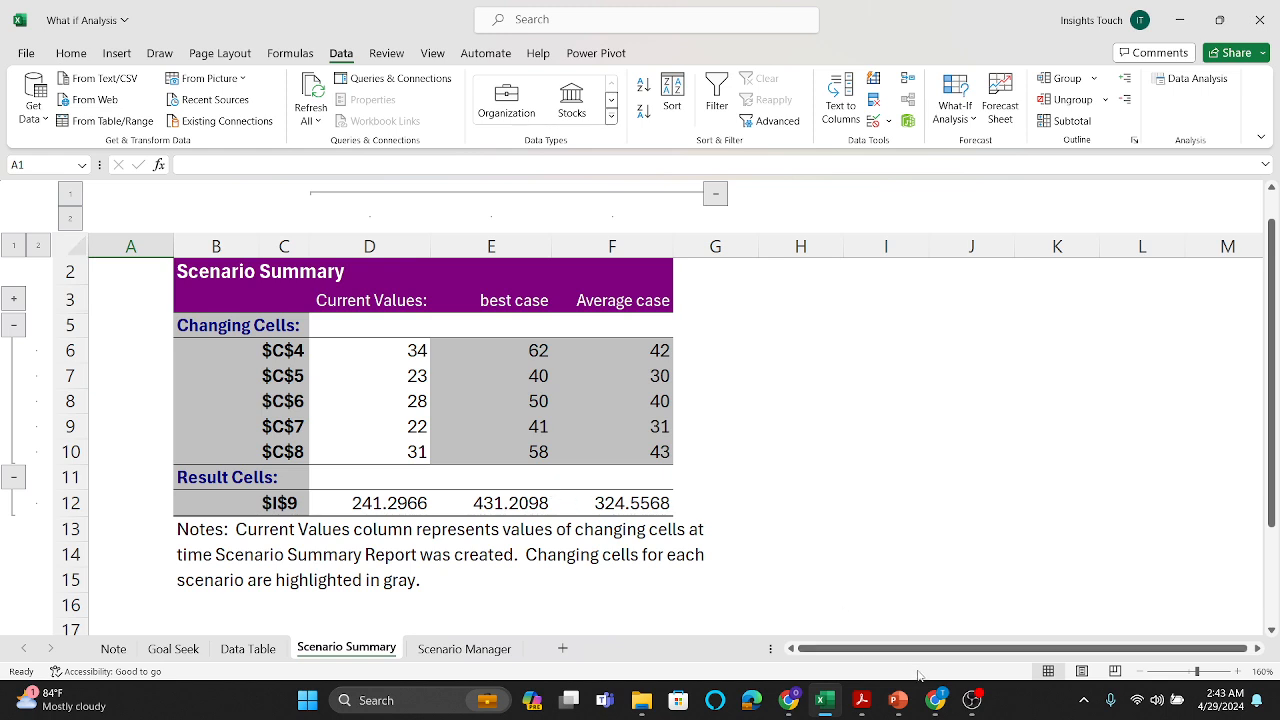
{"action": "mouse_move", "coordinate": [962, 705]}
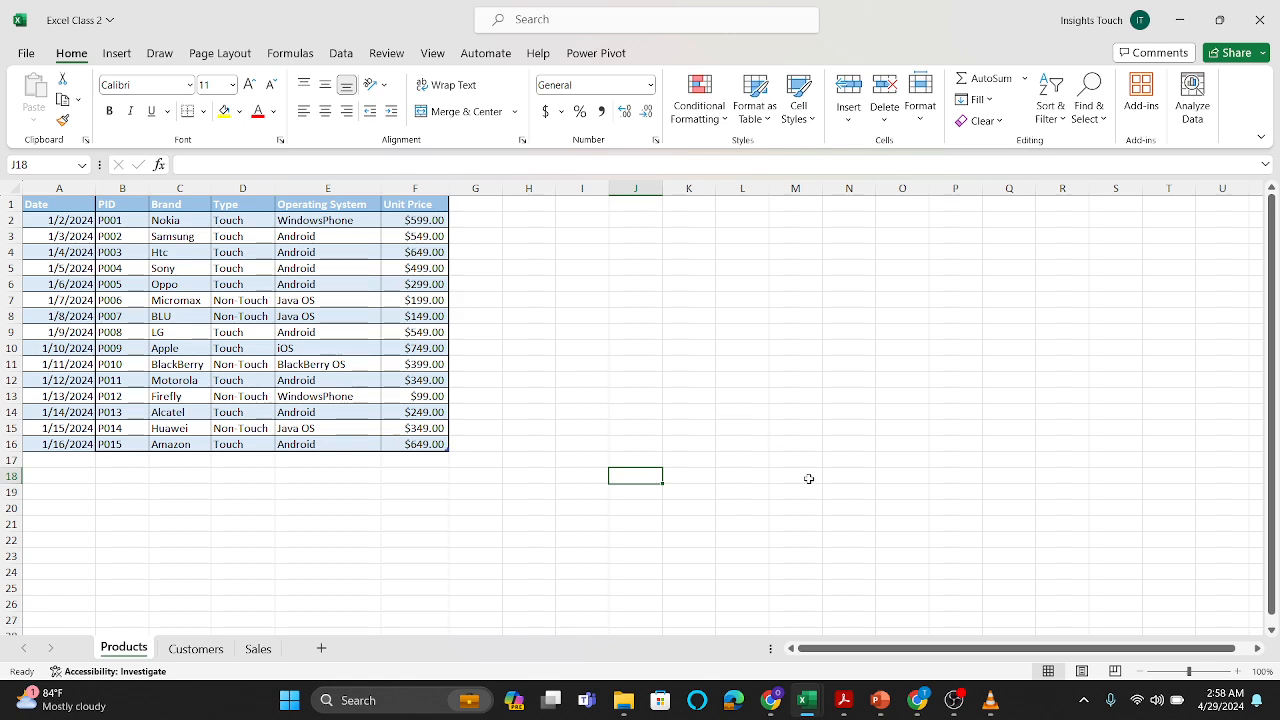
Step: Review the recommended charts and all chart types offered for the Operating System and Unit Price columns, E1:F16, on the Products sheet
{"action": "left_click", "coordinate": [1196, 671]}
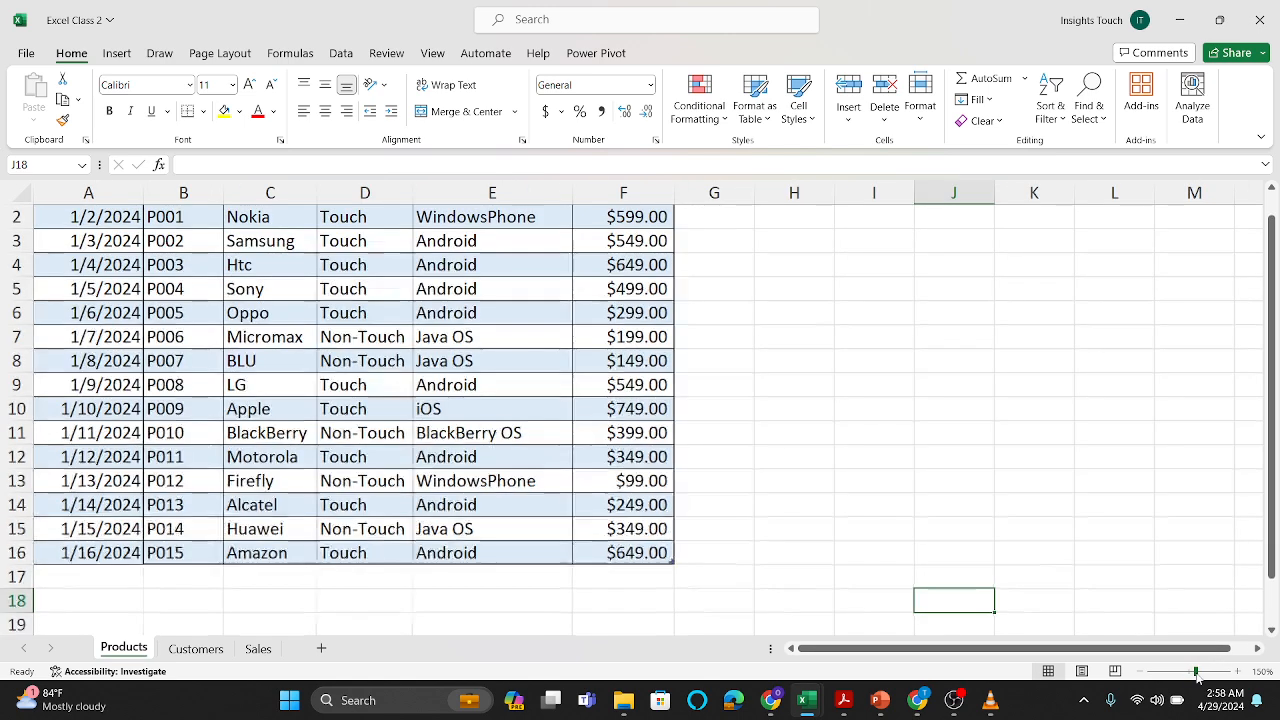
{"action": "scroll", "coordinate": [985, 520], "scroll_direction": "up", "scroll_amount": 1}
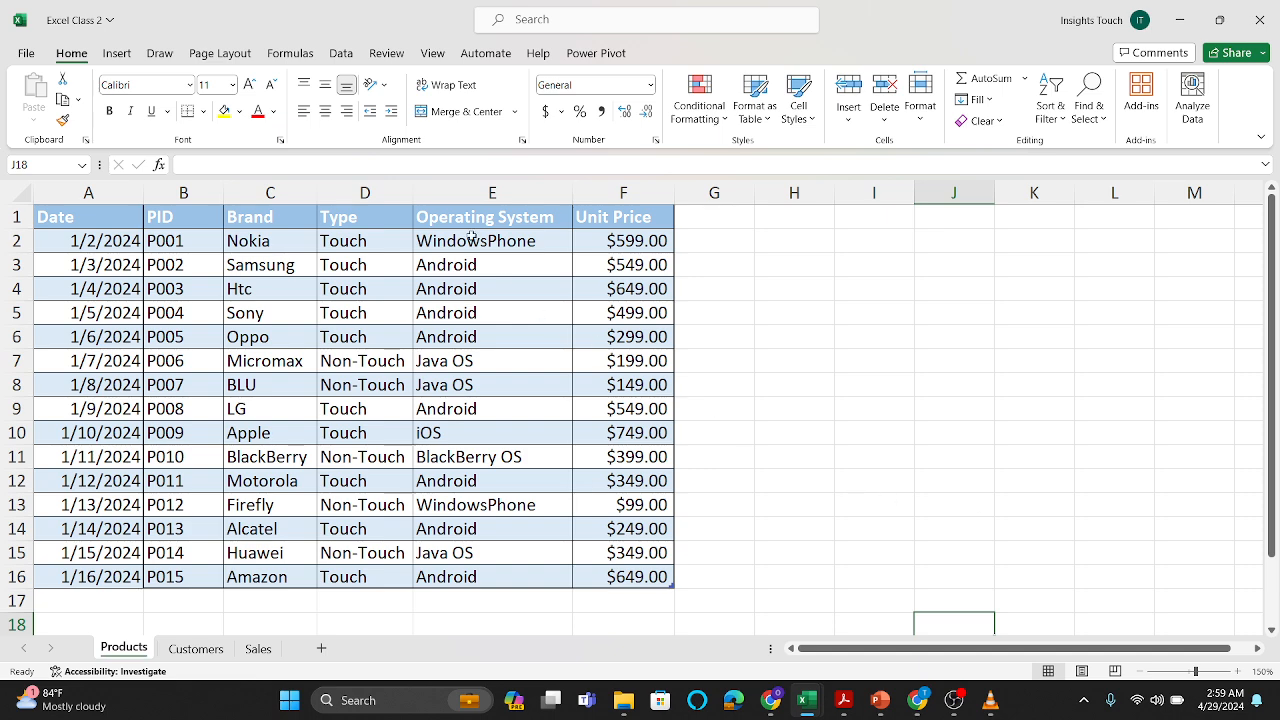
{"action": "left_click_drag", "start_coordinate": [458, 222], "coordinate": [595, 574]}
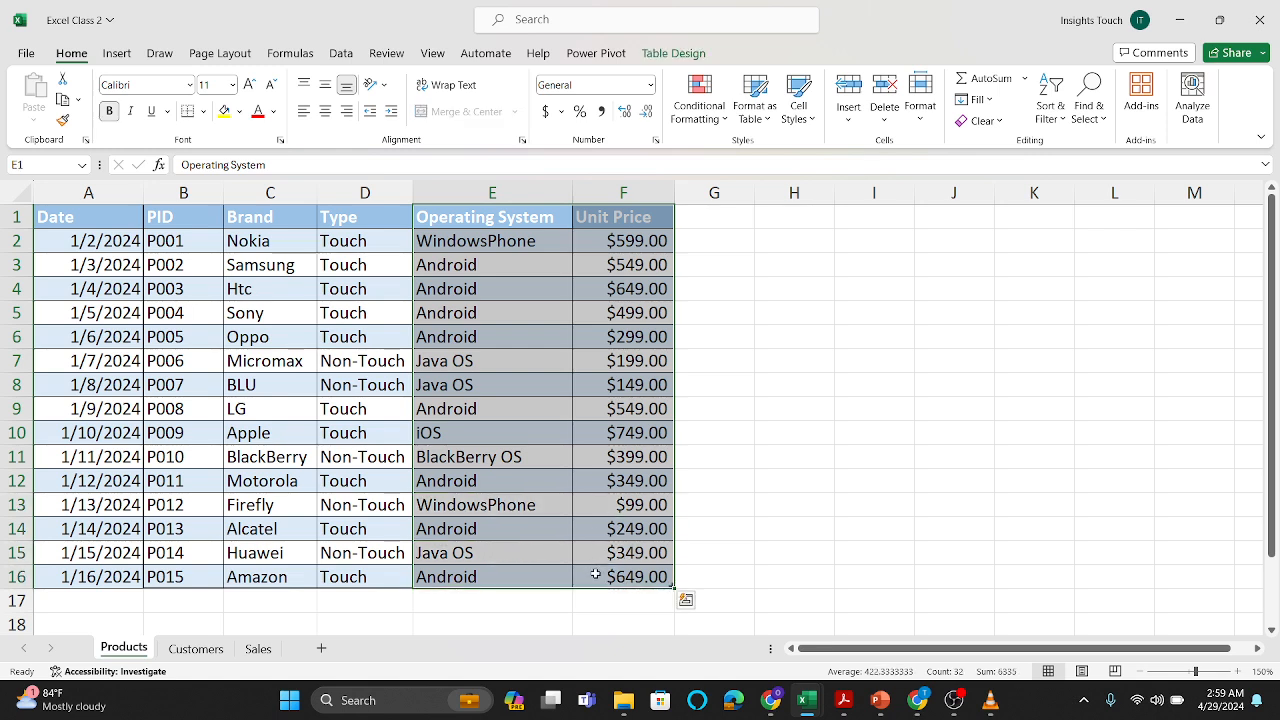
{"action": "left_click", "coordinate": [114, 55]}
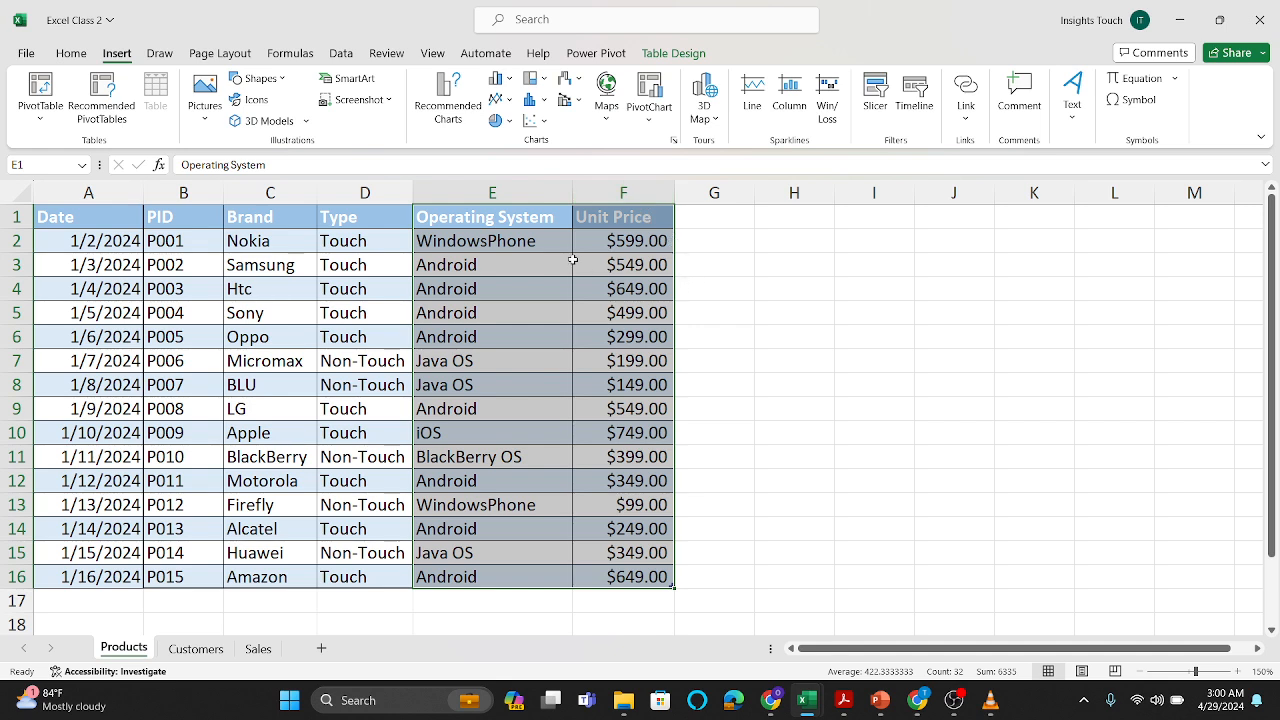
{"action": "left_click", "coordinate": [446, 107]}
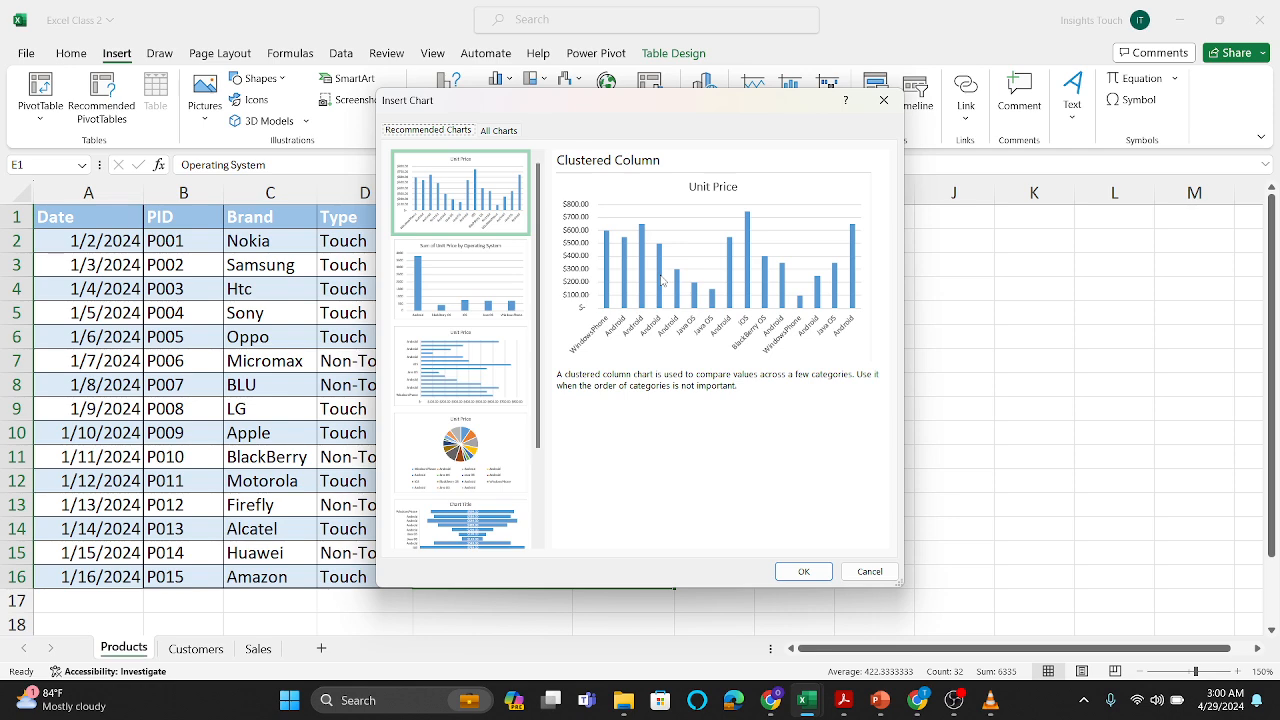
{"action": "left_click", "coordinate": [505, 134]}
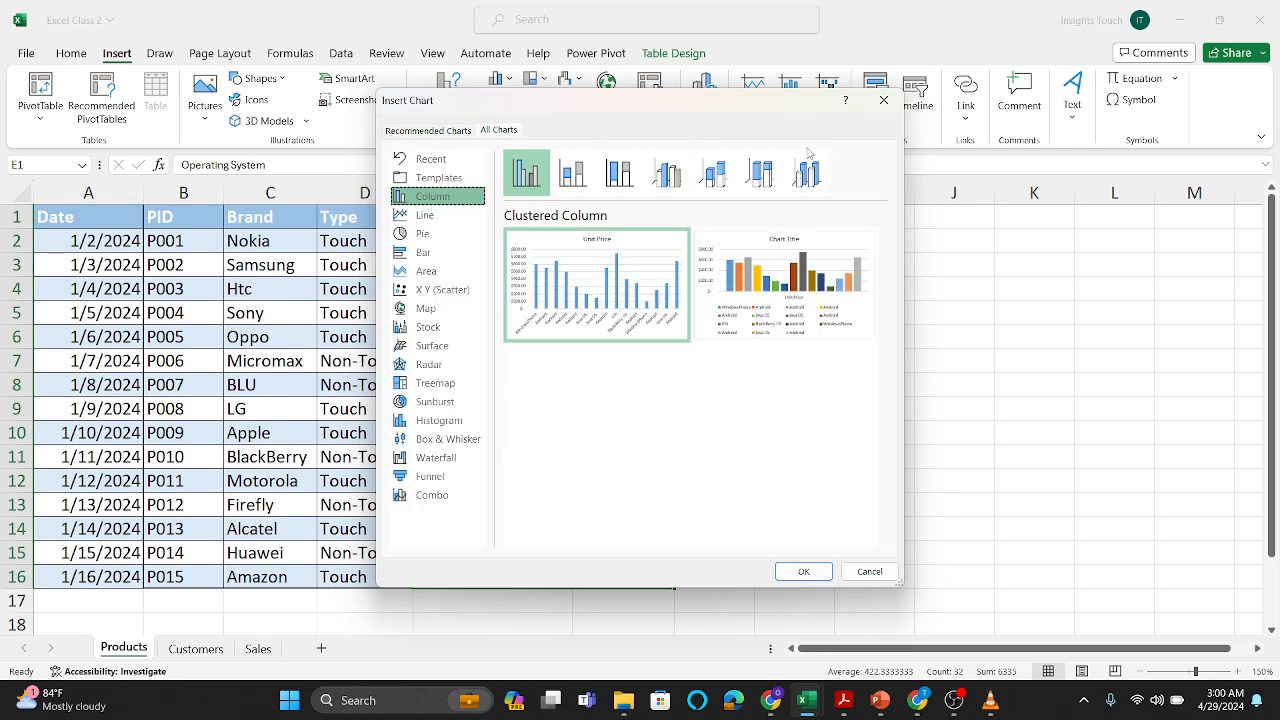
{"action": "left_click", "coordinate": [893, 104]}
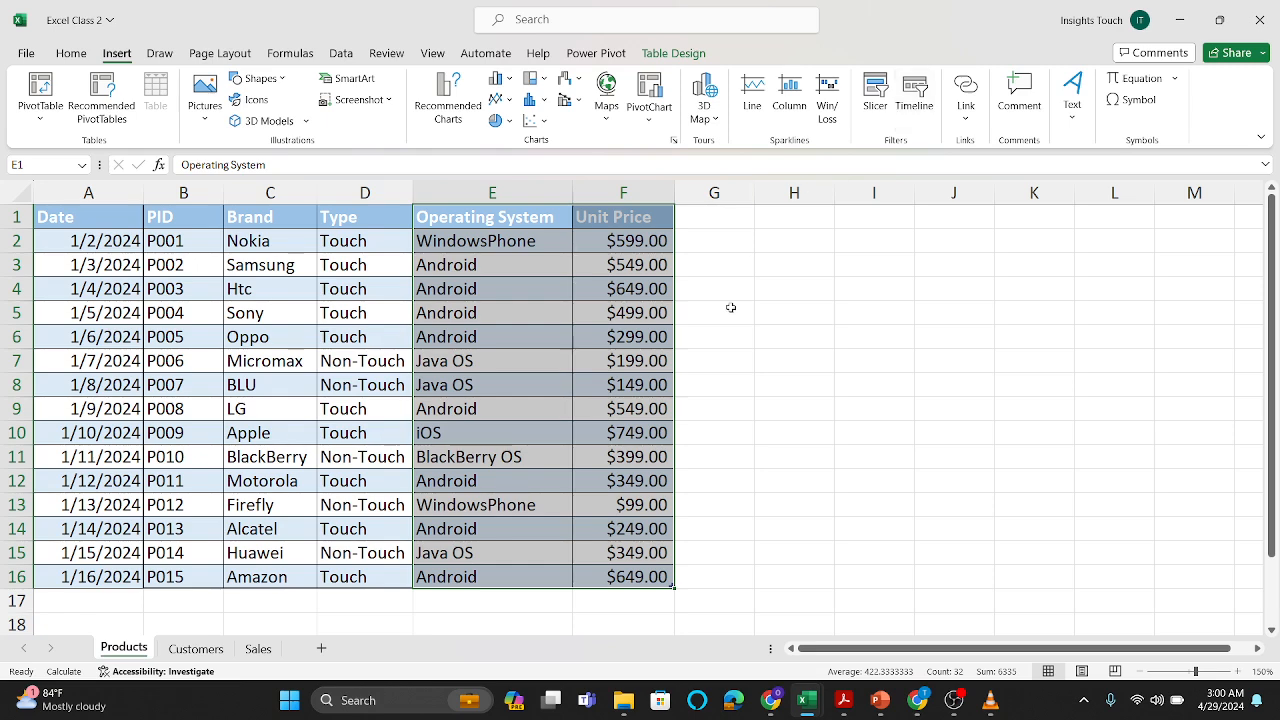
Step: Create a PivotChart on a new worksheet from the Products table, with the Operating System and Unit Price columns selected
{"action": "left_click", "coordinate": [573, 329]}
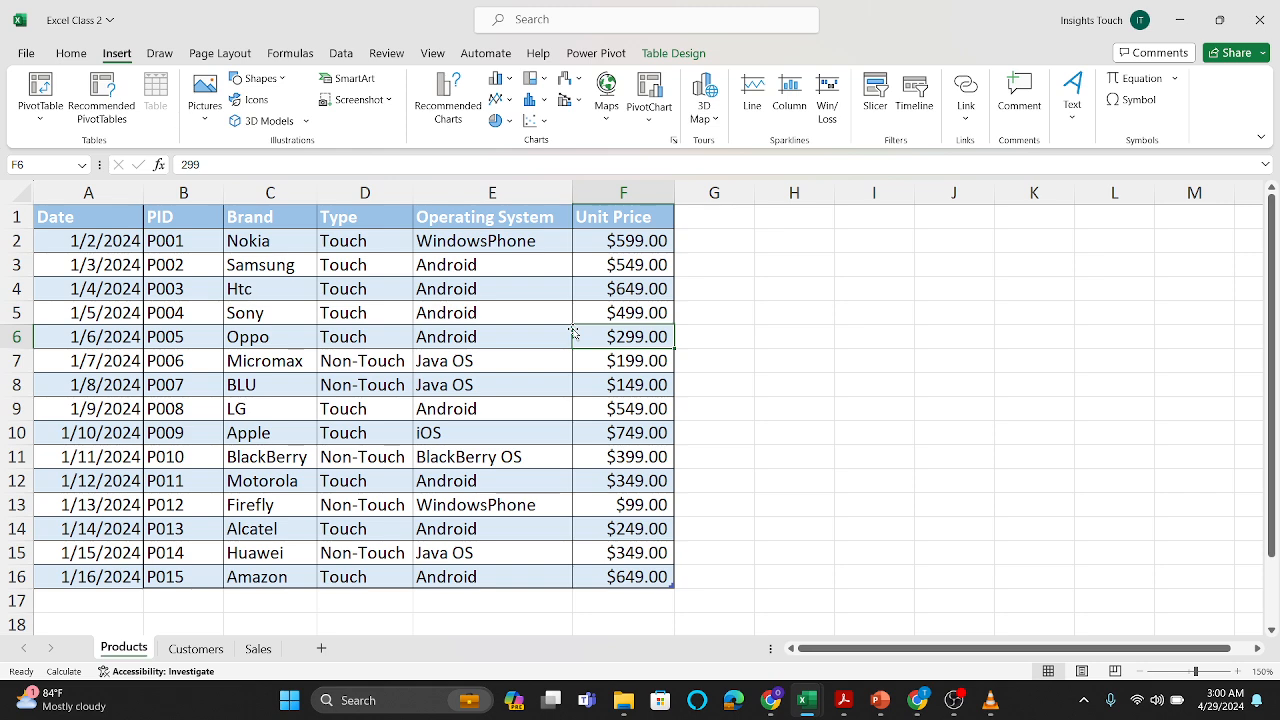
{"action": "right_click", "coordinate": [466, 237]}
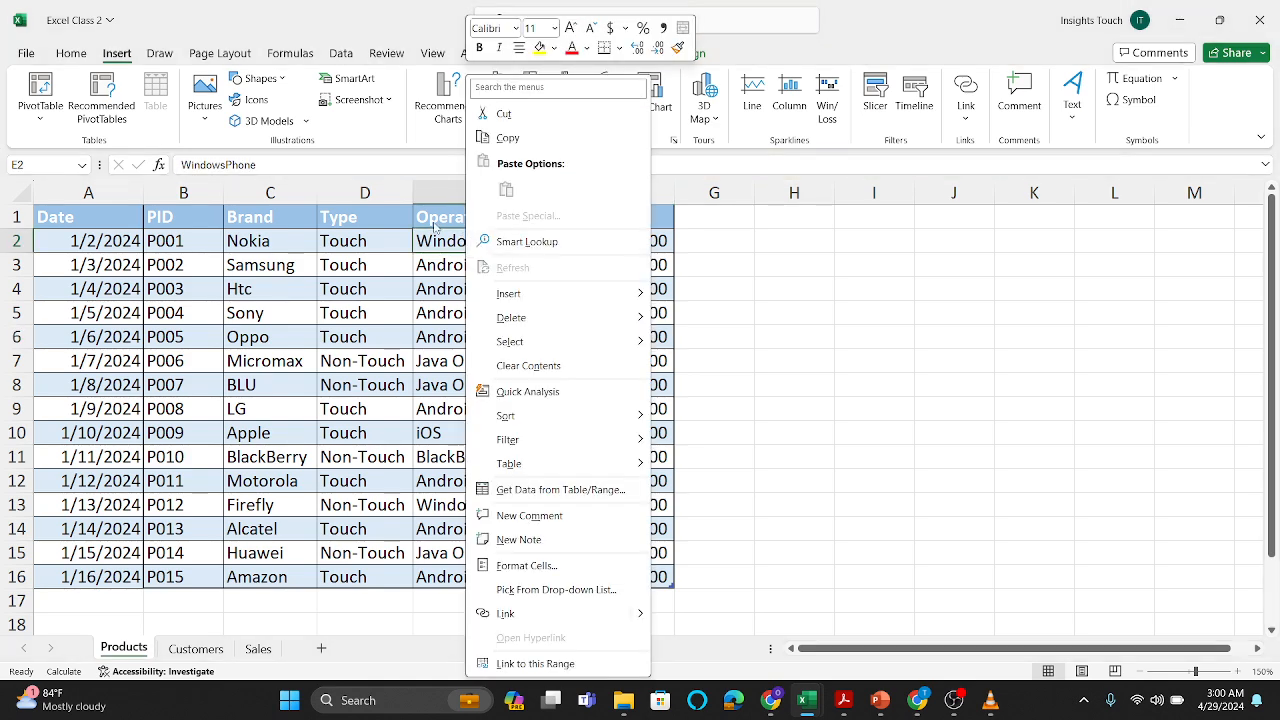
{"action": "left_click", "coordinate": [430, 217]}
{"action": "left_click_drag", "start_coordinate": [430, 217], "coordinate": [597, 571]}
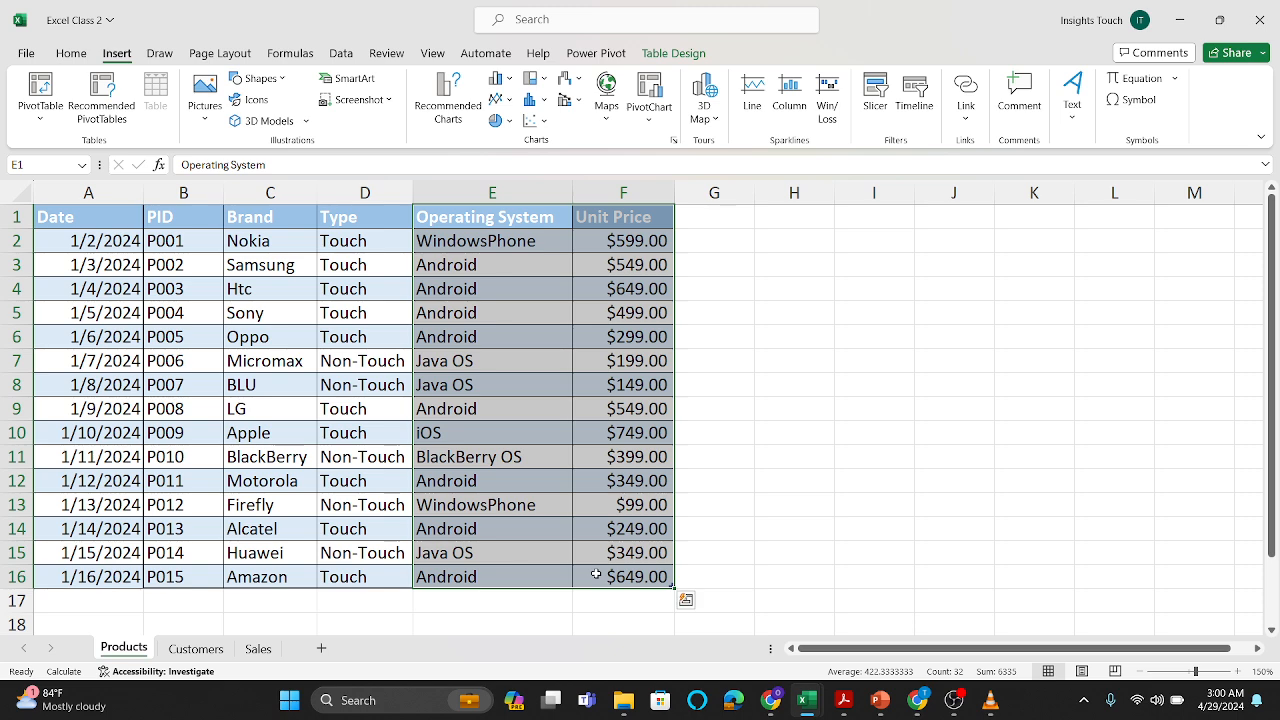
{"action": "left_click", "coordinate": [648, 121]}
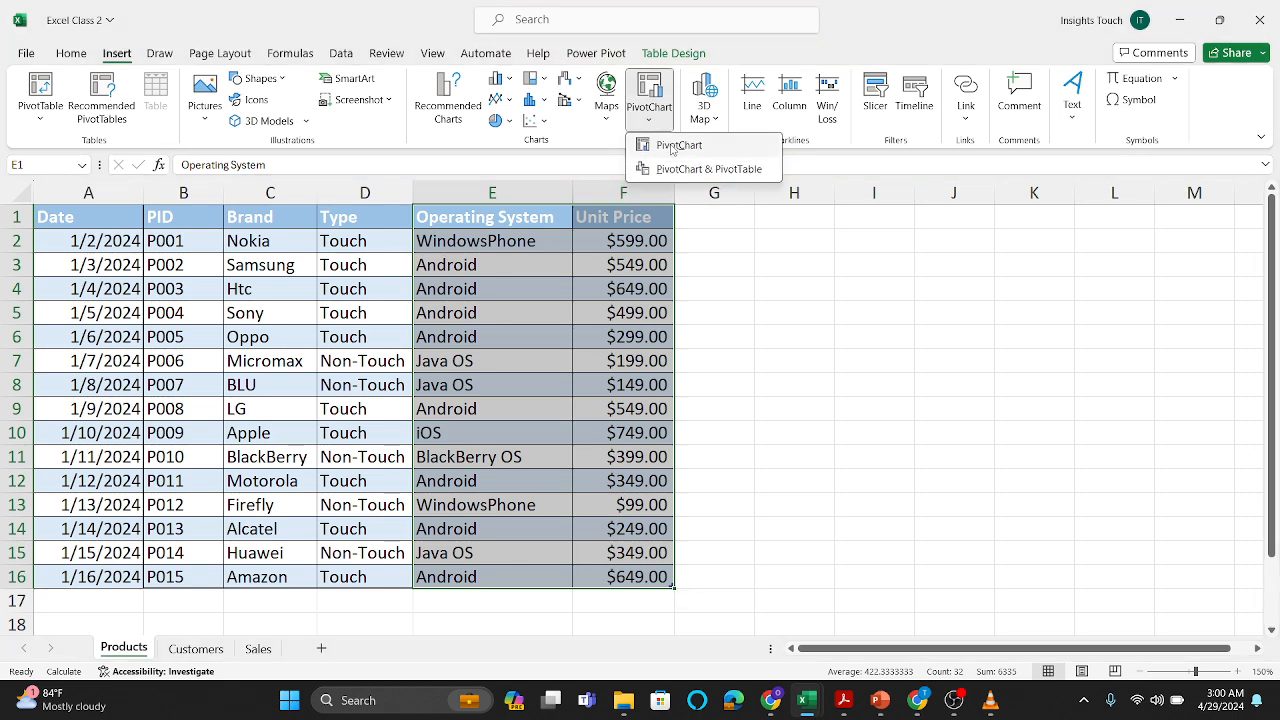
{"action": "left_click", "coordinate": [670, 146]}
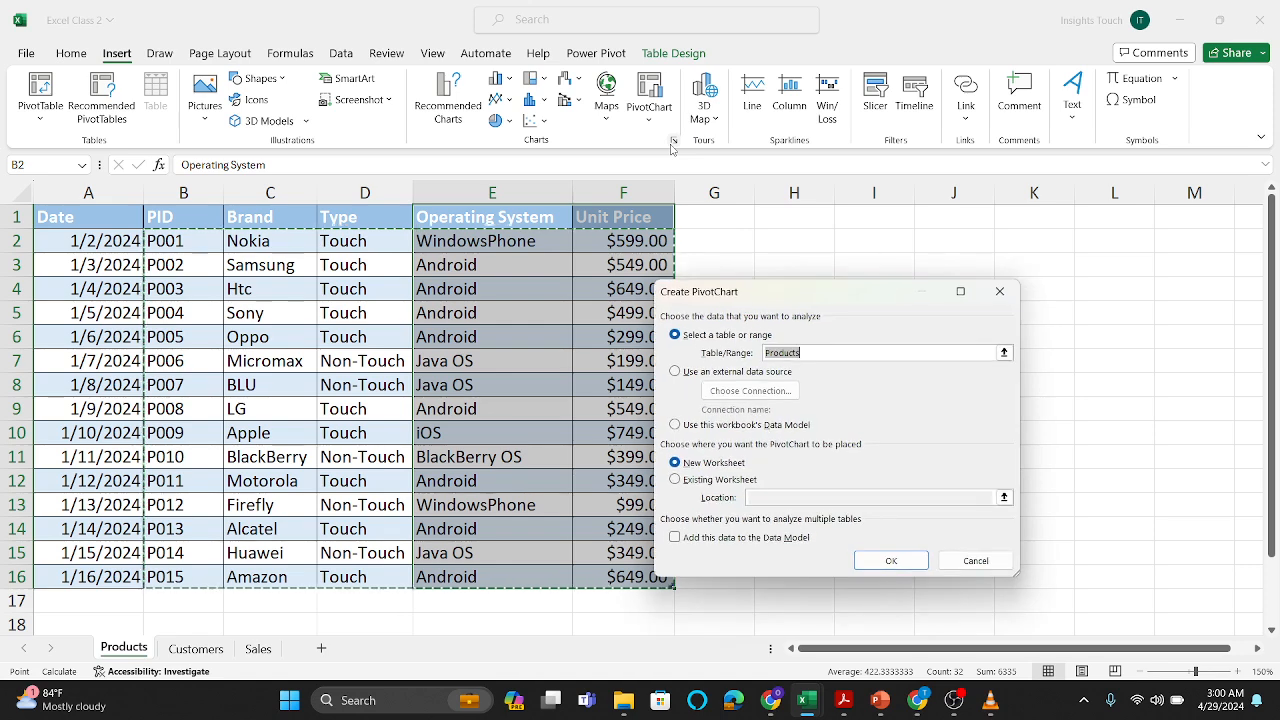
{"action": "left_click", "coordinate": [912, 560]}
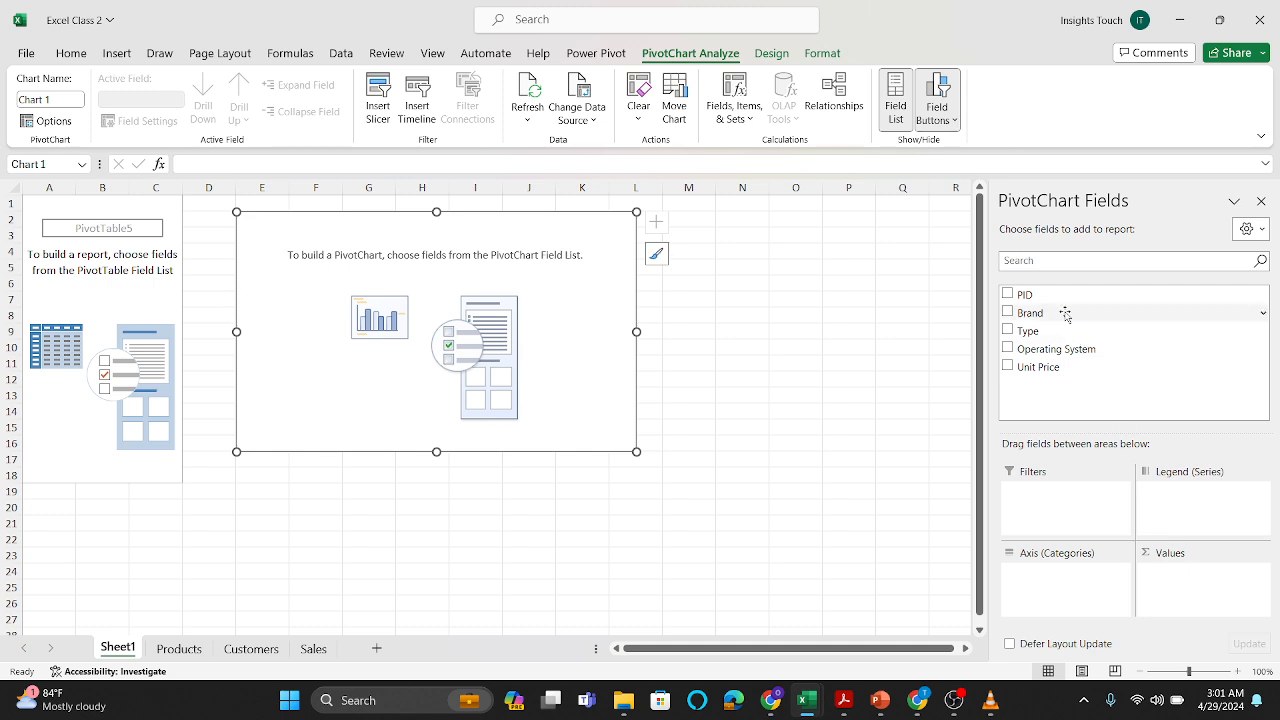
Step: Plot Unit Price as values against Operating System as axis categories, and enlarge the PivotChart in height and width
{"action": "left_click_drag", "start_coordinate": [1060, 348], "coordinate": [1091, 589]}
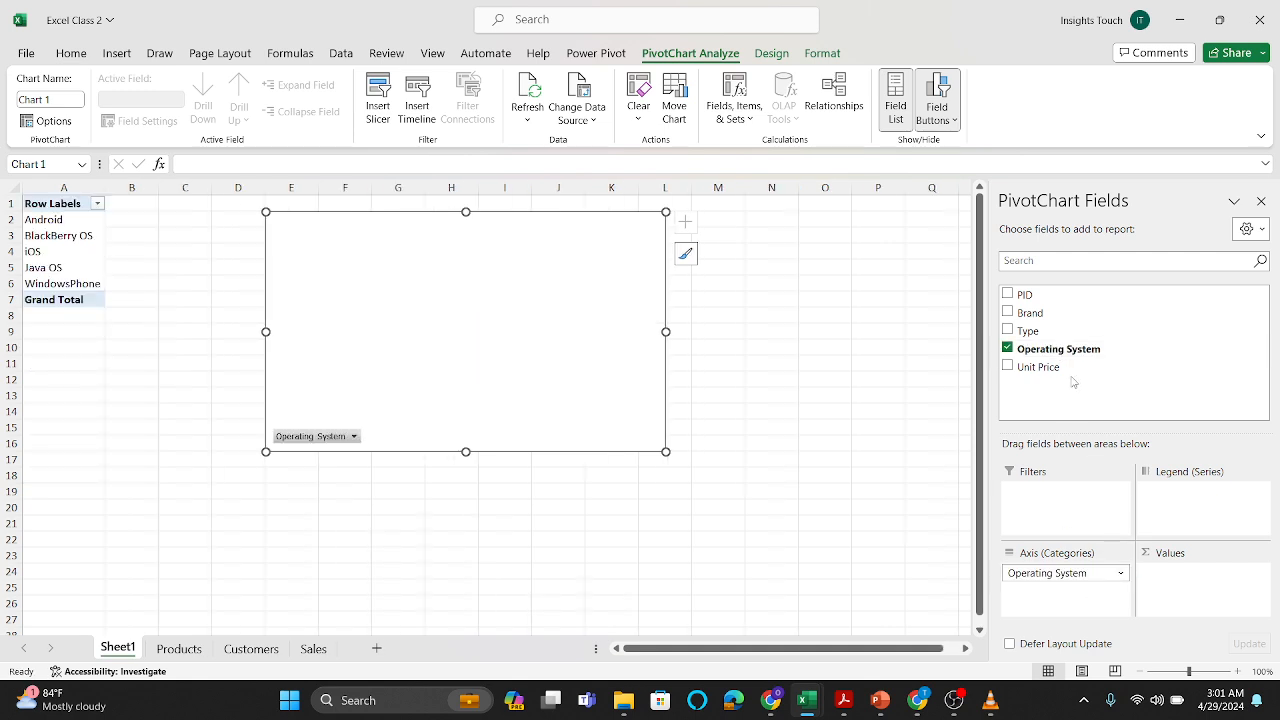
{"action": "mouse_move", "coordinate": [1048, 367]}
{"action": "left_mouse_down"}
{"action": "mouse_move", "coordinate": [1140, 590]}
{"action": "mouse_move", "coordinate": [1189, 590]}
{"action": "left_mouse_up"}
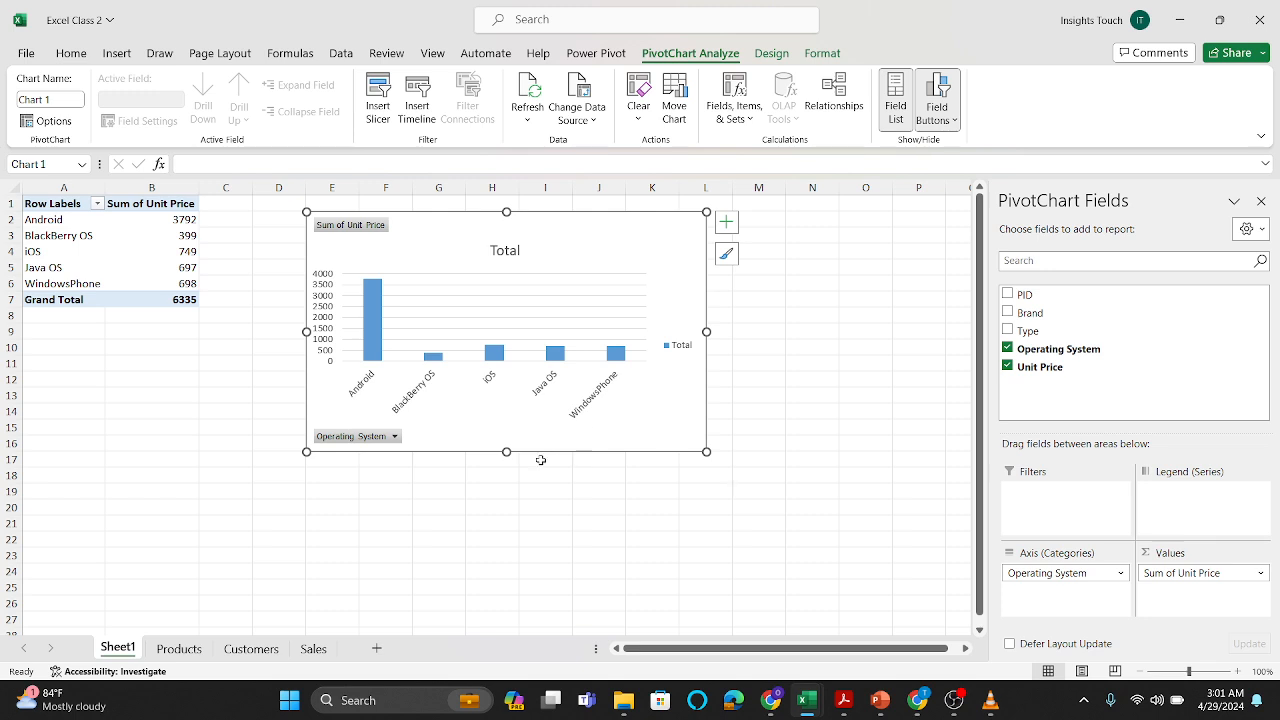
{"action": "left_click_drag", "start_coordinate": [506, 453], "coordinate": [507, 528]}
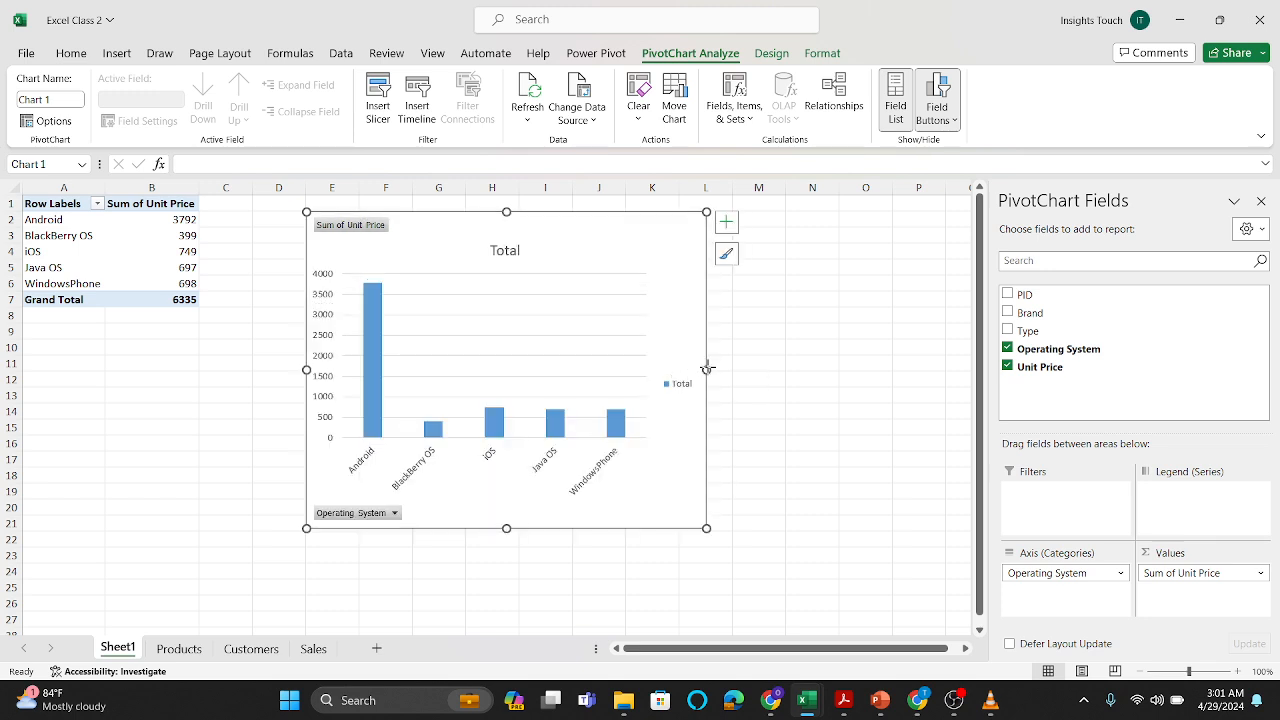
{"action": "left_click_drag", "start_coordinate": [704, 368], "coordinate": [772, 374]}
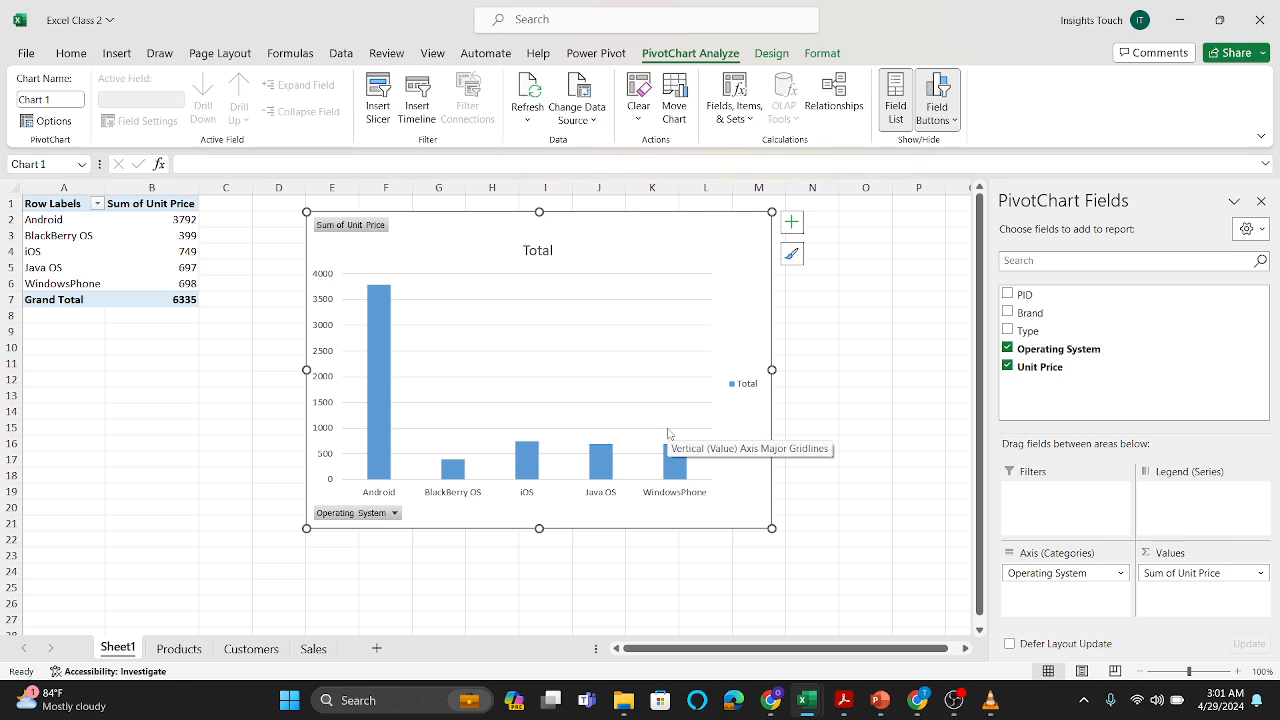
Step: Turn off the report filter, legend, axis, value and expand/collapse field buttons on the PivotChart
{"action": "left_click", "coordinate": [939, 120]}
{"action": "left_click", "coordinate": [953, 146]}
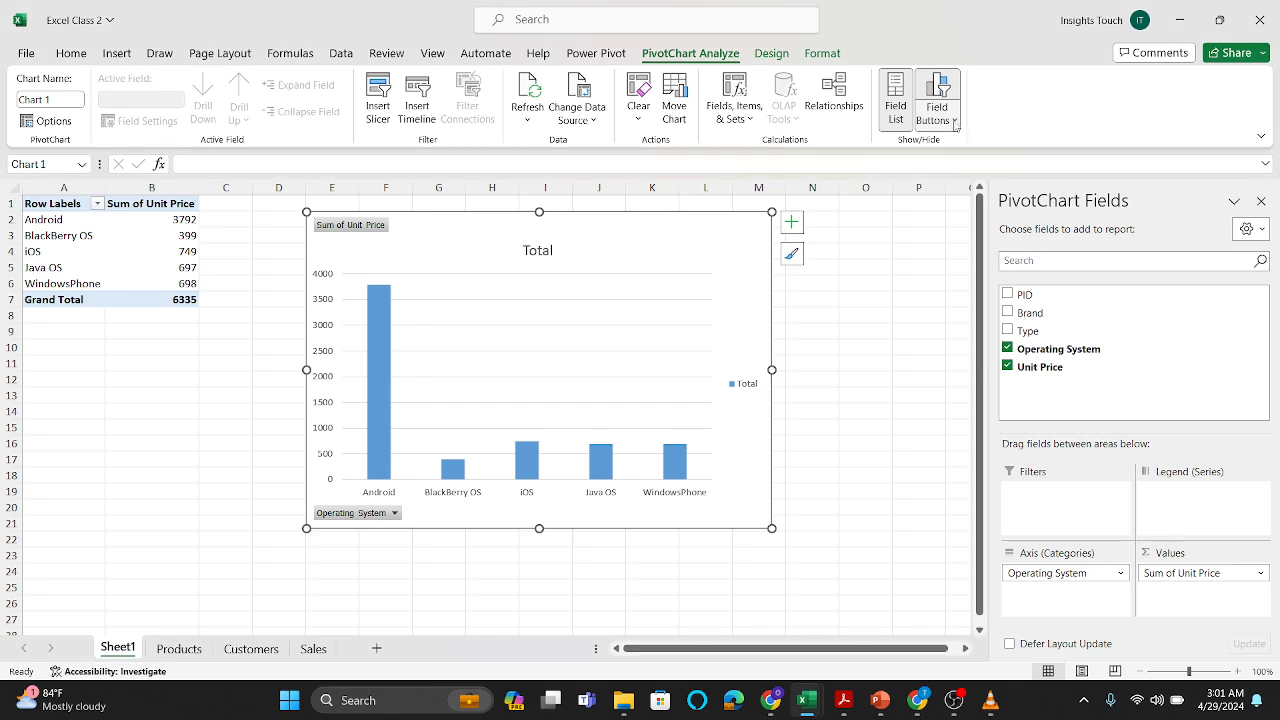
{"action": "left_click", "coordinate": [950, 118]}
{"action": "left_click", "coordinate": [950, 169]}
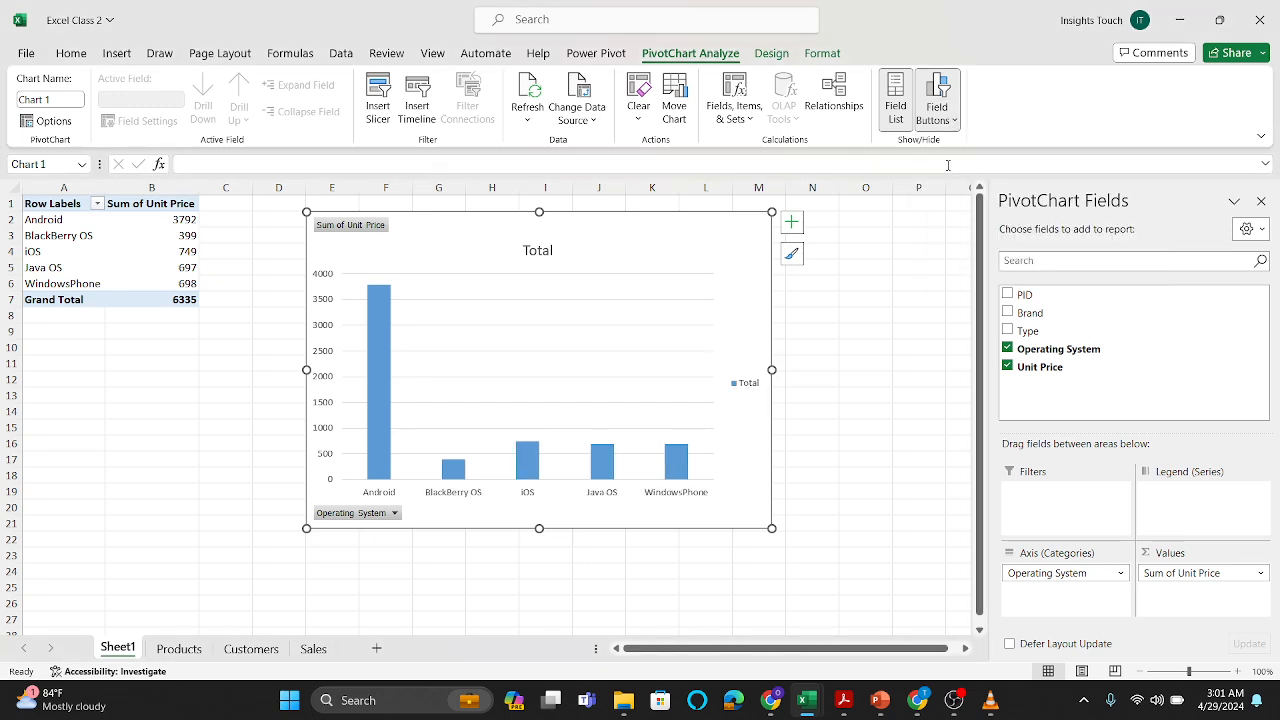
{"action": "left_click", "coordinate": [948, 120]}
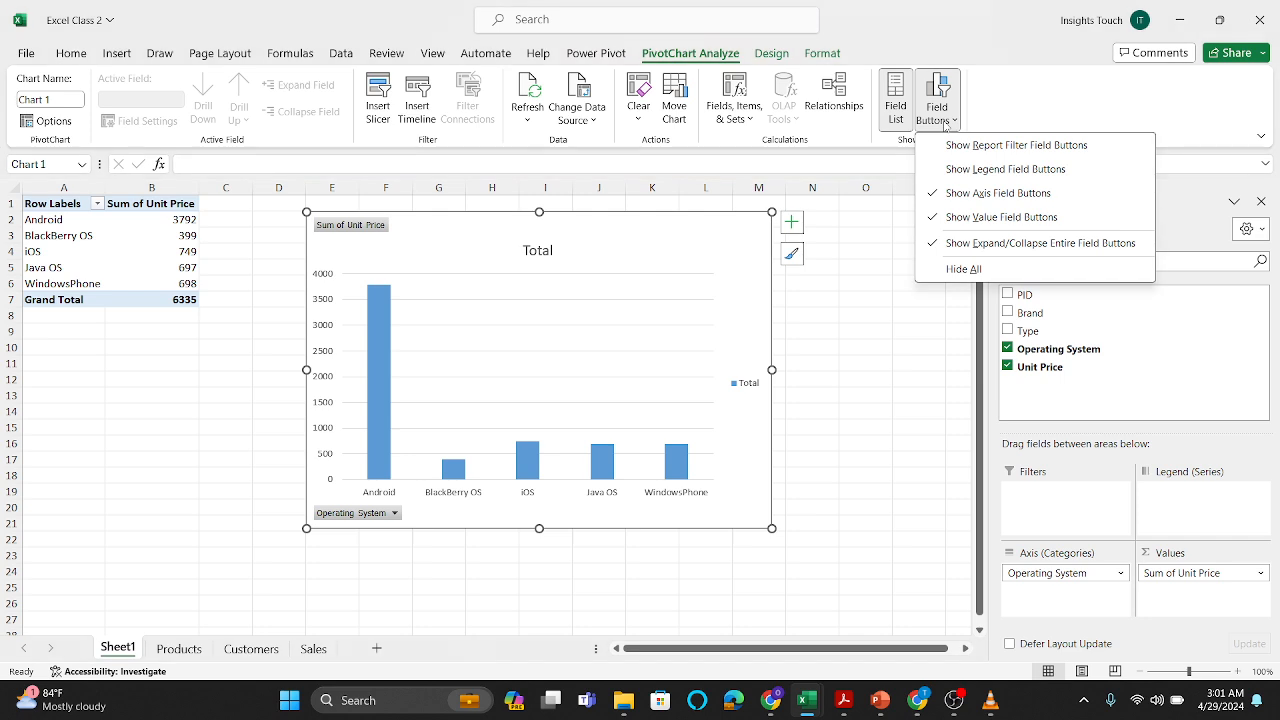
{"action": "left_click", "coordinate": [950, 194]}
{"action": "left_click", "coordinate": [948, 120]}
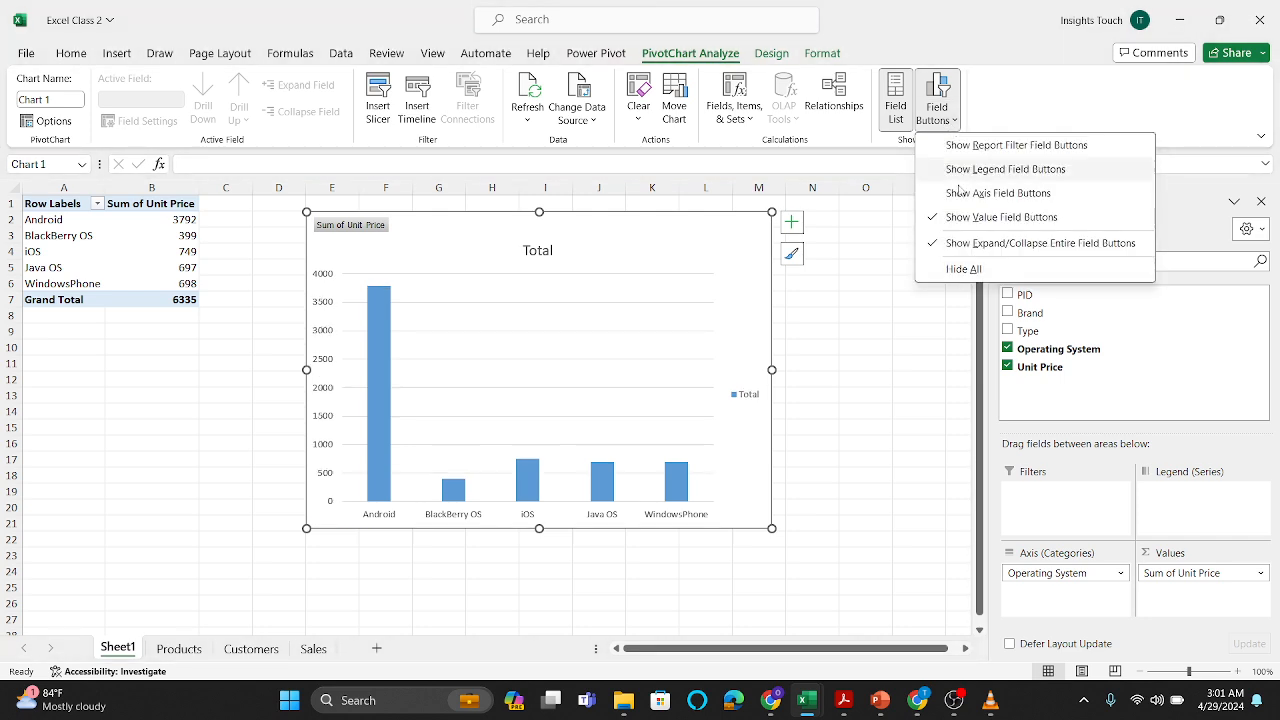
{"action": "left_click", "coordinate": [955, 217]}
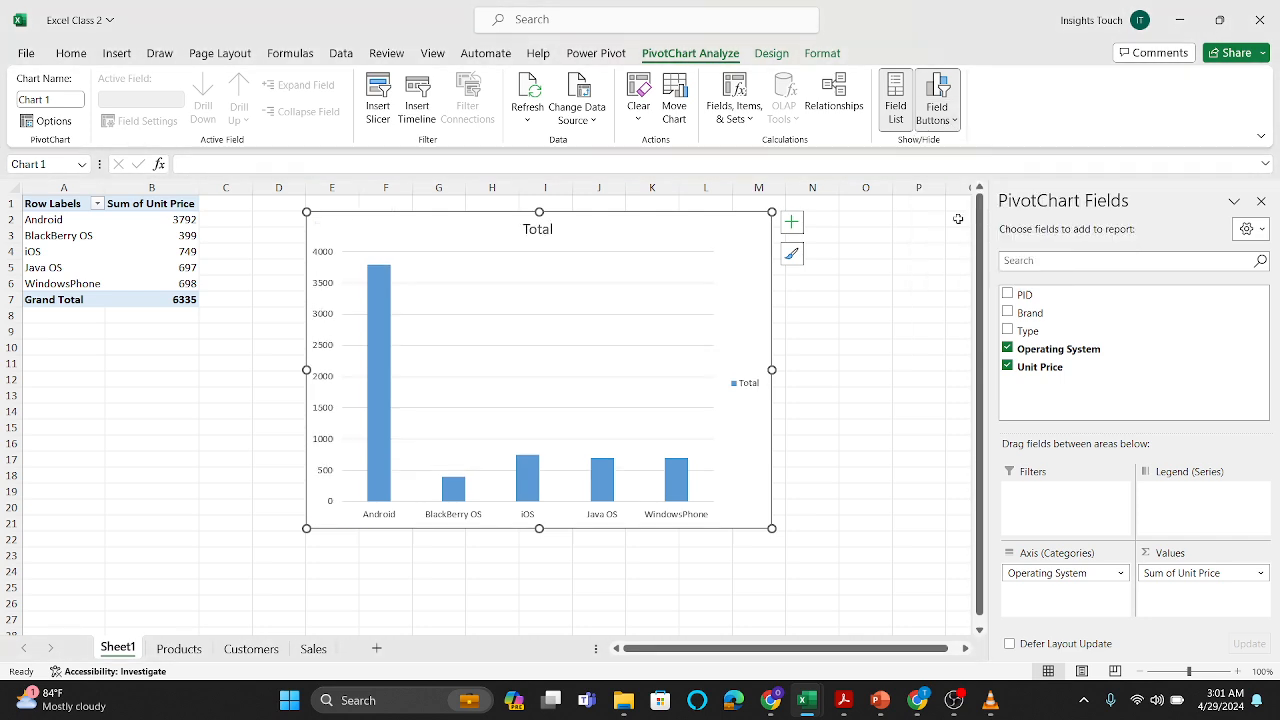
{"action": "left_click", "coordinate": [949, 121]}
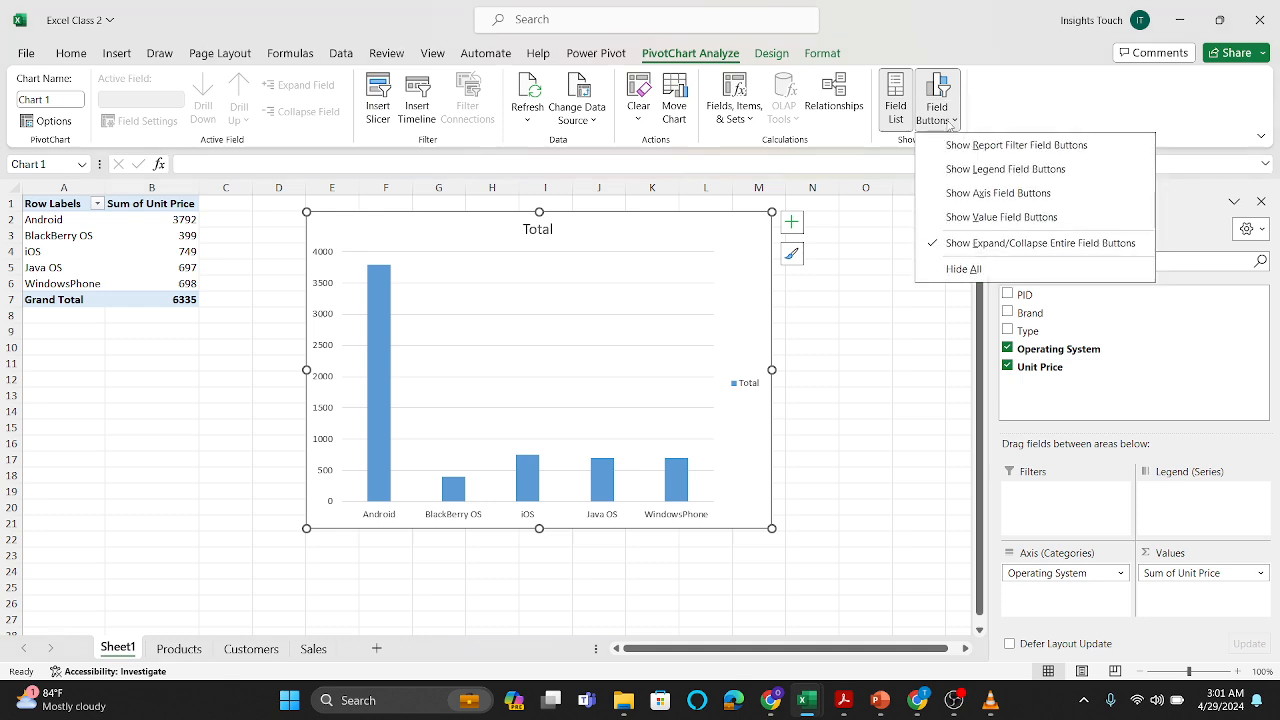
{"action": "left_click", "coordinate": [947, 244]}
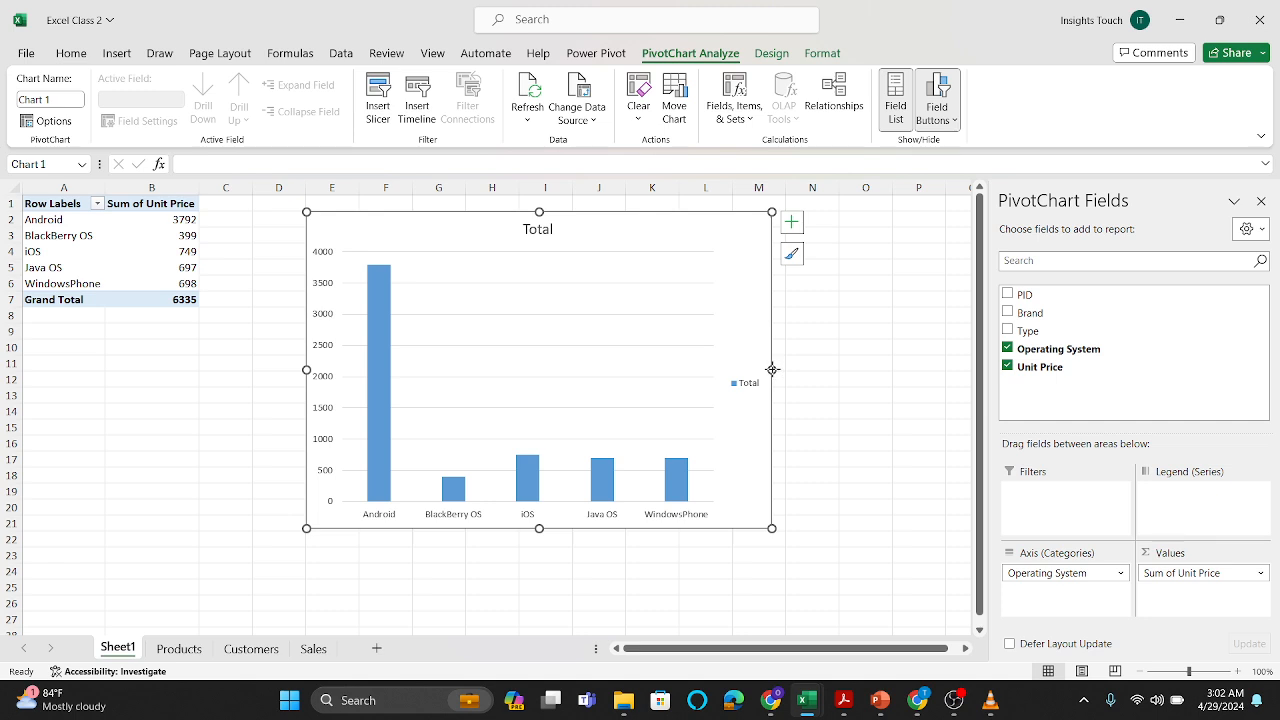
Step: Widen the PivotChart slightly and change its type to Clustered Bar
{"action": "left_click_drag", "start_coordinate": [772, 369], "coordinate": [811, 369]}
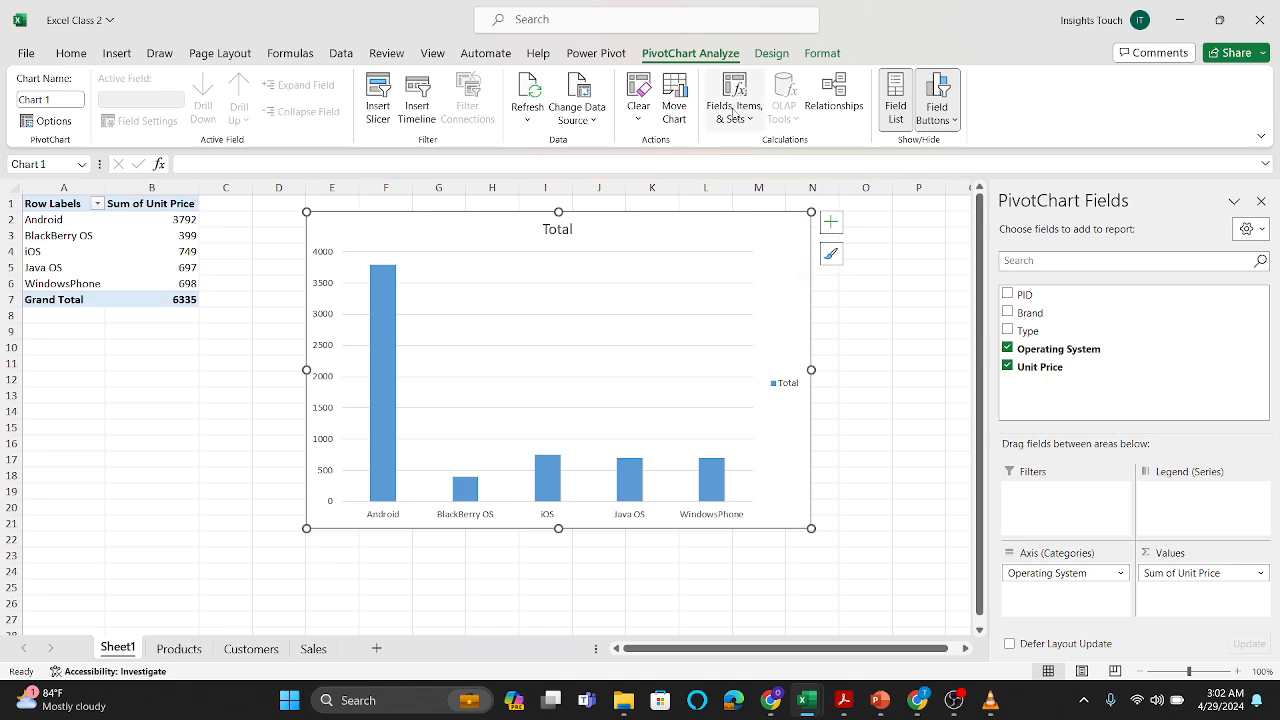
{"action": "left_click", "coordinate": [772, 58]}
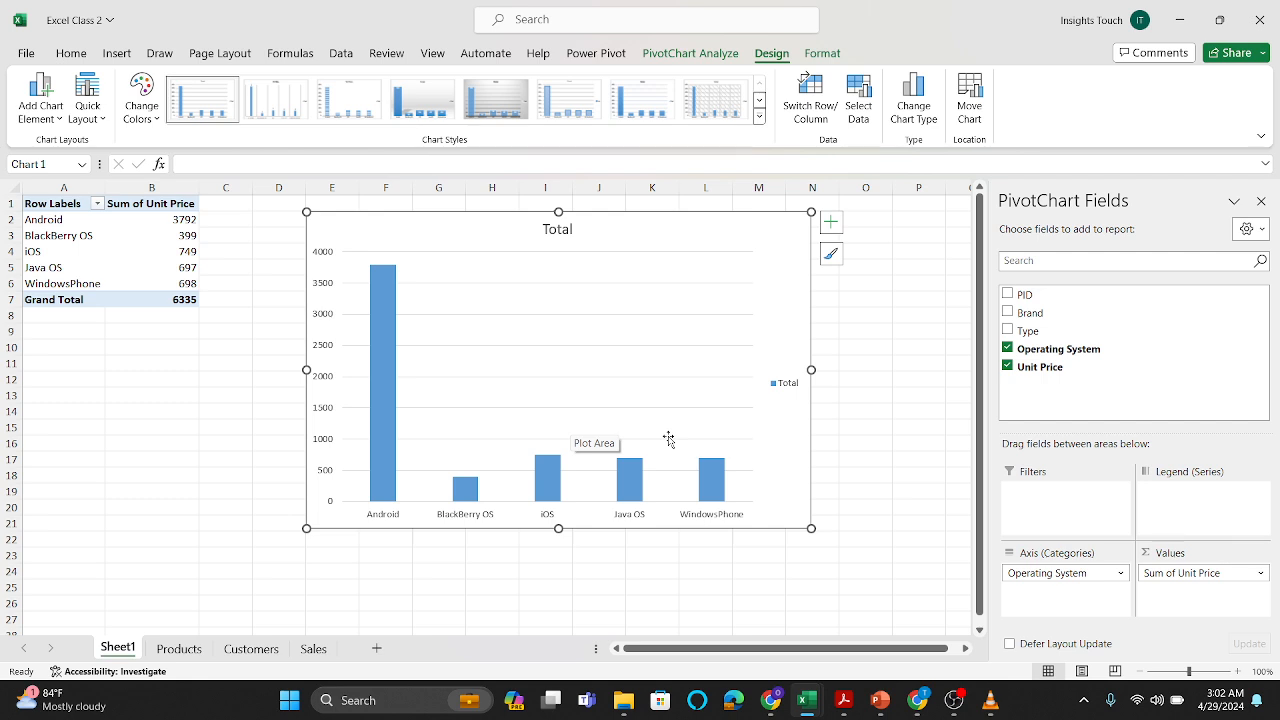
{"action": "left_click", "coordinate": [920, 122]}
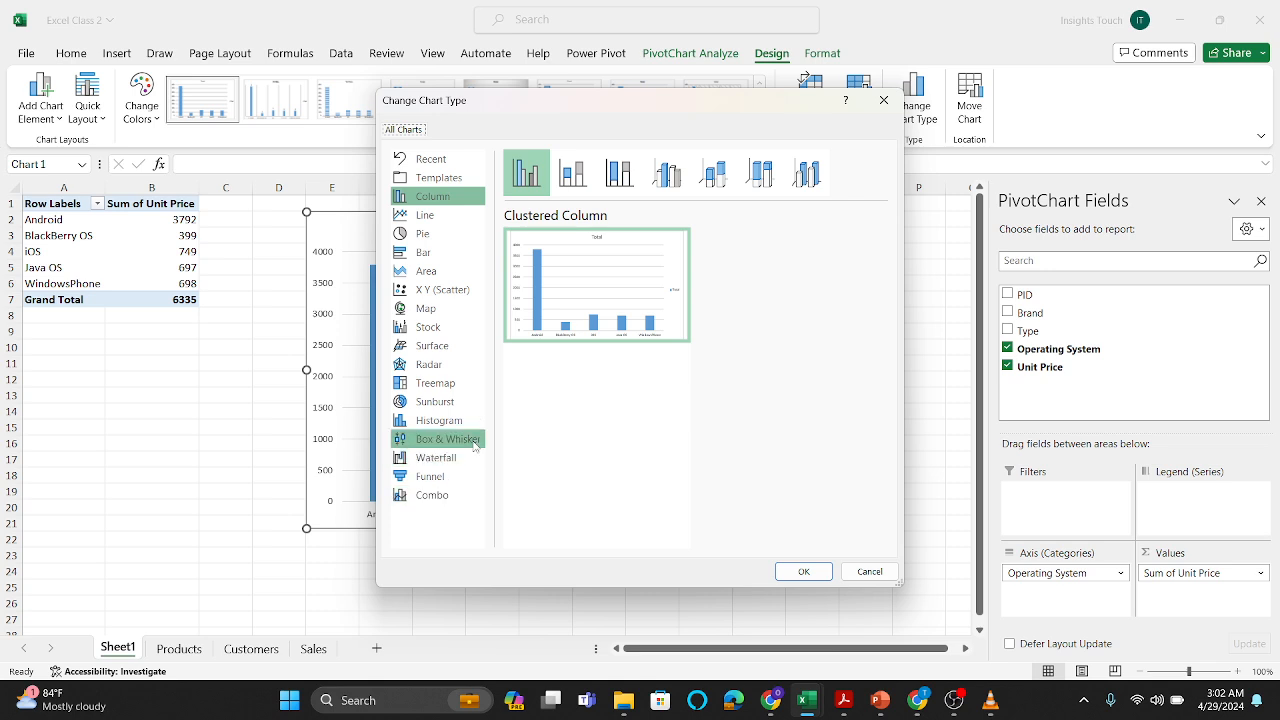
{"action": "left_click", "coordinate": [446, 258]}
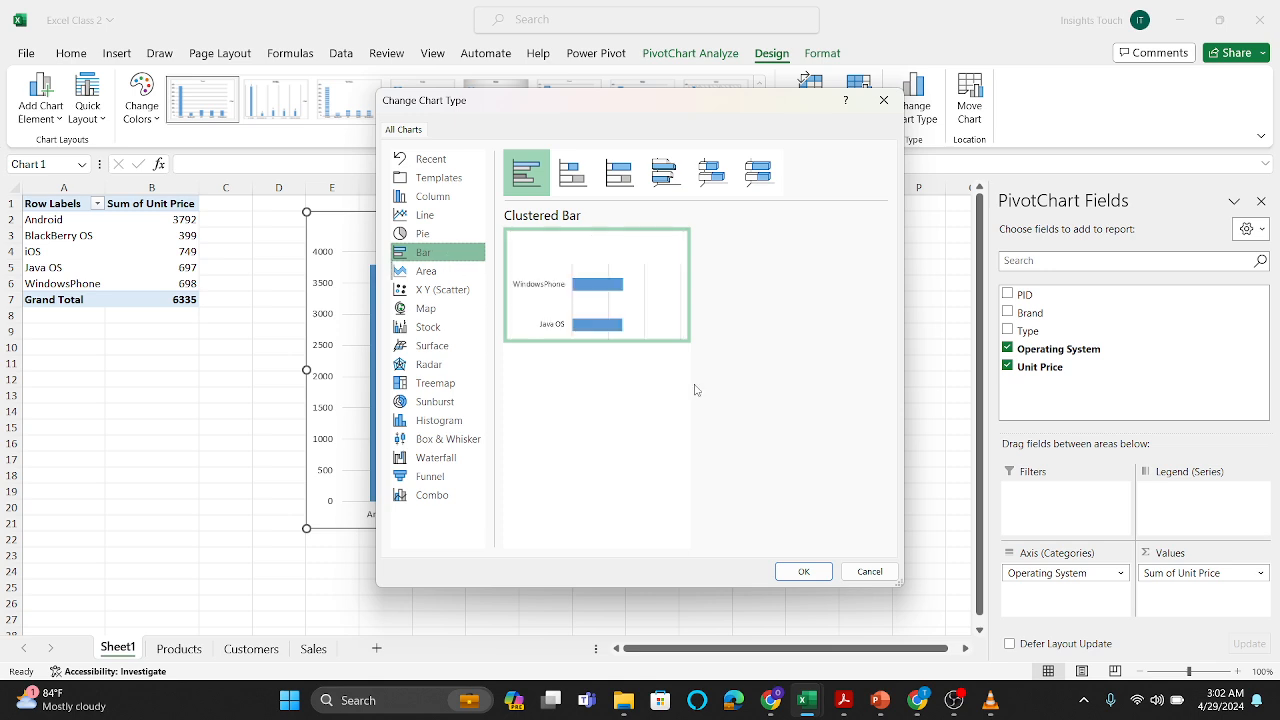
{"action": "left_click", "coordinate": [806, 572]}
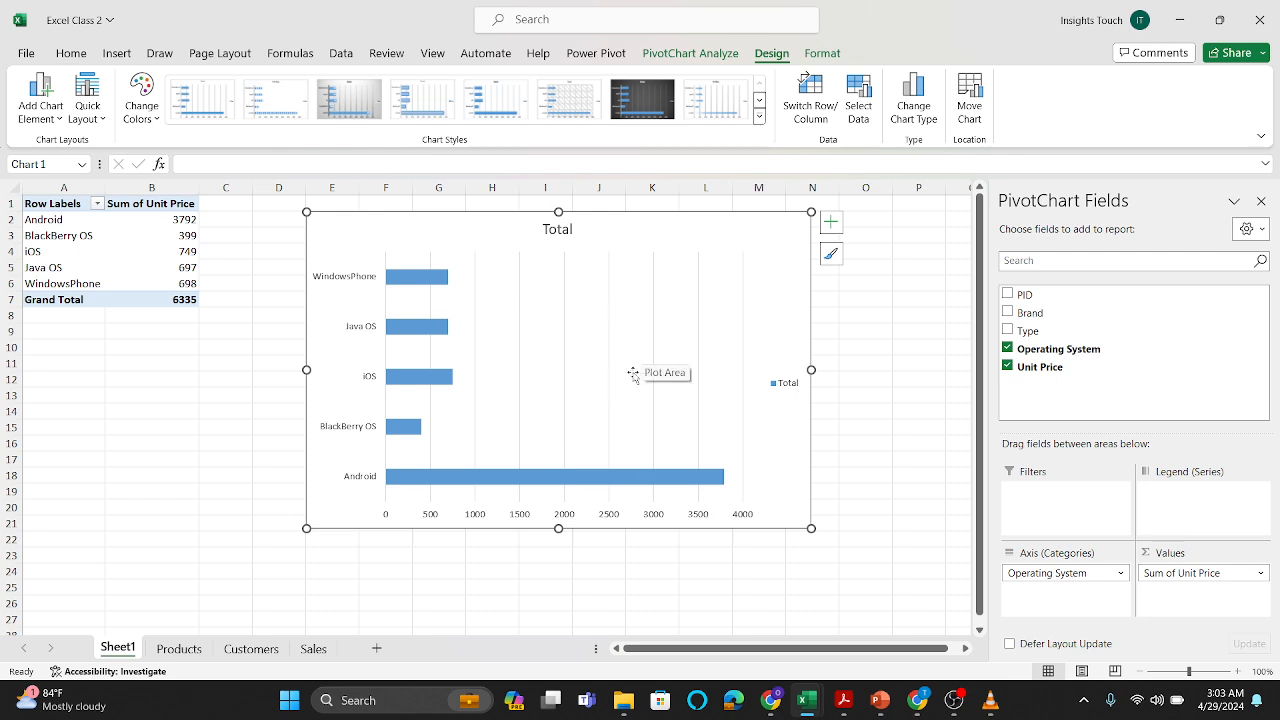
Step: Sort the pivot table by Sum of Unit Price, trying largest to smallest before settling on smallest to largest
{"action": "left_click", "coordinate": [187, 236]}
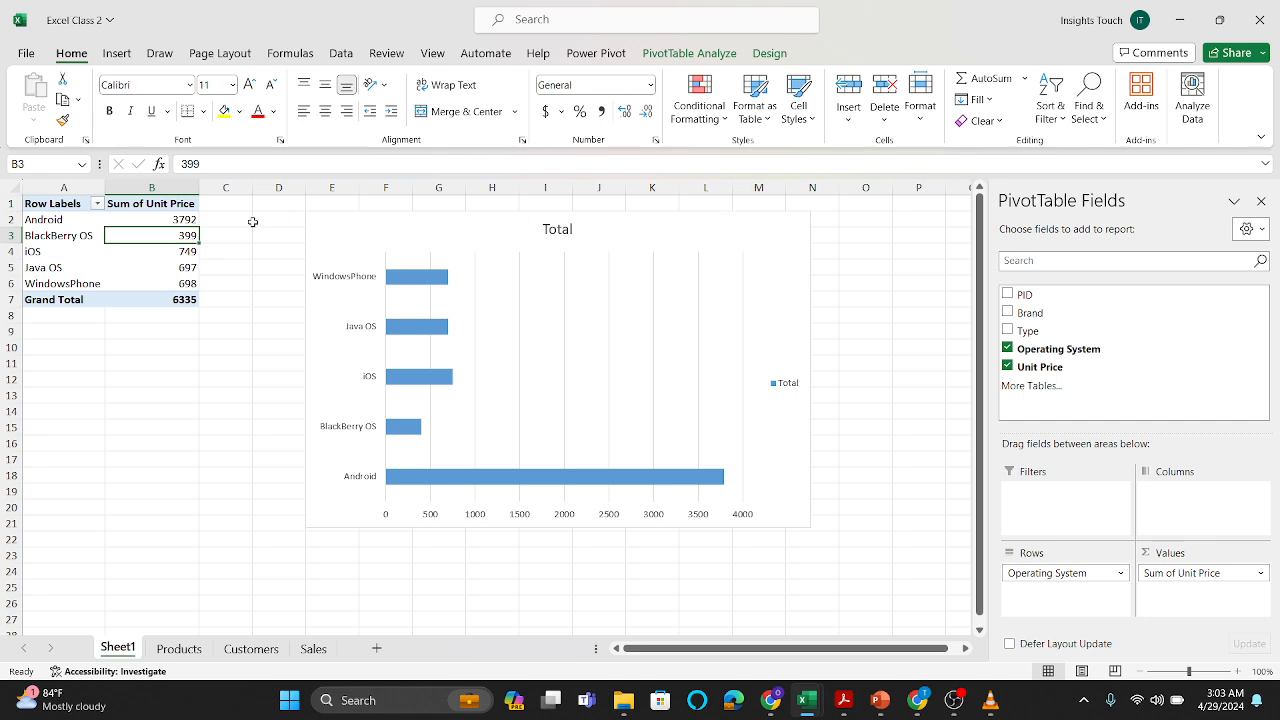
{"action": "left_click", "coordinate": [1060, 112]}
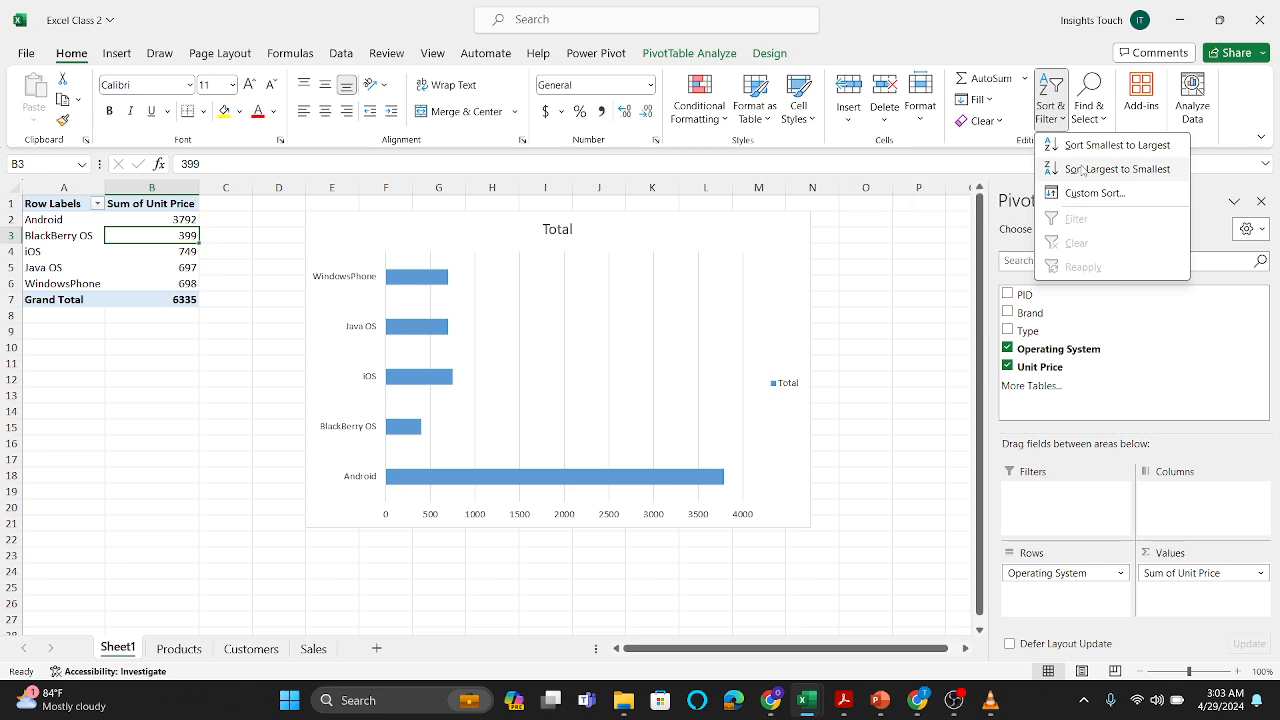
{"action": "left_click", "coordinate": [1083, 170]}
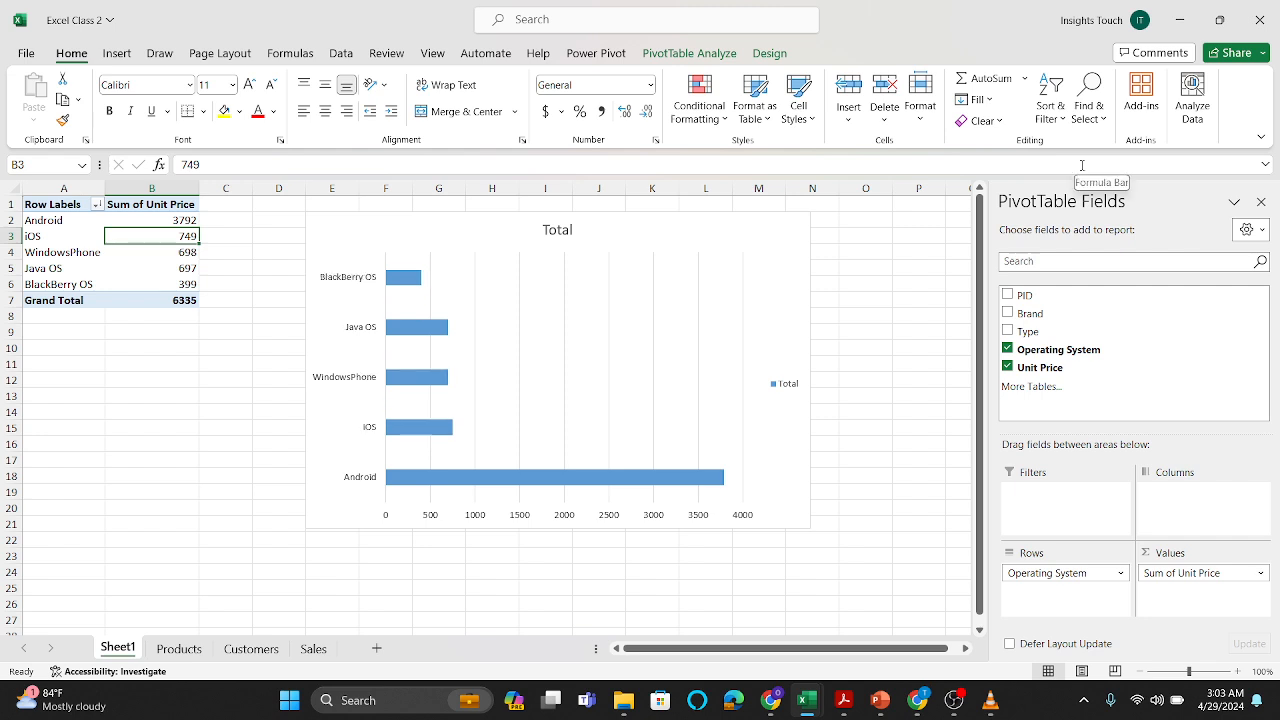
{"action": "left_click", "coordinate": [1058, 126]}
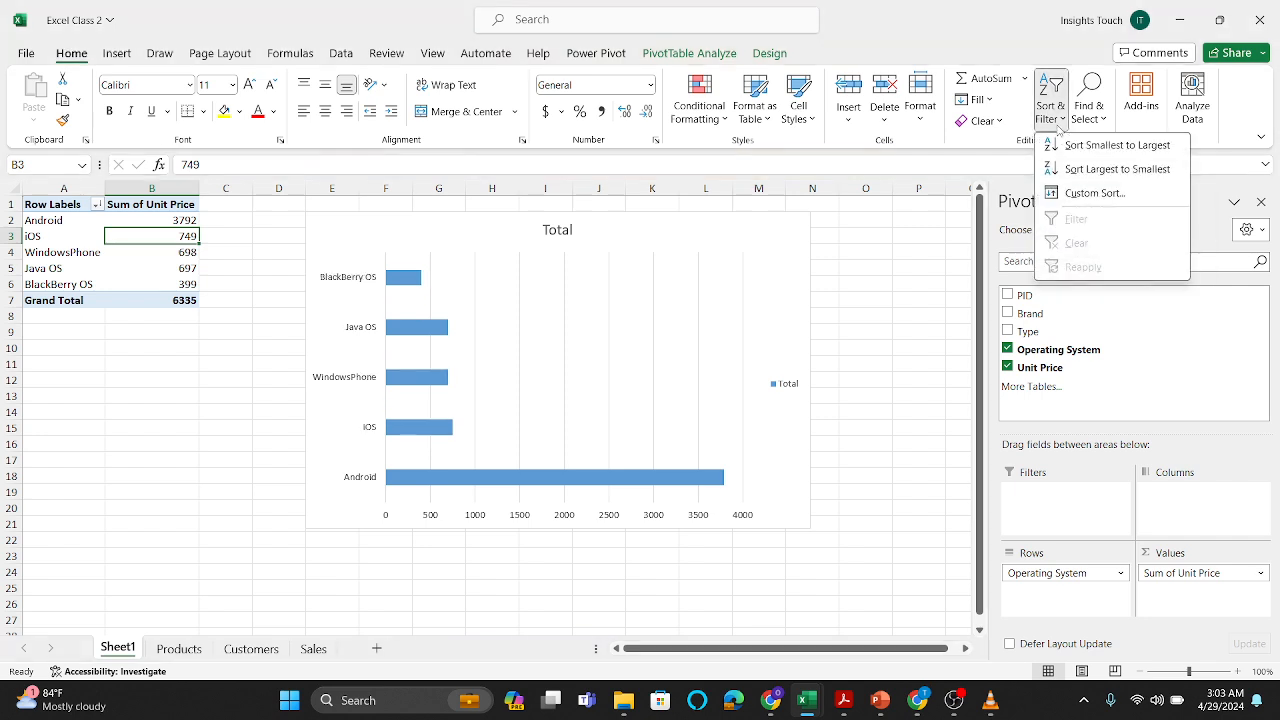
{"action": "left_click", "coordinate": [1069, 145]}
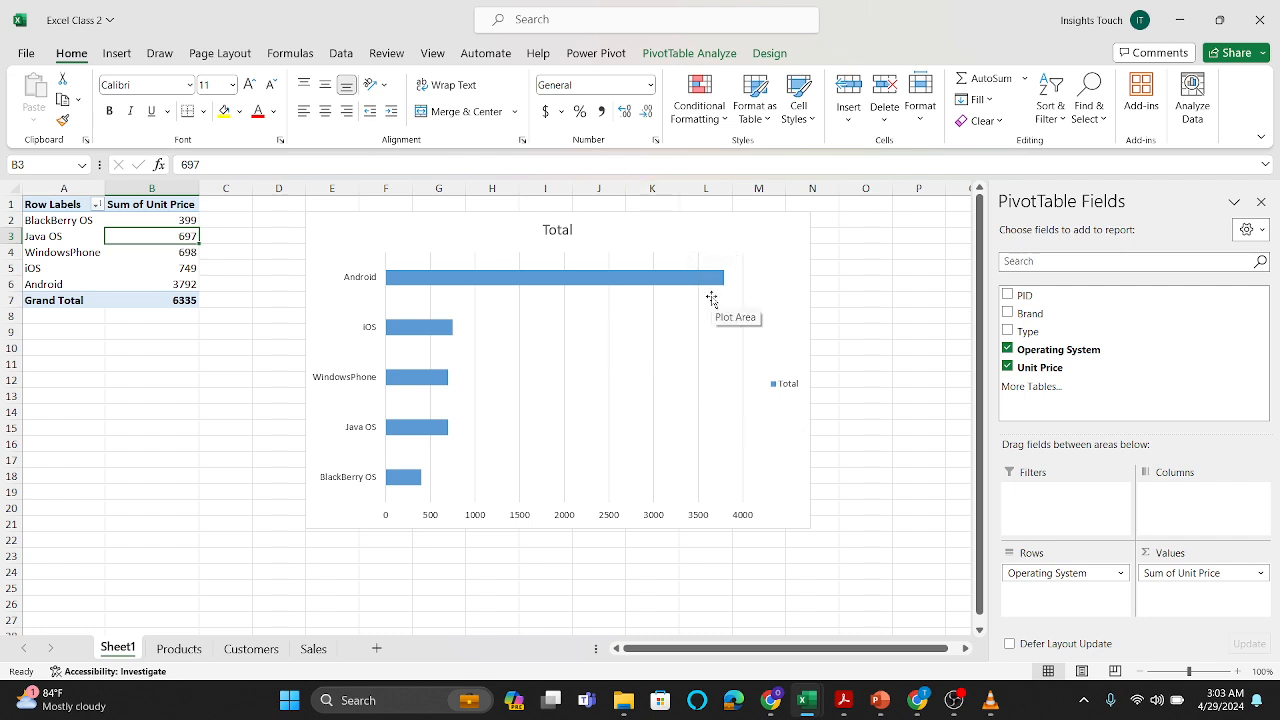
Step: Remove the PivotChart's gridlines and add data labels positioned at Inside End
{"action": "left_click", "coordinate": [752, 226]}
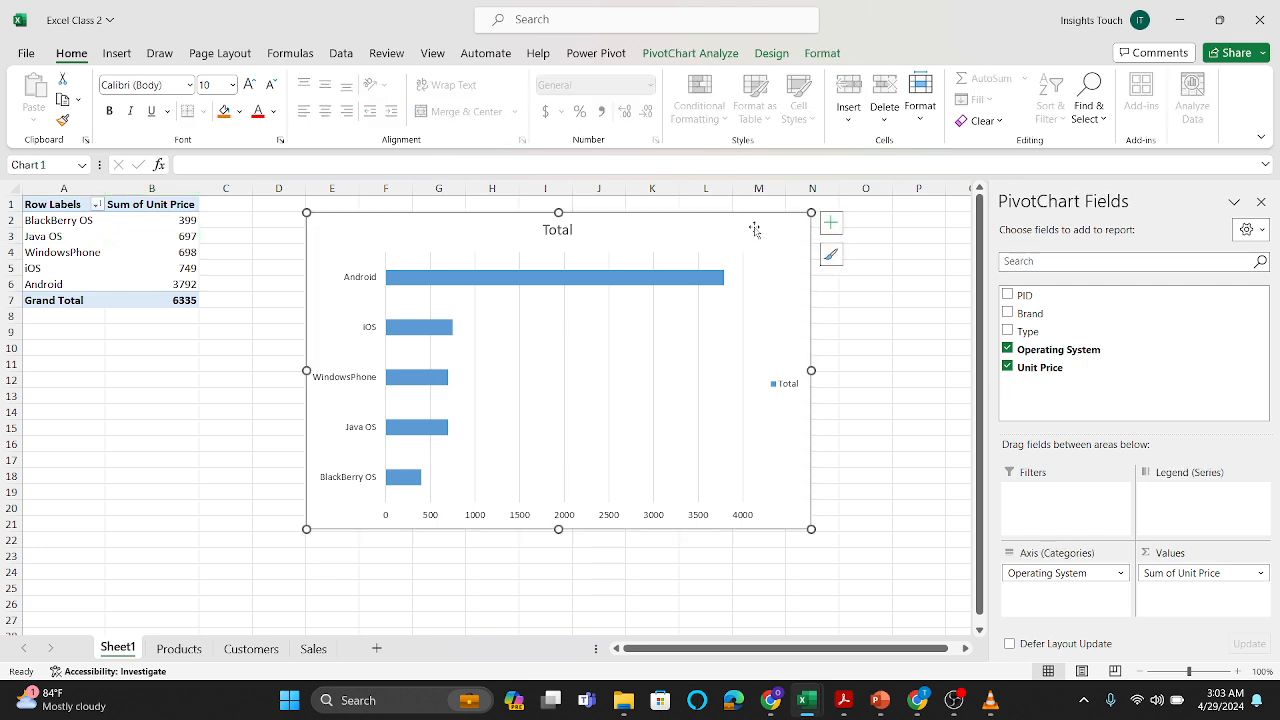
{"action": "left_click", "coordinate": [832, 226]}
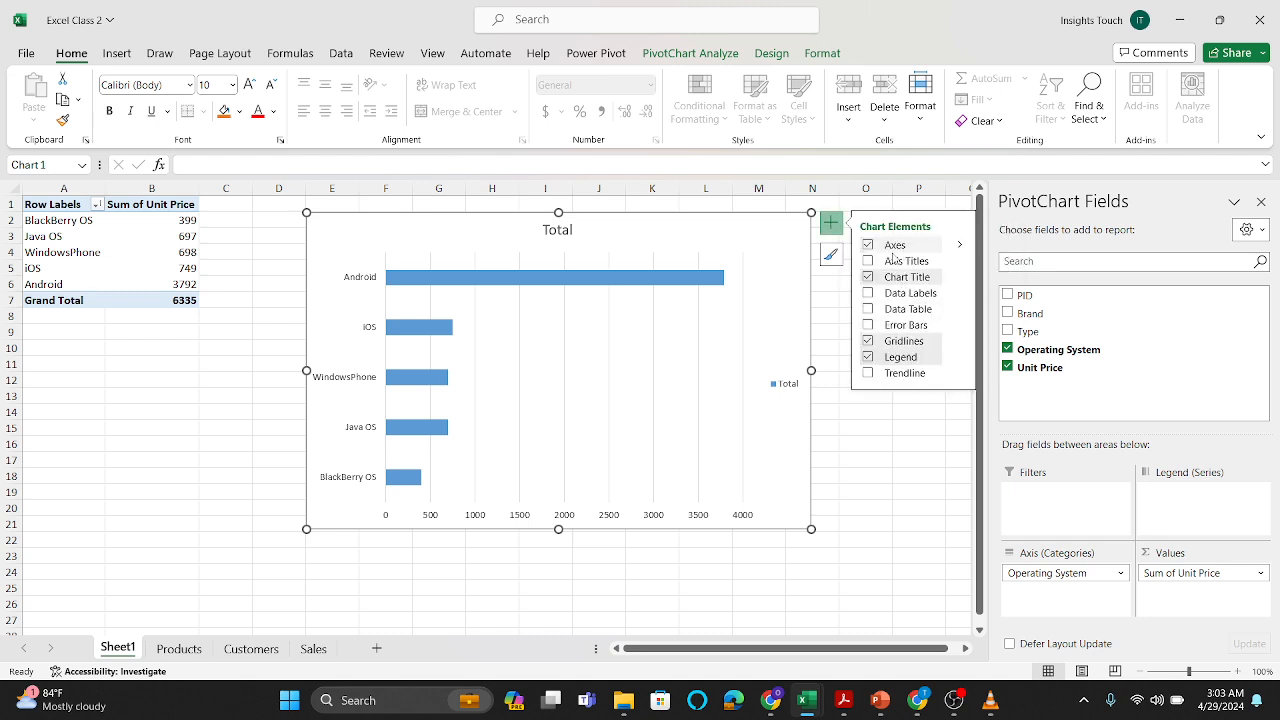
{"action": "left_click", "coordinate": [868, 341]}
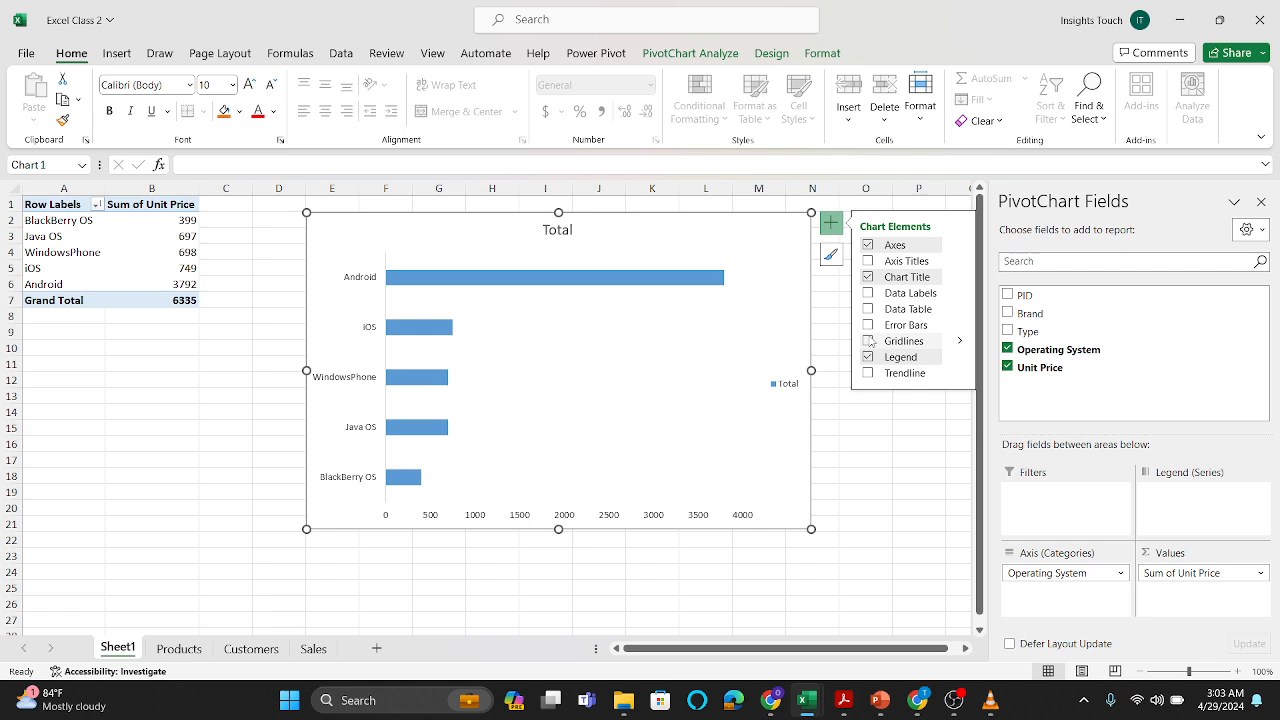
{"action": "left_click", "coordinate": [868, 293]}
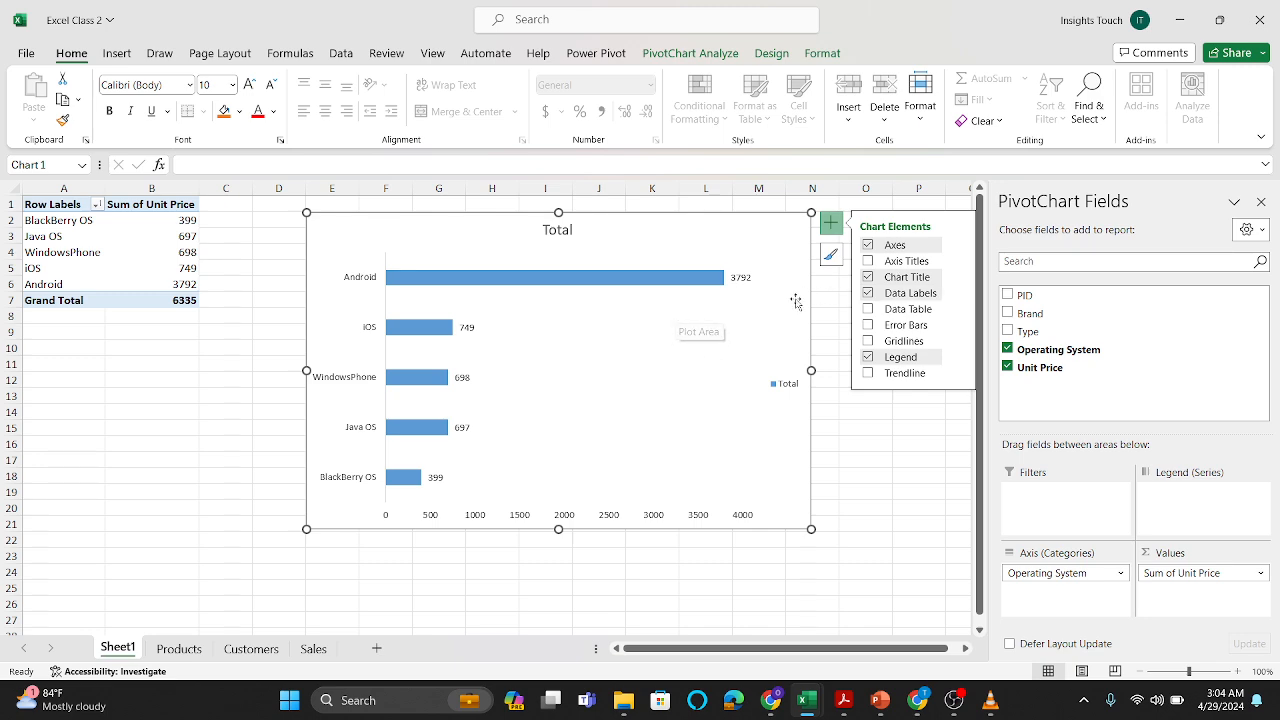
{"action": "left_click", "coordinate": [960, 294]}
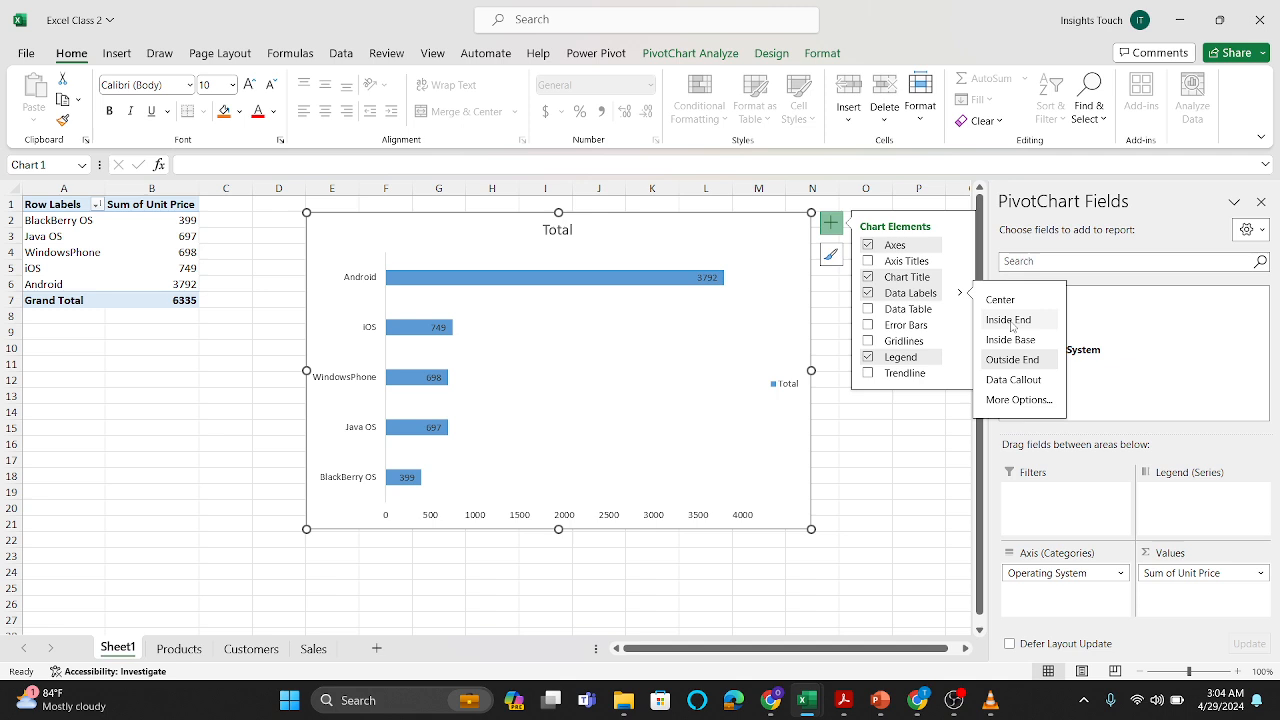
{"action": "left_click", "coordinate": [1010, 321]}
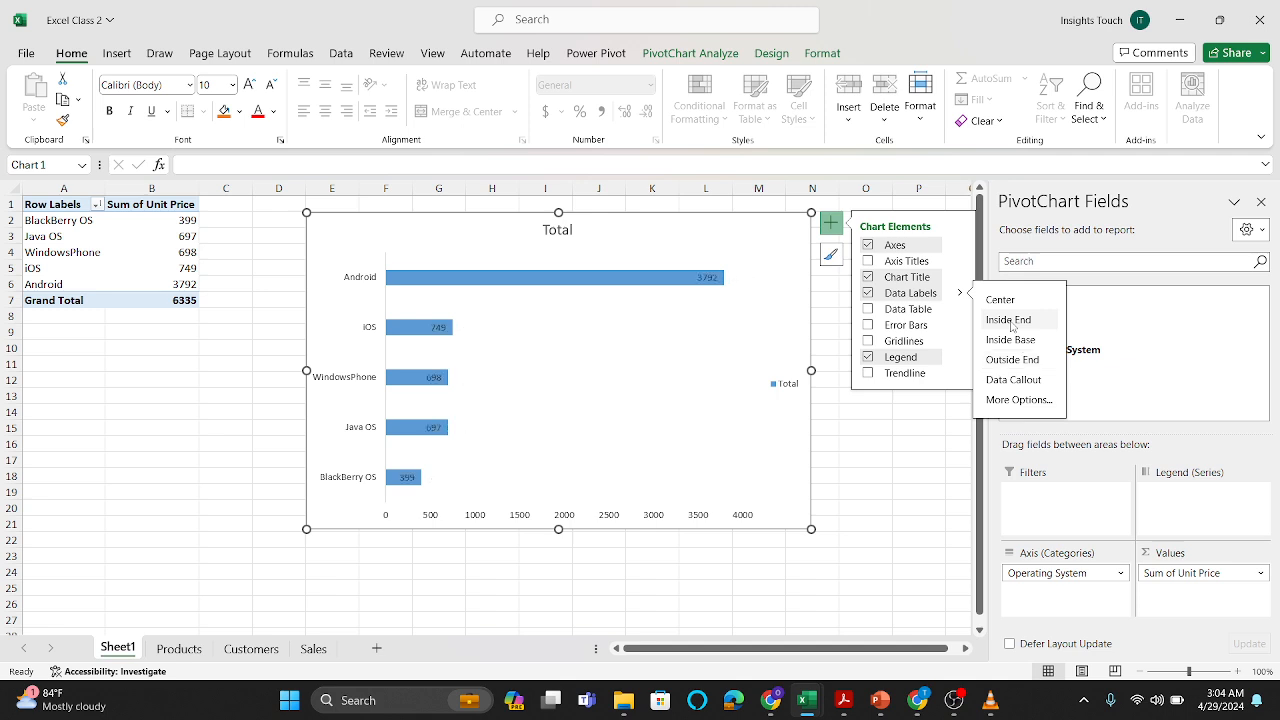
Step: Format the PivotChart's data labels in white, bold, size 10 text
{"action": "left_click", "coordinate": [710, 284]}
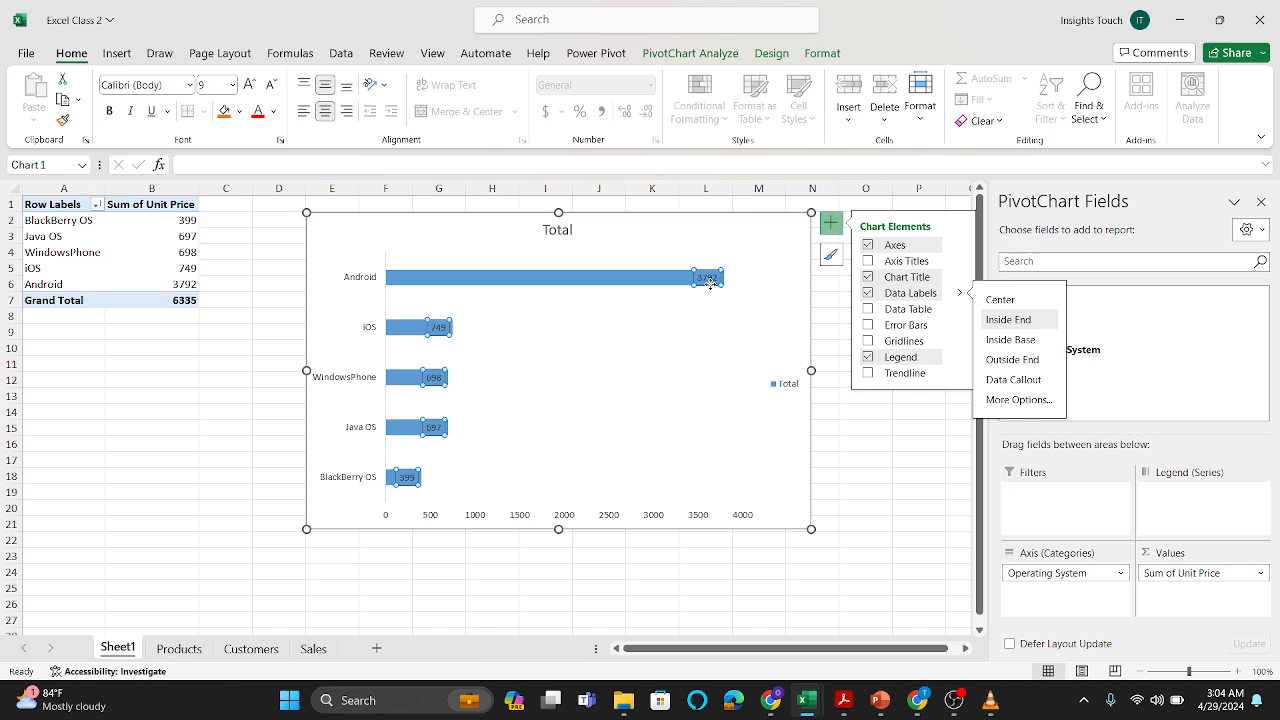
{"action": "left_click", "coordinate": [113, 58]}
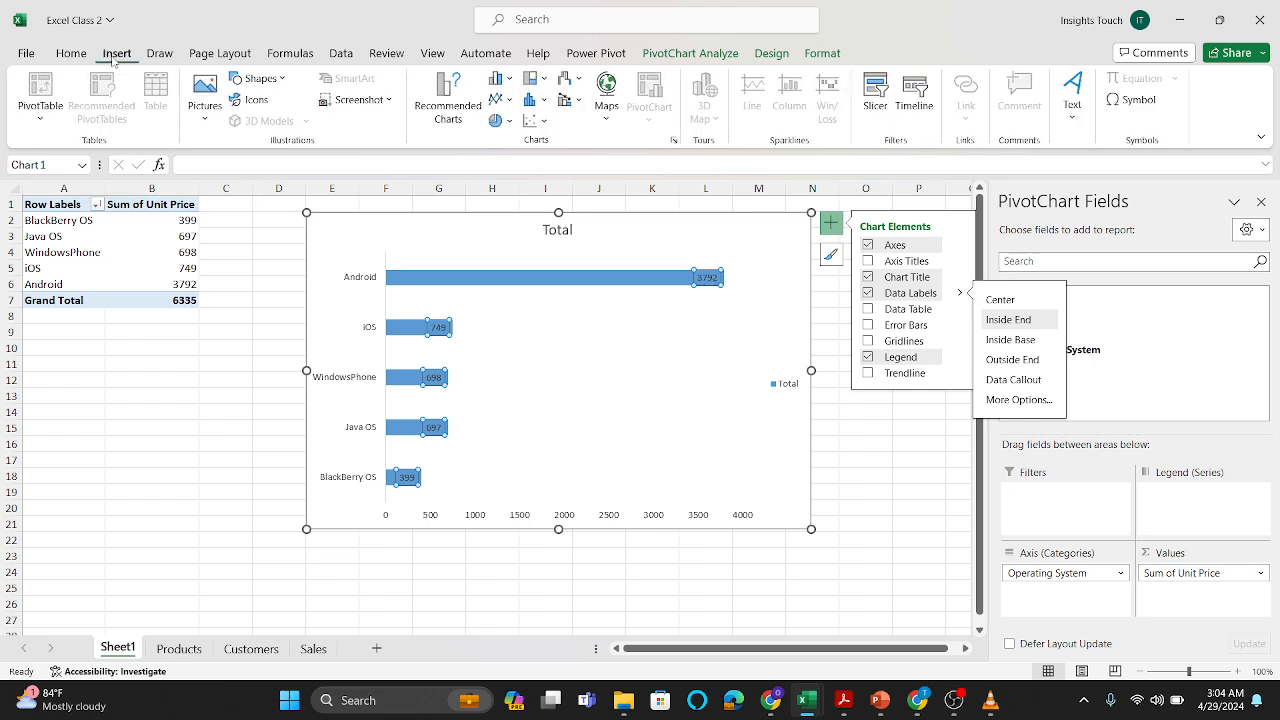
{"action": "left_click", "coordinate": [71, 54]}
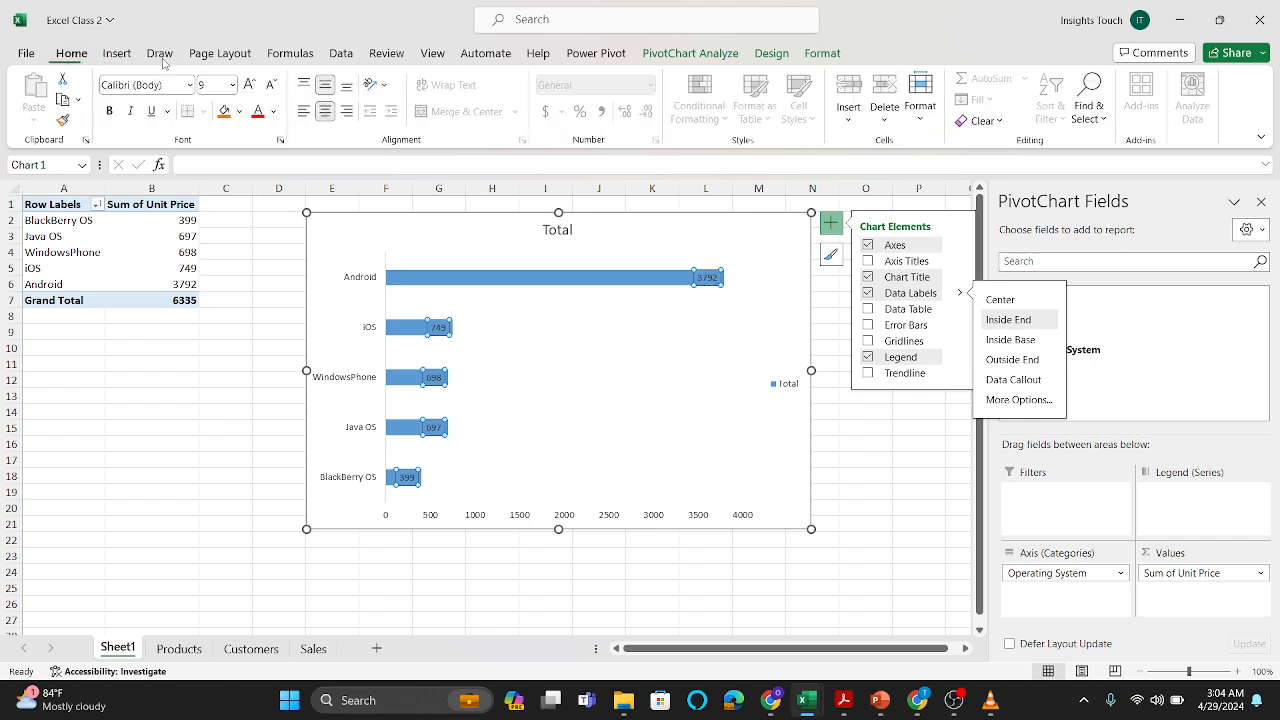
{"action": "left_click", "coordinate": [274, 113]}
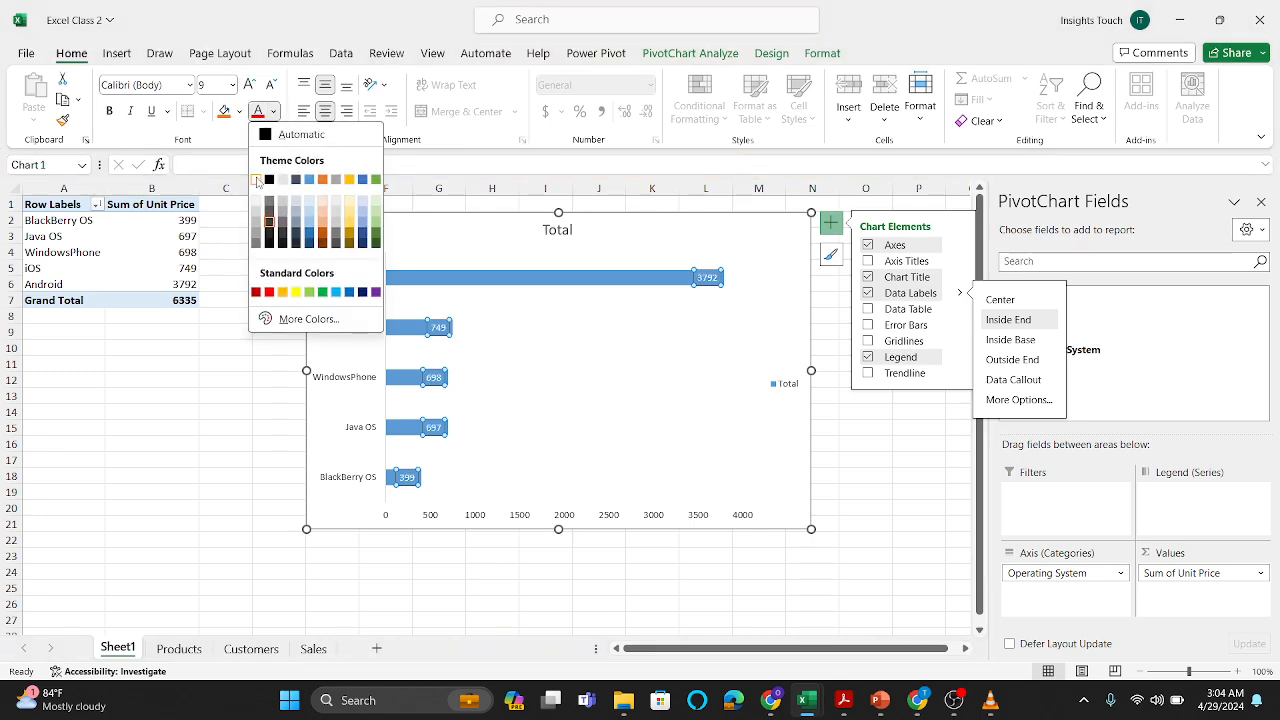
{"action": "left_click", "coordinate": [257, 180]}
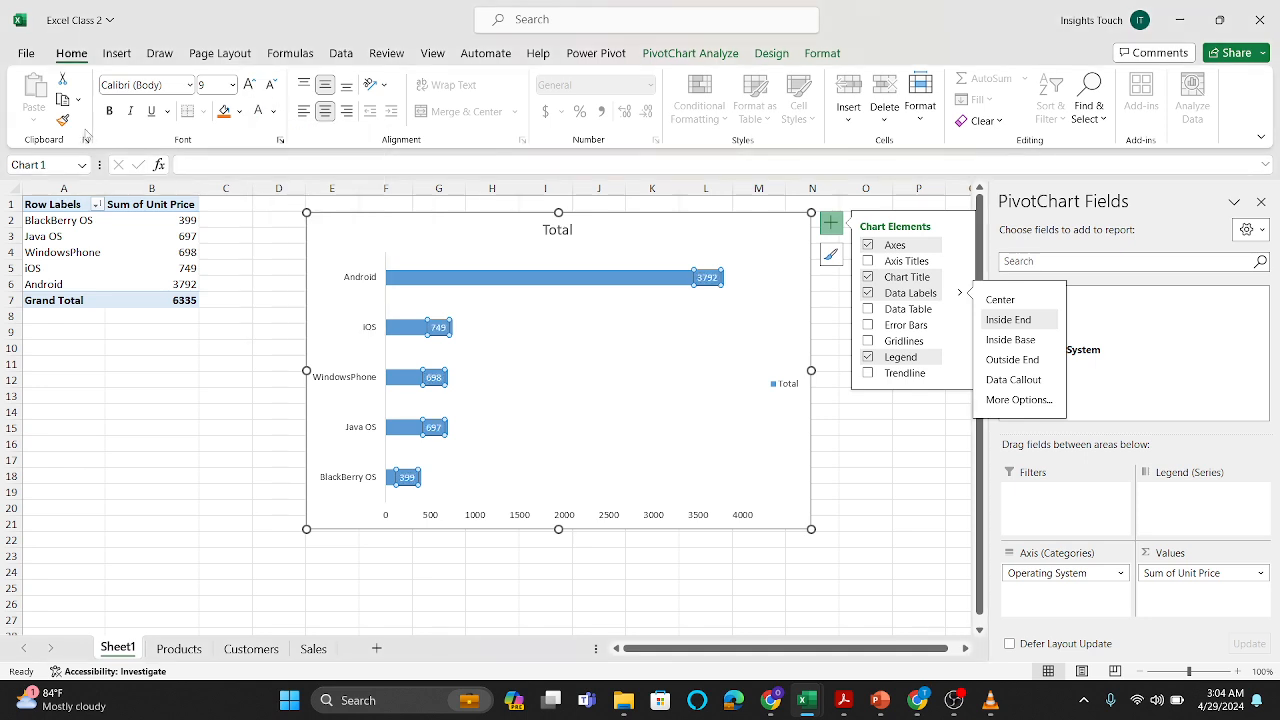
{"action": "left_click", "coordinate": [109, 110]}
{"action": "left_click", "coordinate": [233, 85]}
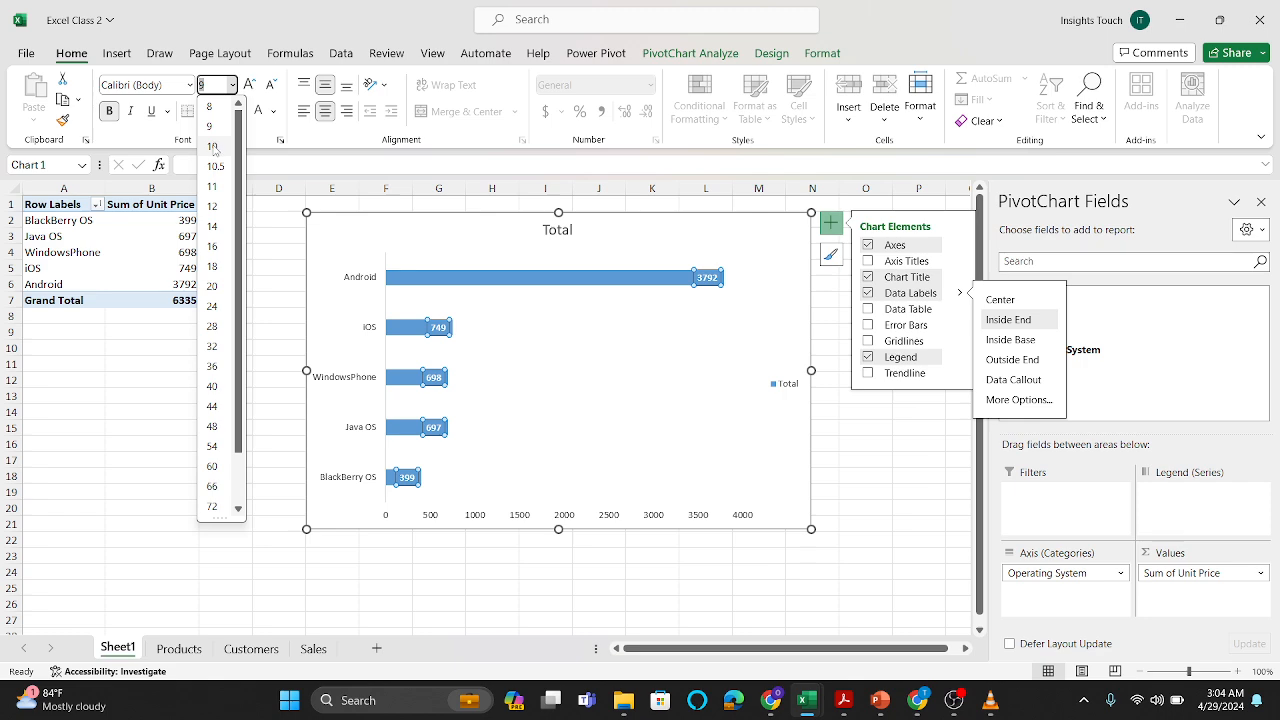
{"action": "left_click", "coordinate": [213, 147]}
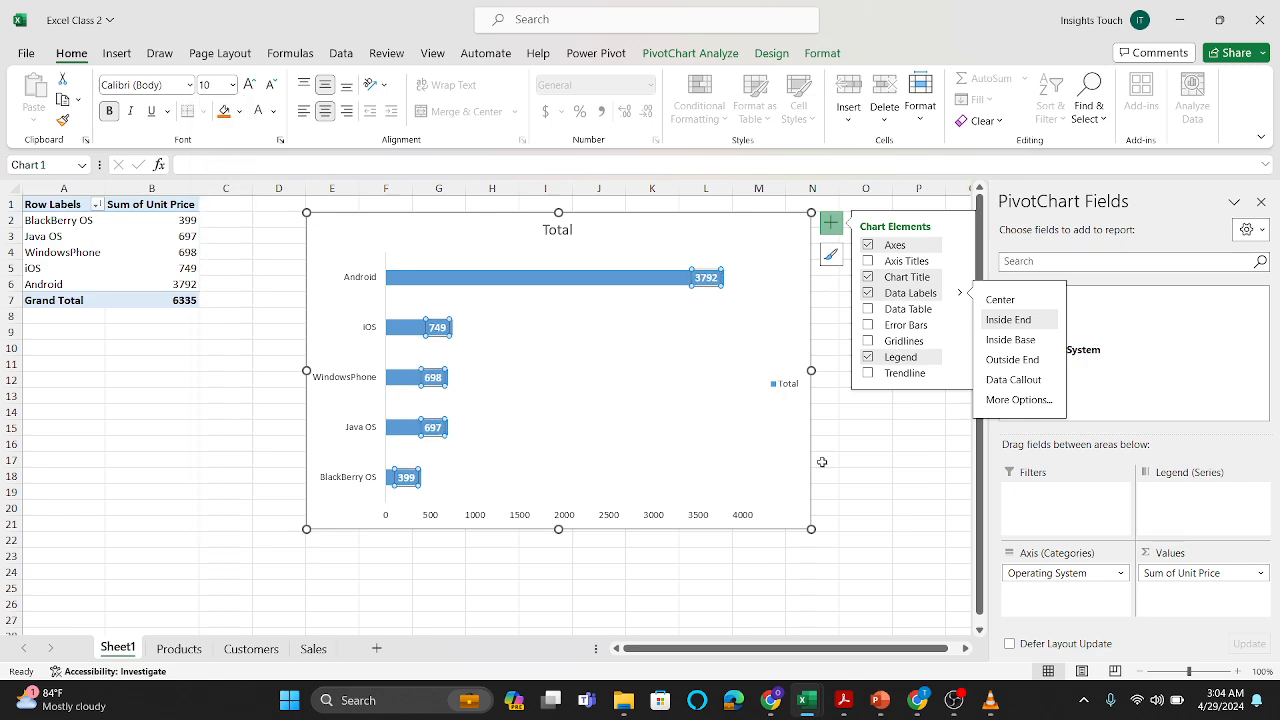
Step: Hide the PivotChart's legend and its primary horizontal axis
{"action": "left_click", "coordinate": [711, 378]}
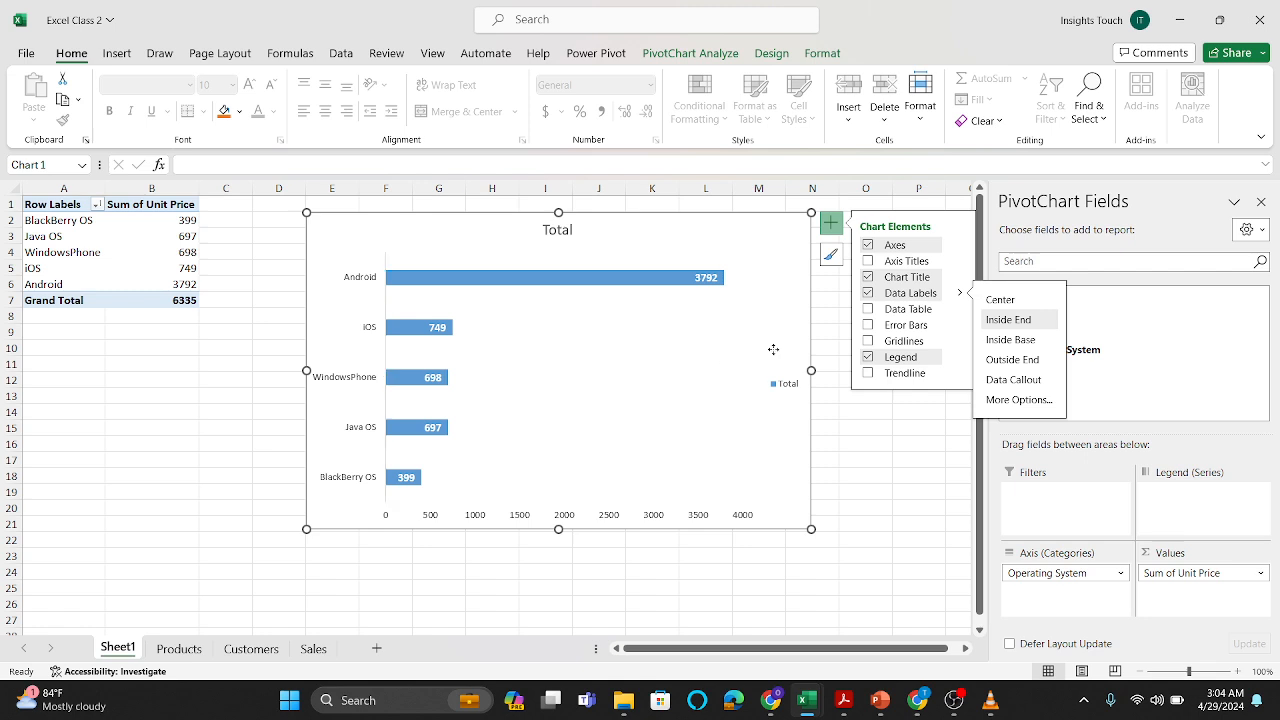
{"action": "left_click", "coordinate": [867, 357]}
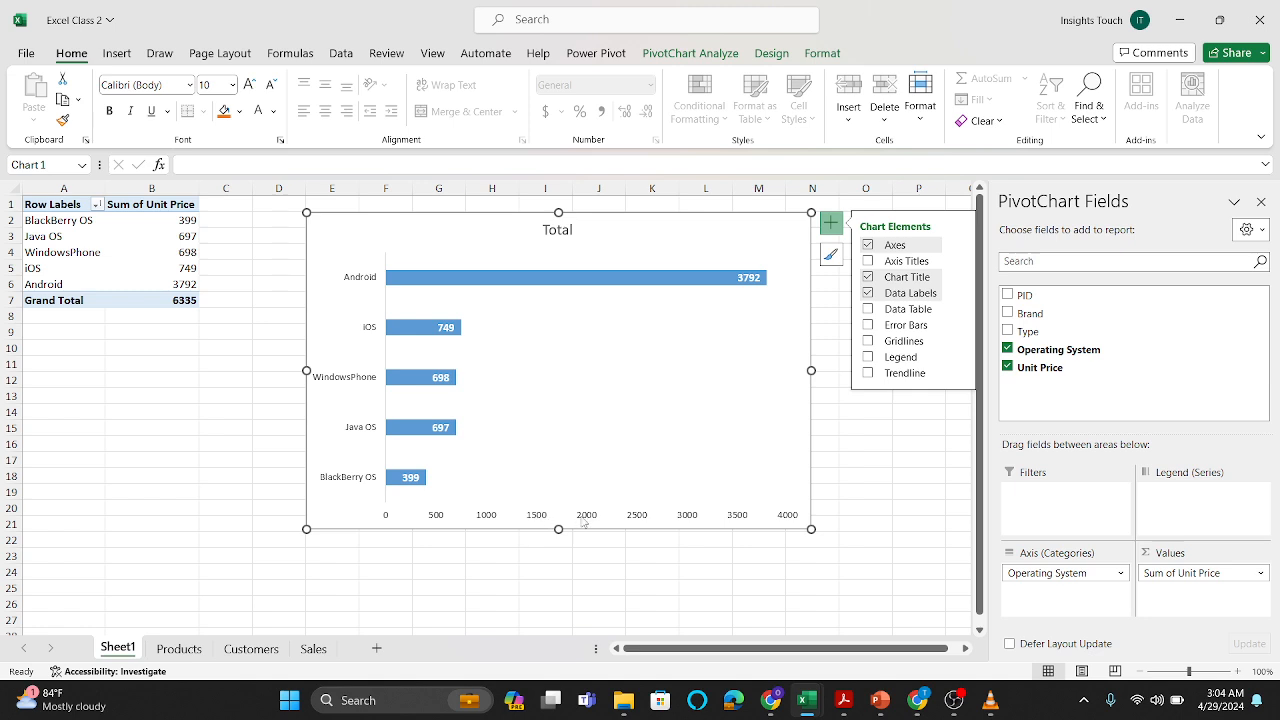
{"action": "left_click", "coordinate": [959, 246]}
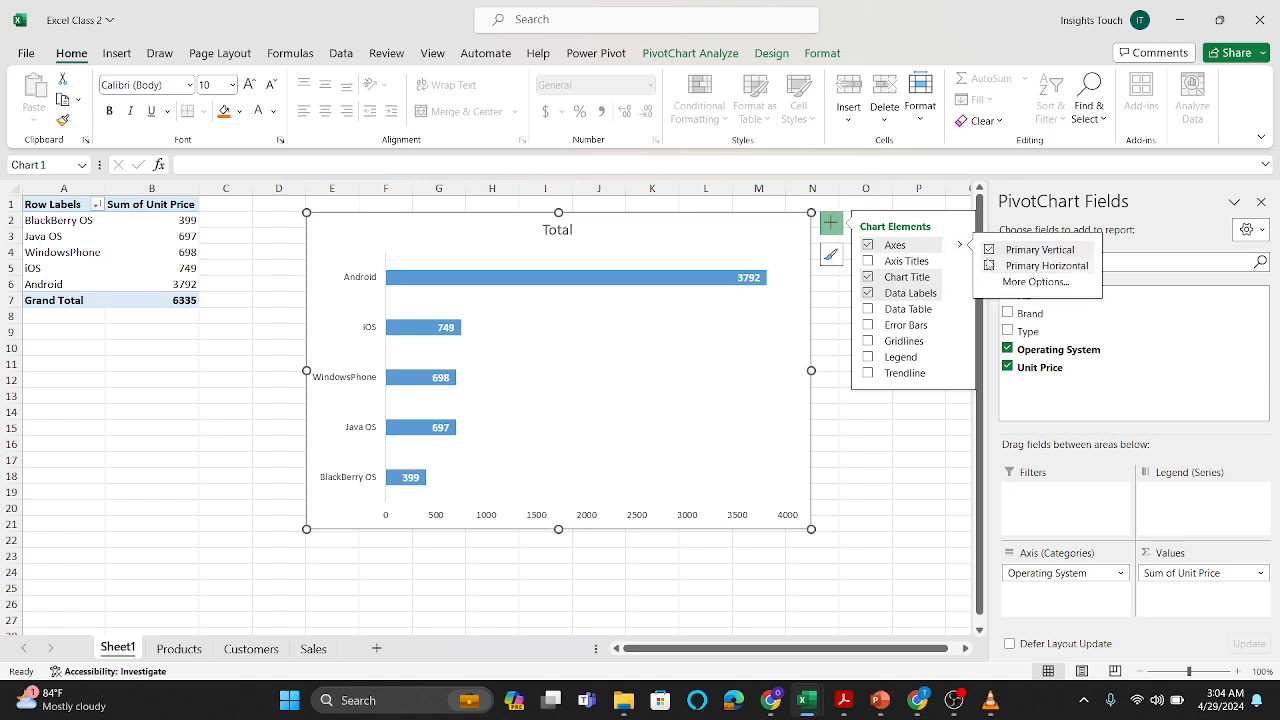
{"action": "left_click", "coordinate": [989, 266]}
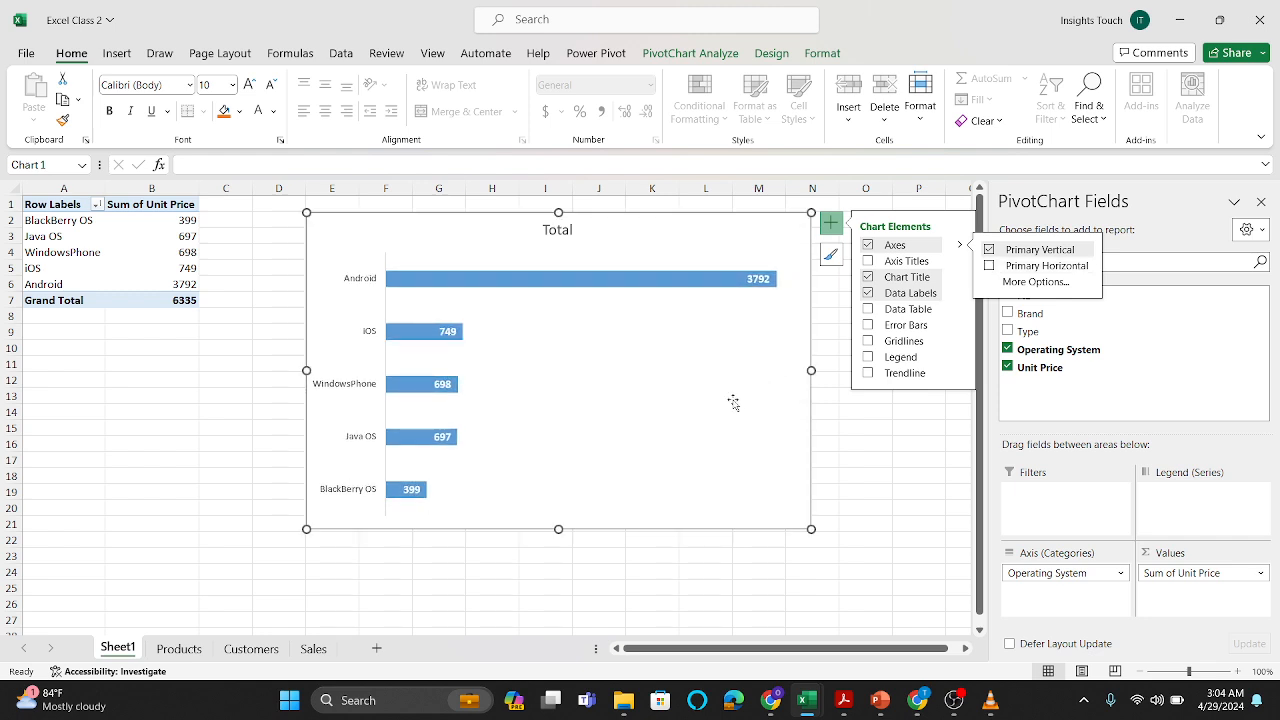
{"action": "left_click", "coordinate": [591, 303]}
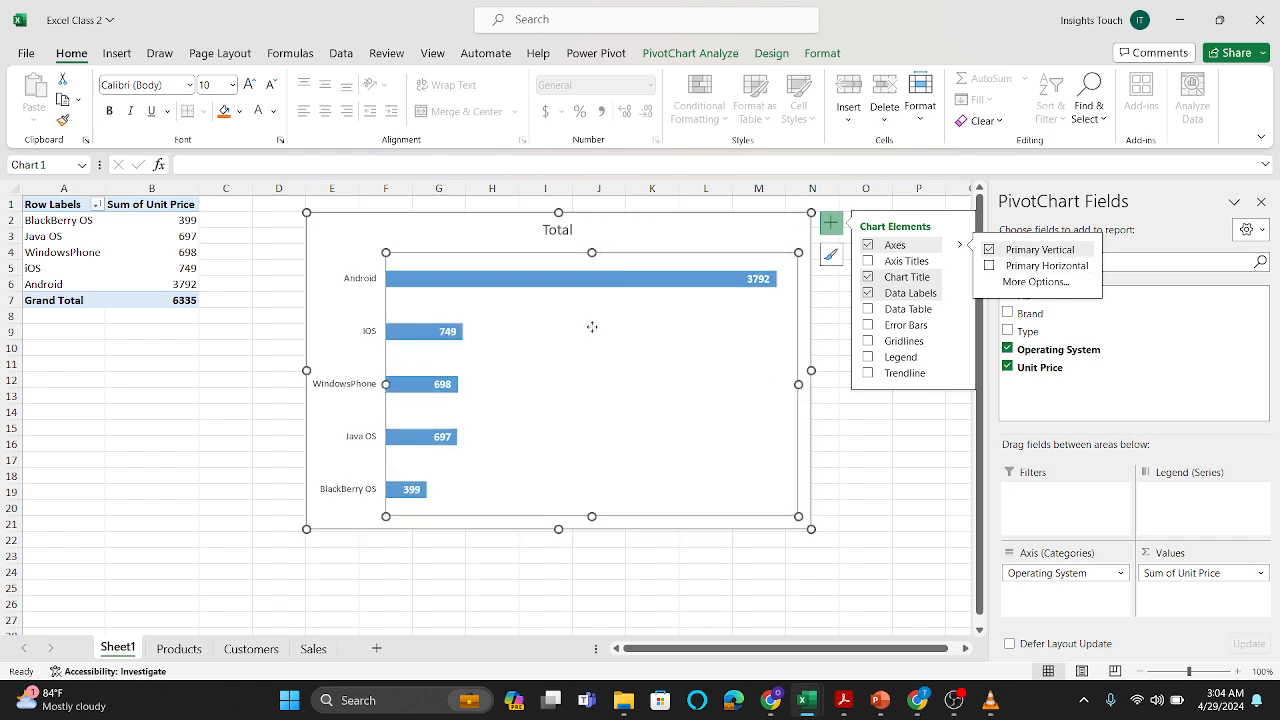
{"action": "left_click", "coordinate": [676, 285]}
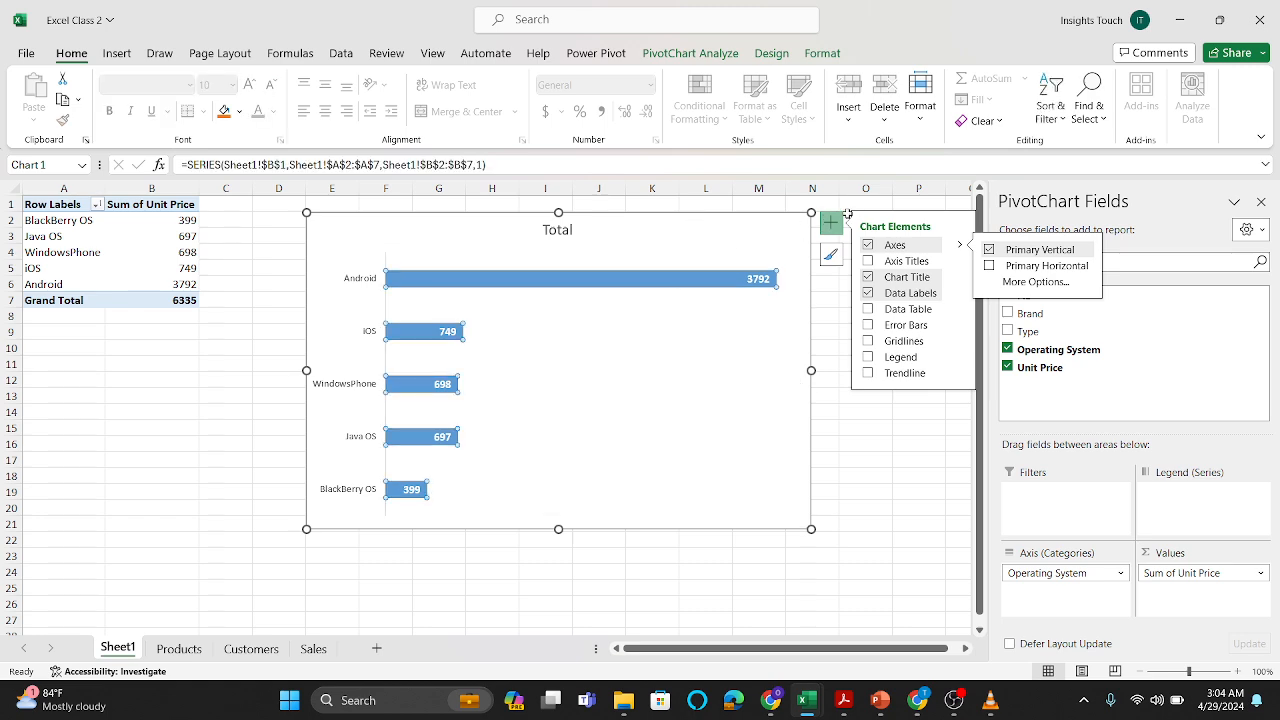
{"action": "left_click", "coordinate": [831, 222]}
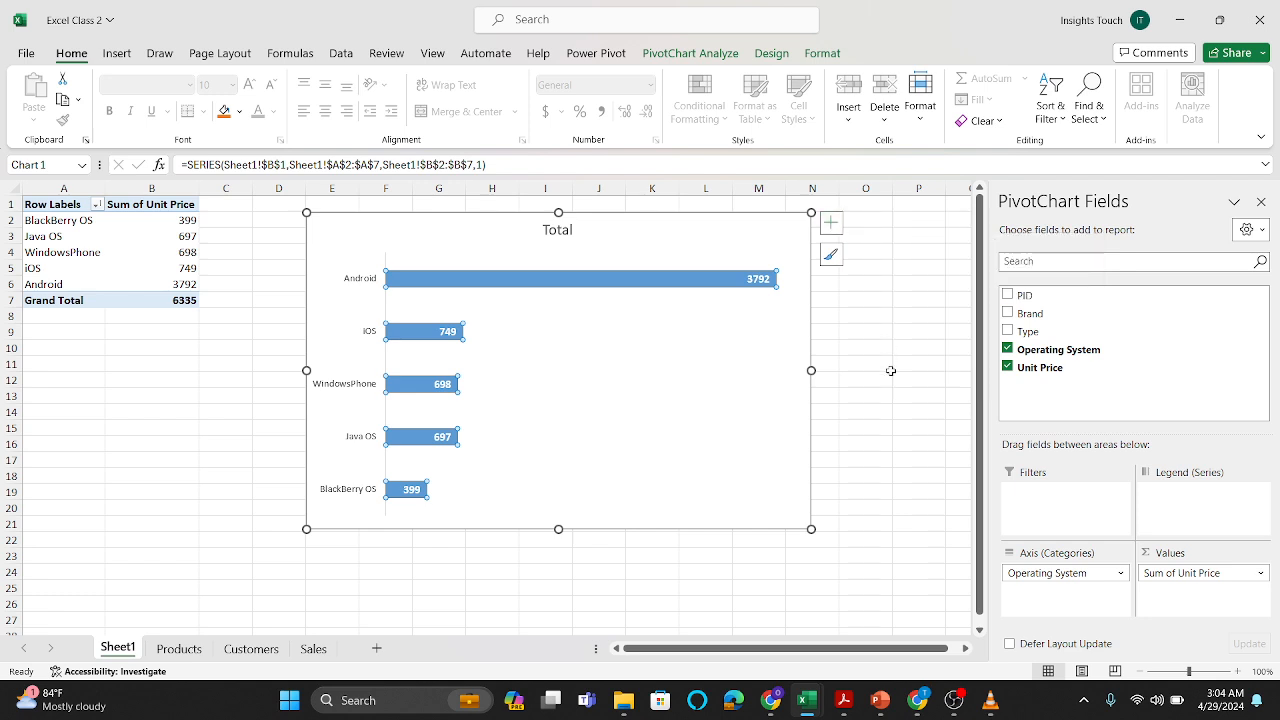
Step: Thicken the bars by reducing the data series' gap width to 85%
{"action": "left_click", "coordinate": [746, 235]}
{"action": "double_click", "coordinate": [684, 284]}
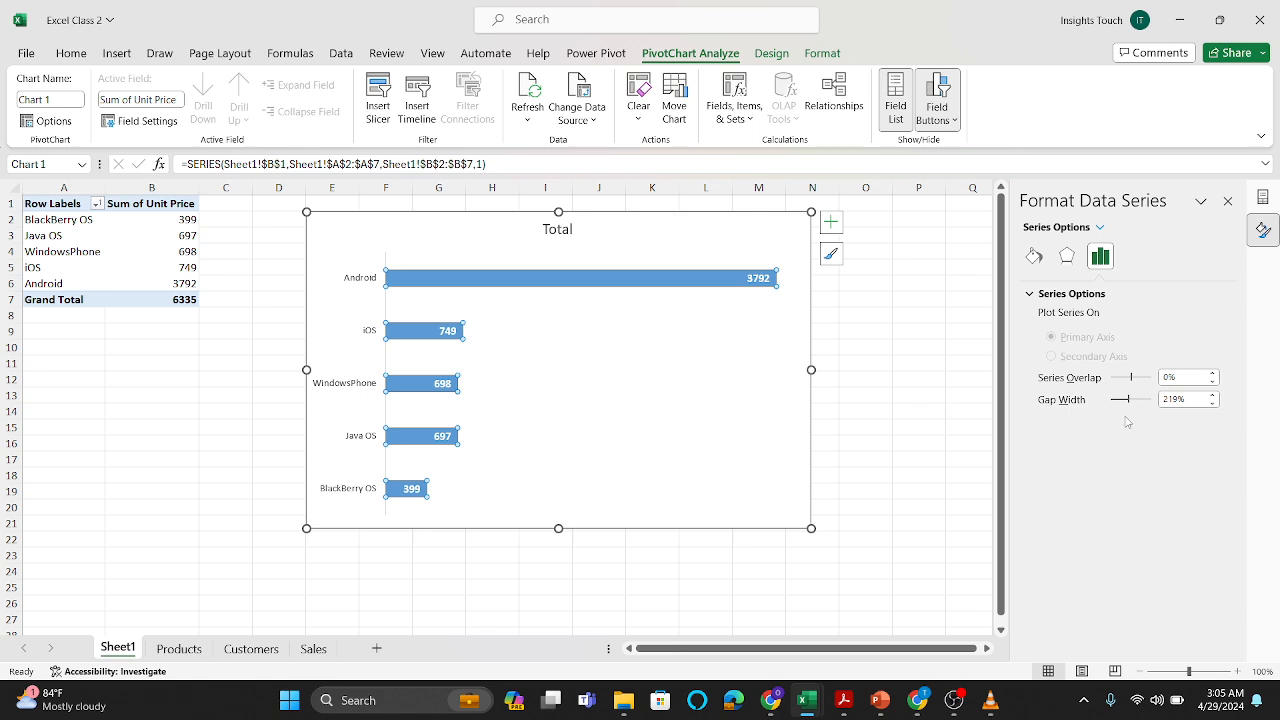
{"action": "left_click_drag", "start_coordinate": [1127, 402], "coordinate": [1118, 405]}
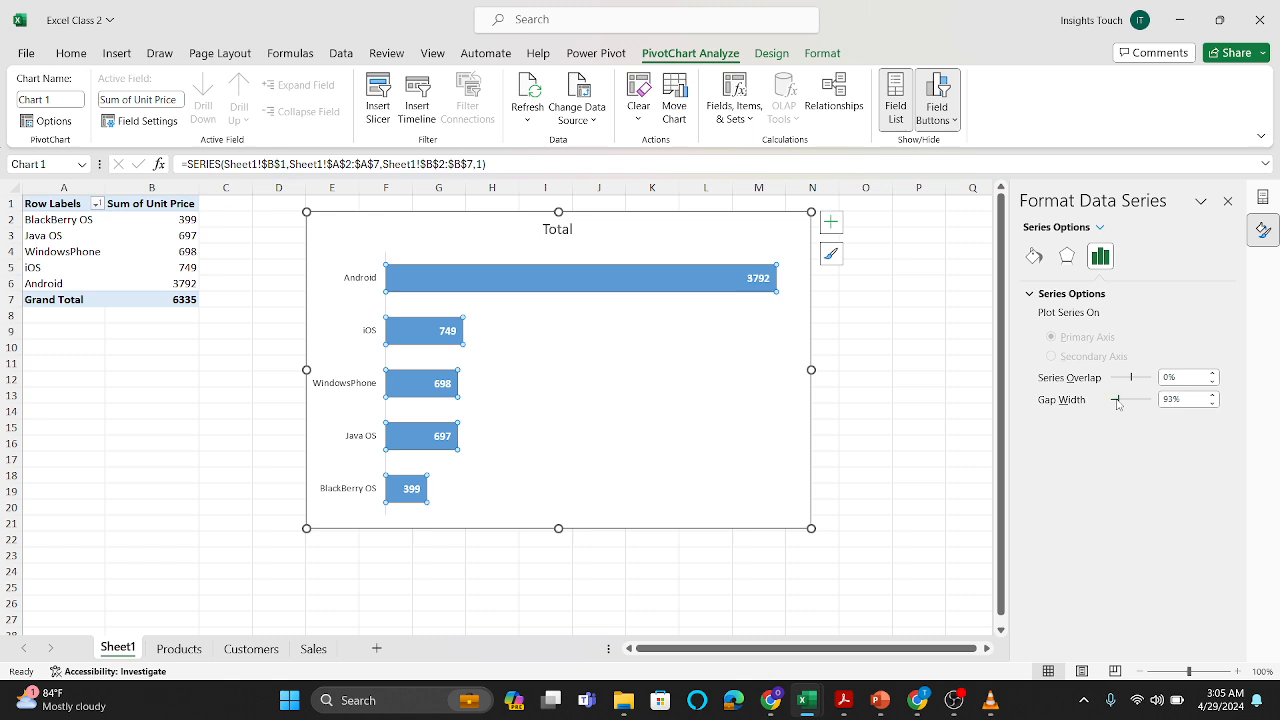
{"action": "left_click_drag", "start_coordinate": [1118, 404], "coordinate": [1133, 403]}
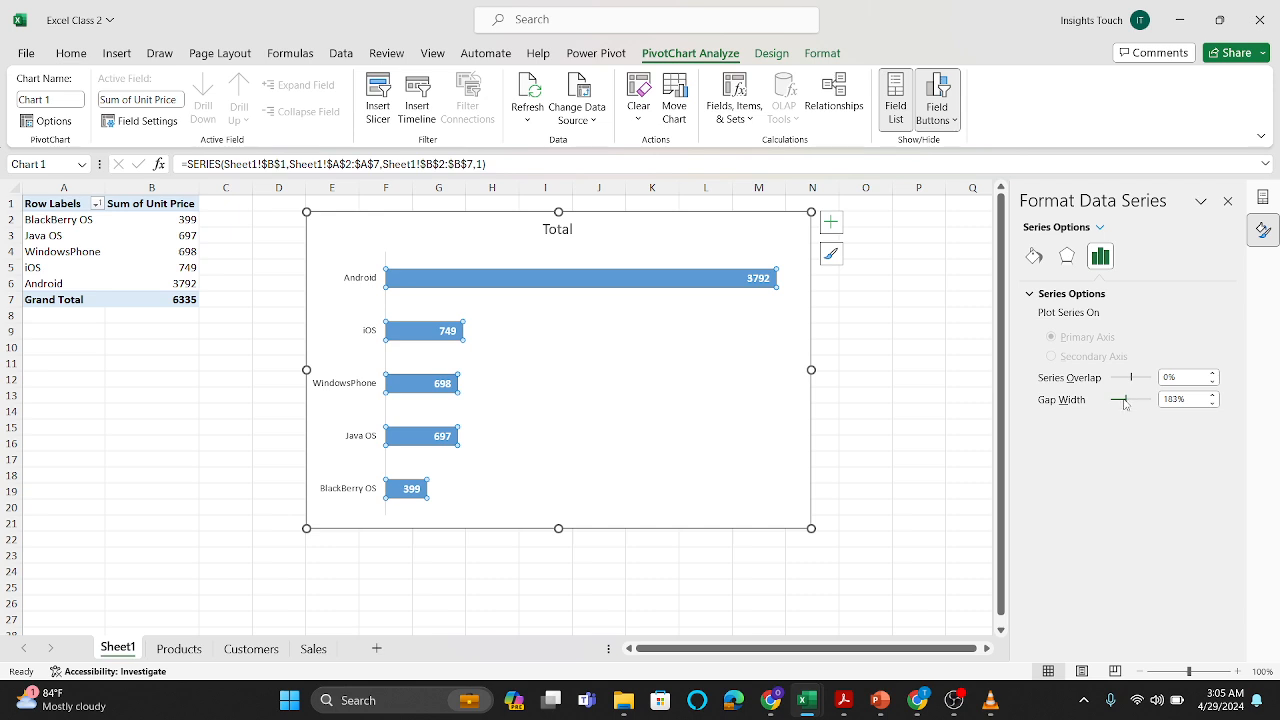
{"action": "left_click_drag", "start_coordinate": [1126, 403], "coordinate": [1118, 403]}
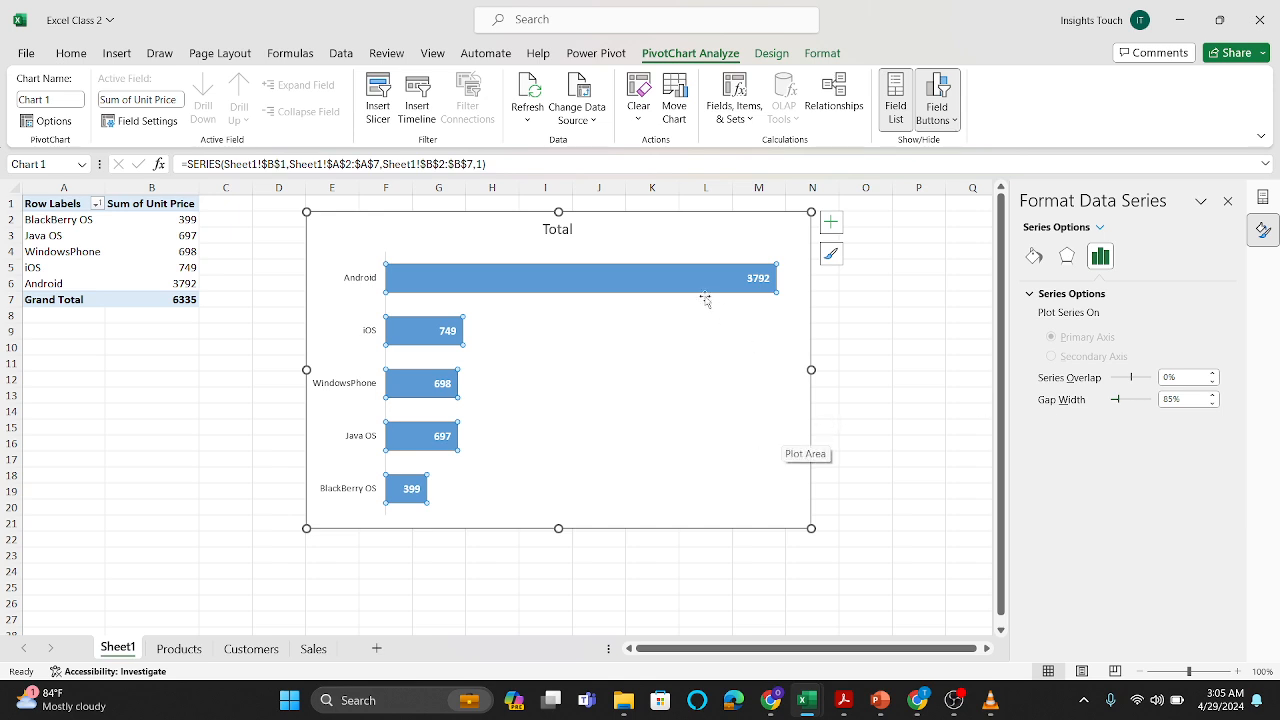
{"action": "left_click", "coordinate": [660, 553]}
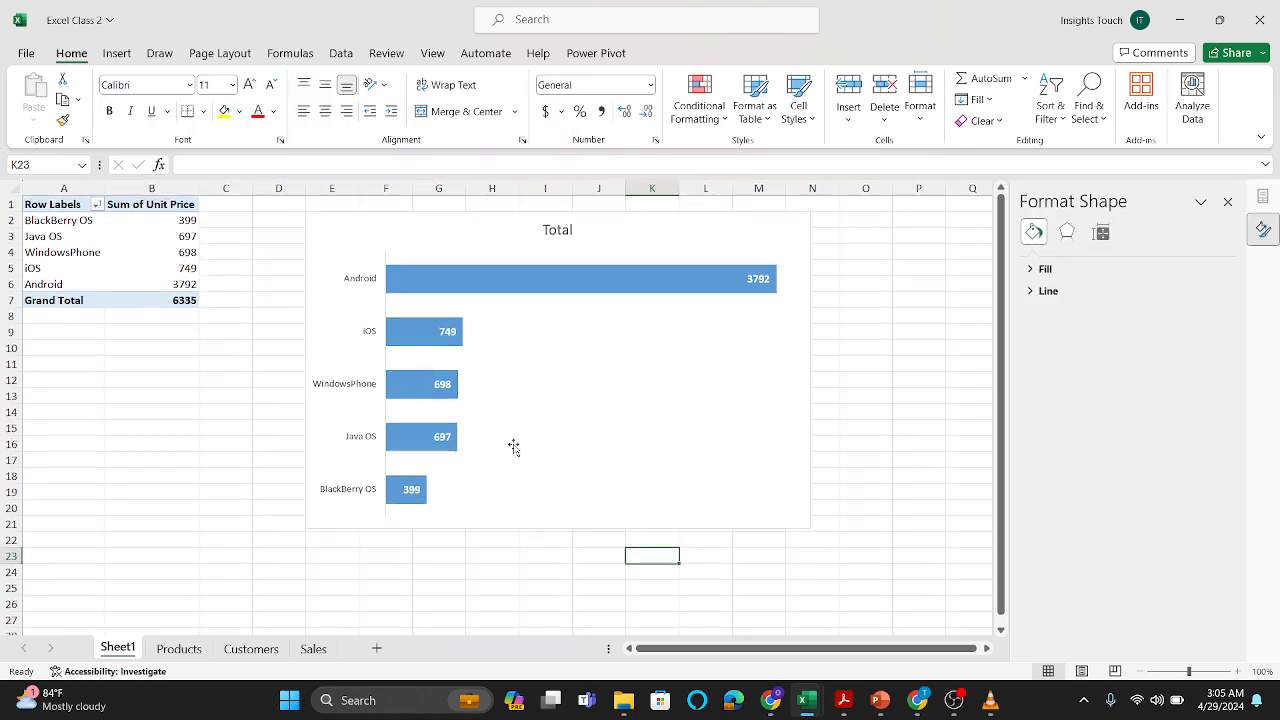
Step: Set the font size of the operating system axis labels to 10.5
{"action": "left_click", "coordinate": [370, 397]}
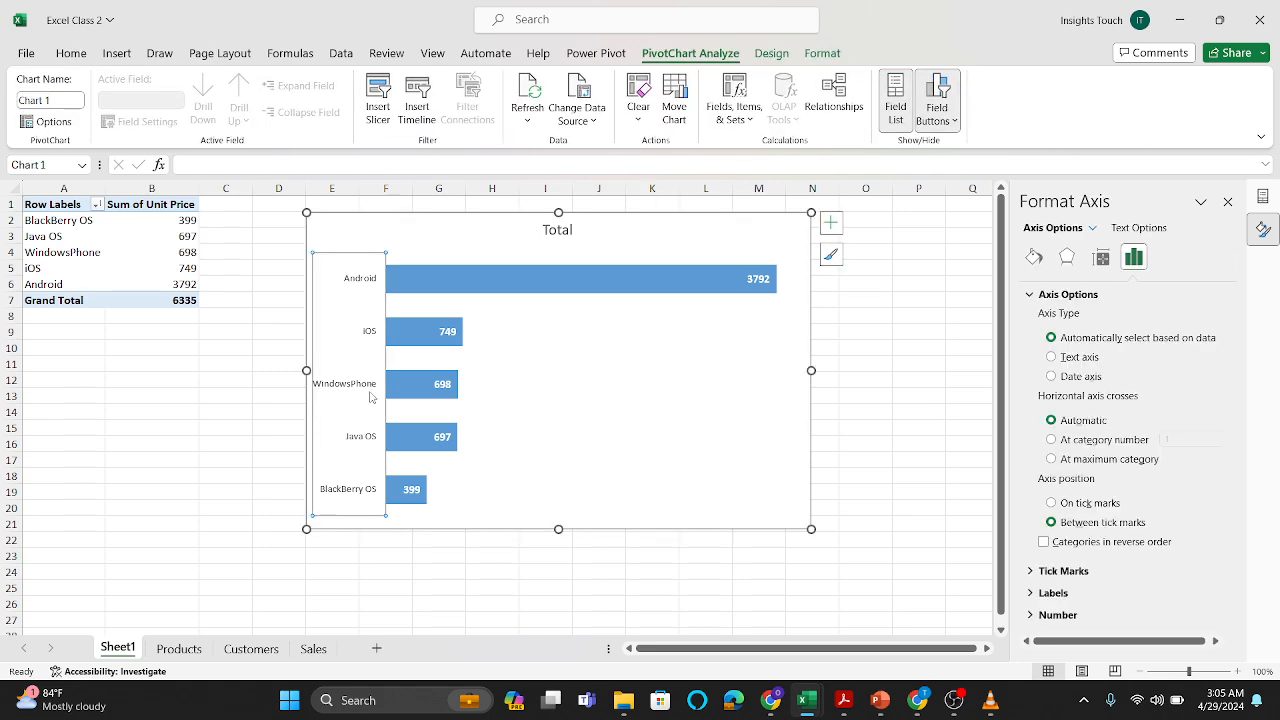
{"action": "left_click", "coordinate": [72, 54]}
{"action": "left_click", "coordinate": [232, 84]}
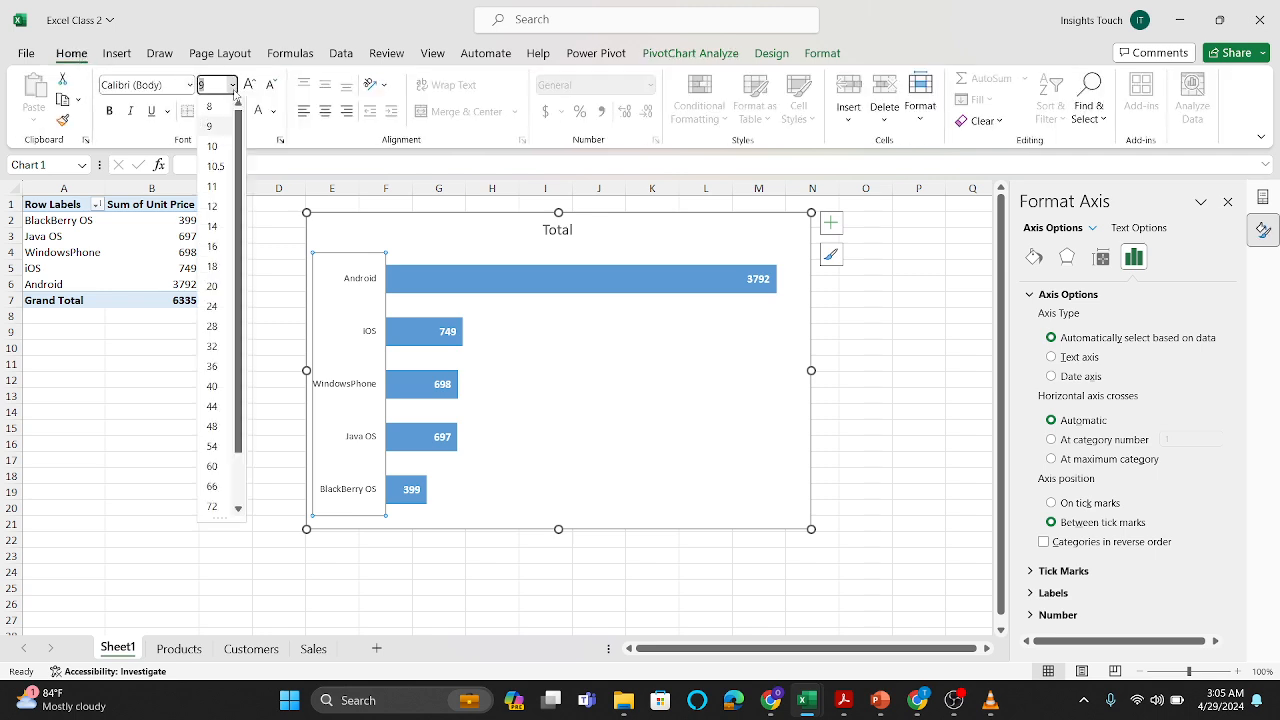
{"action": "left_click", "coordinate": [216, 167]}
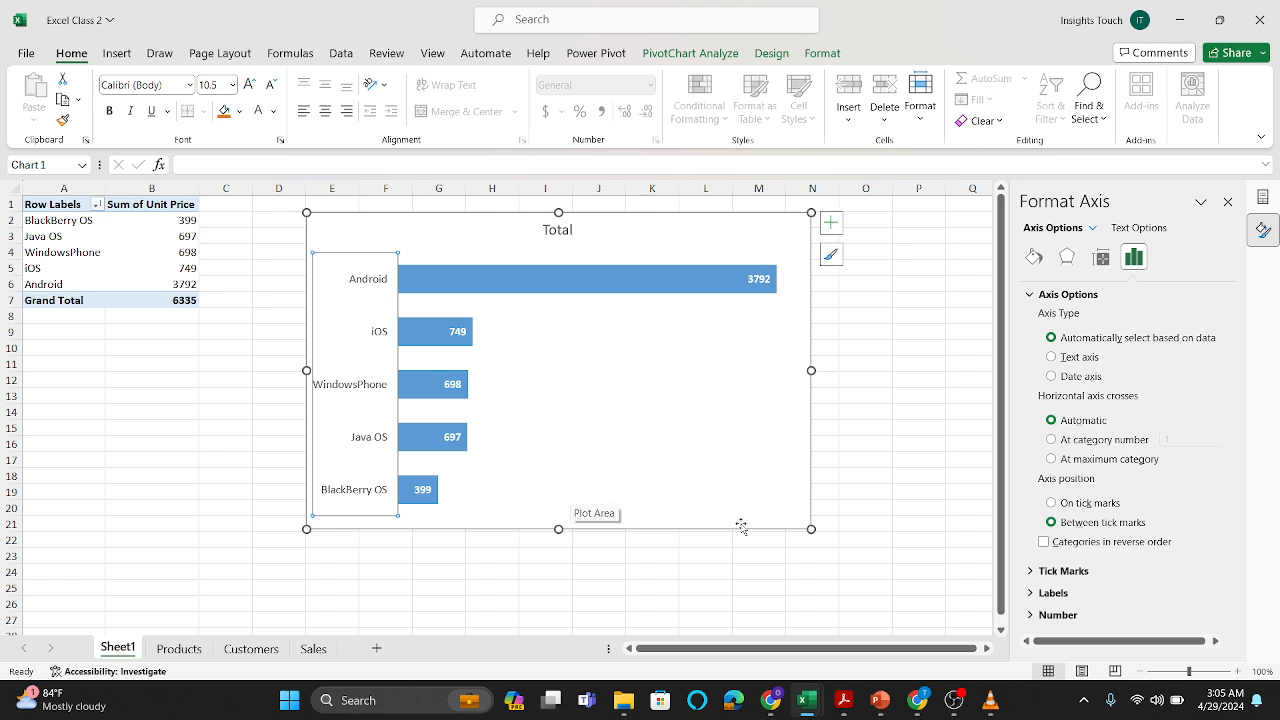
Step: Replace the PivotChart's title with "Operating System by Unit Price"
{"action": "left_click", "coordinate": [566, 230]}
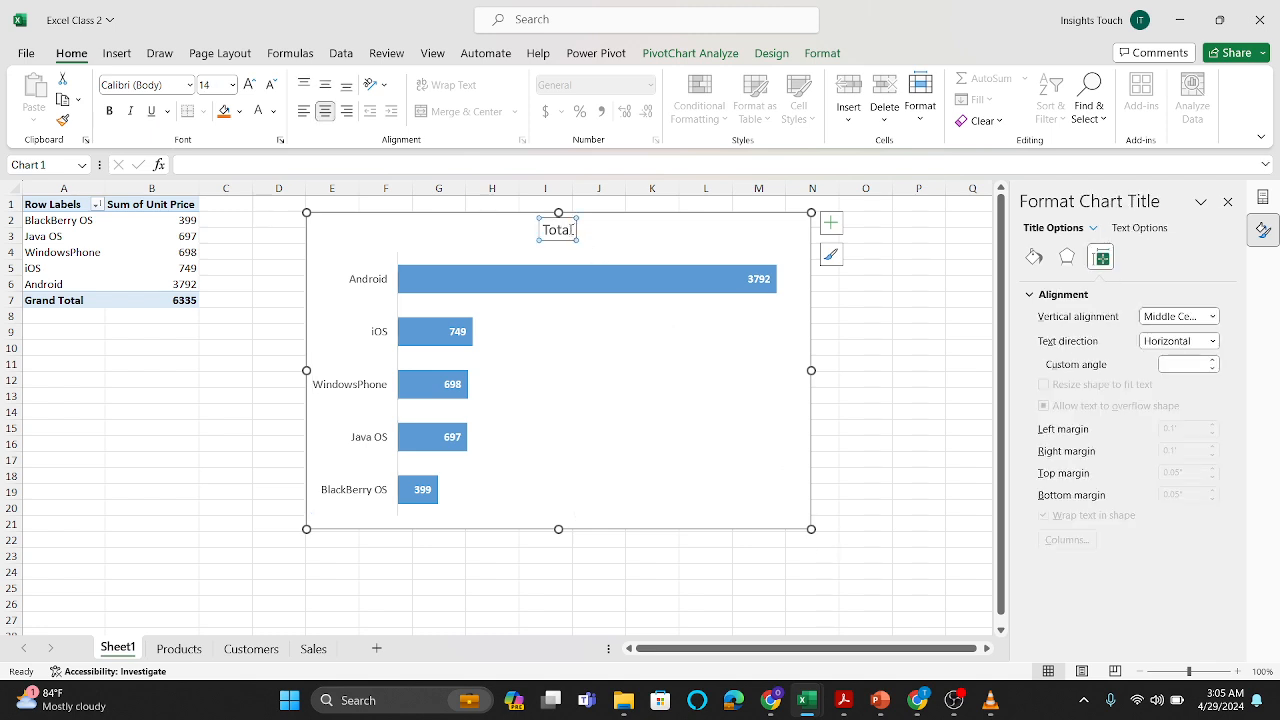
{"action": "left_click", "coordinate": [573, 230]}
{"action": "key", "text": "BackSpace"}
{"action": "key", "text": "BackSpace"}
{"action": "key", "text": "BackSpace"}
{"action": "key", "text": "BackSpace"}
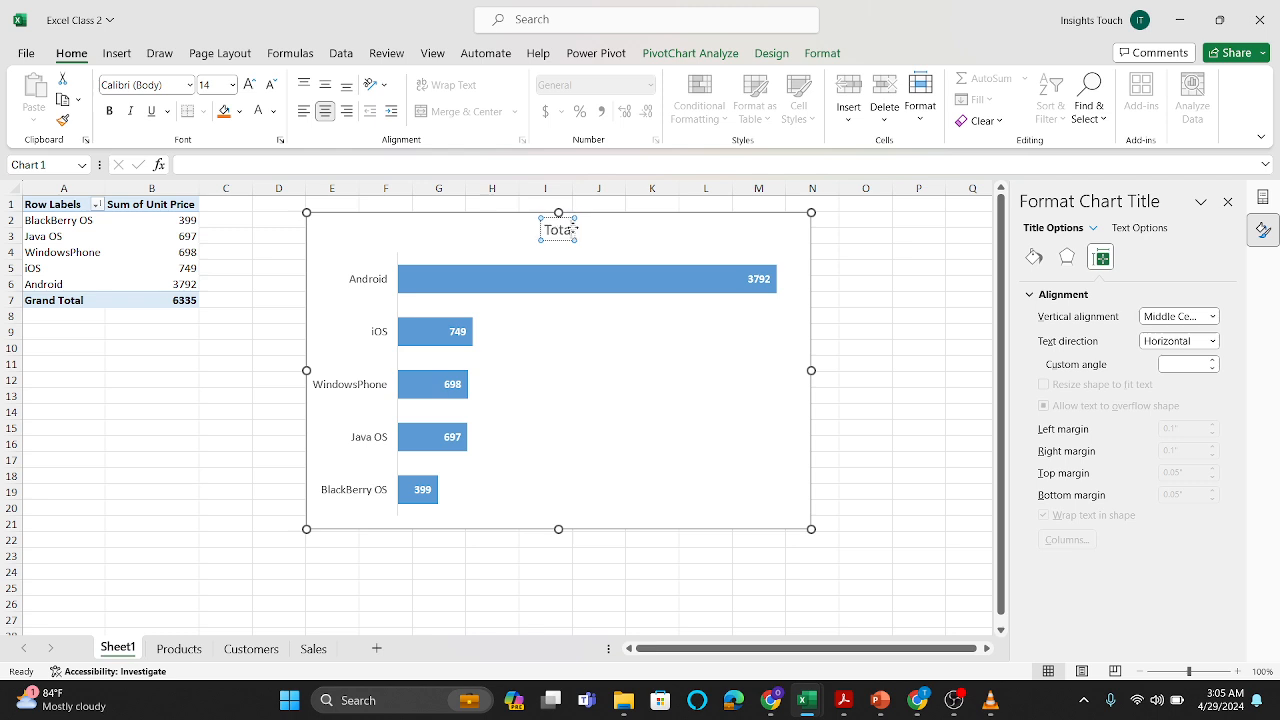
{"action": "key", "text": "BackSpace"}
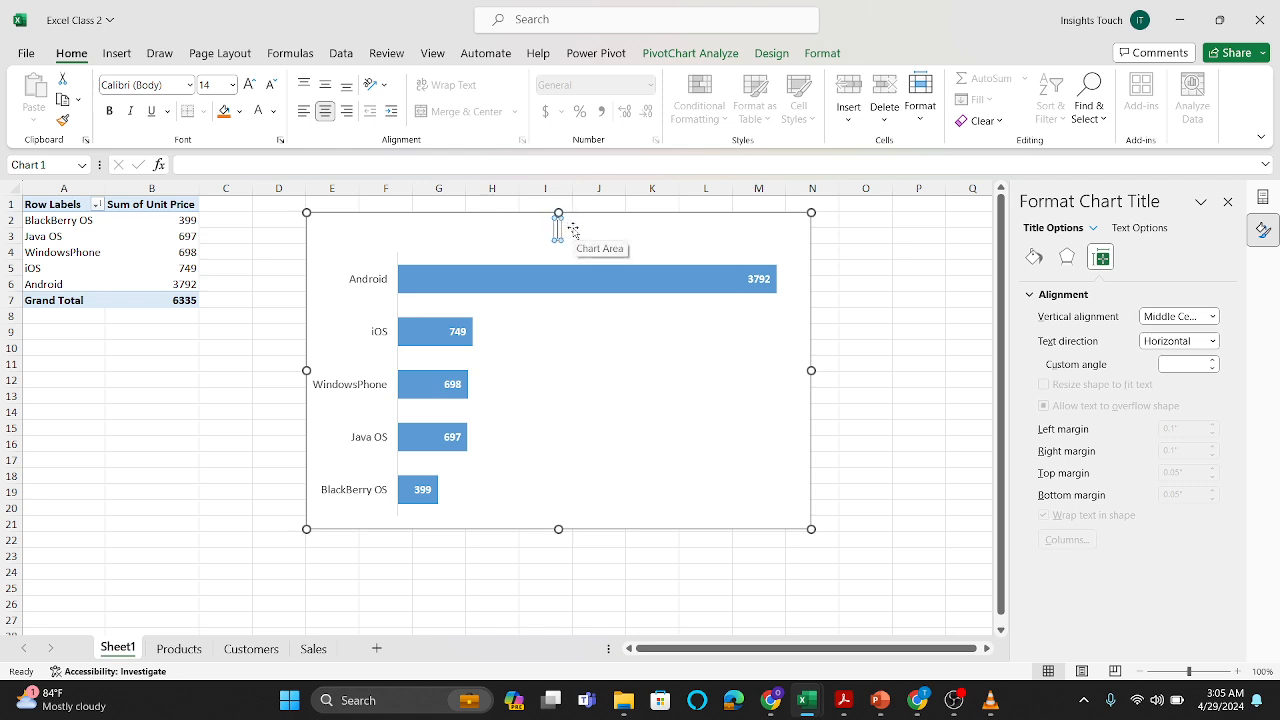
{"action": "key", "text": "Caps_Lock"}
{"action": "type", "text": "O"}
{"action": "key", "text": "Caps_Lock"}
{"action": "type", "text": "p"}
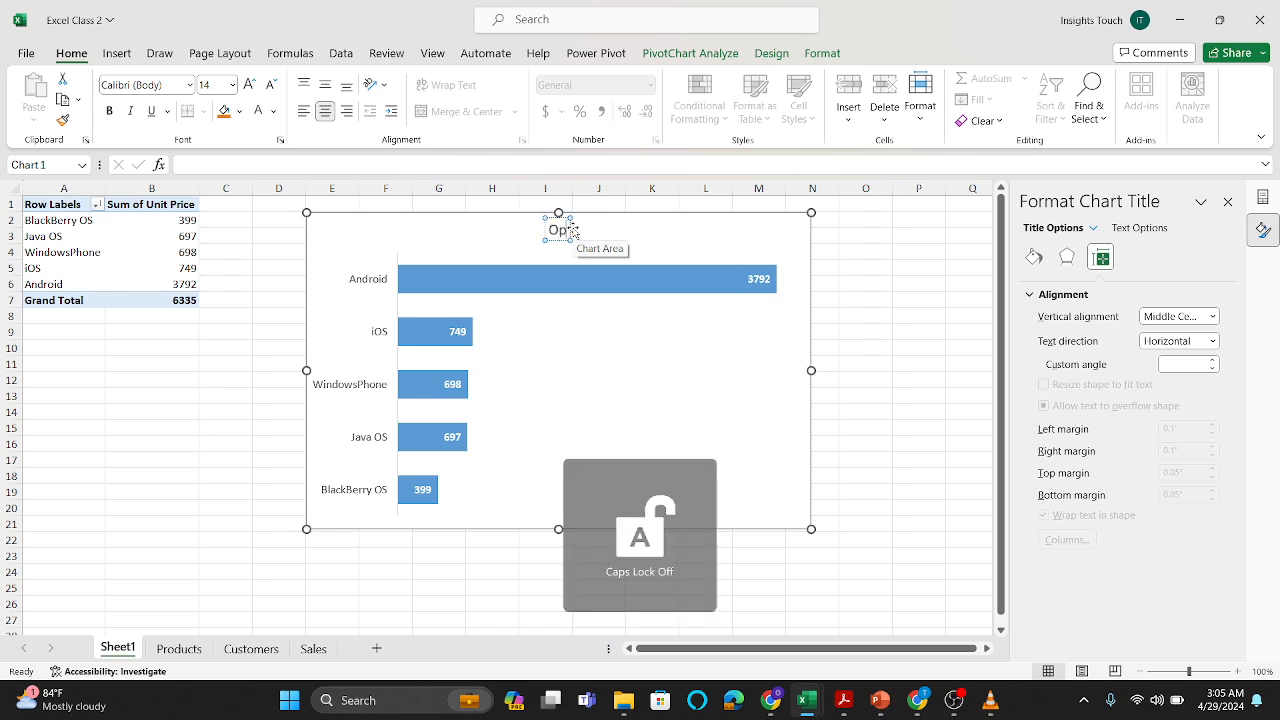
{"action": "type", "text": "erating"}
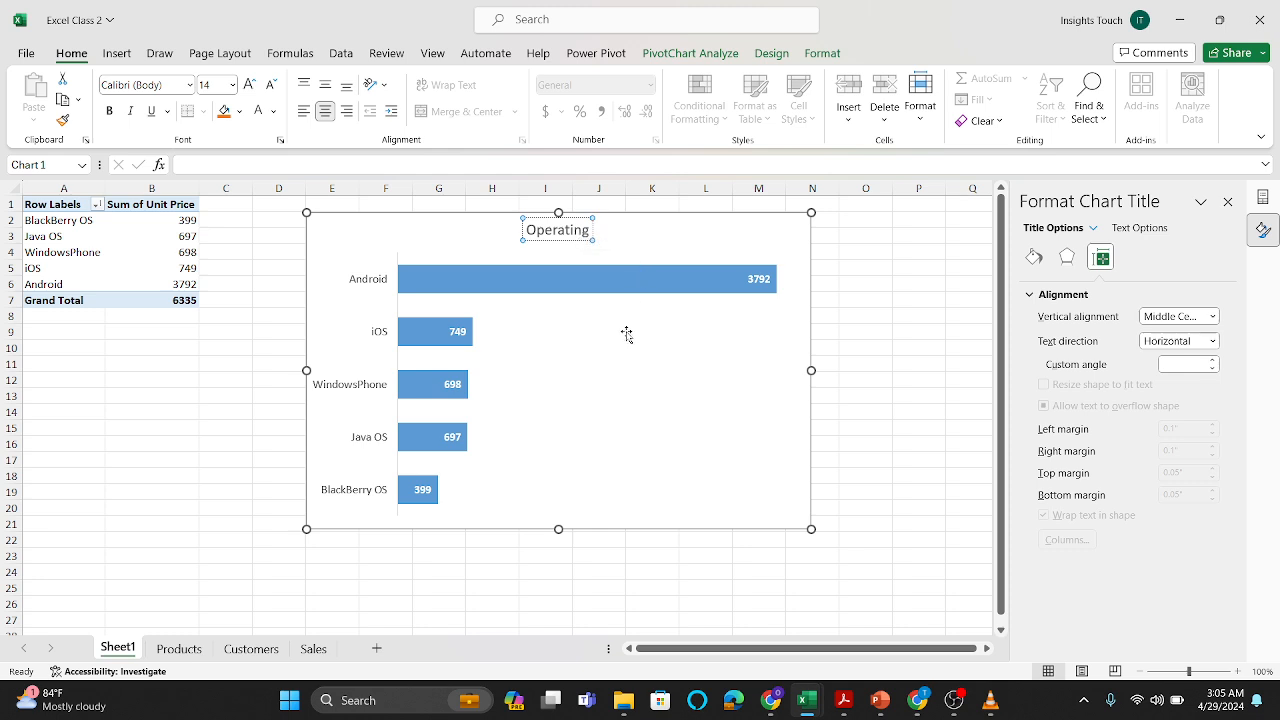
{"action": "key", "text": "Caps_Lock"}
{"action": "type", "text": "S"}
{"action": "key", "text": "Caps_Lock"}
{"action": "type", "text": "ys"}
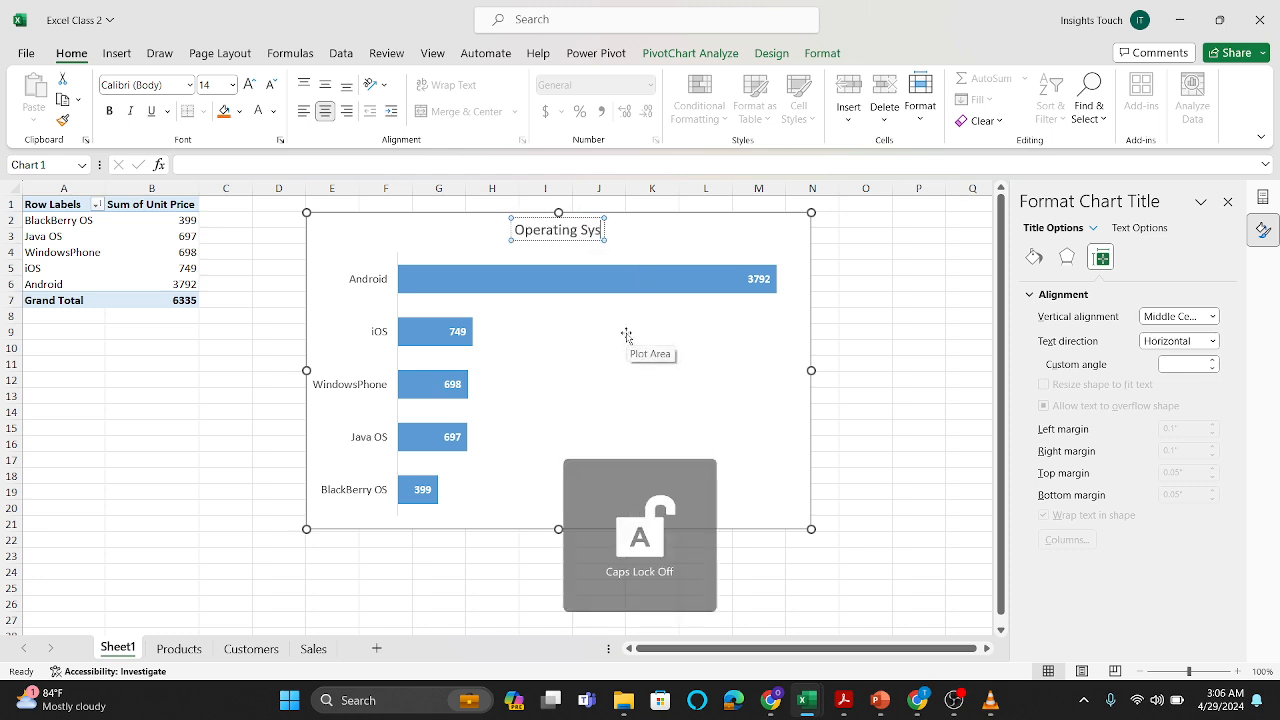
{"action": "type", "text": "tem by"}
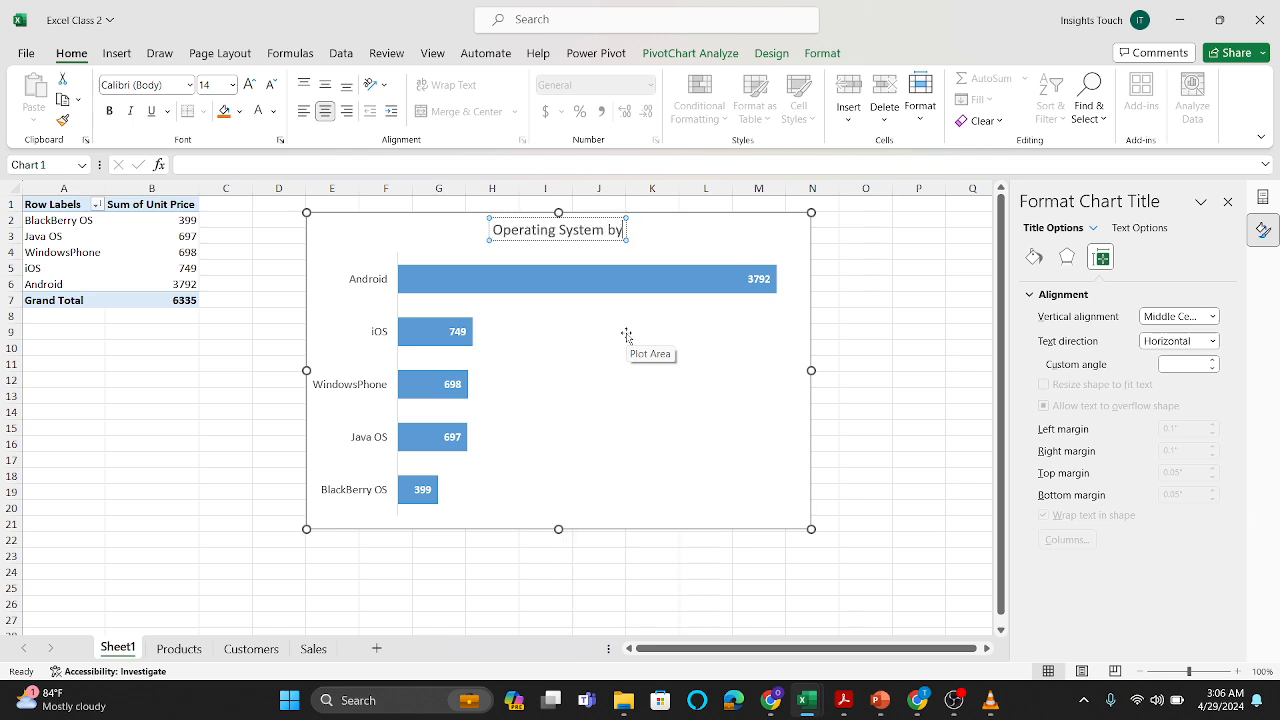
{"action": "key", "text": "Caps_Lock"}
{"action": "type", "text": "U"}
{"action": "key", "text": "Caps_Lock"}
{"action": "type", "text": "nit"}
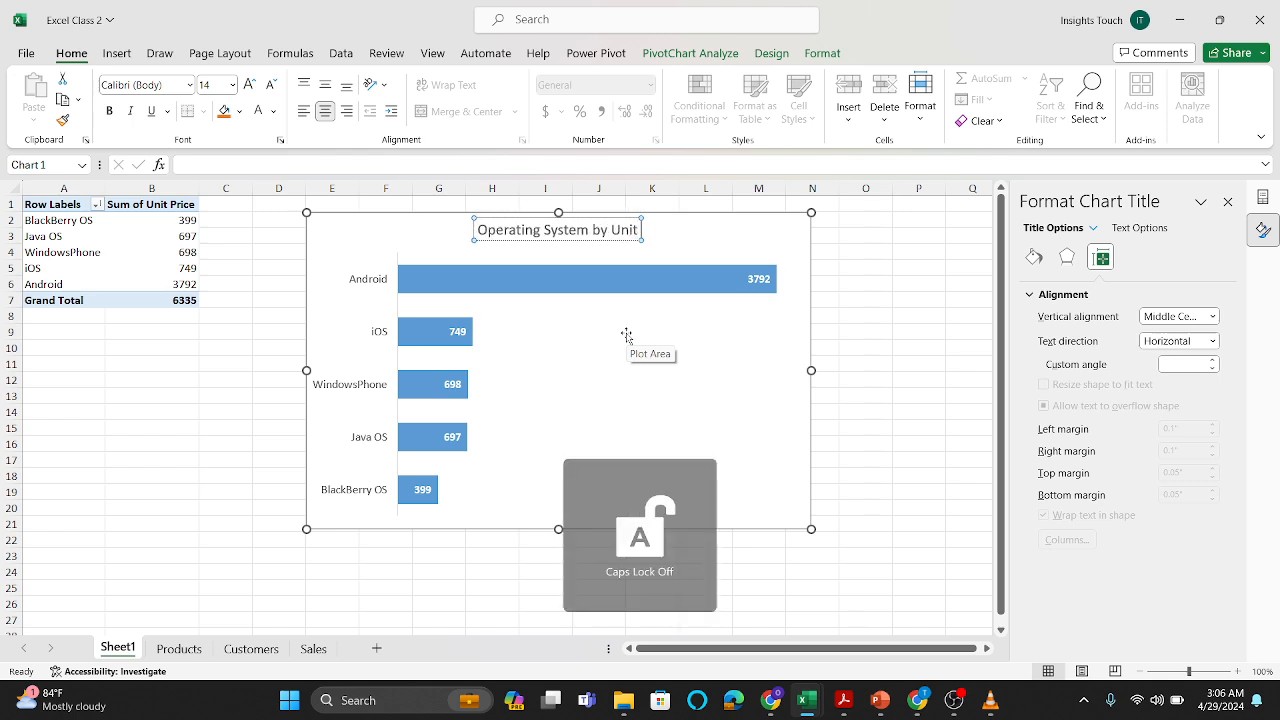
{"action": "key", "text": "Caps_Lock"}
{"action": "type", "text": "P"}
{"action": "key", "text": "Caps_Lock"}
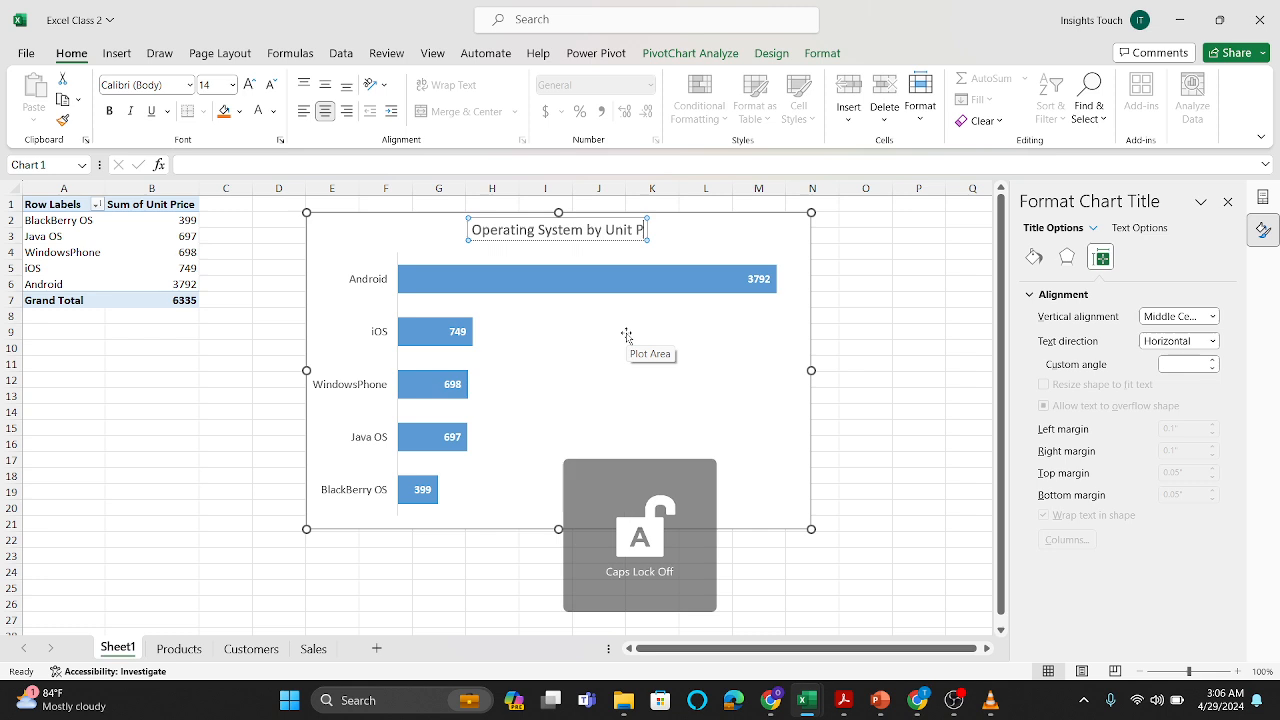
{"action": "type", "text": "rice"}
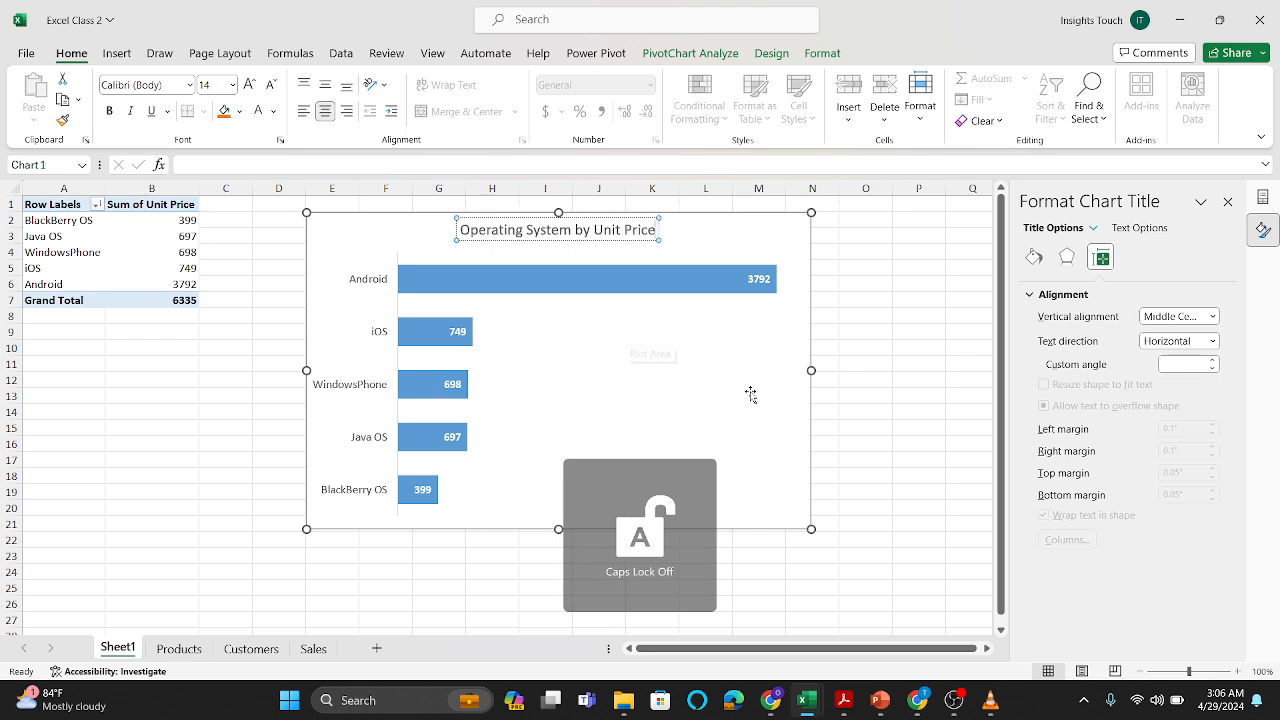
{"action": "left_click", "coordinate": [784, 431]}
{"action": "left_click", "coordinate": [896, 408]}
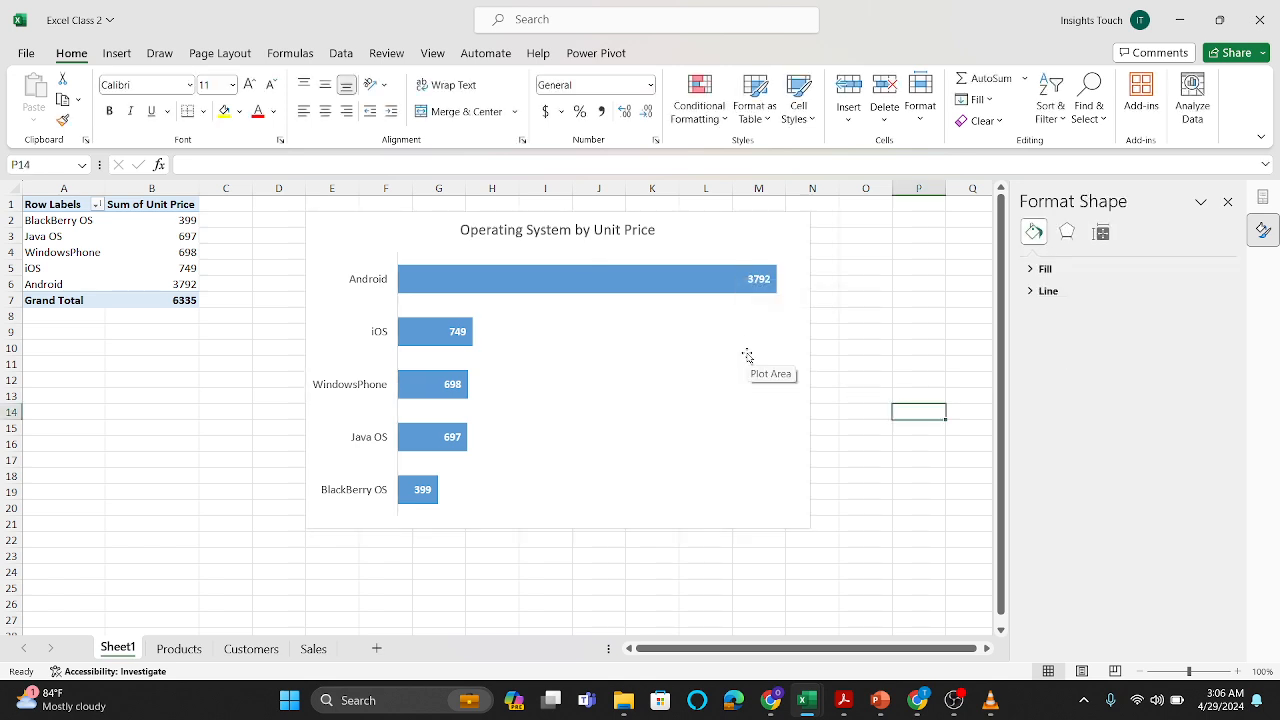
Step: Fill all the PivotChart's bars with the standard solid dark blue color
{"action": "left_click", "coordinate": [683, 286]}
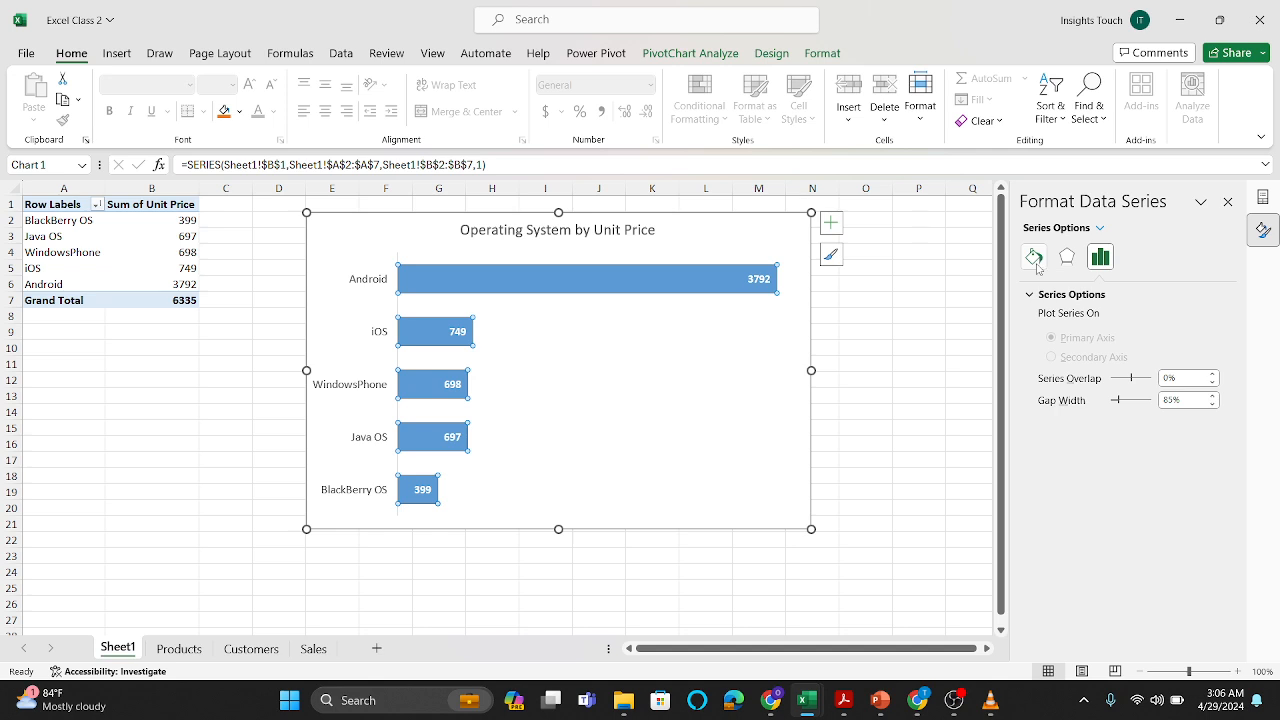
{"action": "left_click", "coordinate": [1035, 259]}
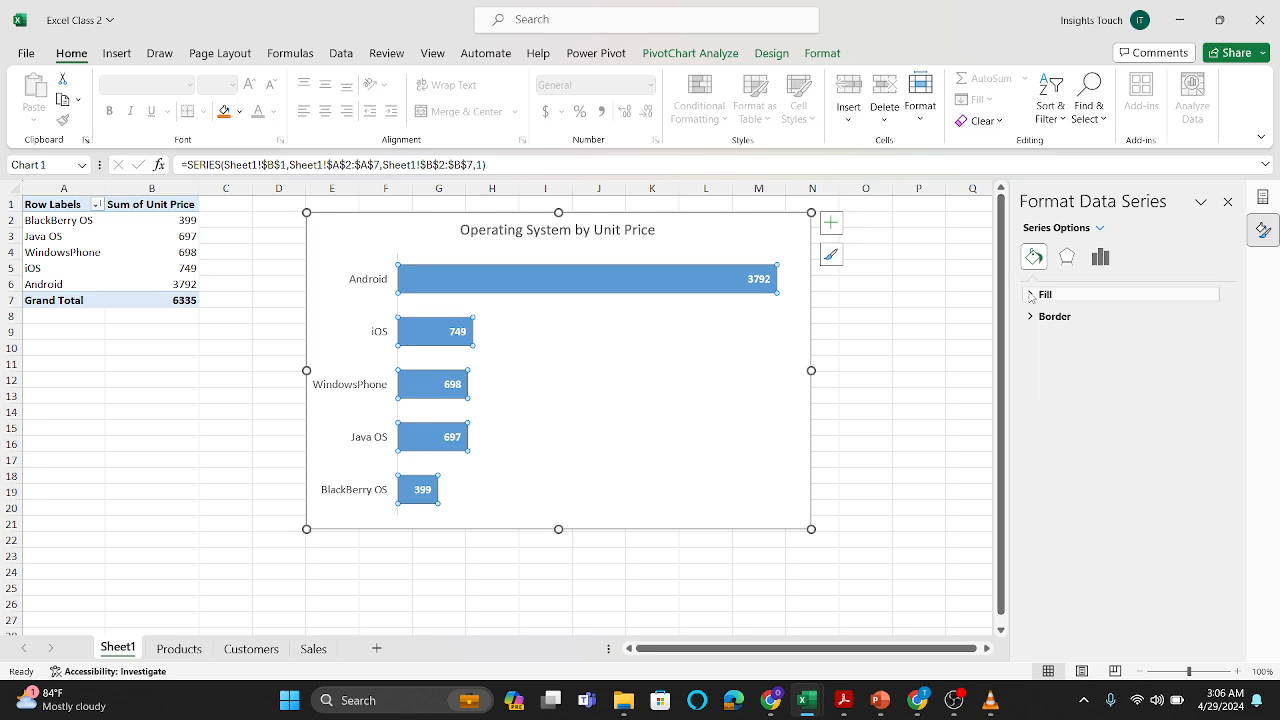
{"action": "left_click", "coordinate": [1031, 295]}
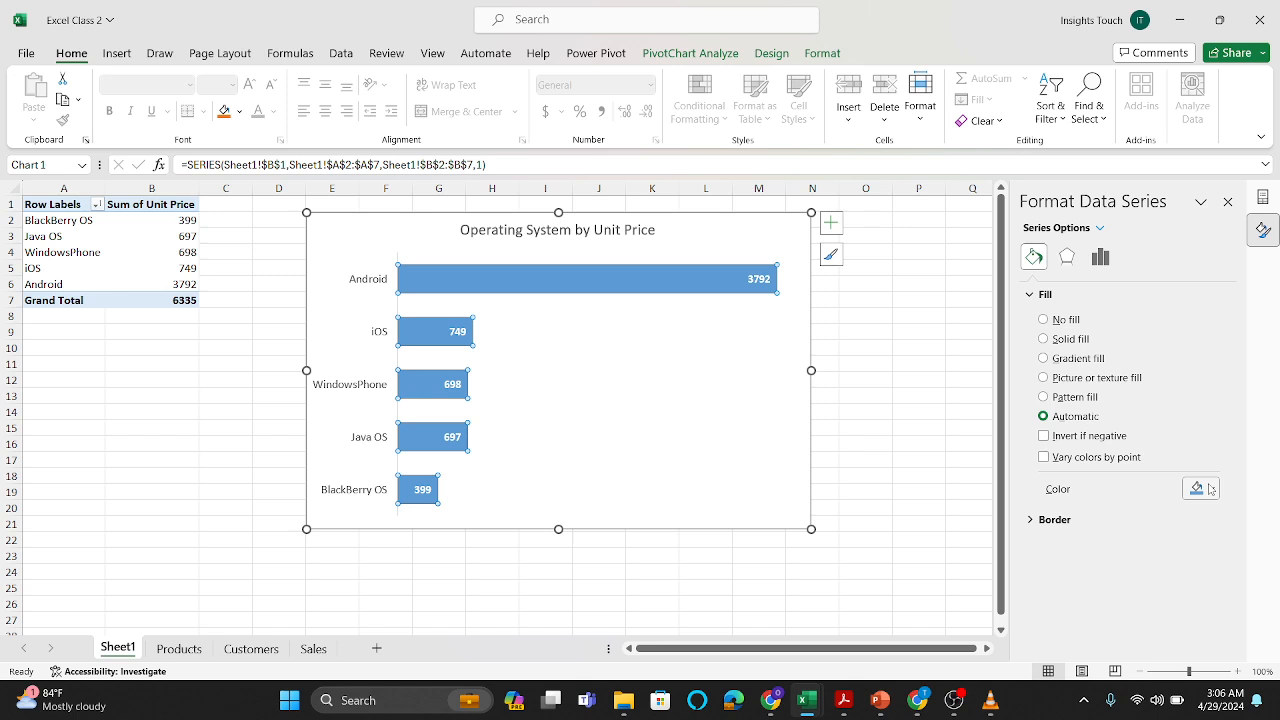
{"action": "left_click", "coordinate": [1210, 488]}
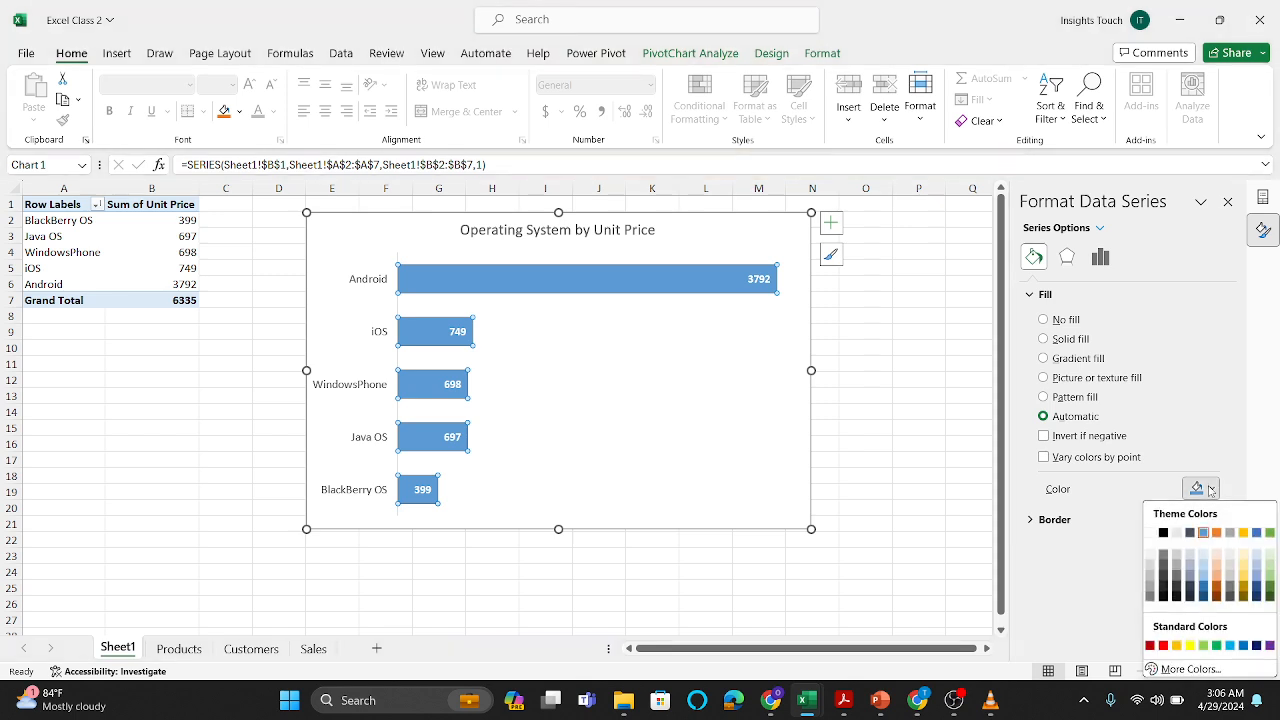
{"action": "left_click", "coordinate": [1229, 533]}
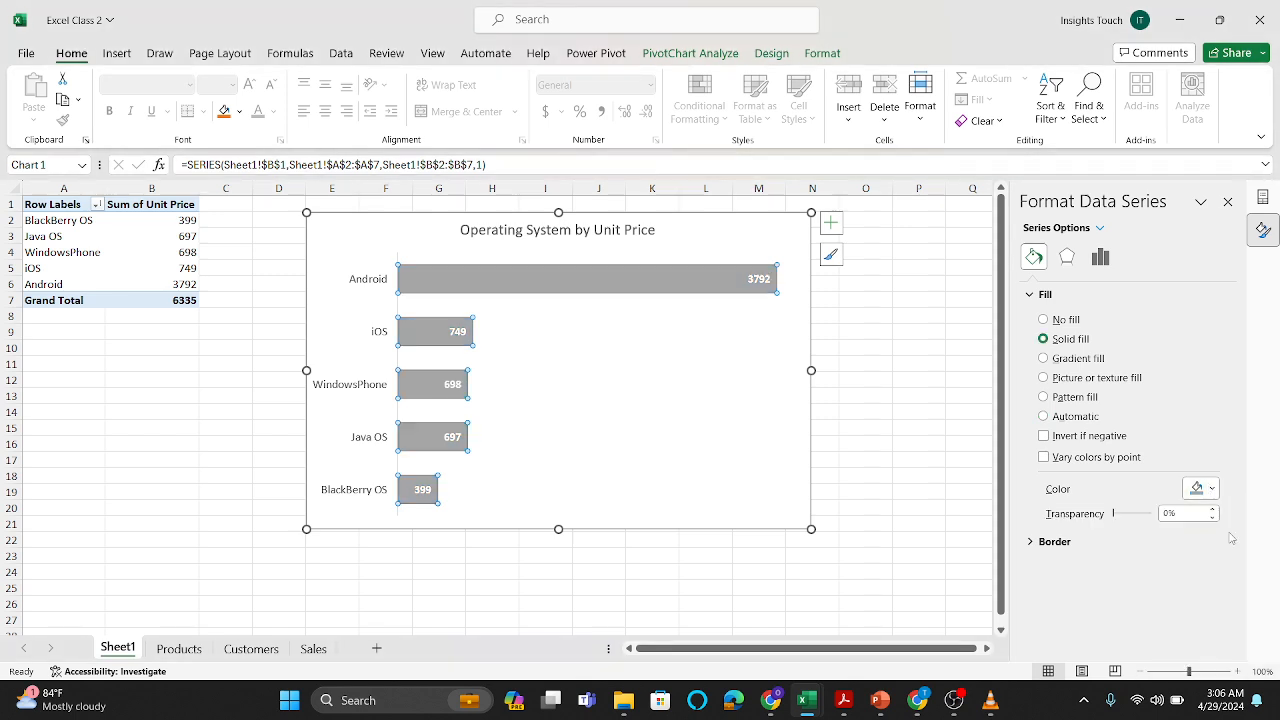
{"action": "left_click", "coordinate": [1211, 489]}
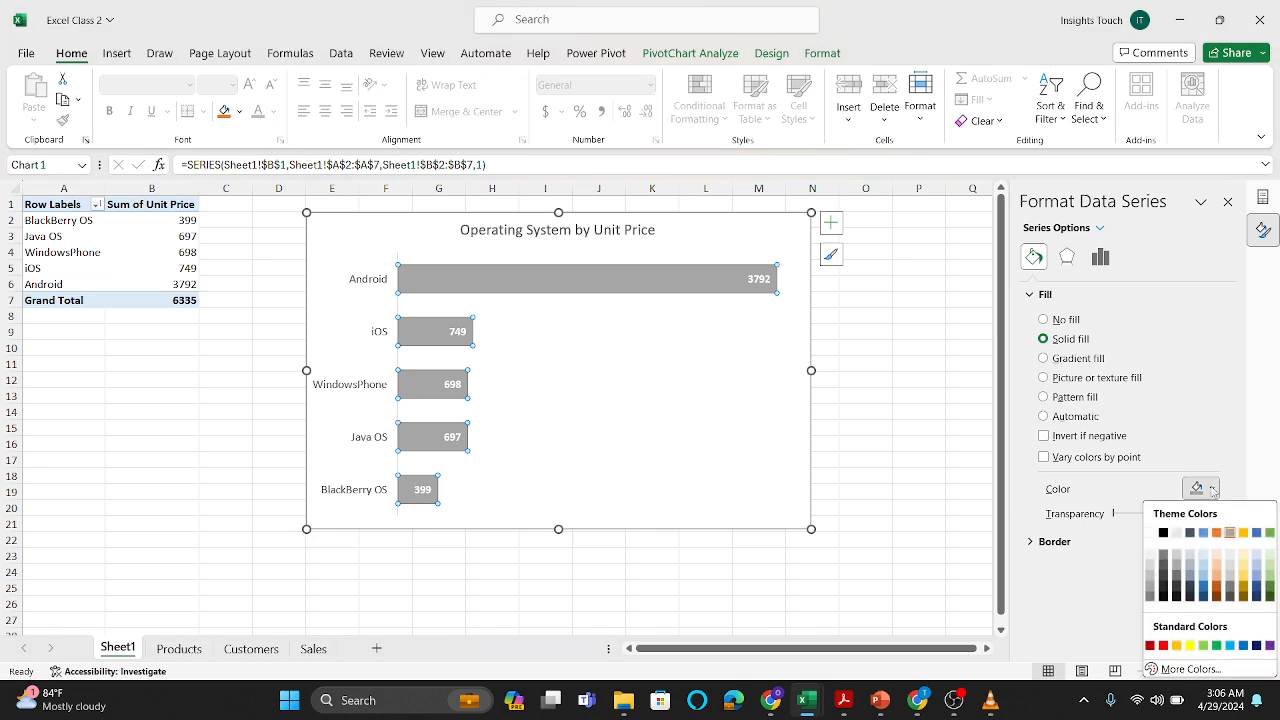
{"action": "left_click", "coordinate": [1256, 645]}
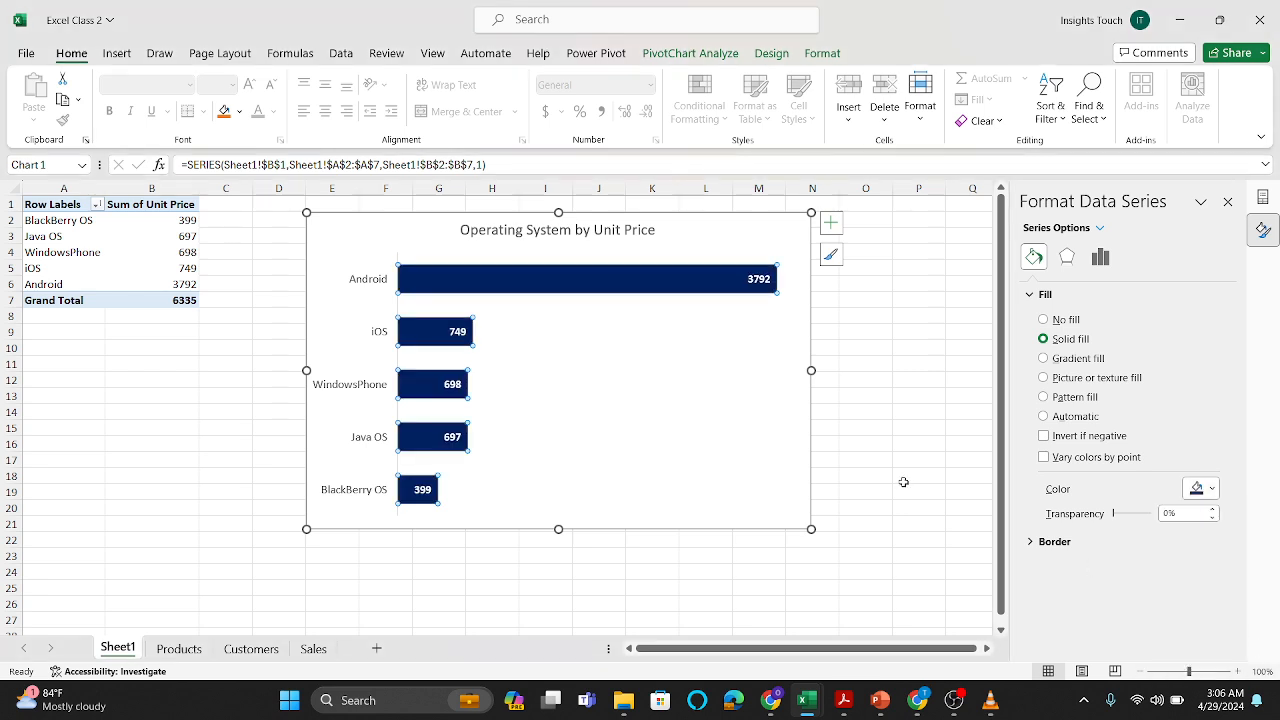
{"action": "left_click", "coordinate": [845, 428]}
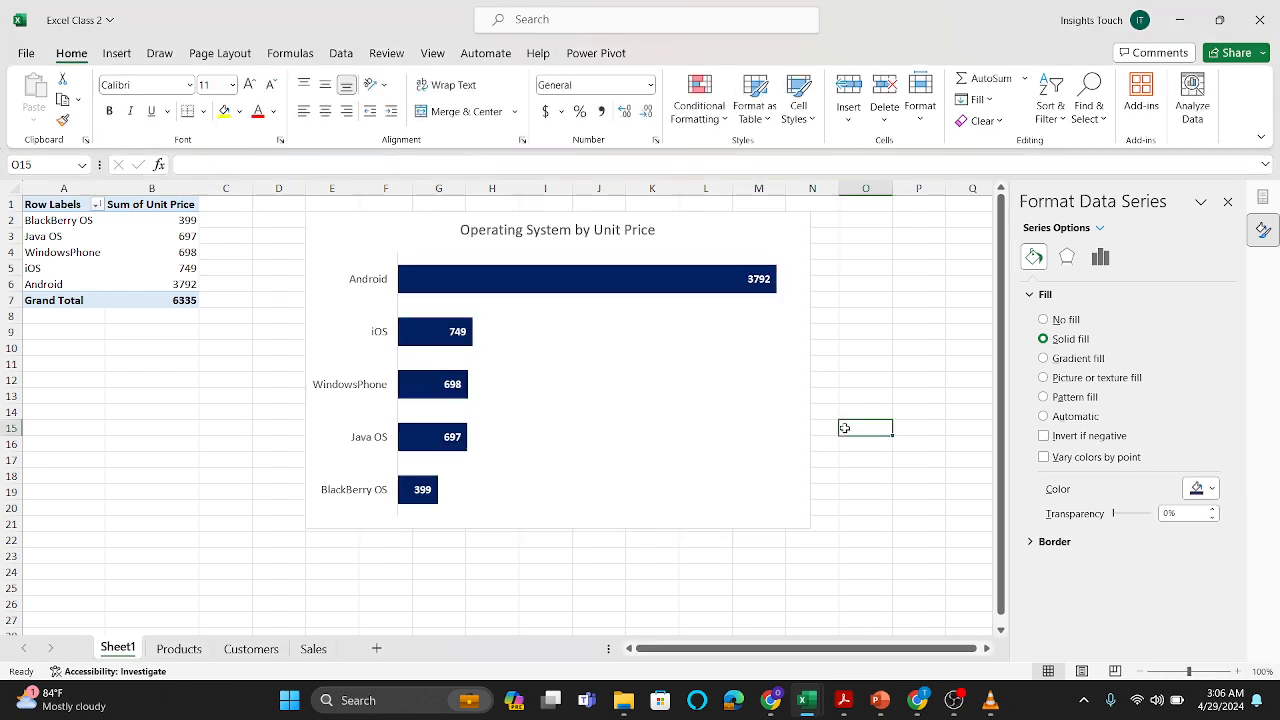
Step: On the Products sheet, select the Date data A1:A16 together with the Unit Price data F1:F16
{"action": "left_click", "coordinate": [683, 231]}
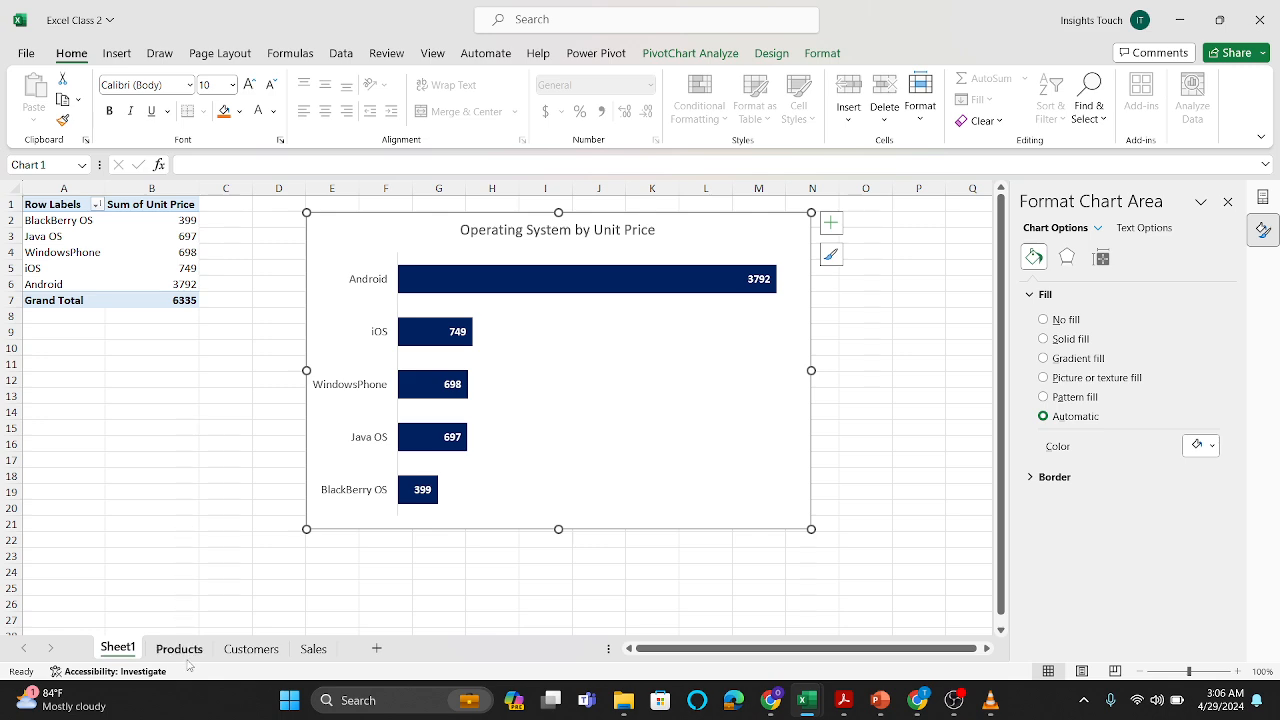
{"action": "left_click", "coordinate": [251, 650]}
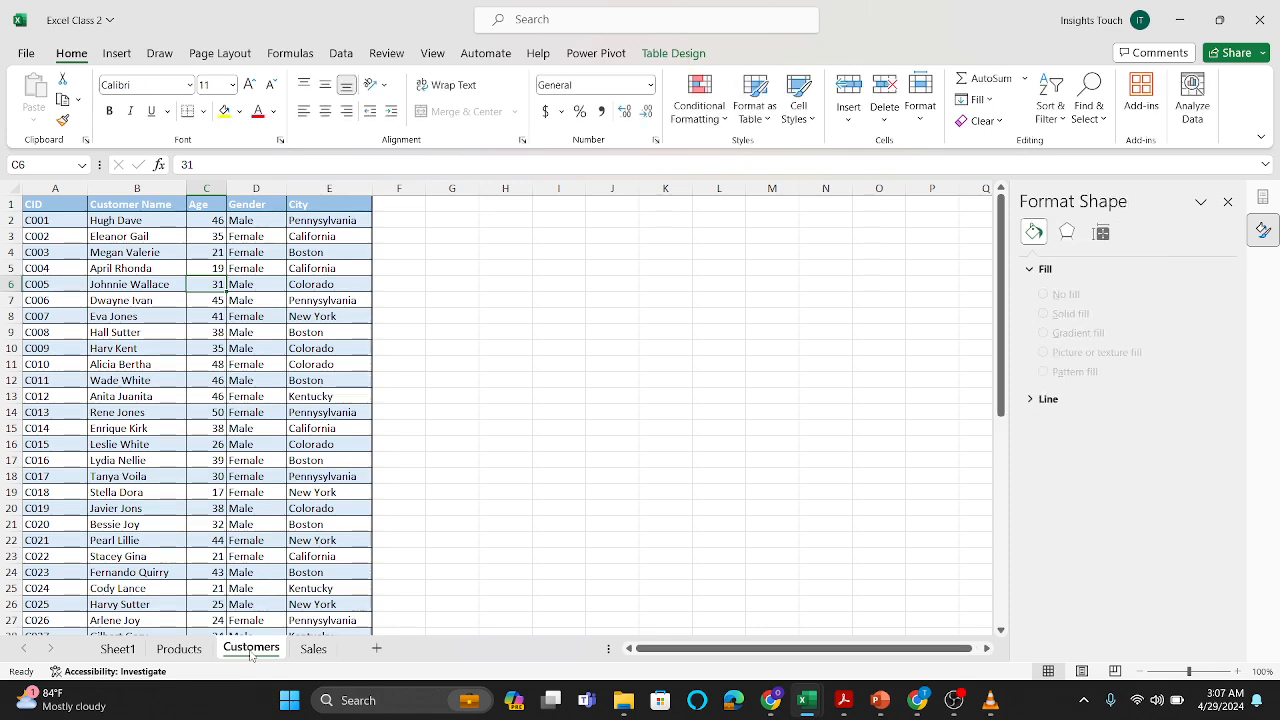
{"action": "left_click", "coordinate": [179, 650]}
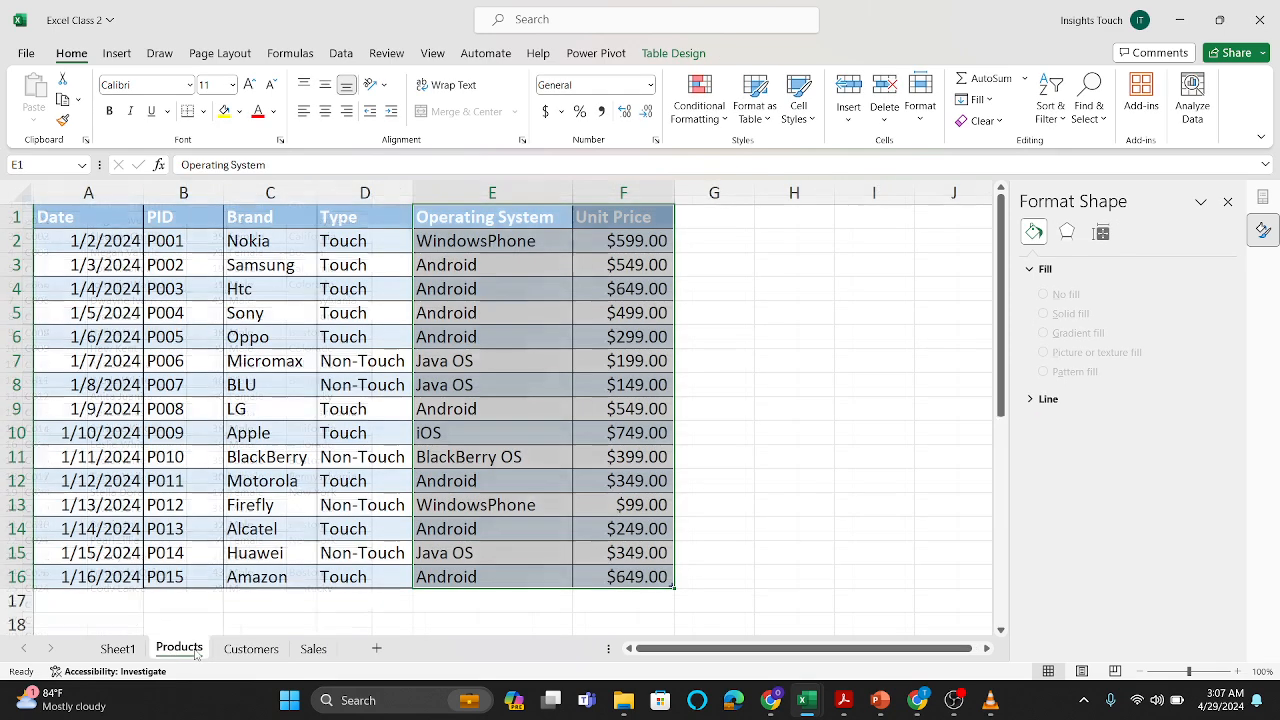
{"action": "left_click", "coordinate": [443, 432]}
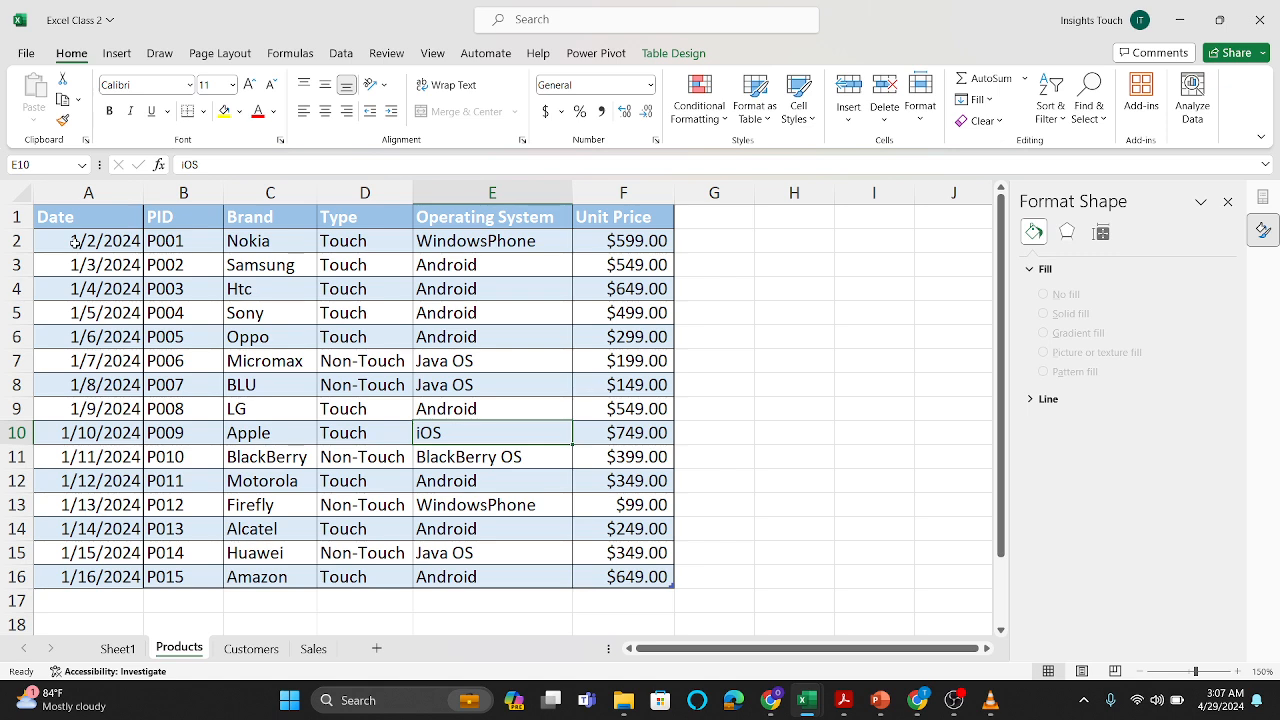
{"action": "left_click_drag", "start_coordinate": [75, 242], "coordinate": [66, 493]}
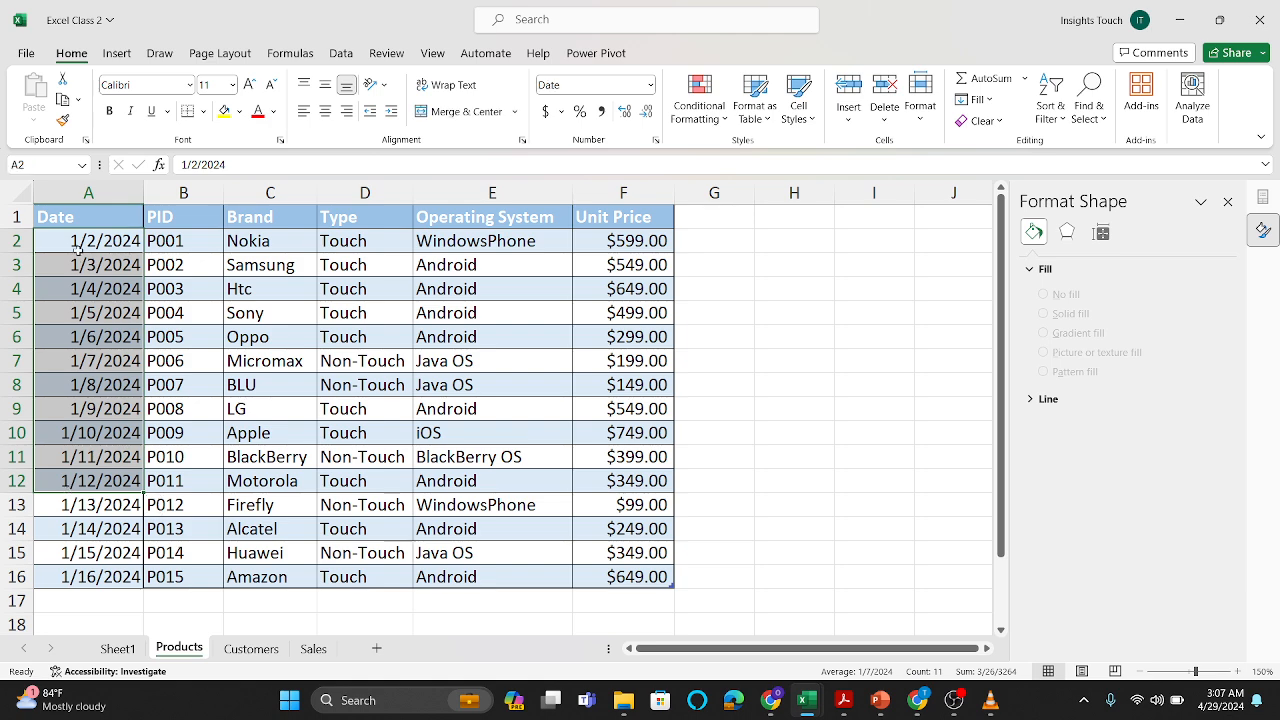
{"action": "left_click", "coordinate": [72, 214]}
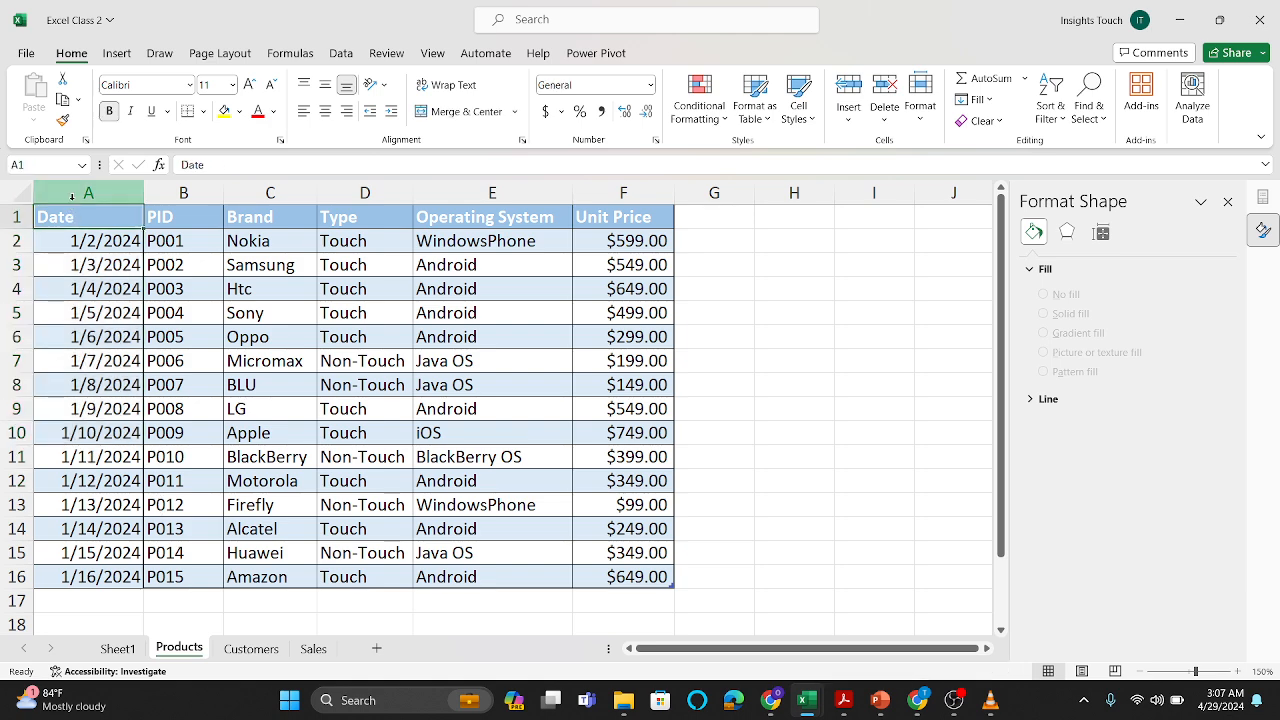
{"action": "left_click", "coordinate": [72, 197]}
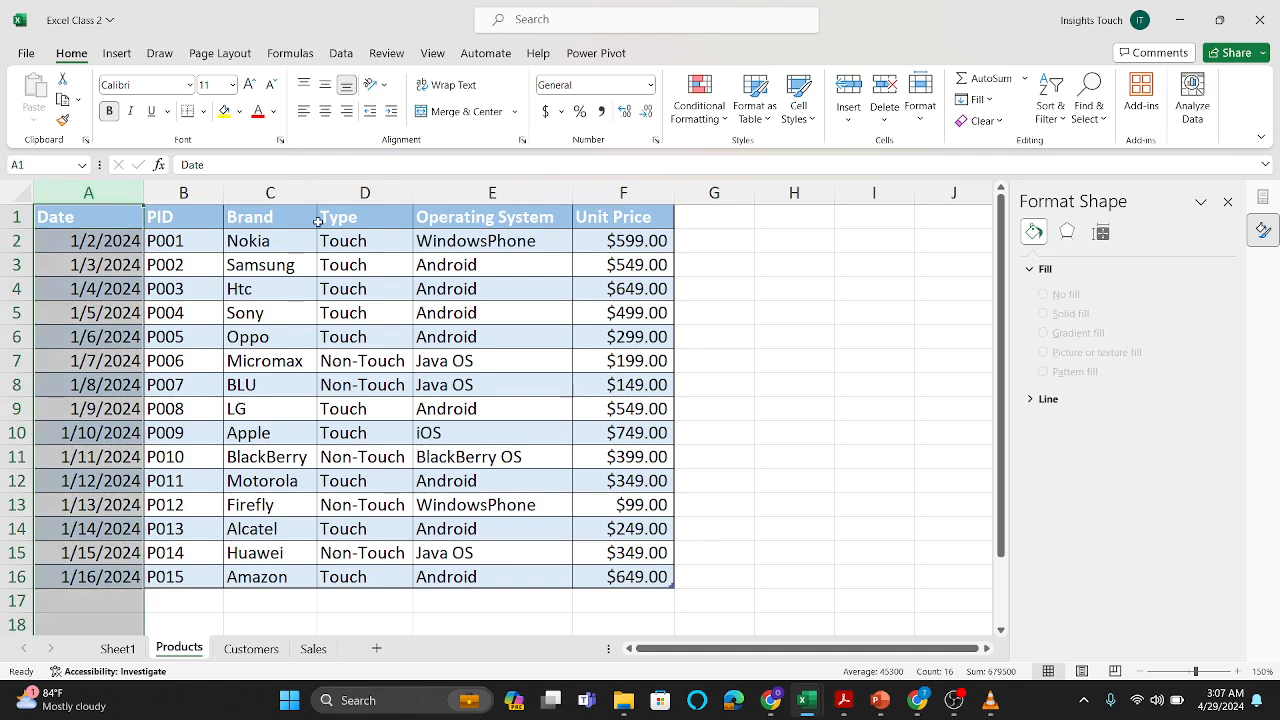
{"action": "left_click", "coordinate": [98, 224]}
{"action": "left_click_drag", "start_coordinate": [78, 217], "coordinate": [52, 577]}
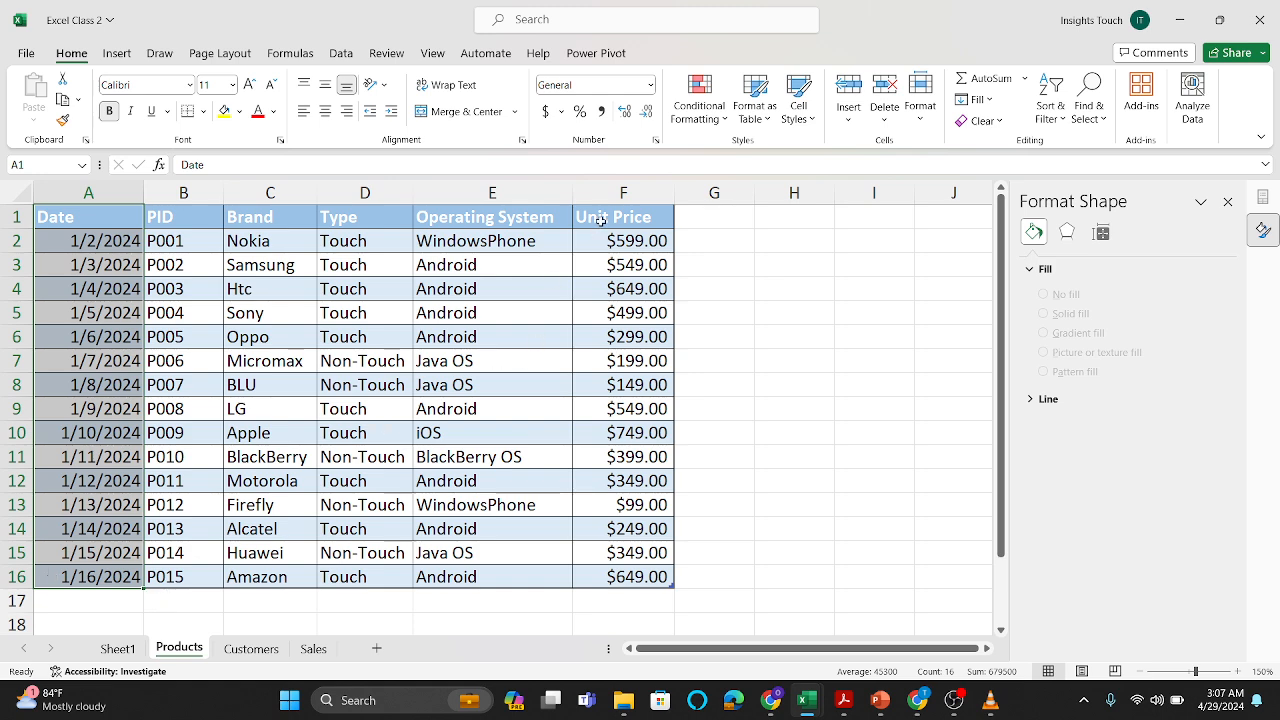
{"action": "left_click_drag", "start_coordinate": [601, 217], "coordinate": [617, 580], "text": "ctrl"}
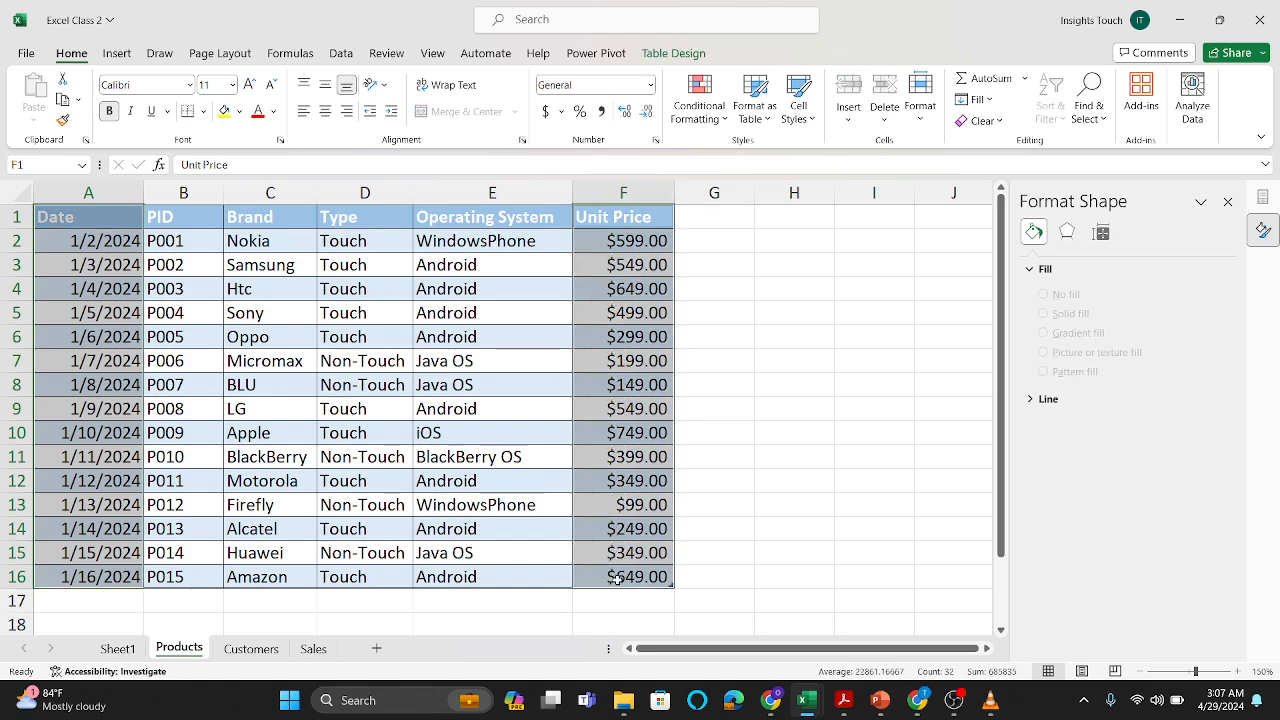
Step: Try the recommended line chart of unit price by date, and delete it from the Products sheet
{"action": "left_click", "coordinate": [107, 55]}
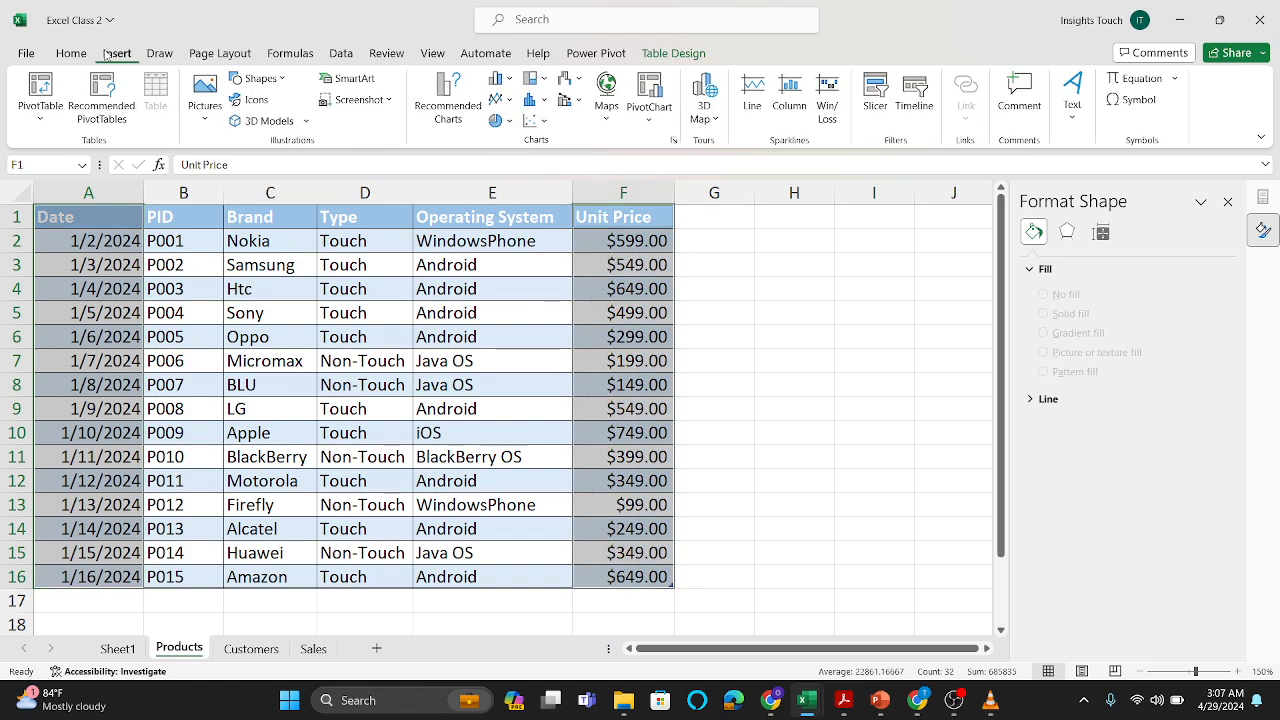
{"action": "left_click", "coordinate": [453, 120]}
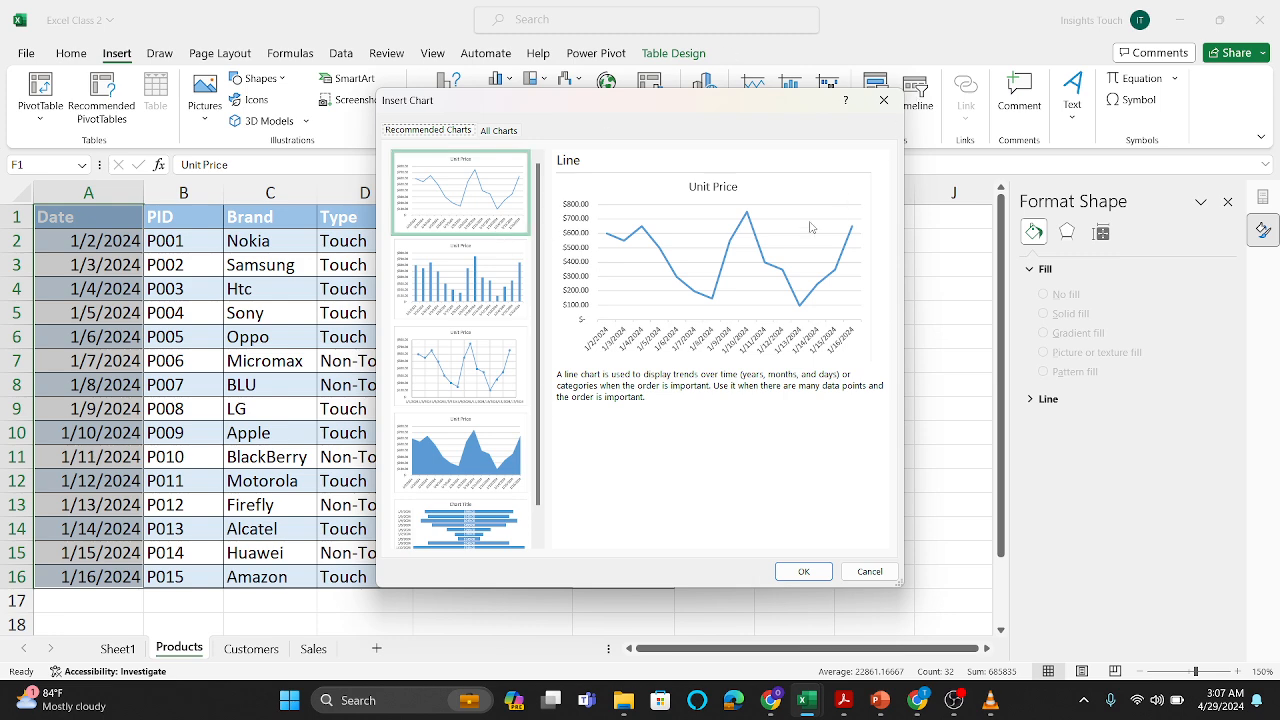
{"action": "left_click", "coordinate": [805, 572]}
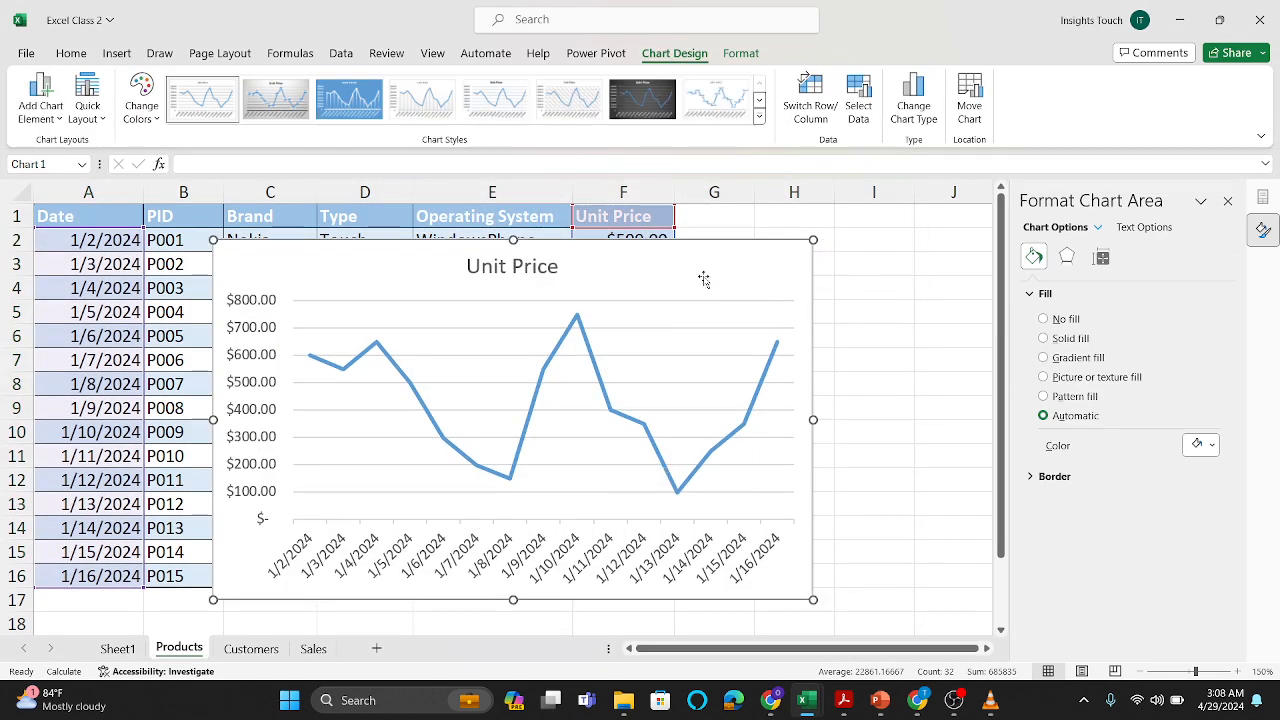
{"action": "key", "text": "Delete"}
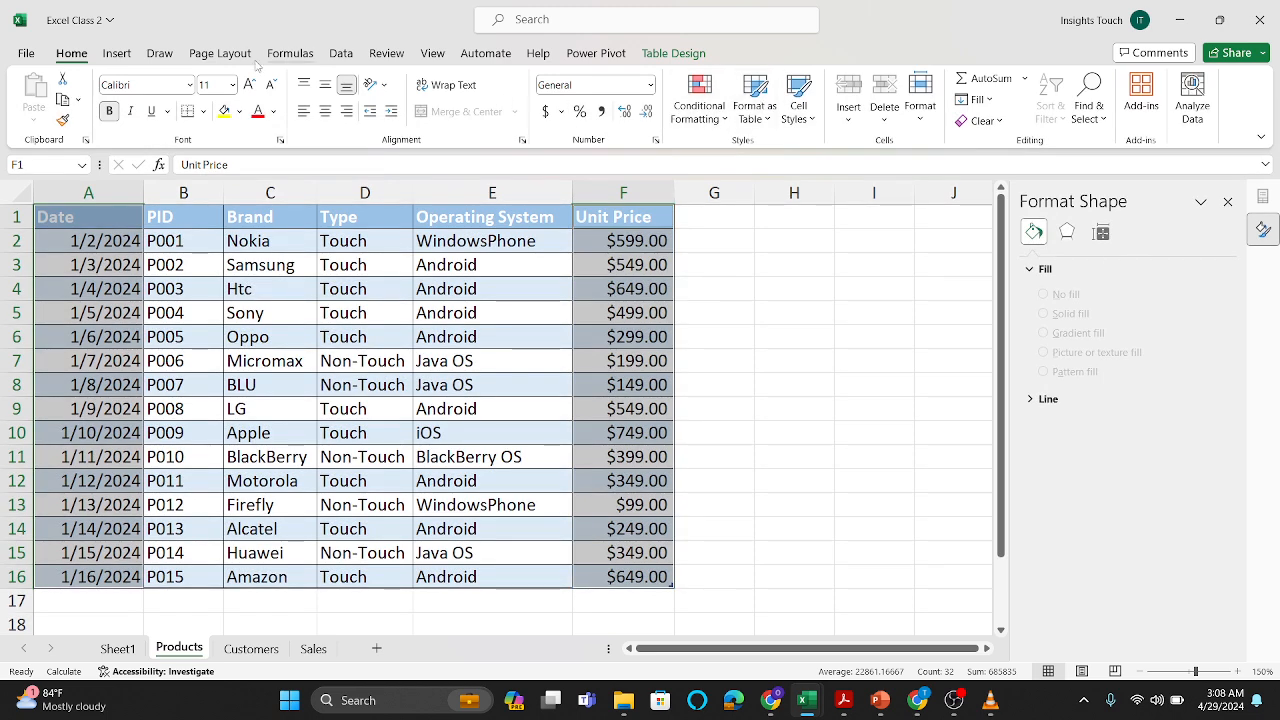
Step: Try to create a PivotChart on a new worksheet from the separately selected Date and Unit Price columns
{"action": "left_click", "coordinate": [126, 61]}
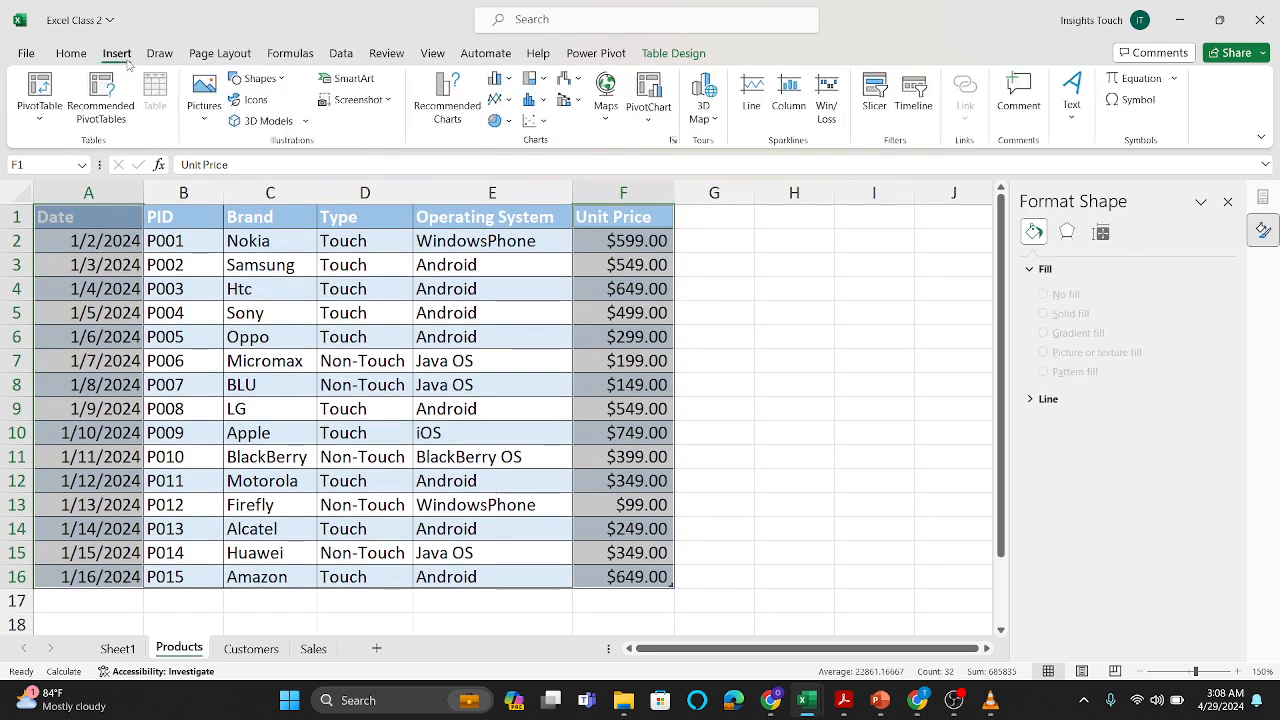
{"action": "left_click", "coordinate": [656, 124]}
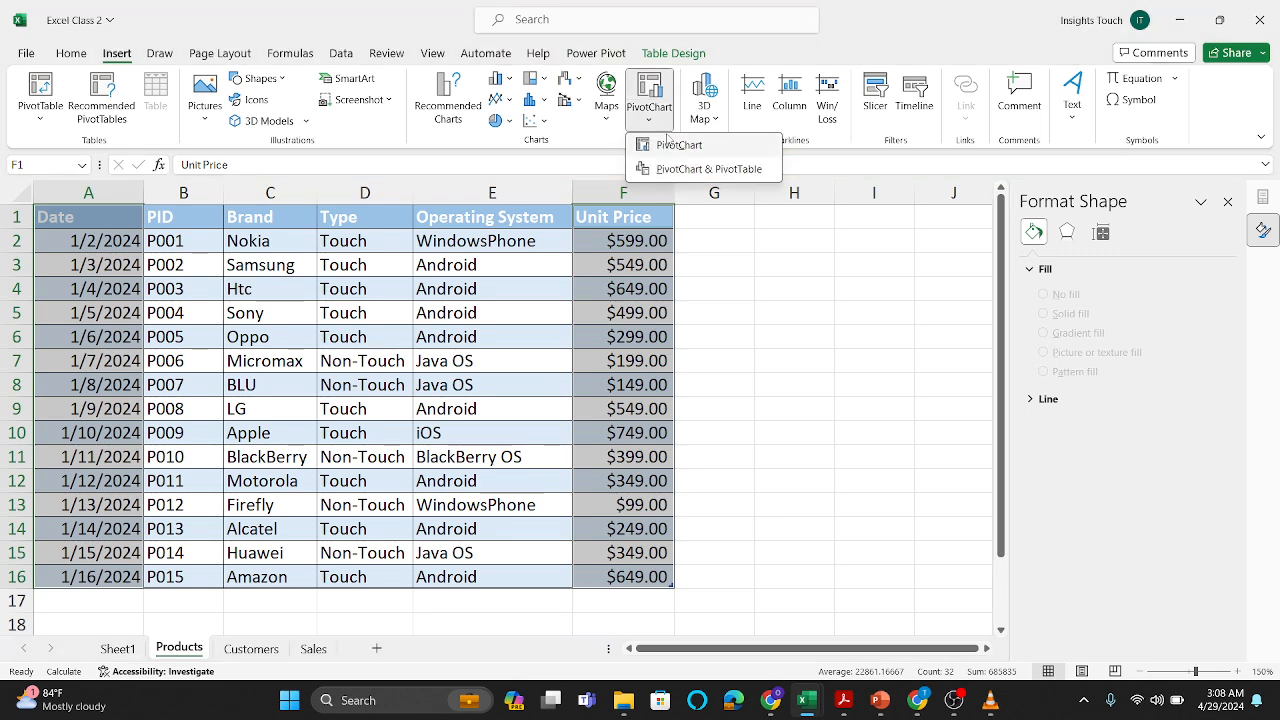
{"action": "left_click", "coordinate": [676, 146]}
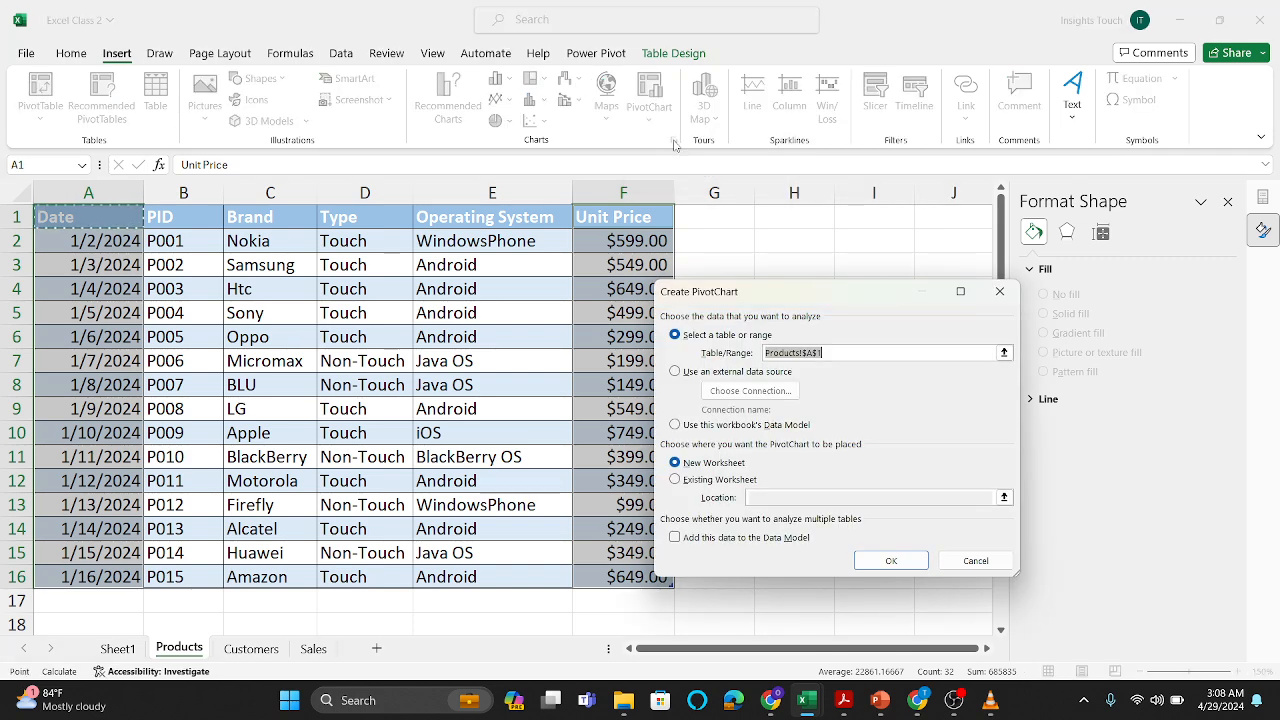
{"action": "left_click", "coordinate": [907, 562]}
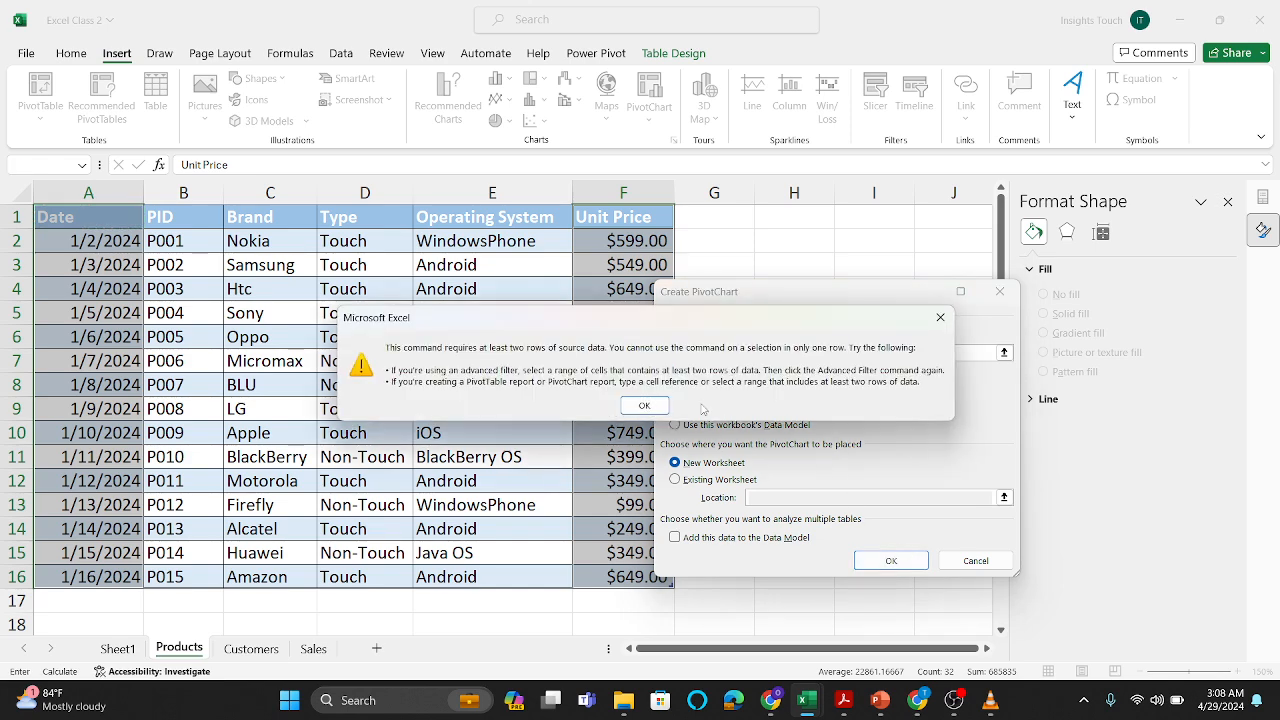
{"action": "left_click", "coordinate": [644, 406]}
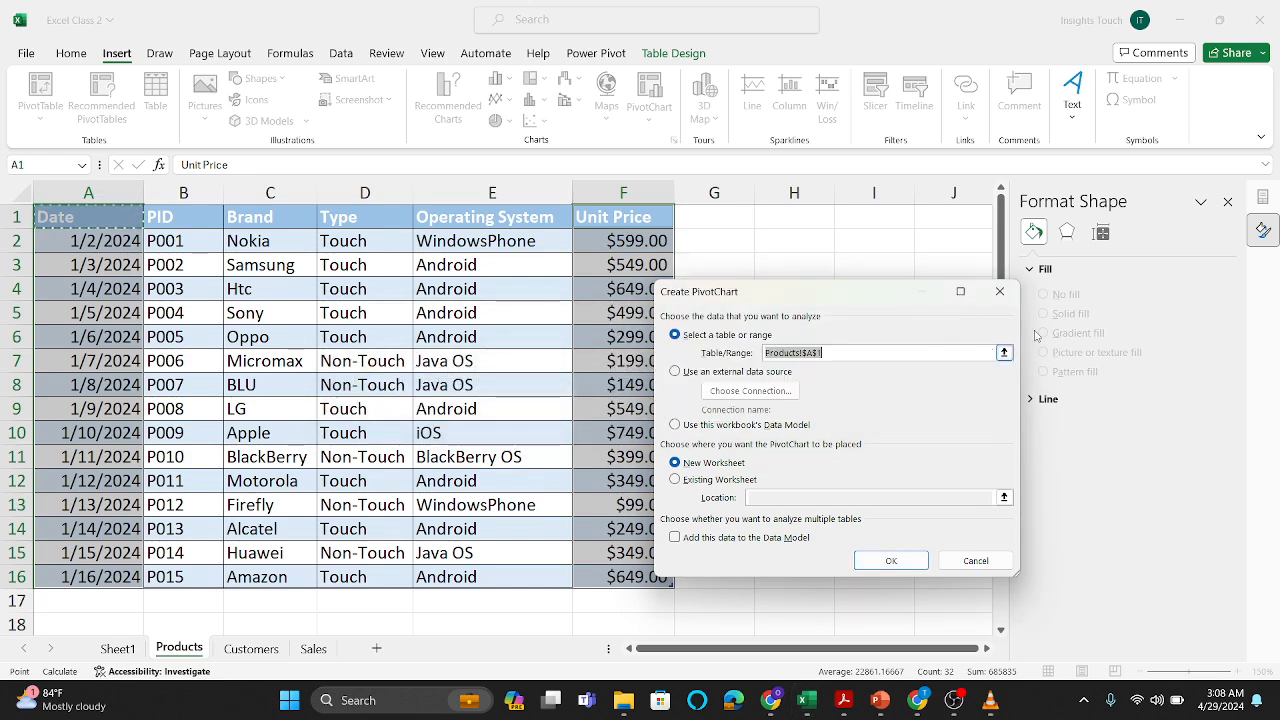
{"action": "left_click", "coordinate": [999, 292]}
{"action": "left_click", "coordinate": [625, 335]}
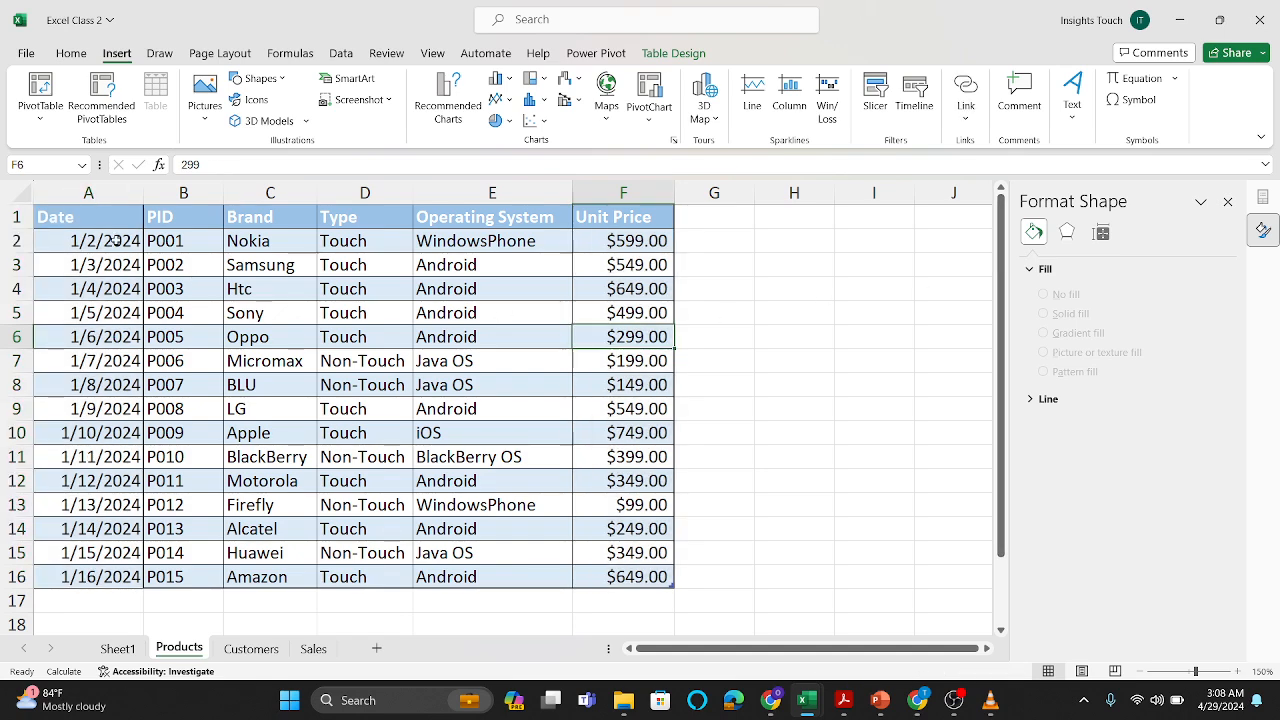
{"action": "left_click_drag", "start_coordinate": [86, 217], "coordinate": [84, 573]}
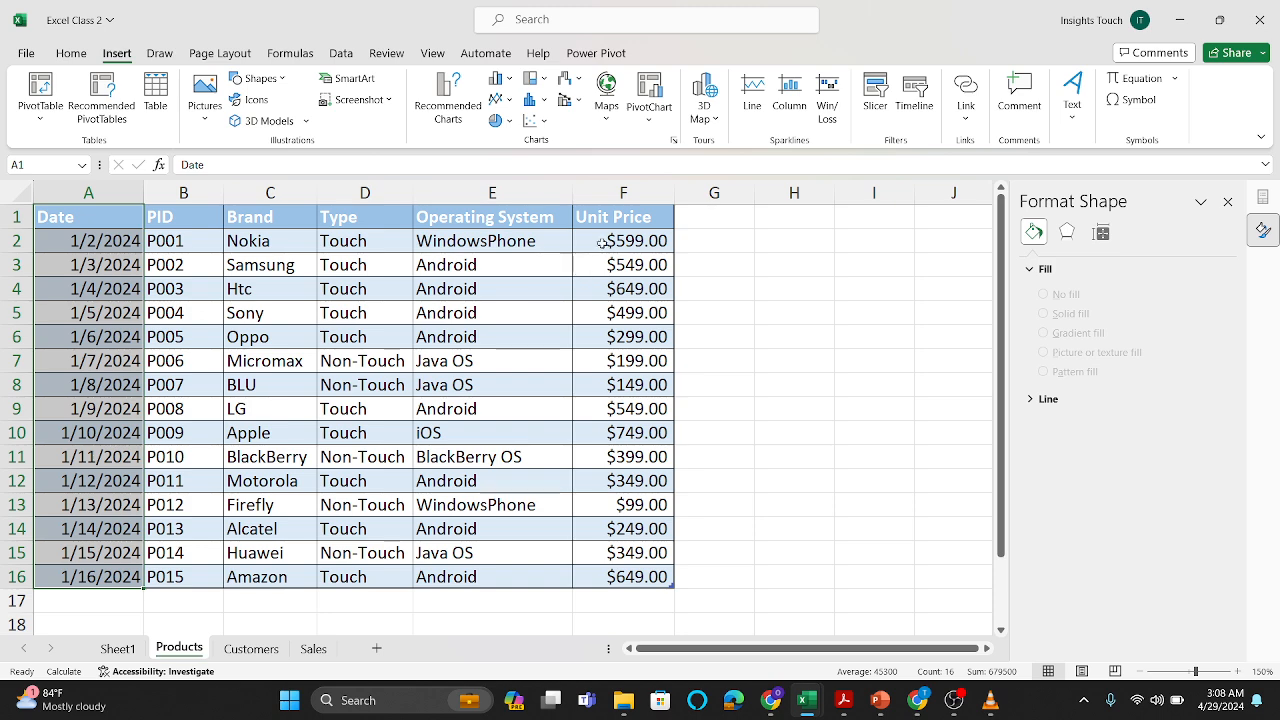
{"action": "left_click_drag", "start_coordinate": [608, 218], "coordinate": [629, 578]}
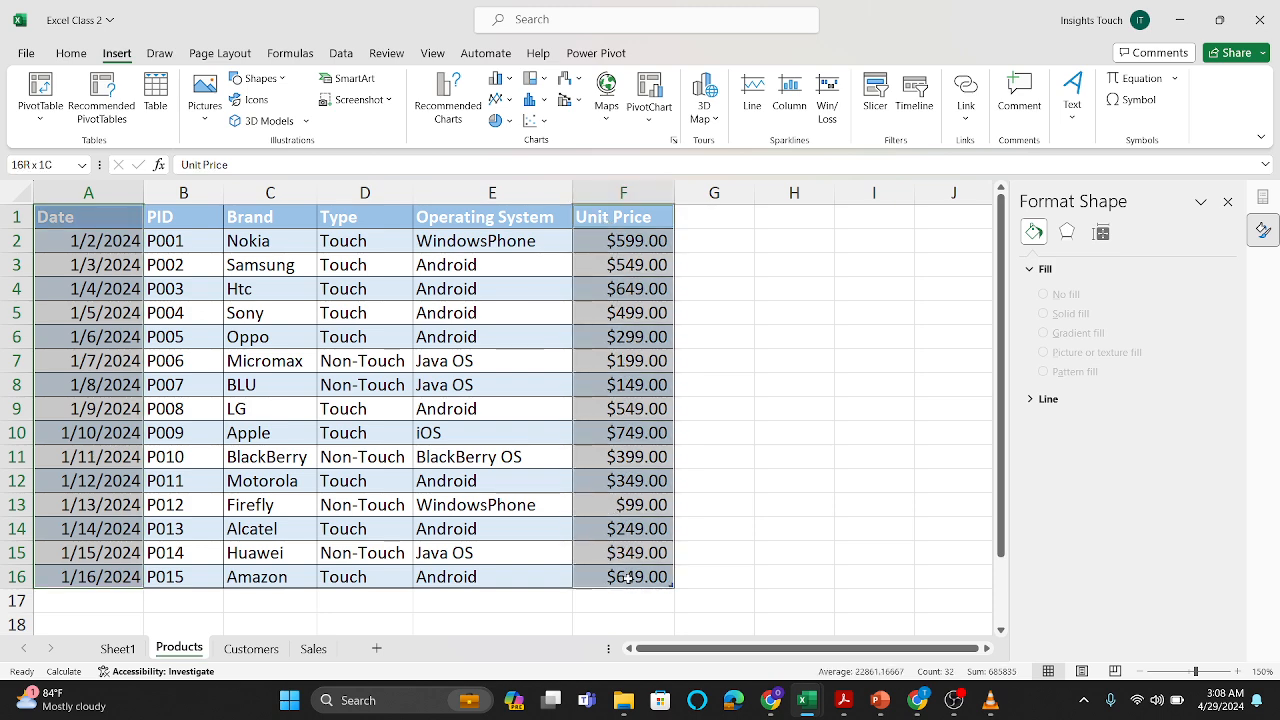
{"action": "left_click", "coordinate": [650, 120]}
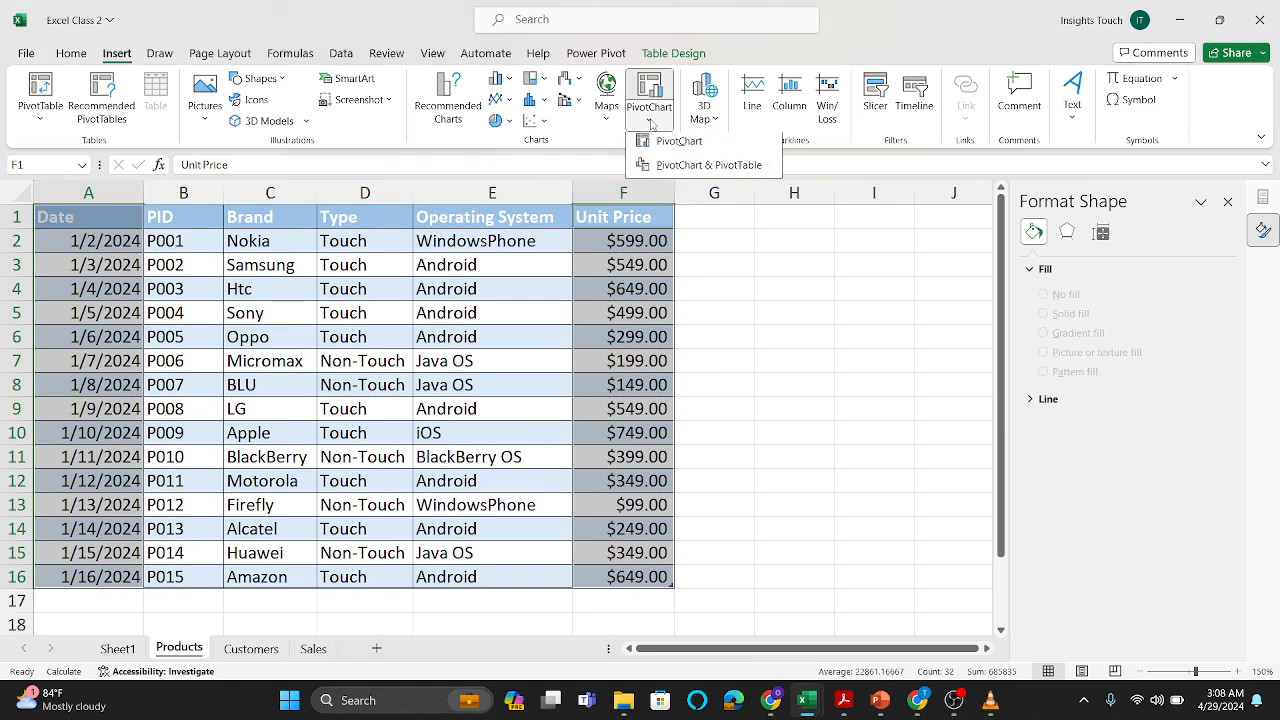
{"action": "left_click", "coordinate": [663, 146]}
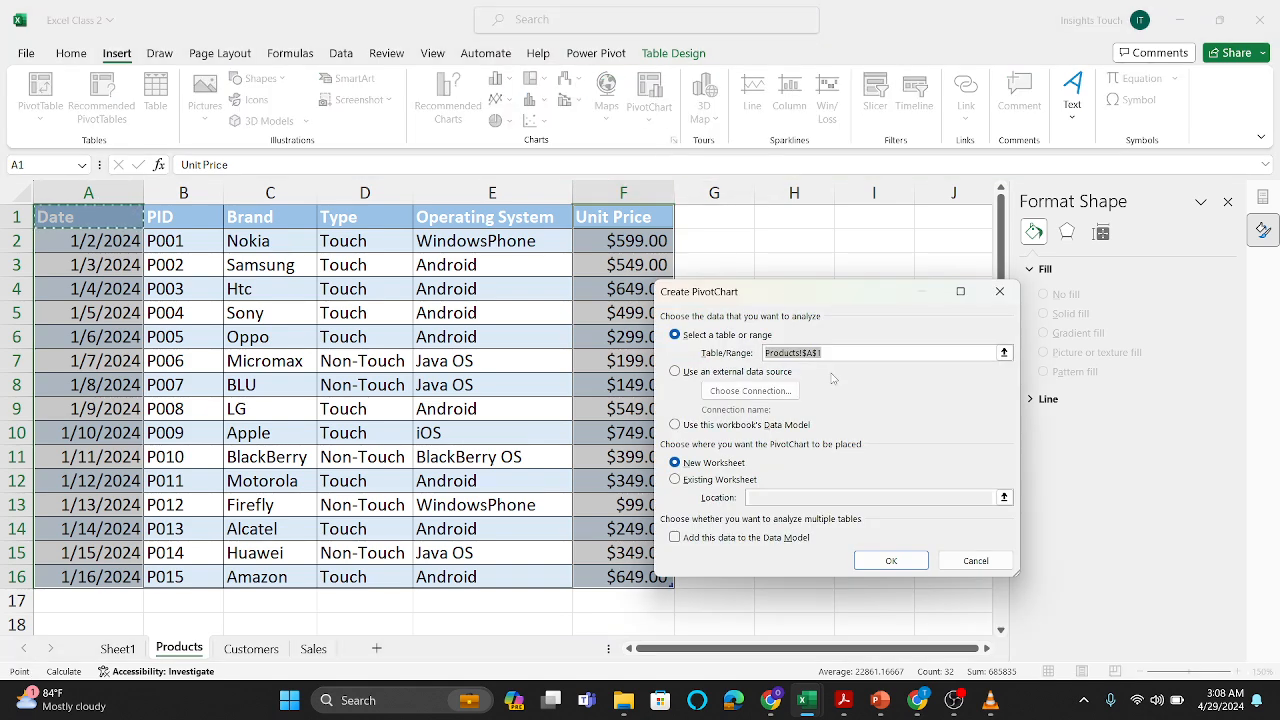
{"action": "left_click", "coordinate": [836, 355]}
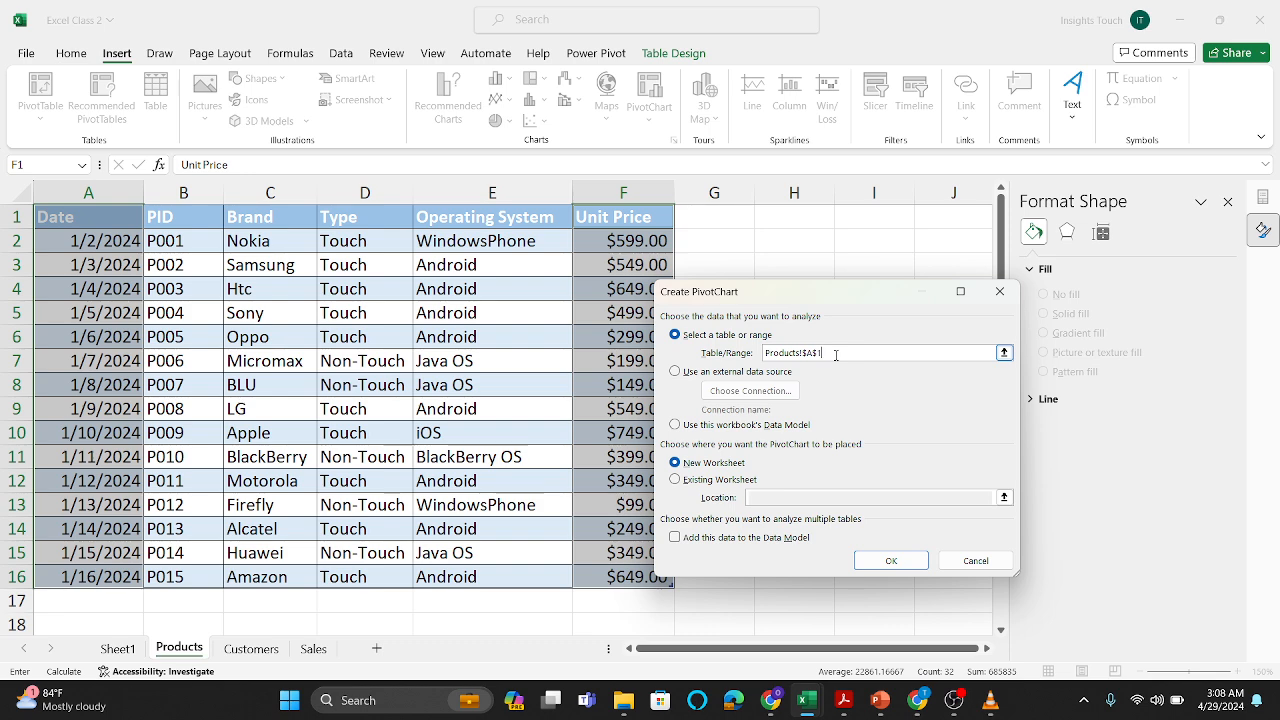
{"action": "left_click", "coordinate": [999, 291]}
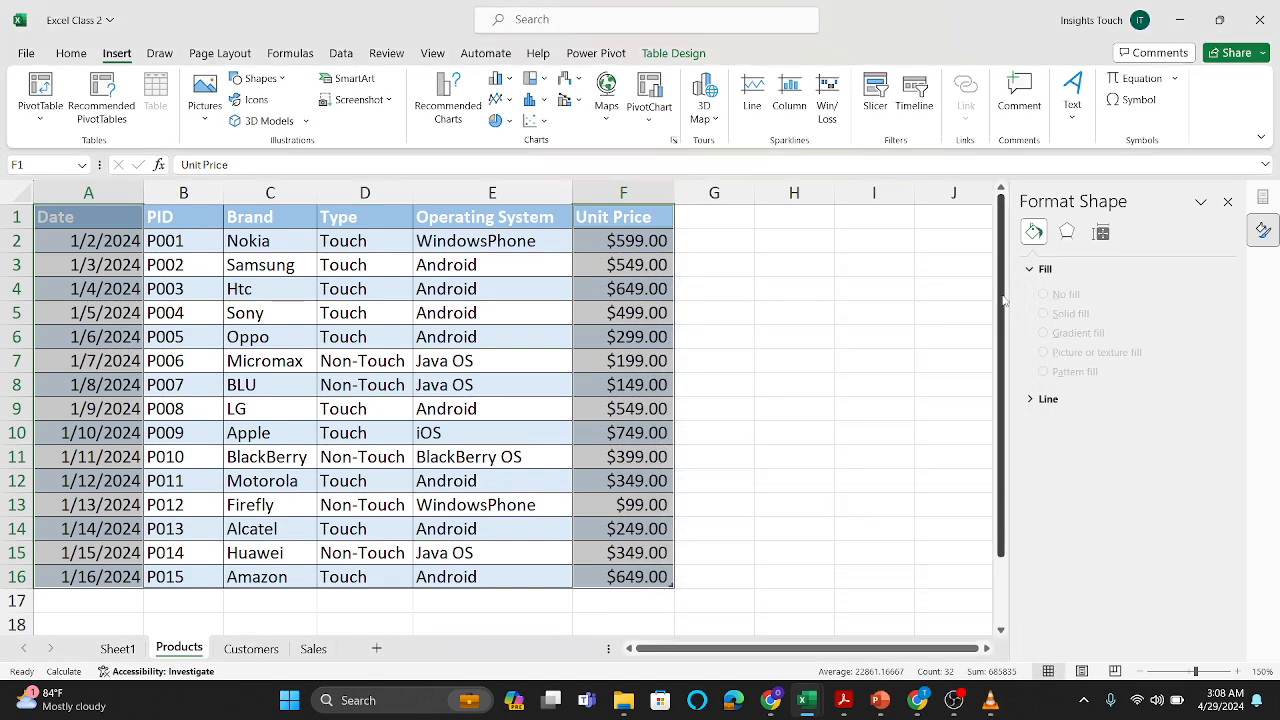
{"action": "left_click", "coordinate": [869, 310]}
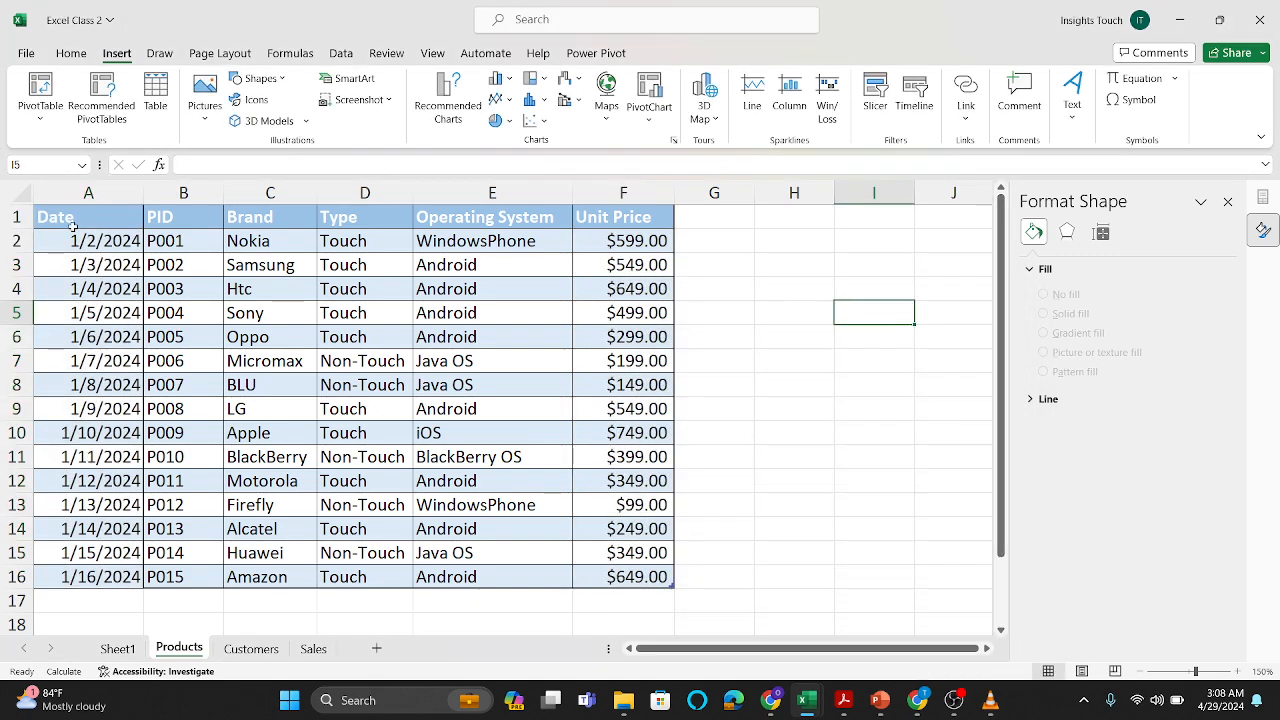
Step: Create a PivotChart on a new worksheet from Products A1:F16, with Date as the axis and Unit Price as the values
{"action": "left_click_drag", "start_coordinate": [72, 226], "coordinate": [638, 577]}
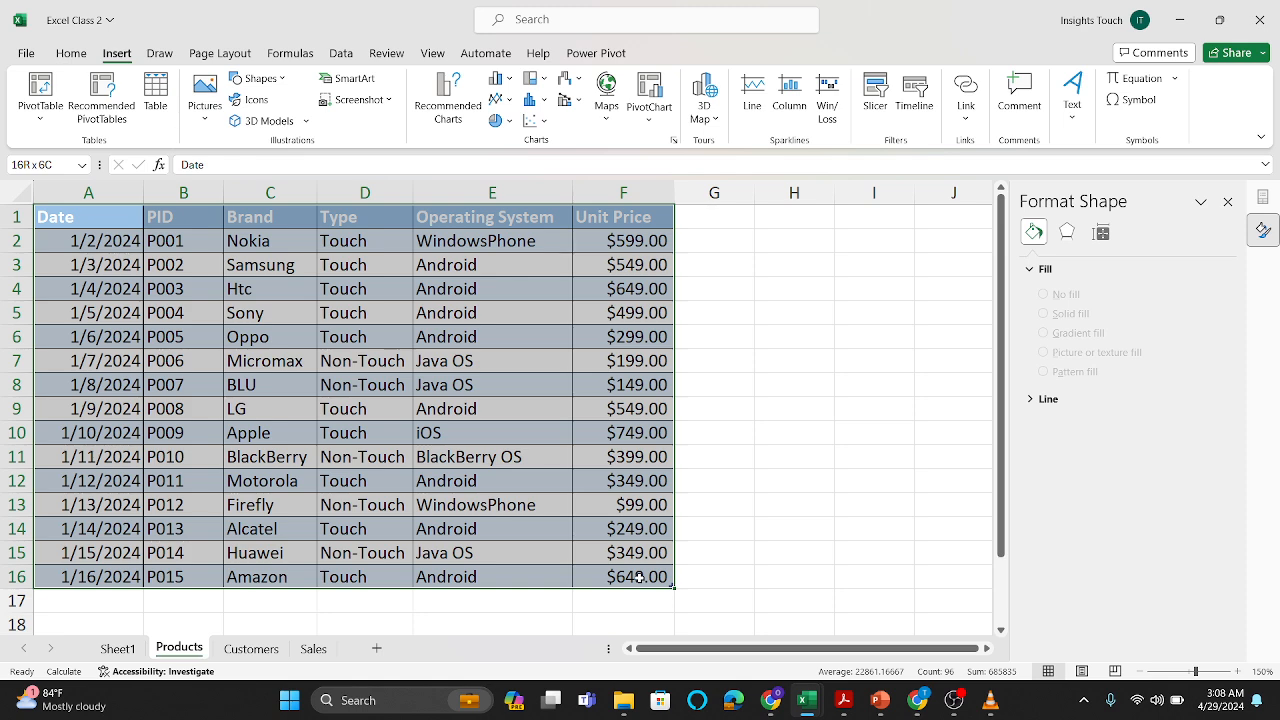
{"action": "left_click", "coordinate": [647, 121]}
{"action": "left_click", "coordinate": [680, 147]}
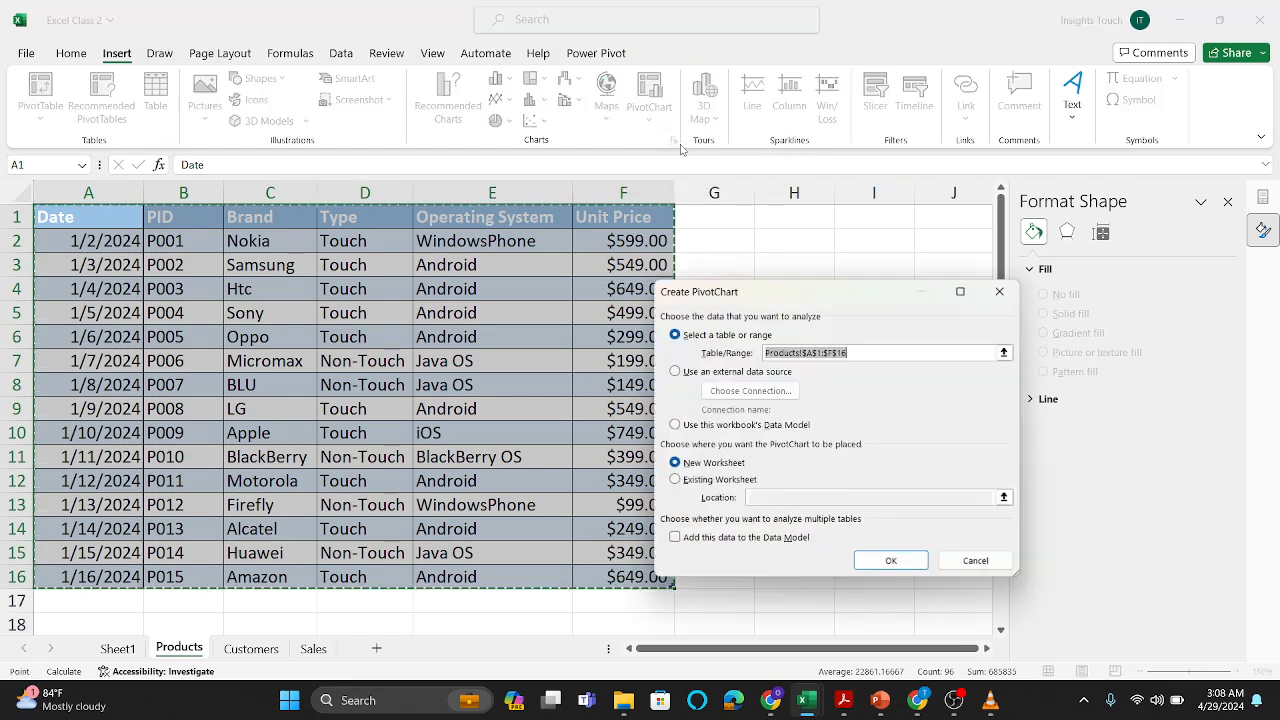
{"action": "left_click", "coordinate": [891, 561]}
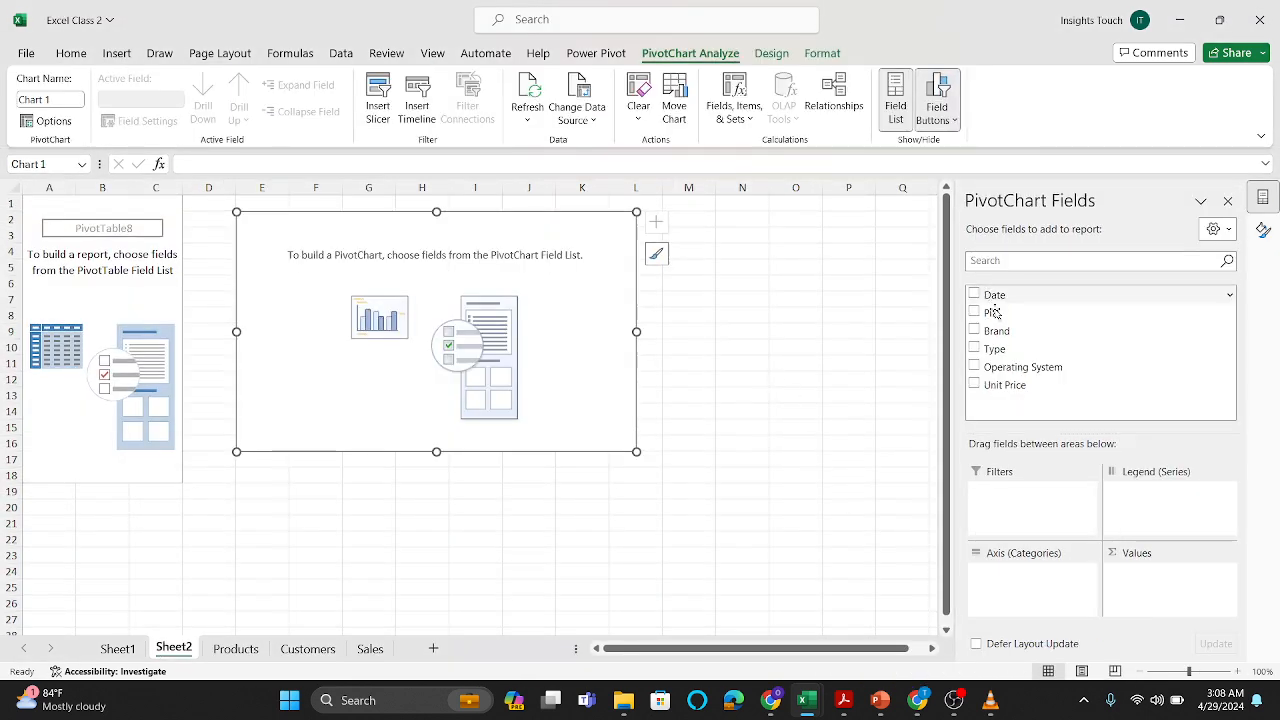
{"action": "left_click_drag", "start_coordinate": [988, 296], "coordinate": [1021, 583]}
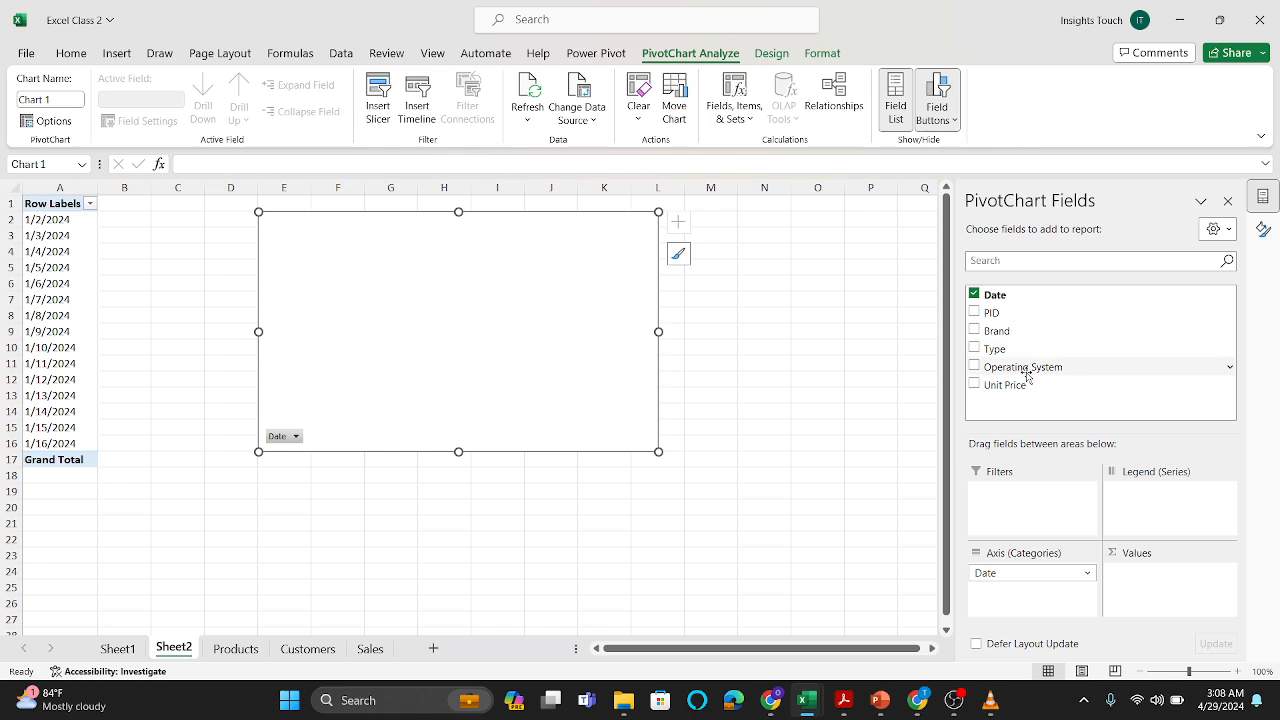
{"action": "left_click_drag", "start_coordinate": [1020, 384], "coordinate": [1175, 596]}
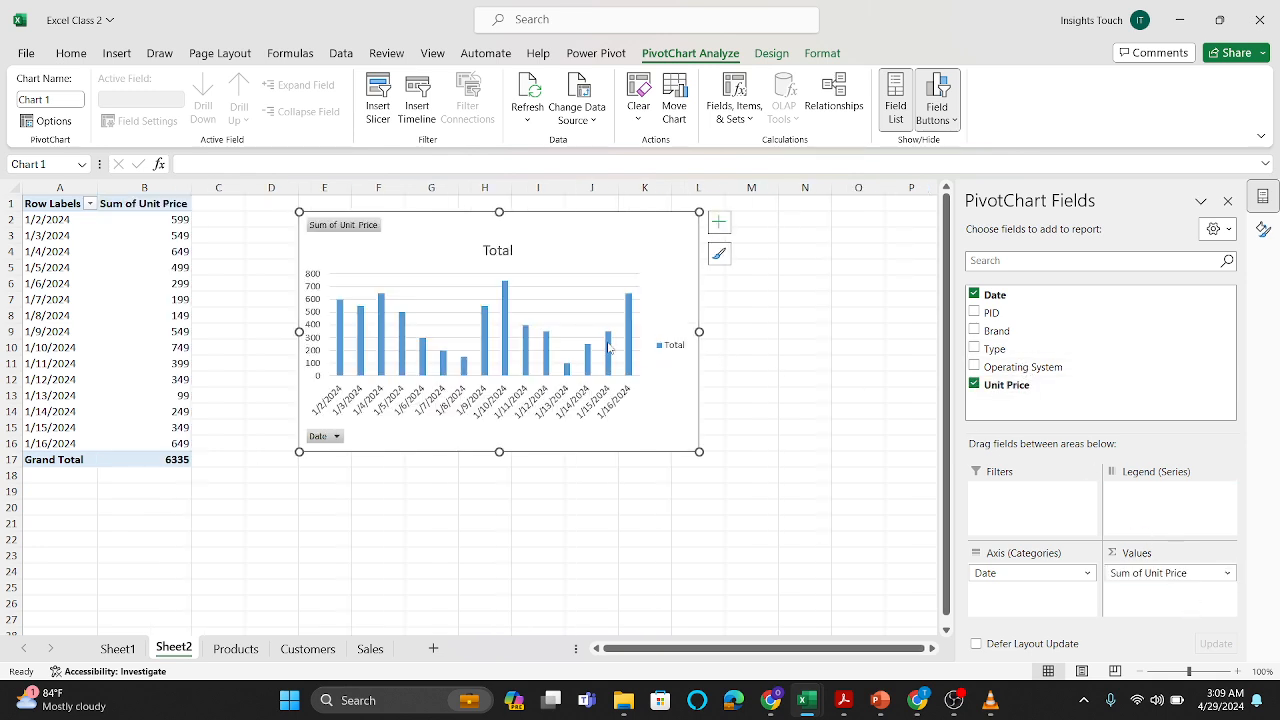
Step: Change the PivotChart's type from clustered column to the basic Line chart
{"action": "mouse_move", "coordinate": [608, 347]}
{"action": "left_click", "coordinate": [771, 53]}
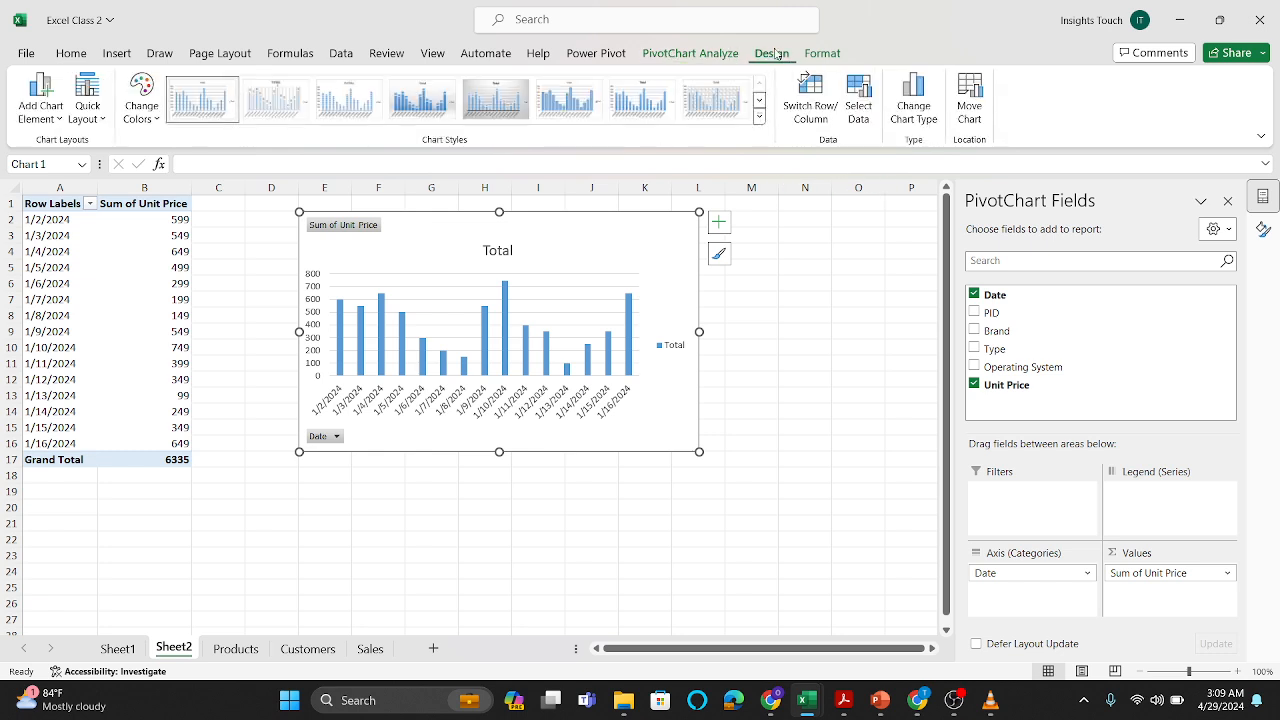
{"action": "left_click", "coordinate": [915, 124]}
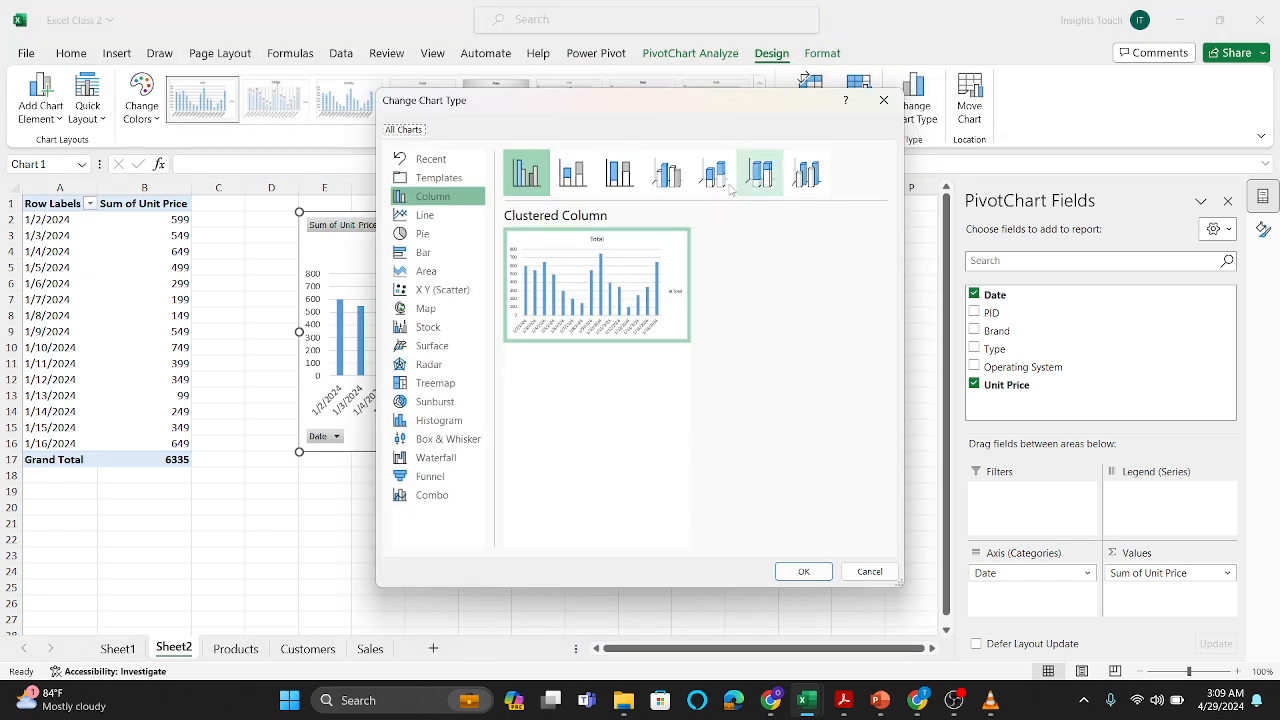
{"action": "left_click", "coordinate": [428, 215]}
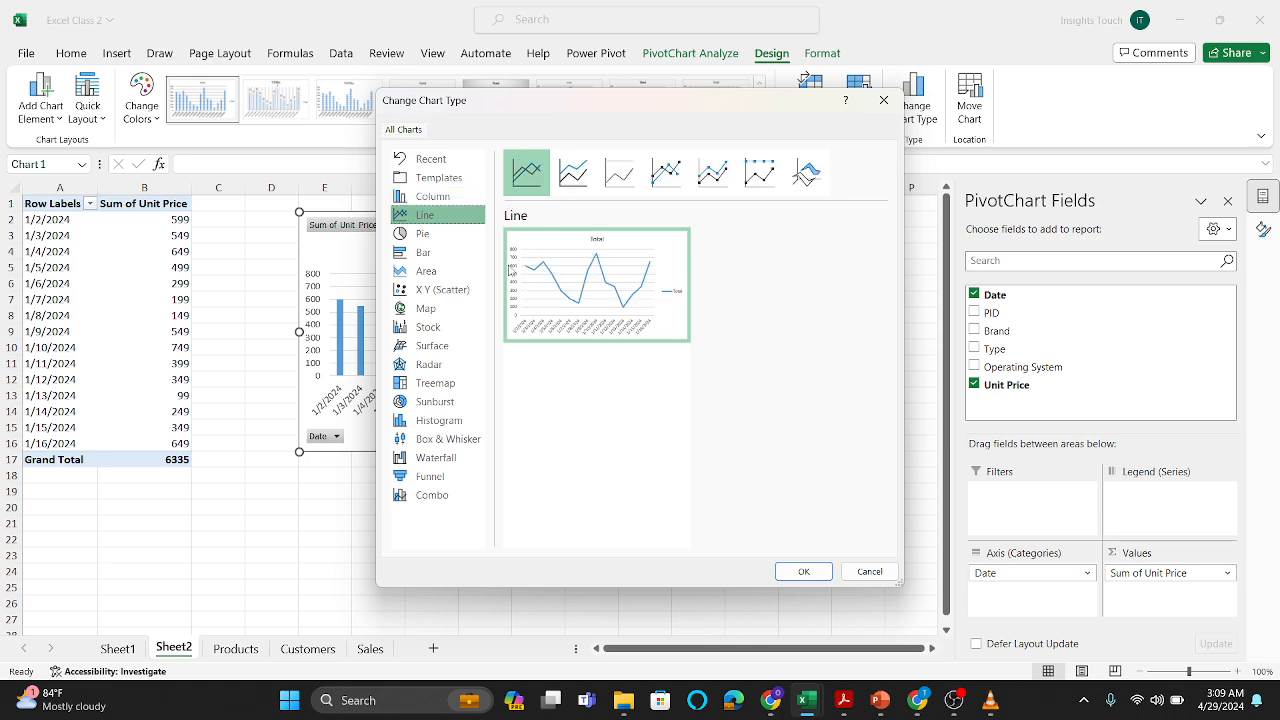
{"action": "left_click", "coordinate": [805, 572]}
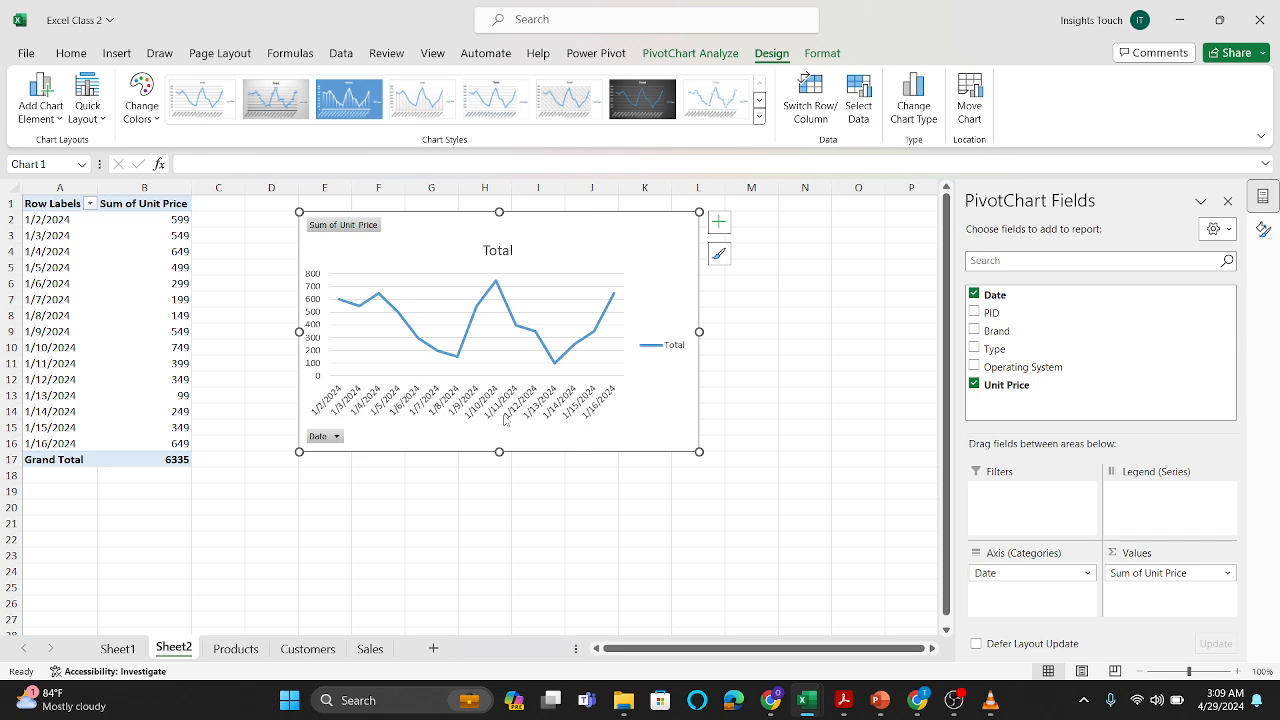
Step: Group the PivotTable's dates in the row labels by Days only
{"action": "left_click", "coordinate": [66, 300]}
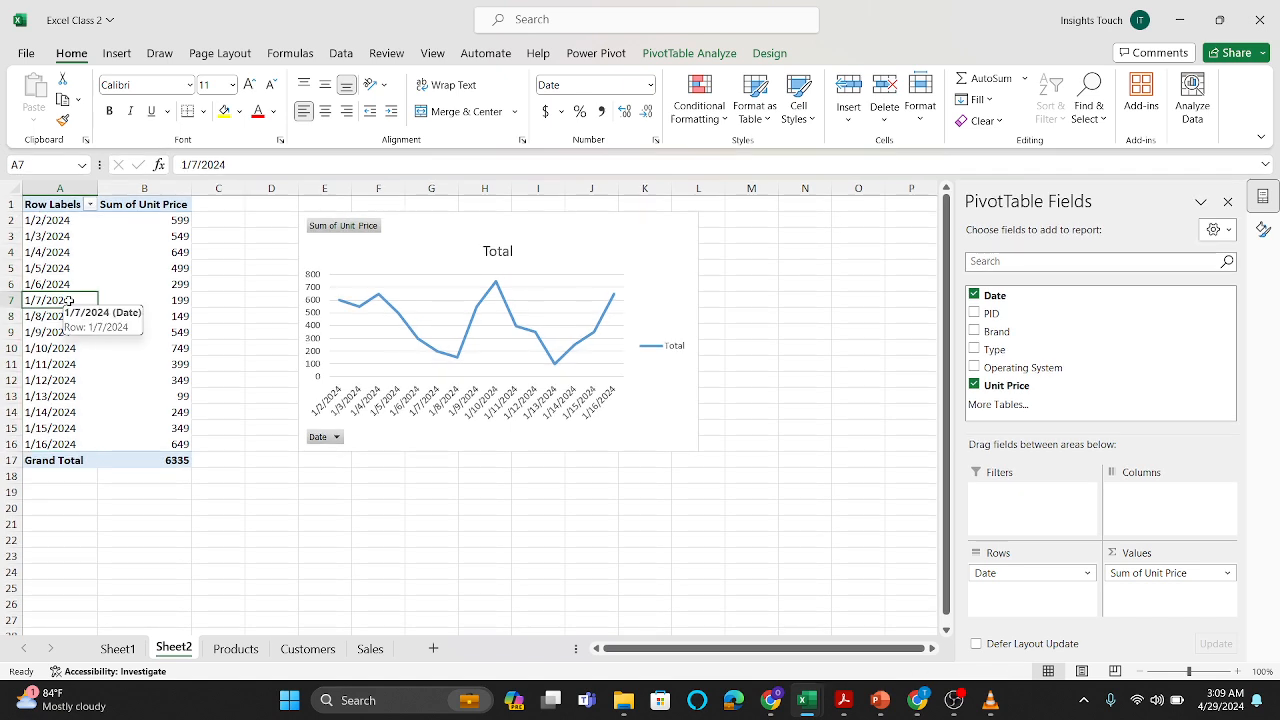
{"action": "right_click", "coordinate": [69, 300]}
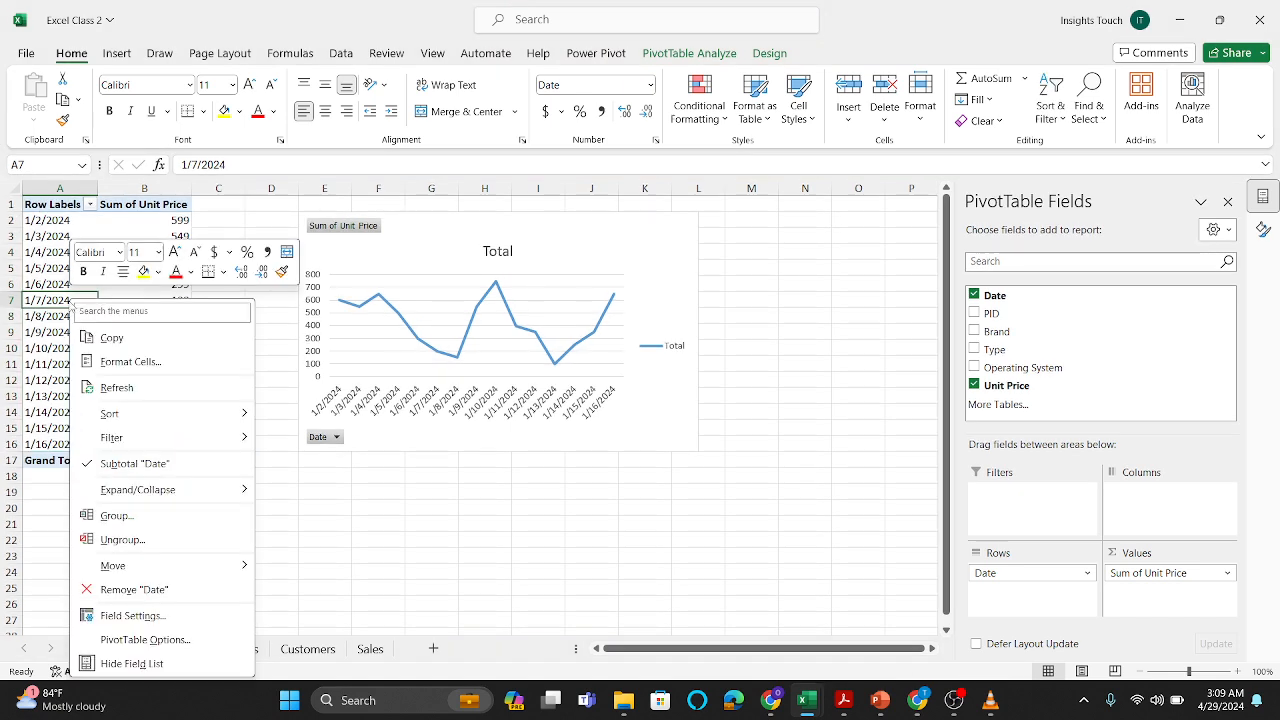
{"action": "left_click", "coordinate": [137, 515]}
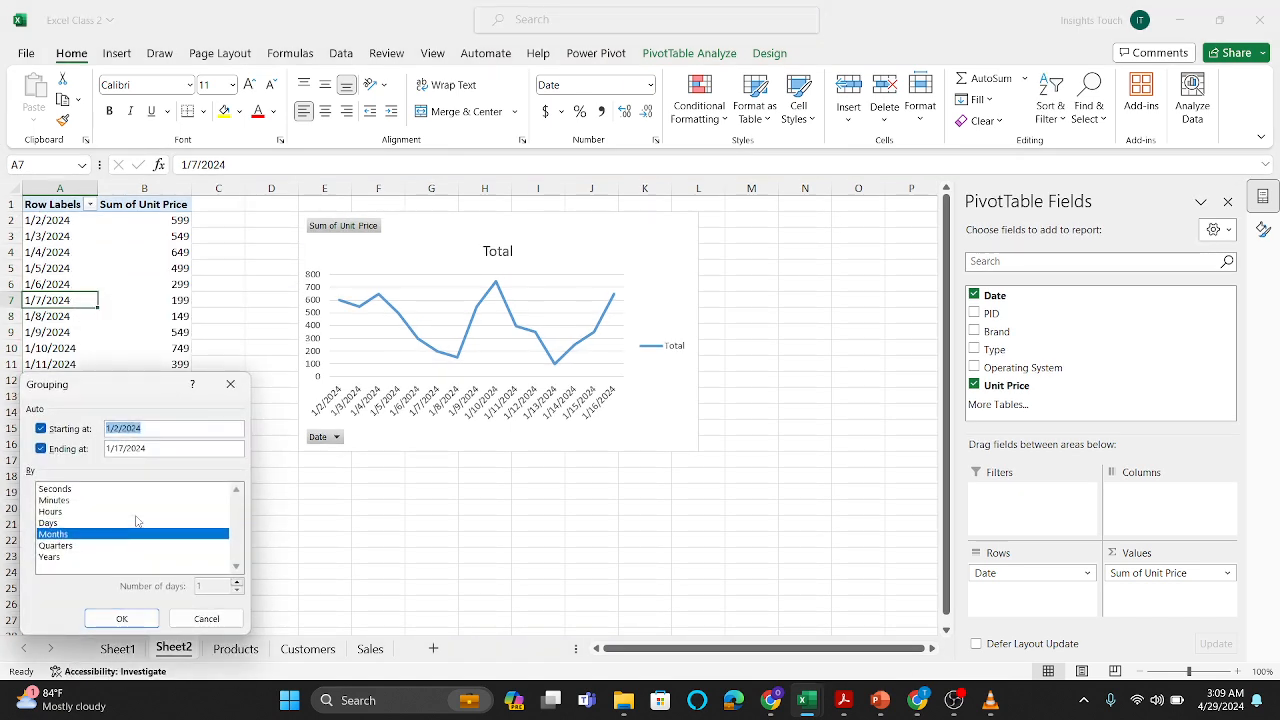
{"action": "left_click", "coordinate": [86, 524]}
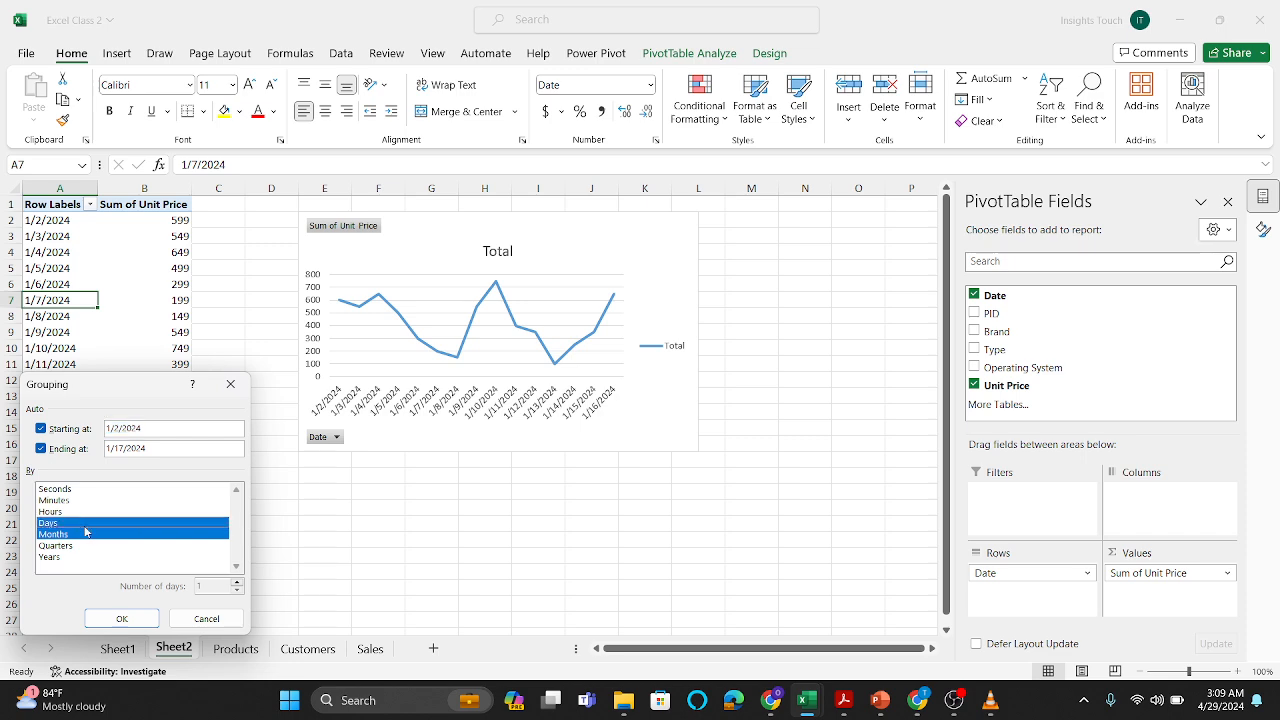
{"action": "left_click", "coordinate": [86, 534]}
{"action": "left_click", "coordinate": [120, 619]}
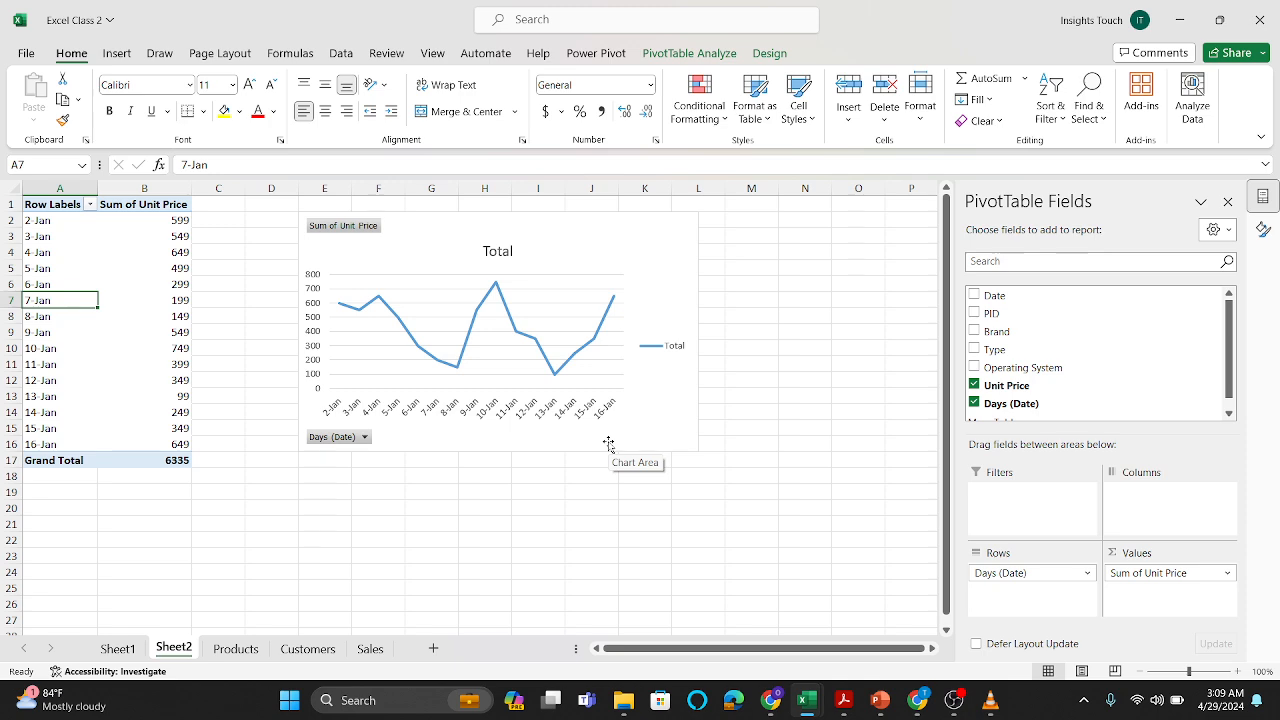
Step: Hide the PivotChart's report filter, legend, axis, value and expand/collapse field buttons
{"action": "left_click", "coordinate": [603, 246]}
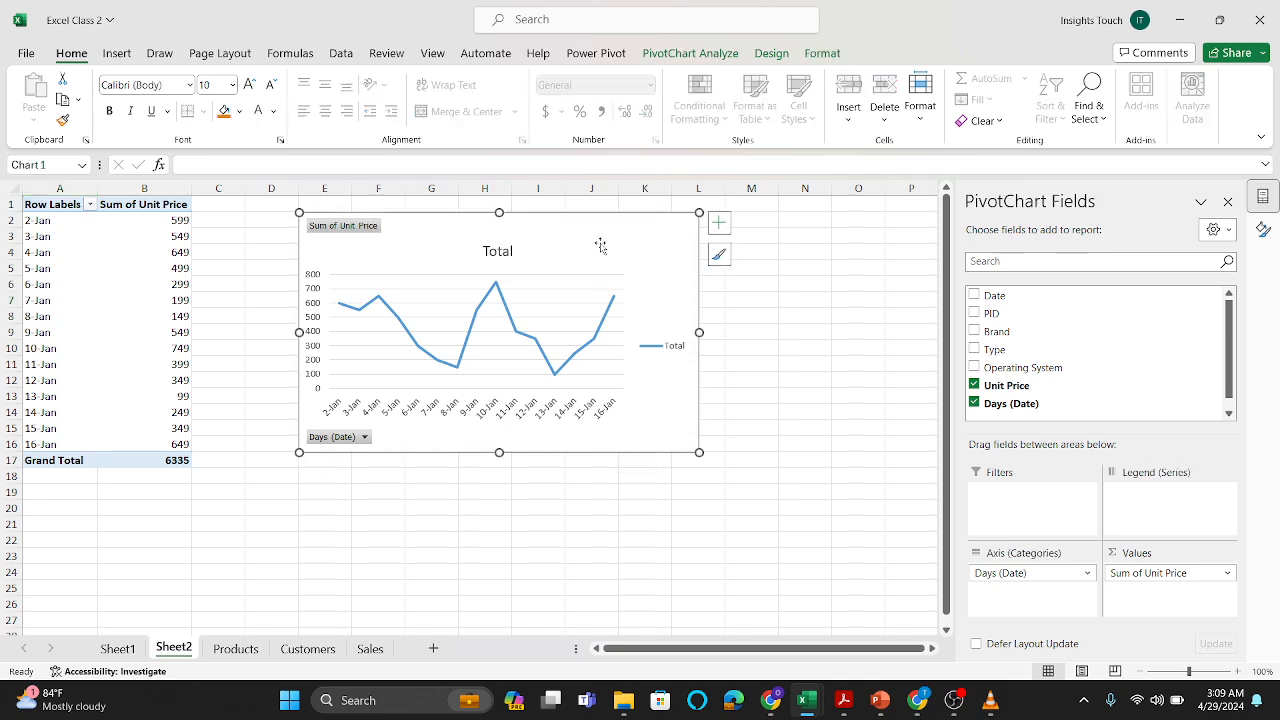
{"action": "left_click", "coordinate": [720, 50]}
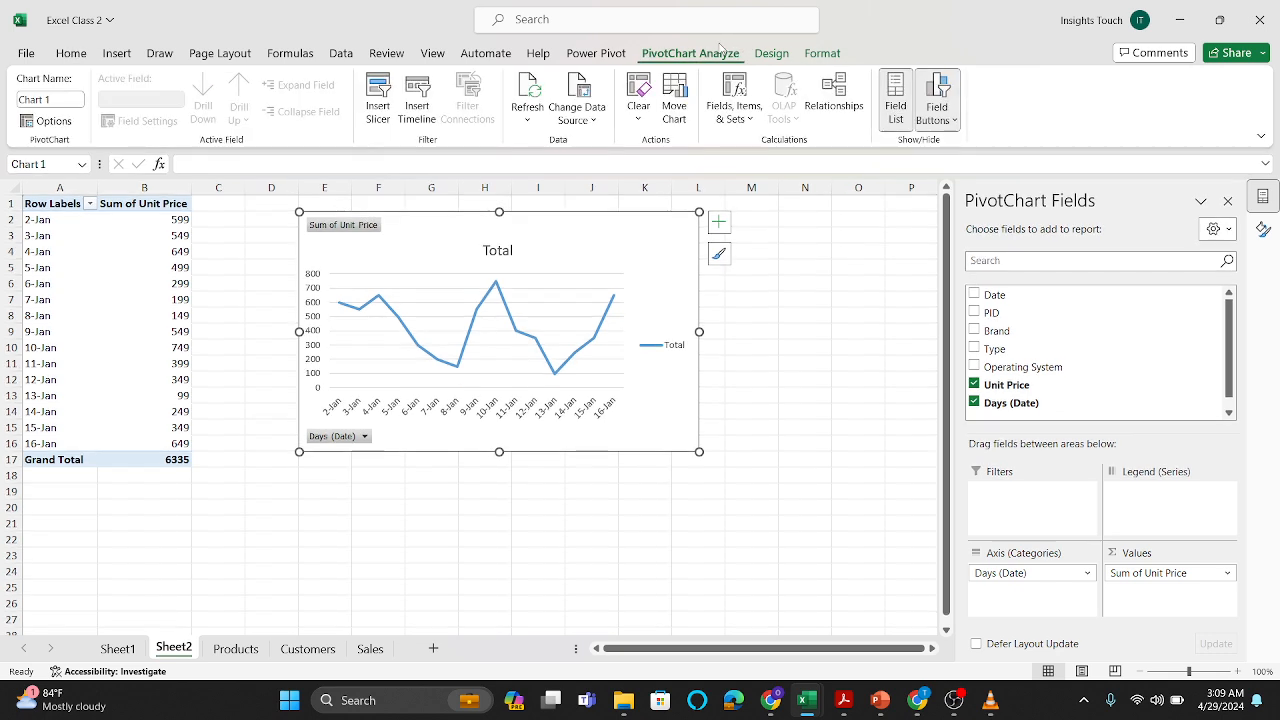
{"action": "left_click", "coordinate": [946, 120]}
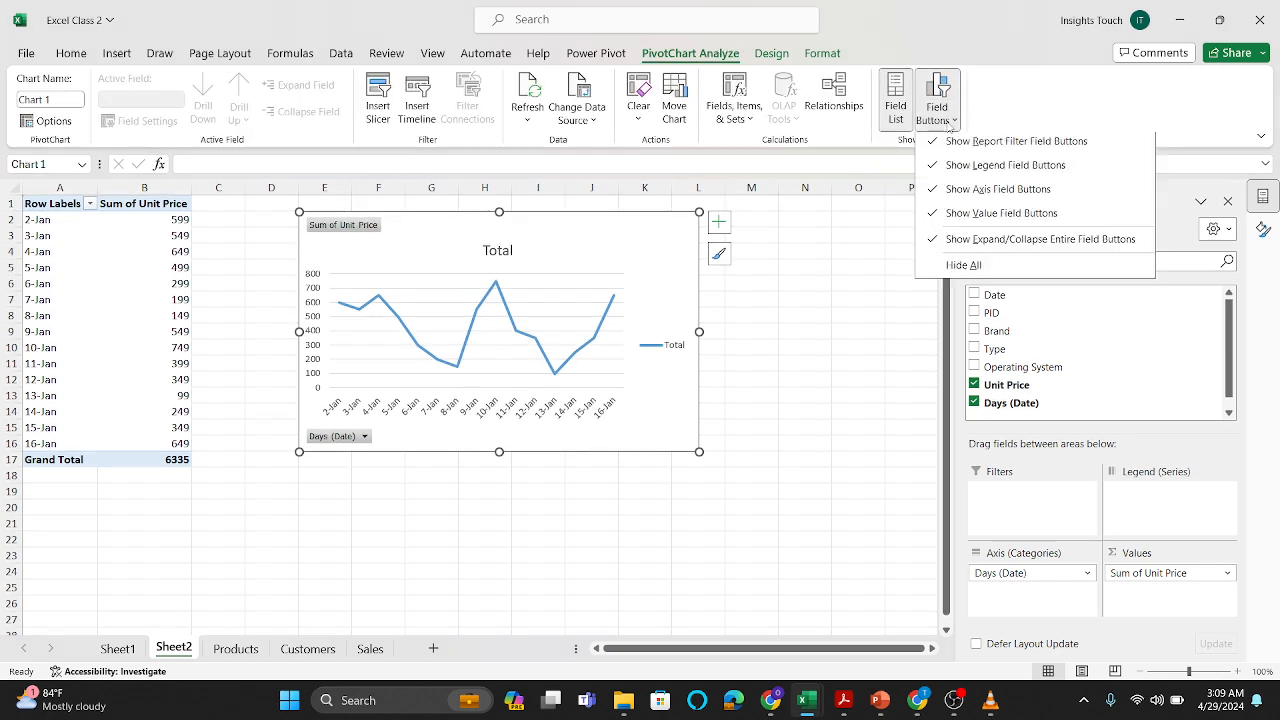
{"action": "left_click", "coordinate": [954, 148]}
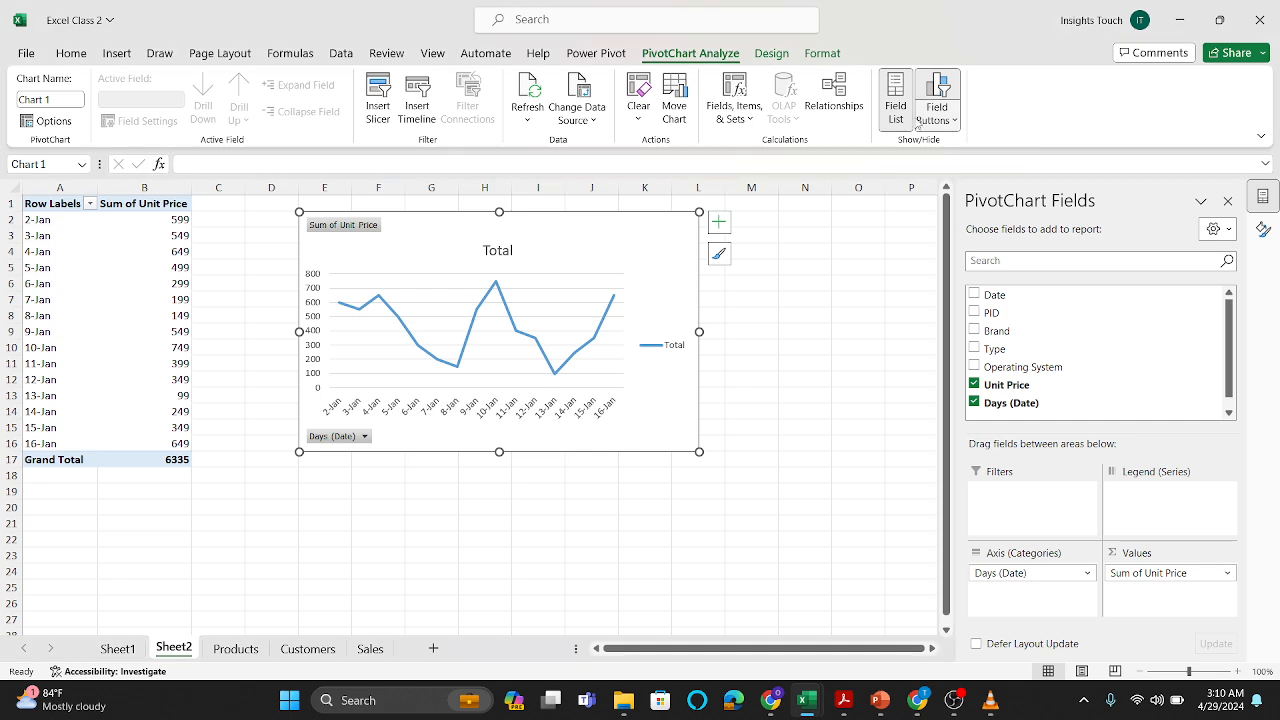
{"action": "left_click", "coordinate": [947, 124]}
{"action": "left_click", "coordinate": [955, 175]}
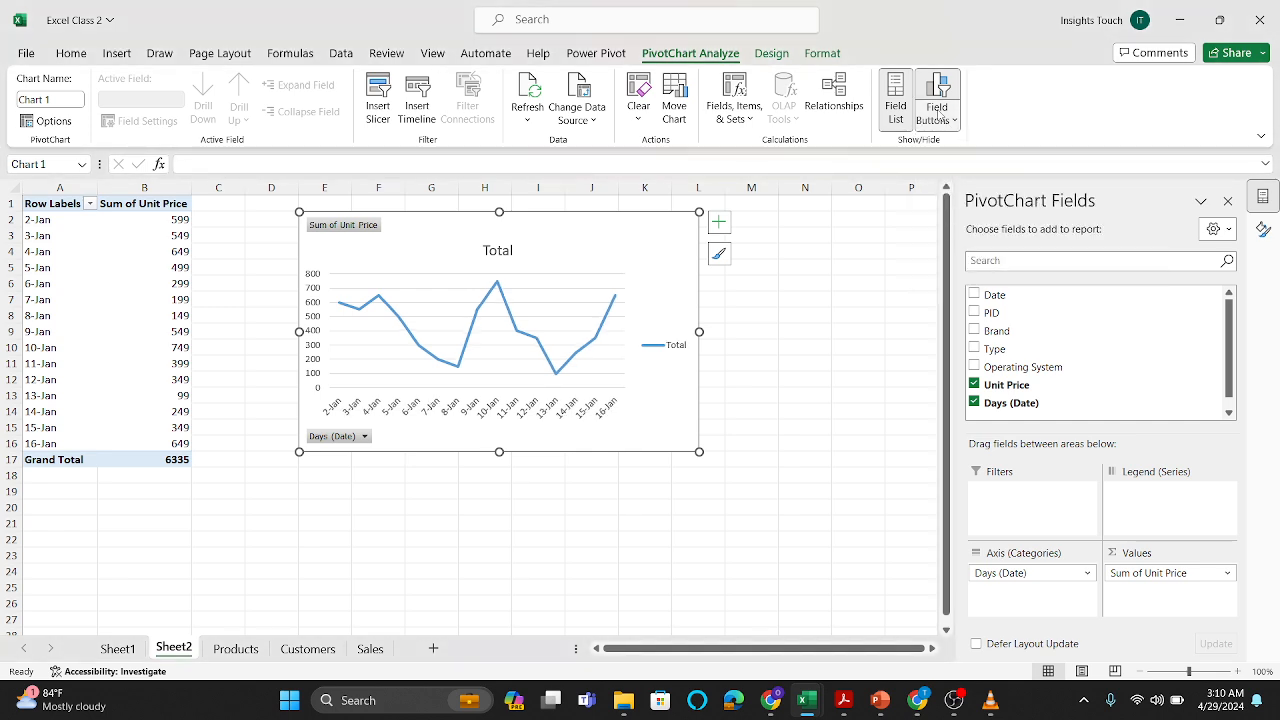
{"action": "left_click", "coordinate": [938, 115]}
{"action": "left_click", "coordinate": [950, 196]}
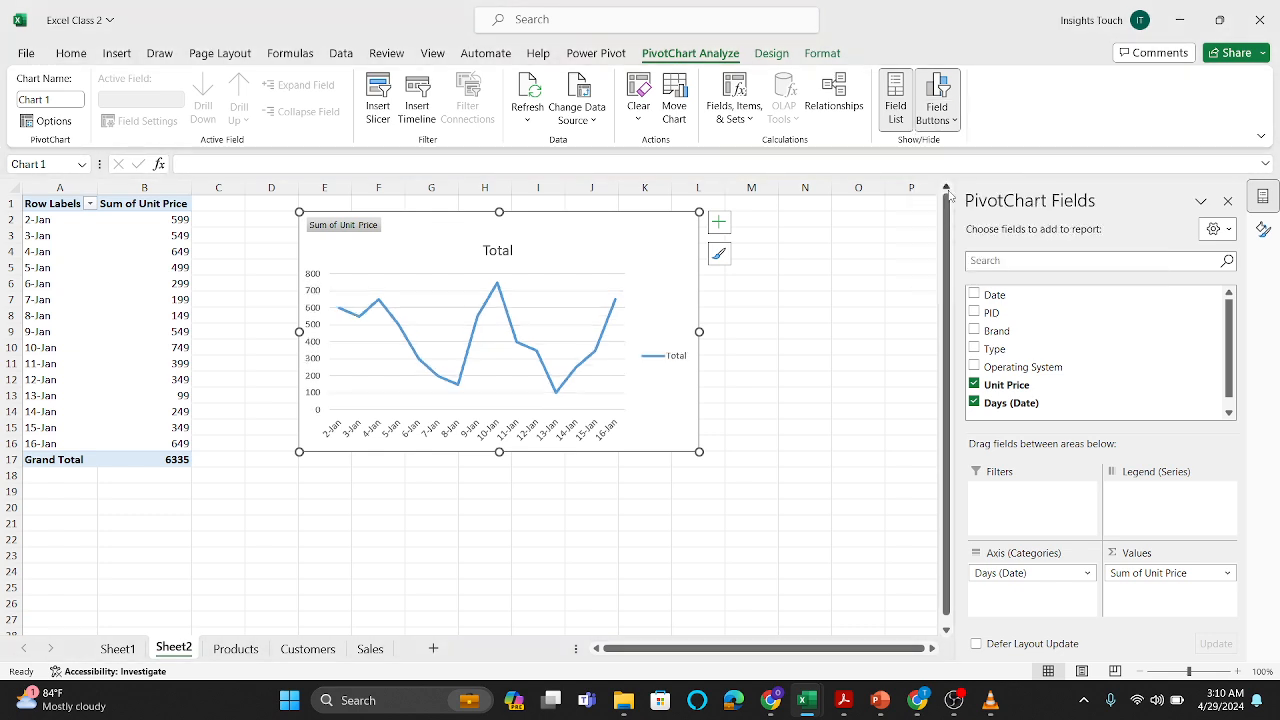
{"action": "left_click", "coordinate": [940, 122]}
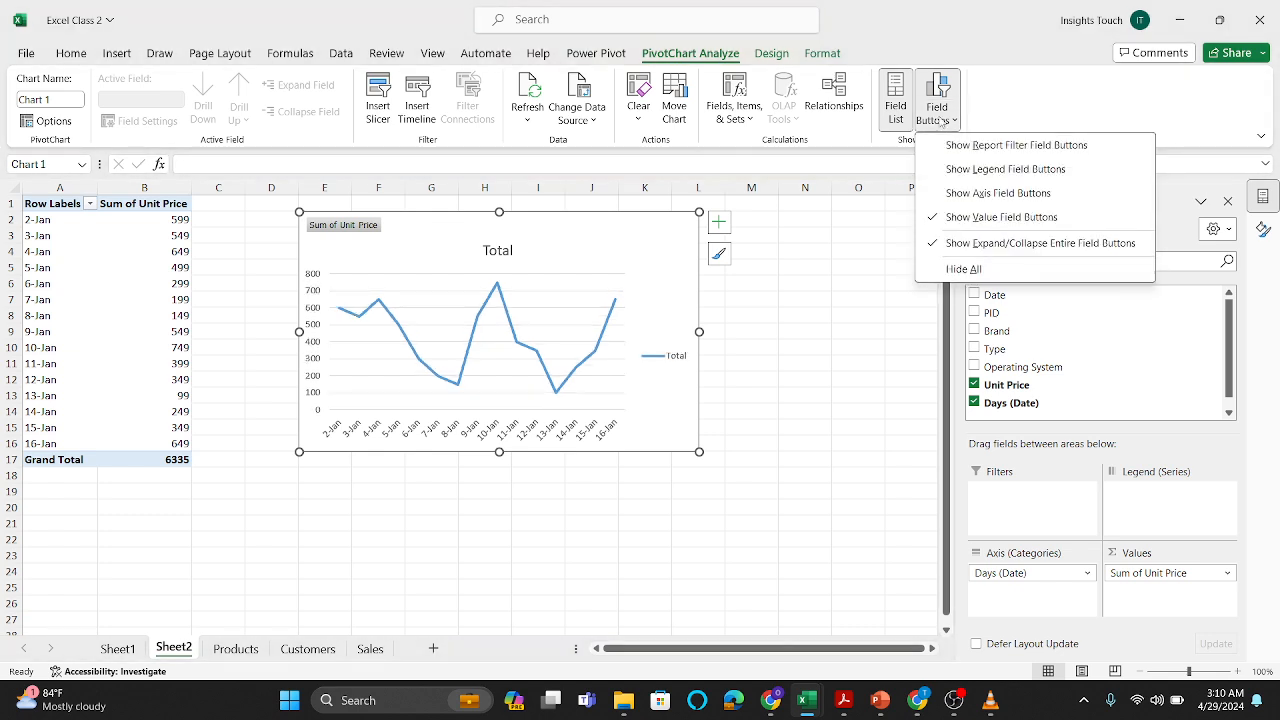
{"action": "left_click", "coordinate": [960, 217]}
{"action": "left_click", "coordinate": [940, 122]}
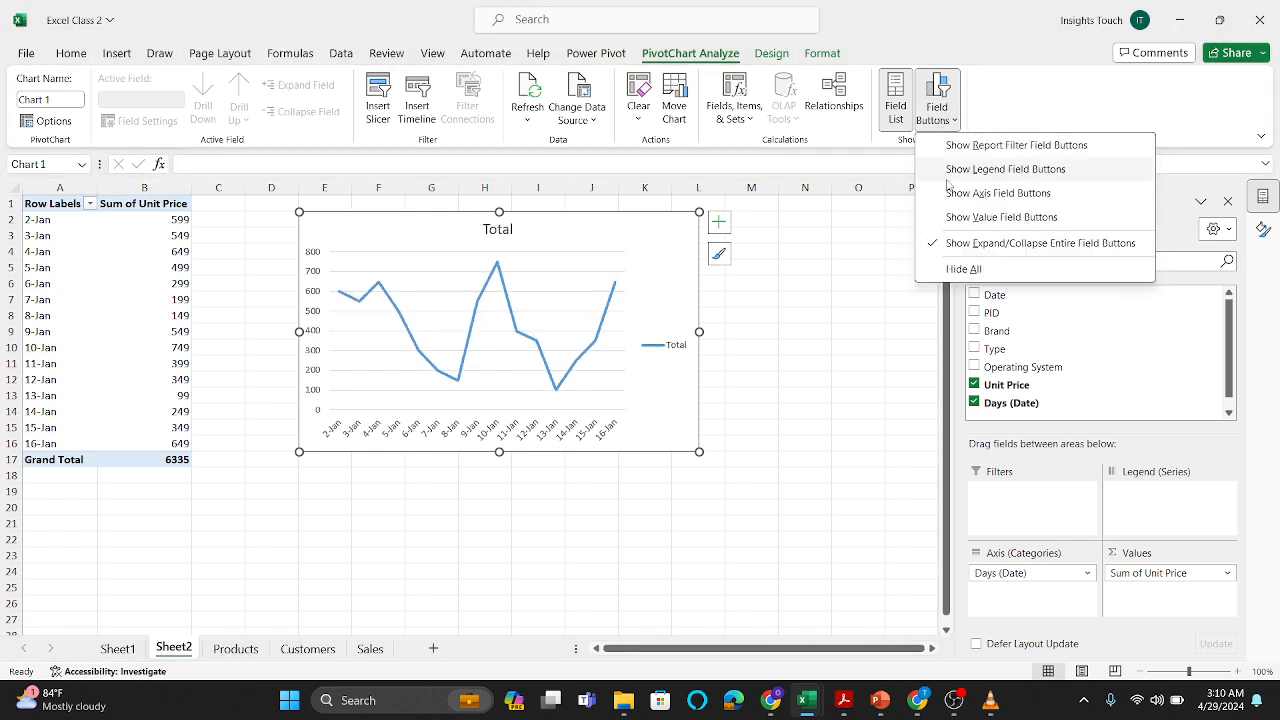
{"action": "left_click", "coordinate": [955, 243]}
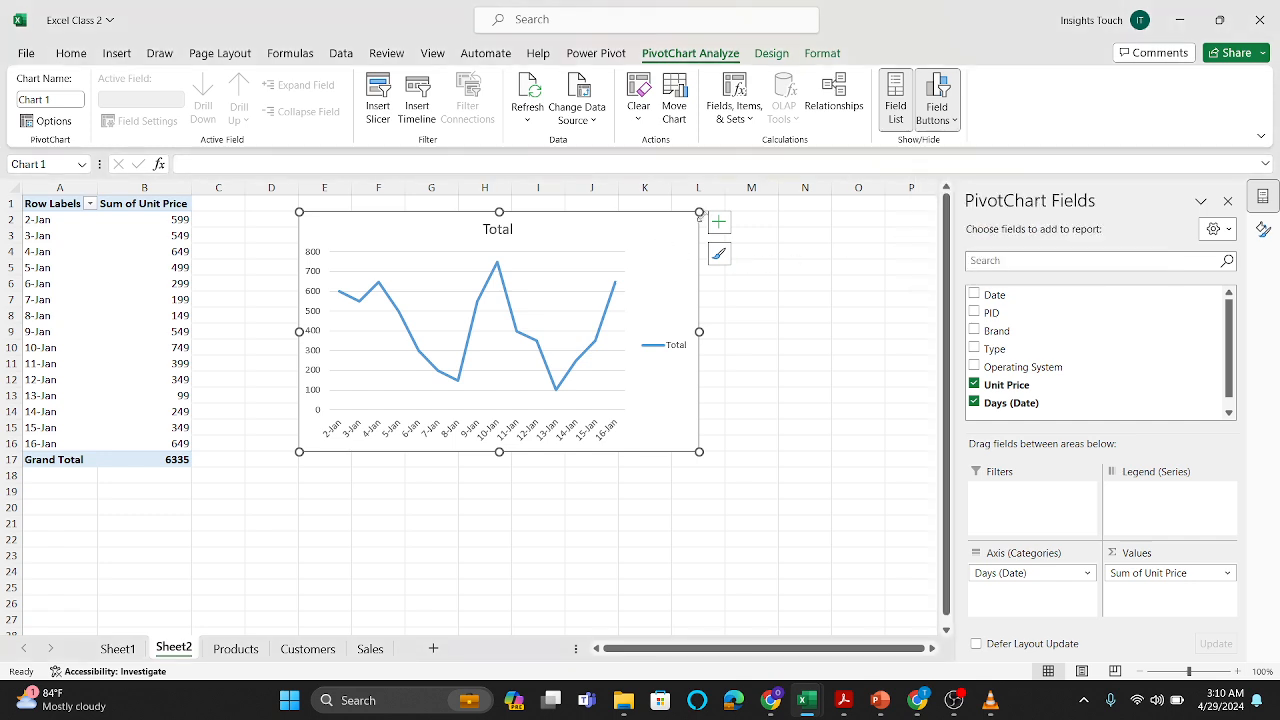
Step: Remove the gridlines and legend from the PivotChart and widen the chart slightly to the middle of column L's right edge
{"action": "left_click", "coordinate": [718, 222]}
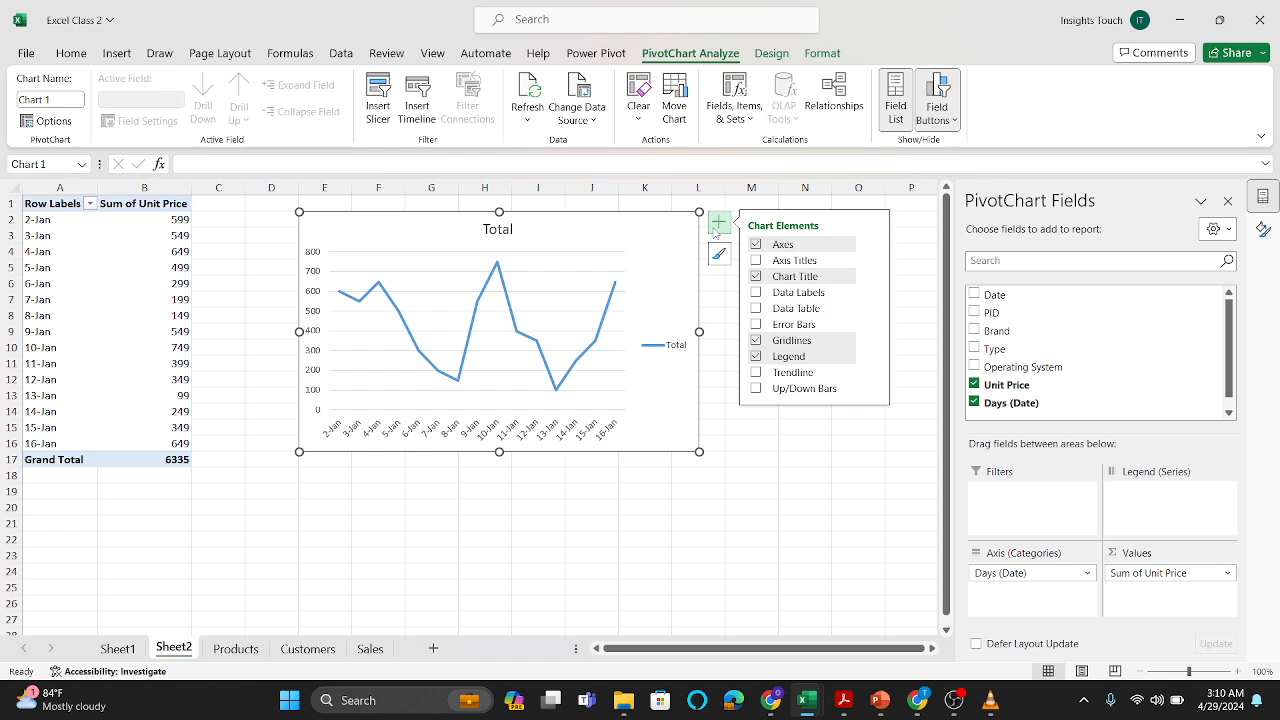
{"action": "left_click", "coordinate": [755, 342]}
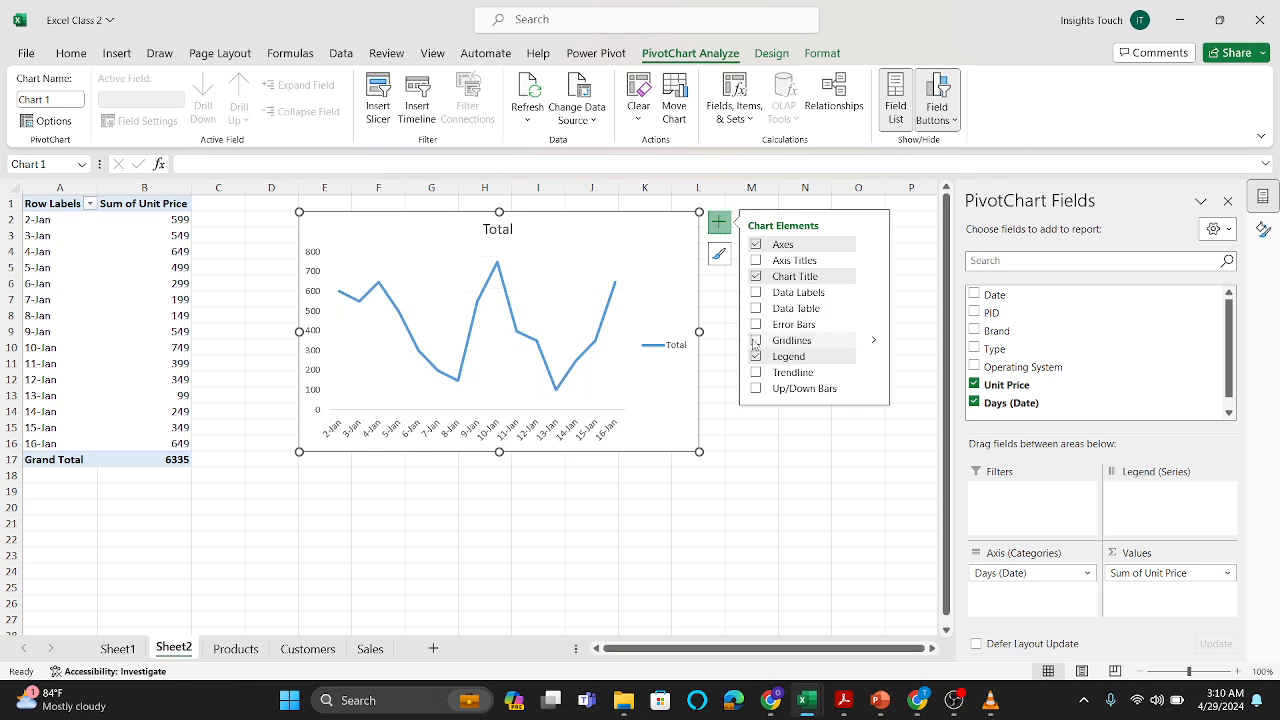
{"action": "left_click", "coordinate": [756, 357]}
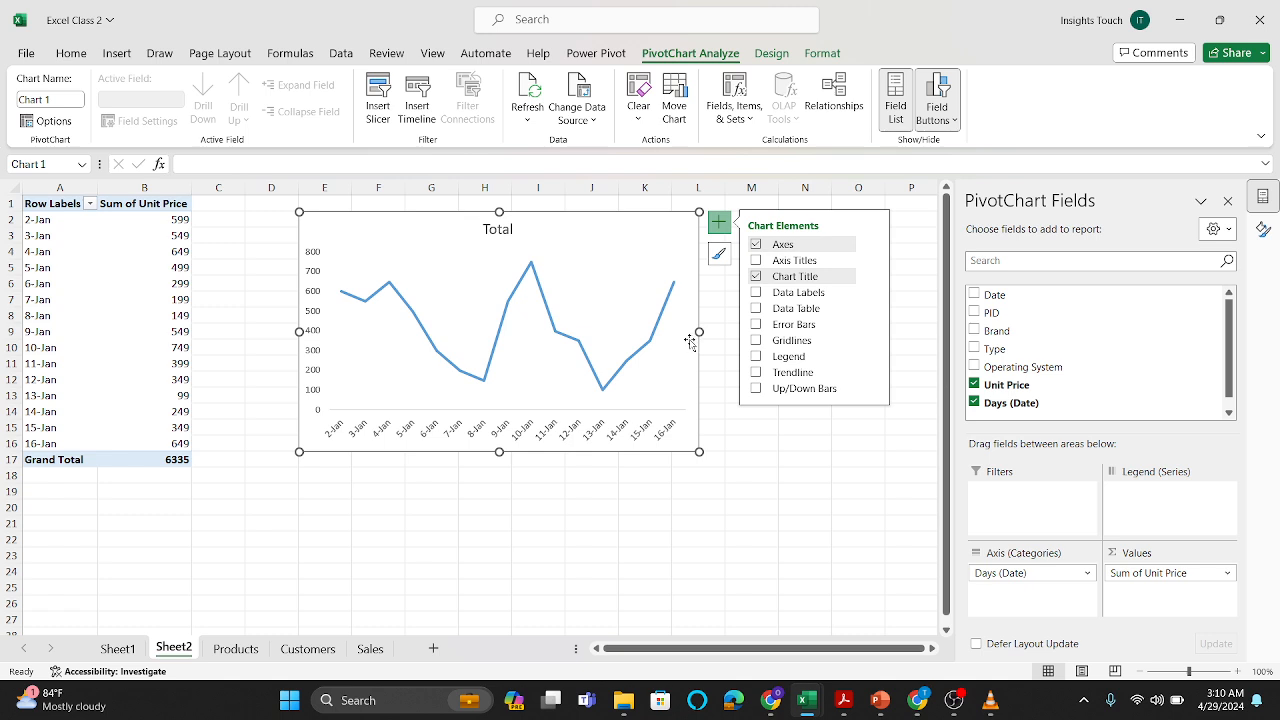
{"action": "left_click_drag", "start_coordinate": [698, 331], "coordinate": [744, 332]}
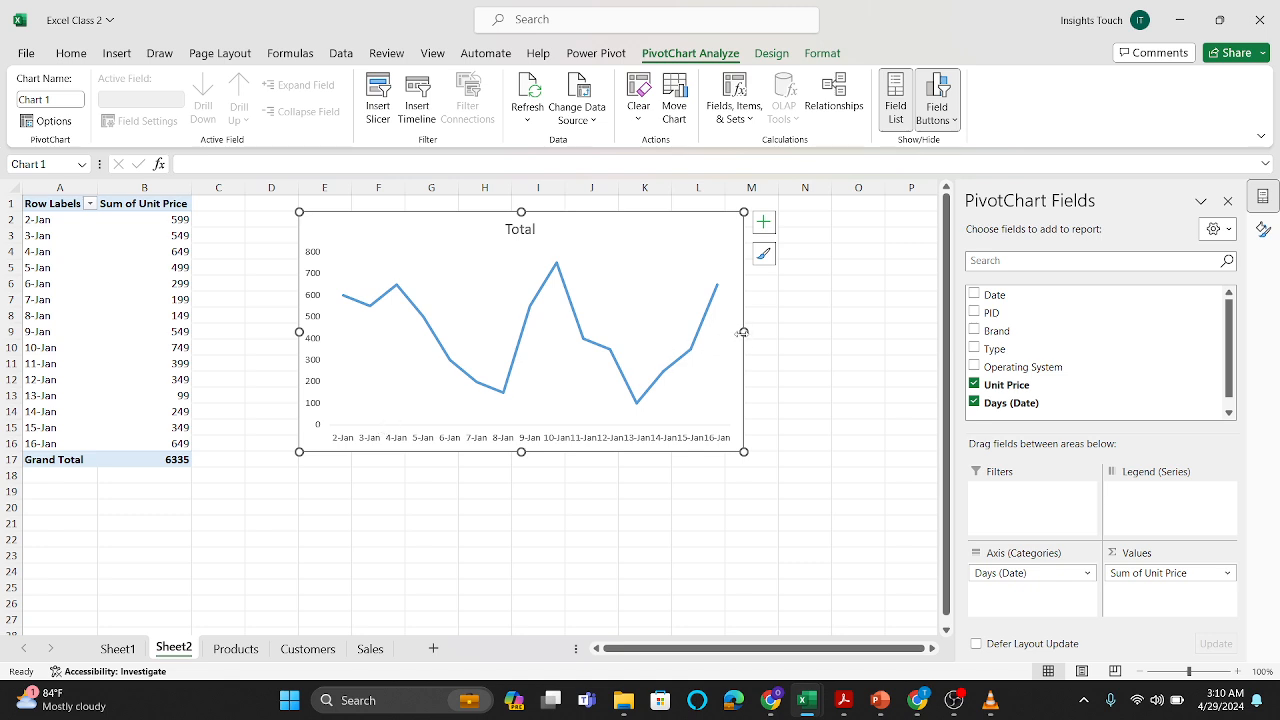
{"action": "left_click_drag", "start_coordinate": [741, 330], "coordinate": [717, 332]}
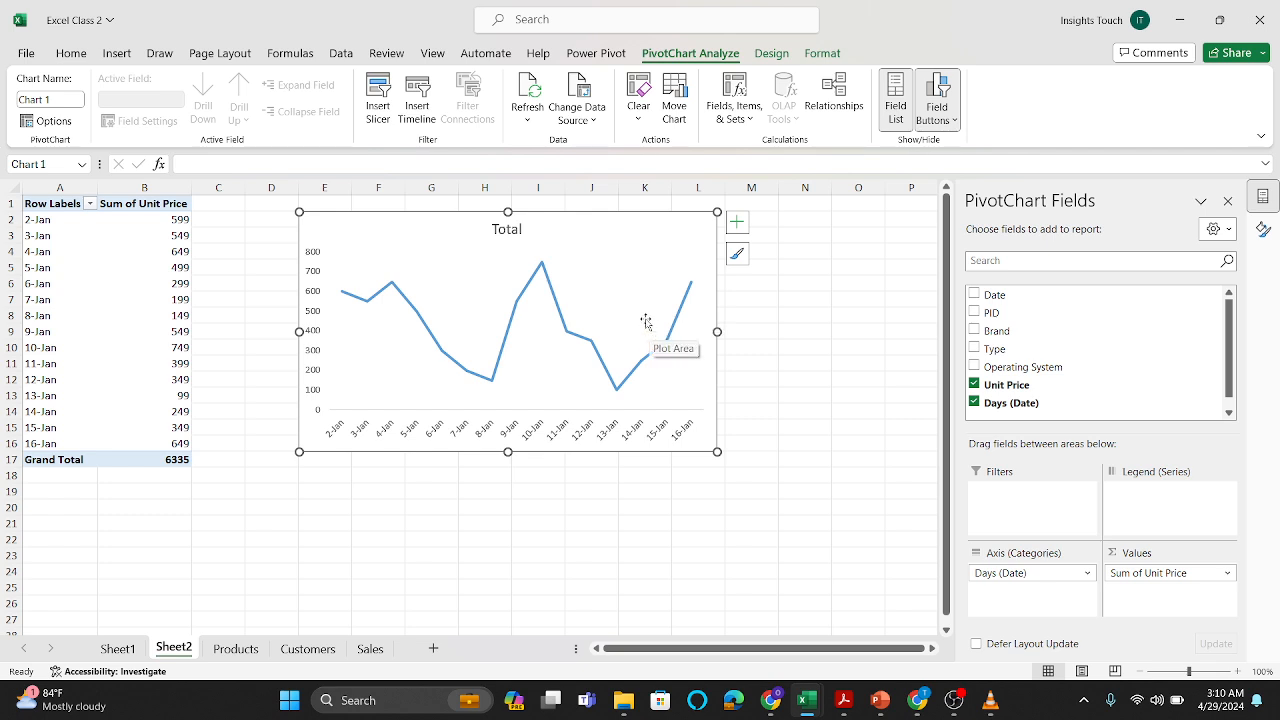
Step: Change the PivotChart's title to "Trends of Unit Price"
{"action": "left_click", "coordinate": [512, 229]}
{"action": "key", "text": "BackSpace"}
{"action": "key", "text": "BackSpace"}
{"action": "key", "text": "BackSpace"}
{"action": "key", "text": "BackSpace"}
{"action": "key", "text": "BackSpace"}
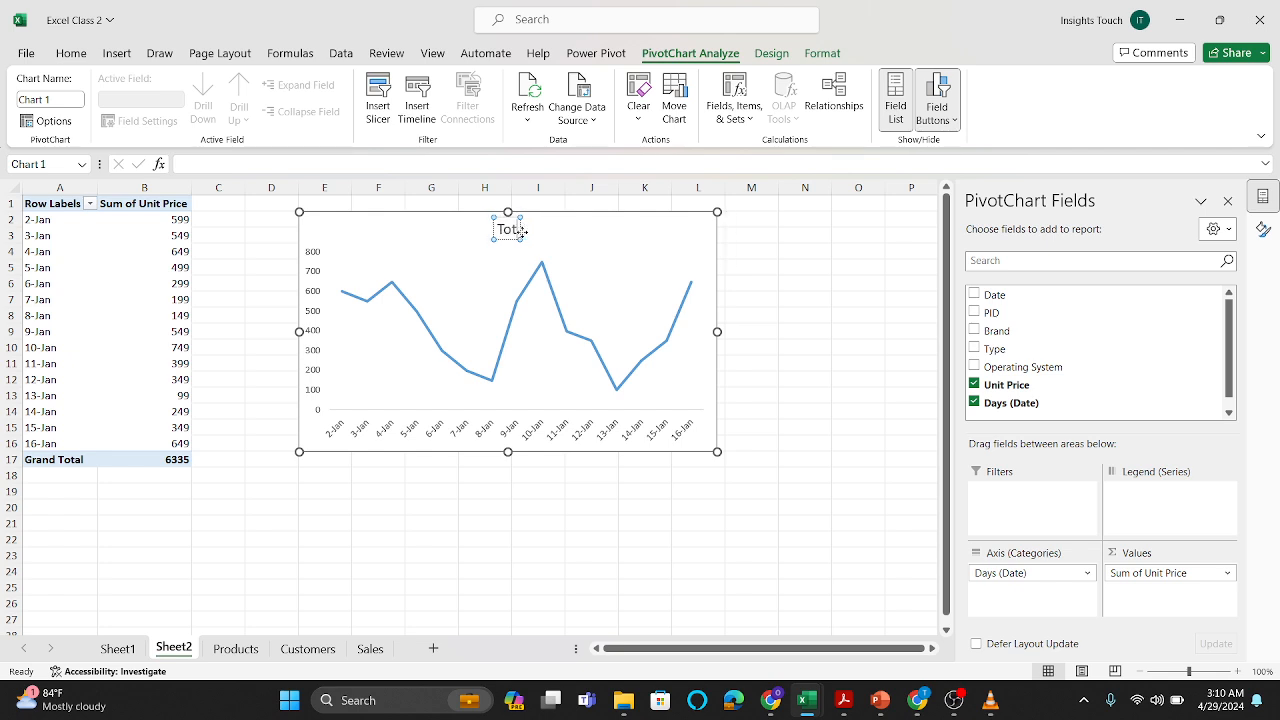
{"action": "type", "text": "Trend"}
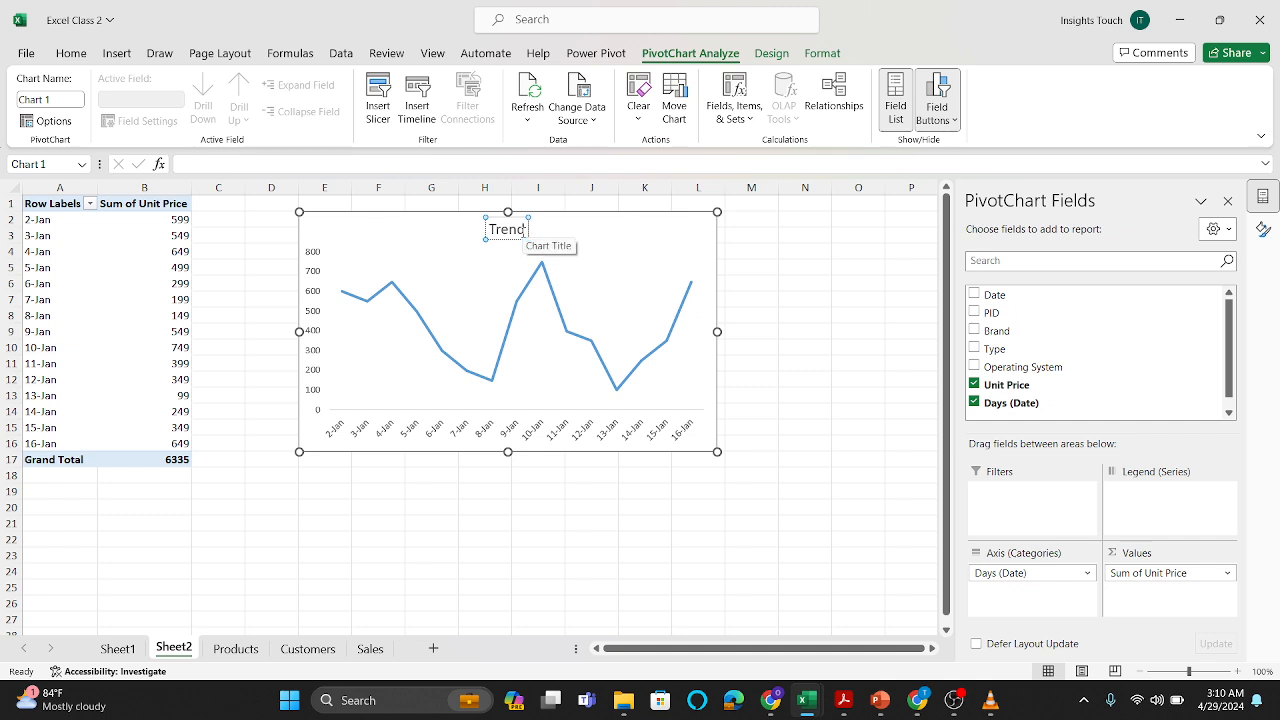
{"action": "type", "text": "s of"}
{"action": "key", "text": "Caps_Lock"}
{"action": "type", "text": "U"}
{"action": "key", "text": "Caps_Lock"}
{"action": "type", "text": "nit"}
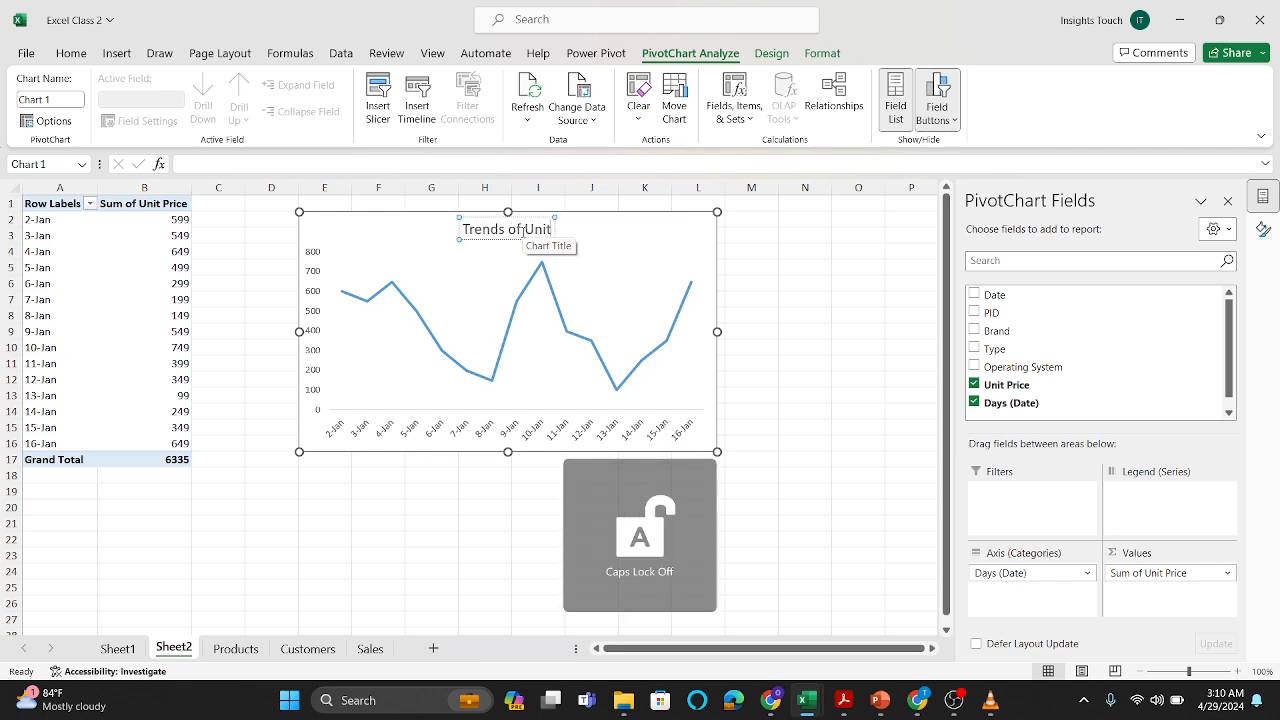
{"action": "type", "text": " P"}
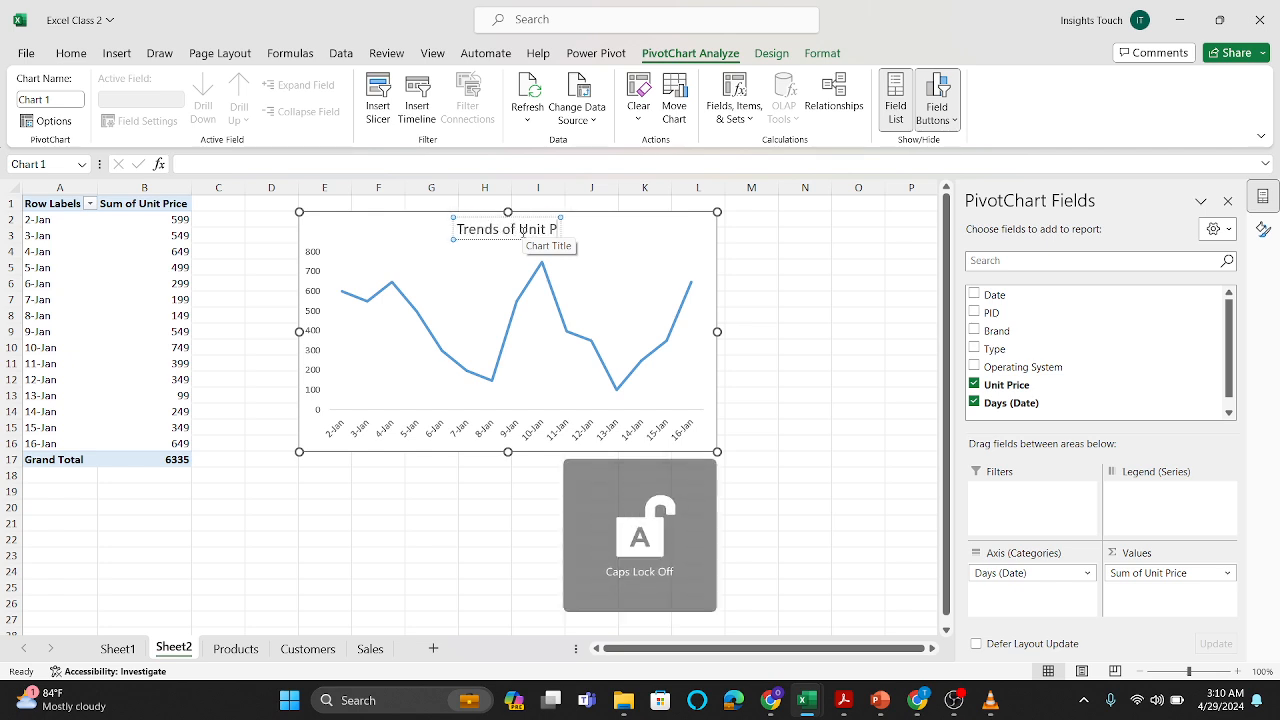
{"action": "type", "text": "rice"}
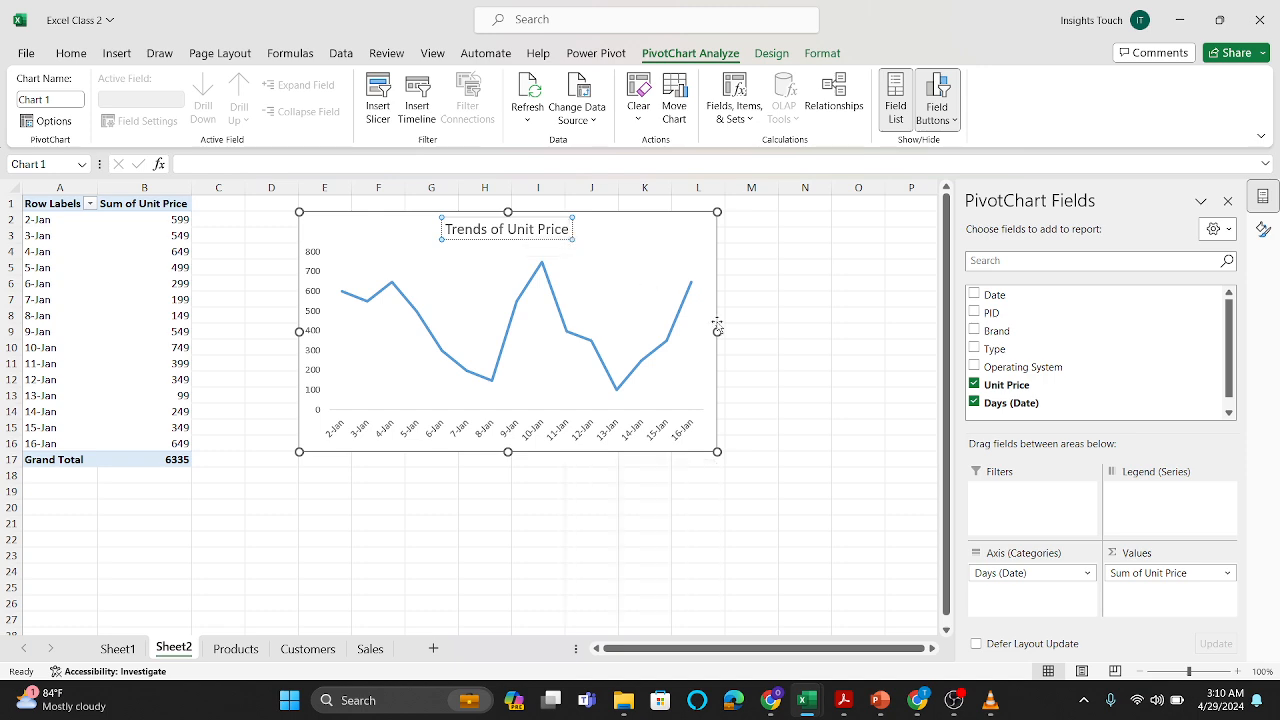
{"action": "left_click", "coordinate": [755, 323]}
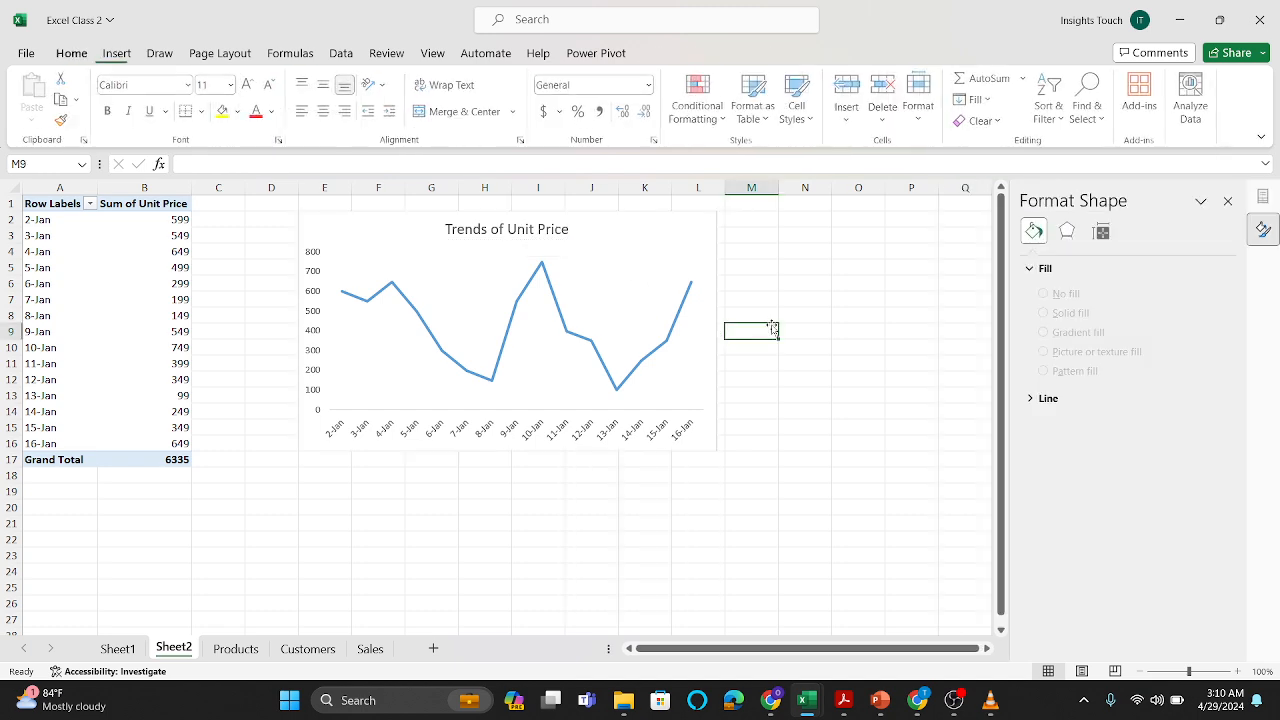
{"action": "left_click", "coordinate": [616, 261]}
{"action": "left_click", "coordinate": [668, 235]}
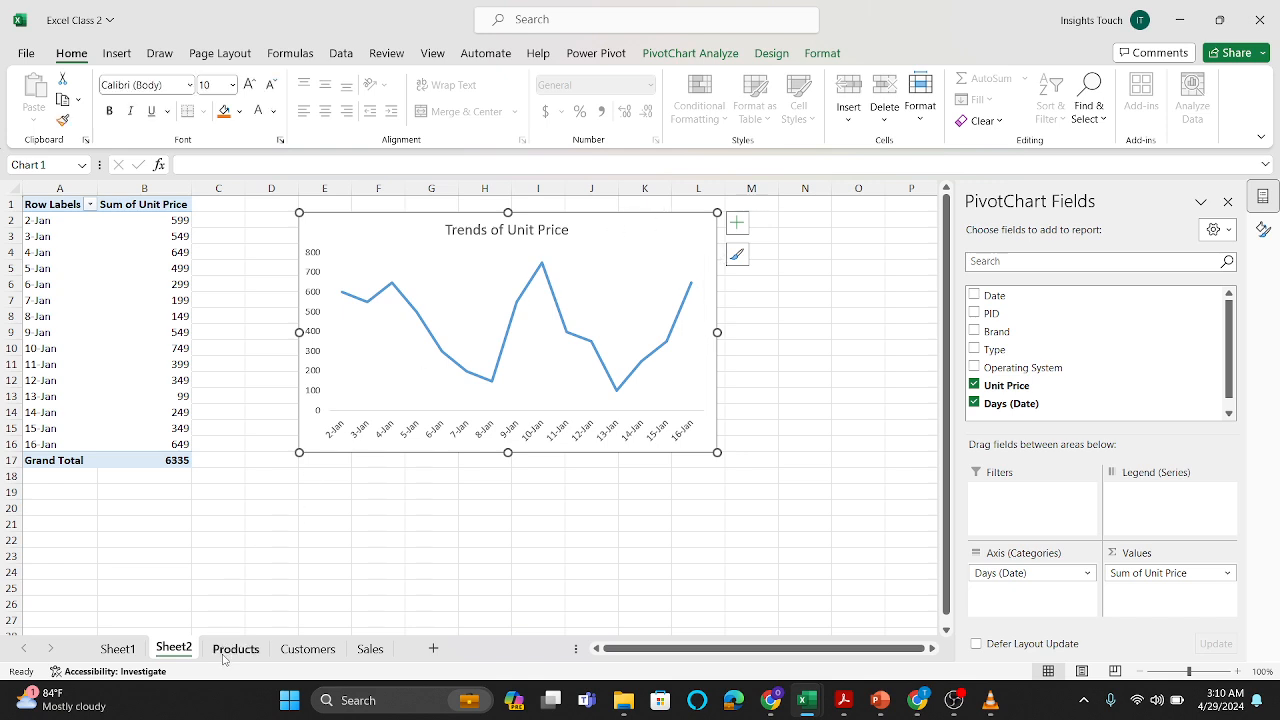
Step: Look through the Customers, Sales and Products worksheets, ending on the Unit Price column of the Products table
{"action": "left_click", "coordinate": [302, 650]}
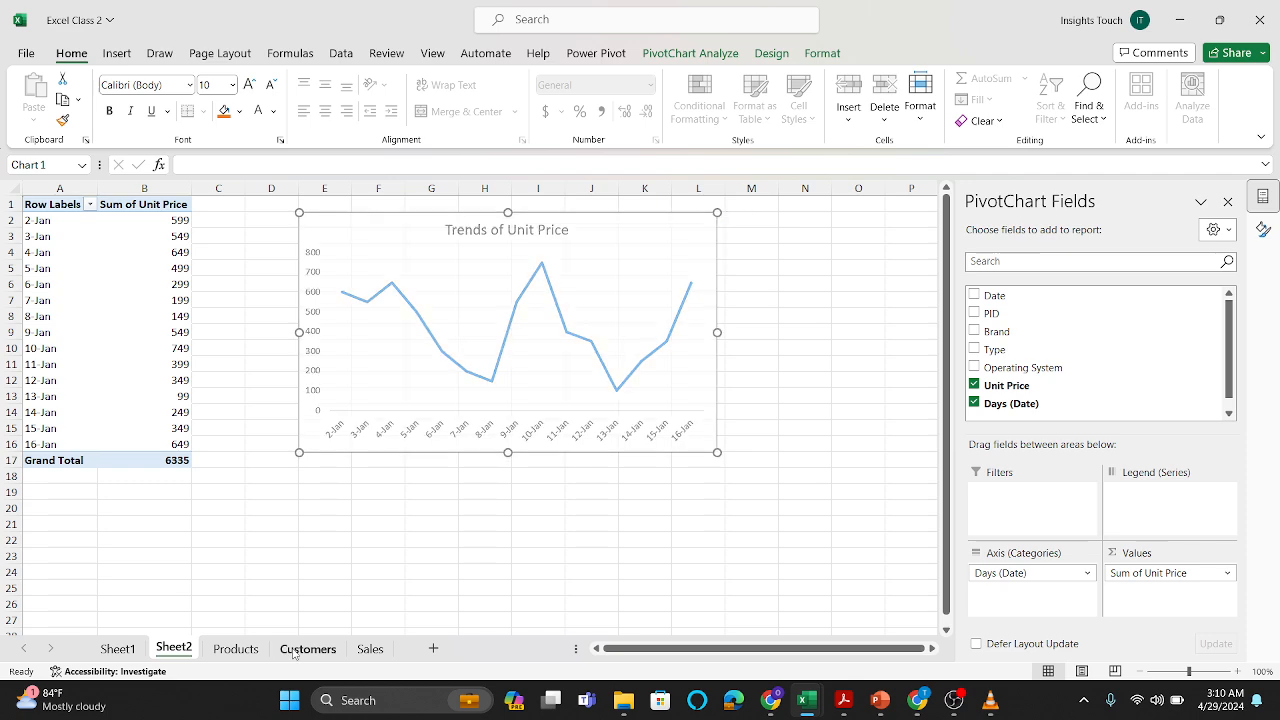
{"action": "left_click", "coordinate": [369, 649]}
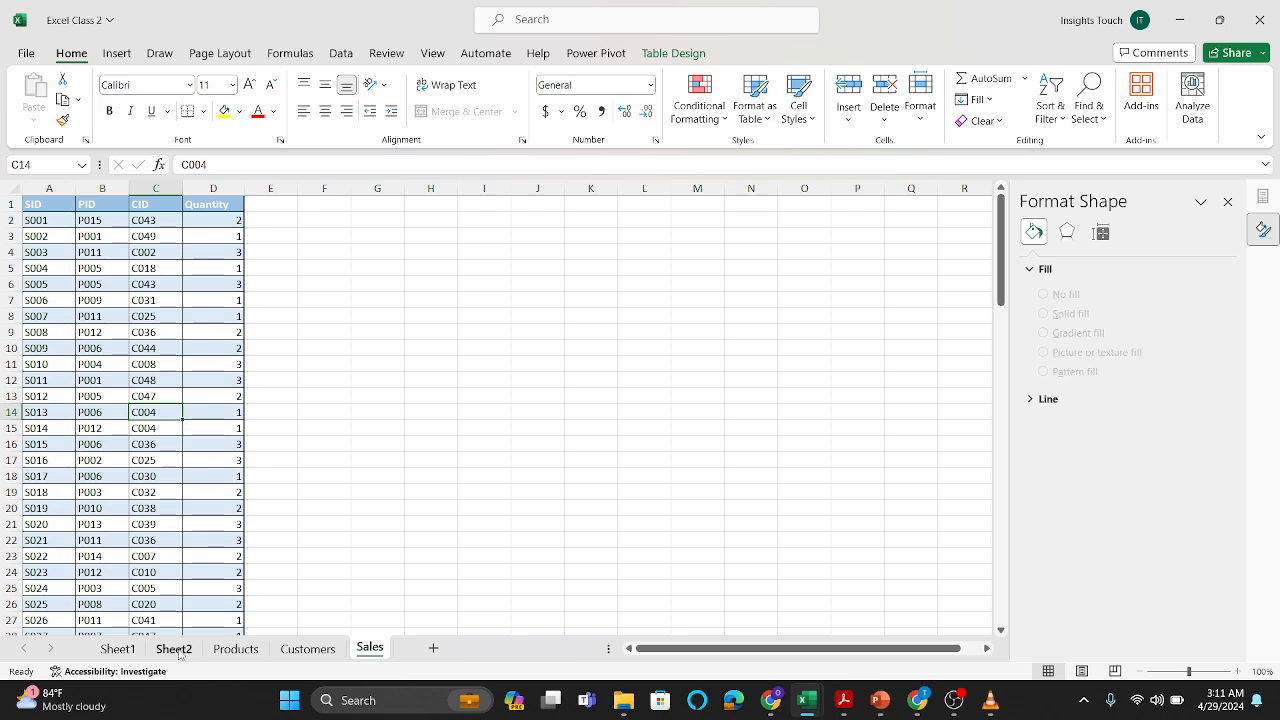
{"action": "left_click", "coordinate": [228, 655]}
{"action": "left_click", "coordinate": [443, 433]}
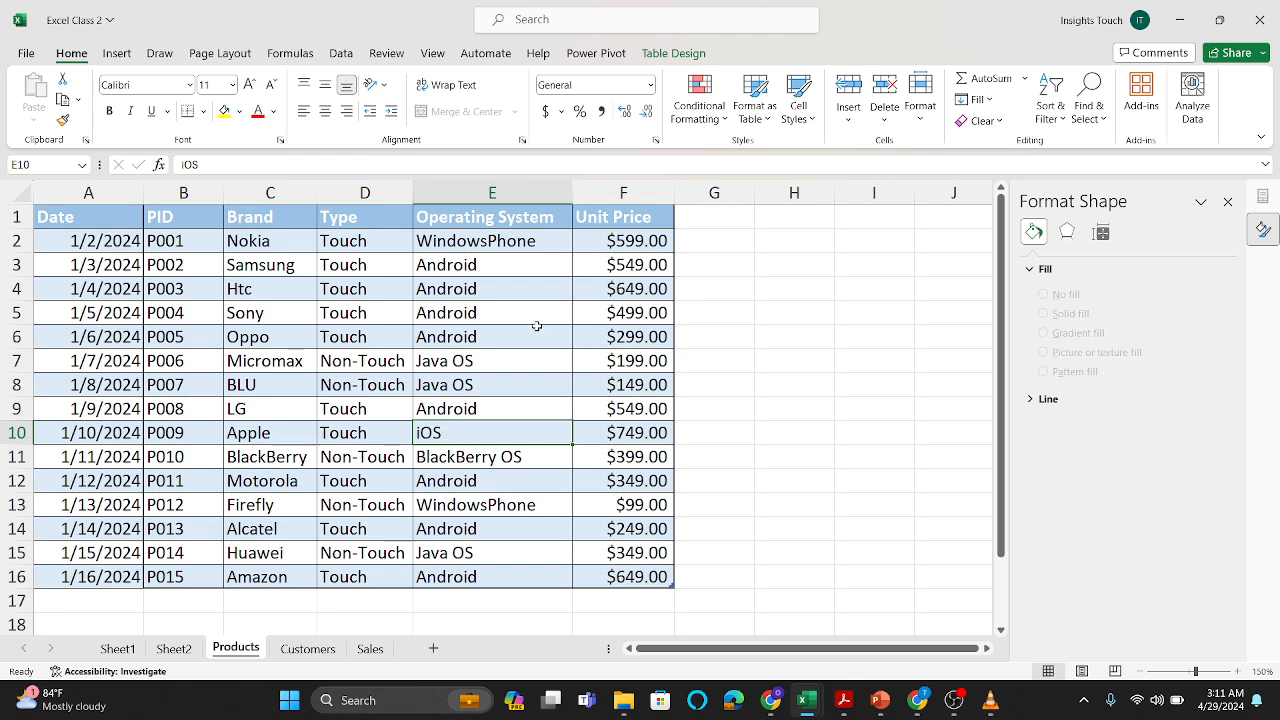
{"action": "left_click", "coordinate": [646, 341]}
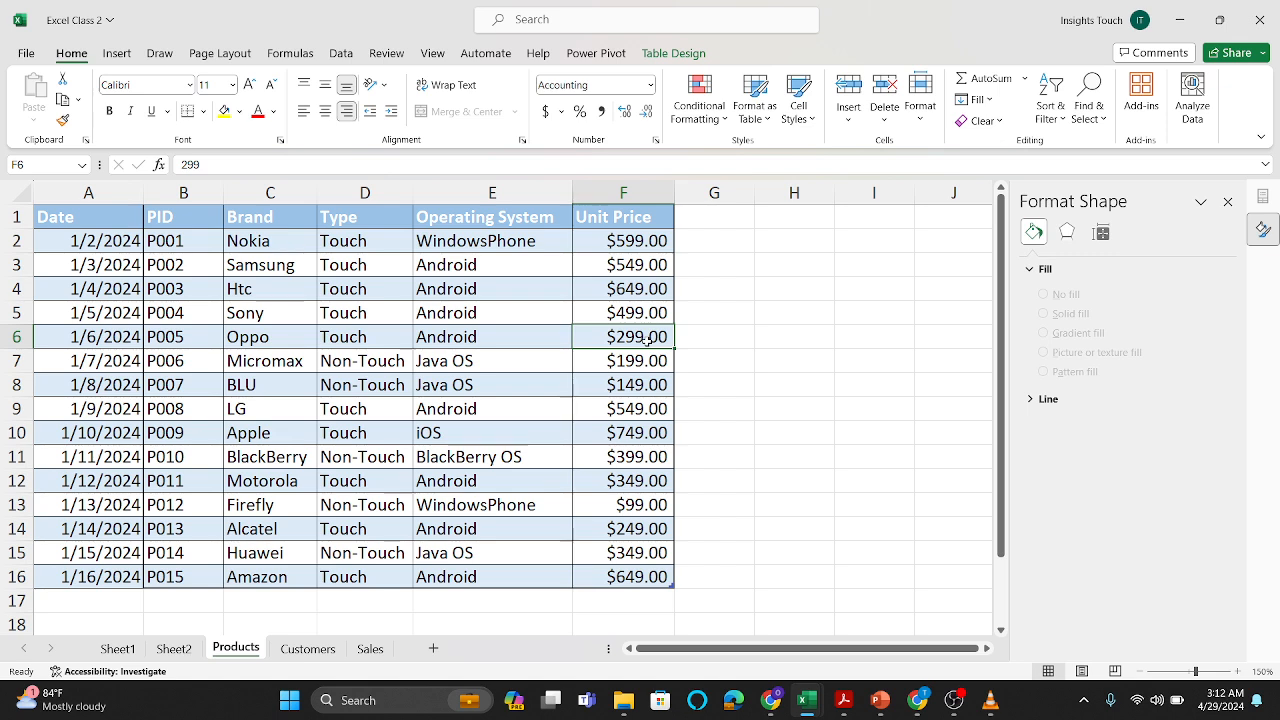